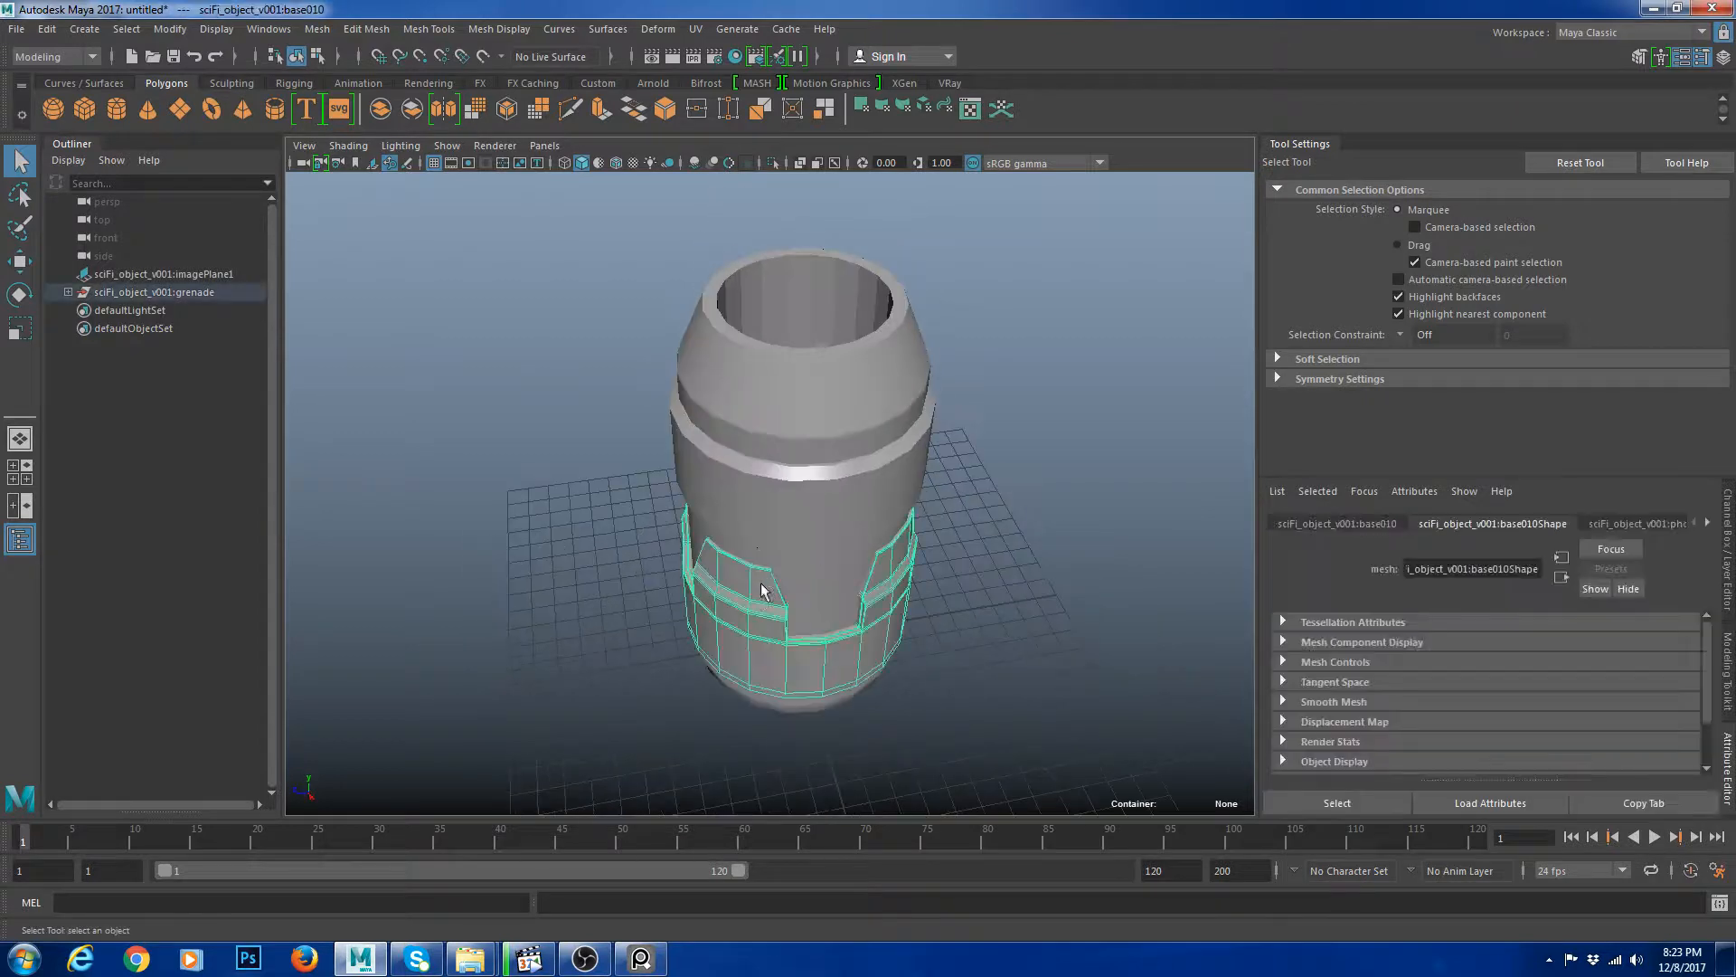
Toggle smooth mesh preview on the lower grenade panels and orbit to inspect their shape.
key(3)
click(803, 524)
key(3)
click(941, 631)
alt+middle_drag(808, 498, 808, 452)
drag(543, 217, 1110, 640)
key(1)
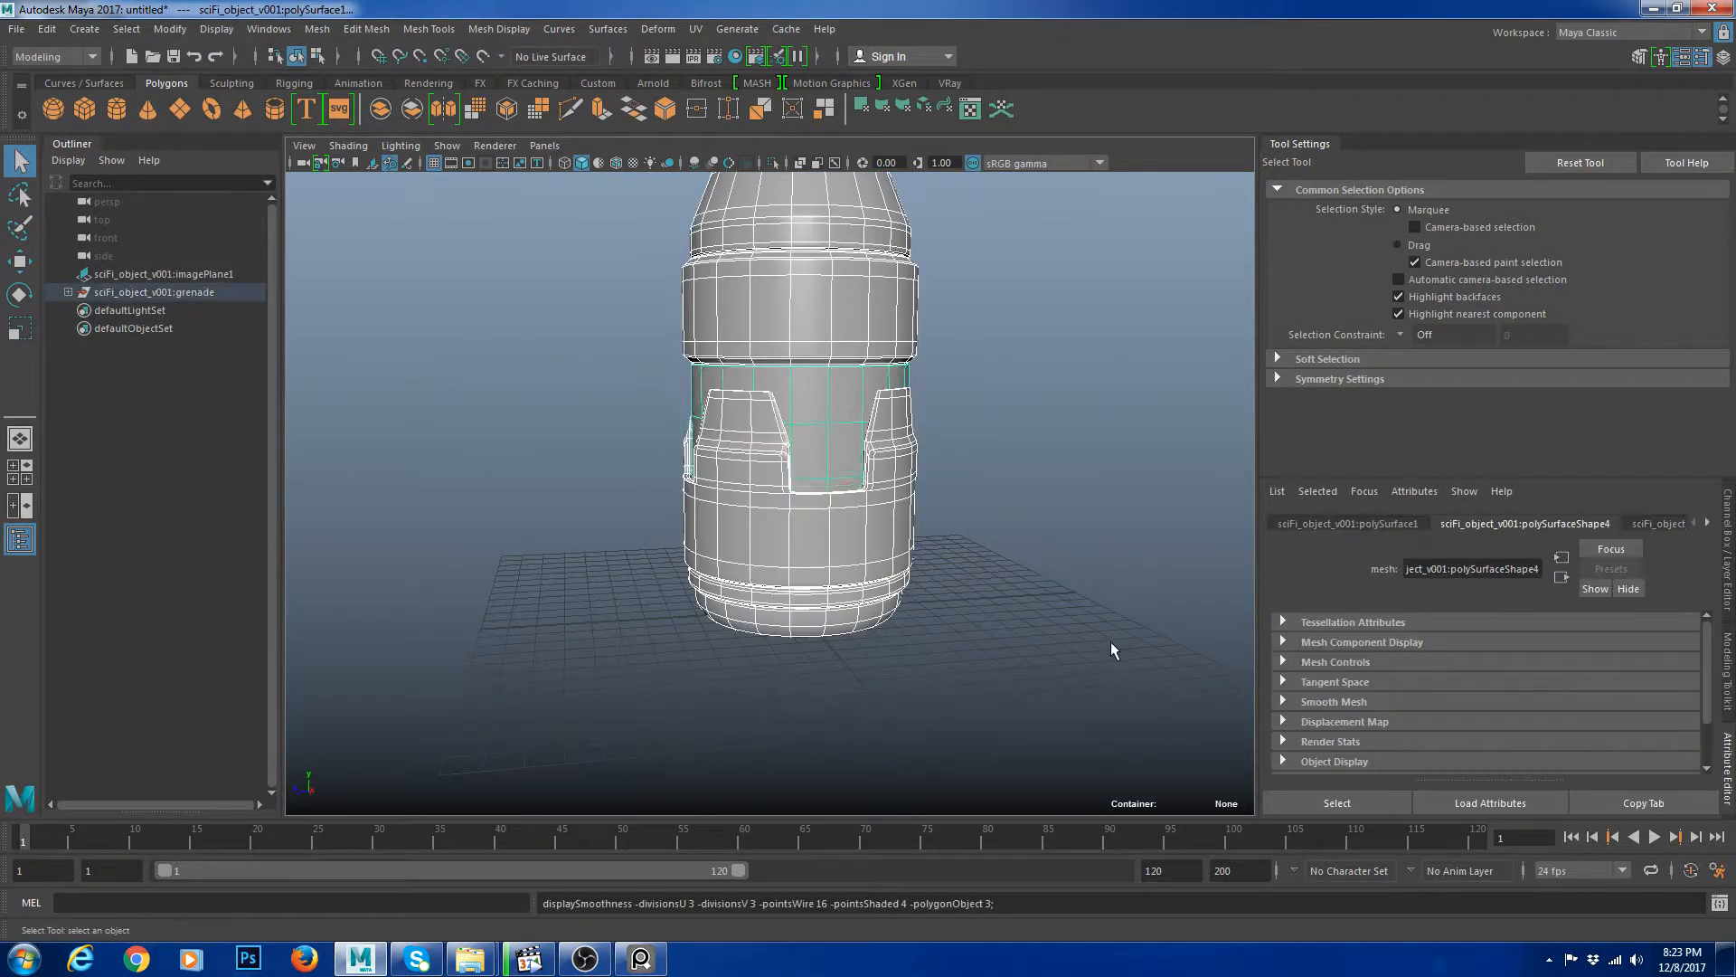
click(1110, 640)
alt+middle_drag(805, 520, 800, 565)
click(799, 565)
key(1)
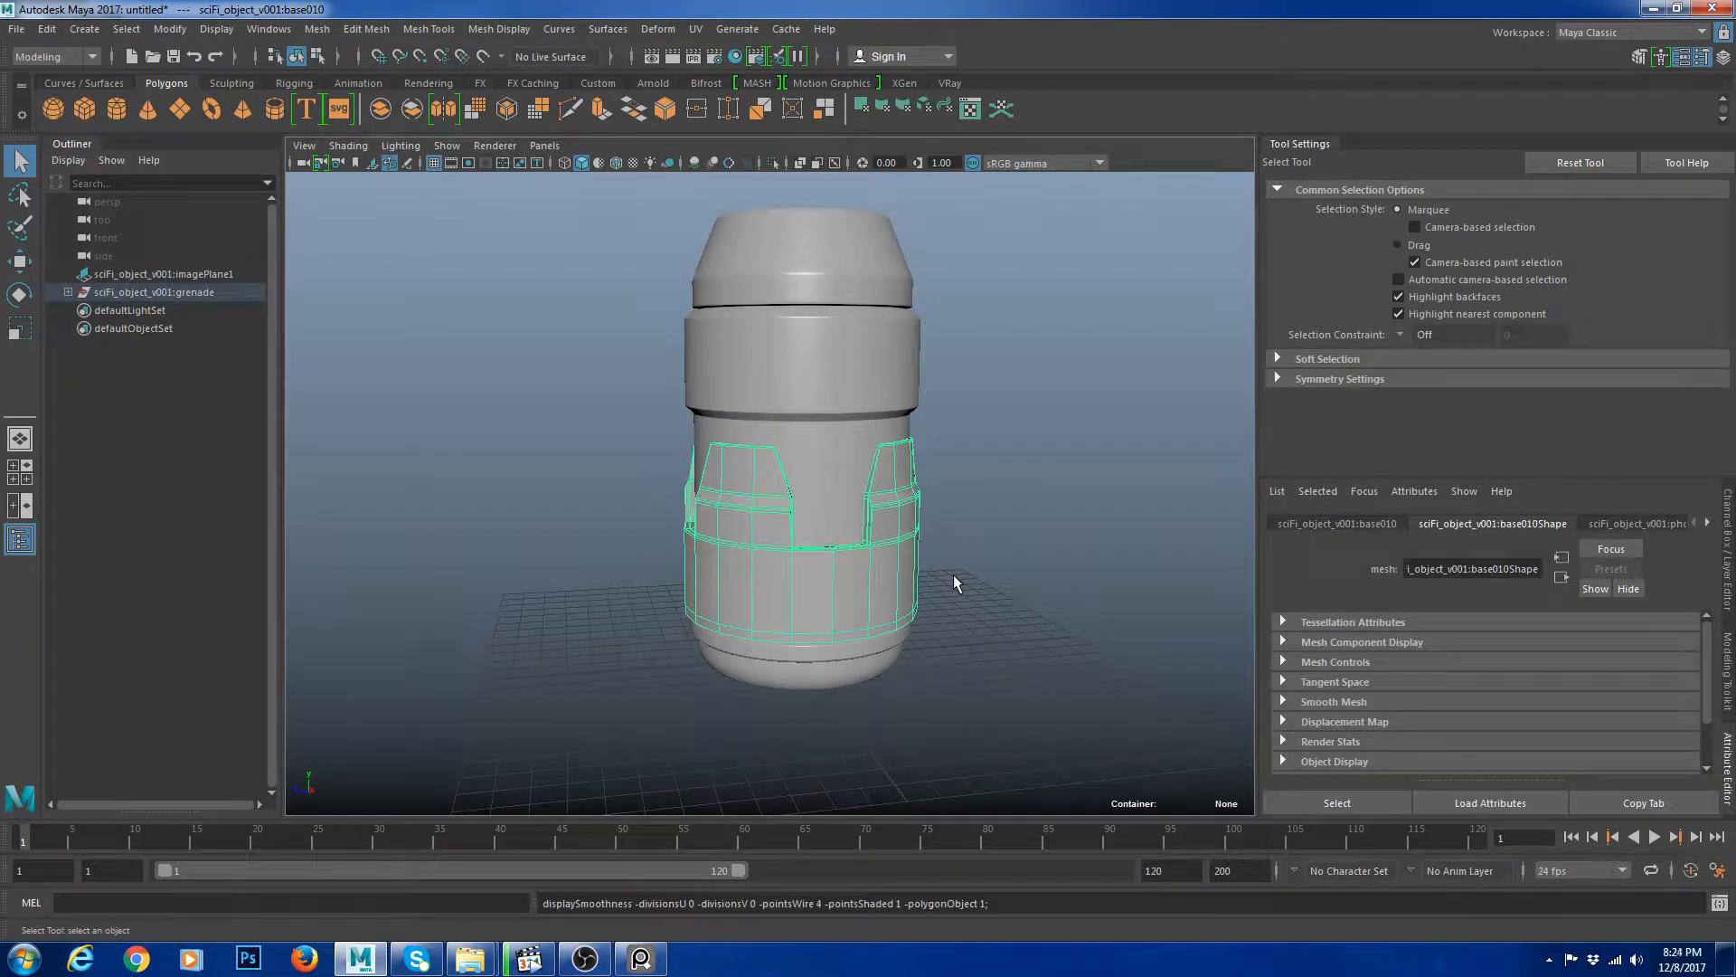
key(3)
alt+drag(954, 574, 978, 648)
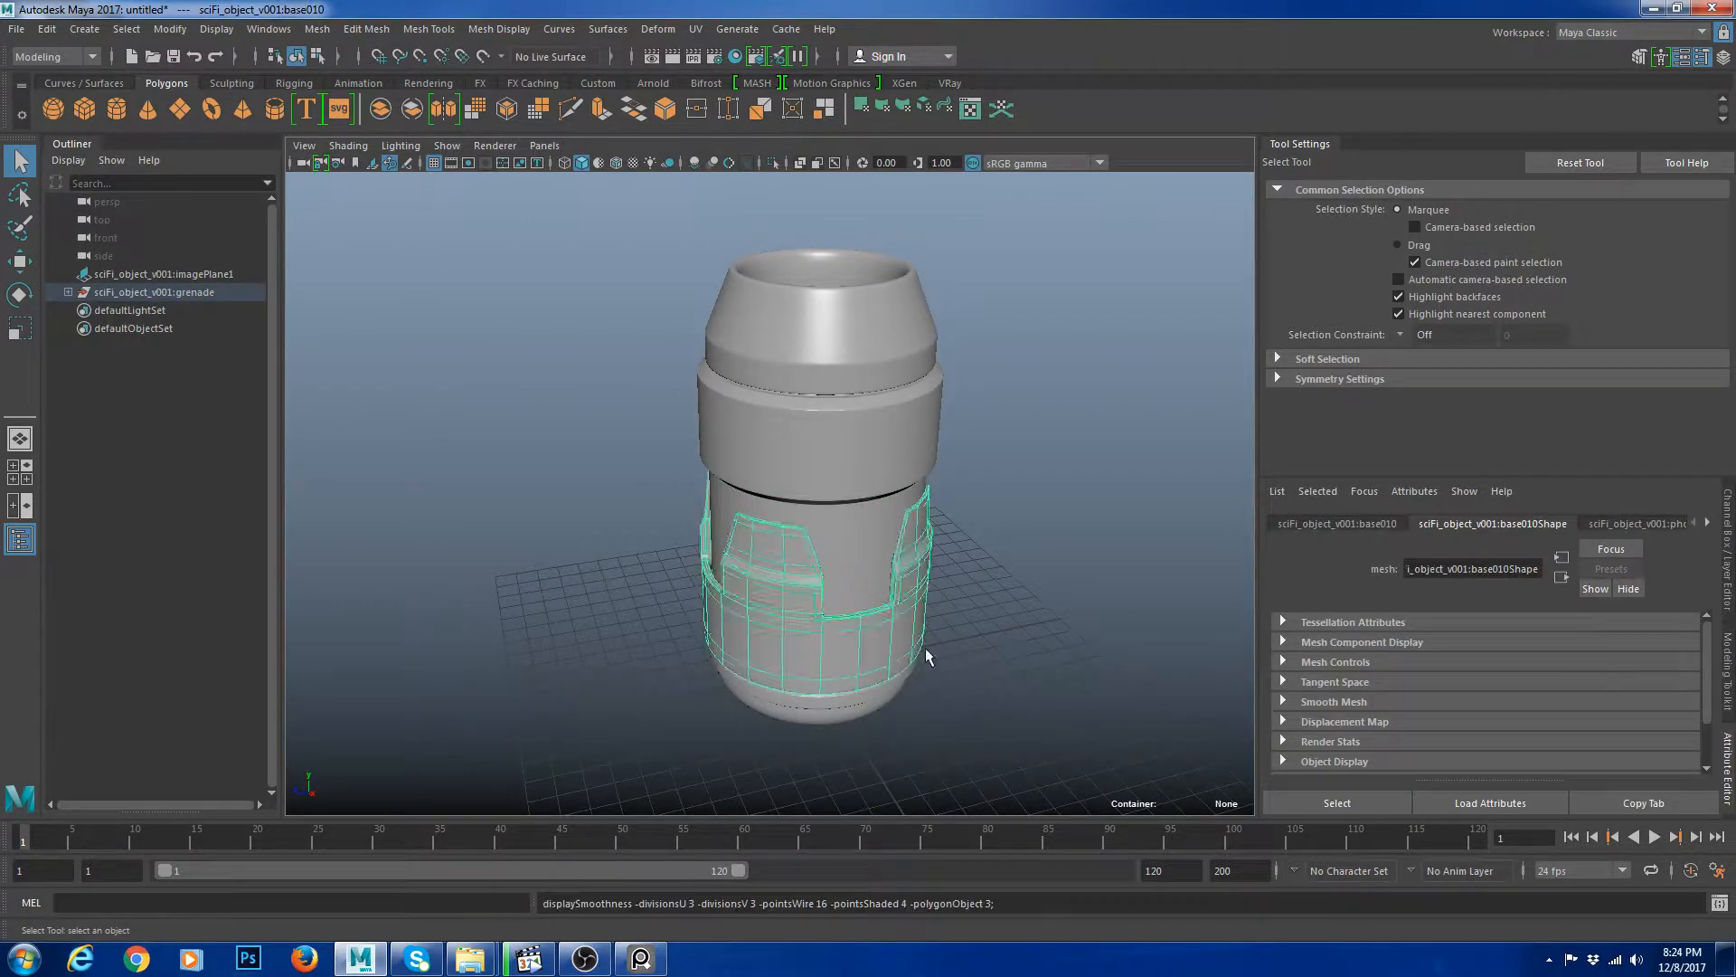
Preview the whole grenade smoothed and orbit around to inspect it.
click(1062, 727)
drag(1062, 727, 561, 261)
key(3)
click(1092, 398)
scroll(1031, 507, down, 6)
alt+drag(968, 586, 750, 543)
click(670, 403)
key(f)
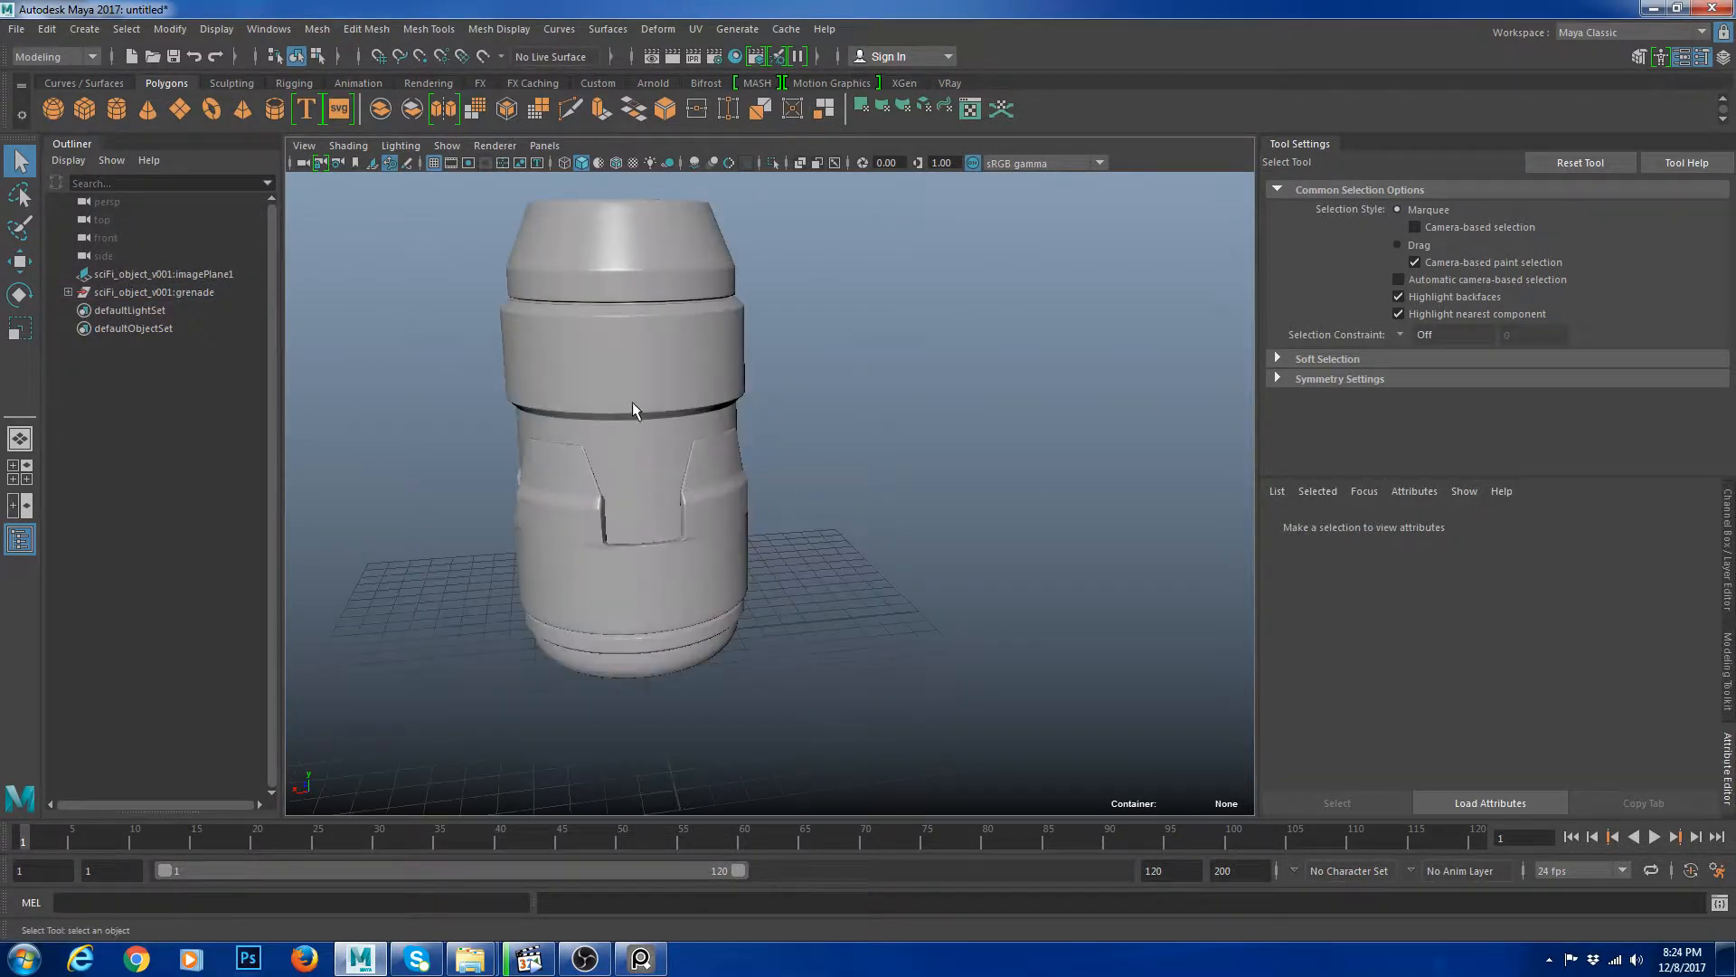
click(884, 524)
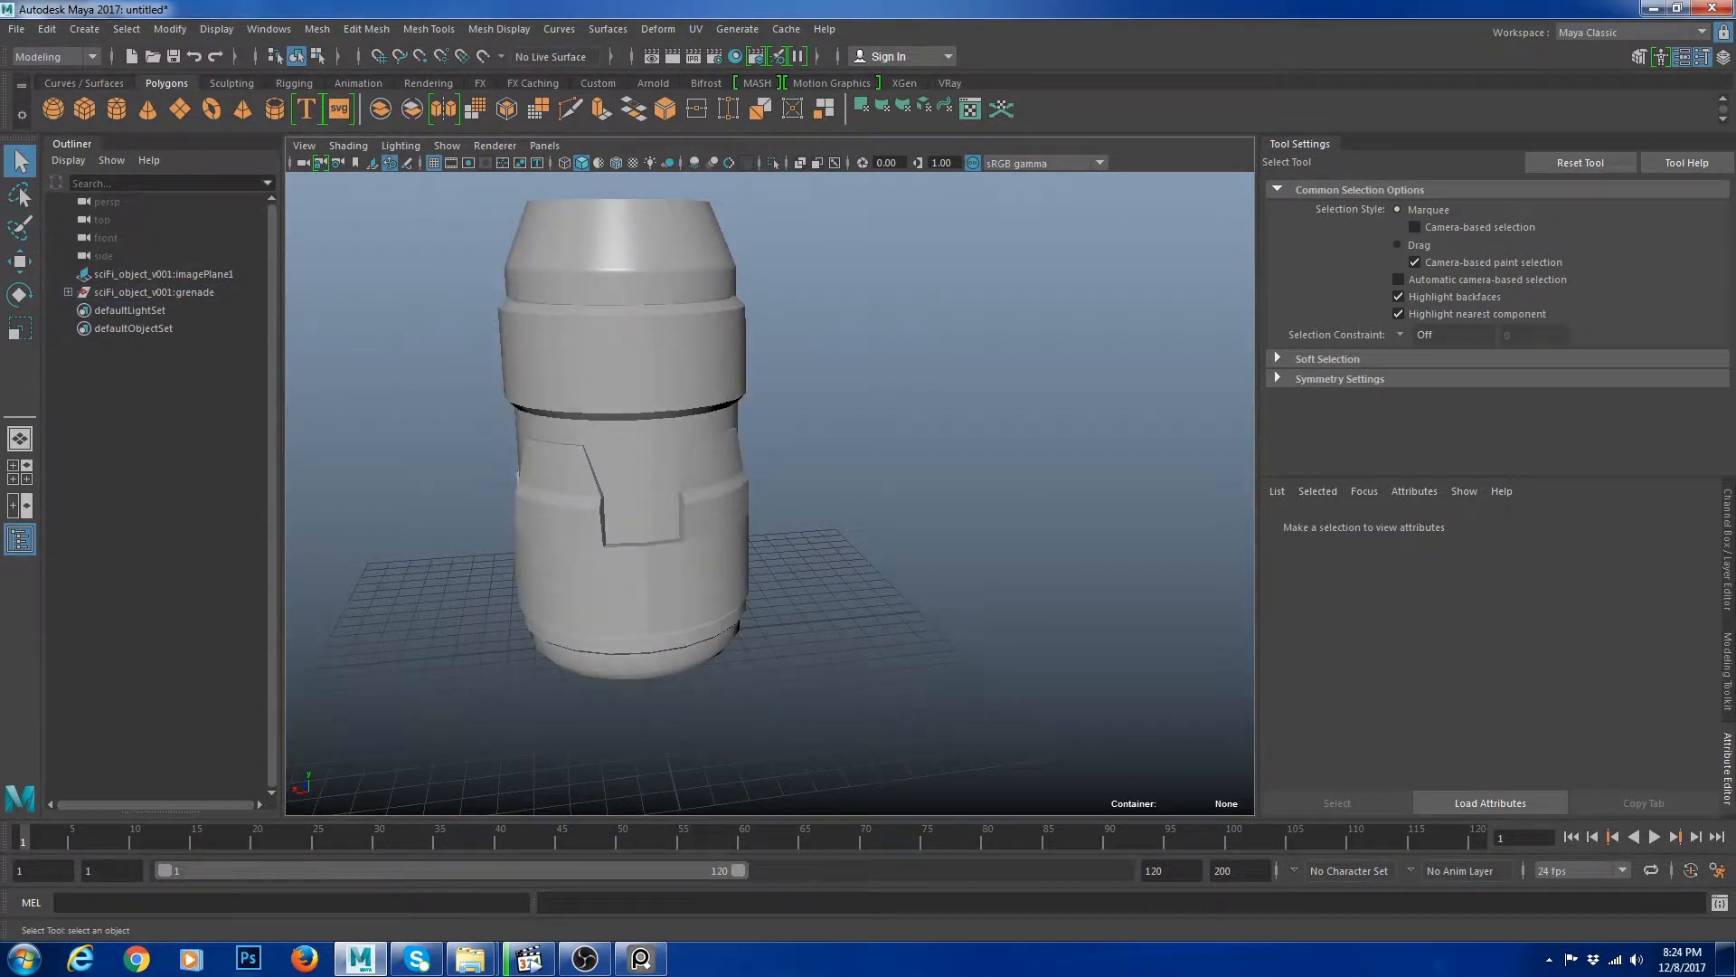
alt+drag(675, 398, 707, 487)
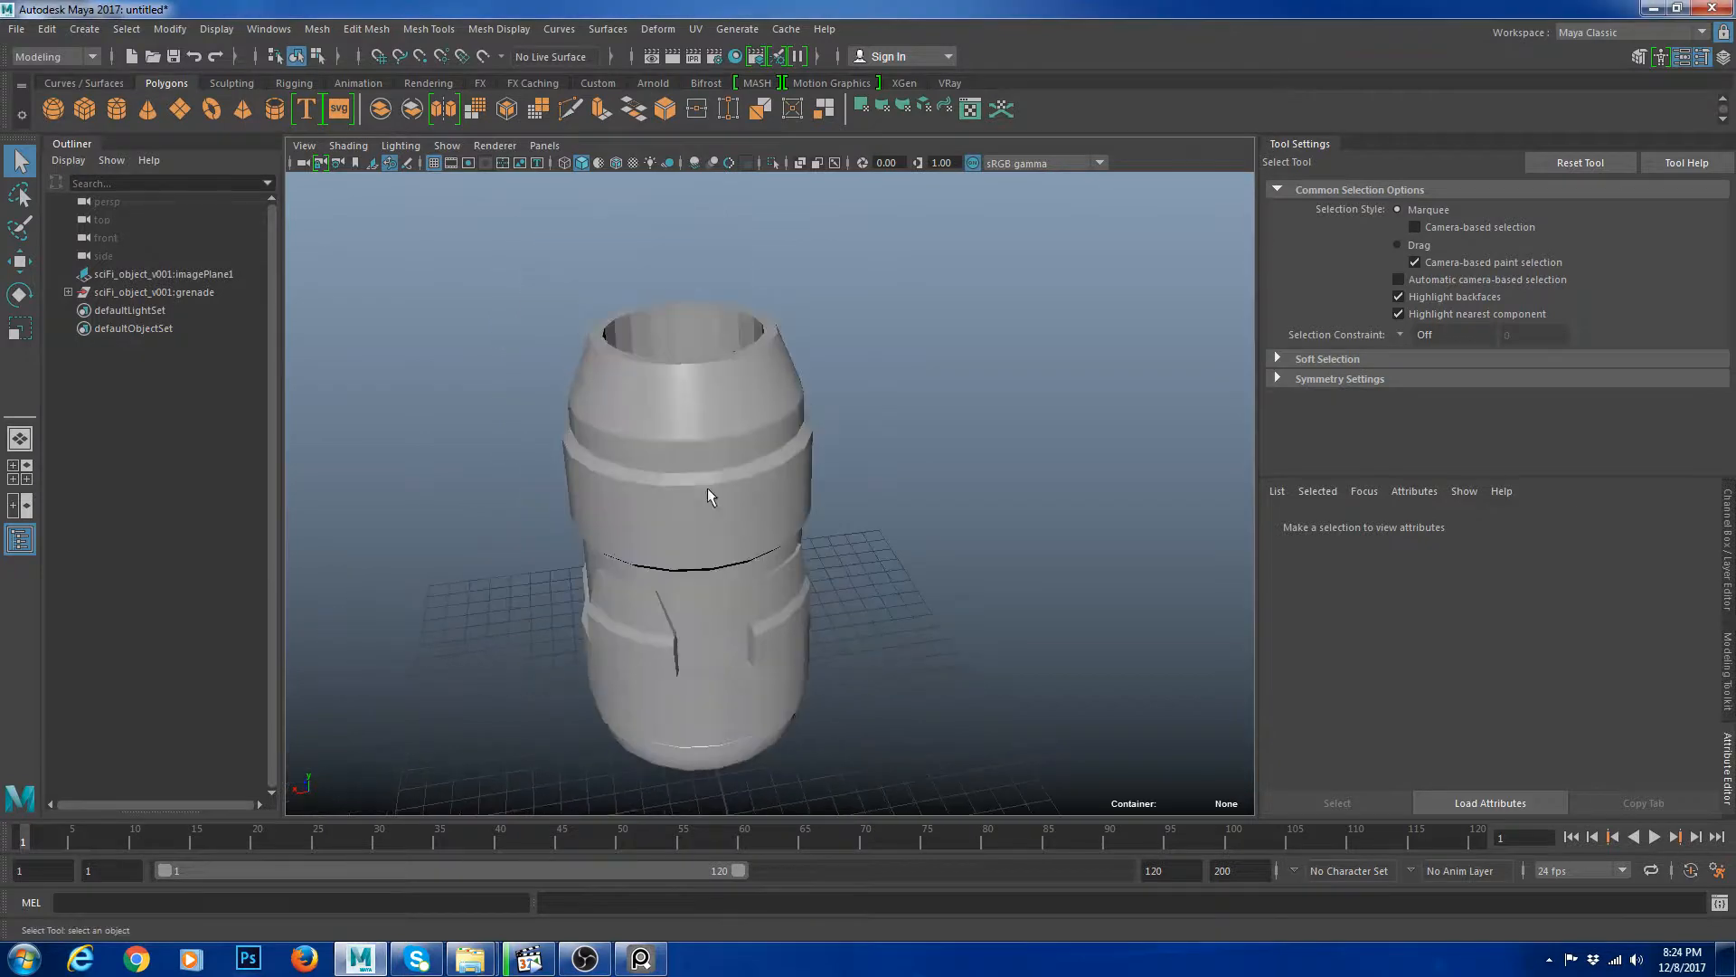
Select the top cap, preview it smoothed, and return it to normal display.
scroll(709, 485, up, 2)
click(729, 419)
key(3)
click(872, 404)
alt+drag(795, 373, 740, 440)
click(742, 441)
alt+right_drag(744, 443, 825, 445)
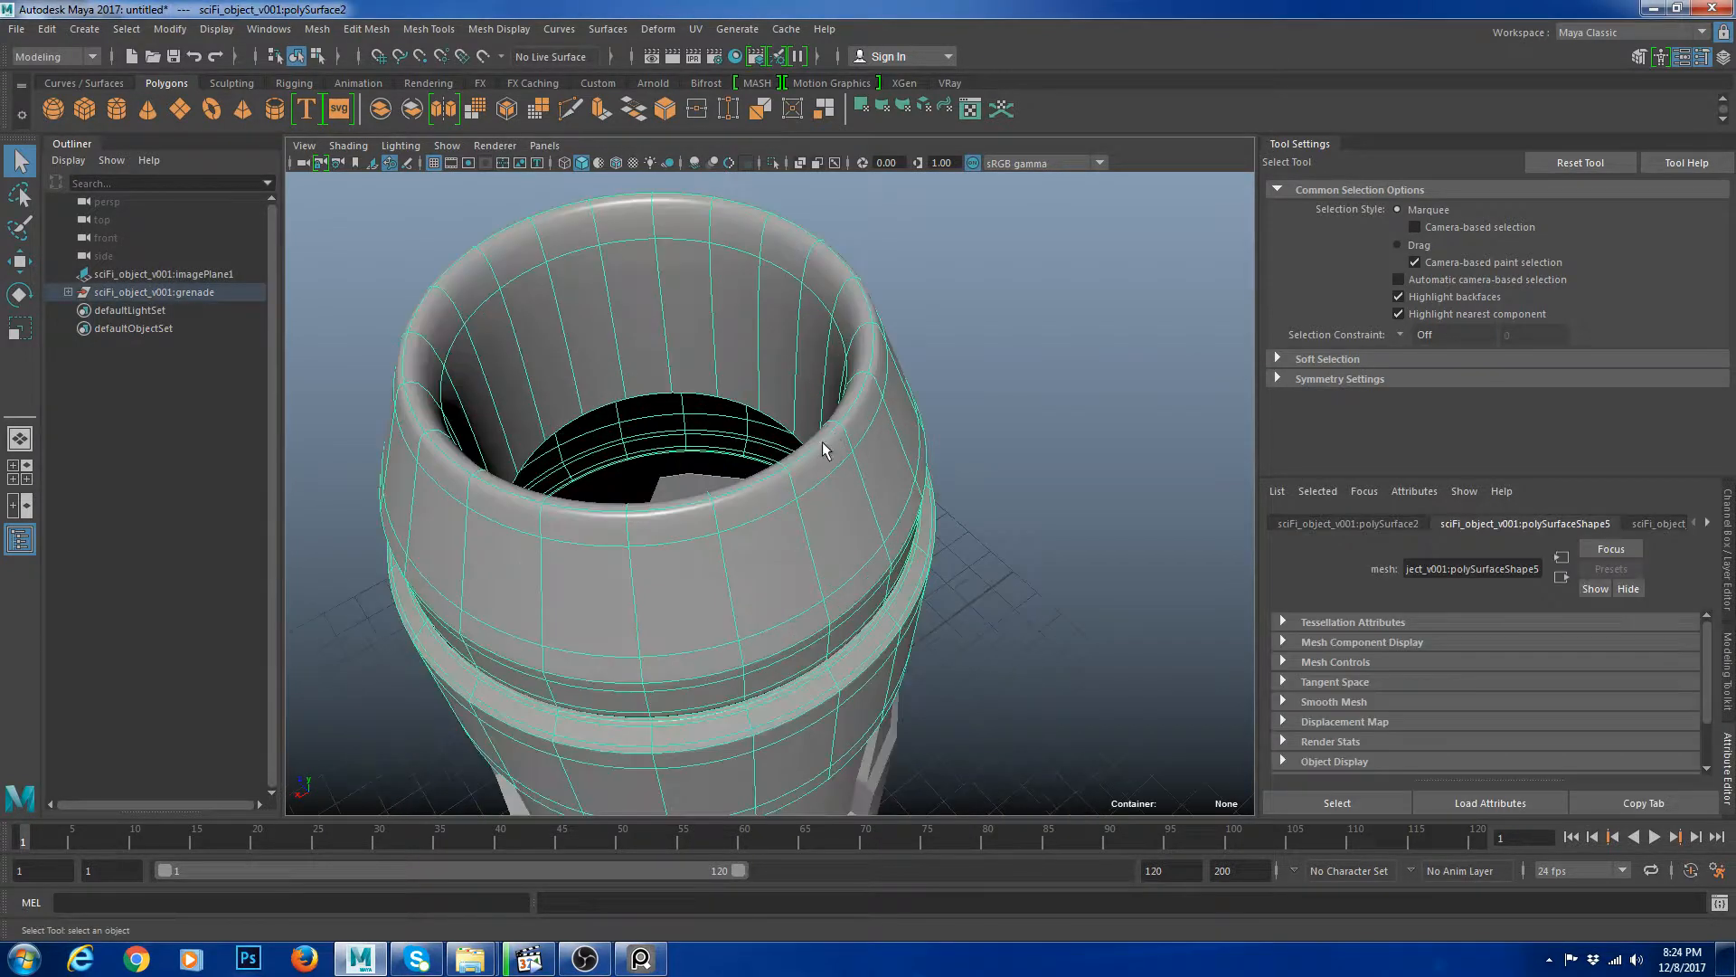
key(1)
Insert edge loops just inside the top cap's rim with the Insert Edge Loop tool.
alt+drag(669, 483, 811, 426)
alt+right_drag(810, 426, 837, 418)
shift+right_click(1002, 277)
shift+right_drag(1002, 277, 936, 301)
alt+middle_drag(1006, 268, 868, 362)
click(848, 344)
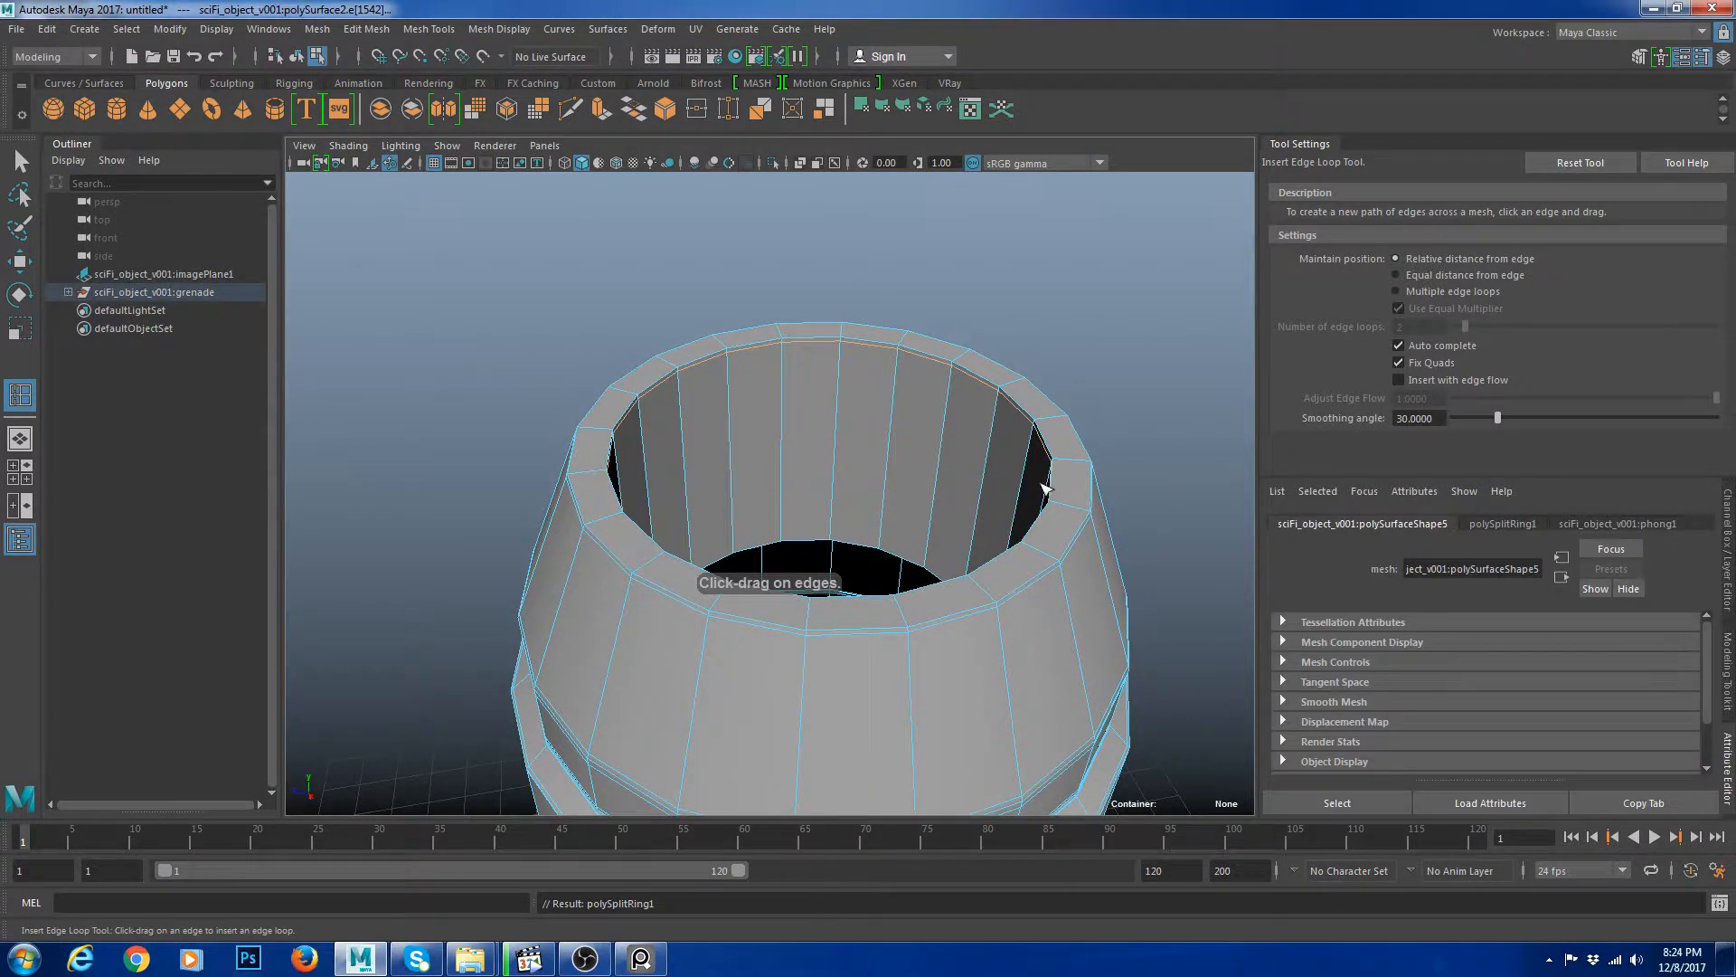
alt+middle_drag(1085, 457, 949, 416)
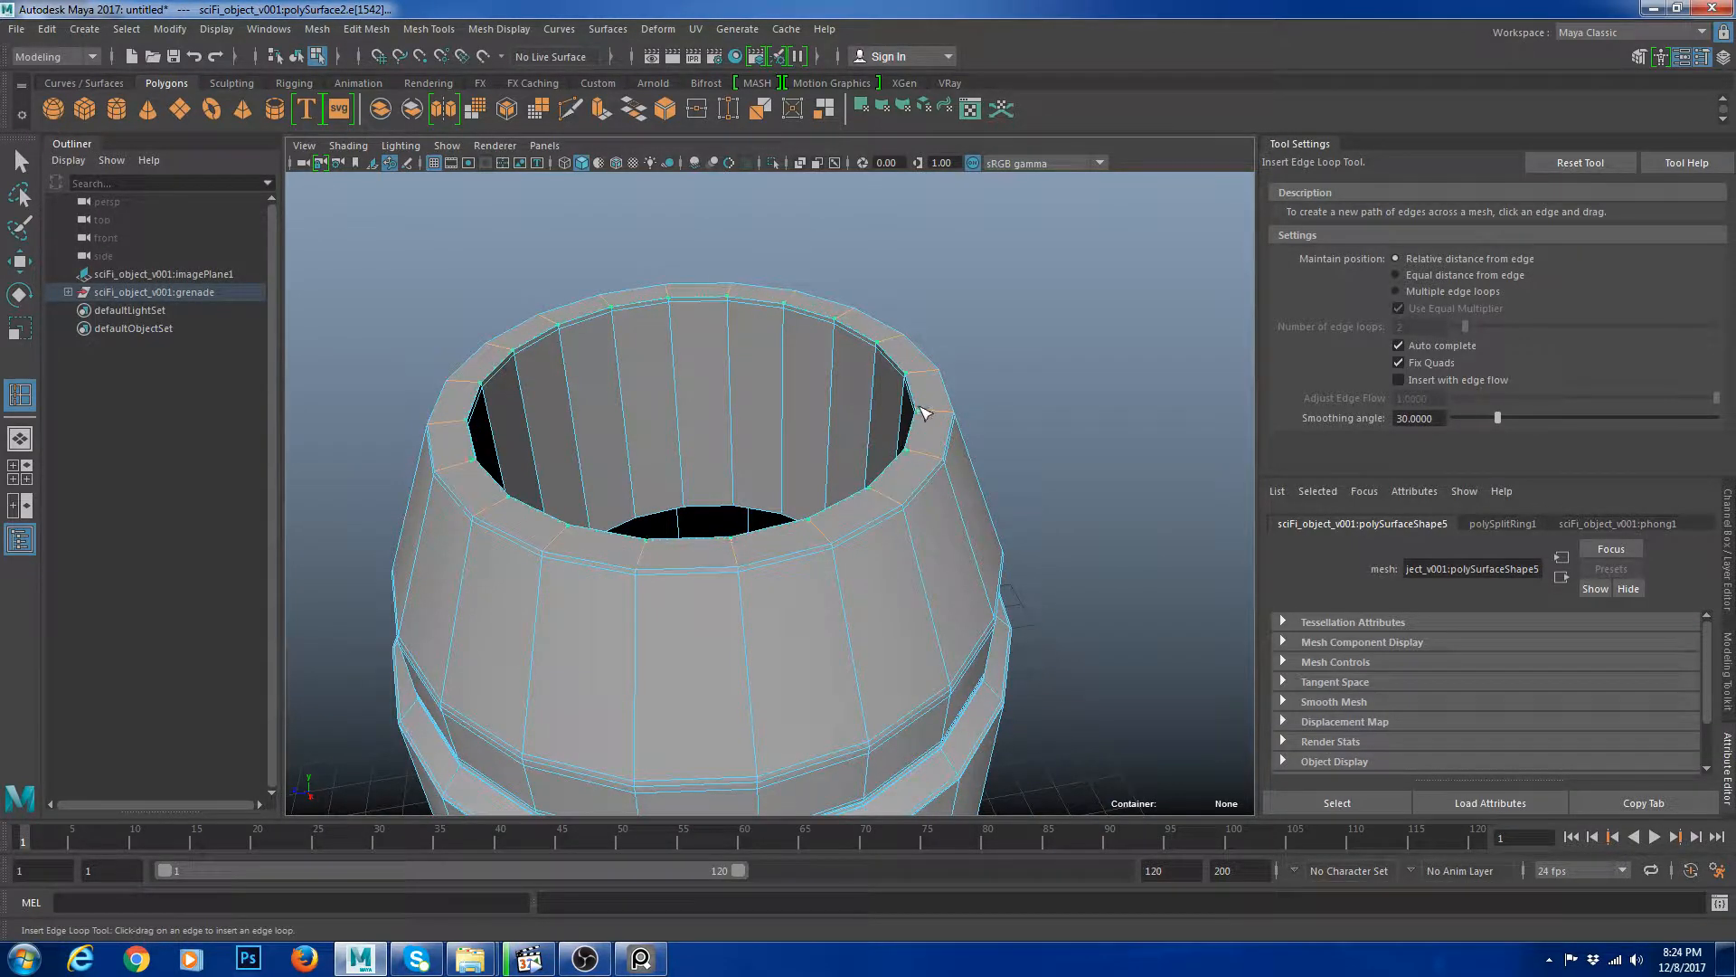
click(924, 414)
alt+drag(930, 415, 884, 388)
Preview the top cap smoothed and orbit around to check the tightened rim.
key(w)
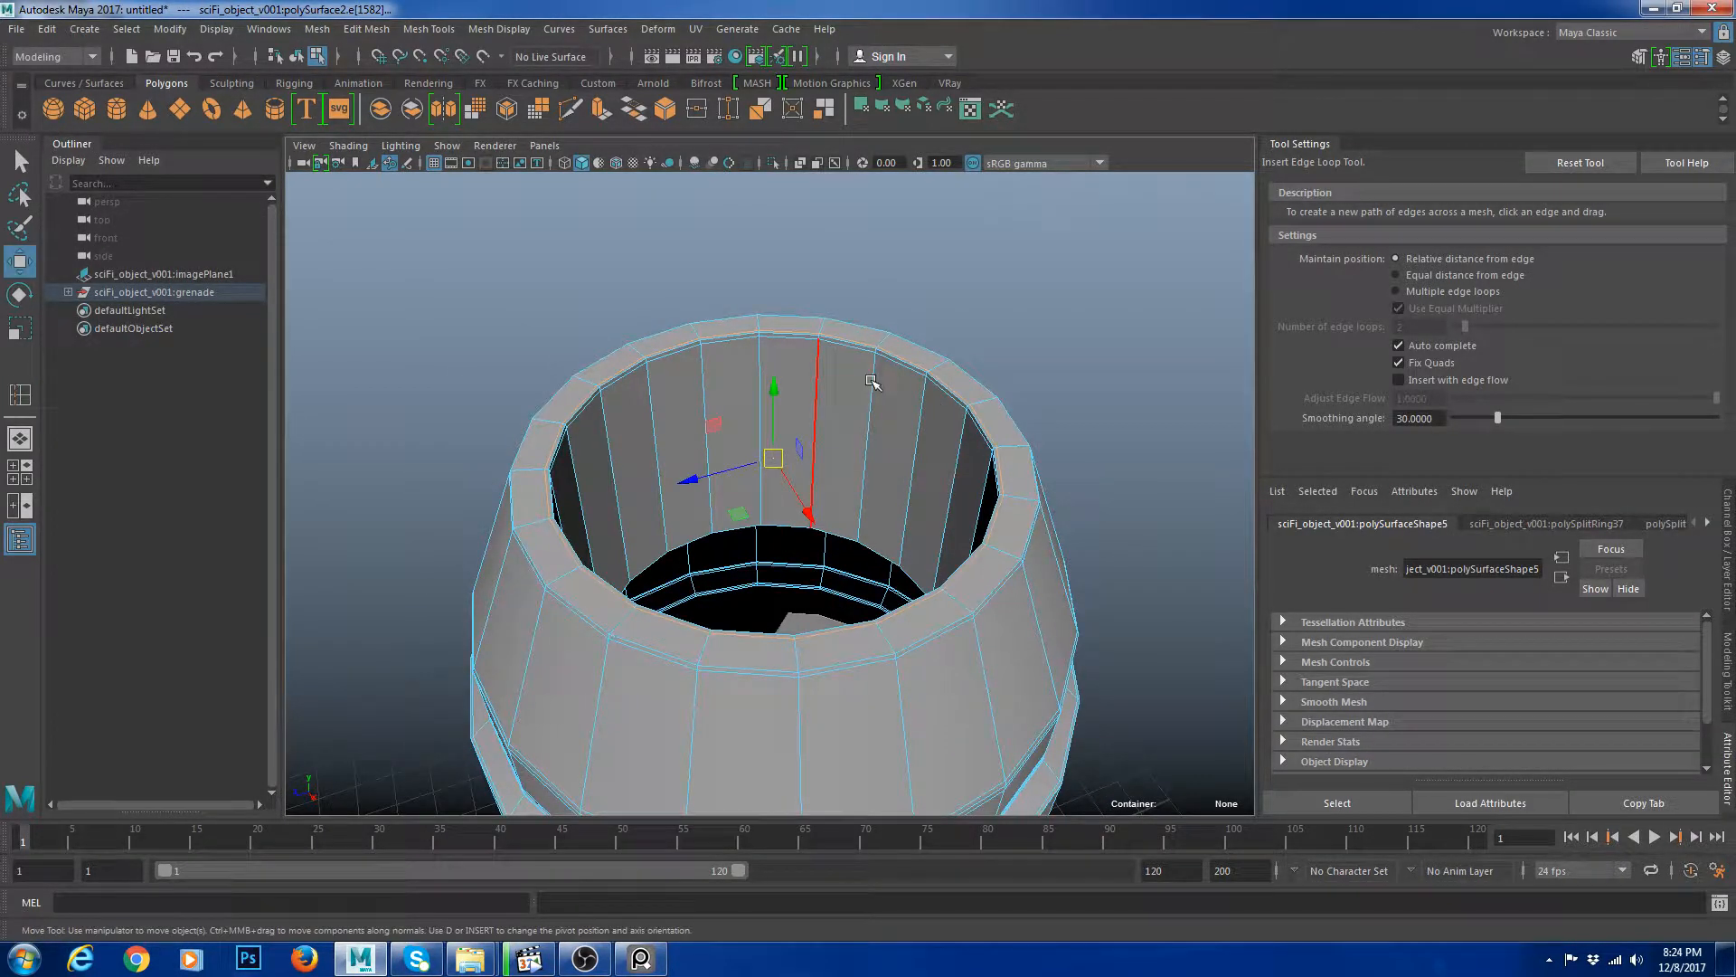
right_drag(815, 396, 876, 383)
key(3)
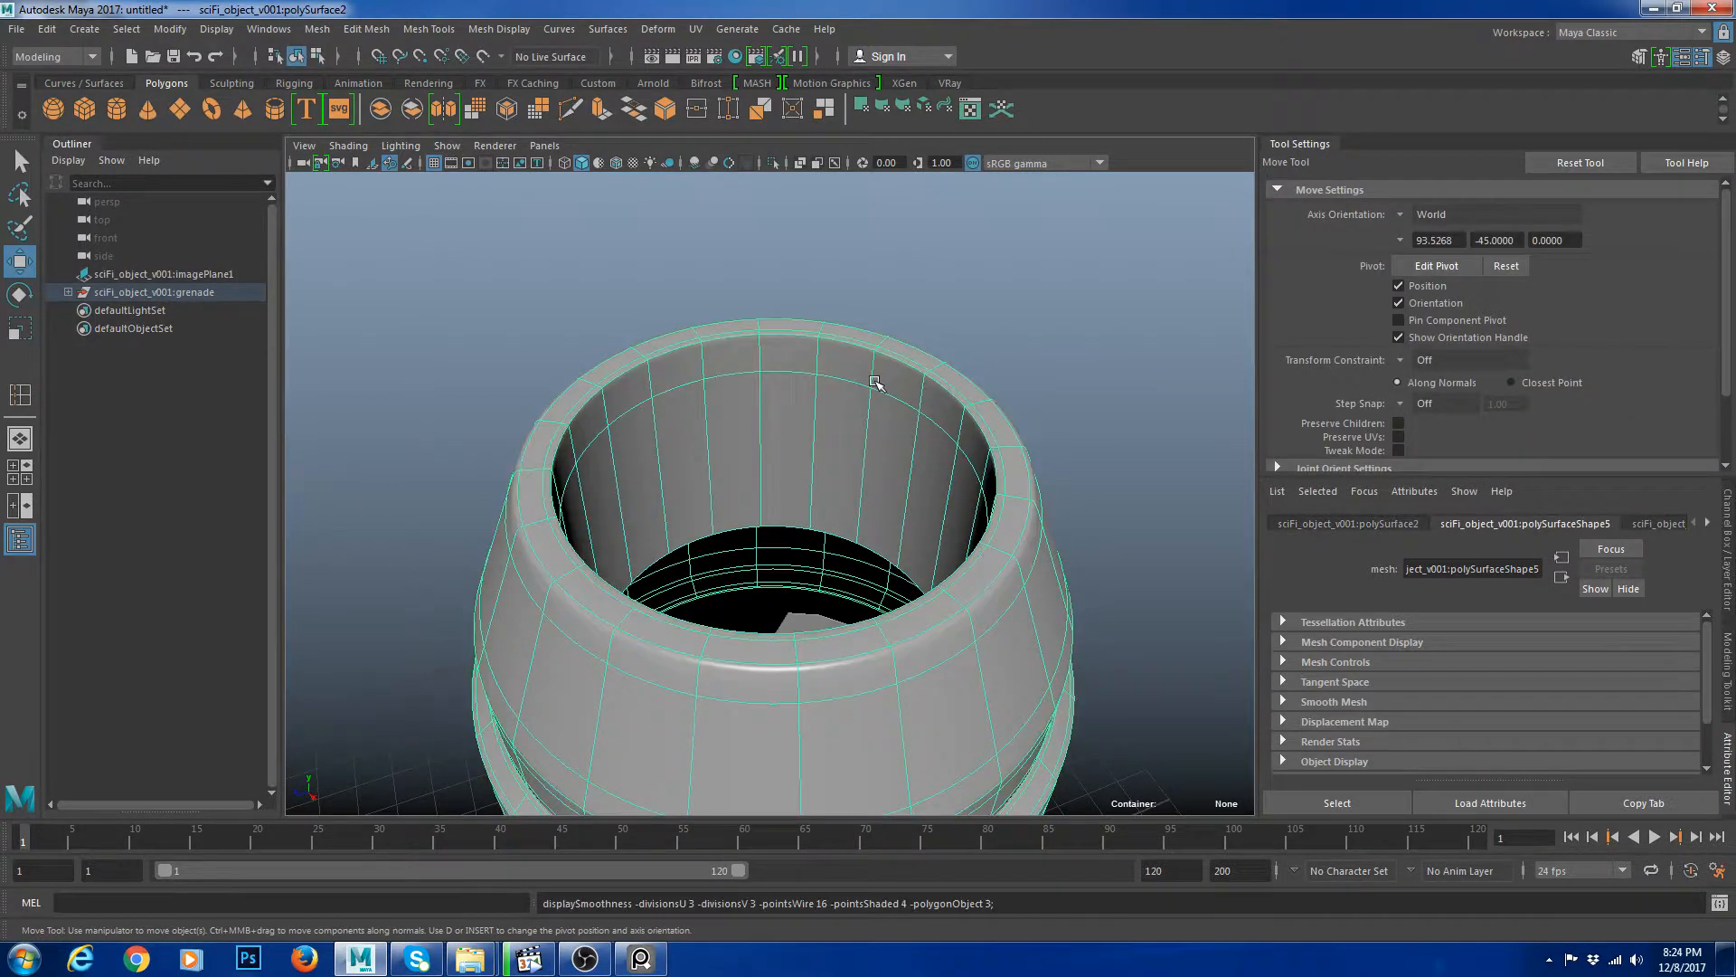
scroll(876, 383, down, 4)
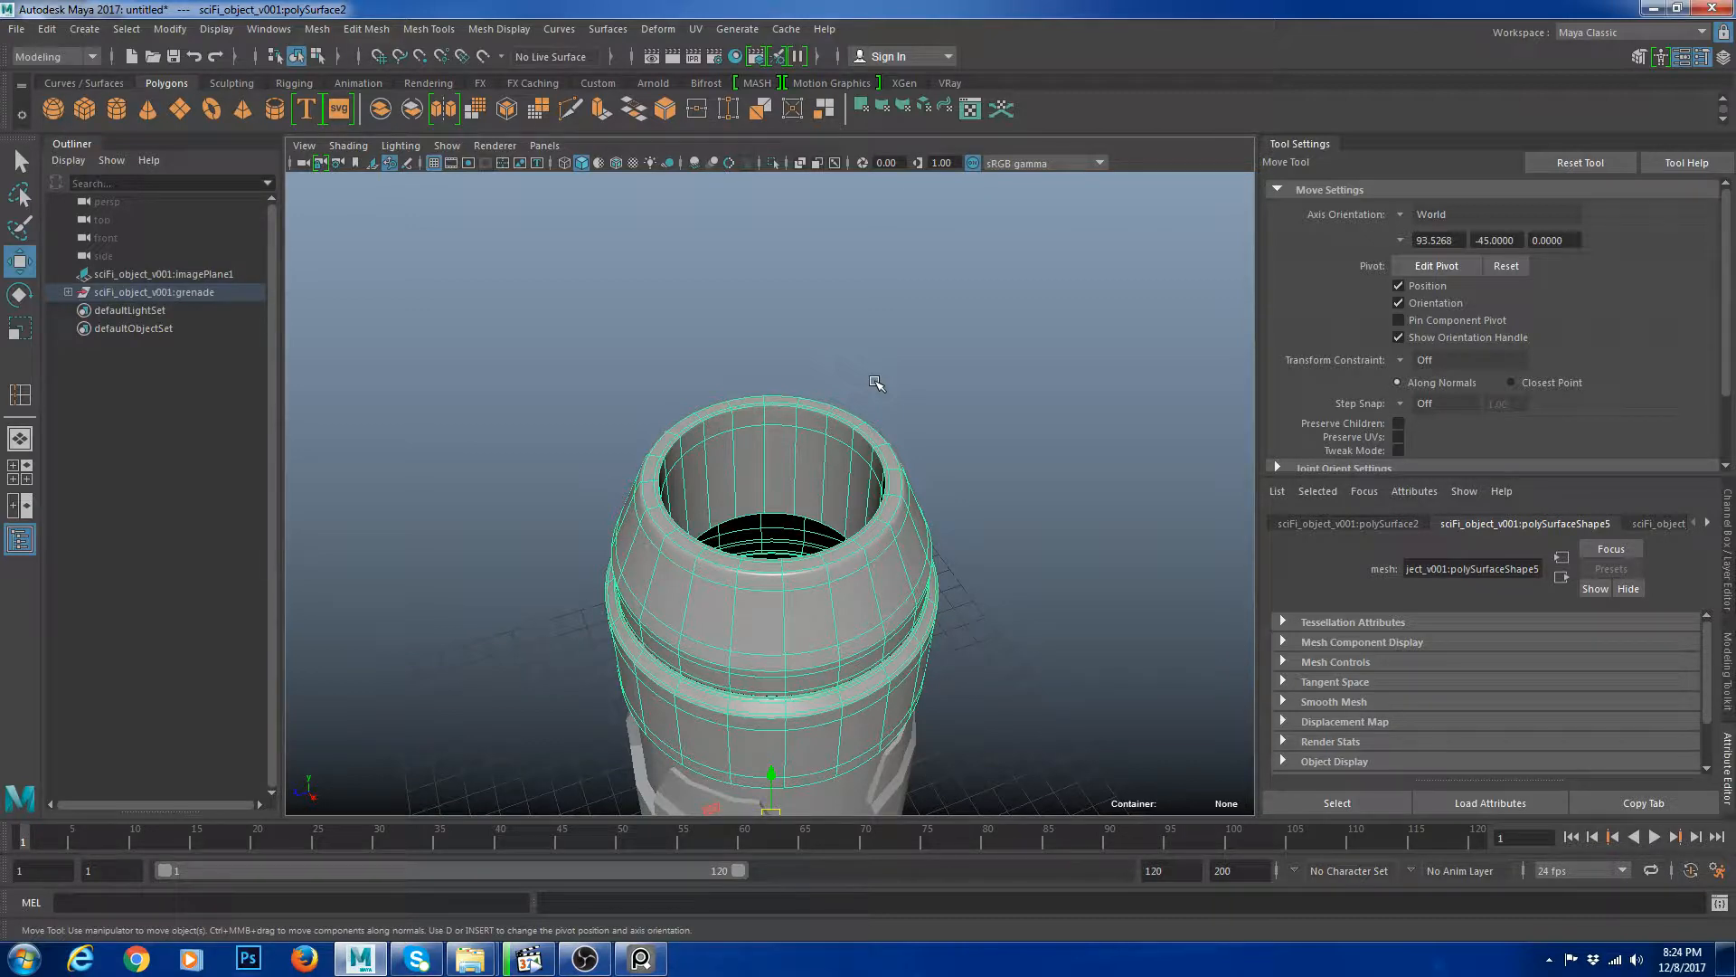
alt+middle_drag(916, 289, 966, 279)
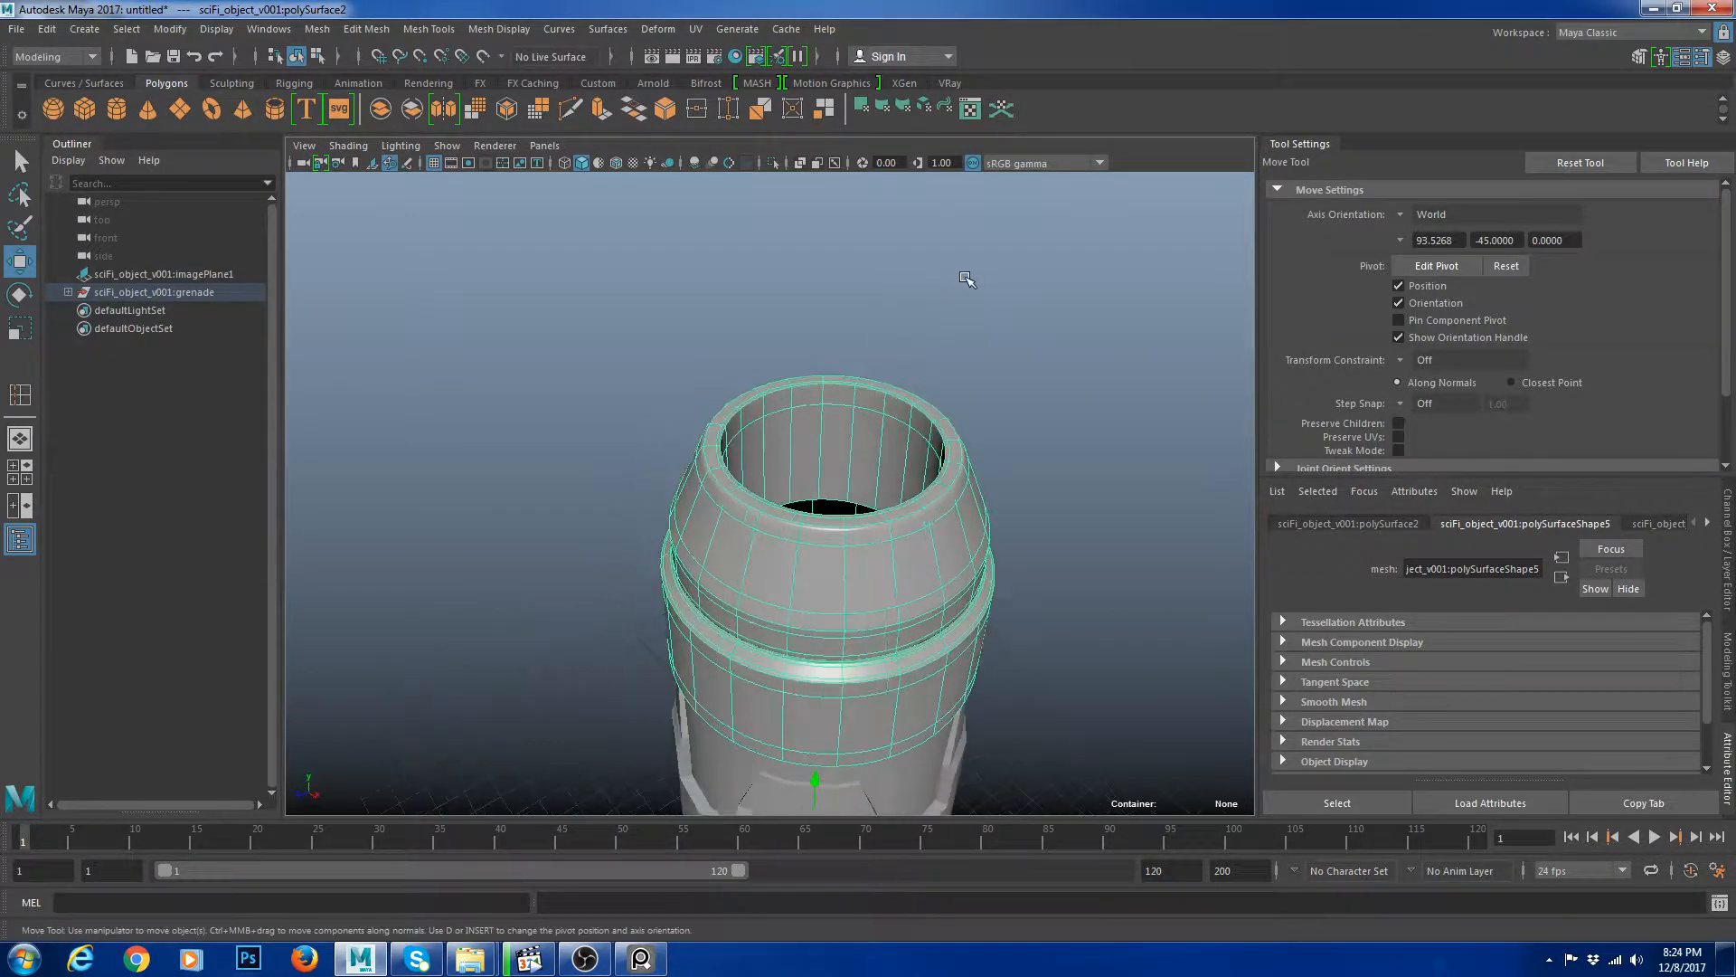
alt+drag(872, 653, 1046, 524)
click(1047, 523)
click(841, 570)
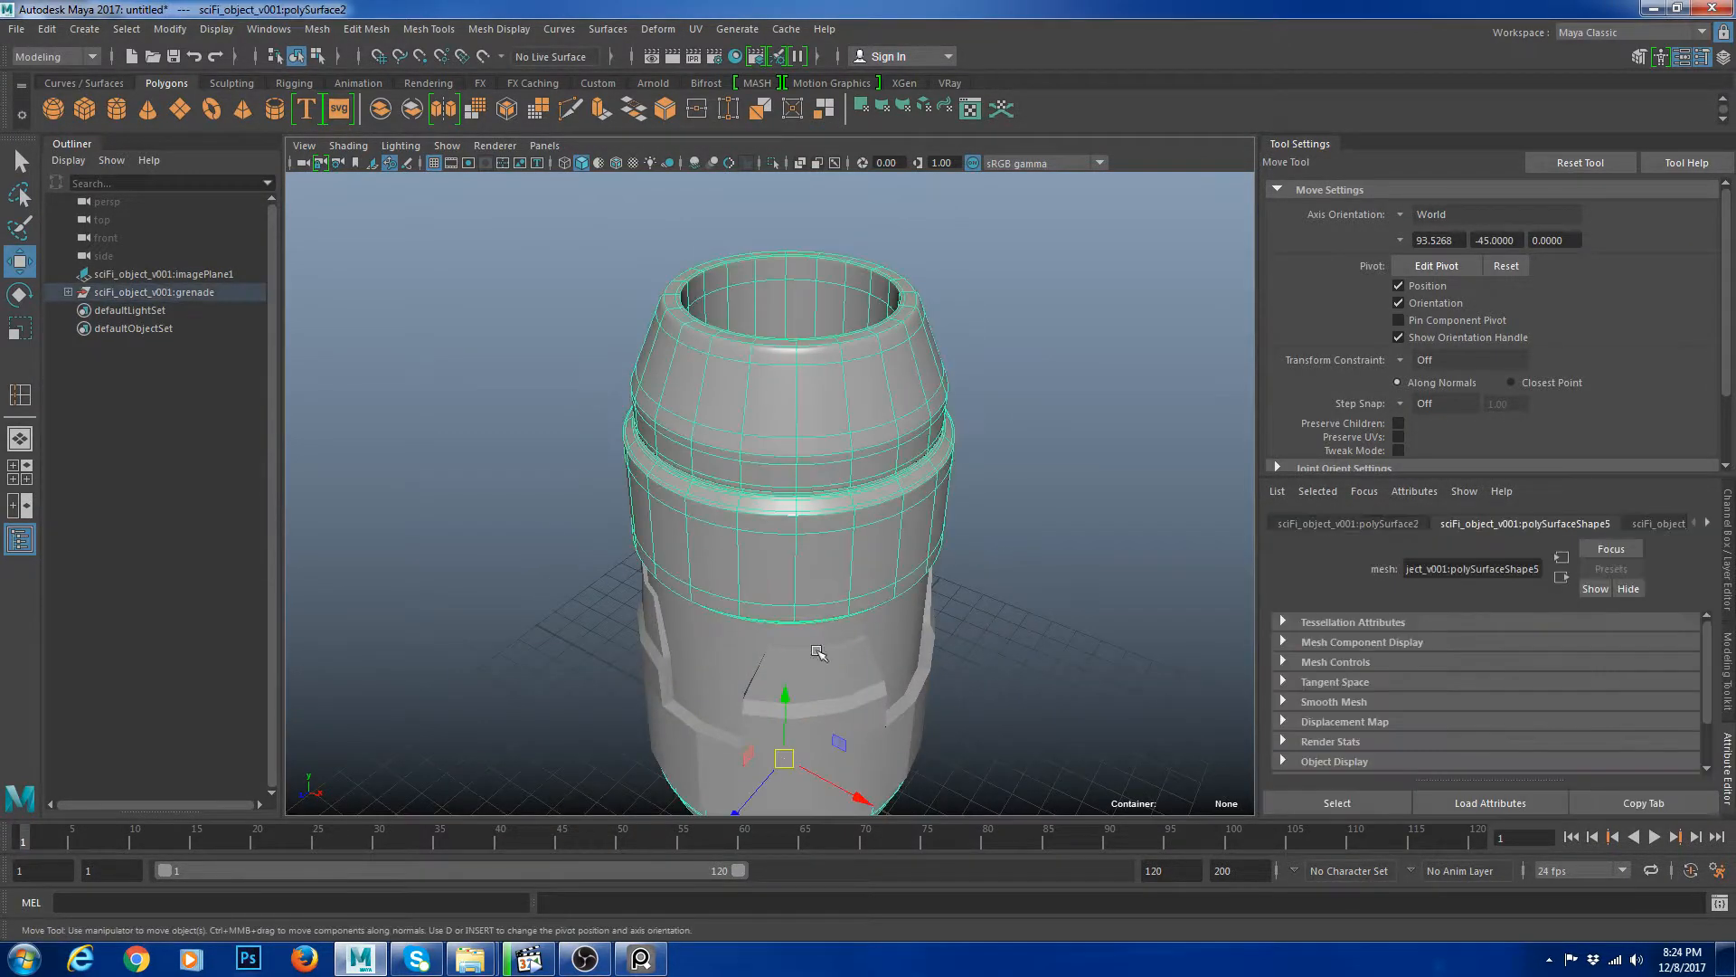
Select the lower panel pieces, preview them smoothed, and return to normal display.
drag(605, 555, 1159, 748)
click(941, 725)
alt+middle_drag(868, 719, 778, 620)
alt+drag(778, 619, 867, 551)
click(779, 547)
click(1015, 439)
key(3)
drag(624, 714, 897, 547)
click(985, 396)
click(795, 418)
key(1)
click(1074, 574)
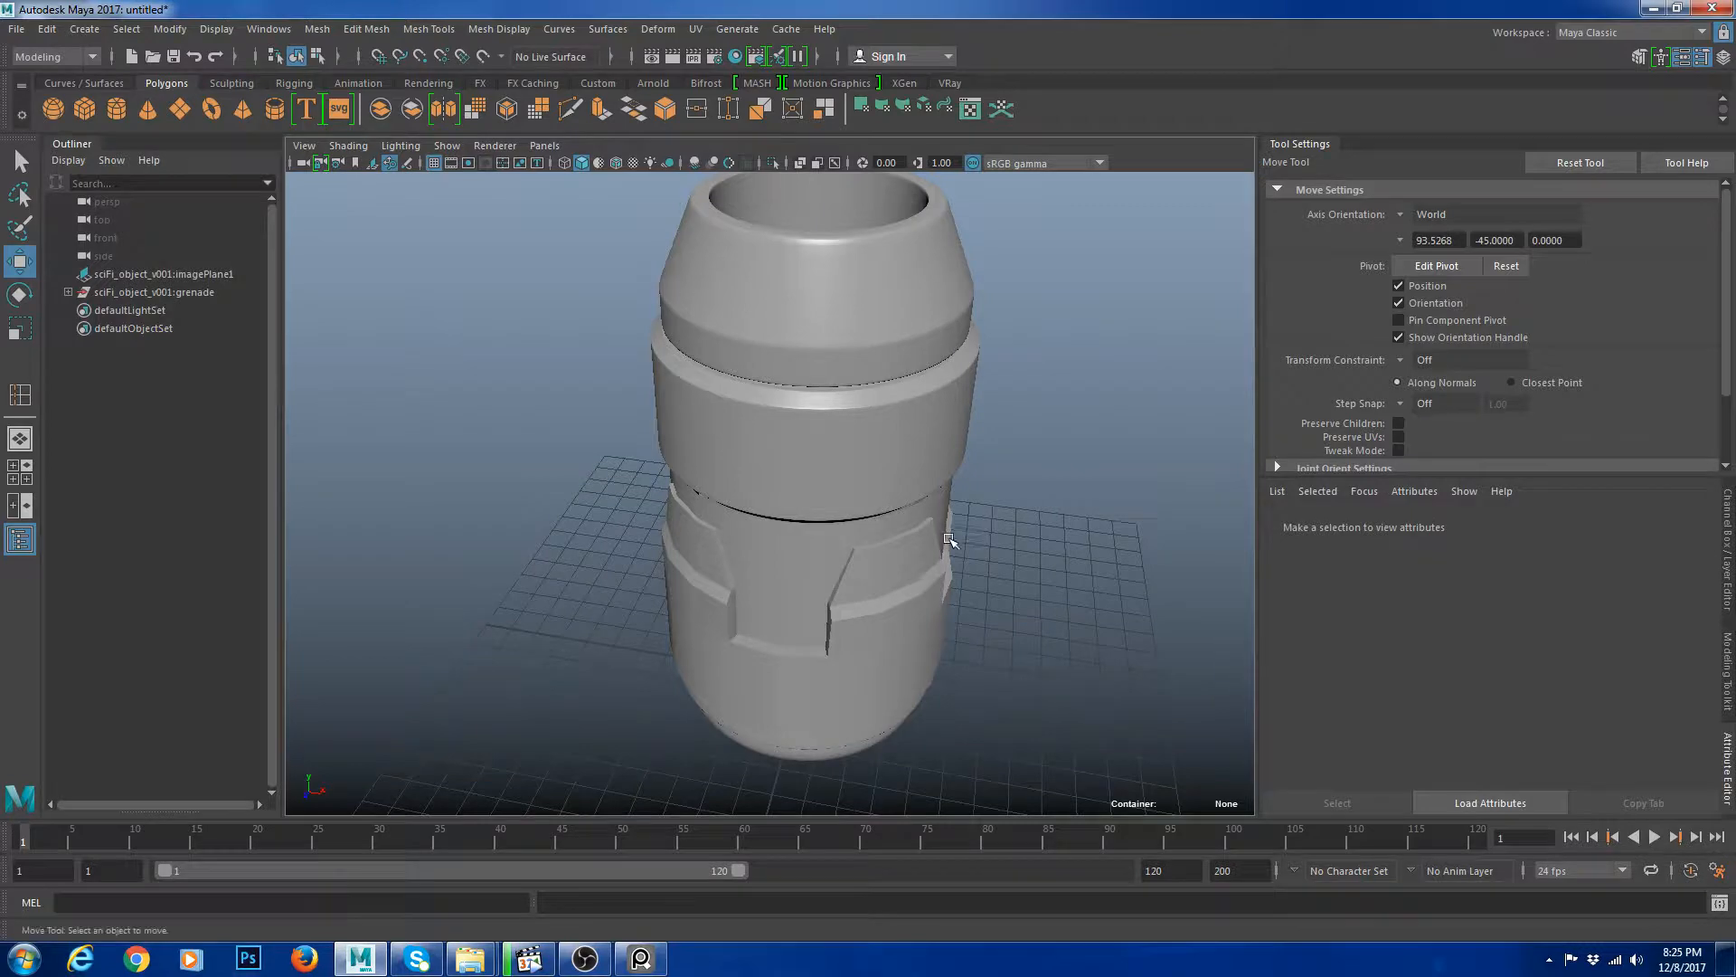
Select the lower panel piece around the body and hide it.
click(783, 586)
alt+drag(731, 658, 762, 628)
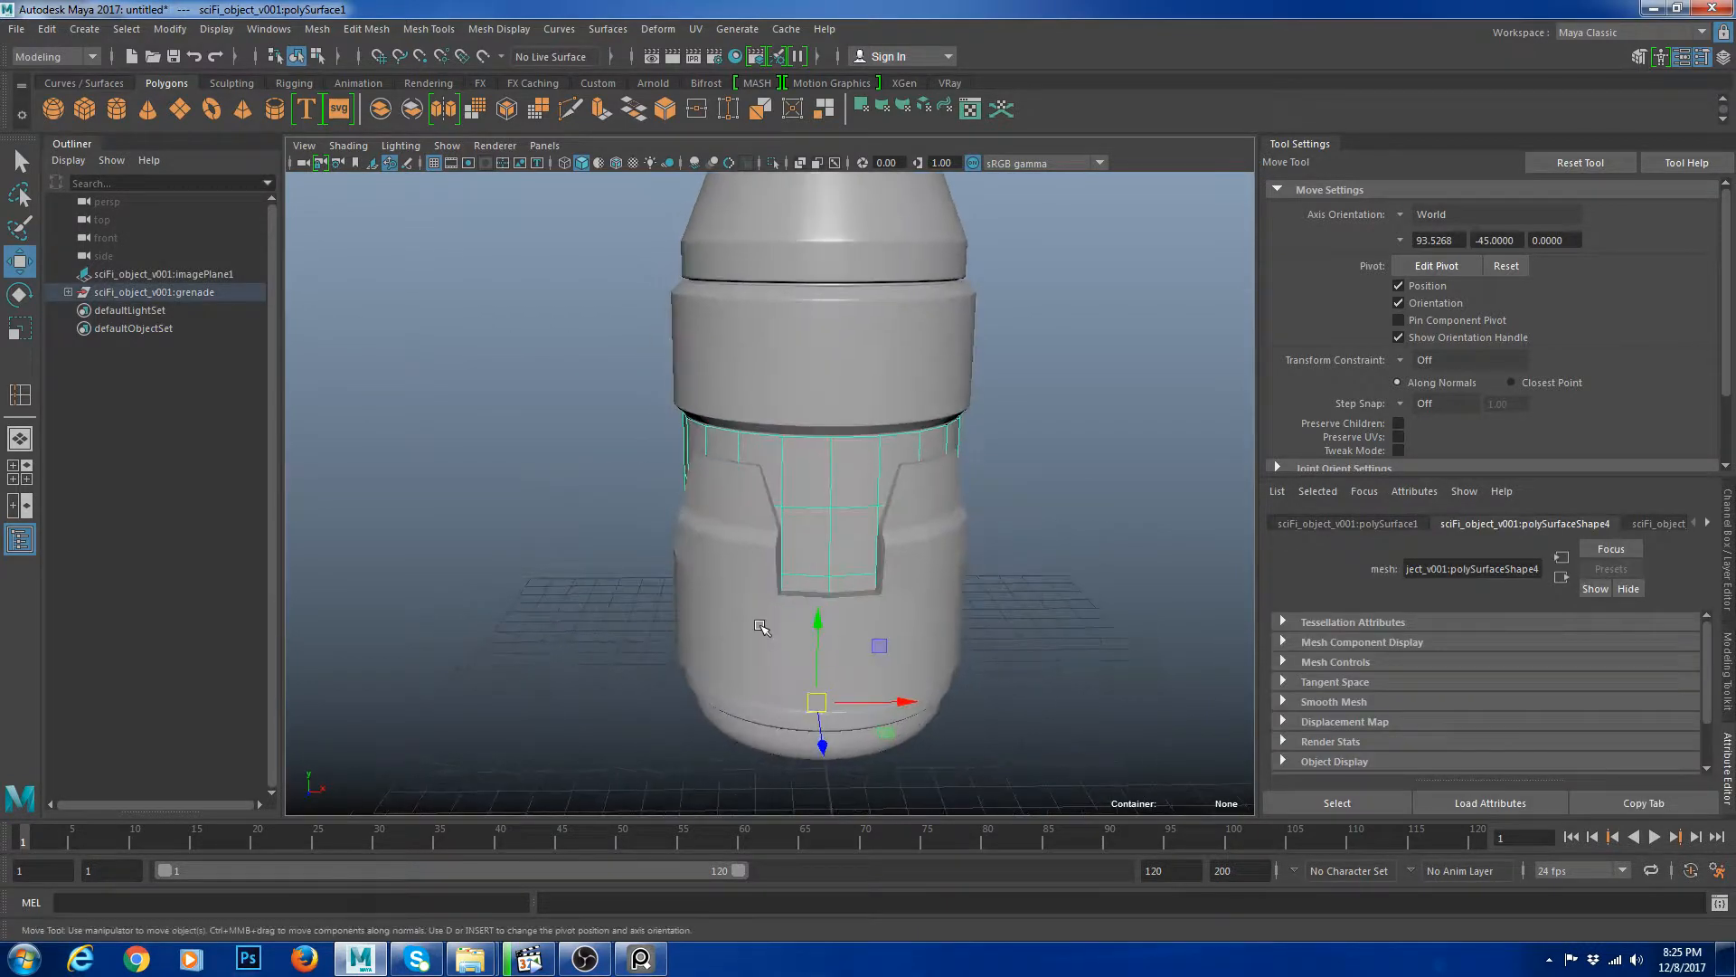
alt+drag(832, 504, 608, 554)
click(816, 562)
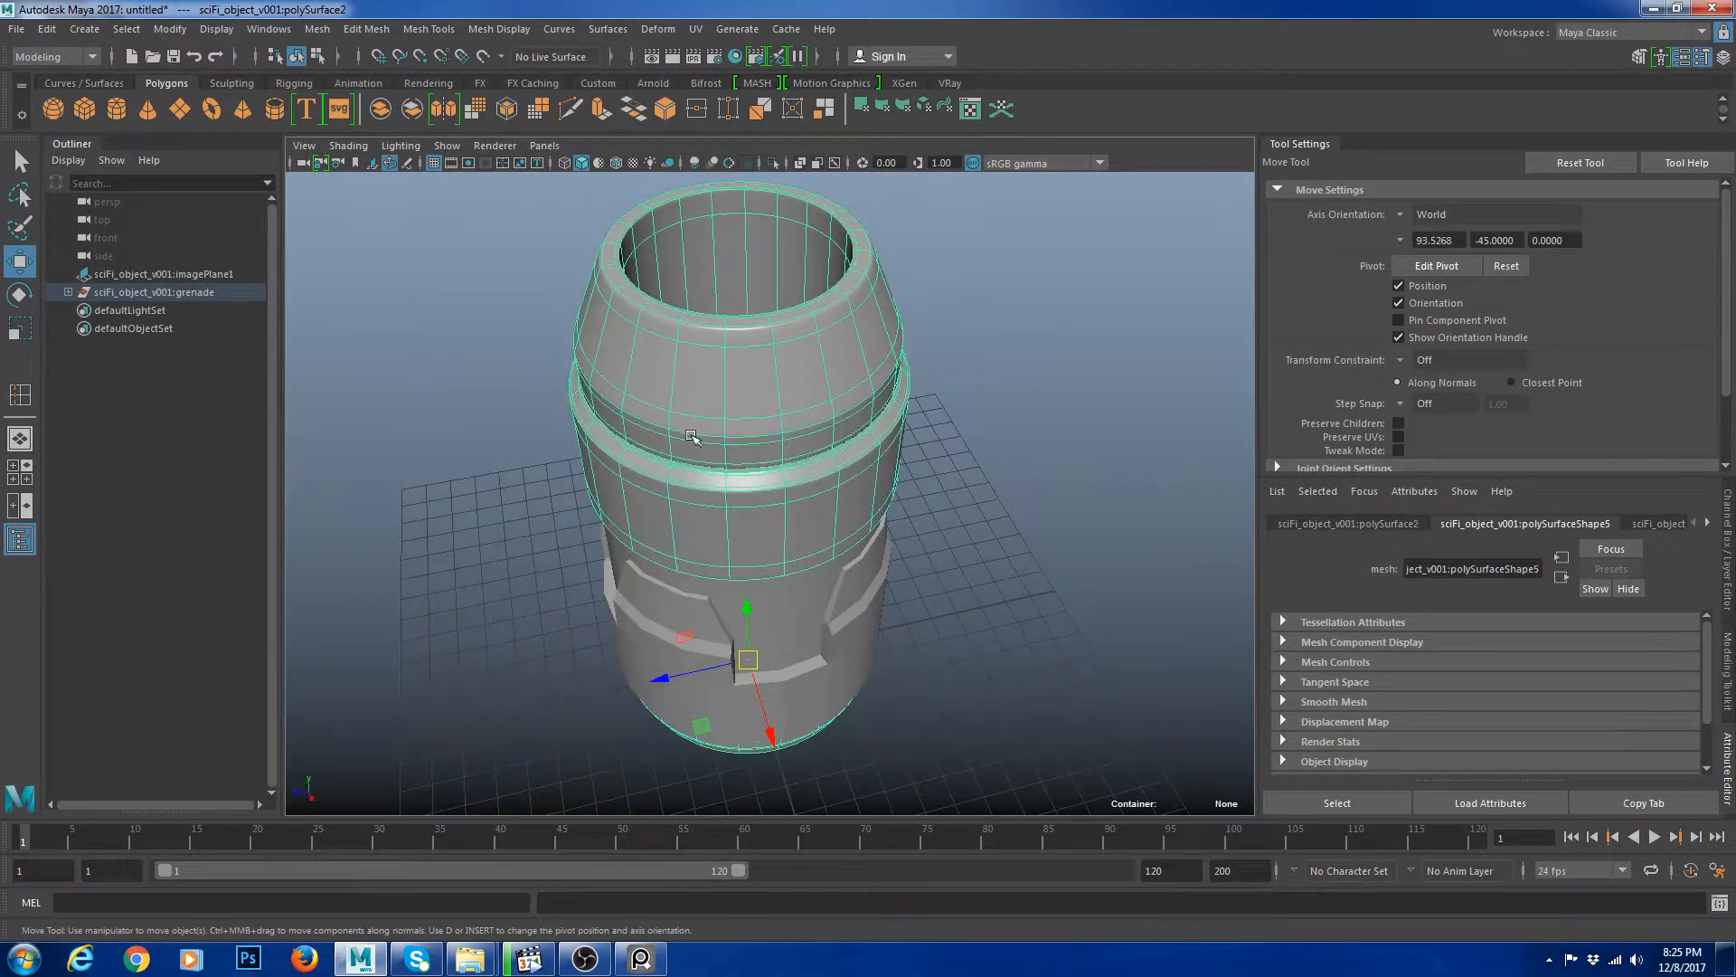
alt+drag(792, 583, 980, 515)
click(799, 497)
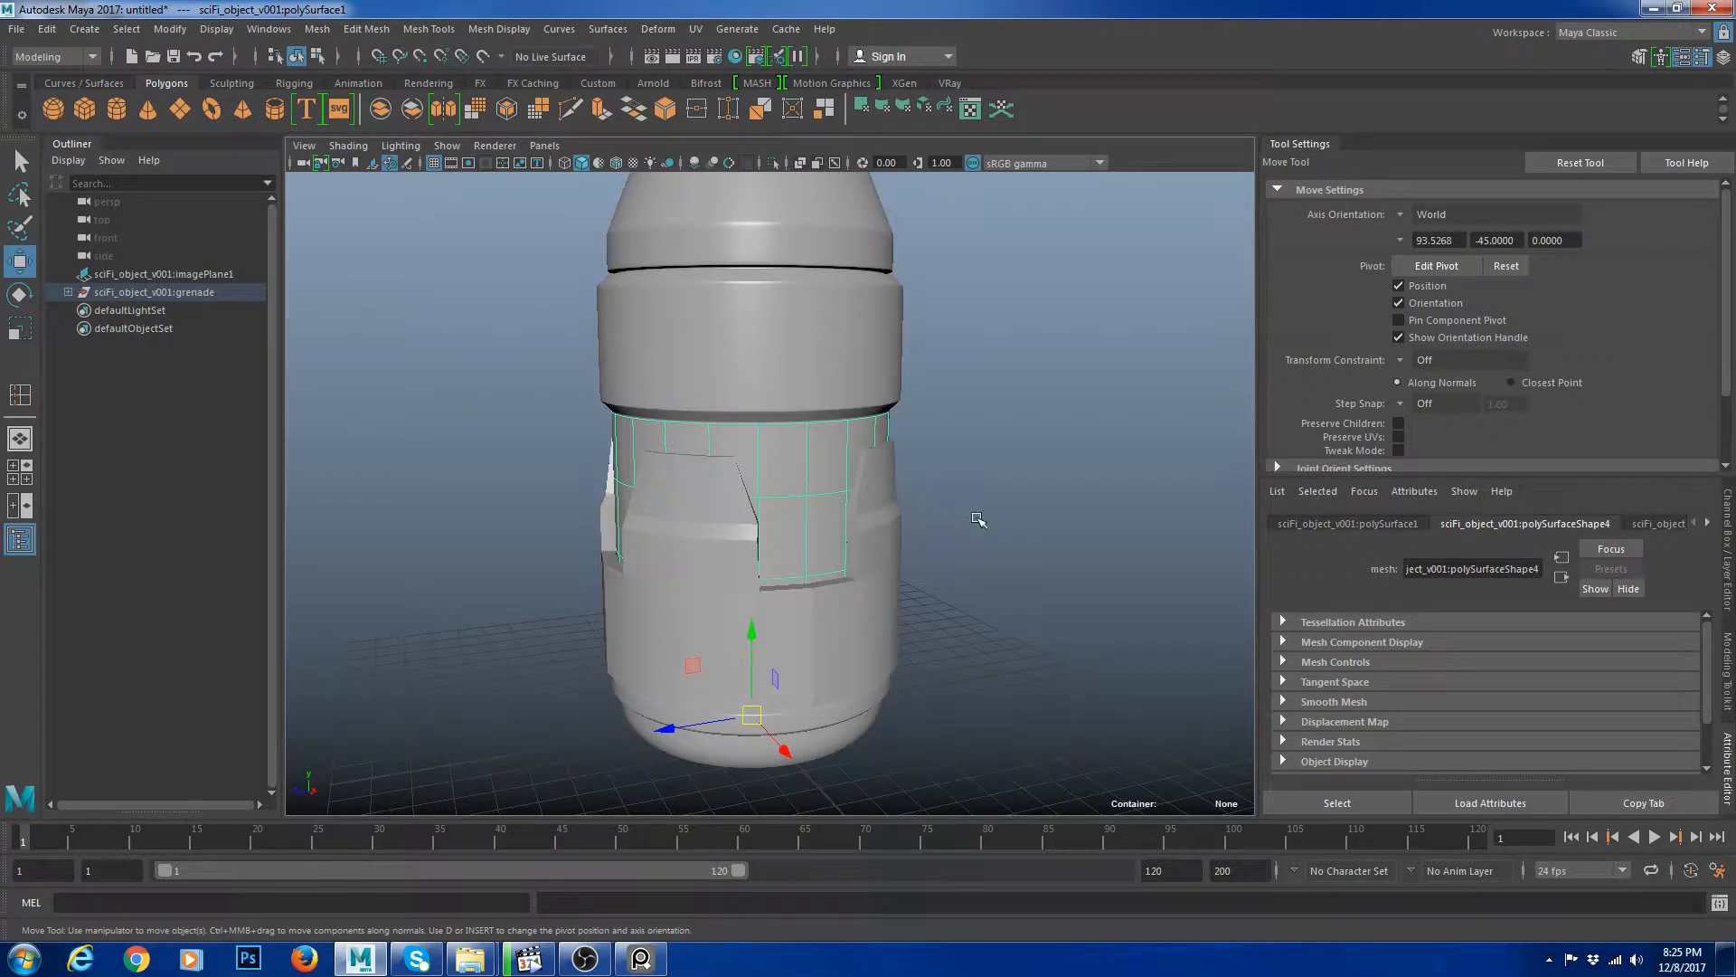
key(alt+c)
alt+drag(812, 555, 810, 558)
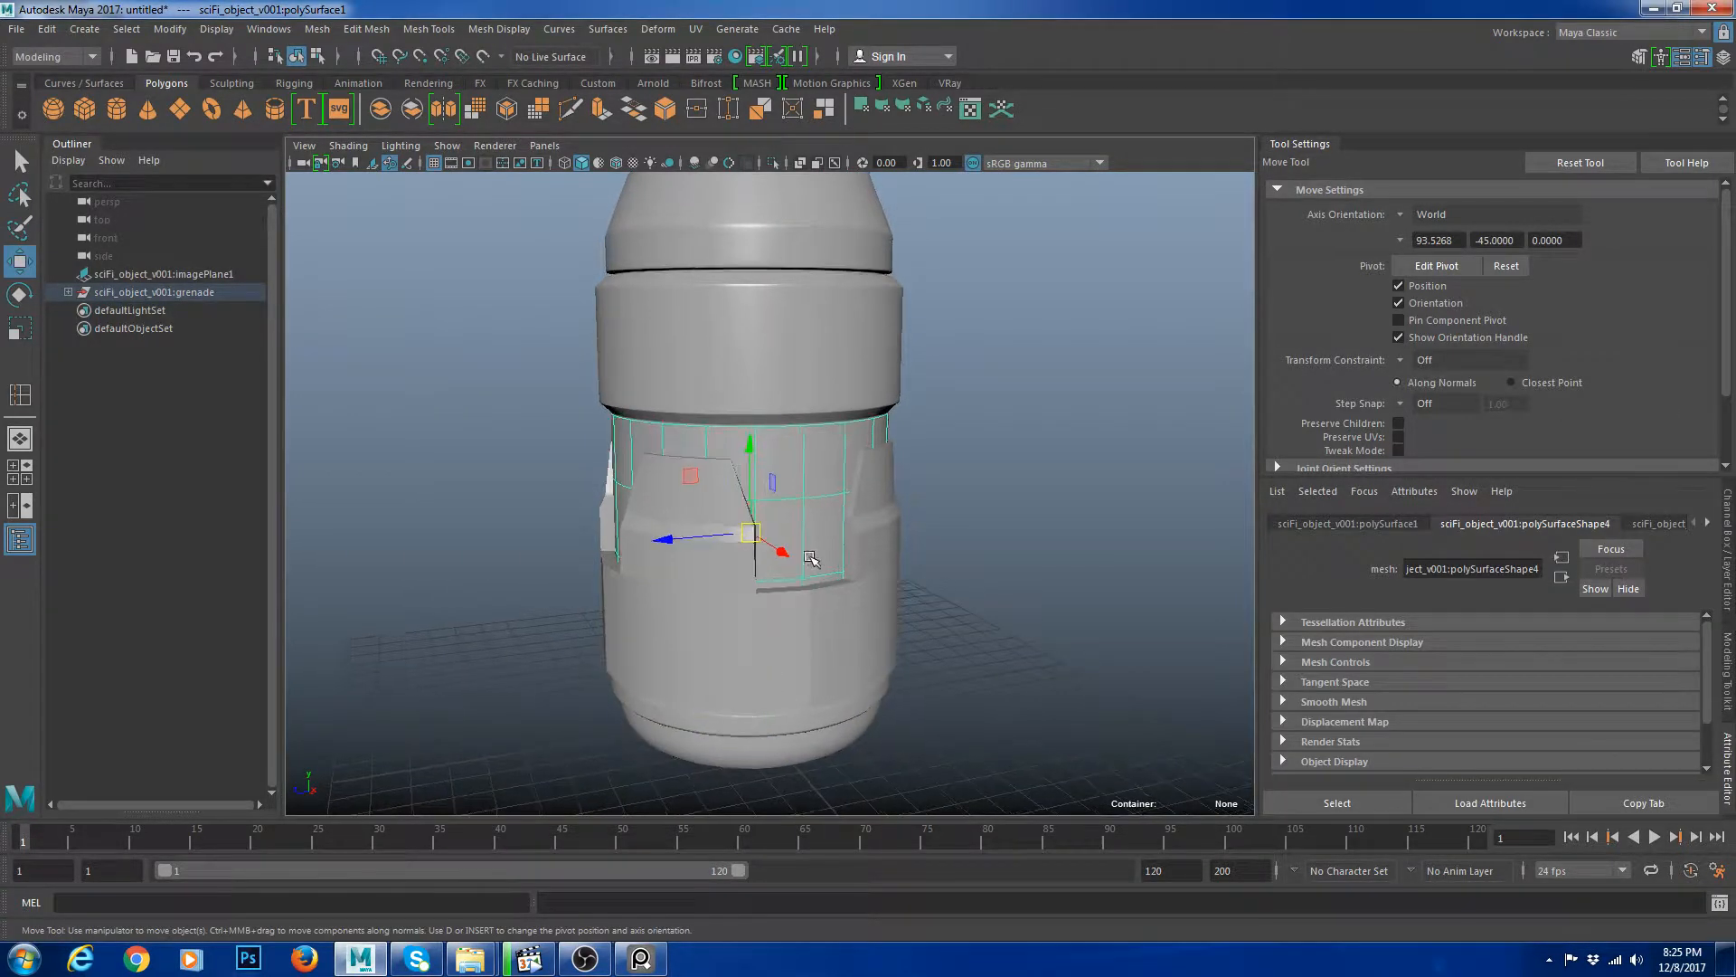
alt+drag(913, 547, 840, 542)
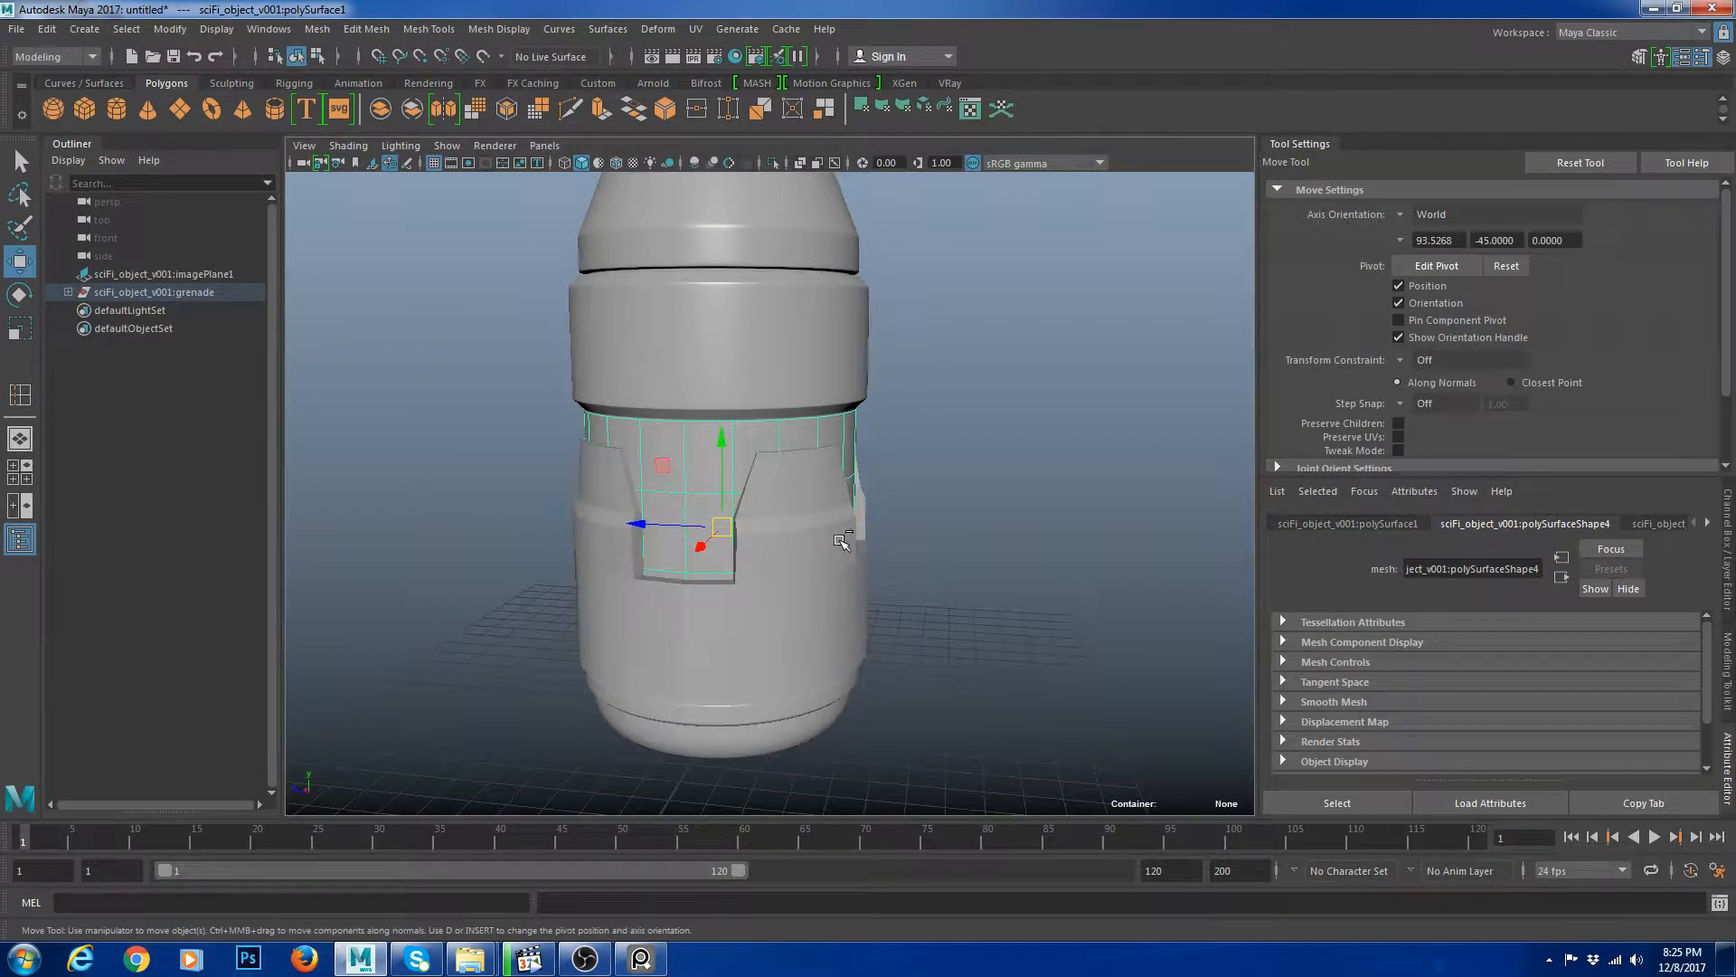
key(ctrl+h)
Add a cylinder and move it up into the grenade's core.
alt+drag(860, 518, 871, 582)
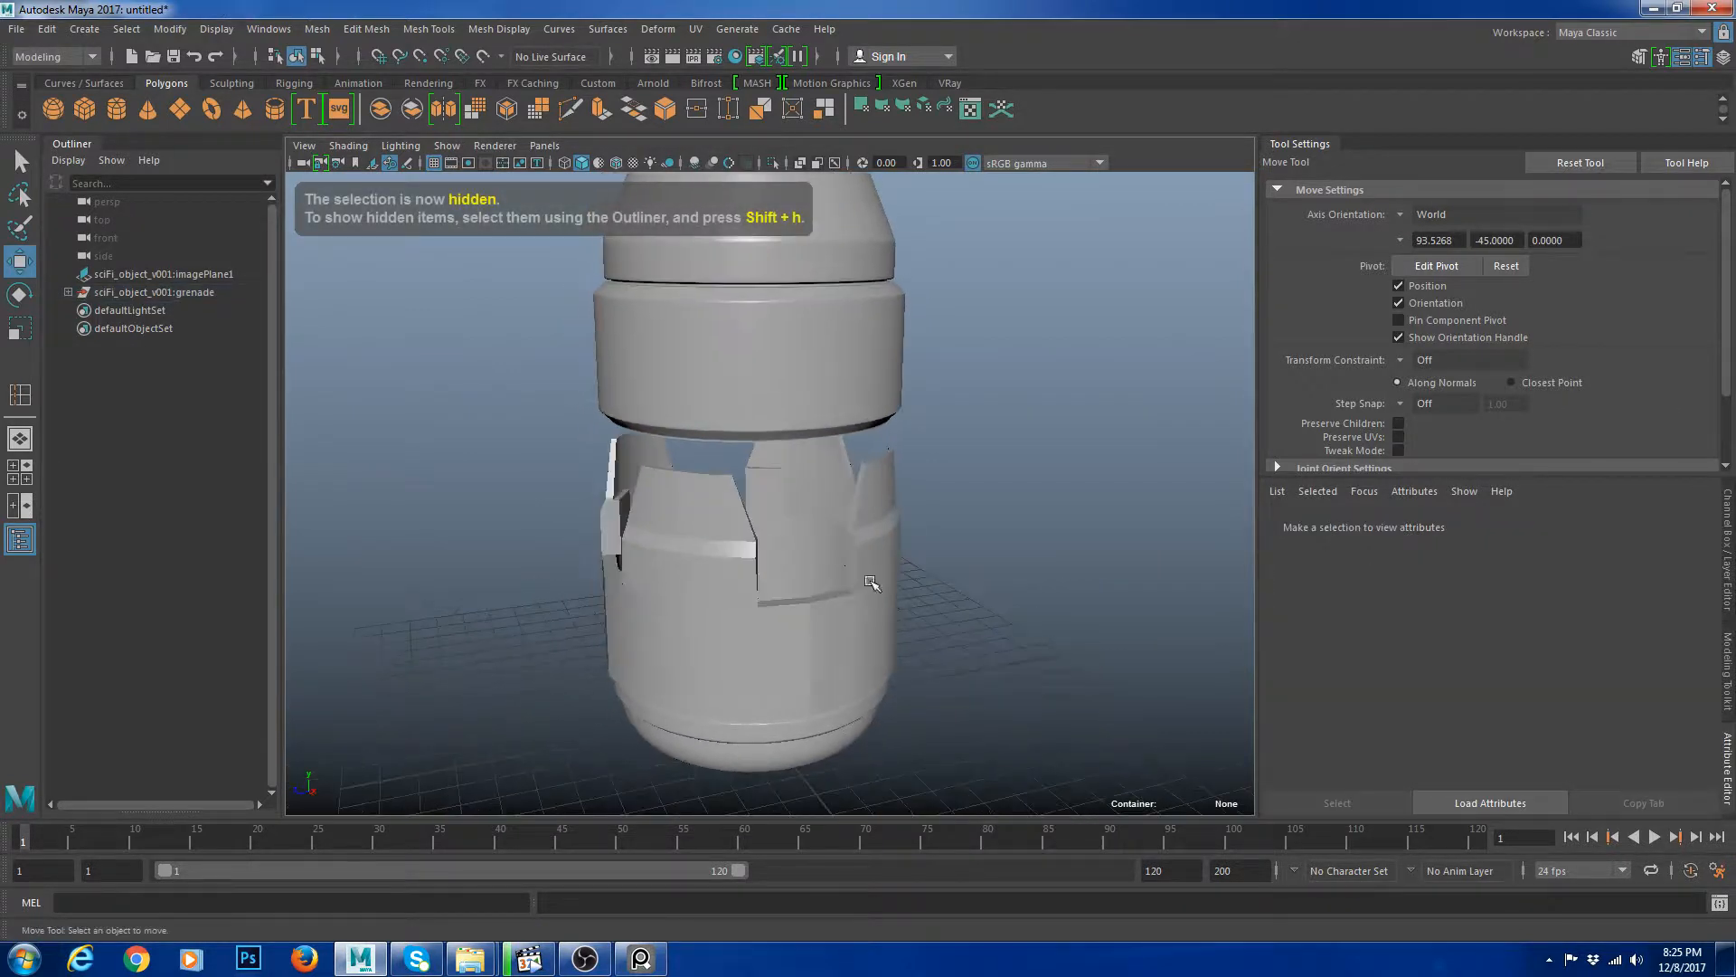
alt+drag(882, 518, 870, 583)
click(781, 630)
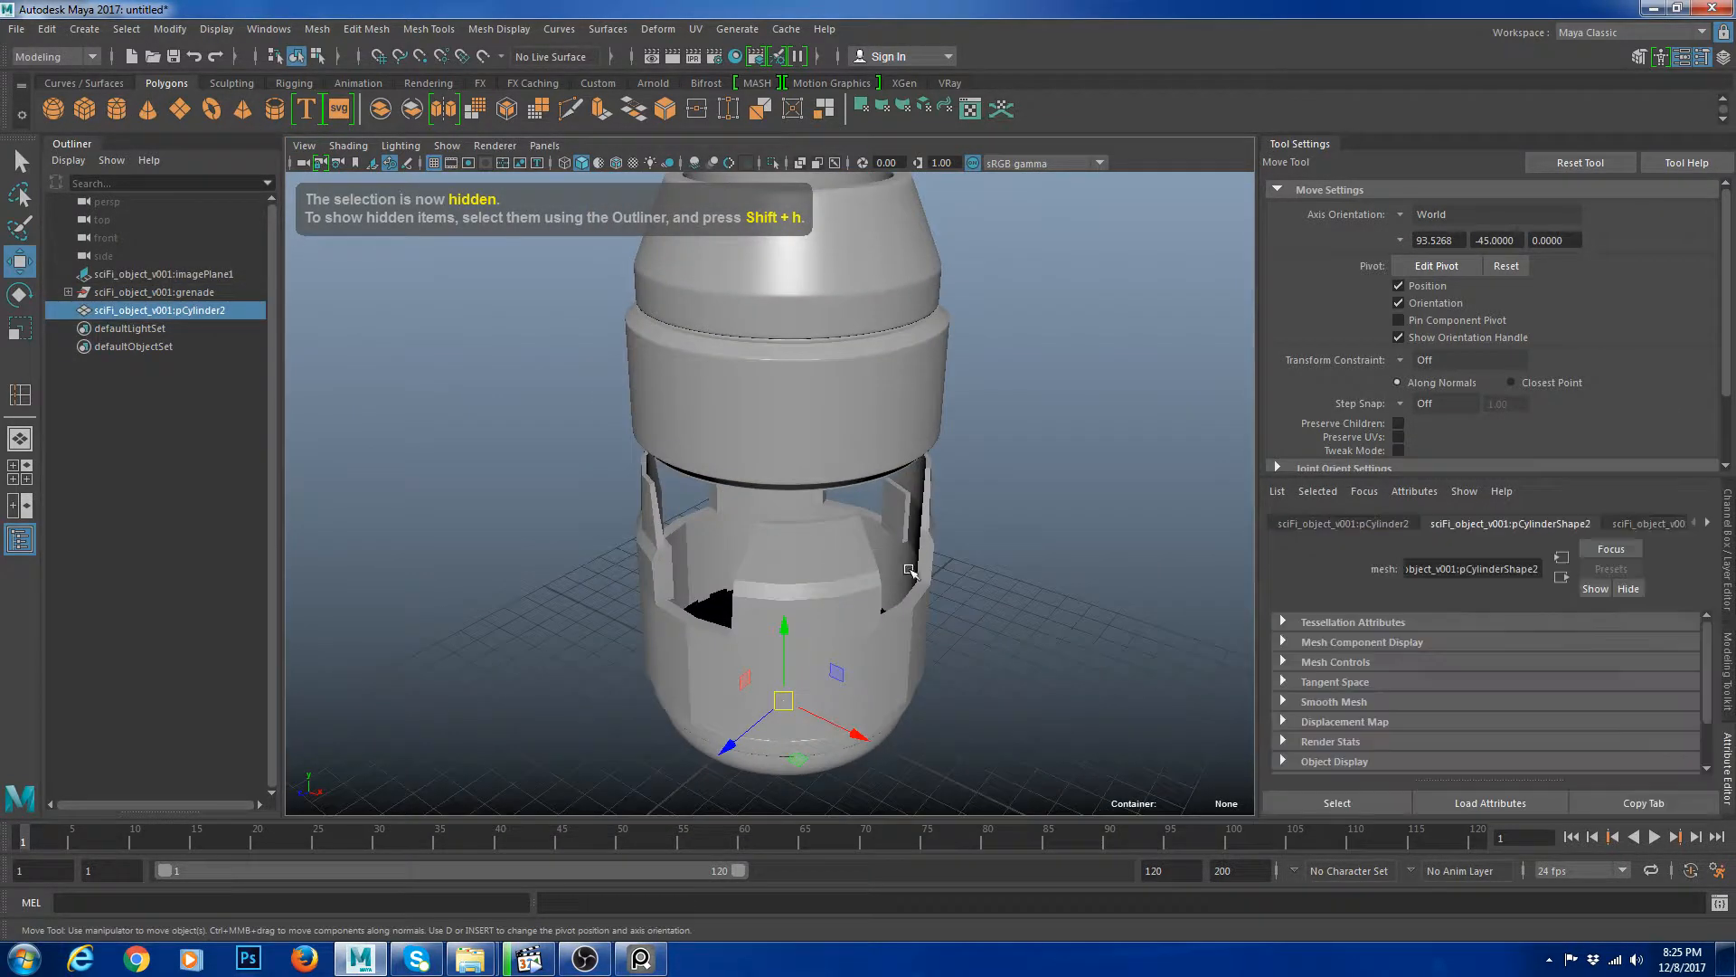
alt+drag(781, 630, 787, 570)
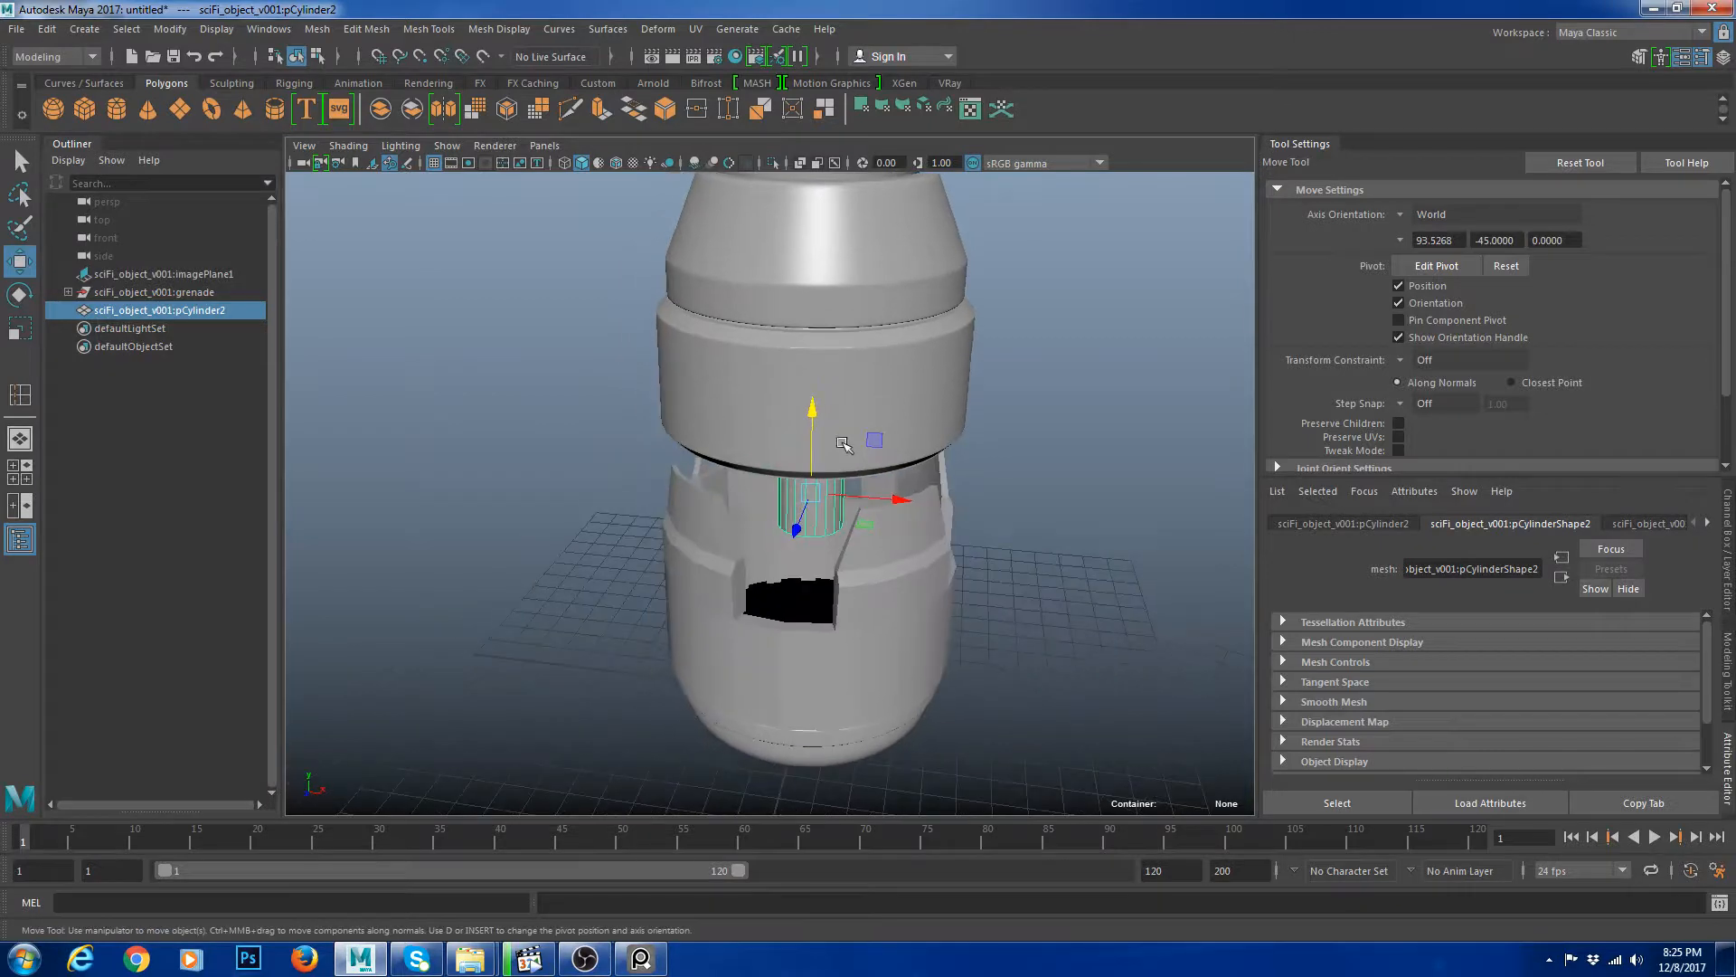
Scale the cylinder taller and thinner to form a rod.
key(r)
drag(812, 411, 814, 187)
alt+drag(811, 479, 800, 403)
key(w)
key(r)
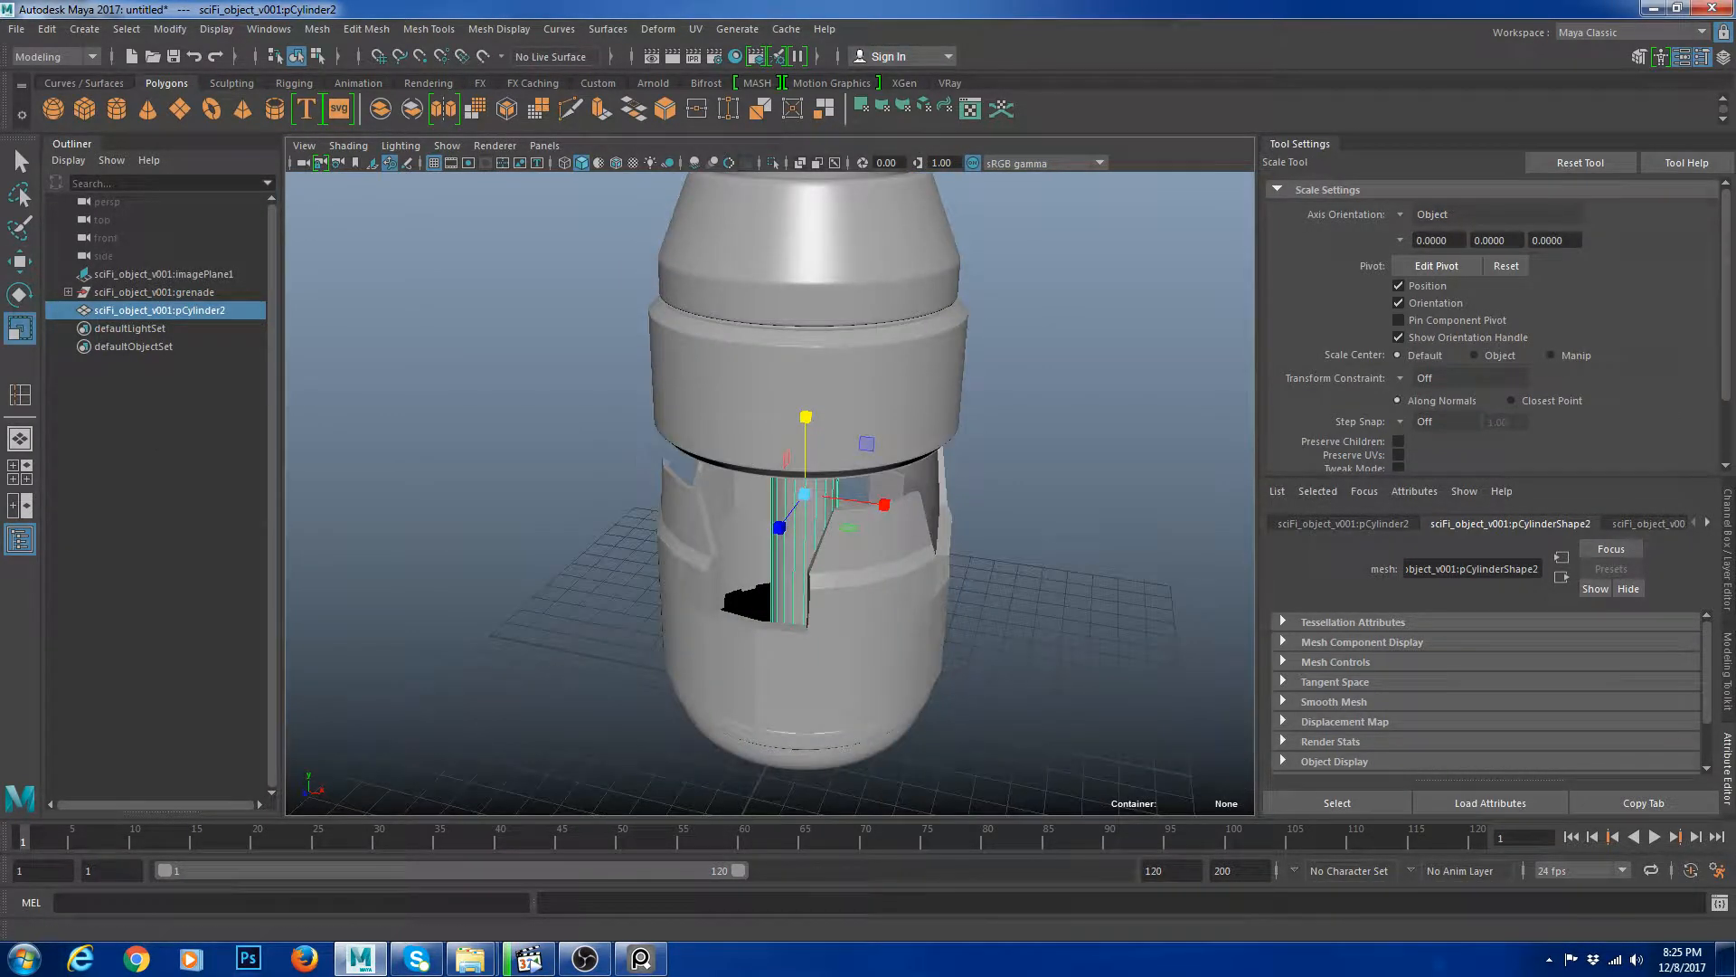
In the wireframe top view, move the rod off-centre toward the grenade's outer wall.
click(27, 472)
key(space)
key(f)
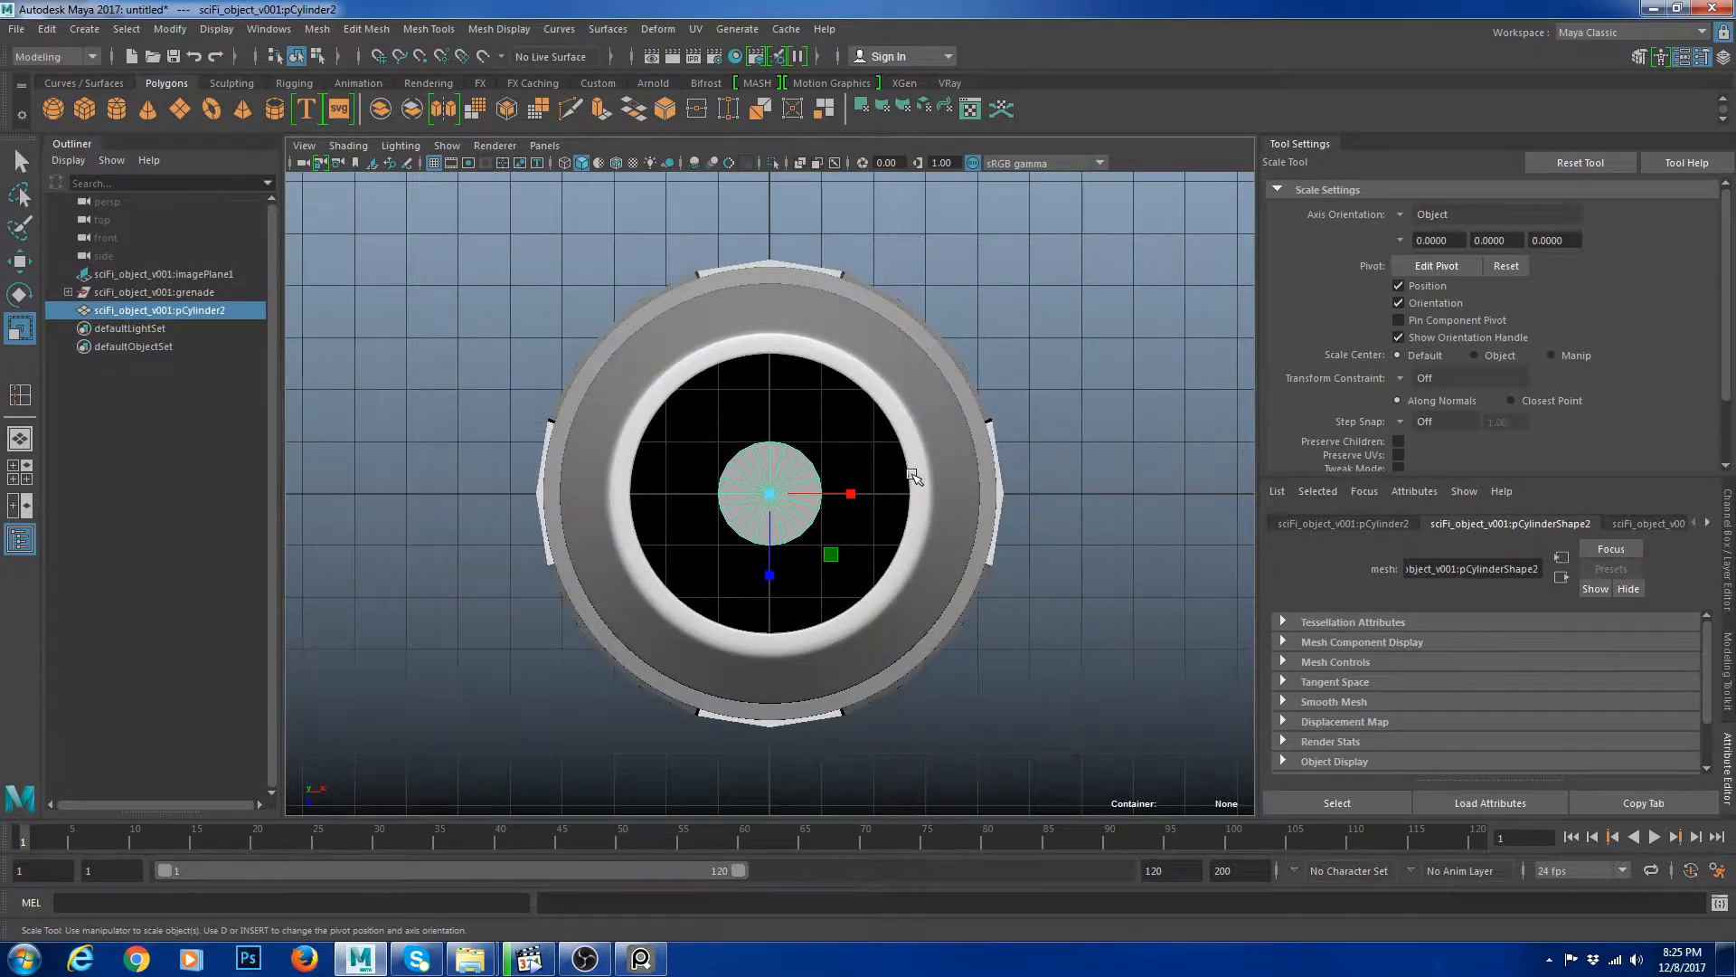
key(4)
scroll(914, 477, down, 3)
key(w)
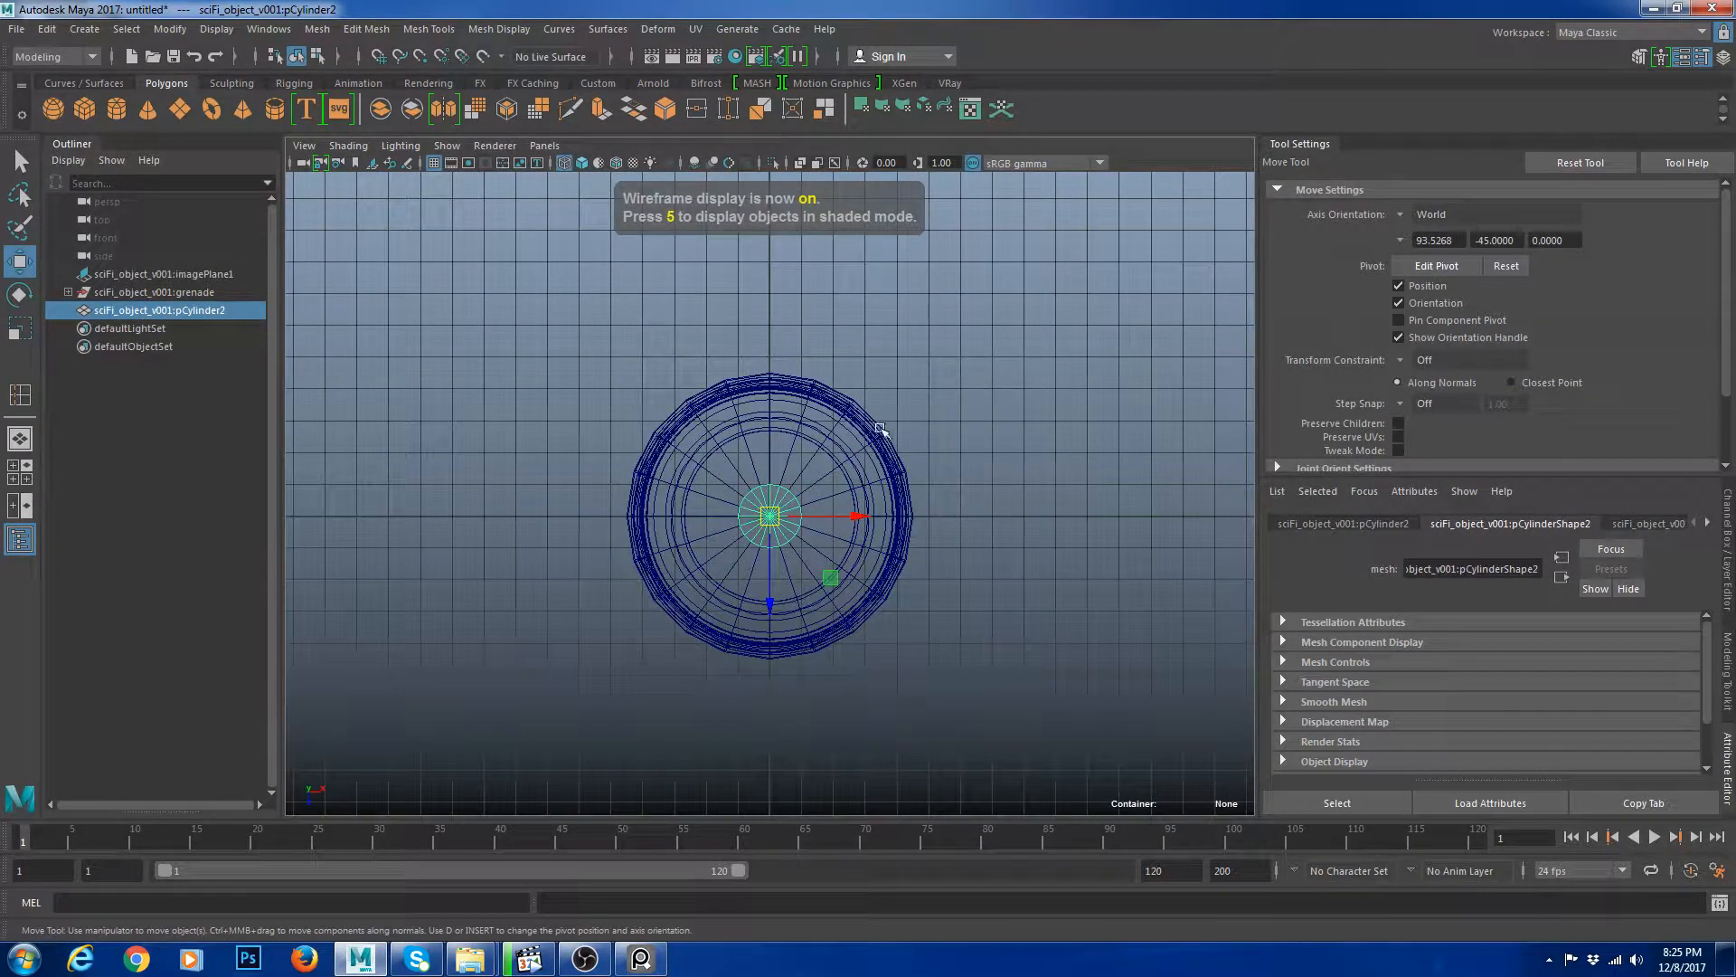
drag(859, 516, 775, 521)
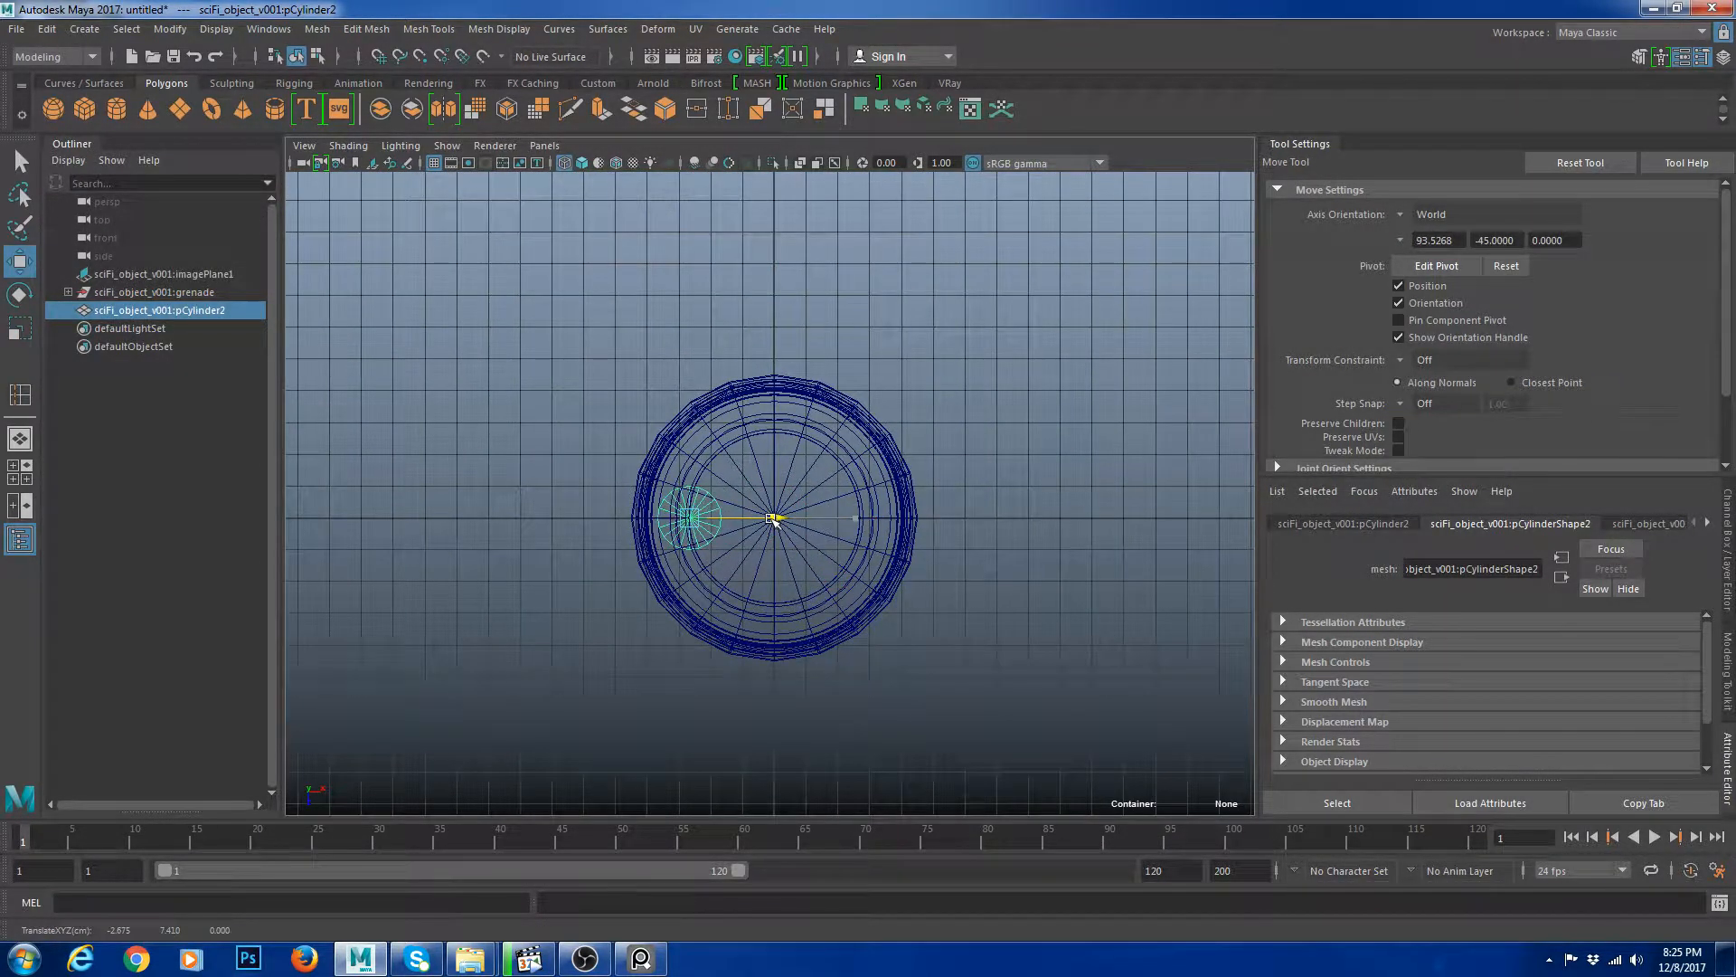
Scale the rod so it extends through the grenade's full height.
key(space)
key(space)
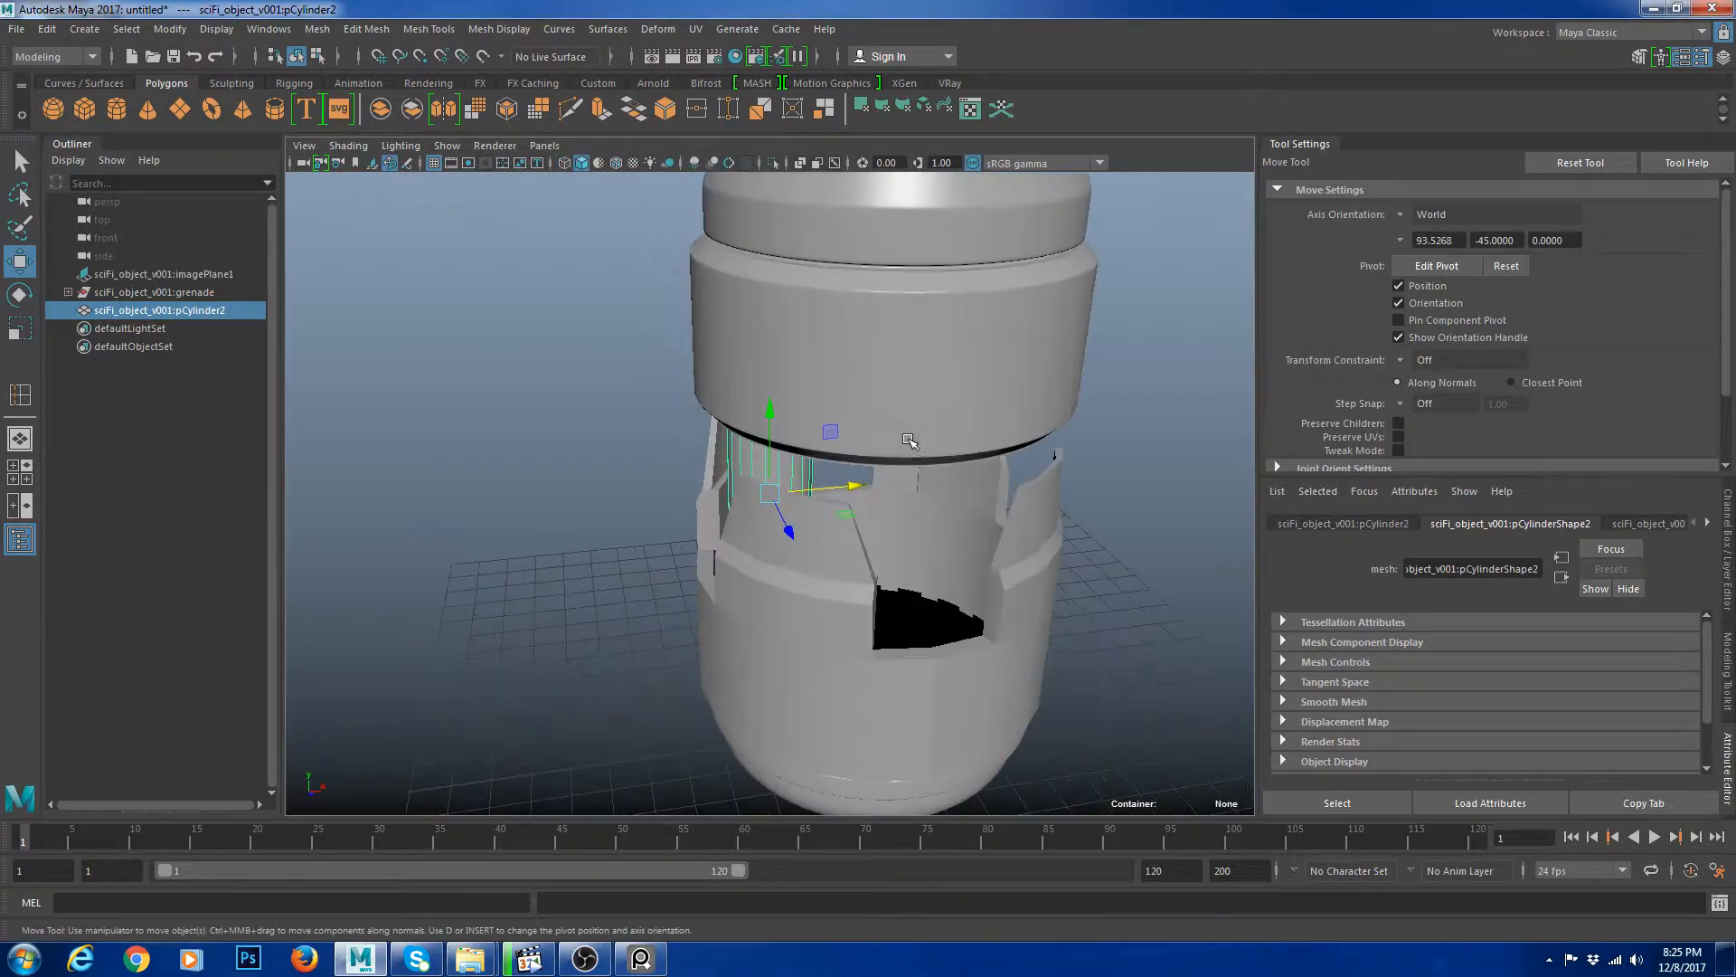
alt+drag(909, 440, 775, 384)
key(space)
key(space)
key(r)
click(1019, 503)
alt+right_drag(1019, 503, 1002, 554)
alt+drag(1002, 554, 1017, 498)
click(770, 497)
right_drag(1050, 551, 968, 551)
Select the rod's bottom vertices and move them up into the lower body.
drag(593, 659, 903, 820)
key(w)
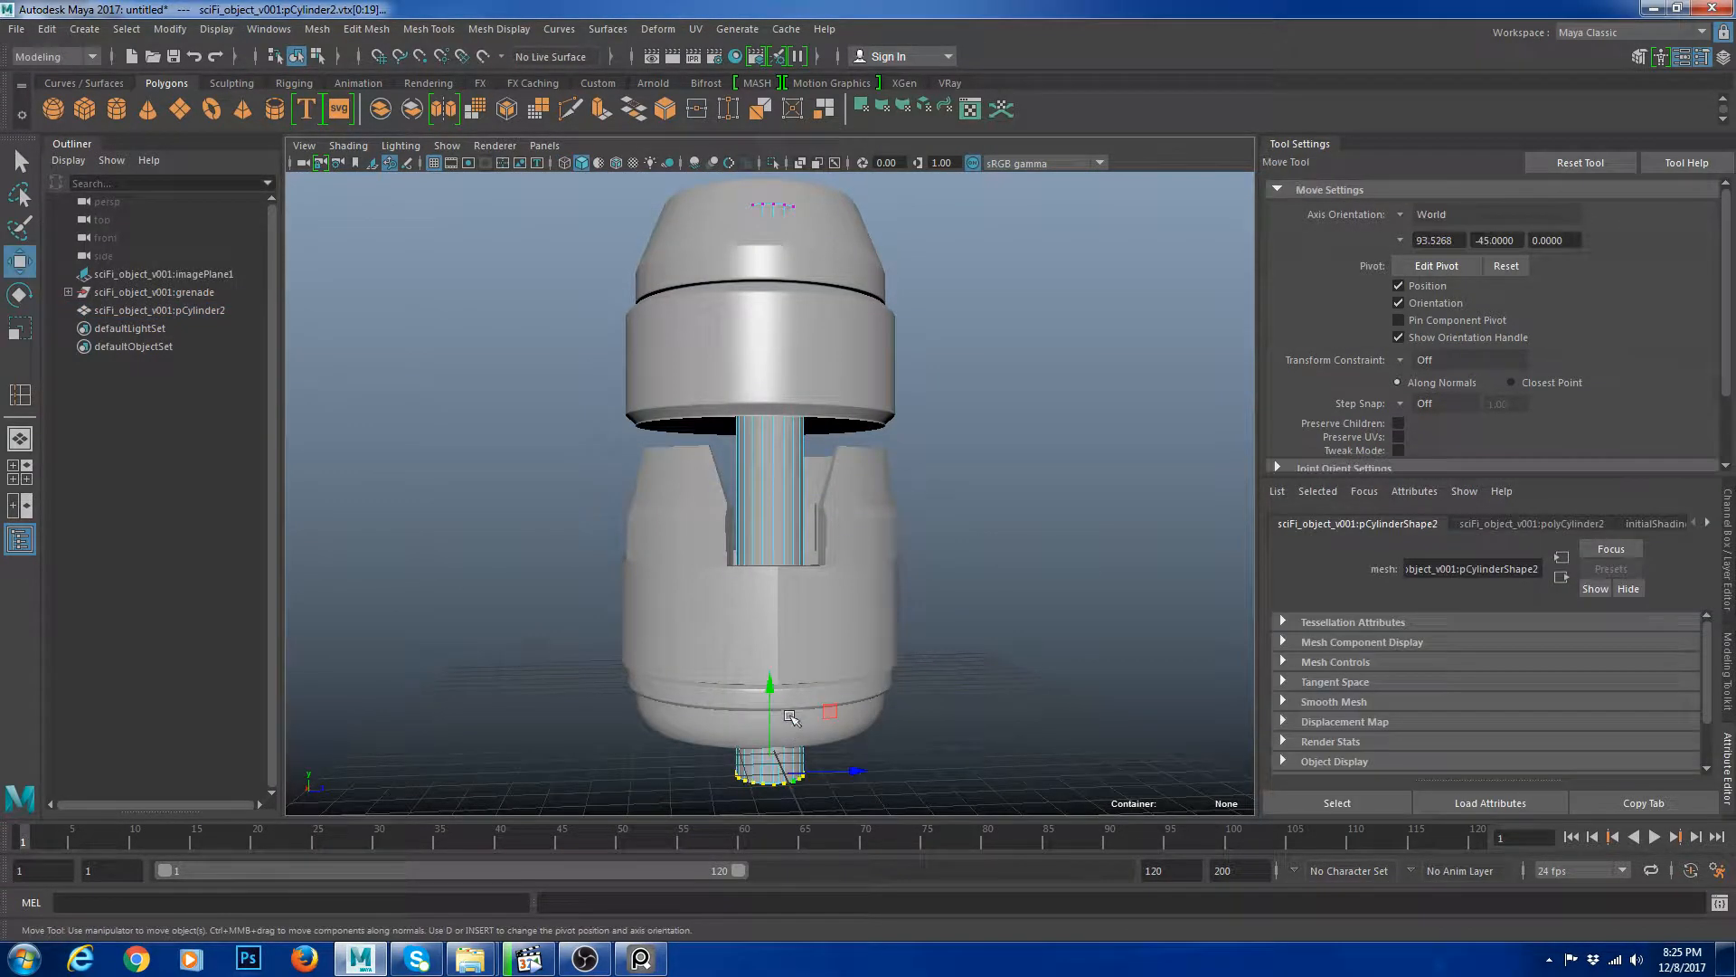
drag(770, 691, 767, 584)
Move the rod's top vertices up into the upper cap and reselect the rod.
right_drag(765, 453, 832, 427)
click(769, 450)
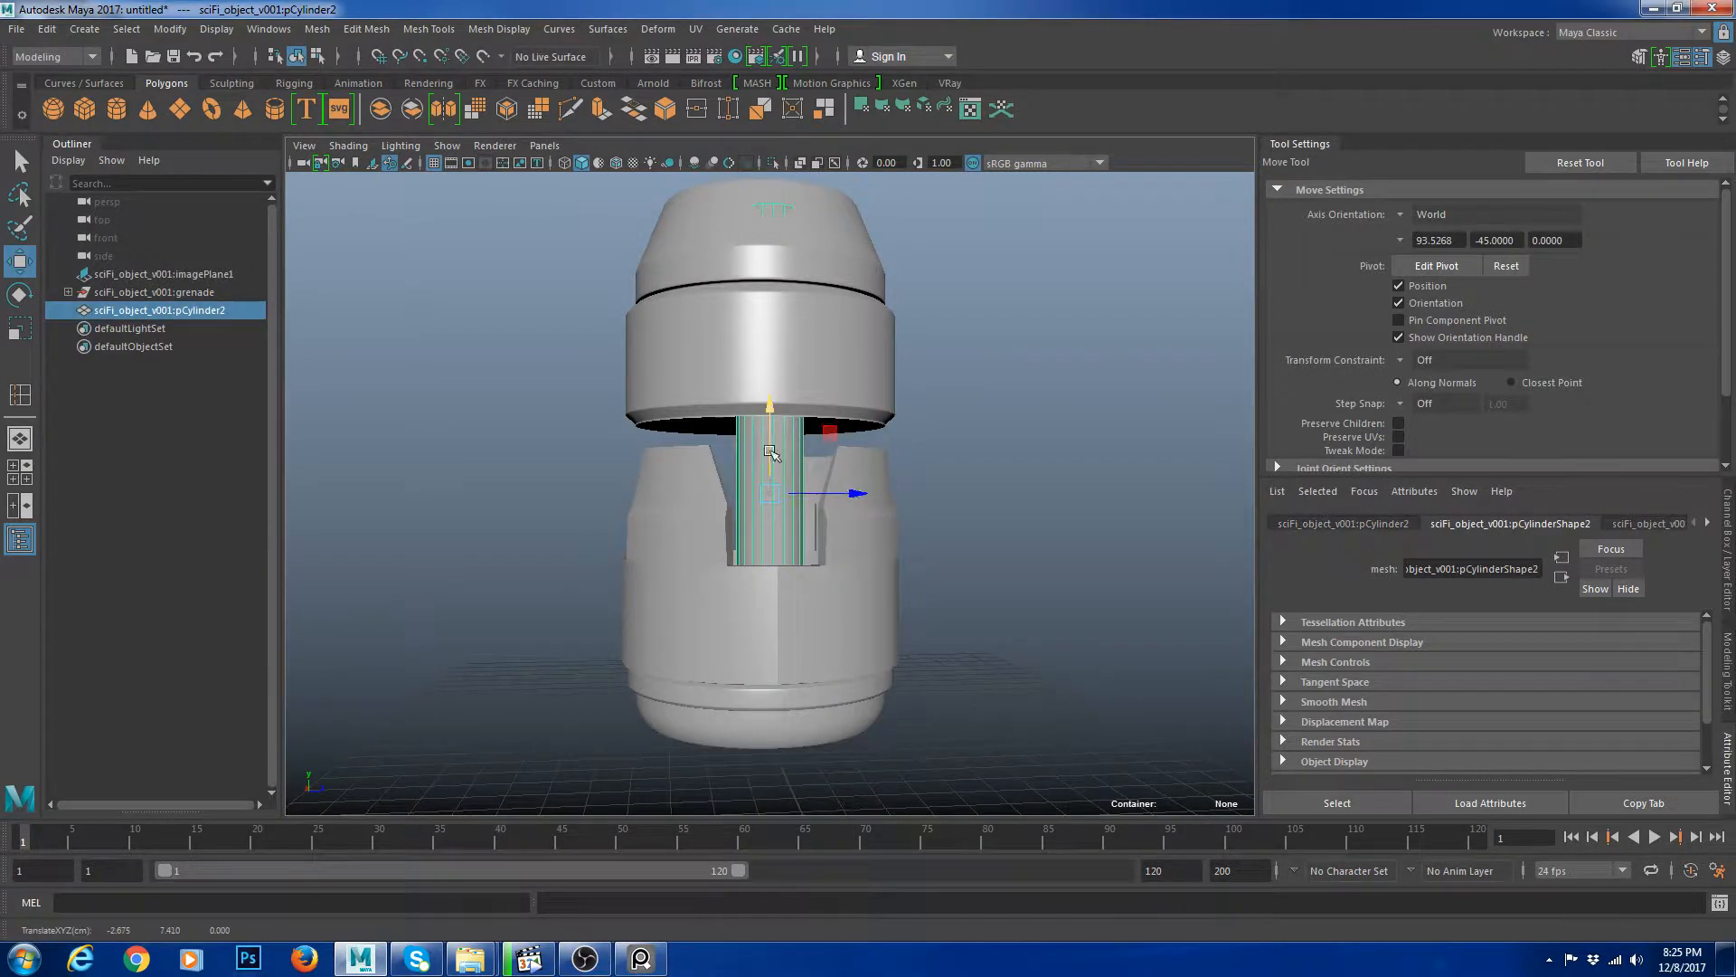
alt+middle_drag(1023, 331, 1021, 414)
right_drag(1021, 414, 937, 413)
drag(847, 331, 780, 305)
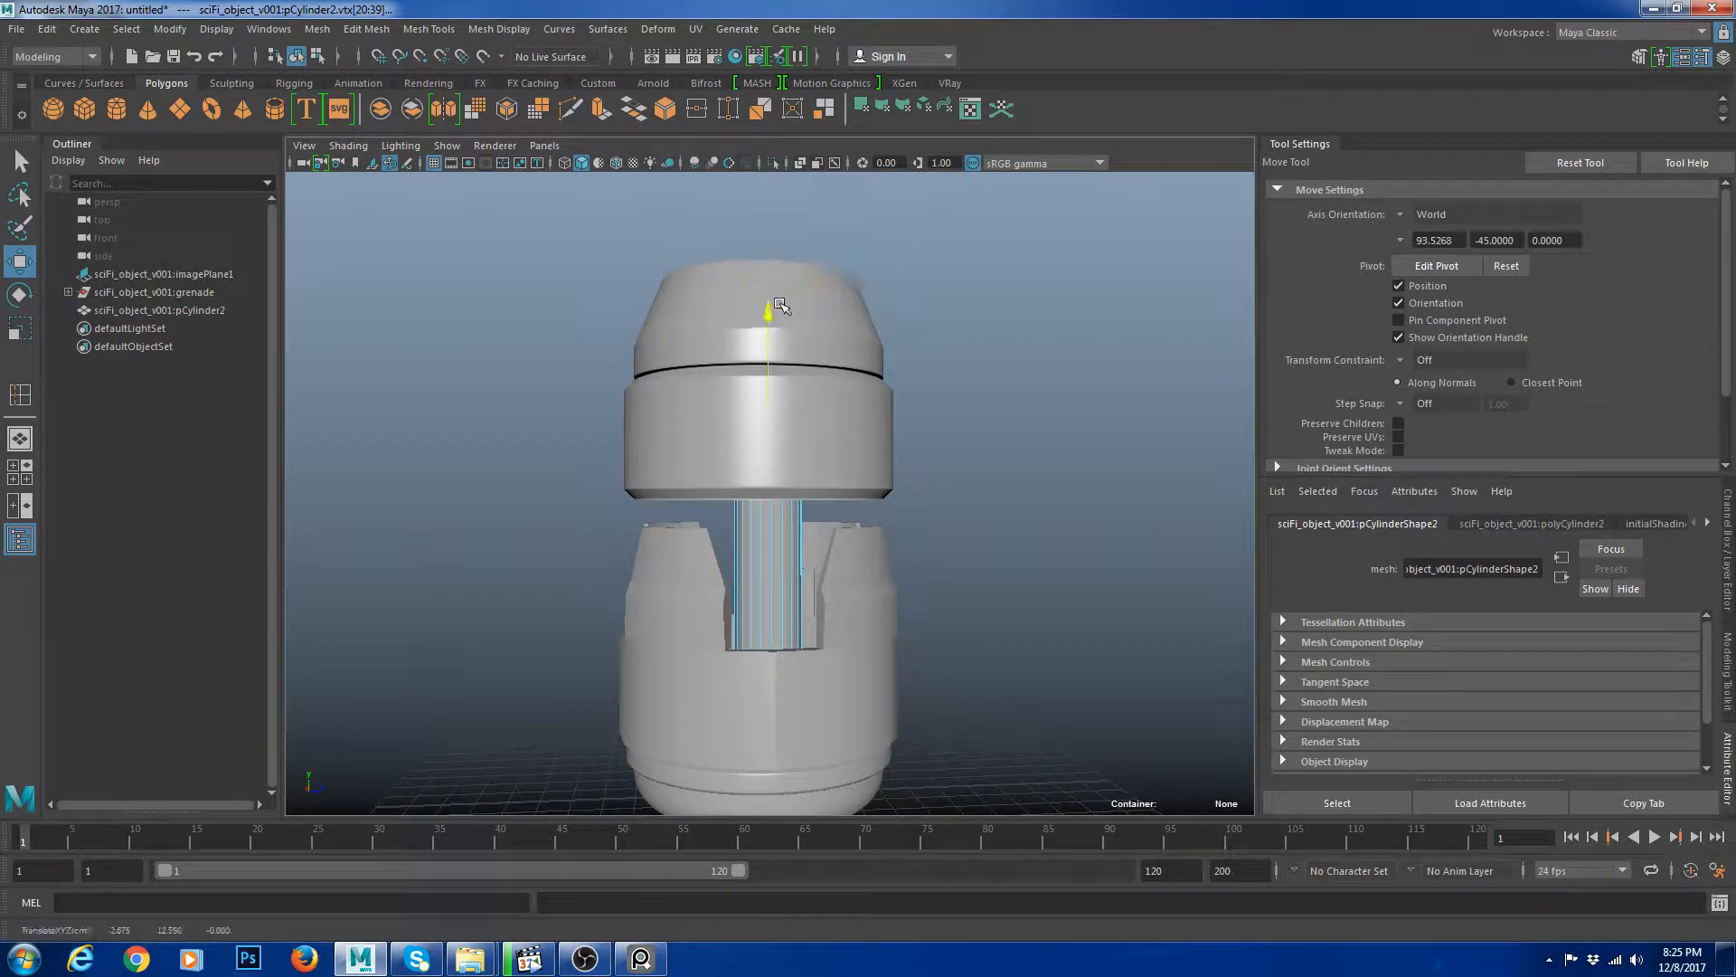
right_drag(775, 500, 859, 423)
click(866, 443)
click(752, 561)
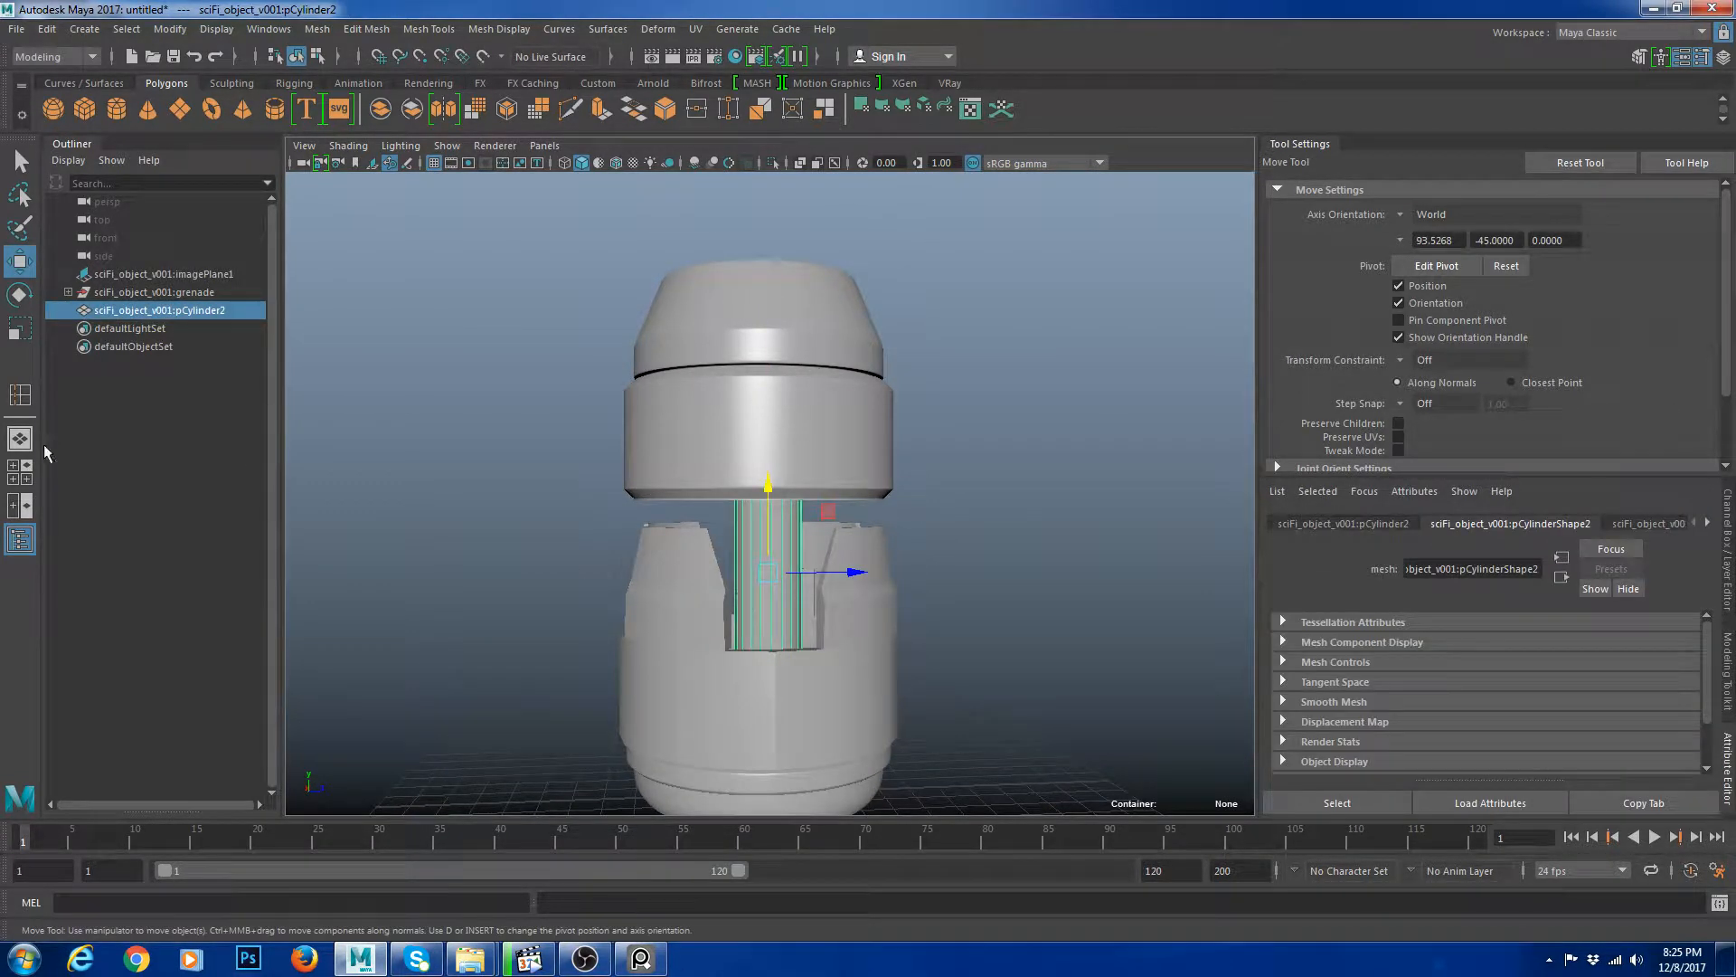
In the top view, snap the rod's pivot to the grenade's centre.
click(20, 472)
key(space)
scroll(853, 553, up, 6)
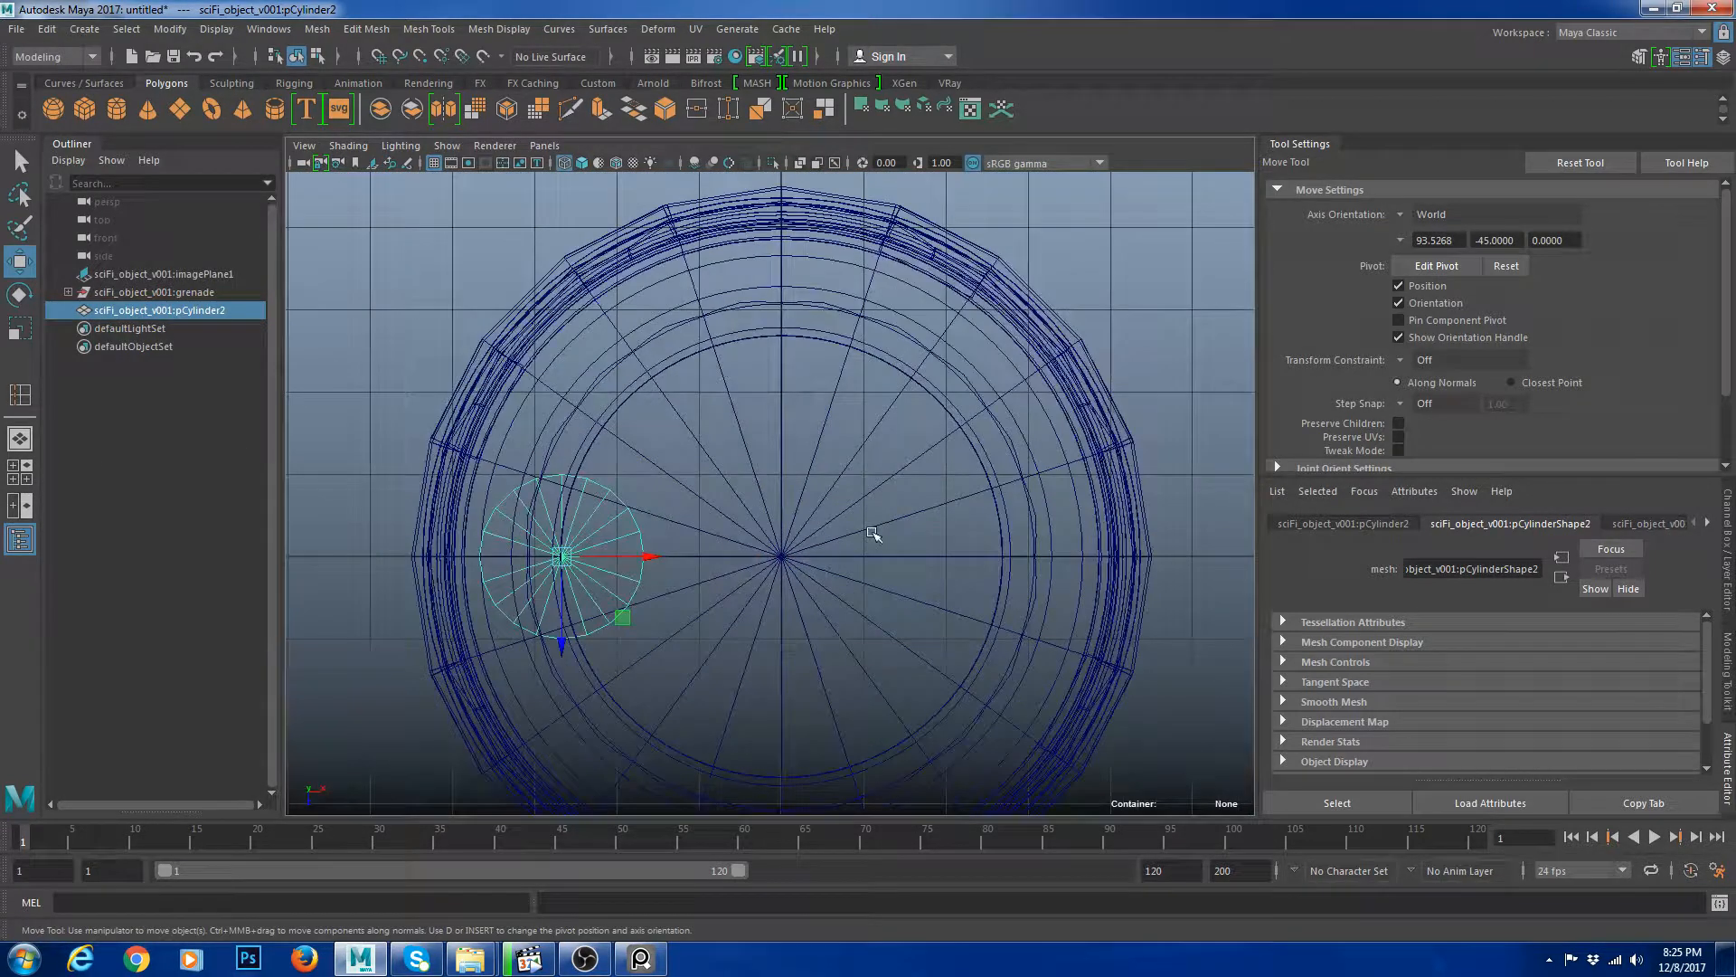
key(d)
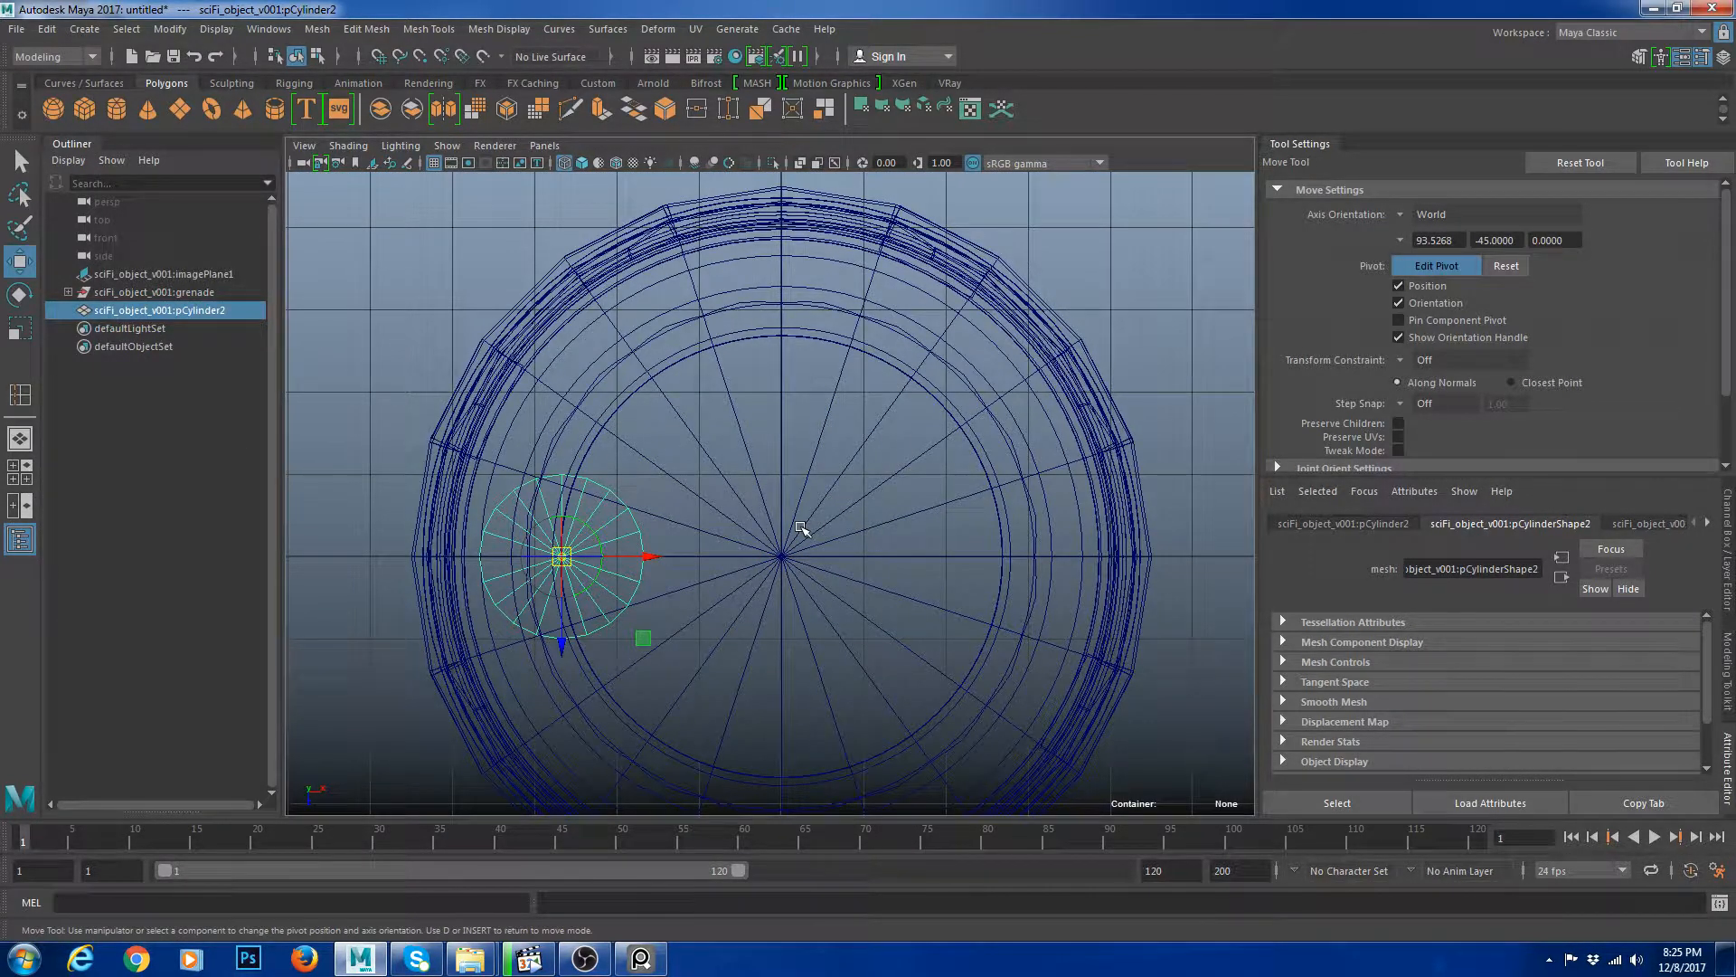
key(v)
alt+middle_drag(824, 553, 870, 542)
middle_click(825, 546)
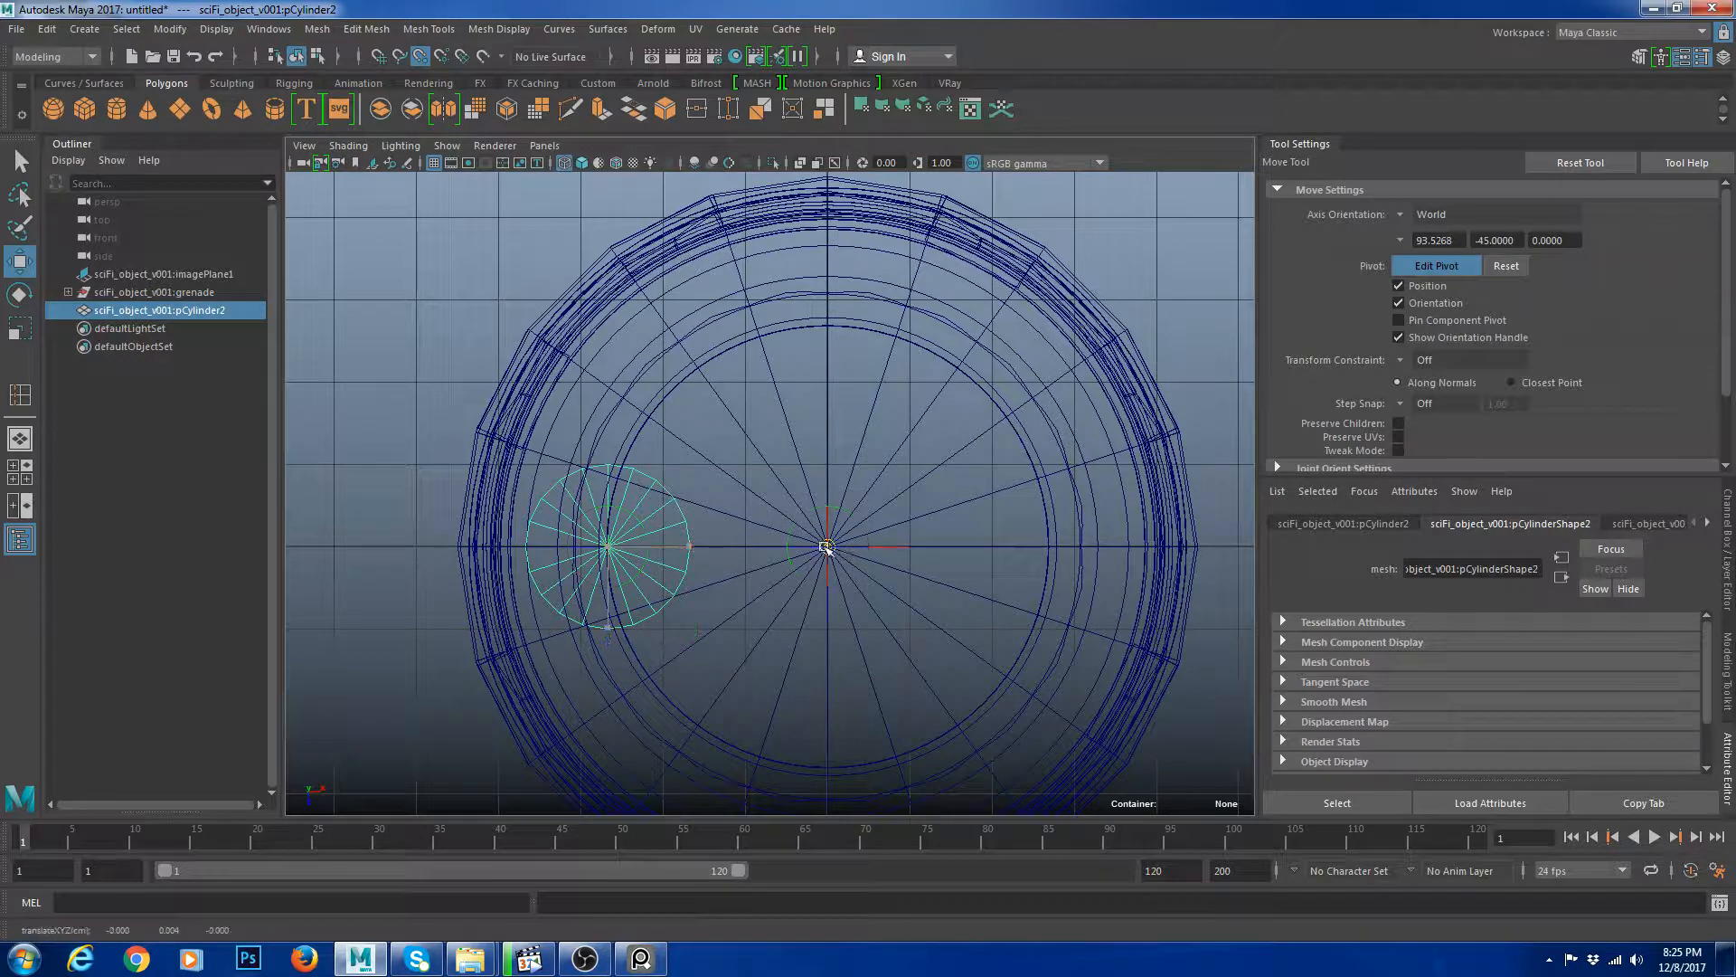
Duplicate the rod five times with Duplicate Special, rotating each copy 60 degrees around Y.
scroll(826, 547, down, 4)
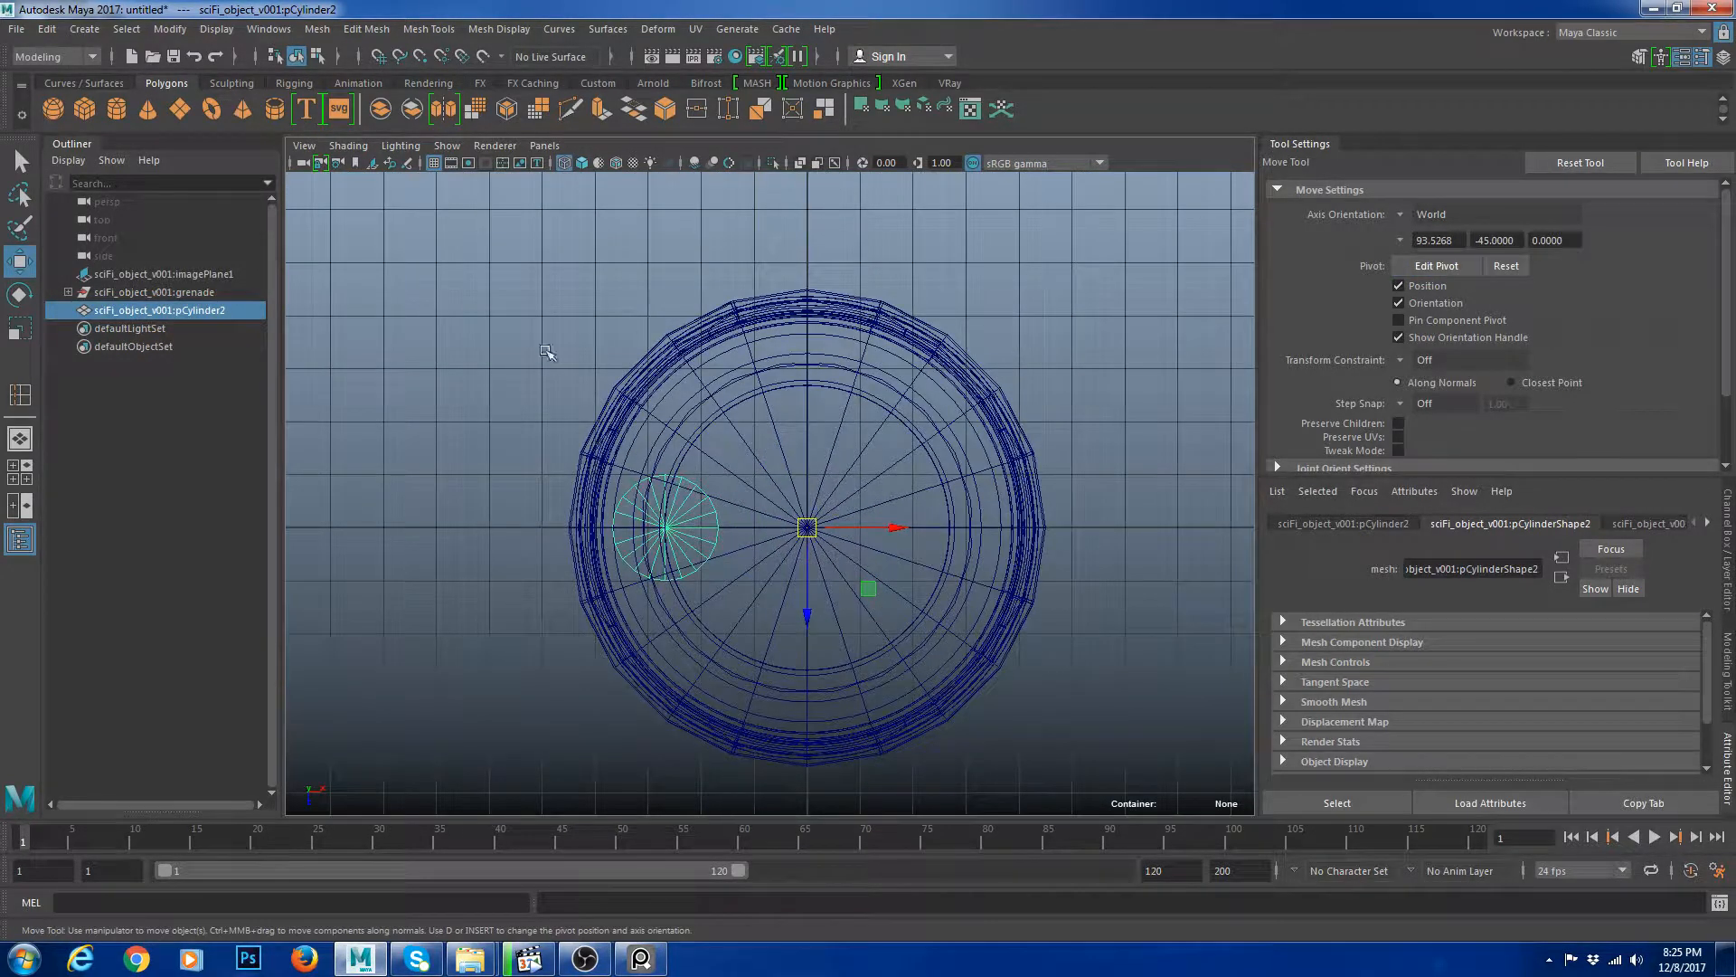
click(45, 29)
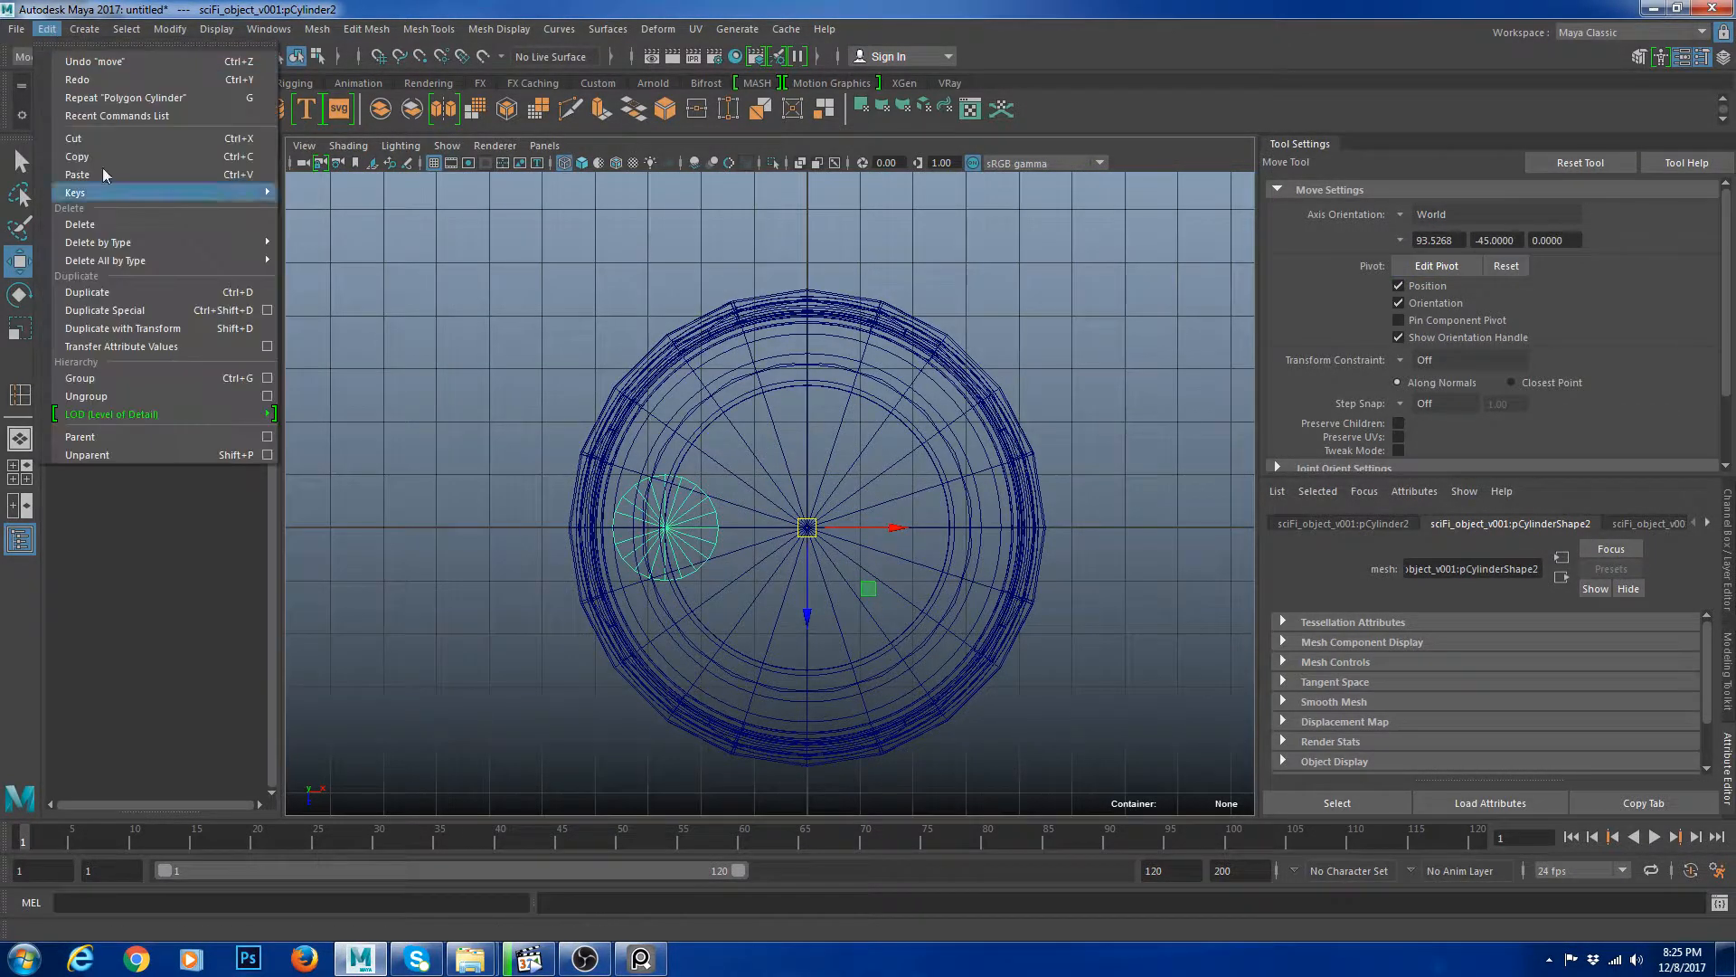
click(267, 310)
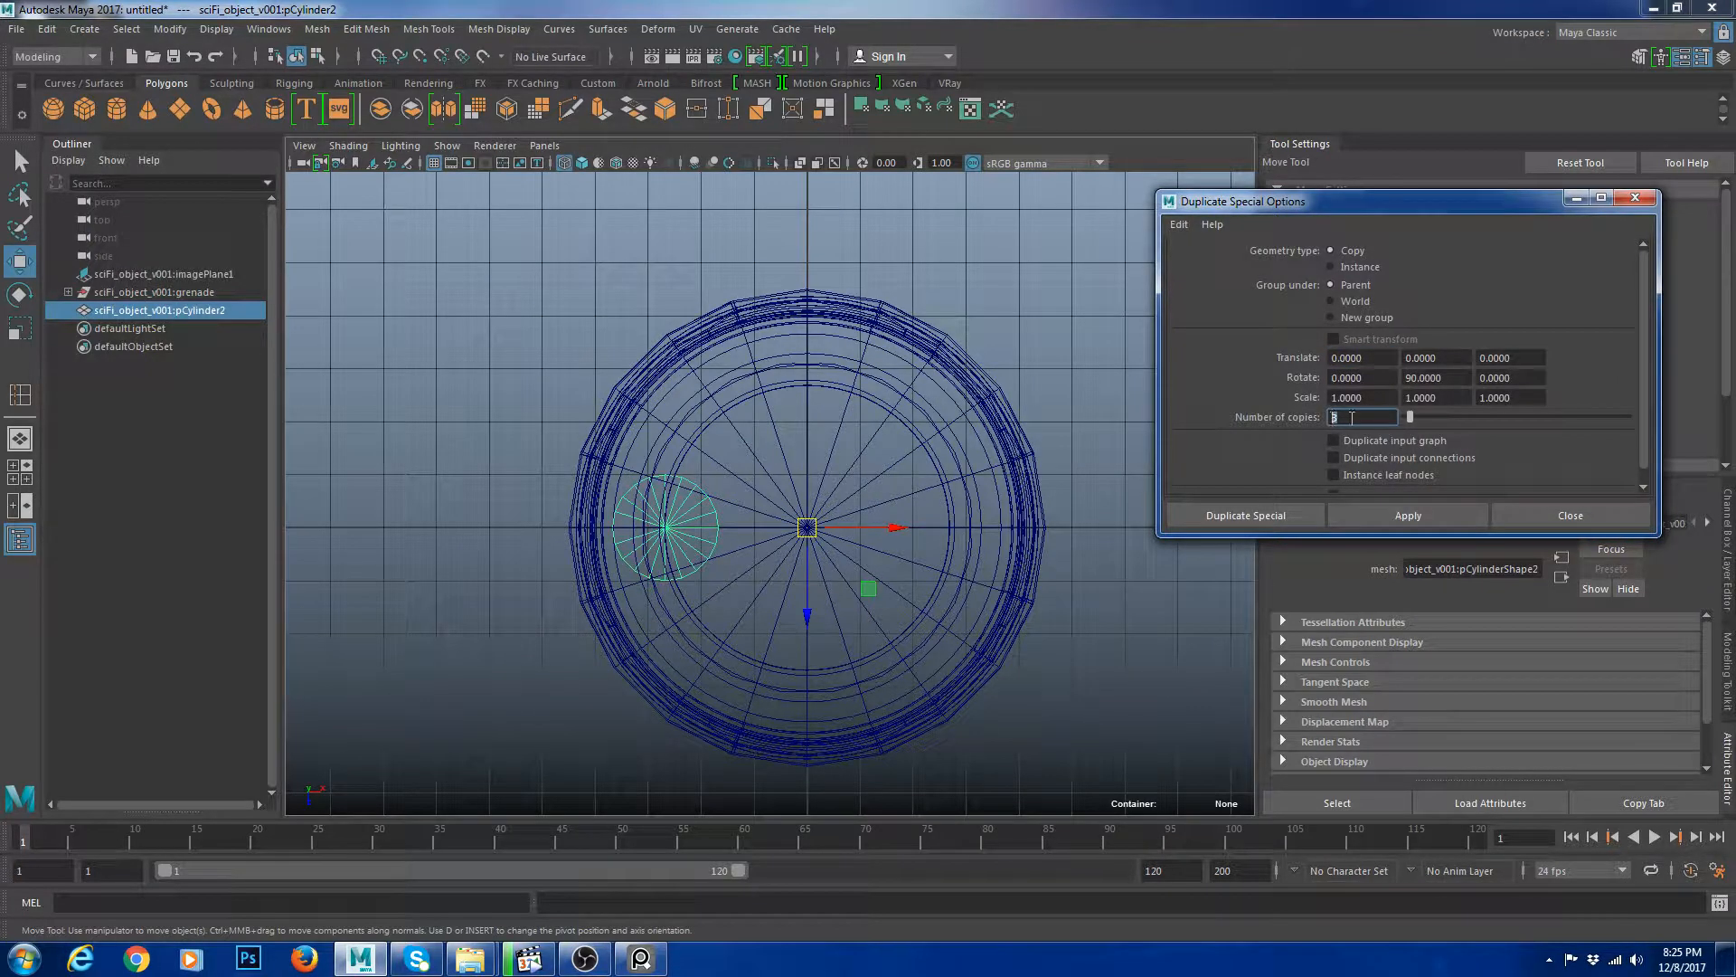
key(Tab)
drag(1452, 379, 1380, 378)
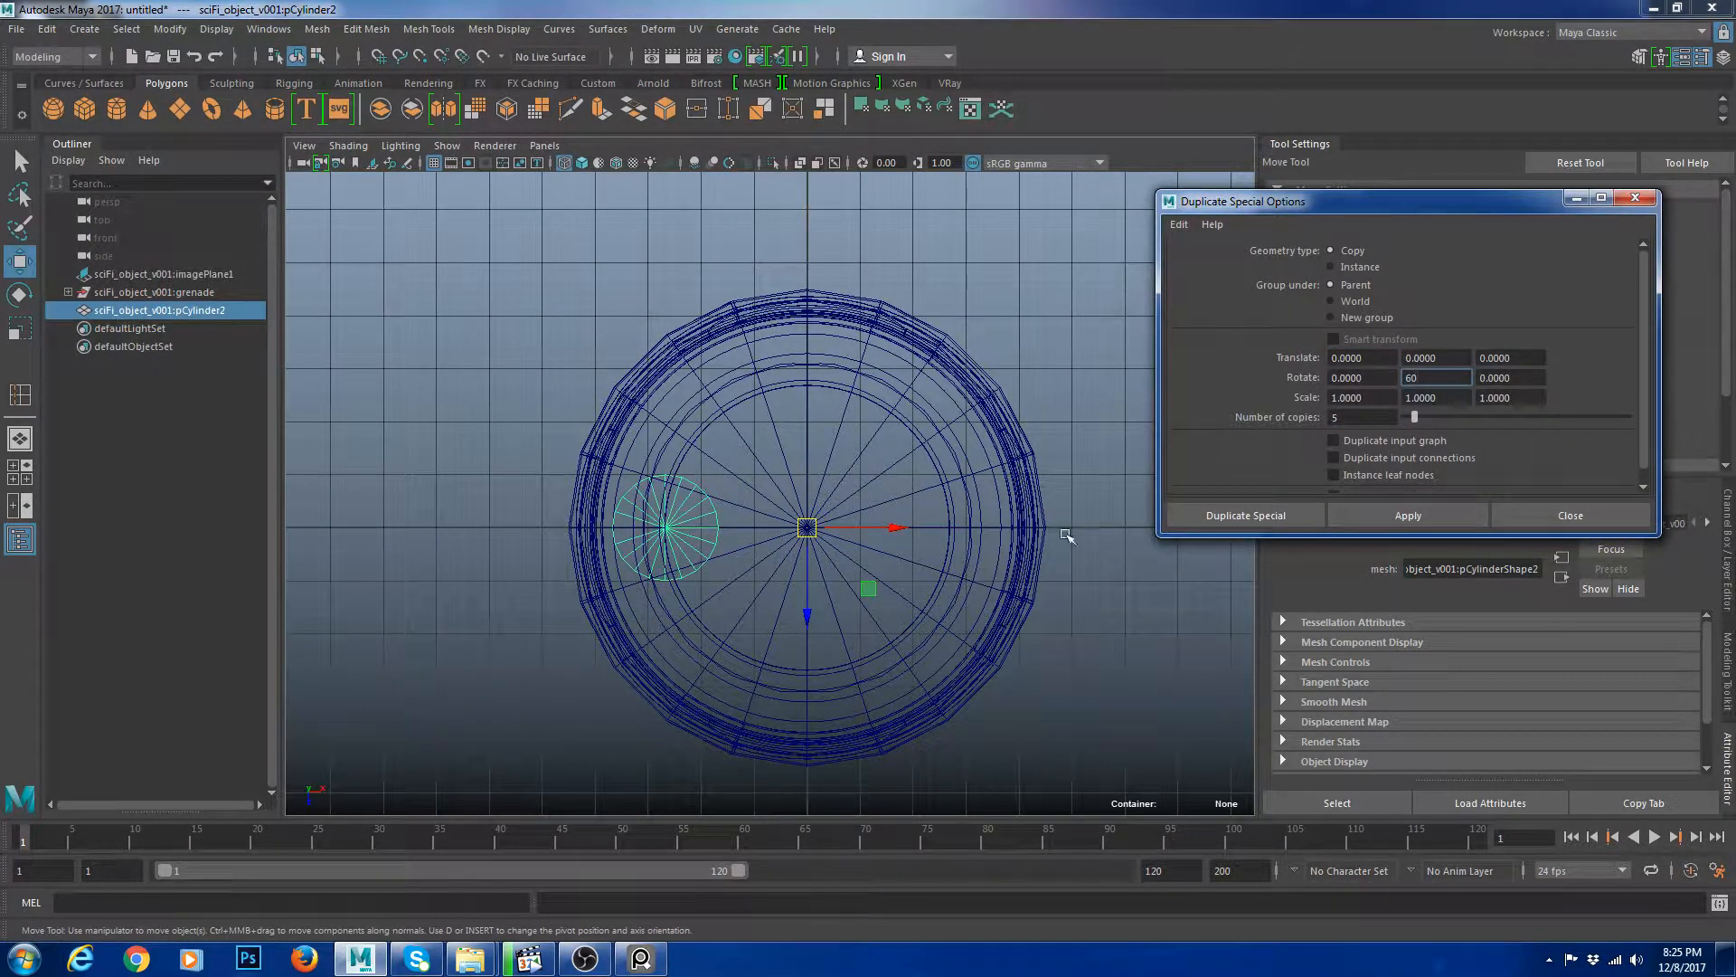
click(1208, 515)
Inspect the ring of duplicated rods around the grenade in the perspective view.
scroll(1049, 358, down, 3)
key(space)
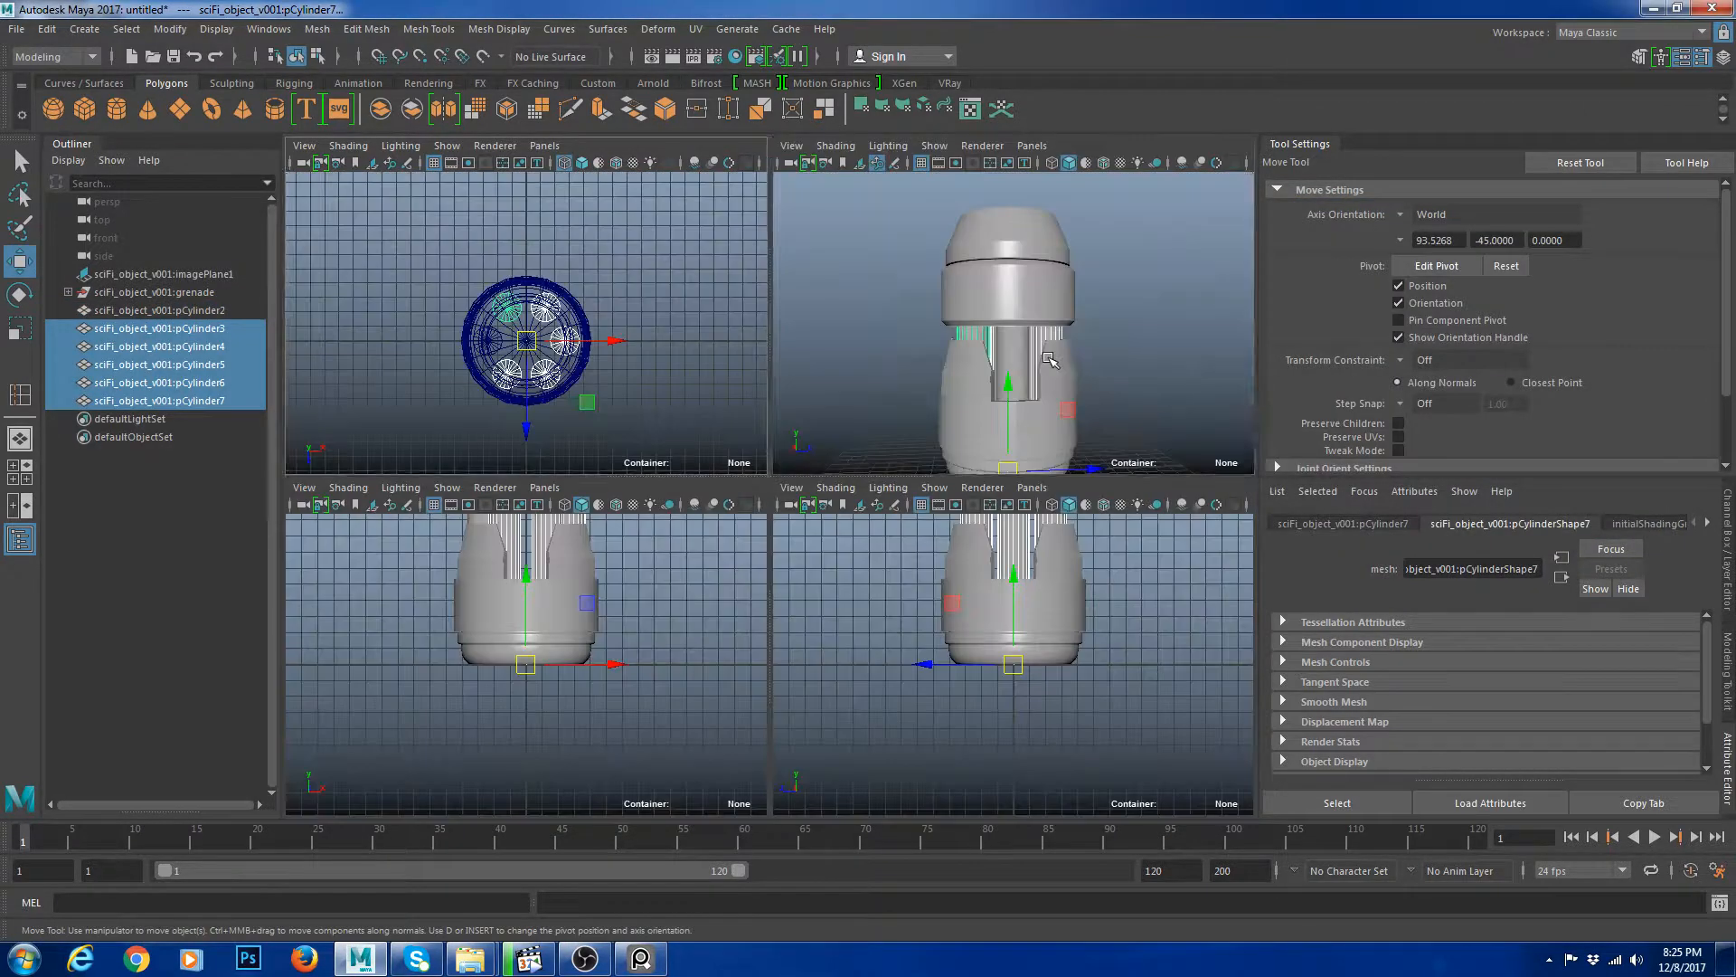
key(space)
click(1097, 427)
alt+drag(1097, 435, 909, 528)
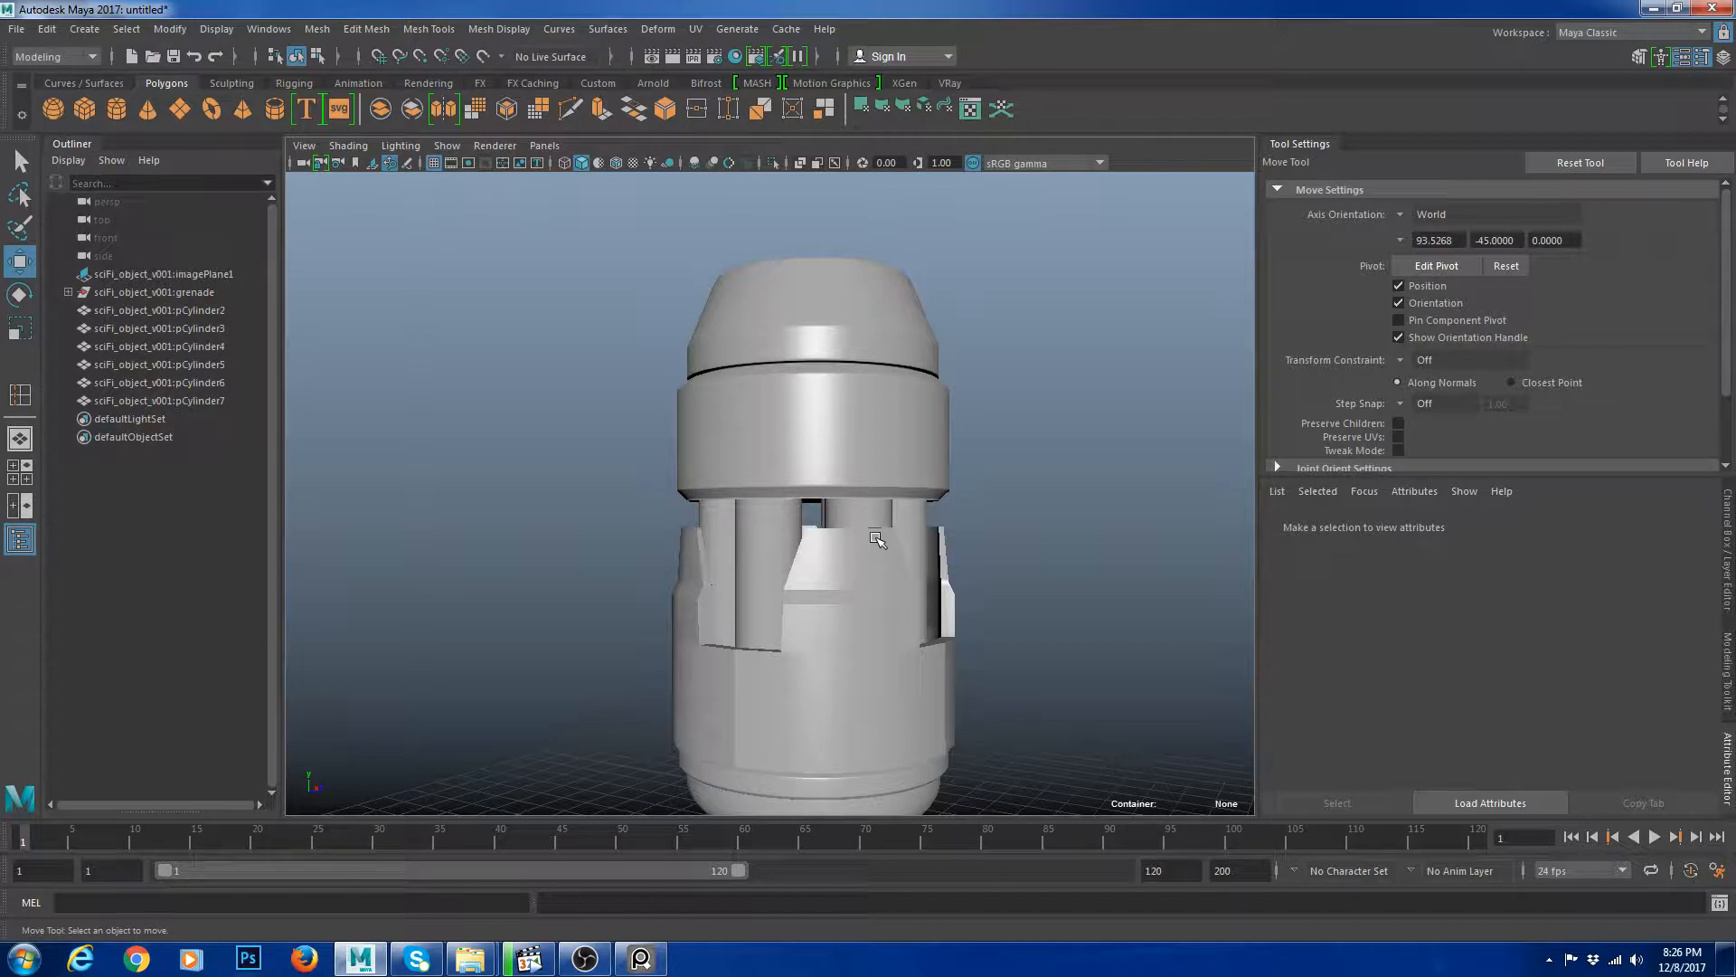
scroll(824, 562, down, 3)
alt+middle_drag(753, 535, 754, 479)
alt+drag(754, 479, 912, 499)
click(770, 504)
key(f)
click(297, 323)
Combine all six rods into one mesh, delete its history, and parent it under the grenade group.
click(135, 310)
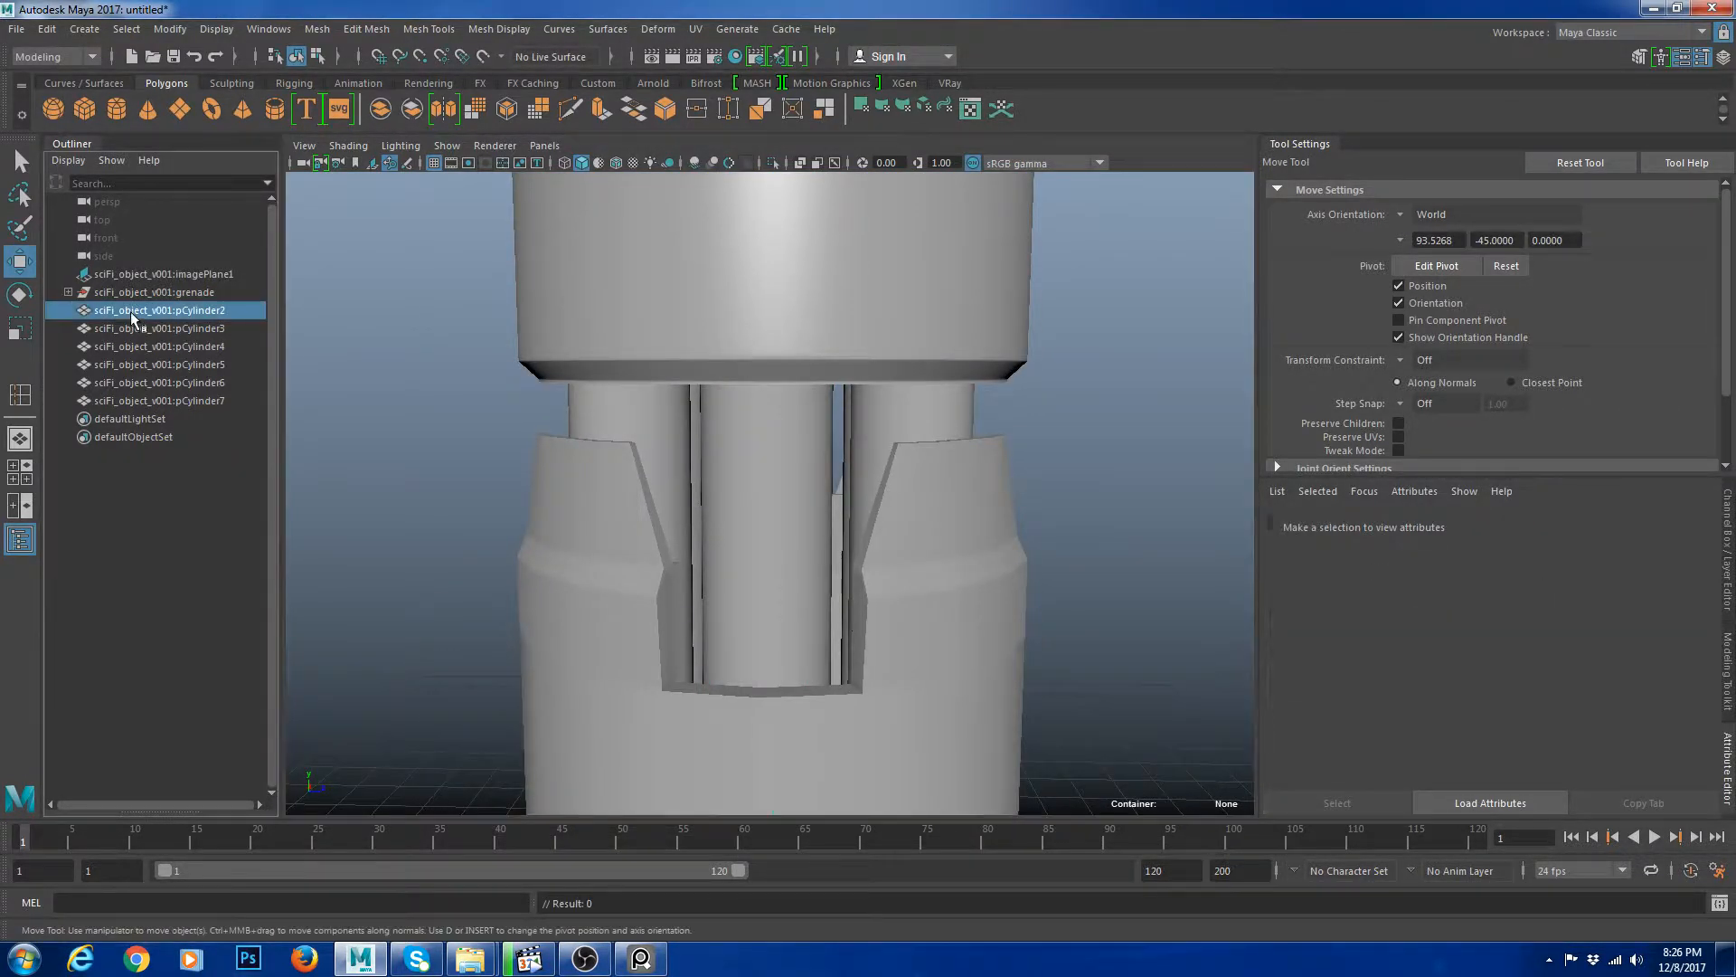
shift+click(199, 403)
key(g)
key(alt+shift+d)
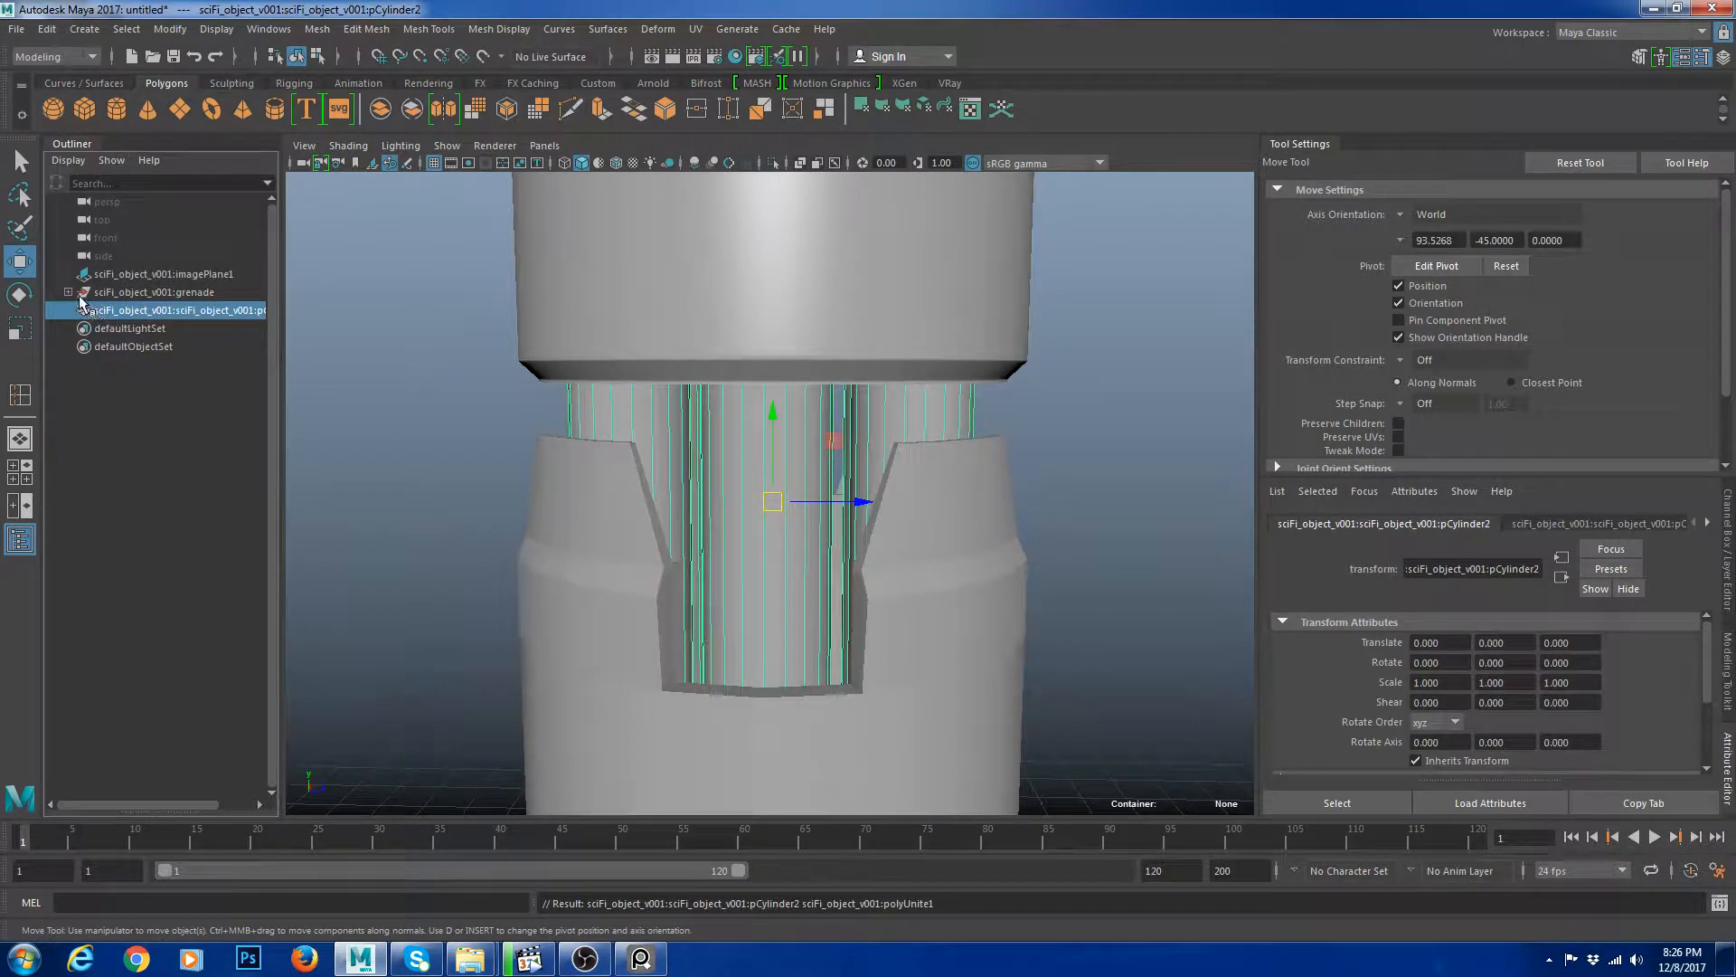
click(67, 293)
middle_drag(204, 449, 153, 293)
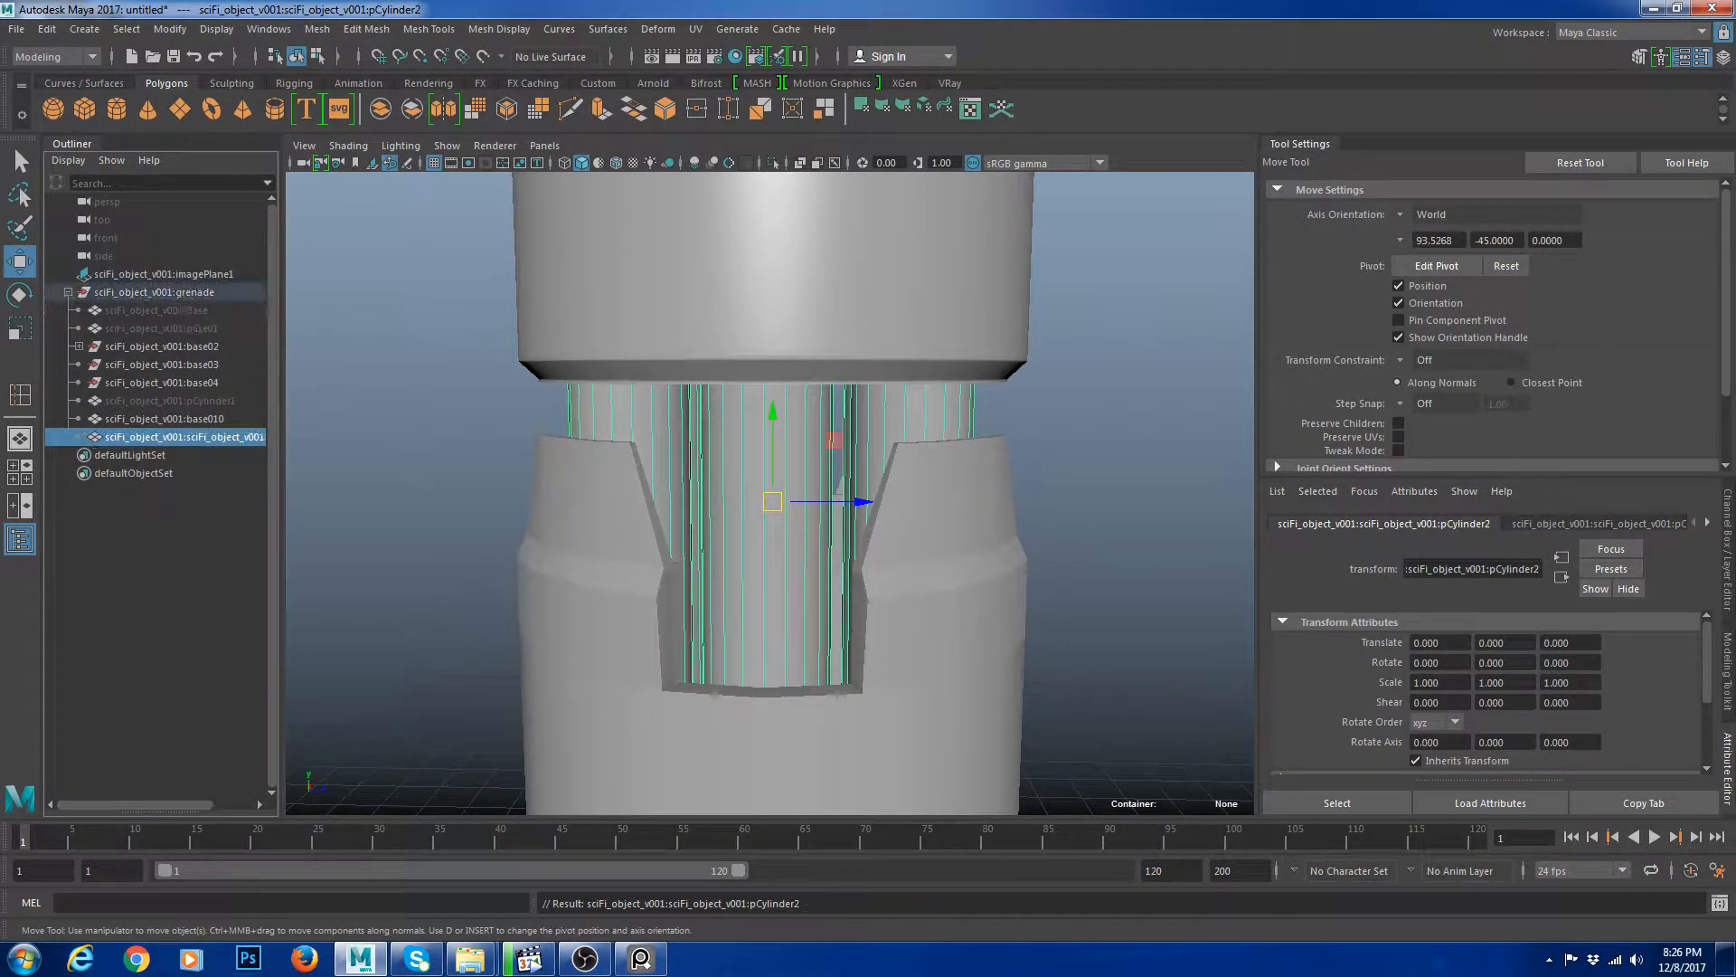
Remove the sciFi_object_v001 namespace by merging its contents with the parent in the Namespace Editor.
click(598, 82)
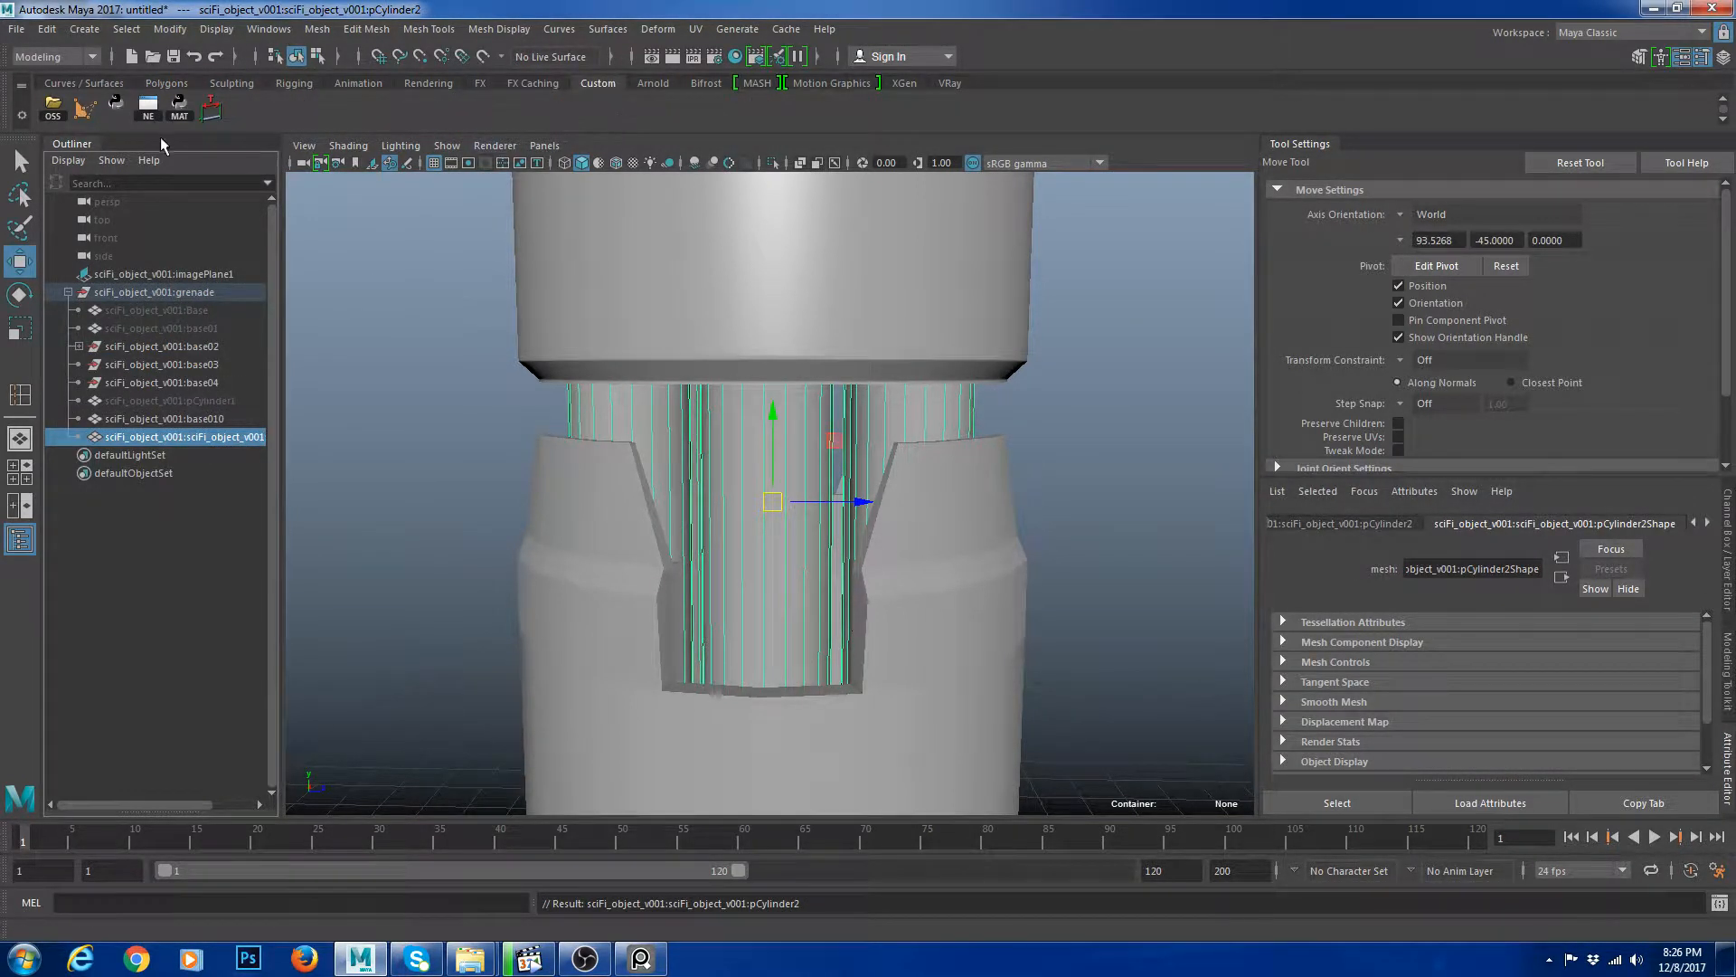
click(147, 107)
click(688, 403)
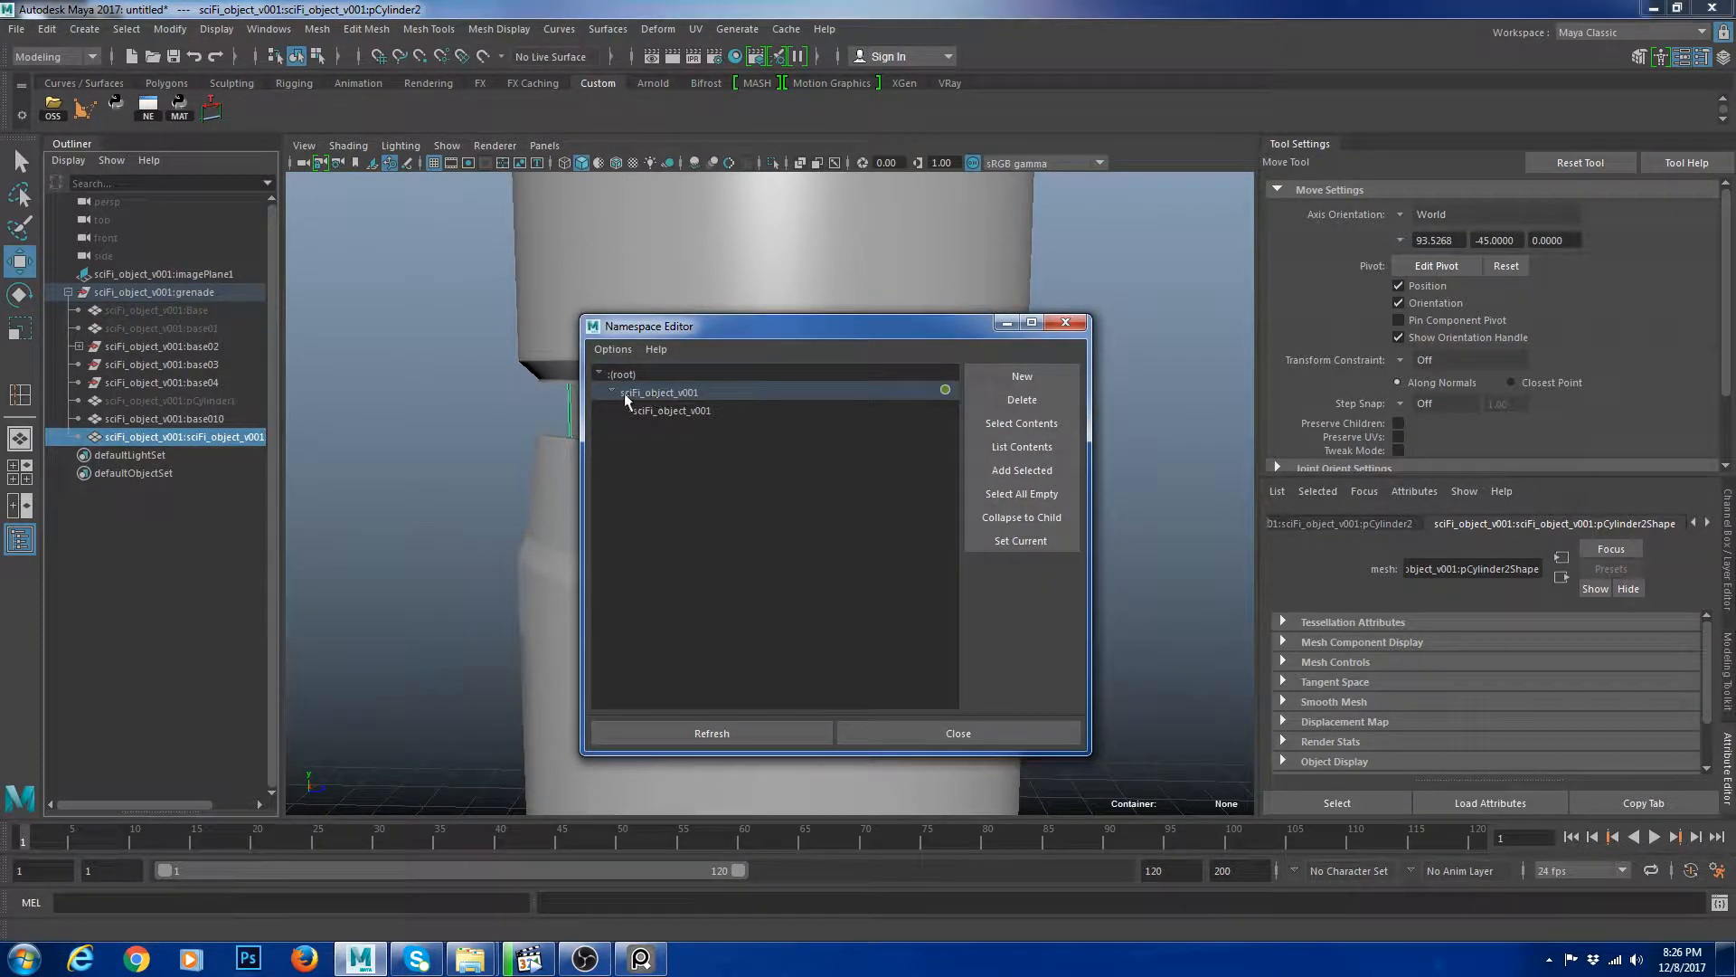
click(1022, 399)
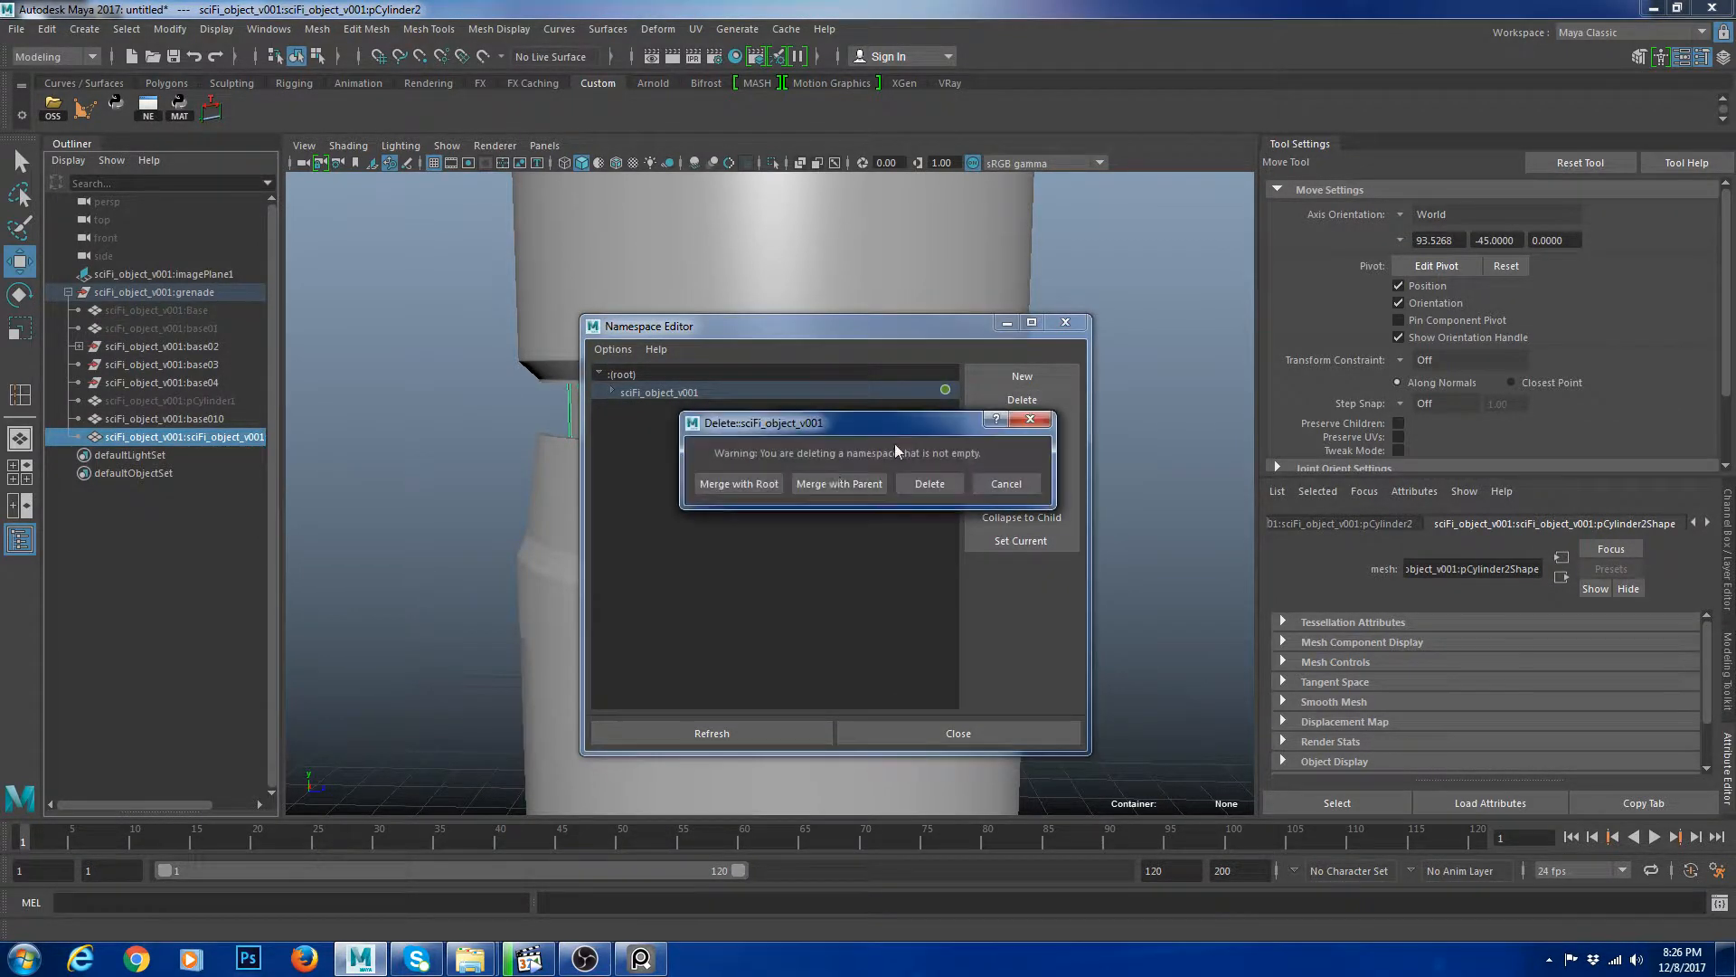
click(832, 479)
click(1065, 322)
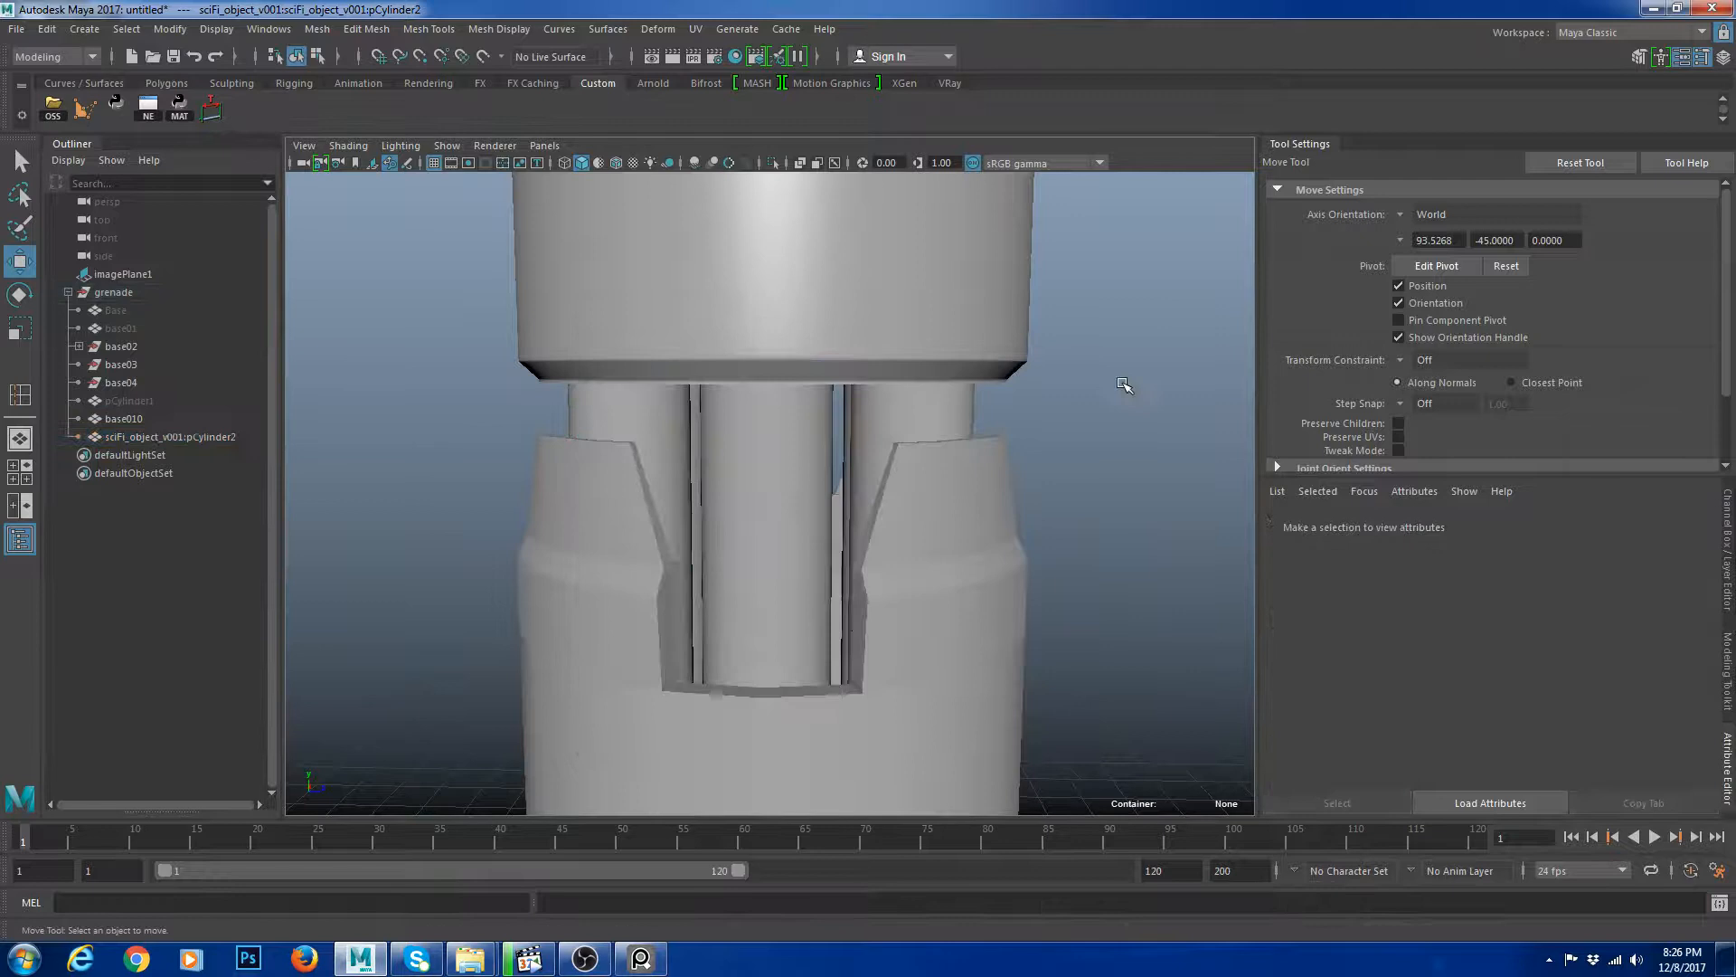
Unhide the base01 object and rename it as glass.
click(129, 401)
click(136, 327)
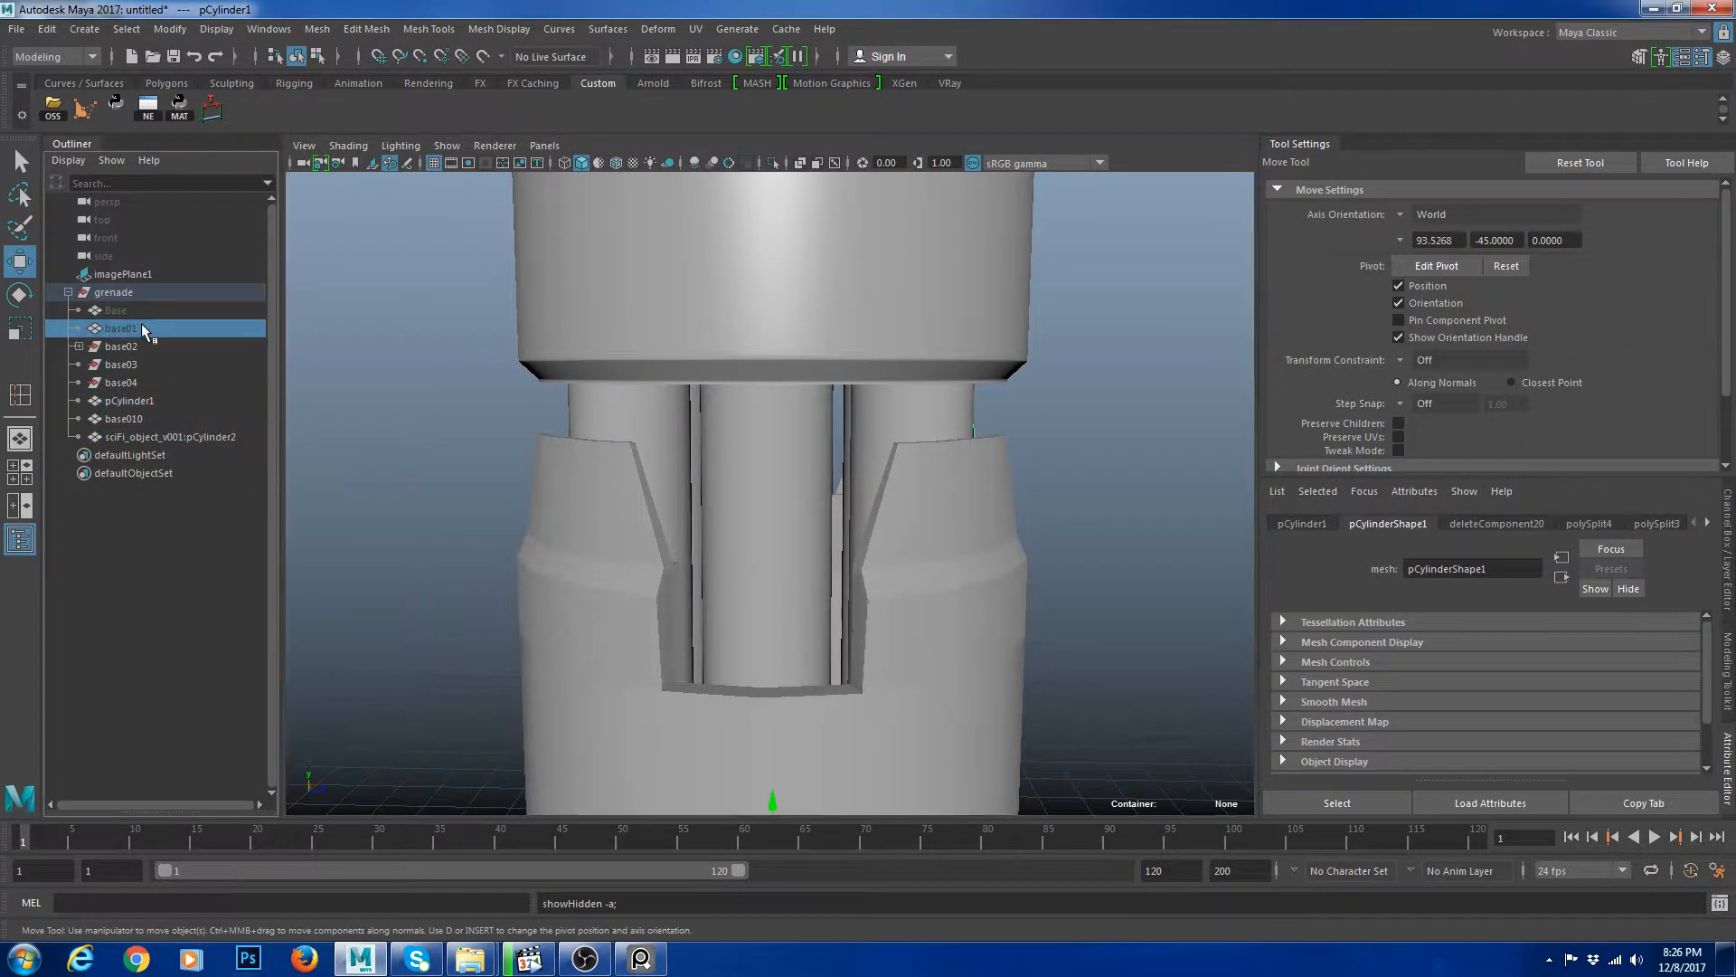
key(shift+h)
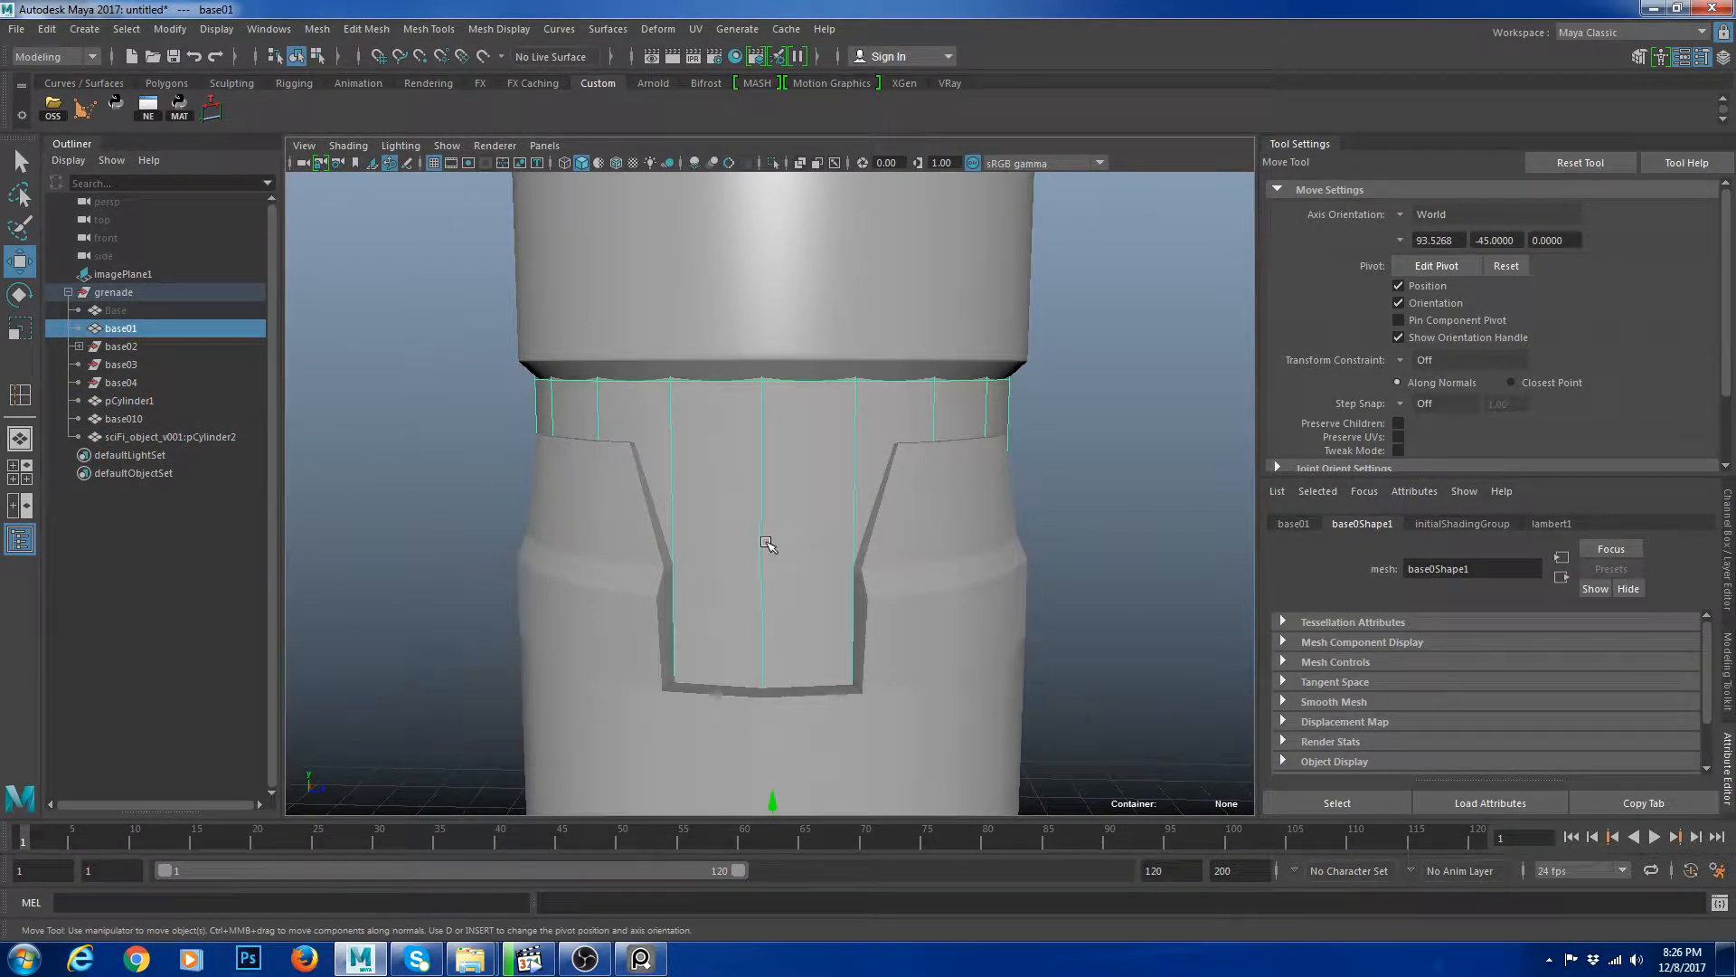
double_click(172, 330)
text(glas)
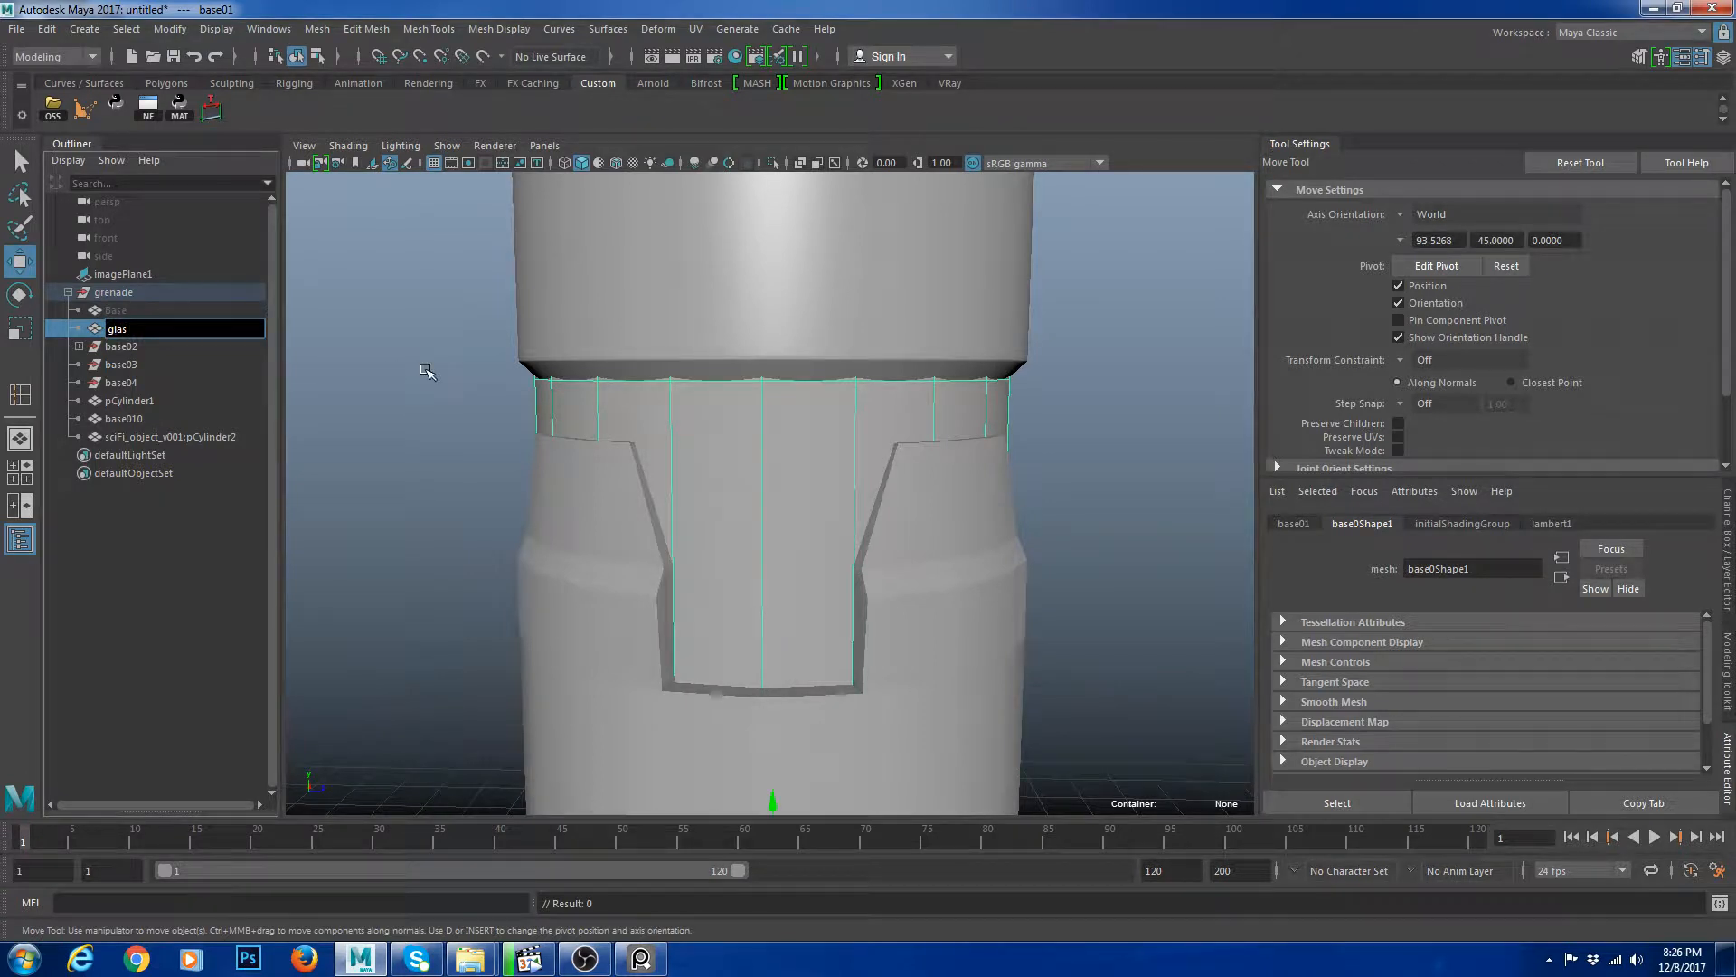
text(s)
key(Return)
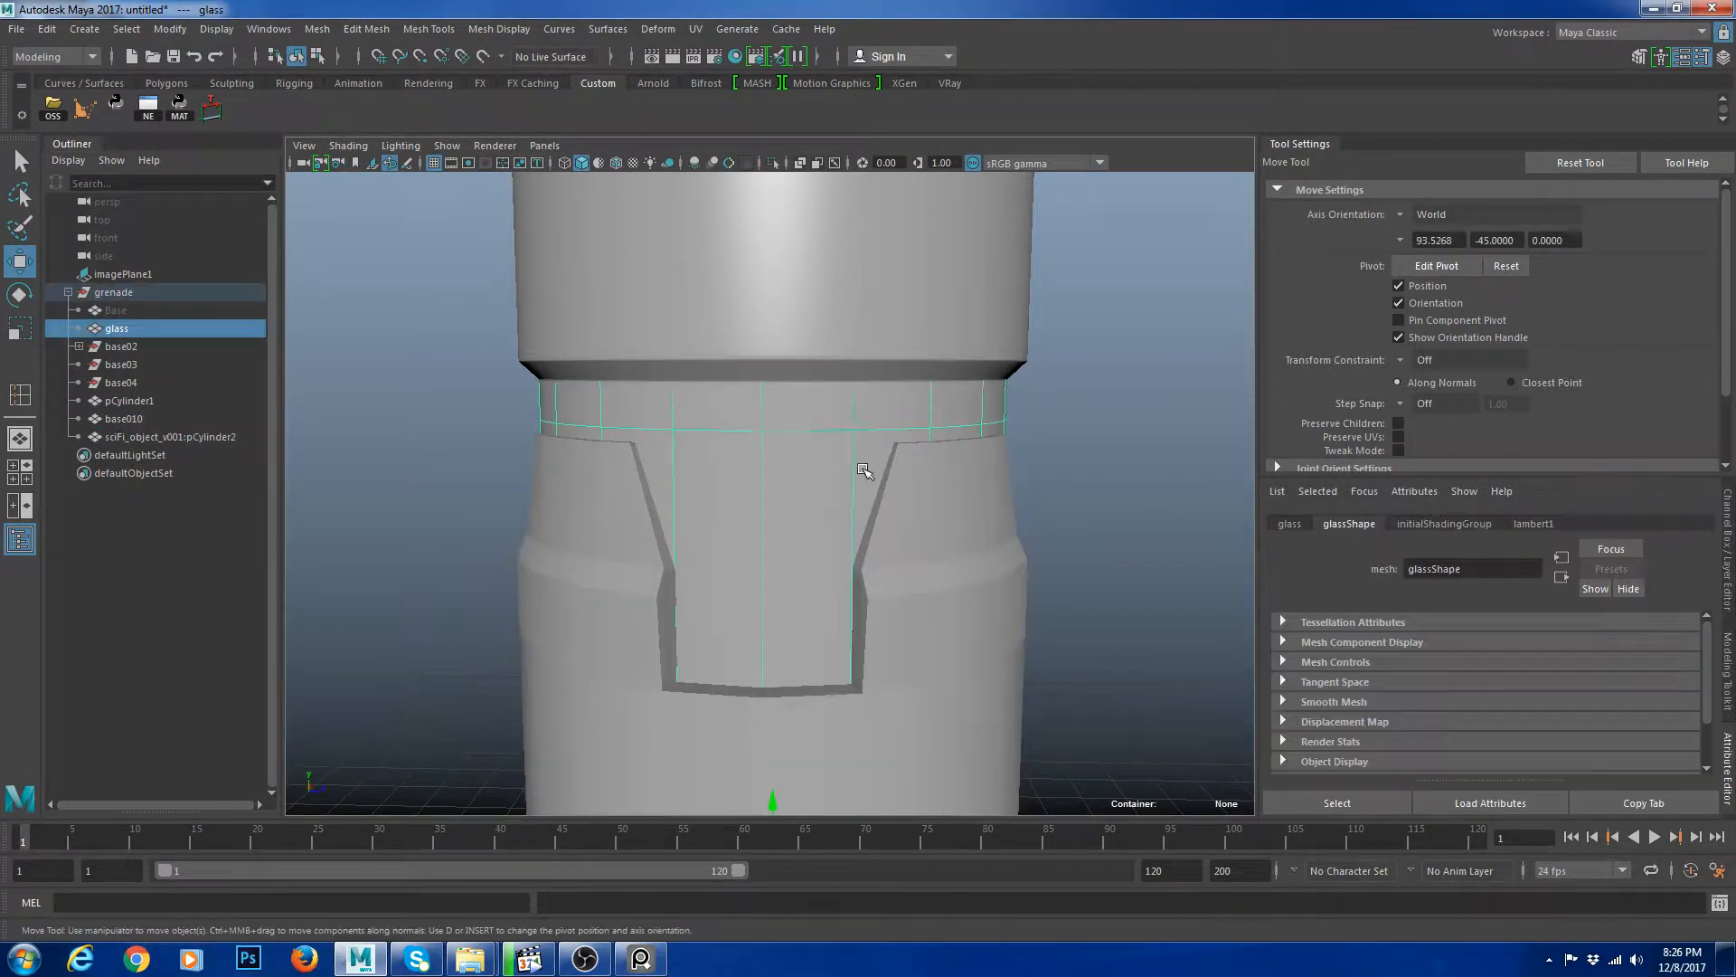
Assign a new Phong material to the glass object.
right_drag(798, 424, 942, 882)
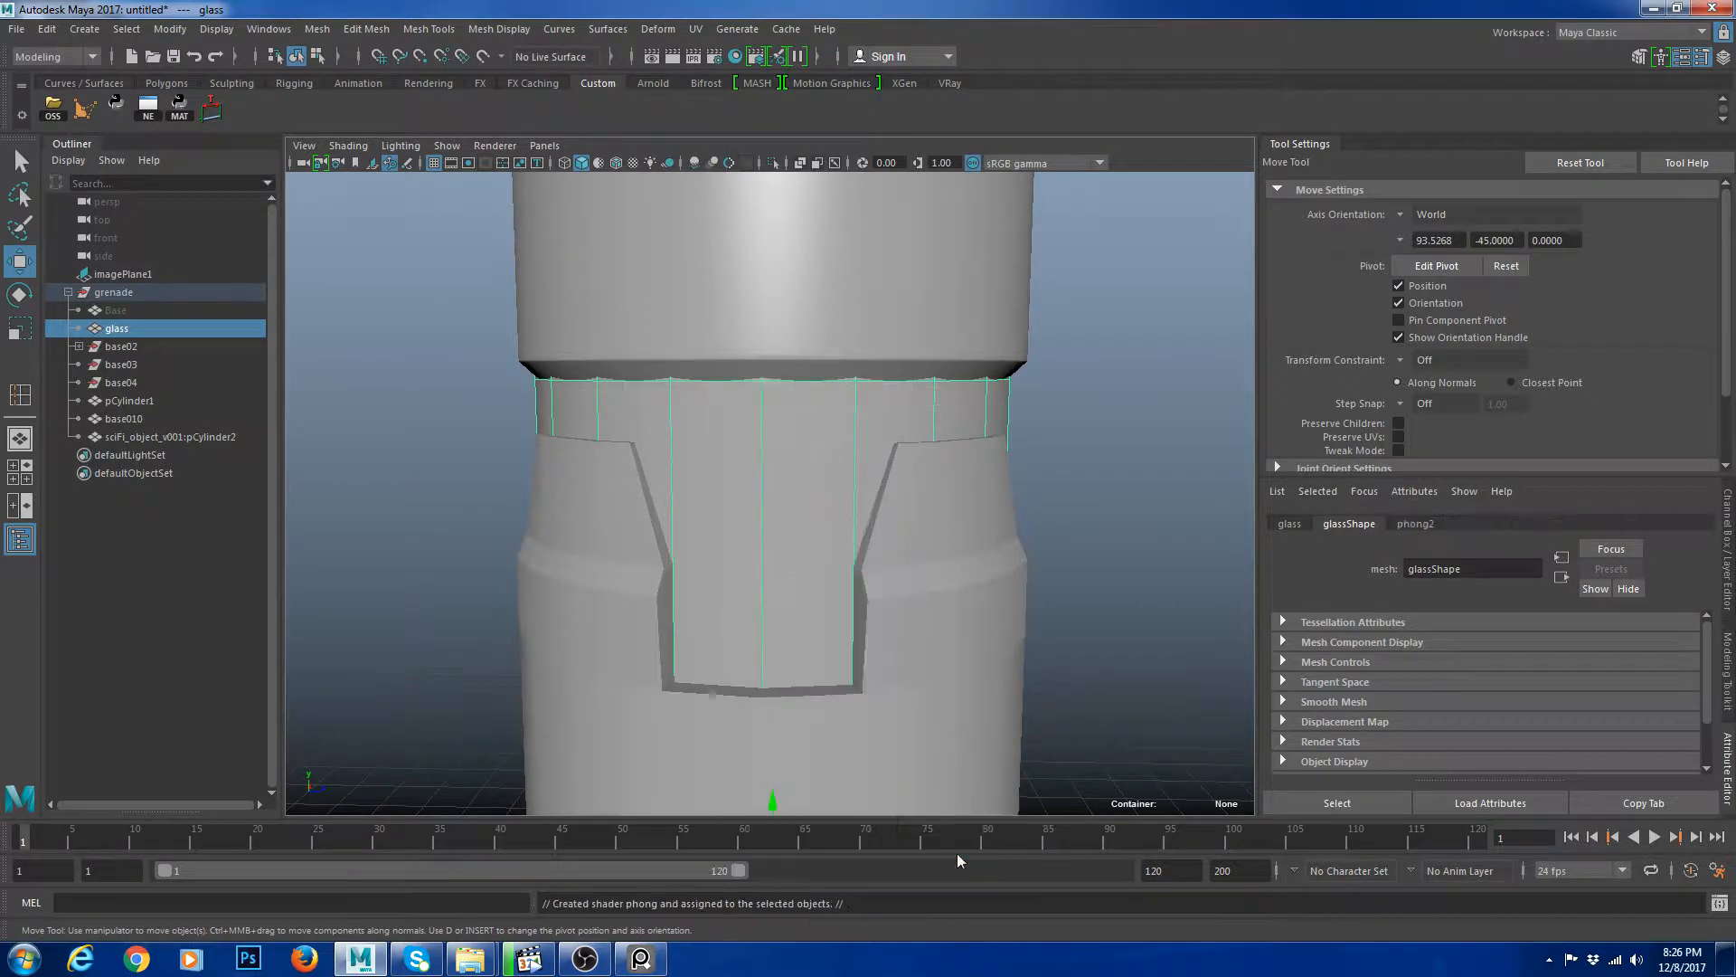
scroll(1120, 525, down, 3)
scroll(1120, 524, up, 1)
click(1120, 524)
alt+drag(1120, 525, 985, 546)
click(853, 510)
click(785, 511)
key(1)
key(3)
scroll(1015, 492, down, 3)
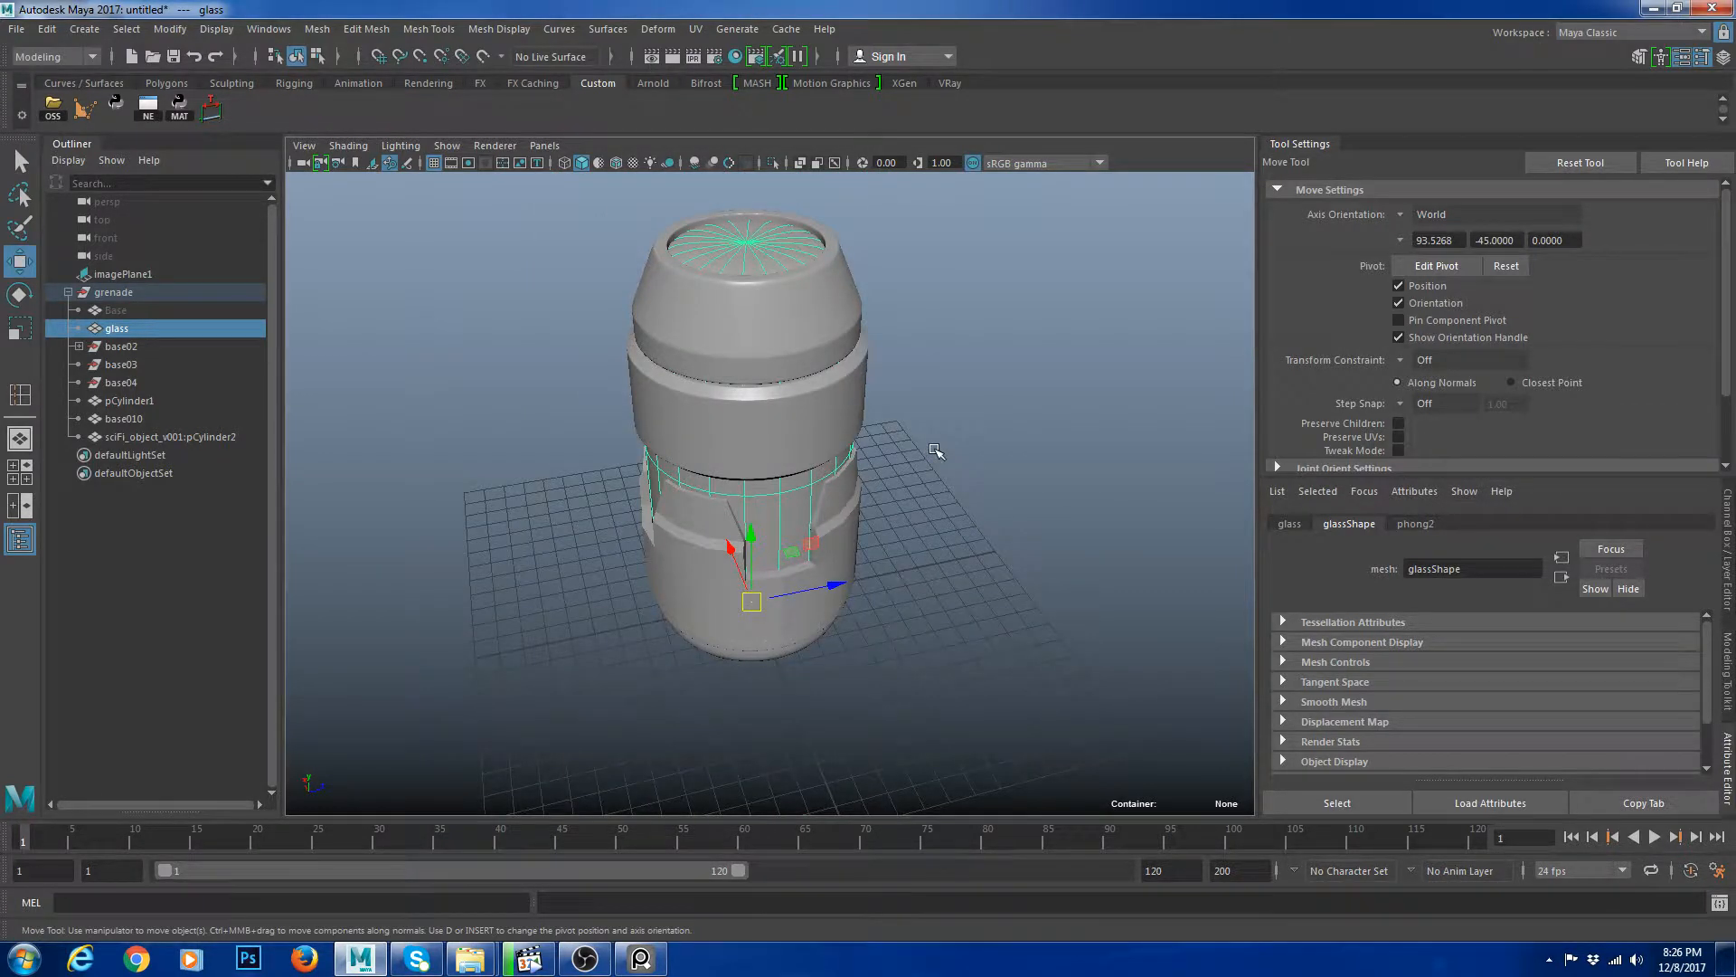
Isolate the glass object to inspect it, then hide it and exit isolation.
key(ctrl+1)
key(1)
alt+drag(849, 465, 834, 401)
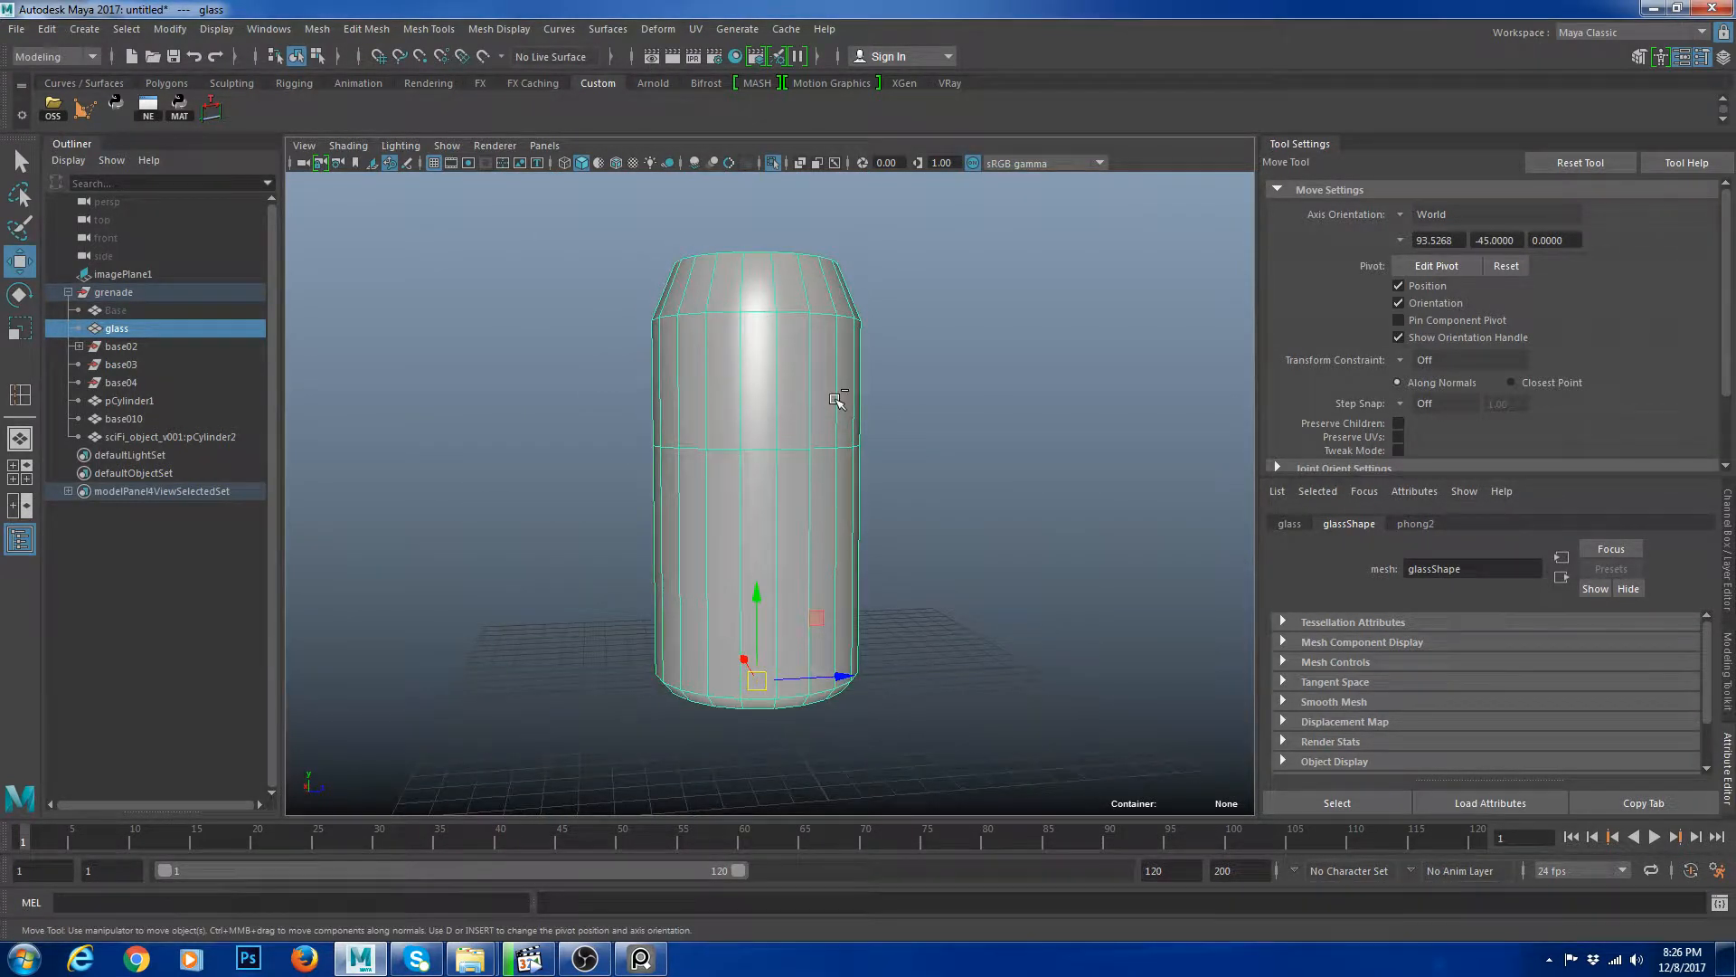
key(ctrl+h)
key(ctrl+1)
Delete the base03 and base04 objects.
scroll(894, 497, up, 3)
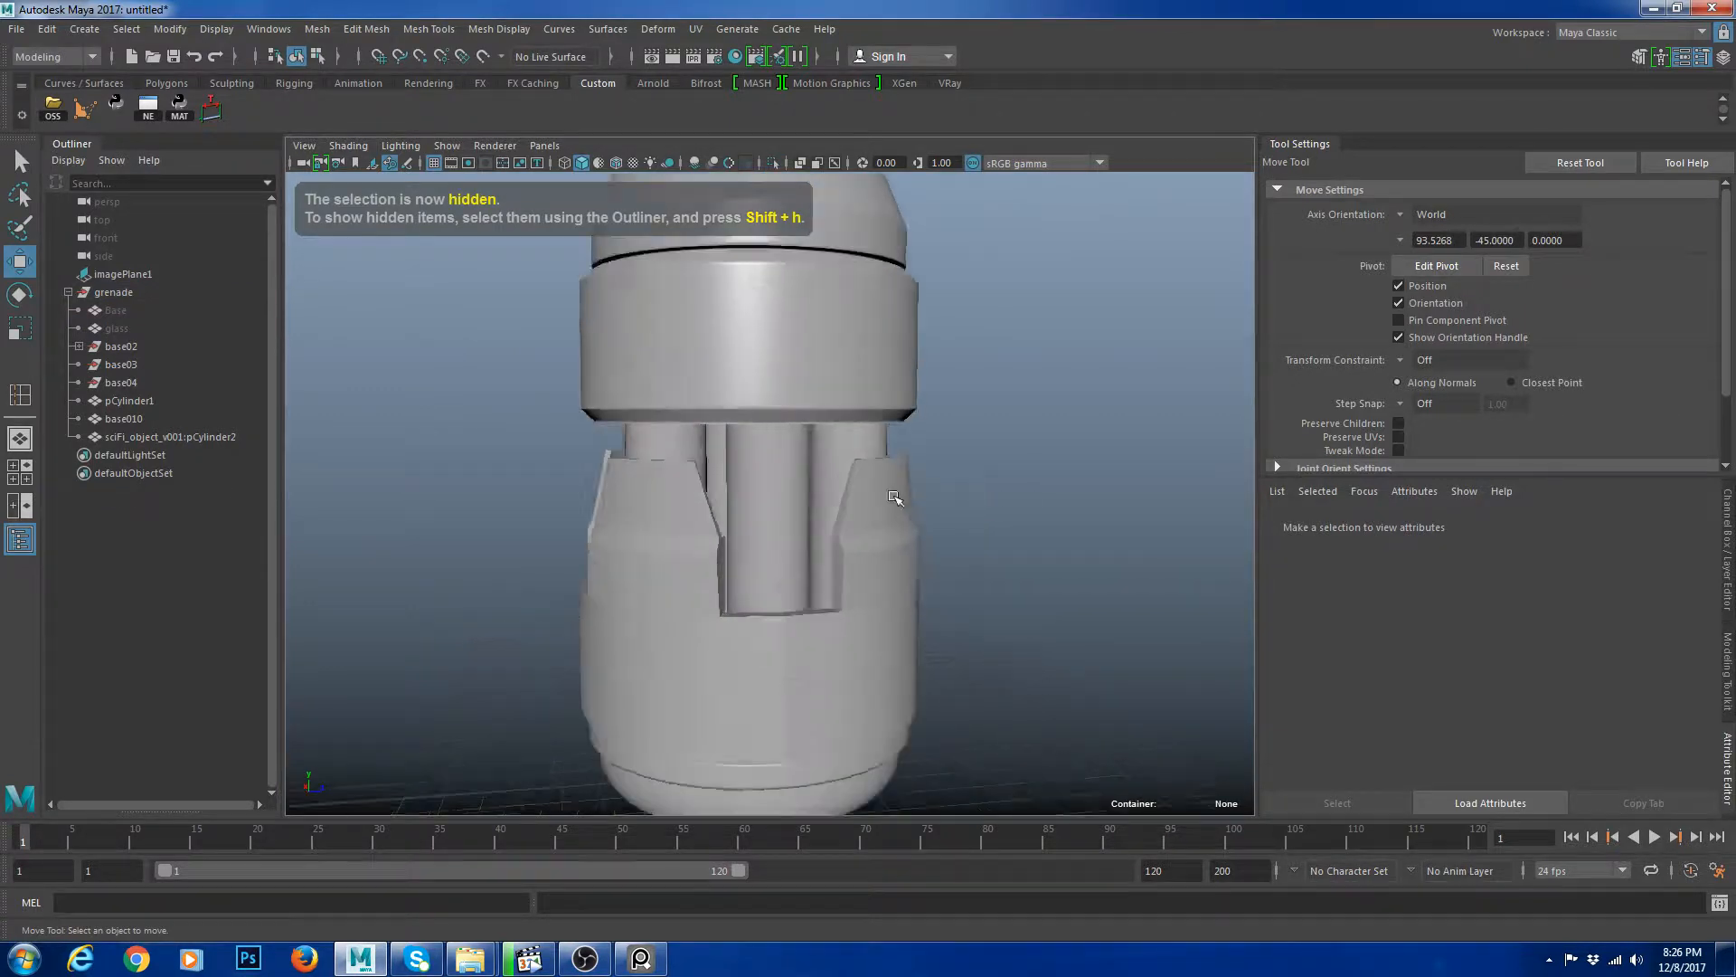
scroll(894, 497, up, 2)
click(144, 401)
click(107, 385)
shift+click(122, 368)
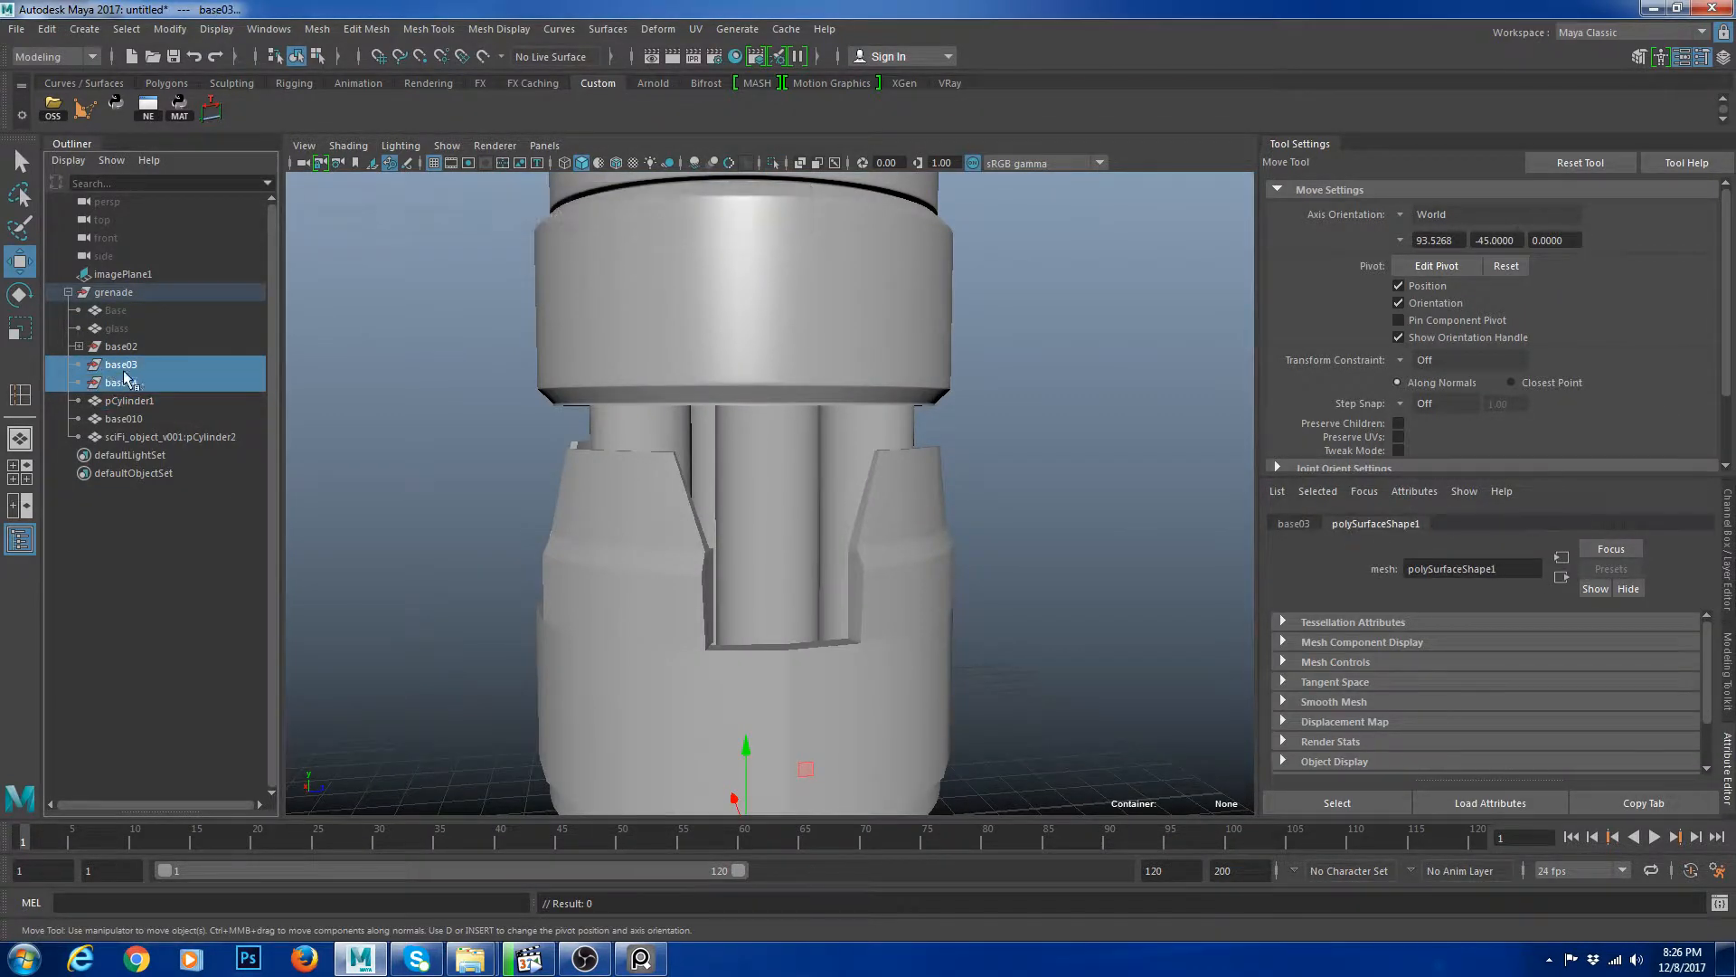
key(Delete)
Unhide base02's two child surfaces, move them into the grenade group, and delete base02.
click(80, 348)
click(136, 365)
key(shift+h)
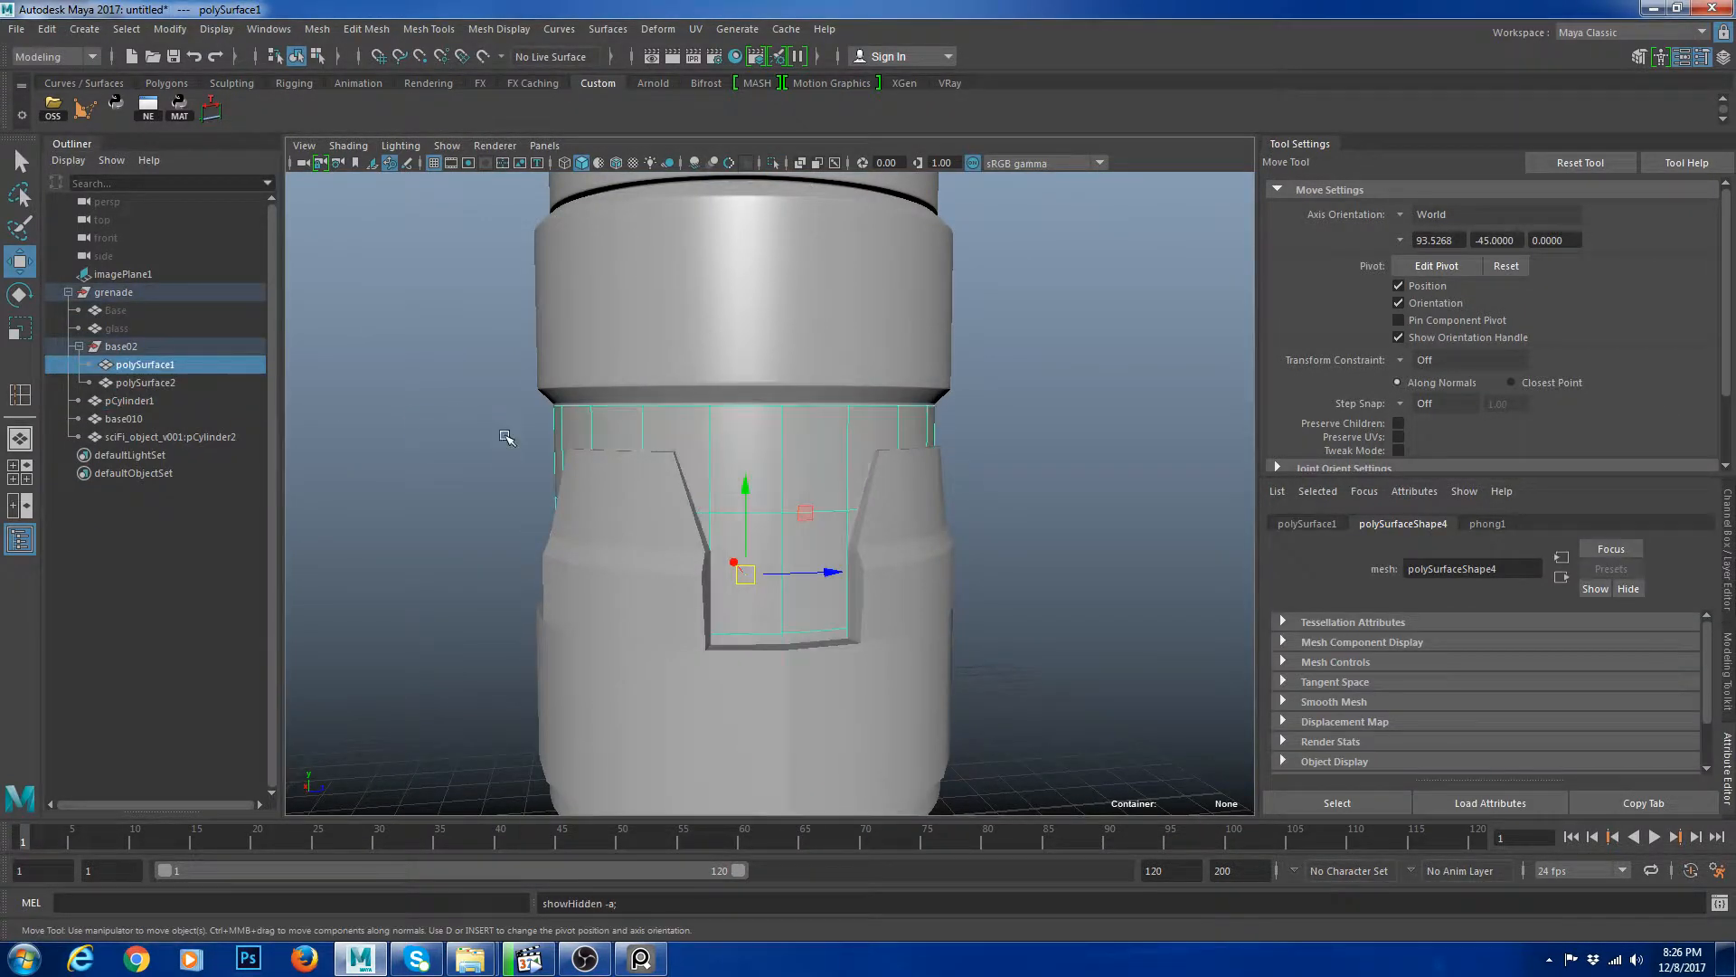
shift+click(154, 379)
middle_drag(154, 379, 170, 295)
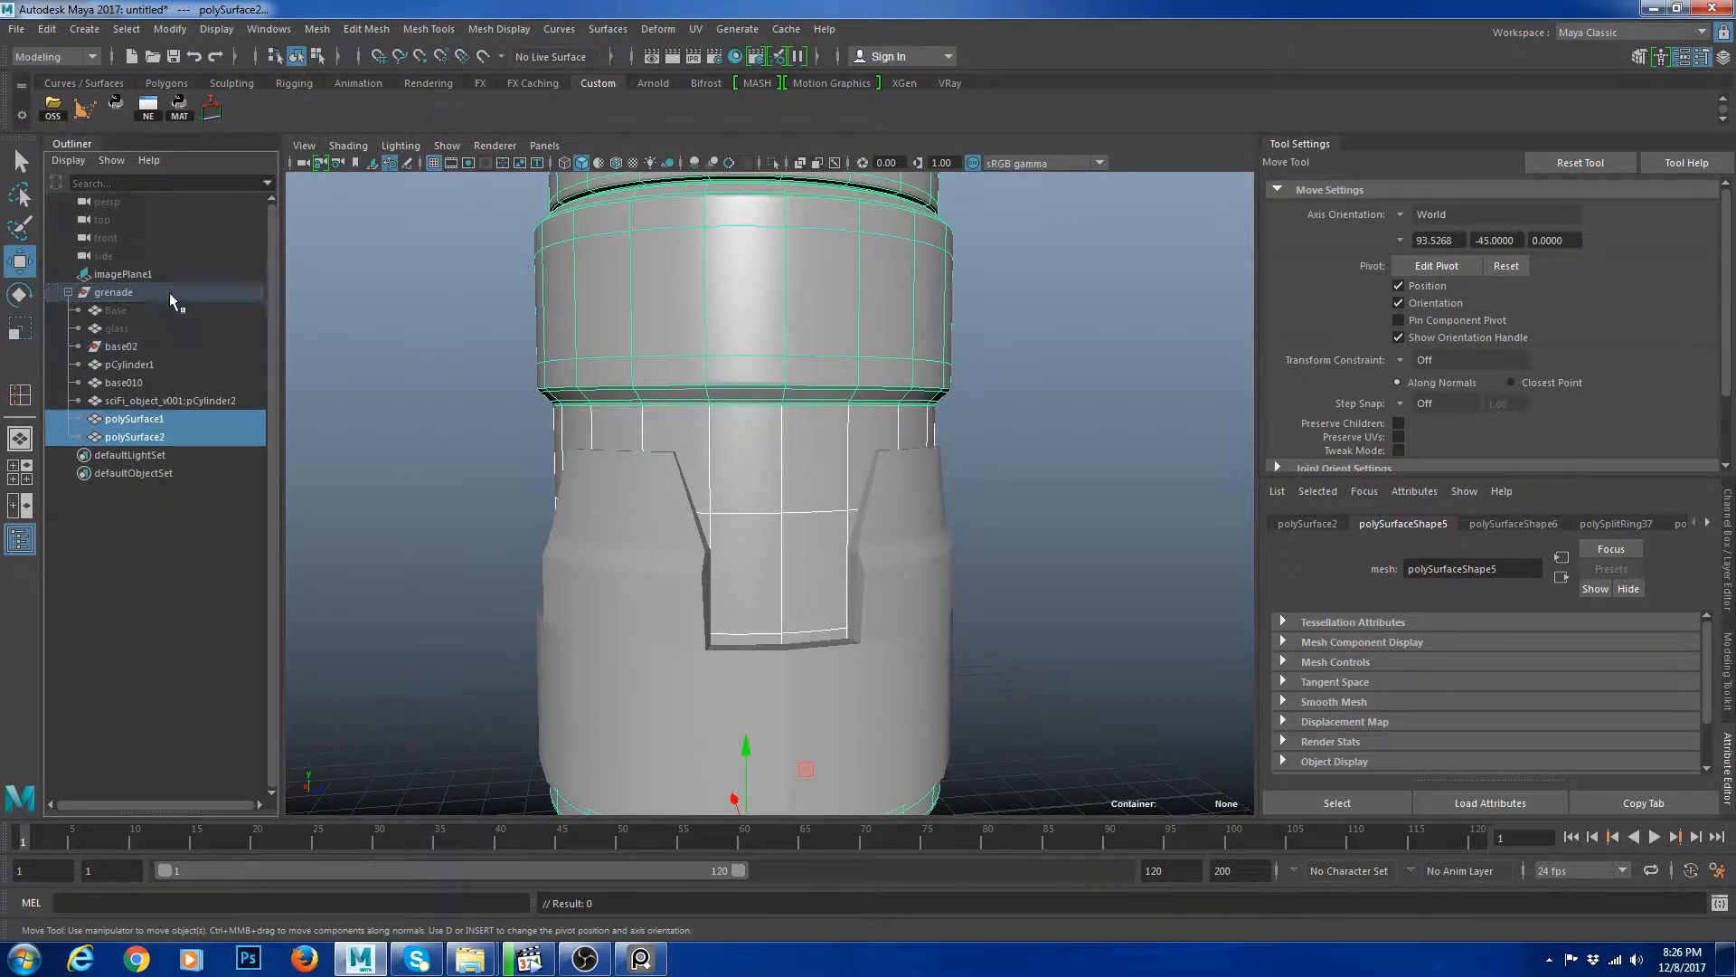
click(121, 347)
key(Delete)
Rename polySurface1 as glass.
click(188, 418)
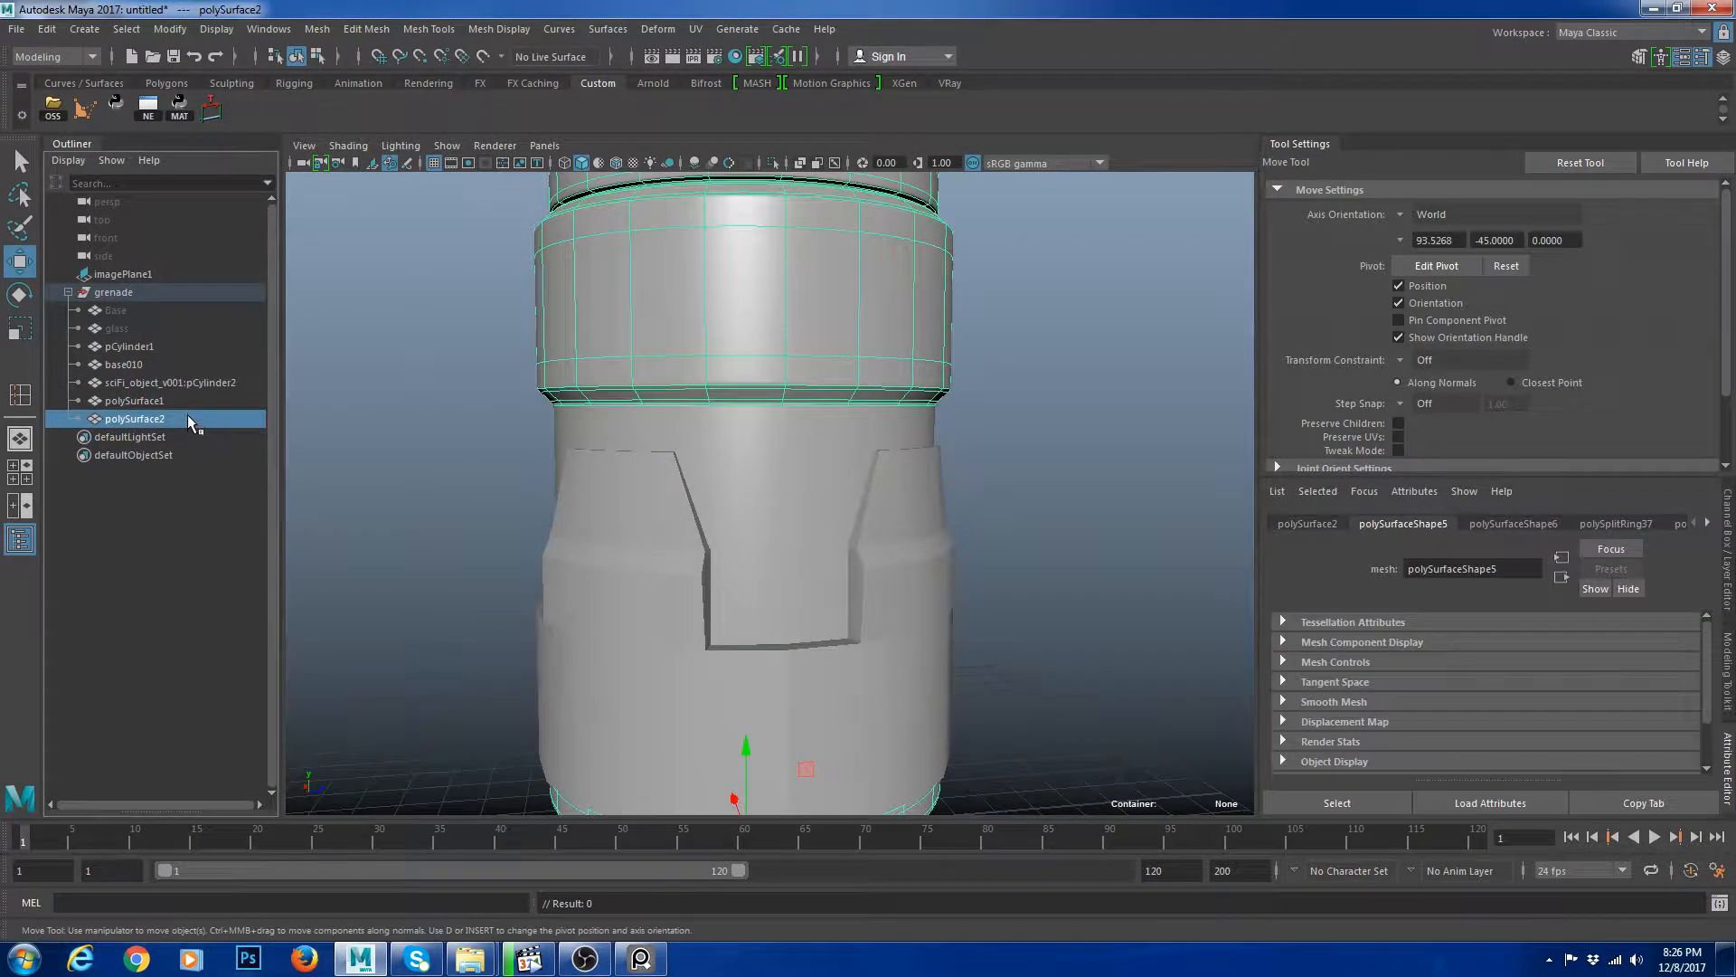
double_click(160, 401)
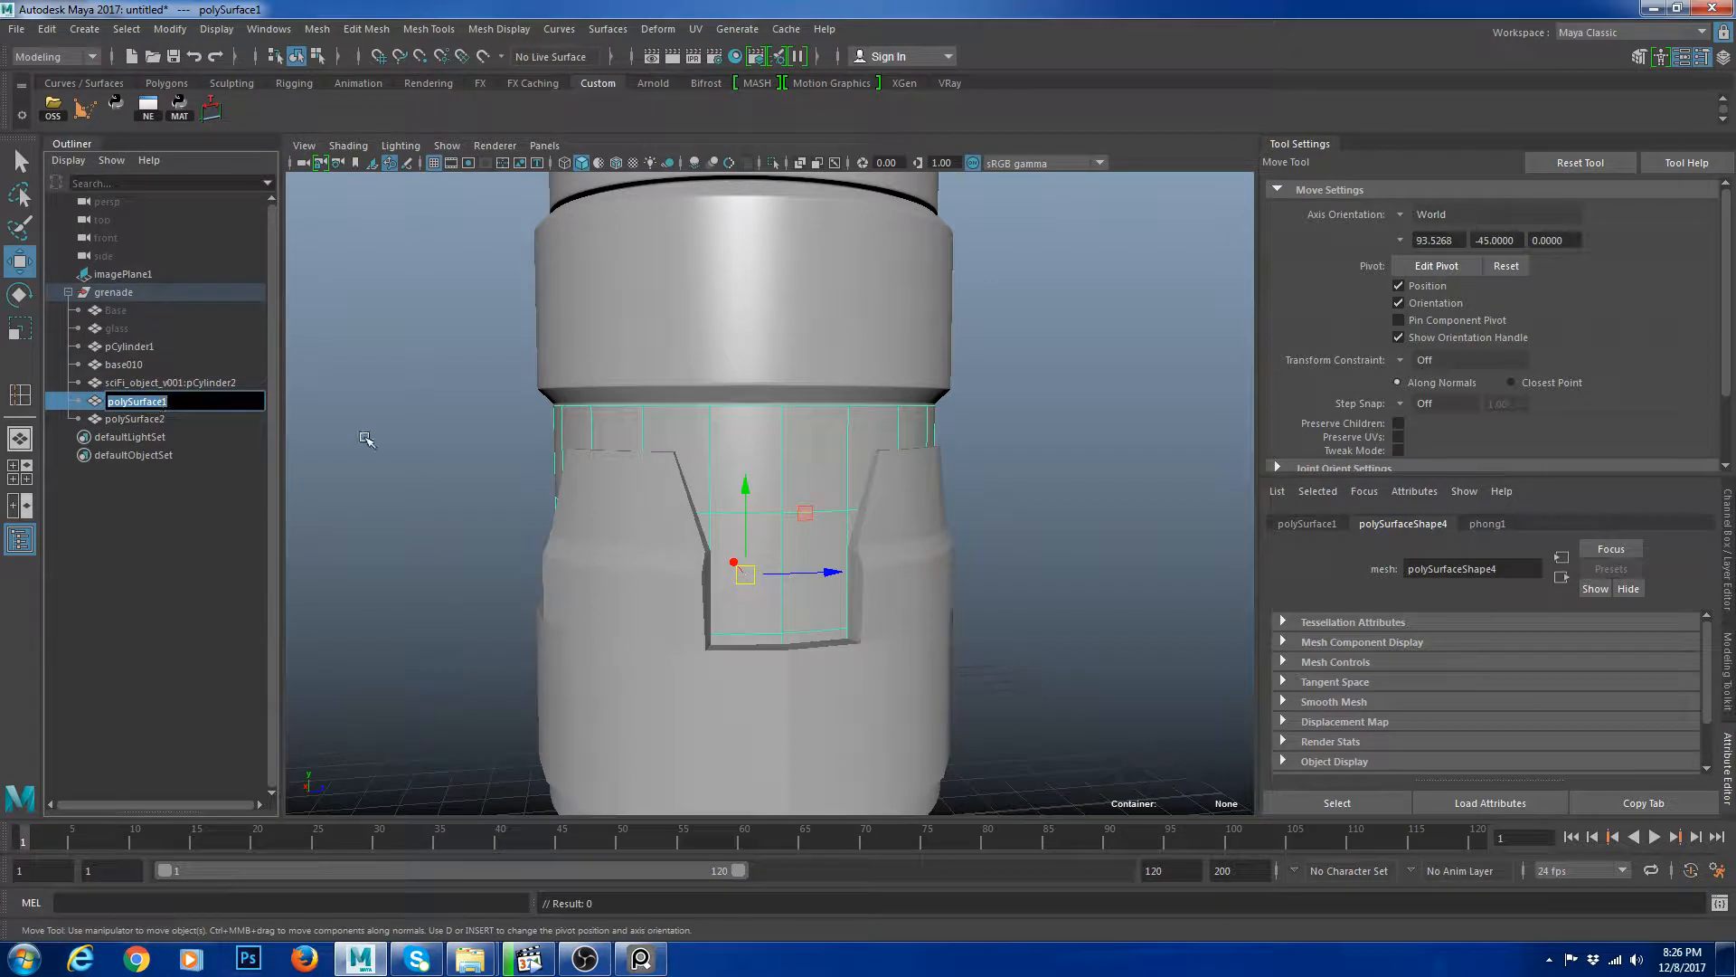
text(glass)
key(Return)
Rename the earlier hidden glass object as baseMesh.
alt+drag(743, 493, 873, 434)
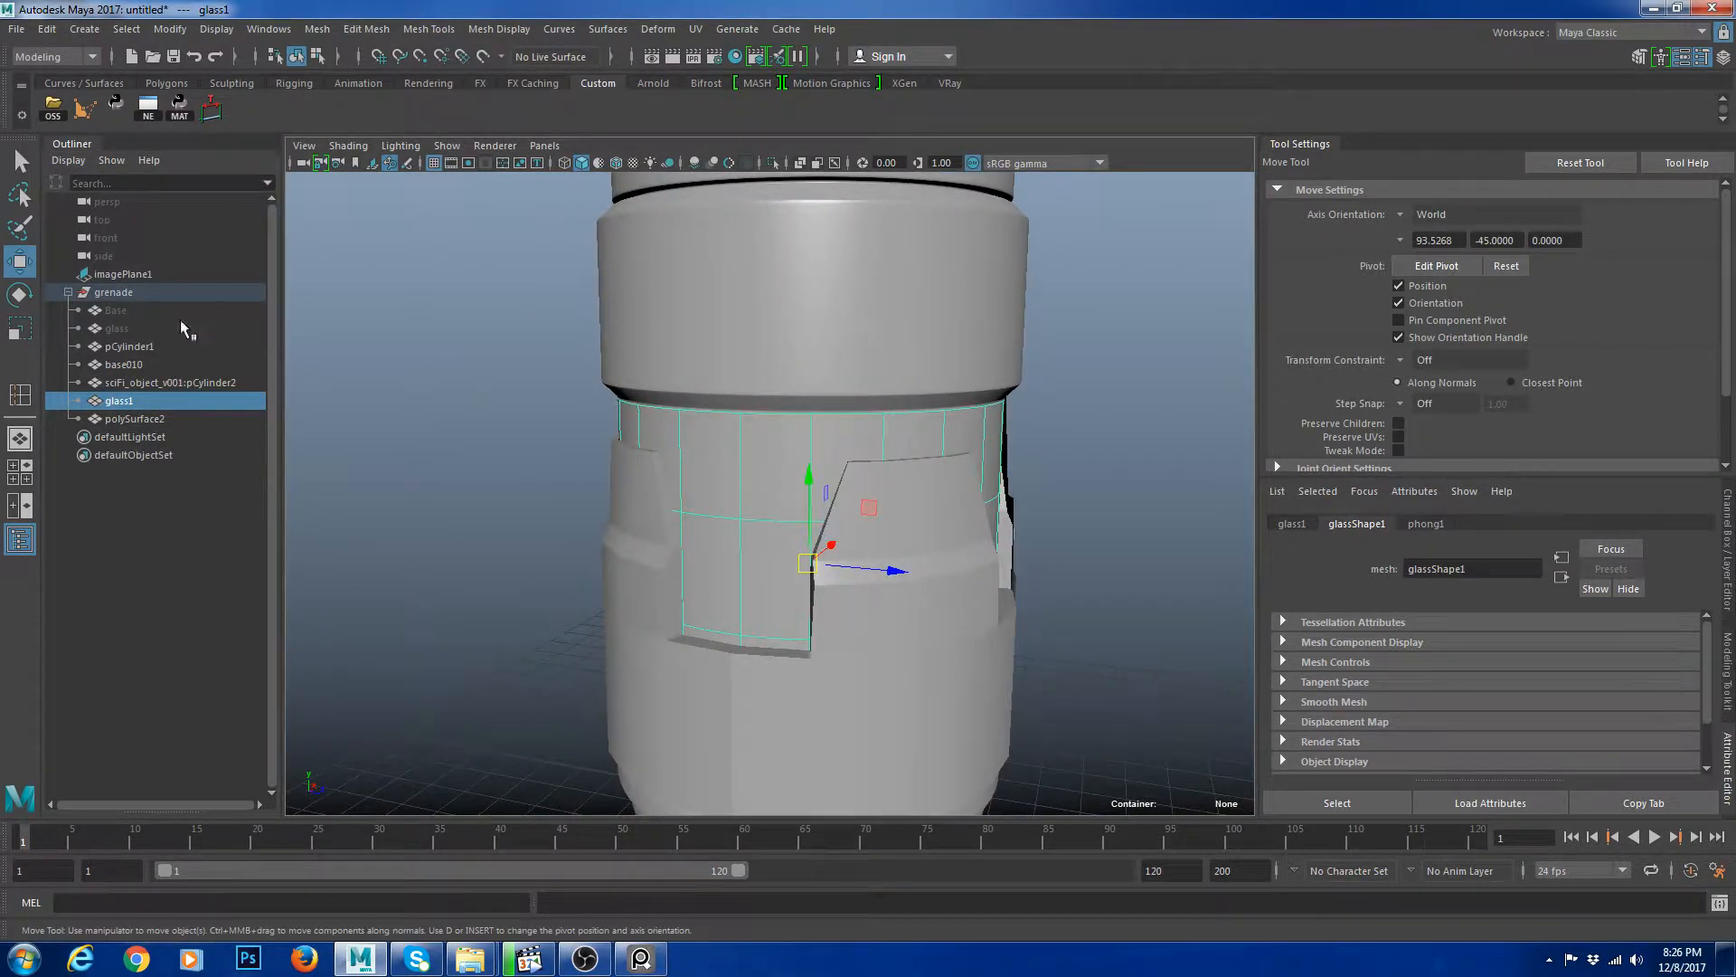
double_click(118, 328)
text(blaseMEsh)
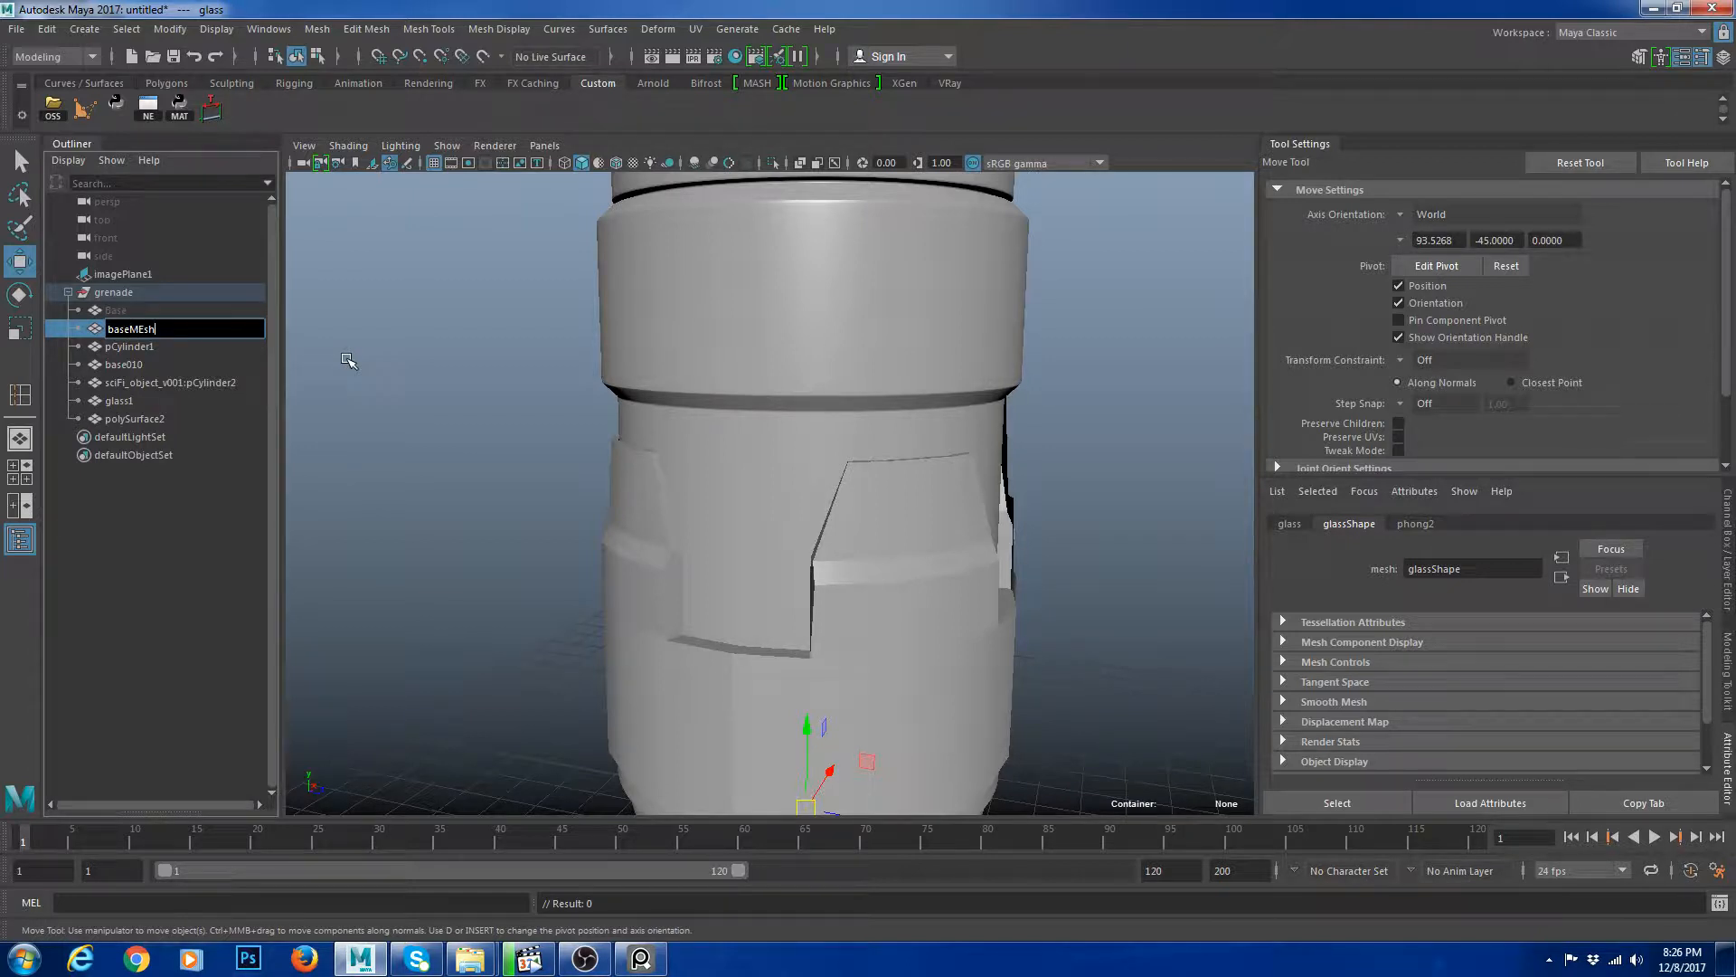
key(Return)
double_click(146, 330)
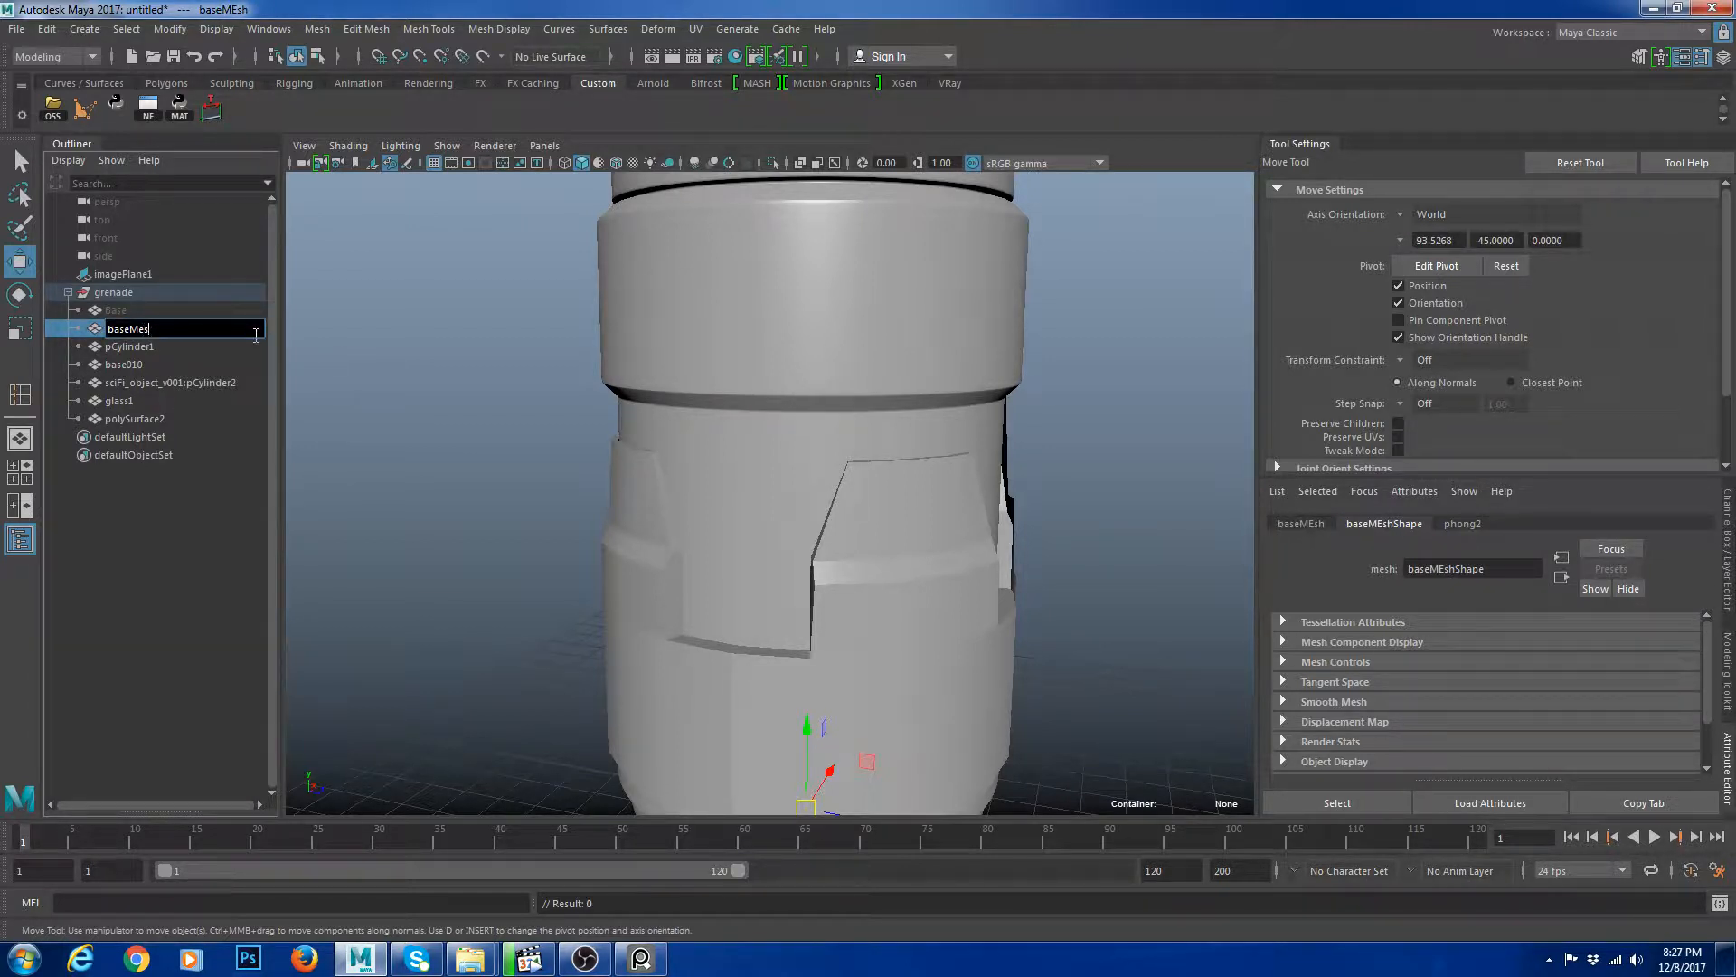
key(Return)
Rename glass1 as glass.
double_click(144, 398)
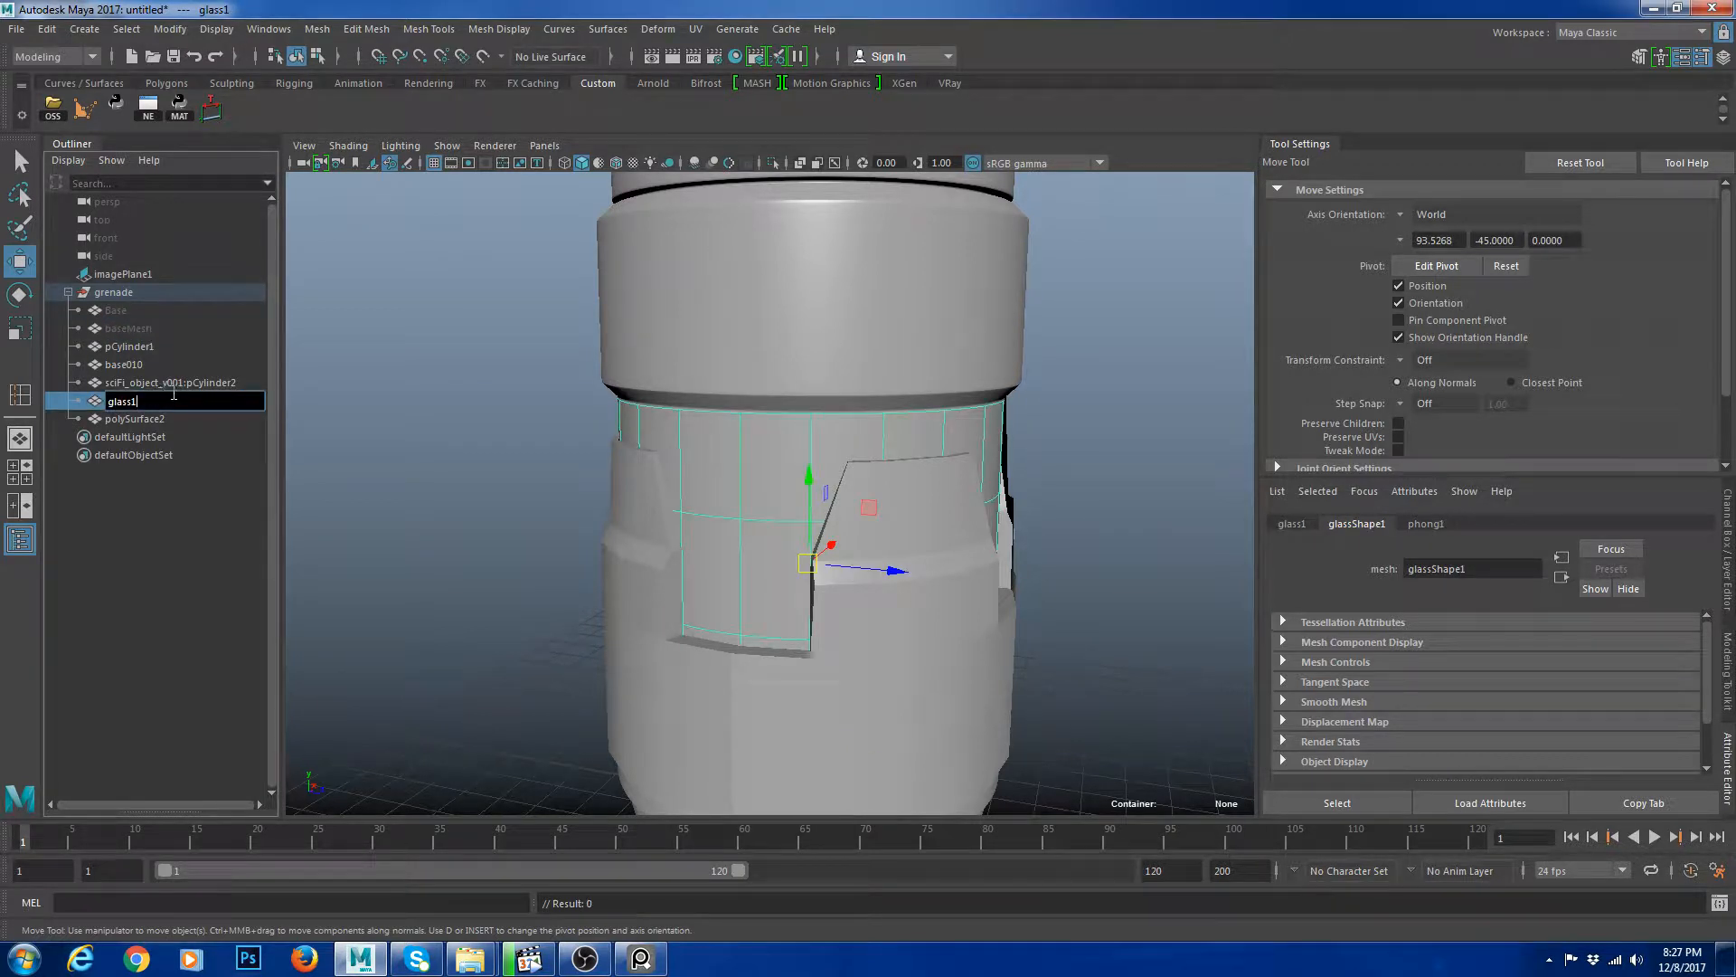
key(BackSpace)
key(Return)
Select the glass mesh and review its assigned phong1 material attributes.
key(3)
click(1054, 496)
alt+drag(872, 504, 930, 507)
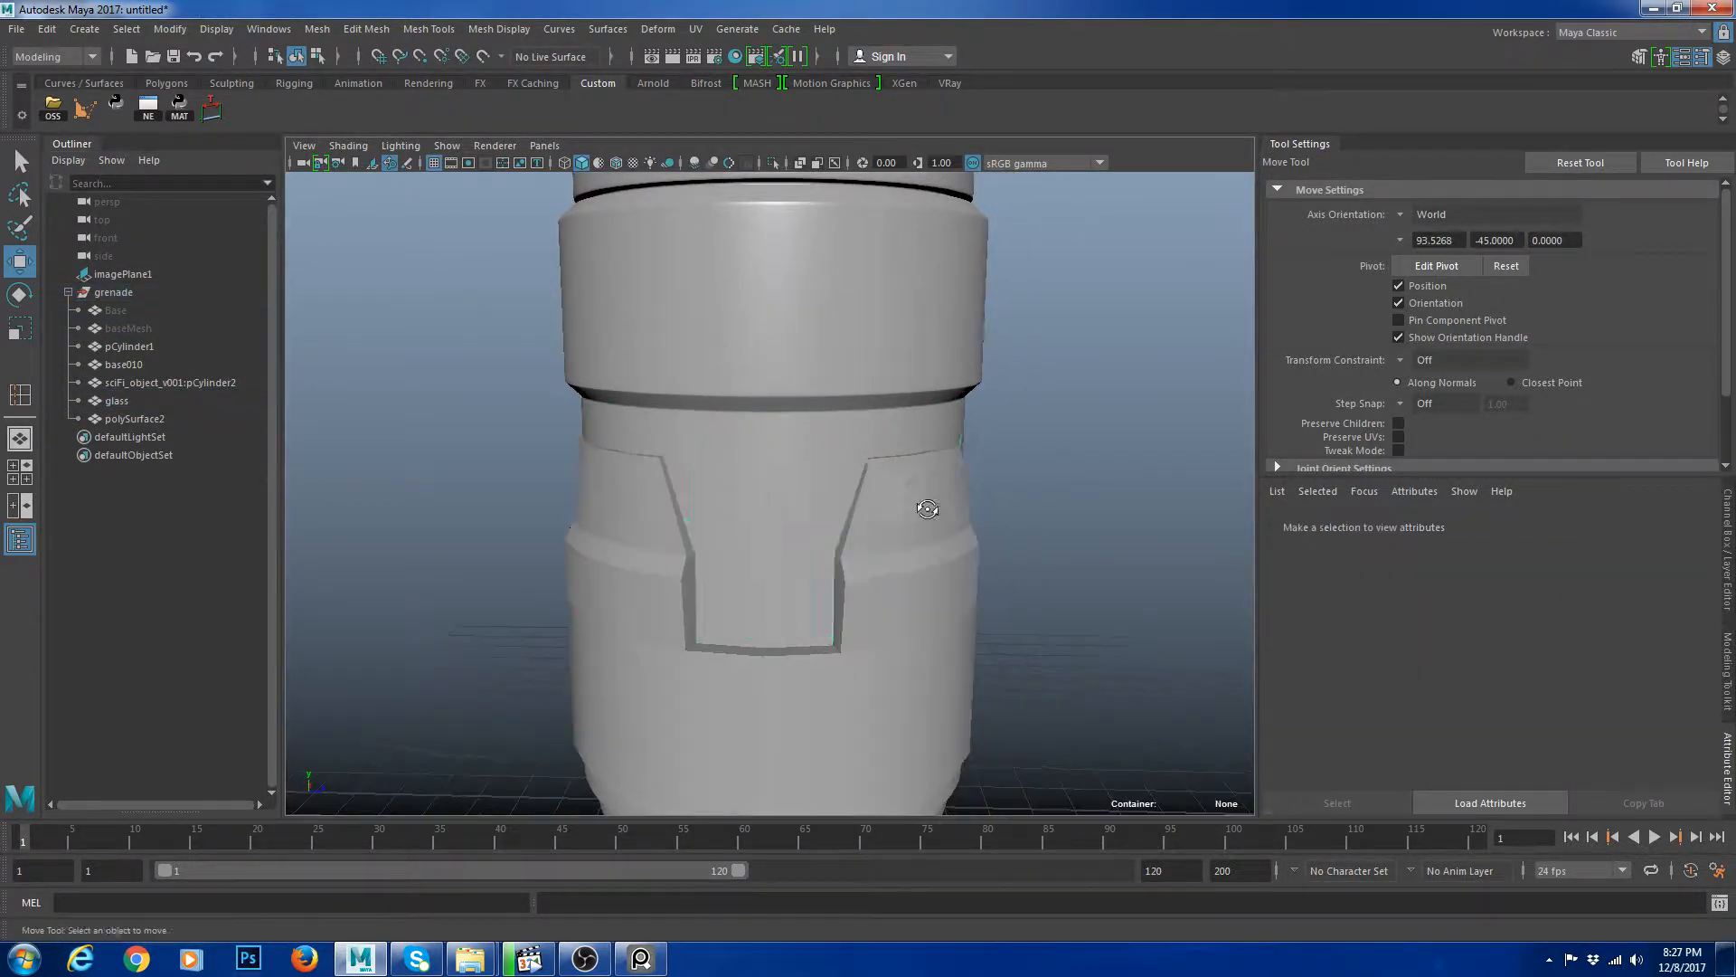
click(811, 495)
key(1)
right_click(819, 452)
mouse_move(876, 913)
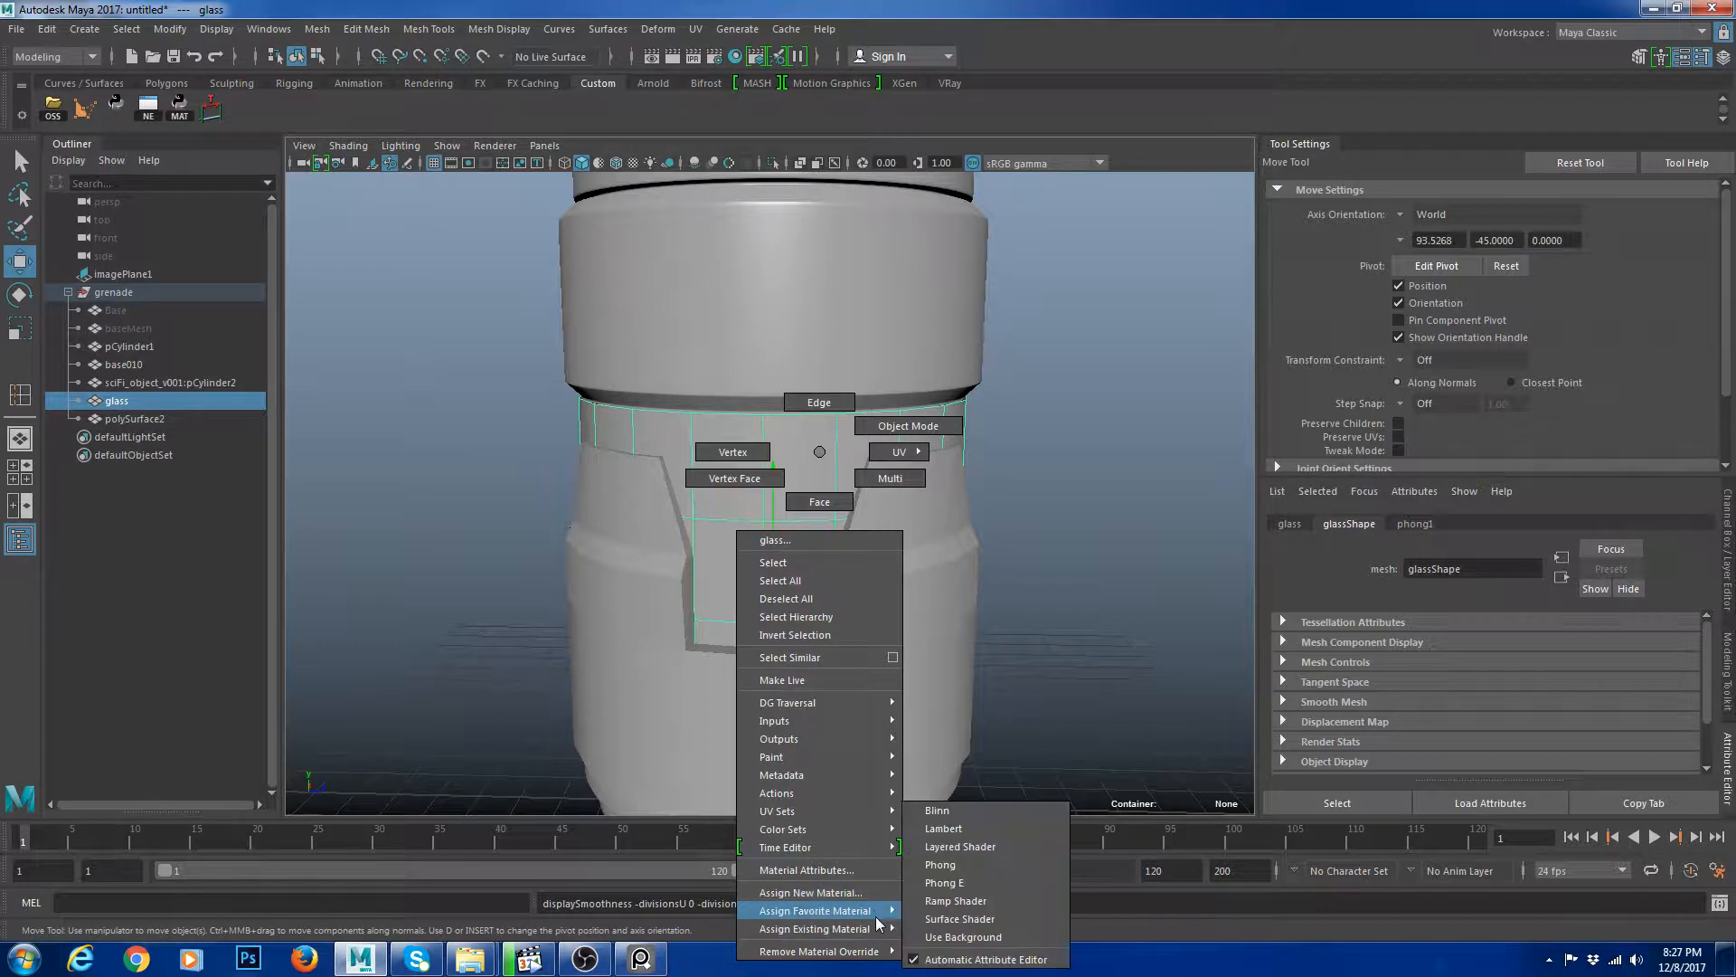
right_drag(875, 922, 1608, 499)
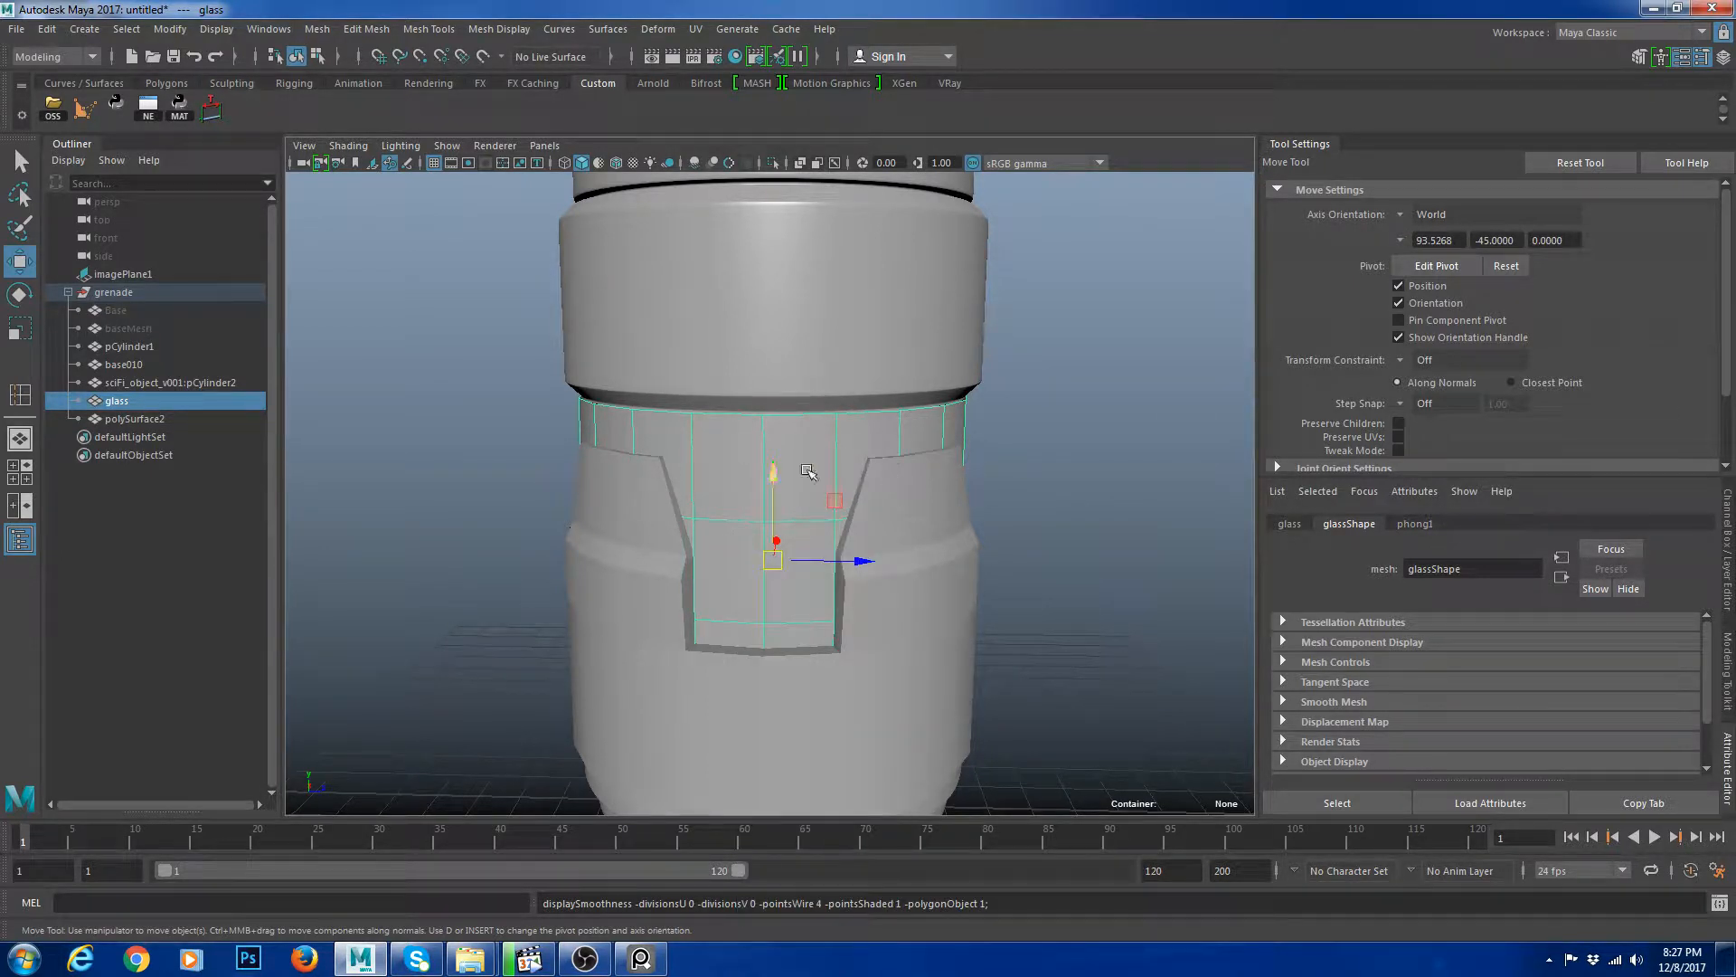
click(1412, 523)
click(871, 378)
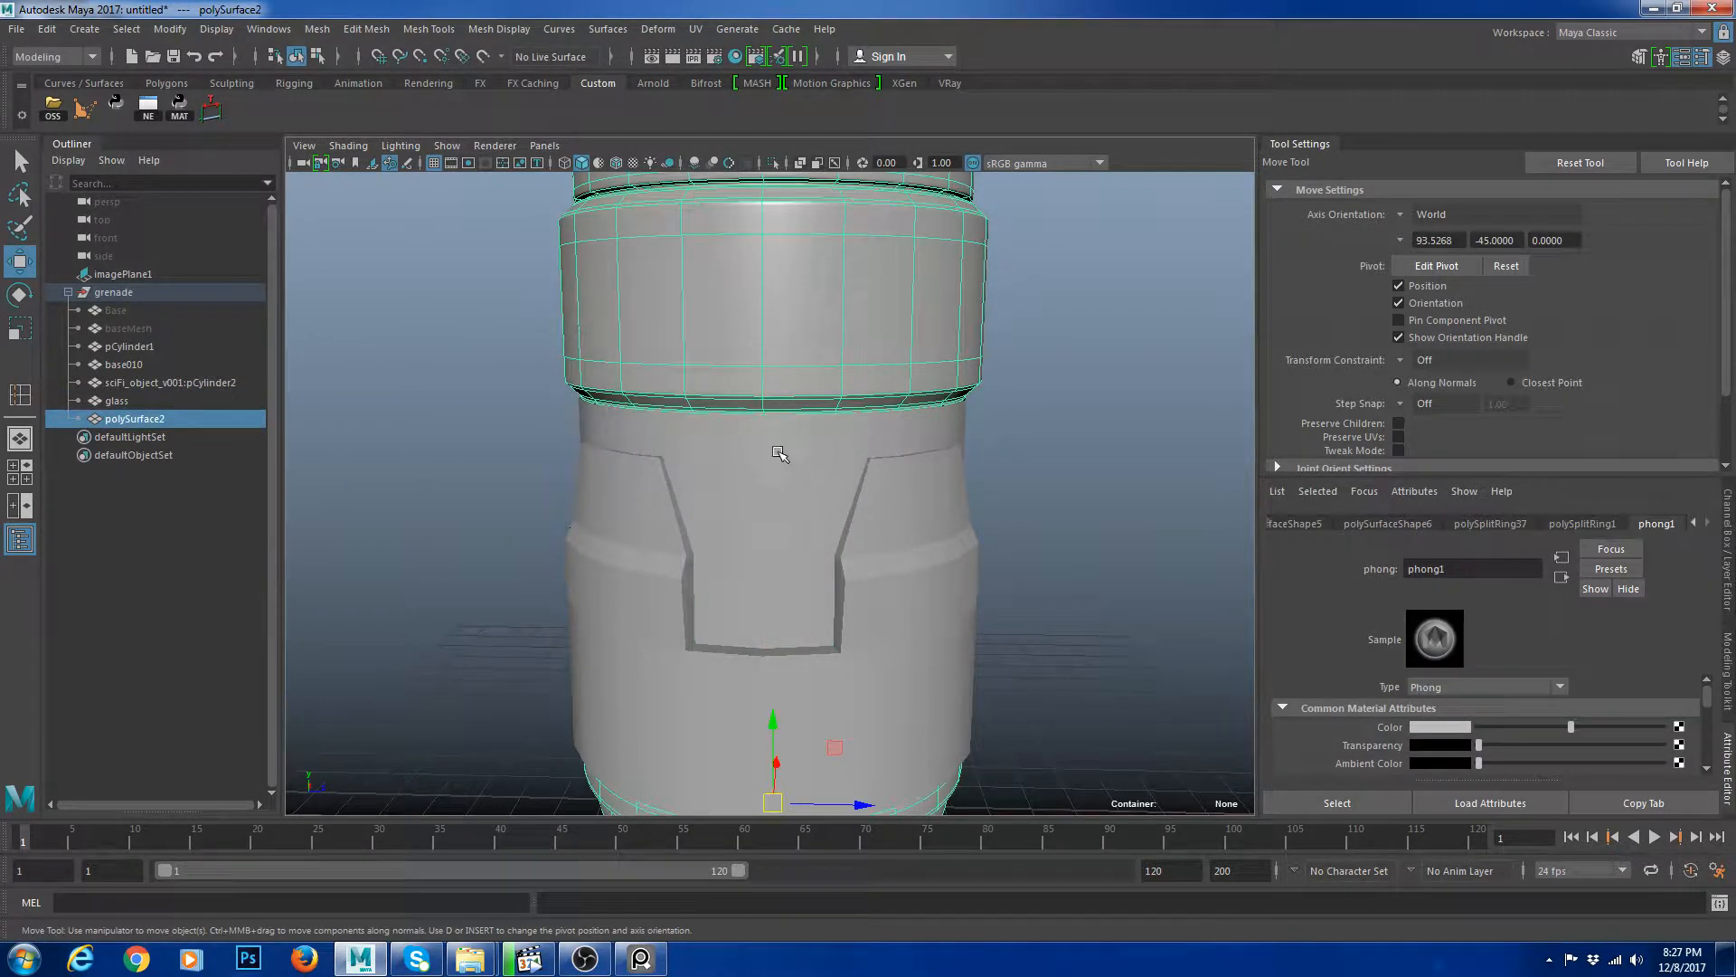
click(809, 438)
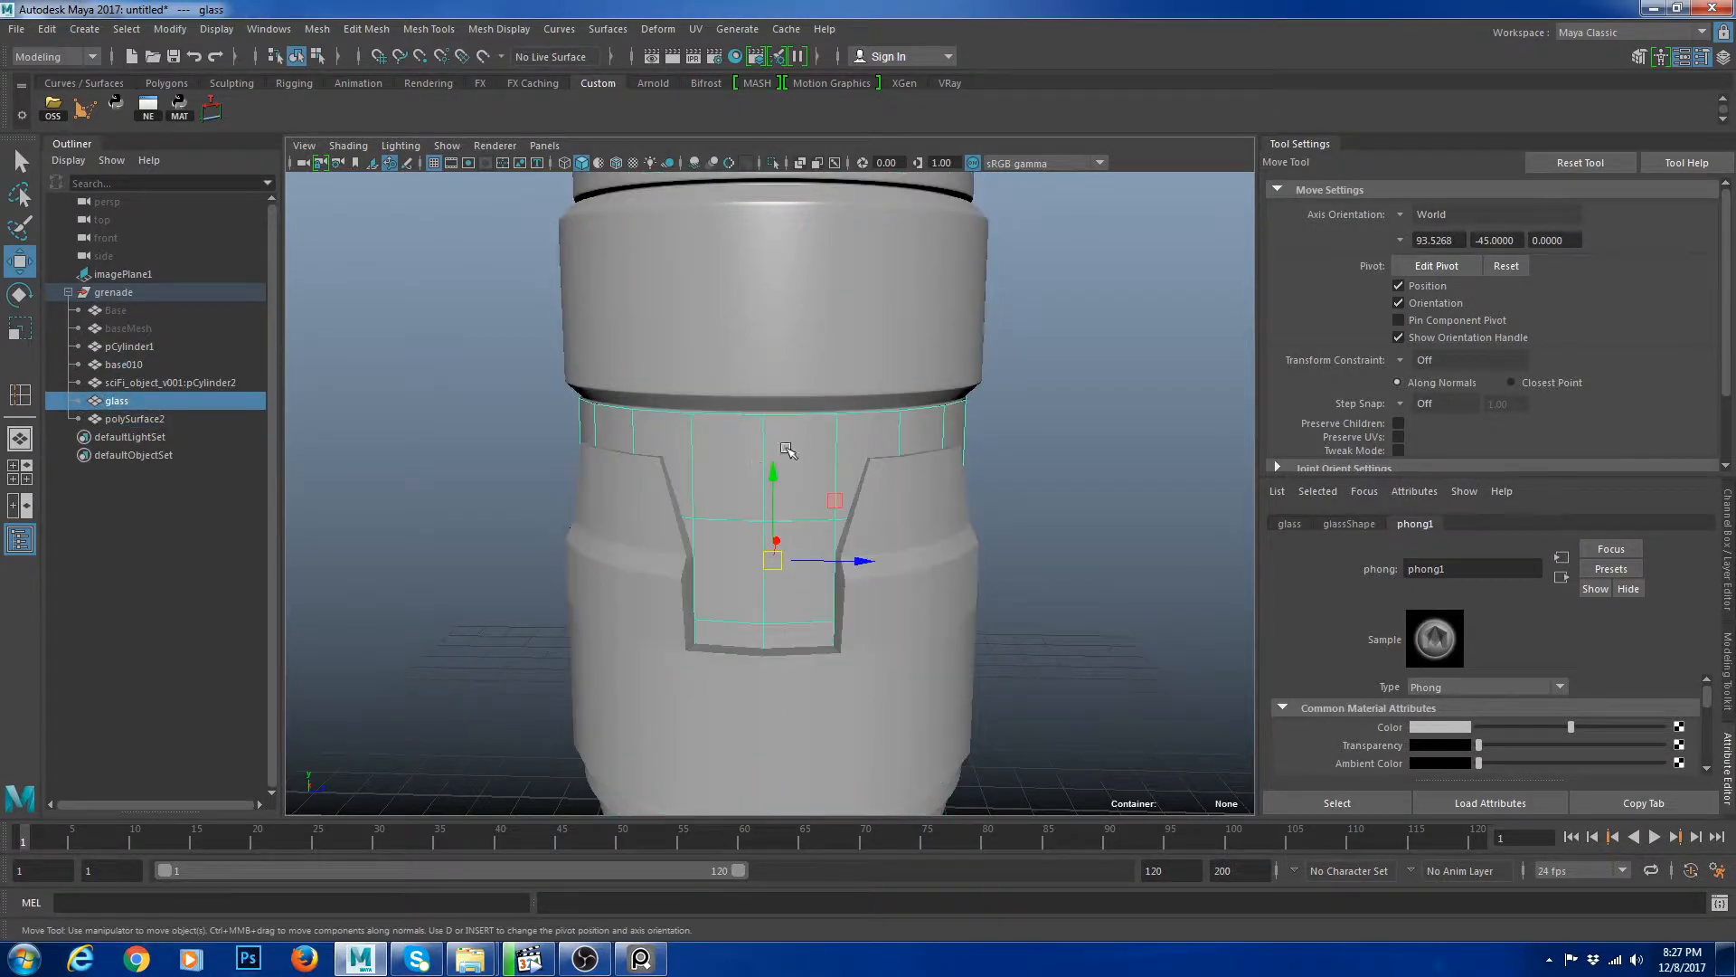
Assign a new Phong material to the glass mesh and raise its transparency.
right_drag(806, 432, 859, 915)
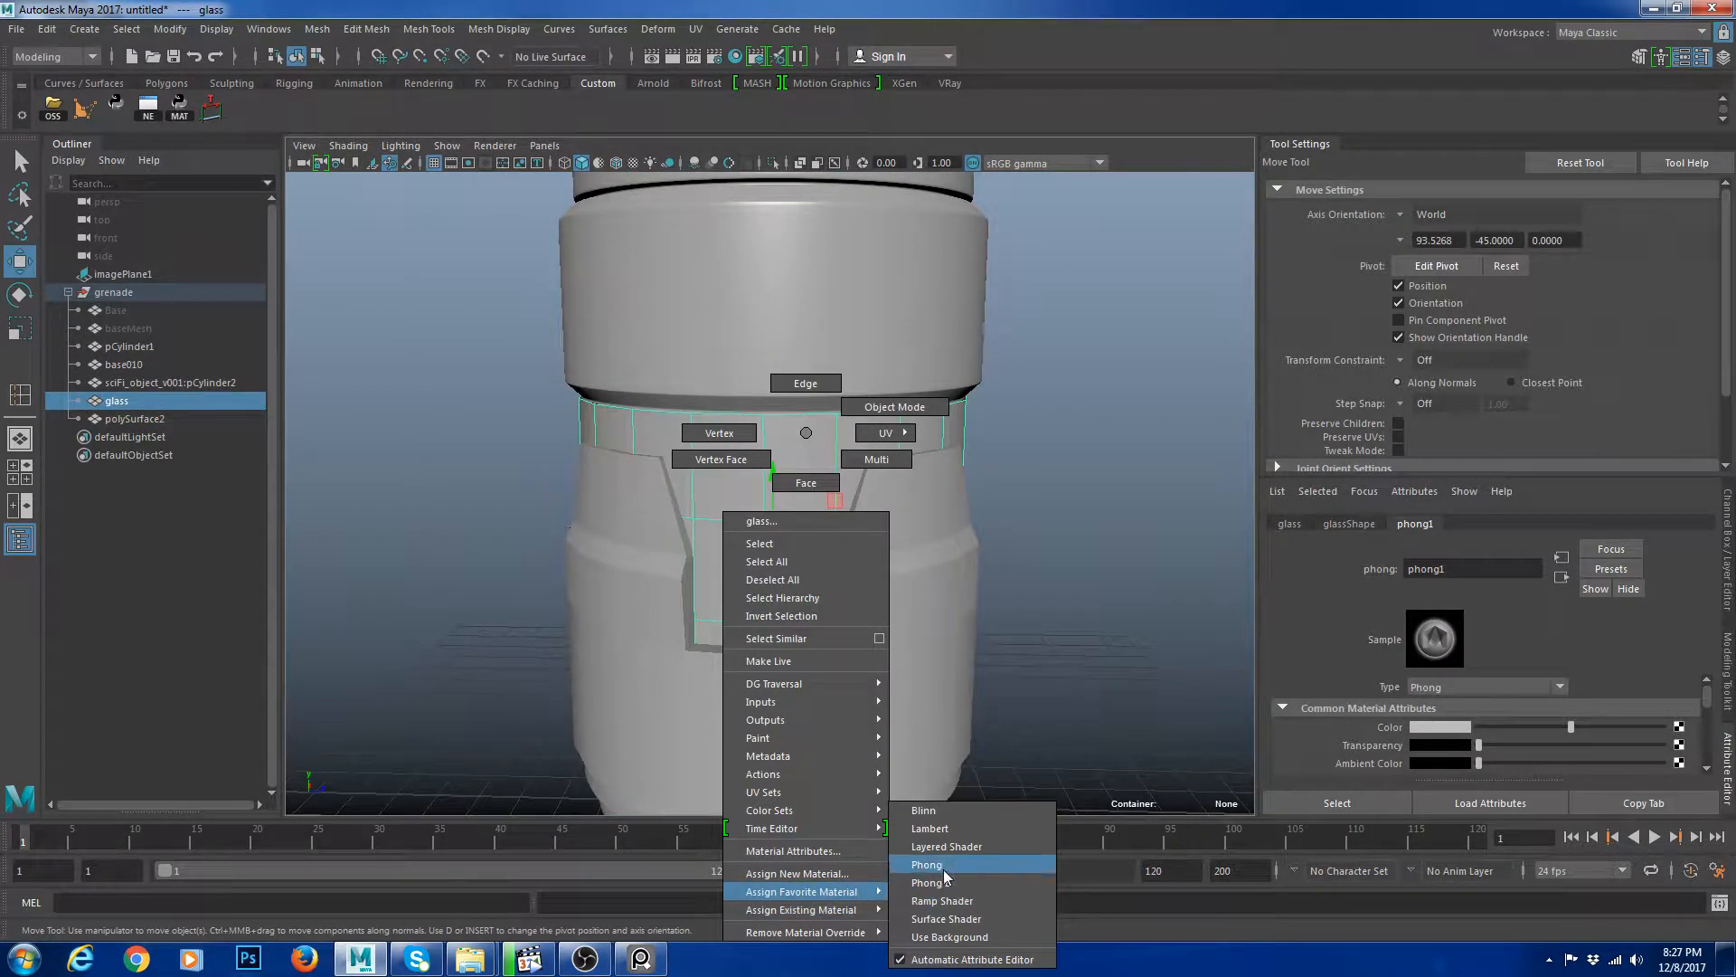
click(942, 866)
scroll(1523, 702, down, 2)
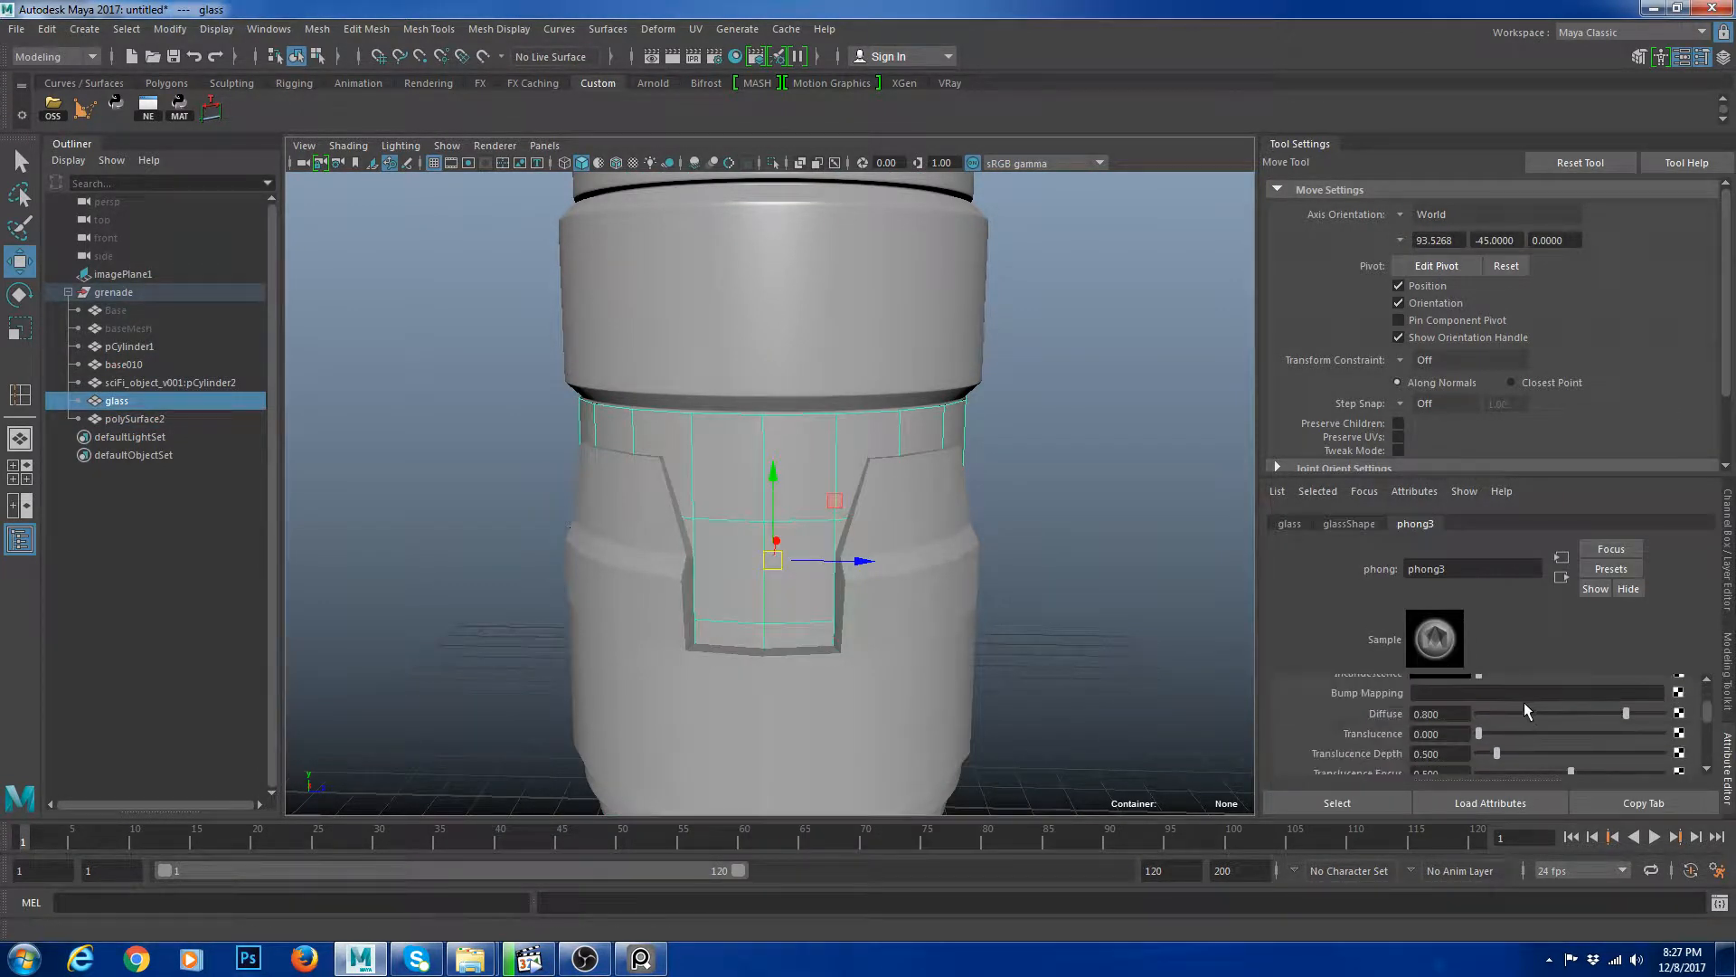
scroll(1523, 702, up, 2)
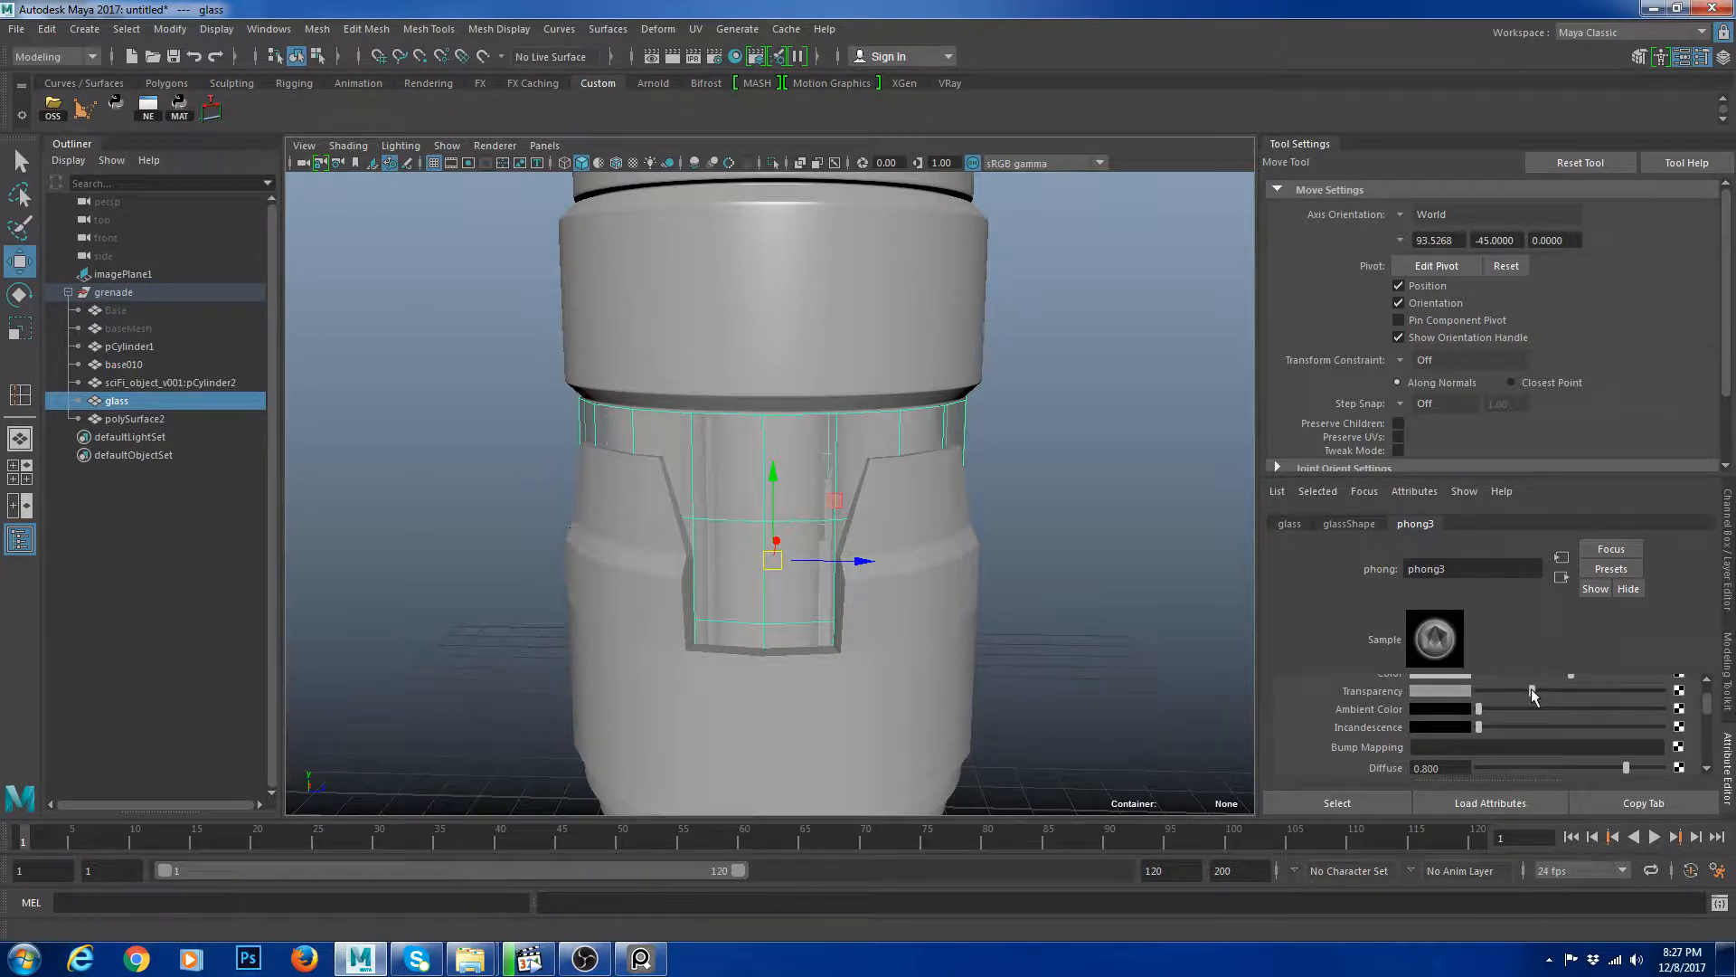
Reselect the glass mesh and increase its material's transparency slightly more.
click(1196, 551)
alt+right_drag(1197, 551, 976, 539)
alt+drag(977, 539, 789, 503)
click(787, 504)
click(1105, 580)
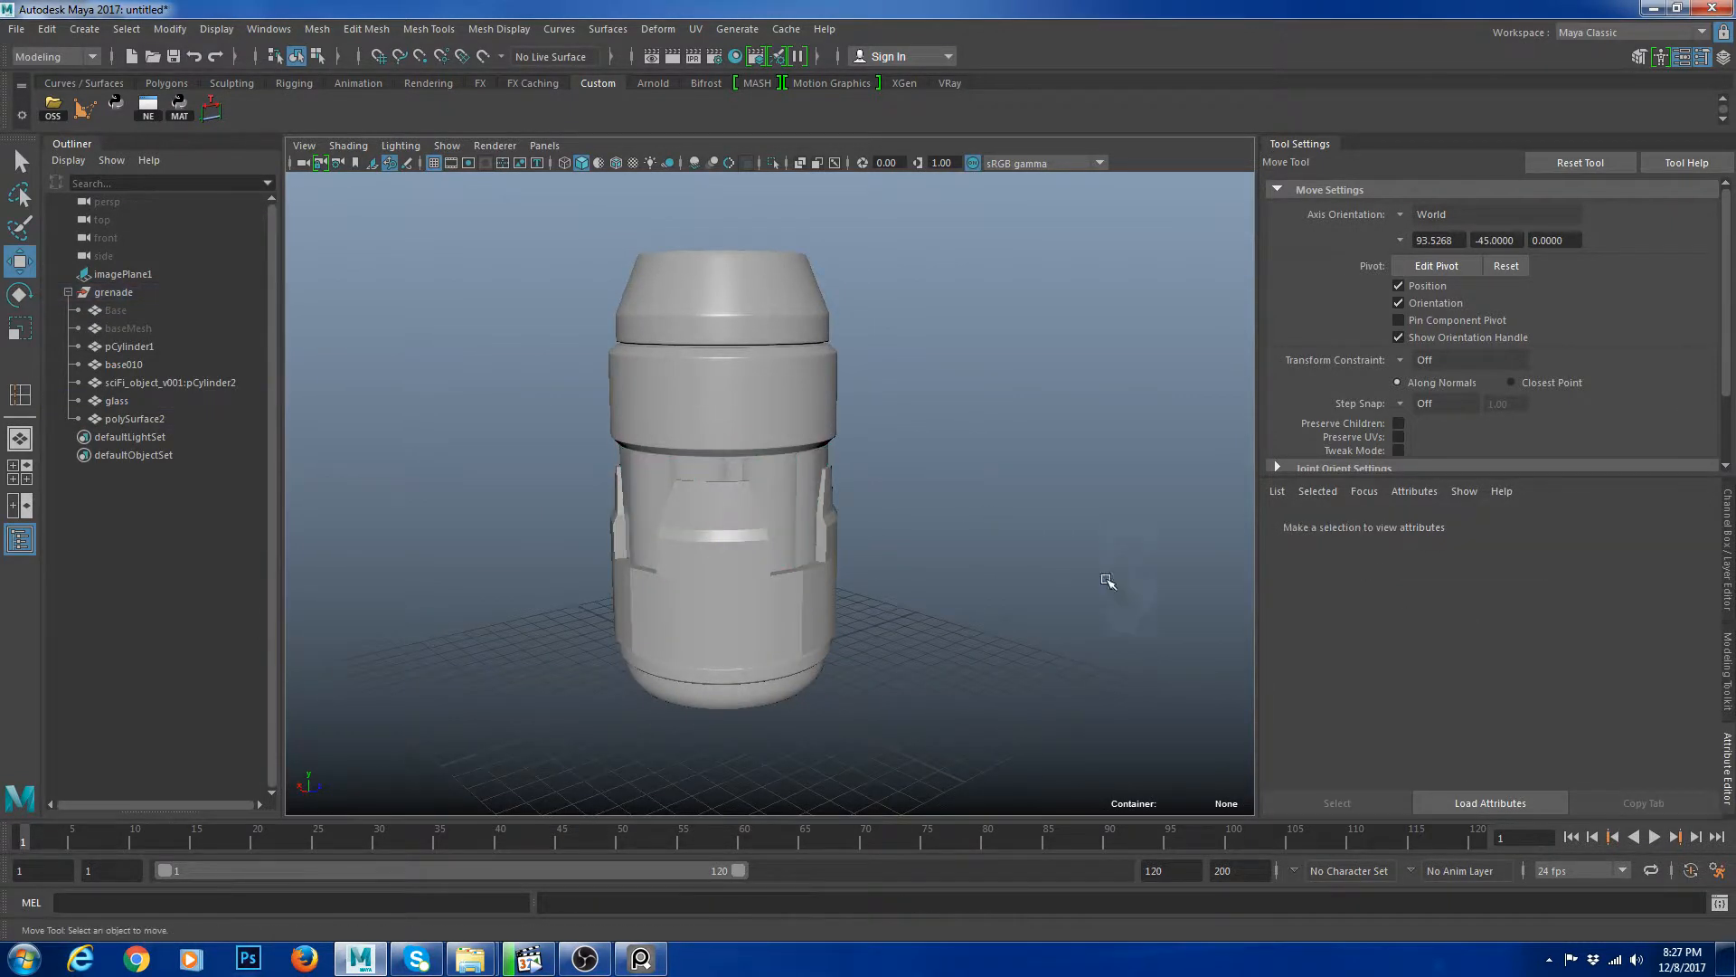
alt+drag(1103, 584, 995, 588)
alt+right_drag(995, 588, 1148, 588)
click(810, 463)
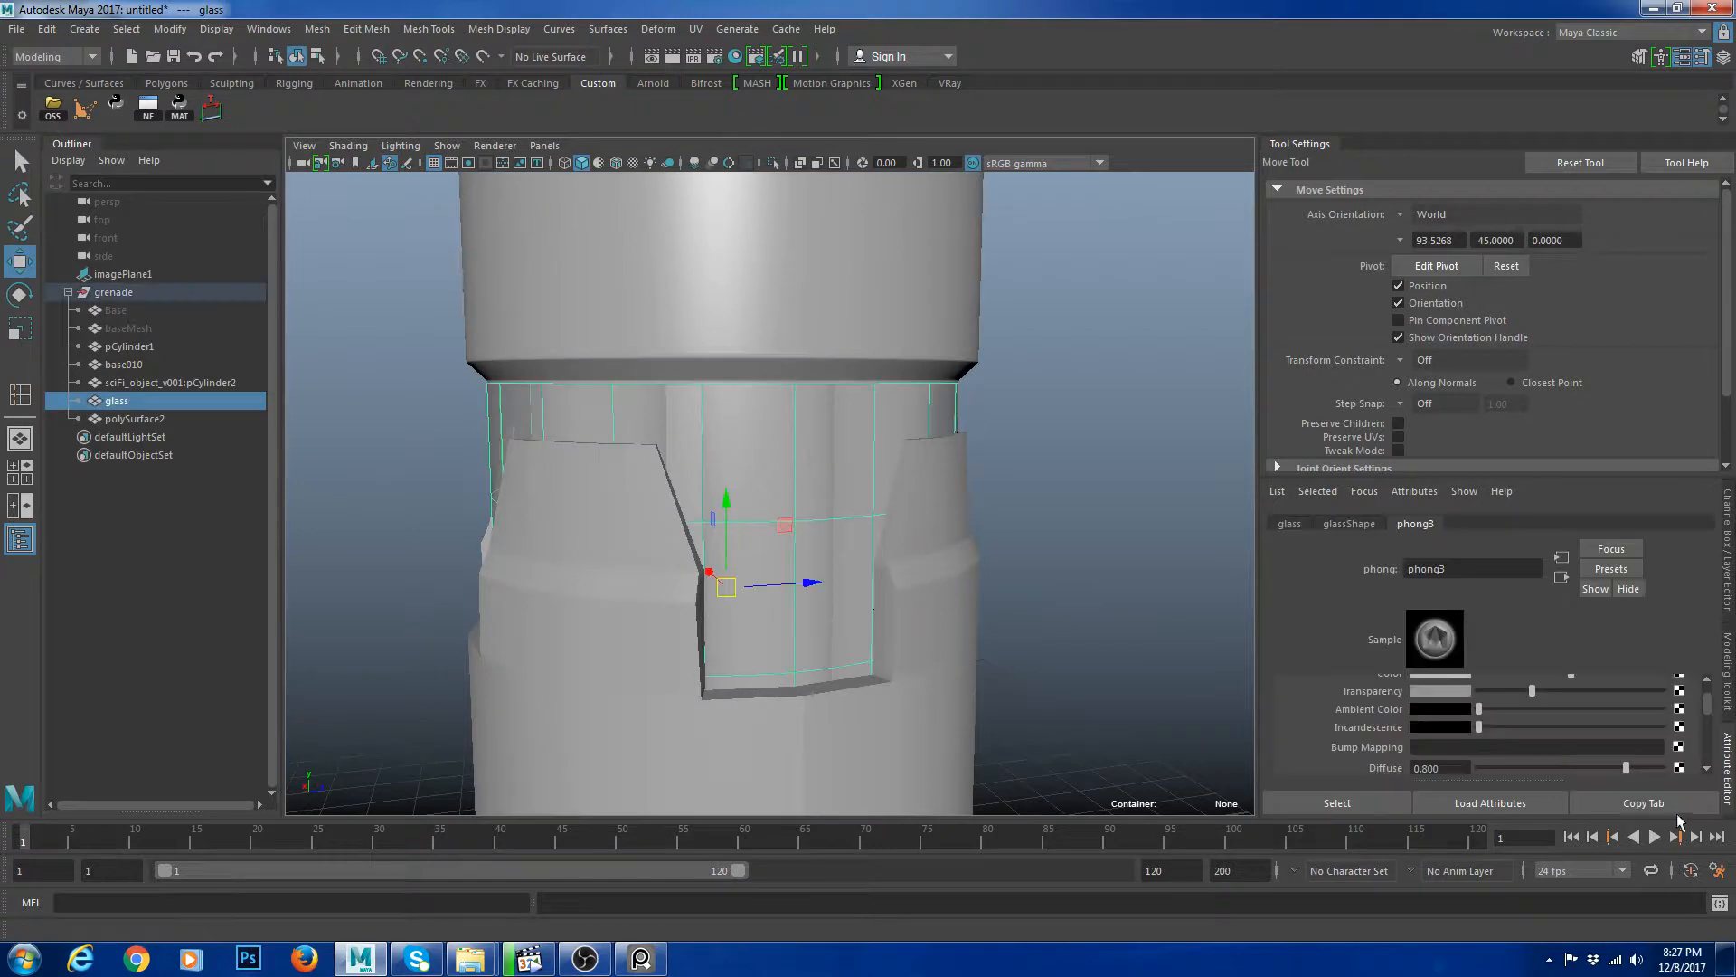
drag(1548, 693, 1555, 693)
click(1194, 574)
Inspect the grenade from several angles, checking the base and glass objects.
scroll(1150, 562, down, 12)
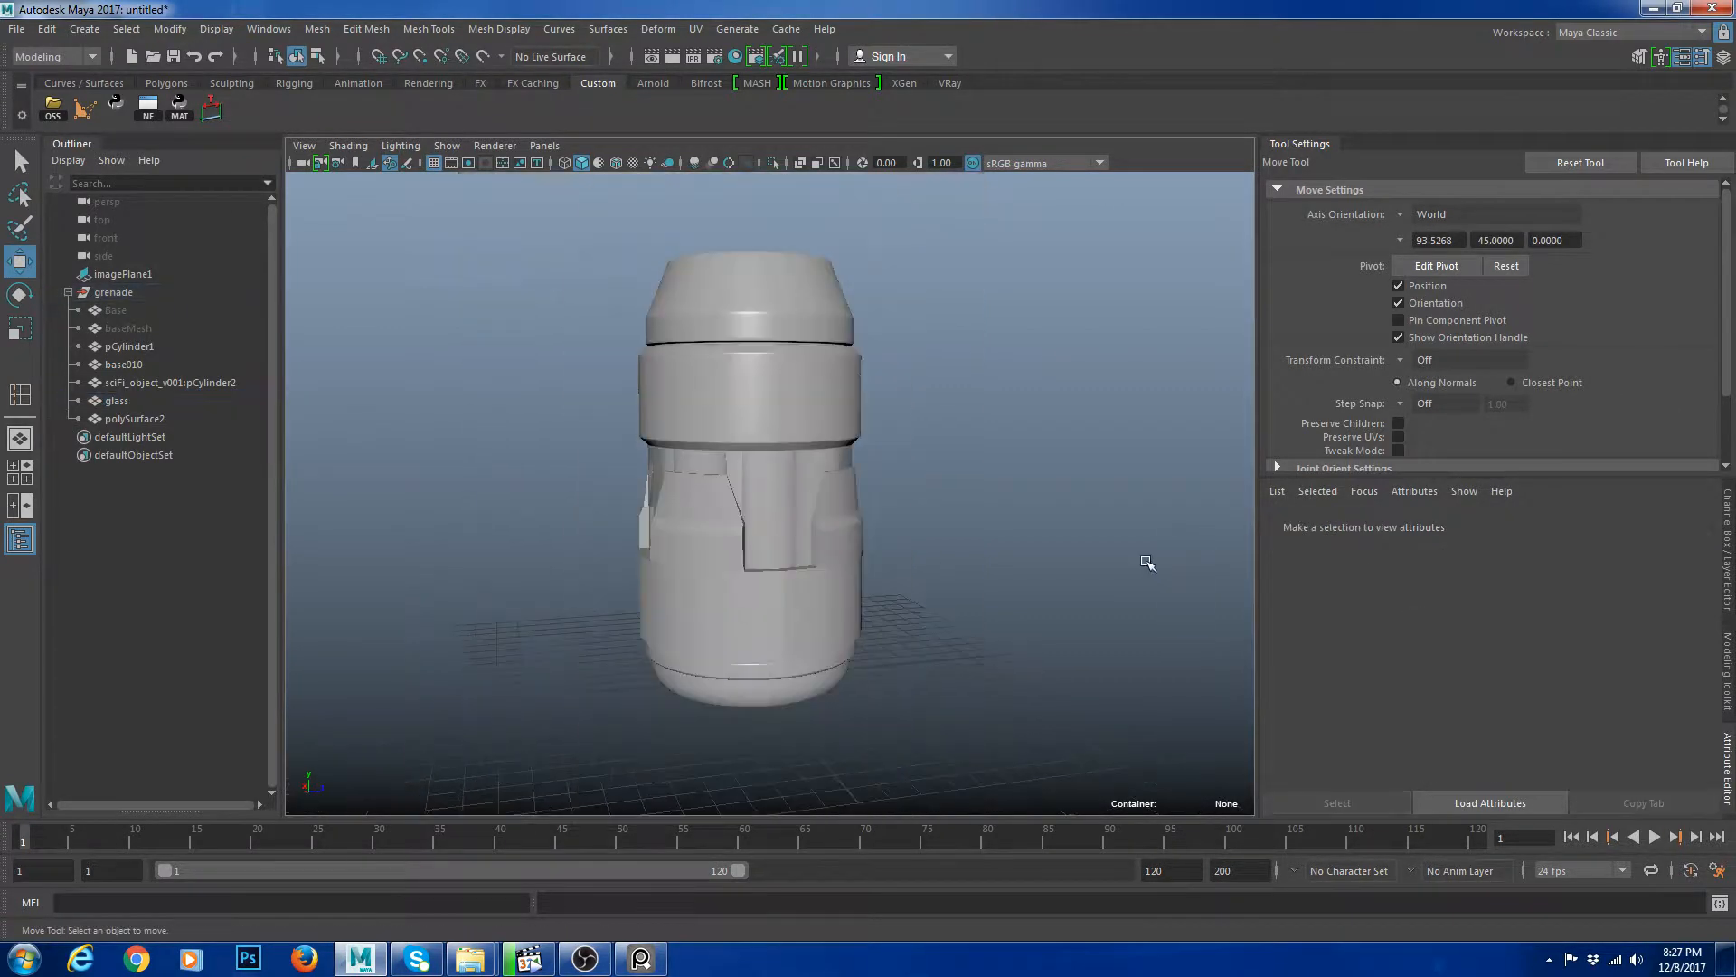
scroll(913, 560, up, 8)
alt+drag(876, 508, 753, 508)
click(767, 517)
click(1066, 542)
alt+right_drag(1067, 543, 911, 516)
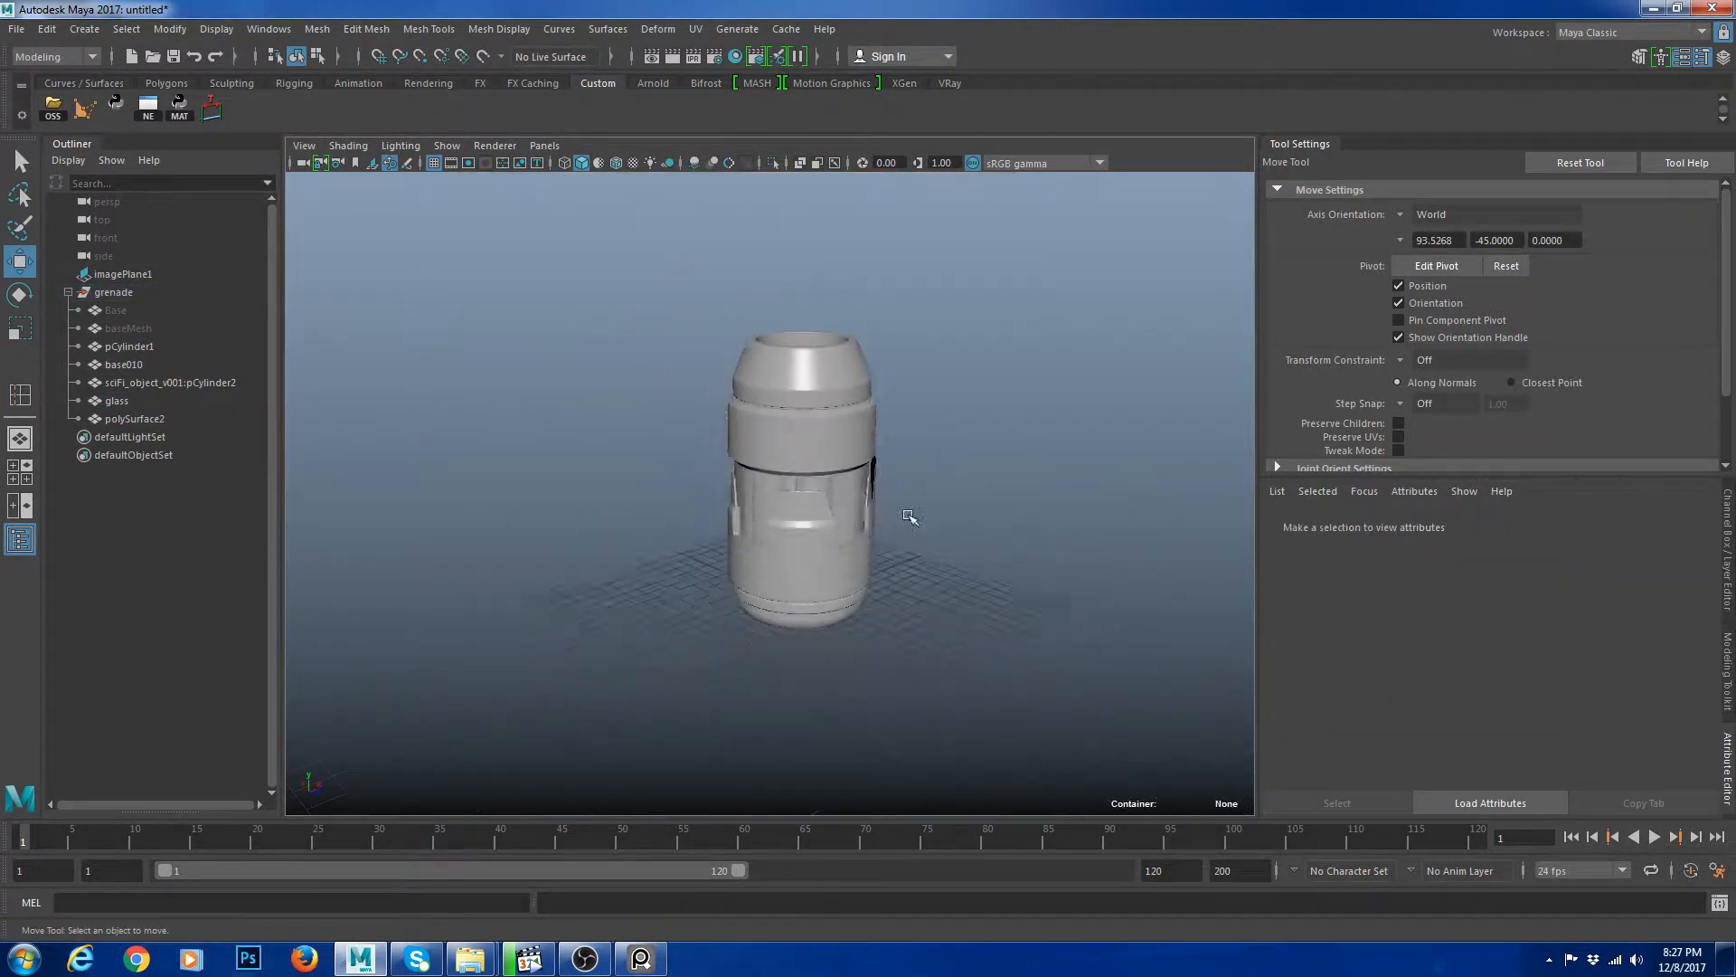
alt+drag(911, 515, 674, 538)
alt+right_drag(674, 538, 814, 562)
click(815, 560)
click(817, 670)
alt+drag(763, 454, 818, 491)
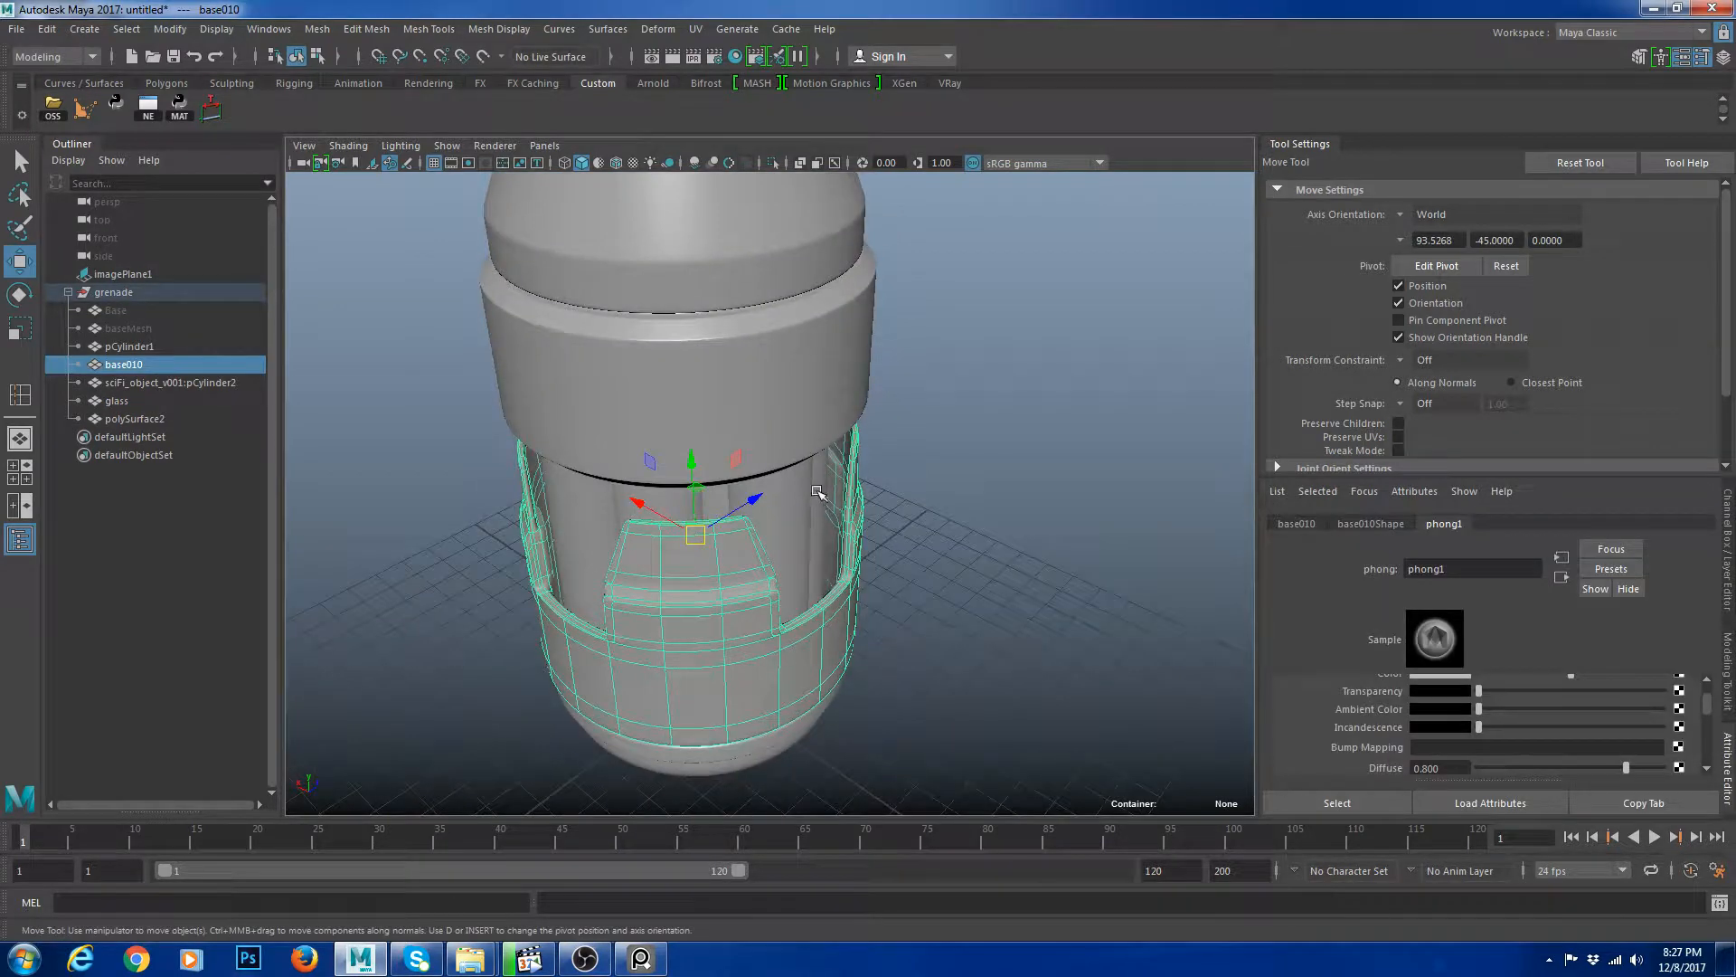
click(880, 626)
click(810, 585)
scroll(1012, 637, up, 8)
click(1027, 638)
click(834, 655)
scroll(841, 652, down, 8)
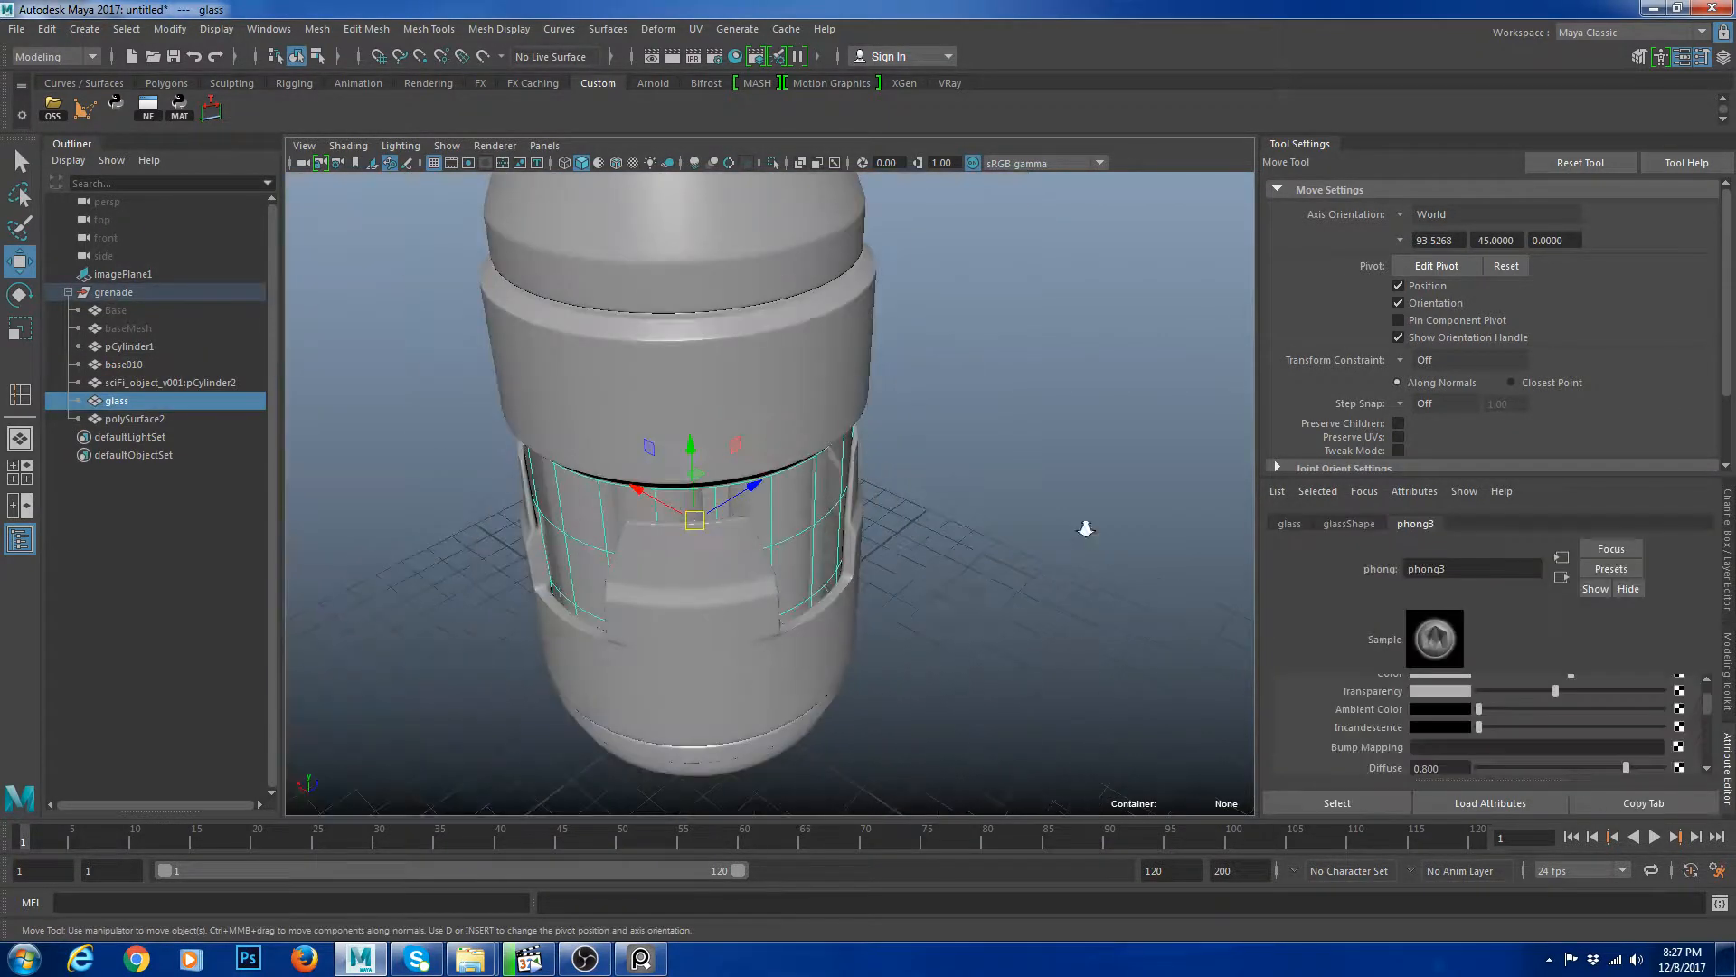
click(1058, 538)
alt+drag(921, 539, 904, 540)
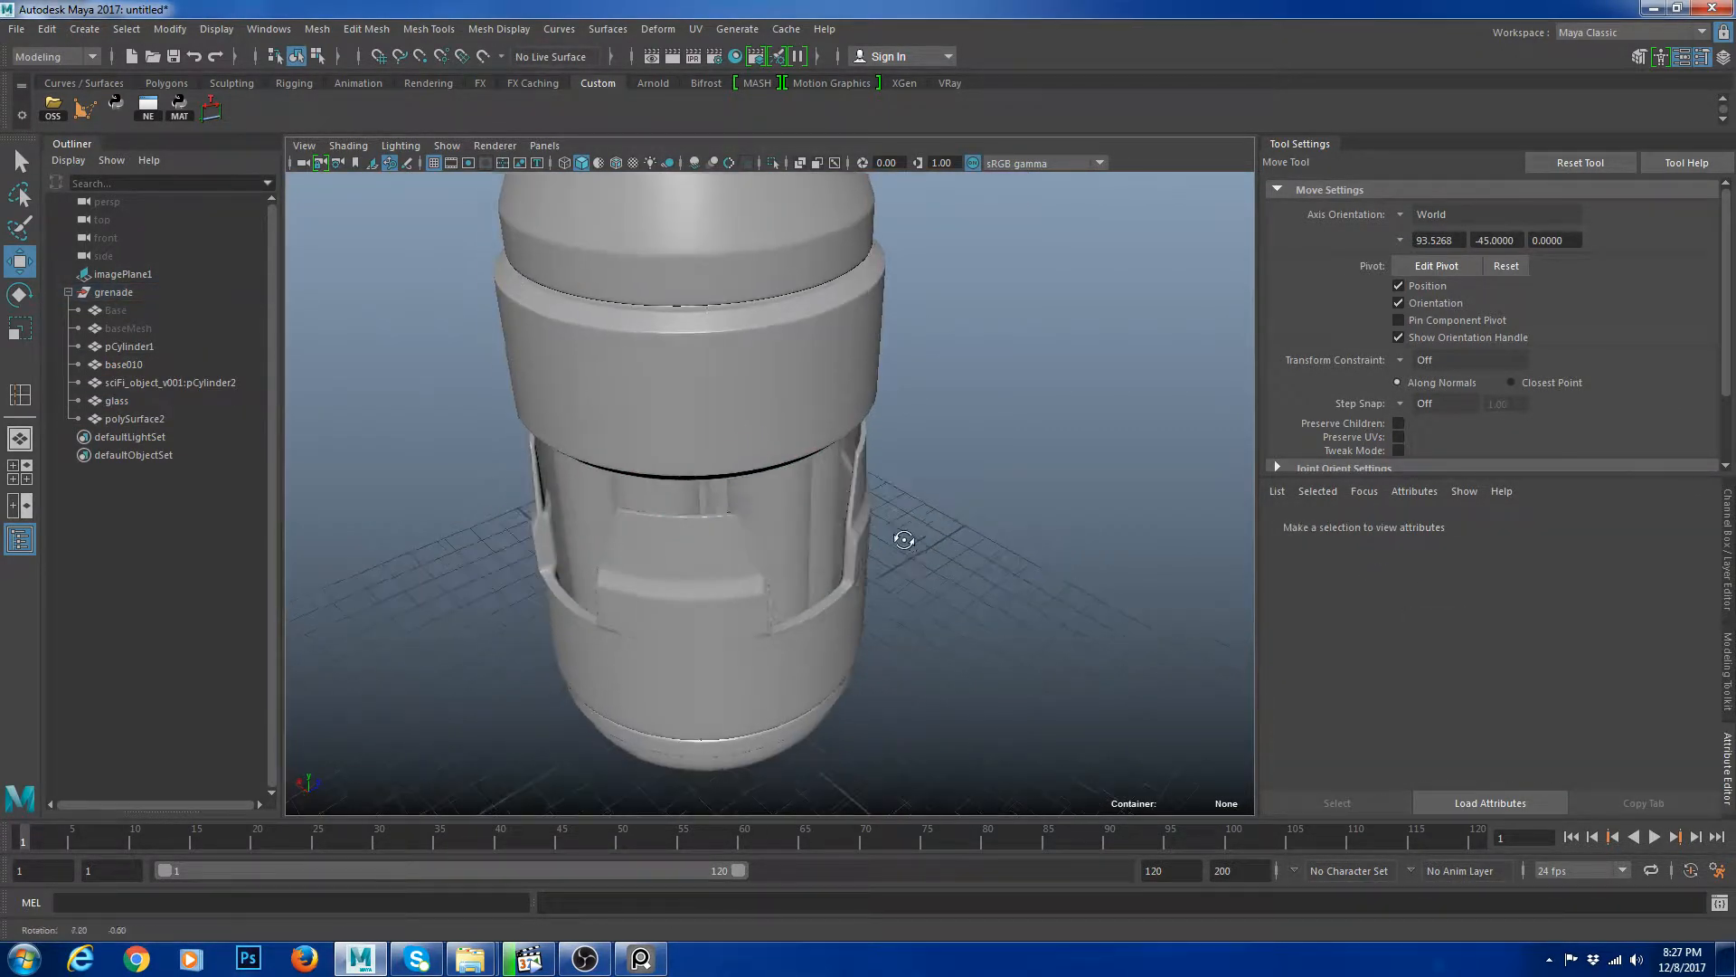
click(744, 398)
alt+drag(932, 478, 794, 419)
click(1086, 437)
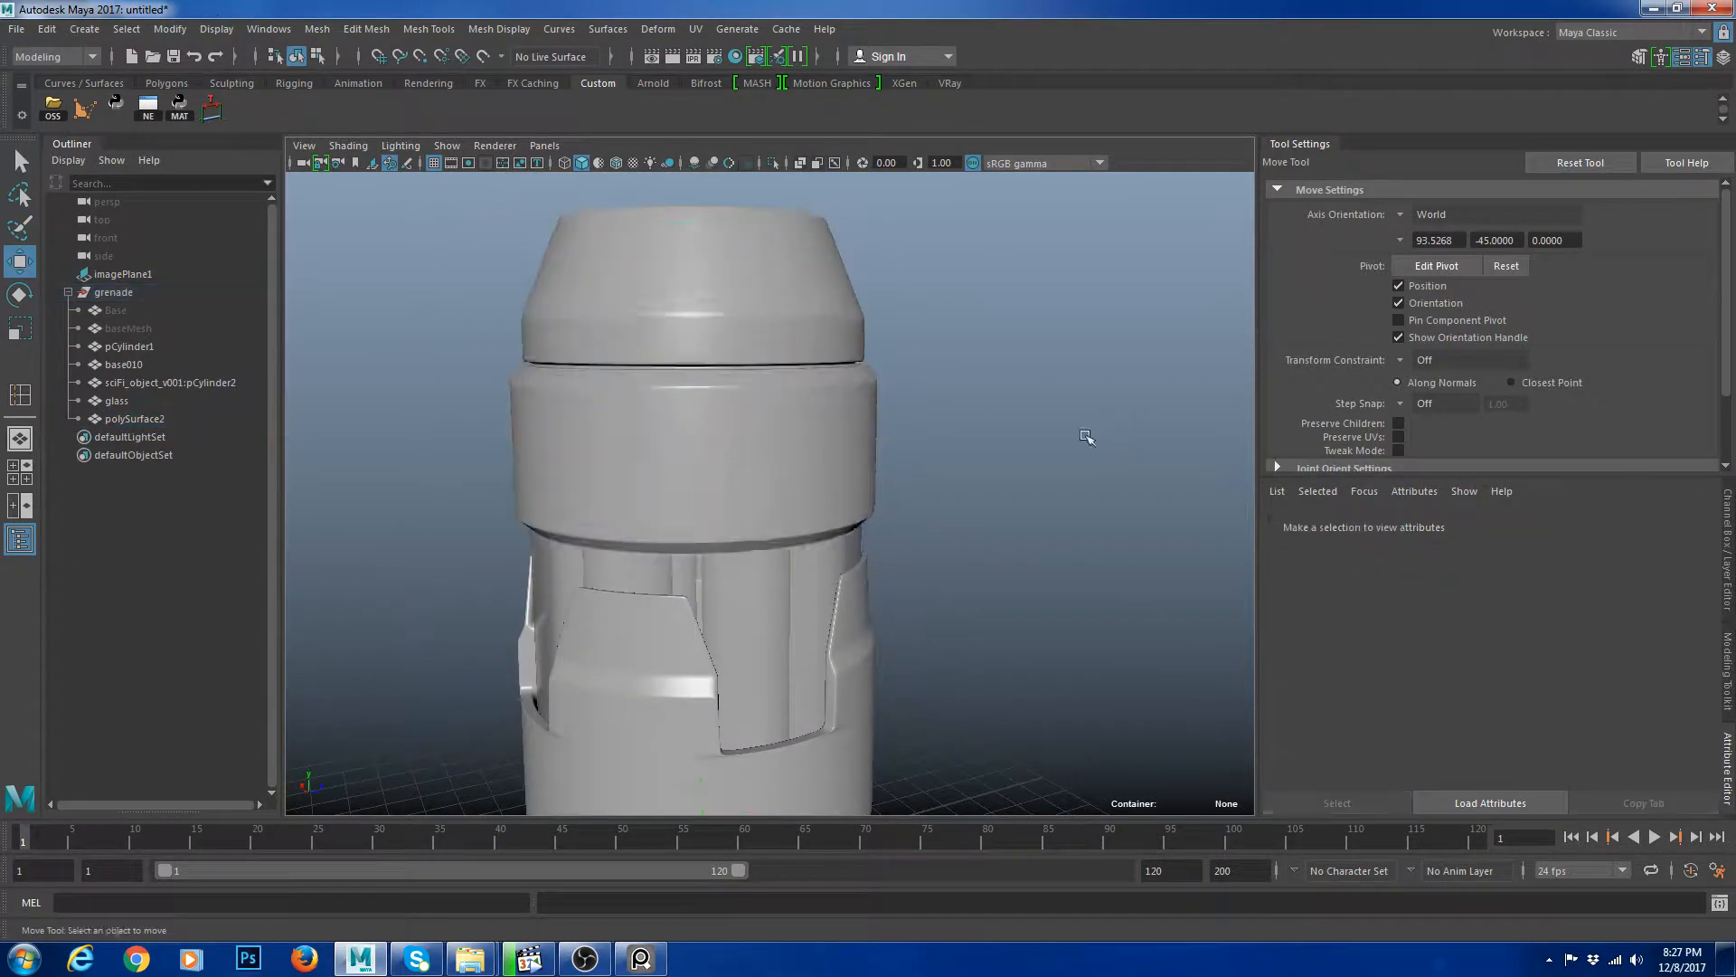
alt+drag(1087, 436, 1060, 512)
Insert an edge loop on the upper part of the top cap mesh with the Insert Edge Loop Tool.
click(669, 391)
key(1)
alt+middle_drag(694, 358, 753, 422)
alt+right_drag(754, 423, 813, 429)
shift+right_click(860, 325)
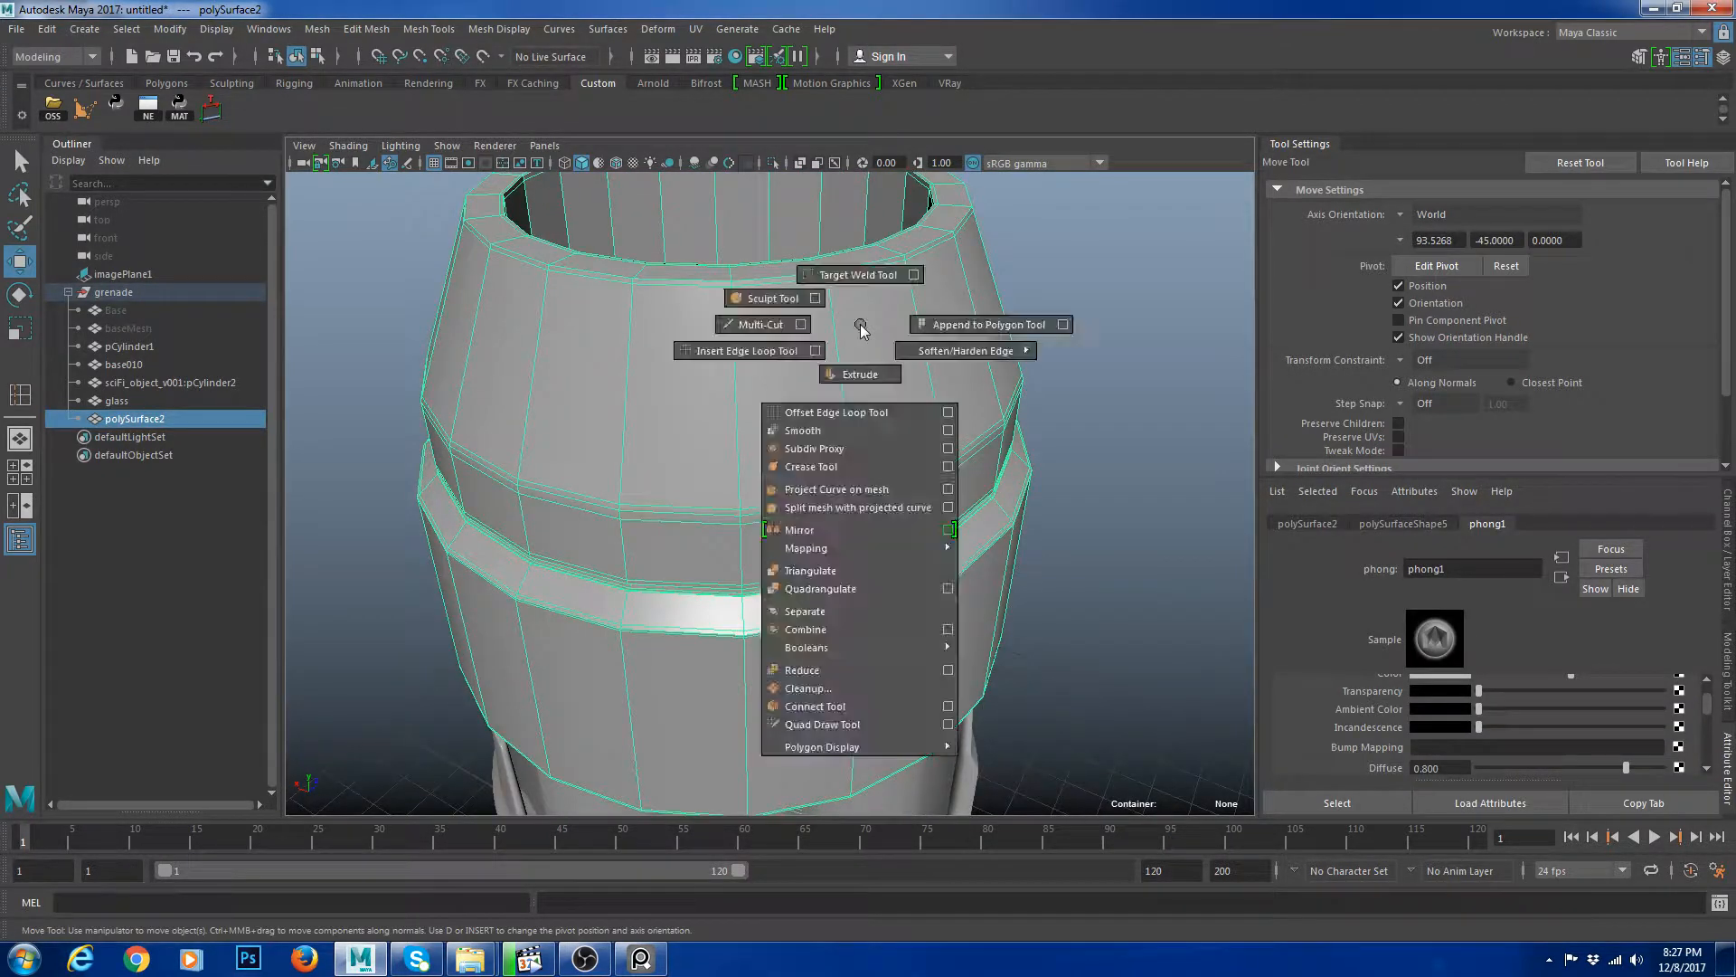
click(731, 353)
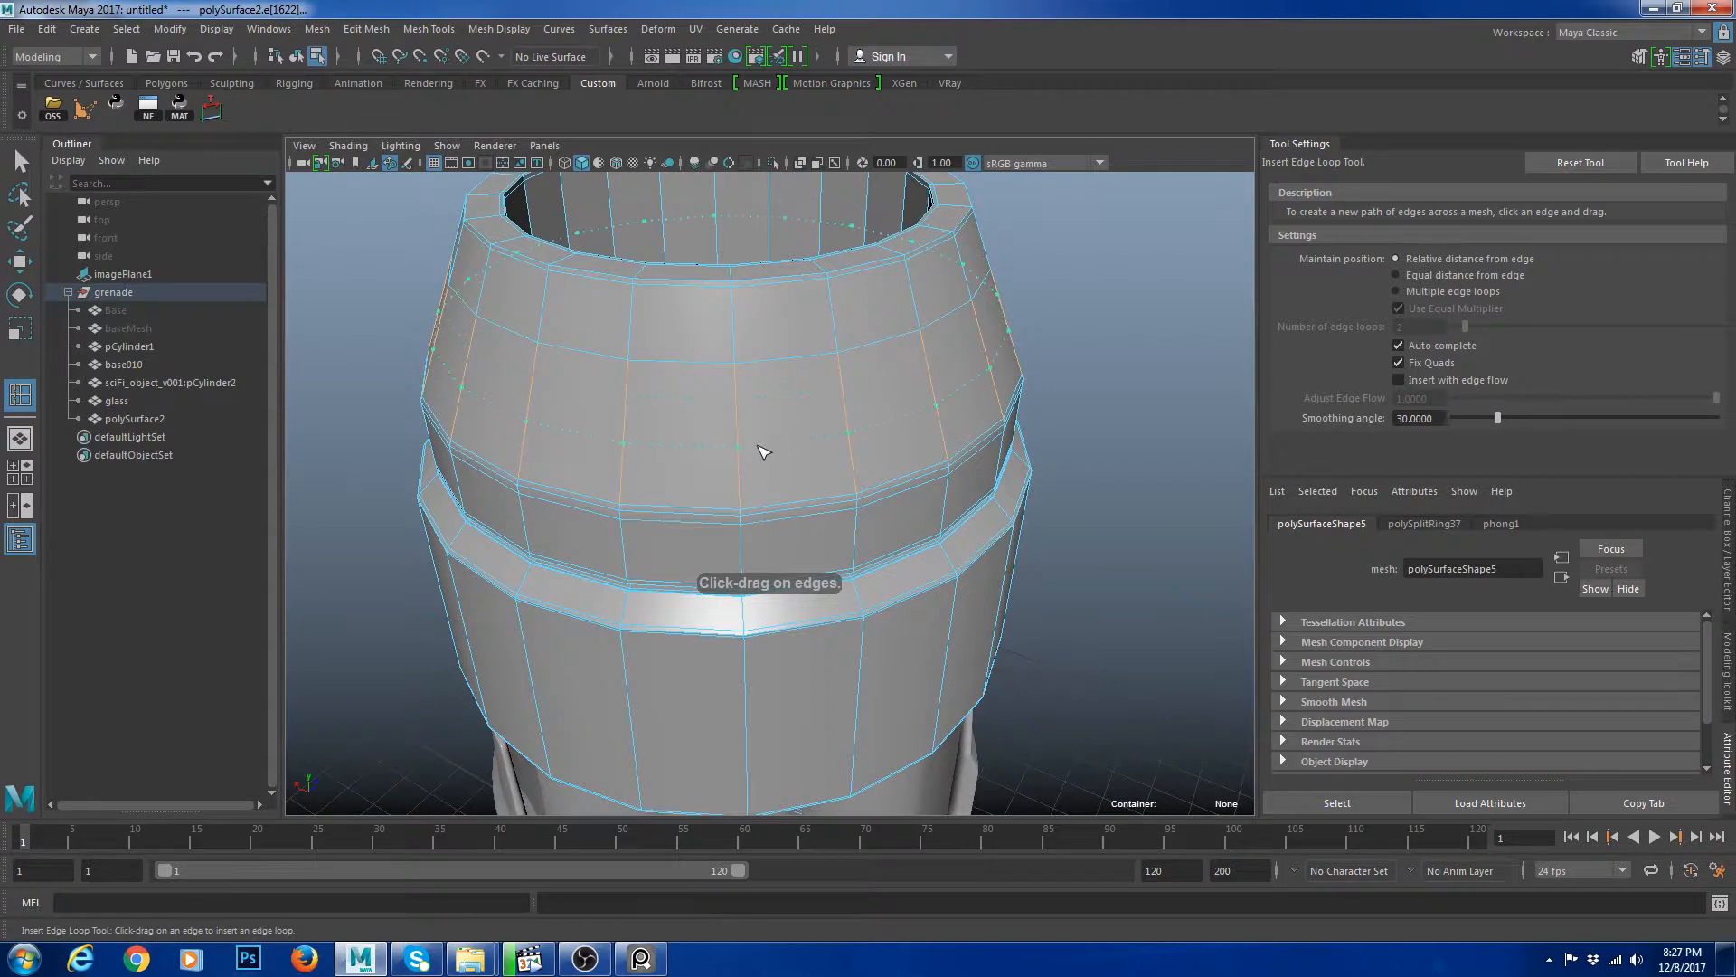
scroll(757, 407, up, 5)
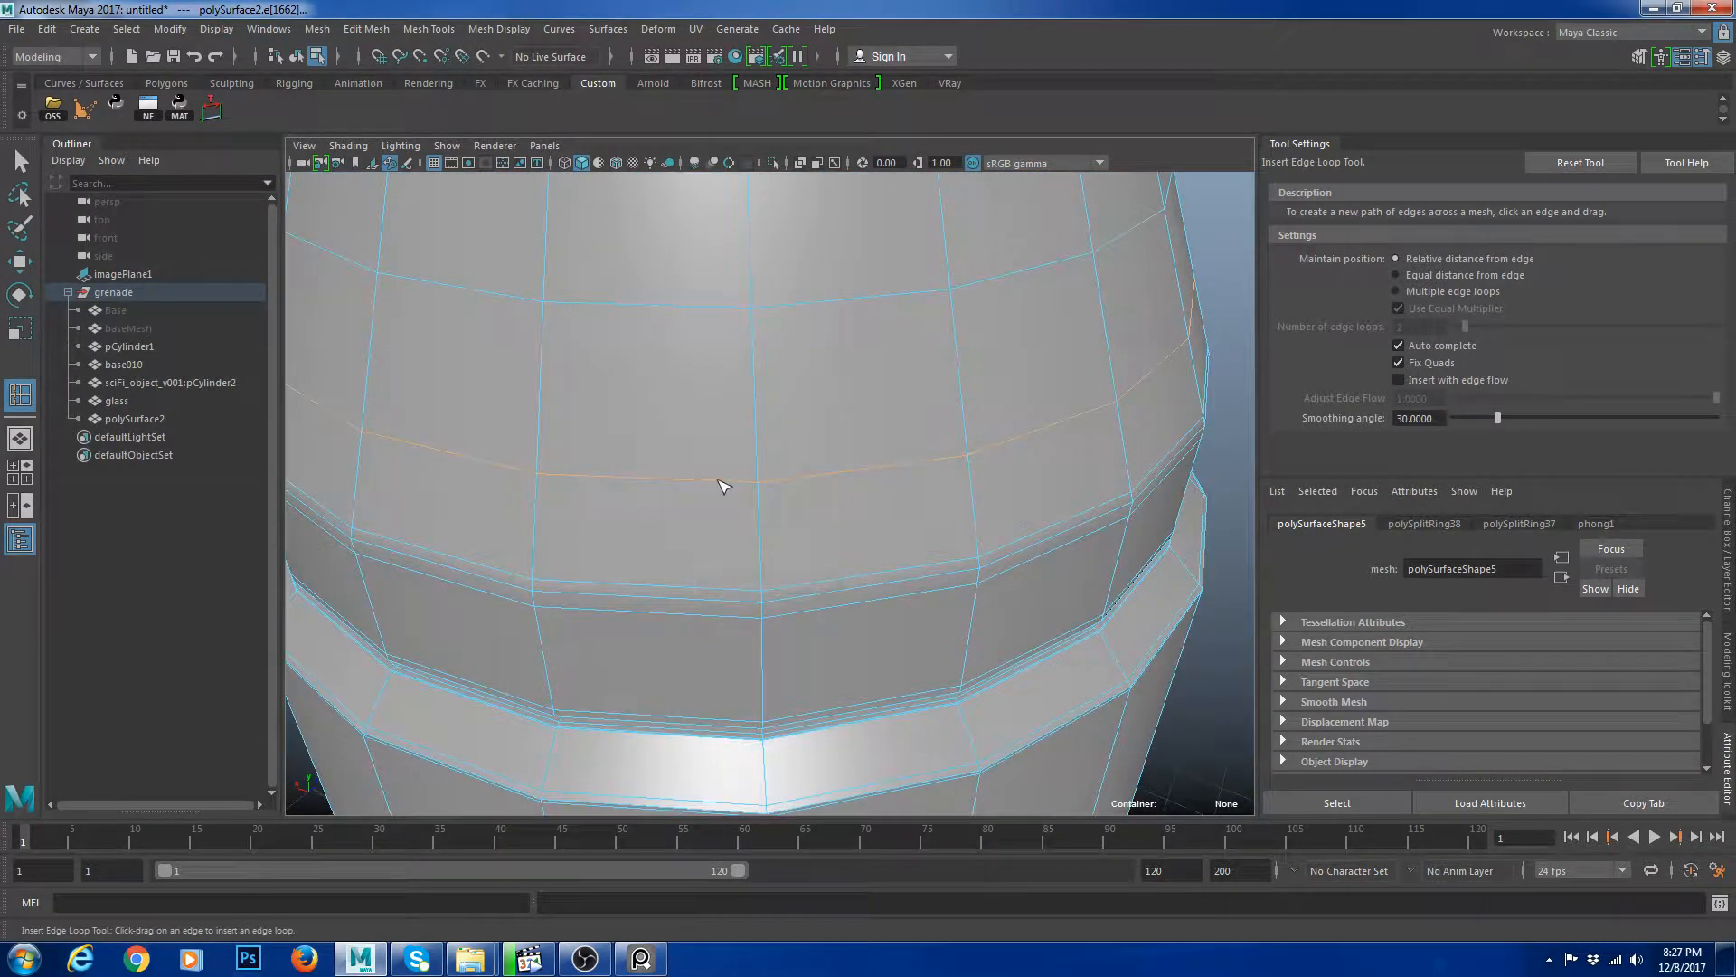
scroll(918, 438, down, 5)
scroll(882, 433, up, 5)
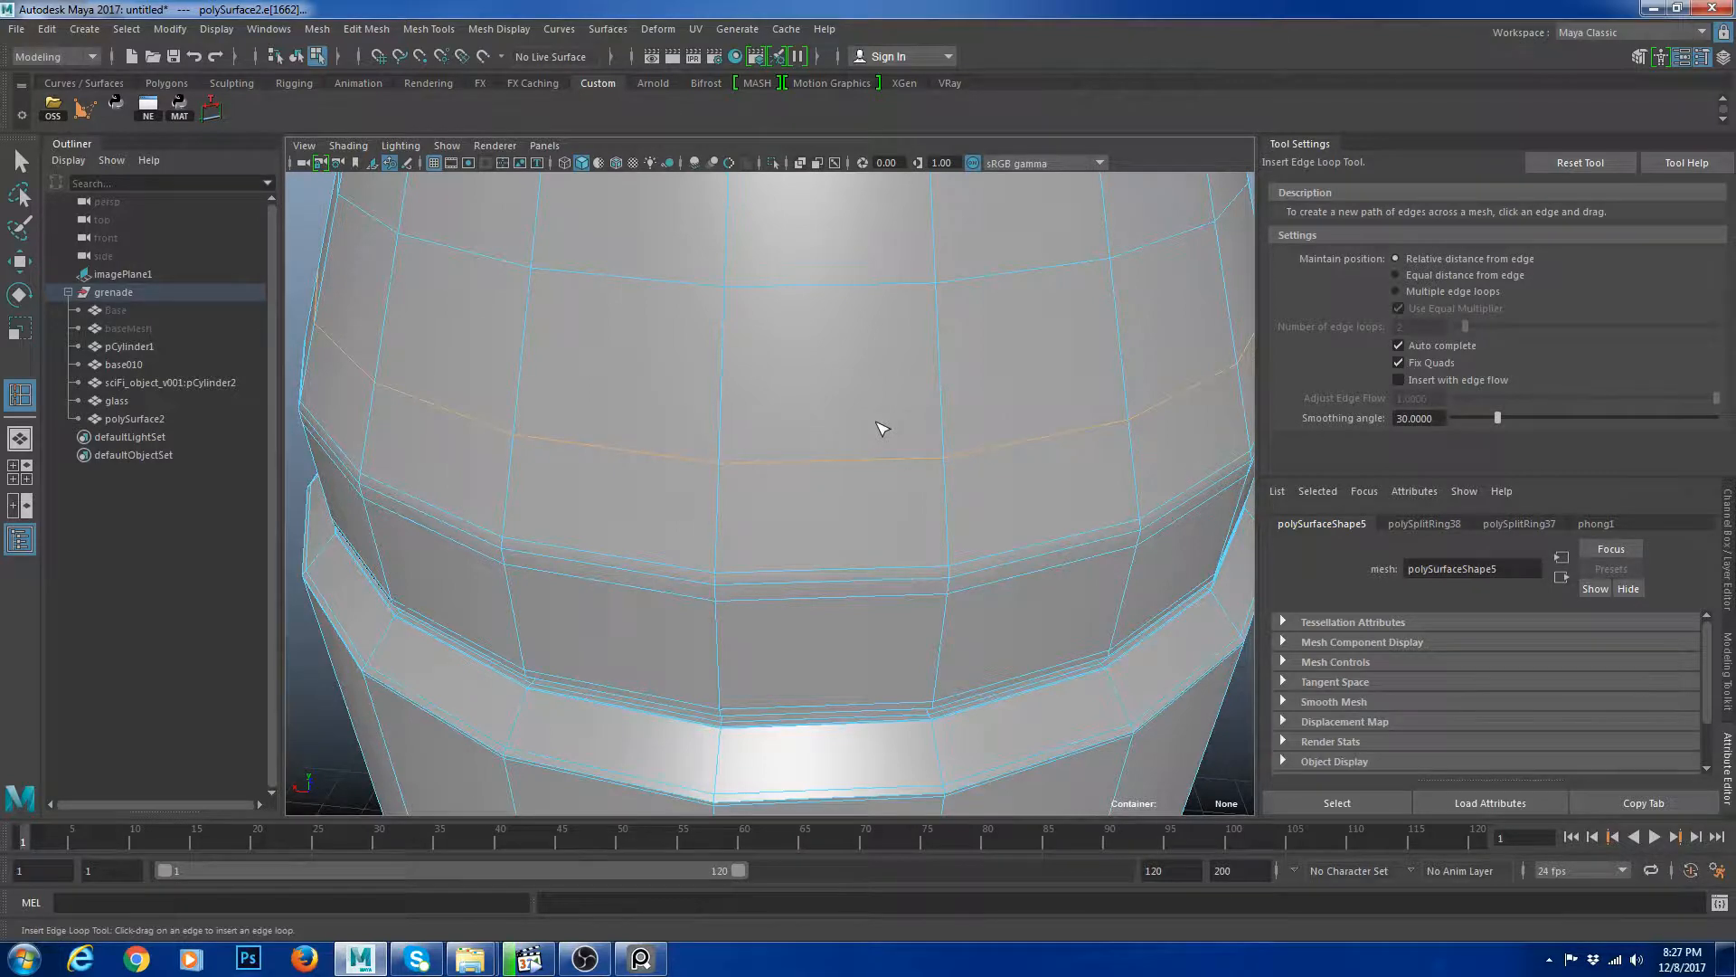
key(w)
key(F8)
Insert a supporting edge loop along the top rim of the cap.
scroll(983, 422, down, 5)
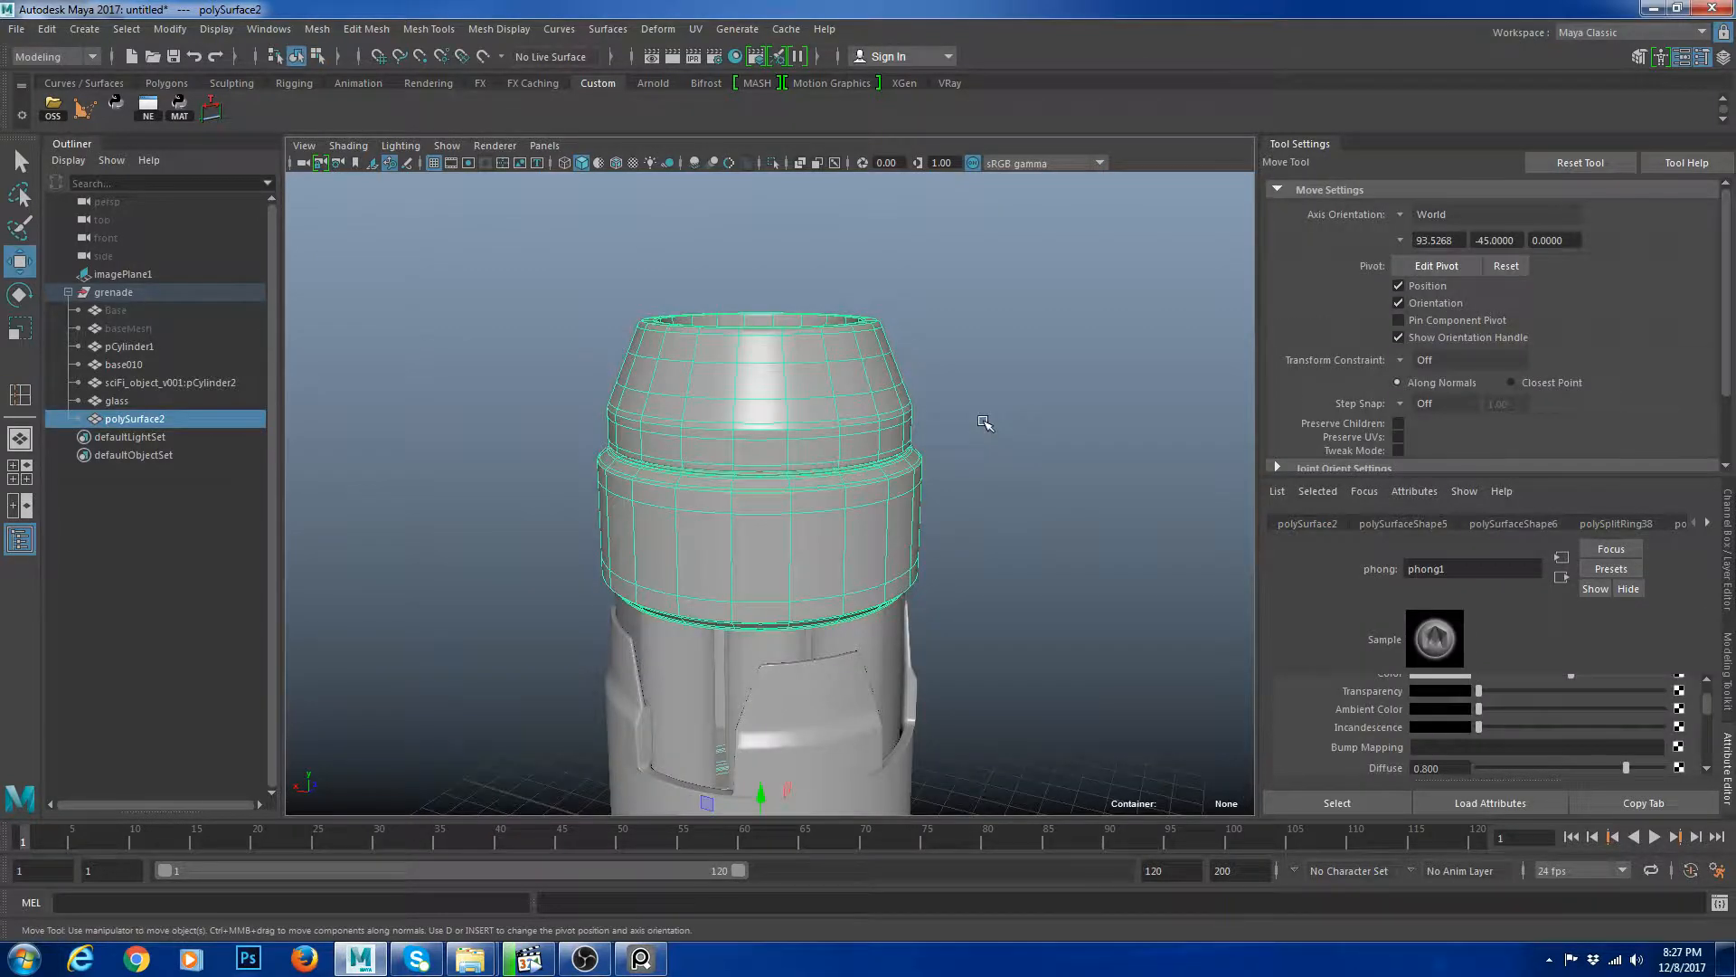
click(984, 423)
alt+drag(984, 422, 890, 443)
alt+right_drag(891, 443, 926, 468)
click(923, 467)
alt+drag(1040, 385, 1070, 411)
alt+middle_drag(1069, 411, 900, 443)
alt+right_drag(900, 444, 1033, 586)
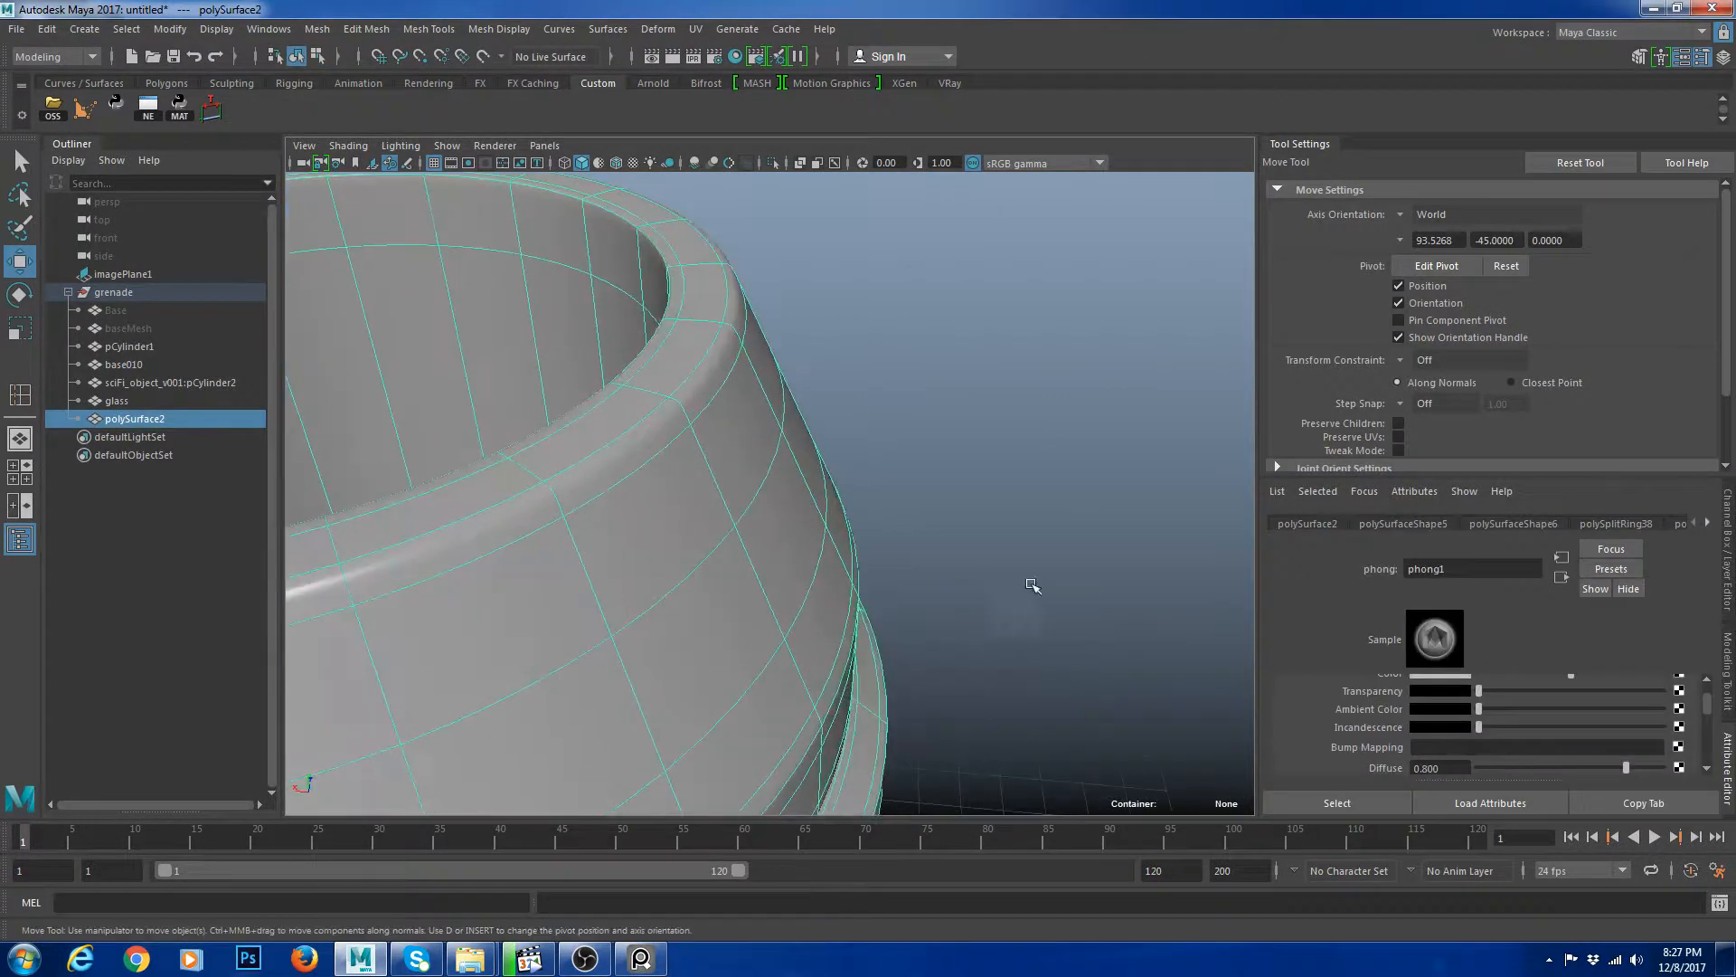
key(1)
alt+drag(814, 443, 756, 516)
alt+right_drag(756, 515, 865, 518)
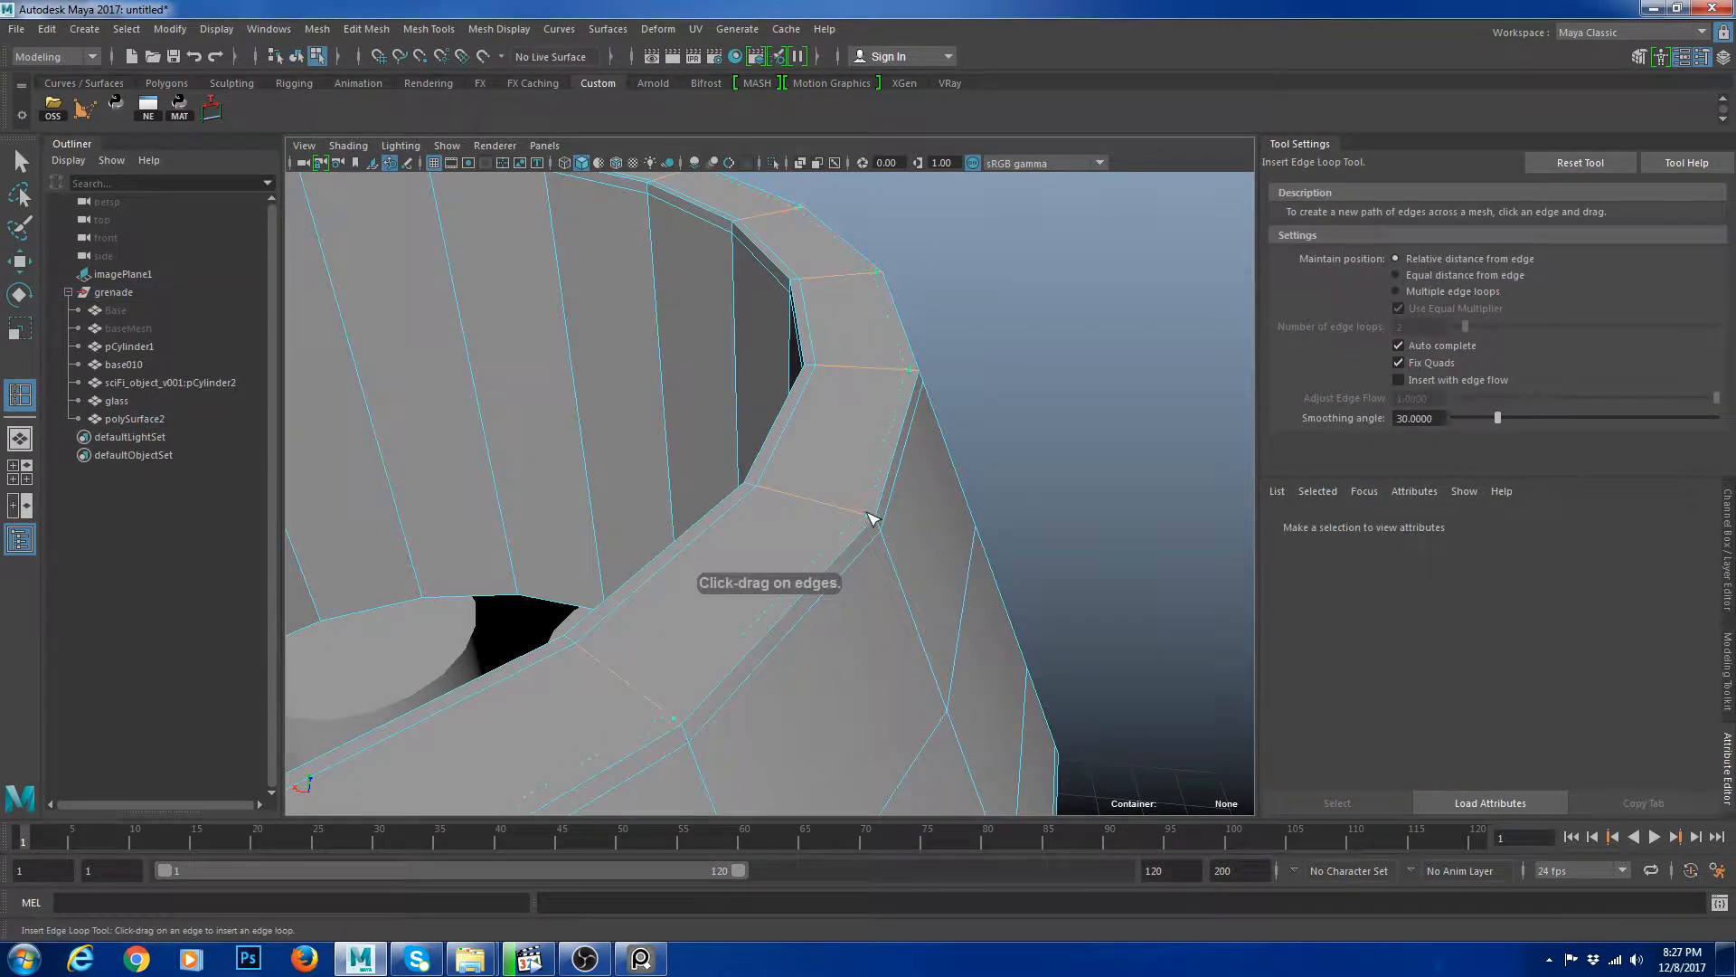
drag(867, 513, 873, 516)
key(w)
right_drag(855, 425, 878, 361)
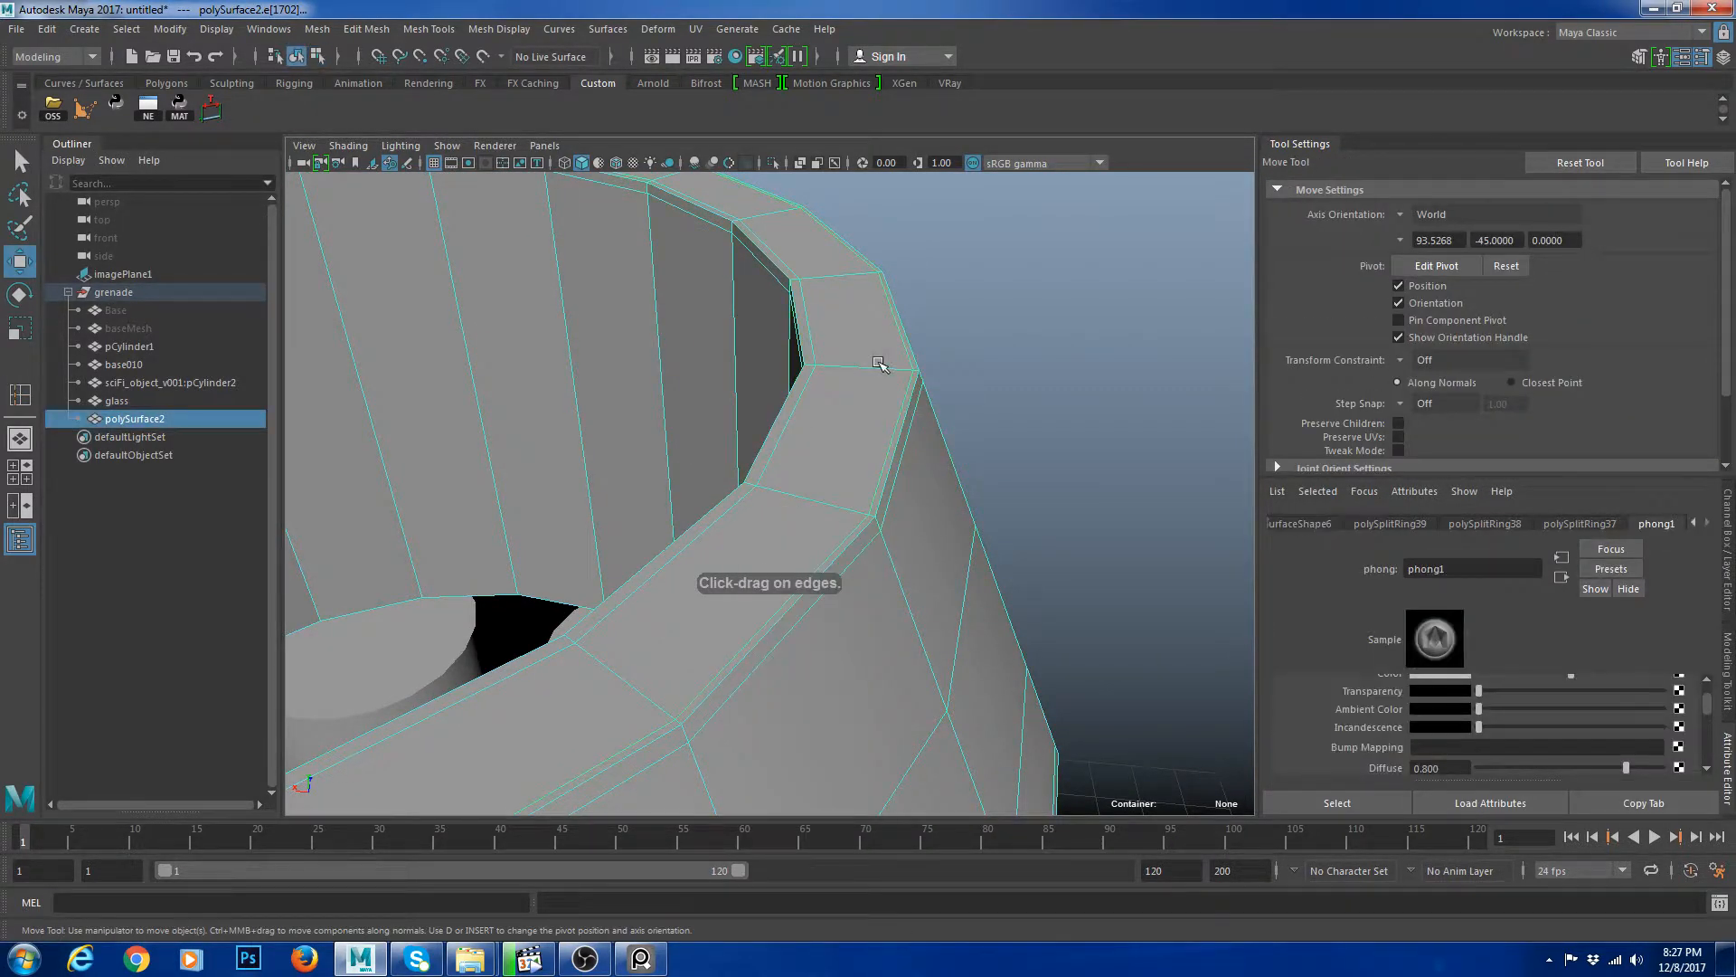
Select an edge loop on the cap's rim and delete it.
key(3)
click(1126, 423)
alt+right_drag(1126, 424, 889, 477)
click(731, 499)
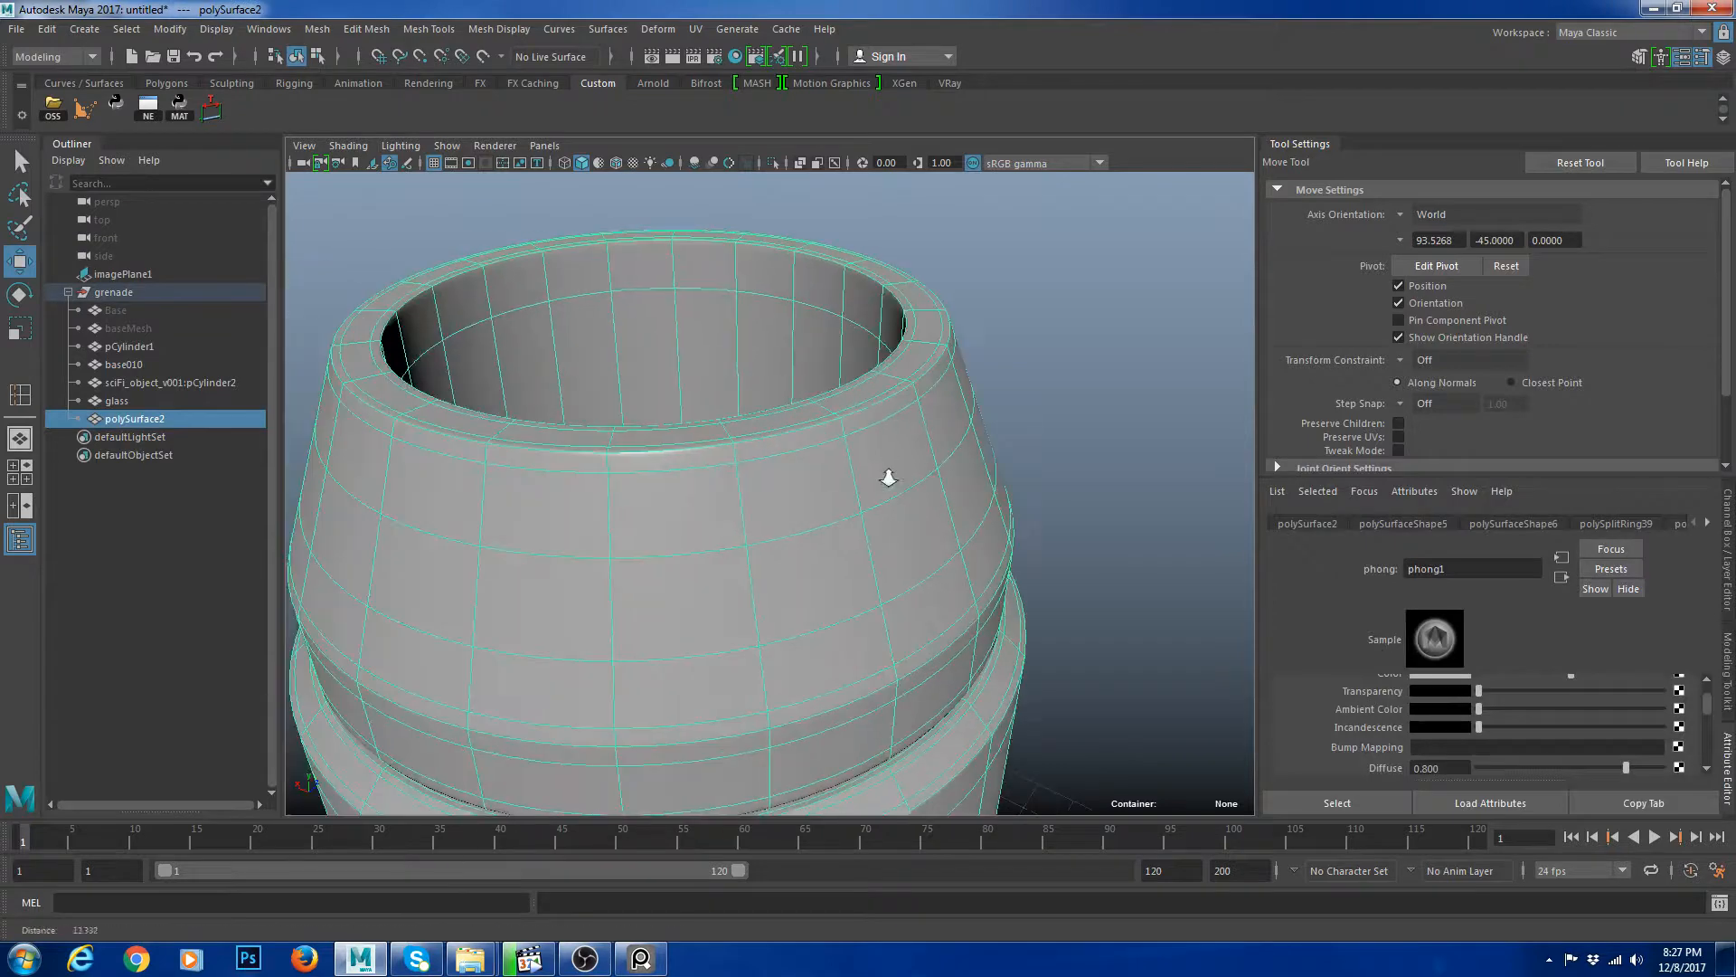
key(1)
right_drag(696, 456, 690, 440)
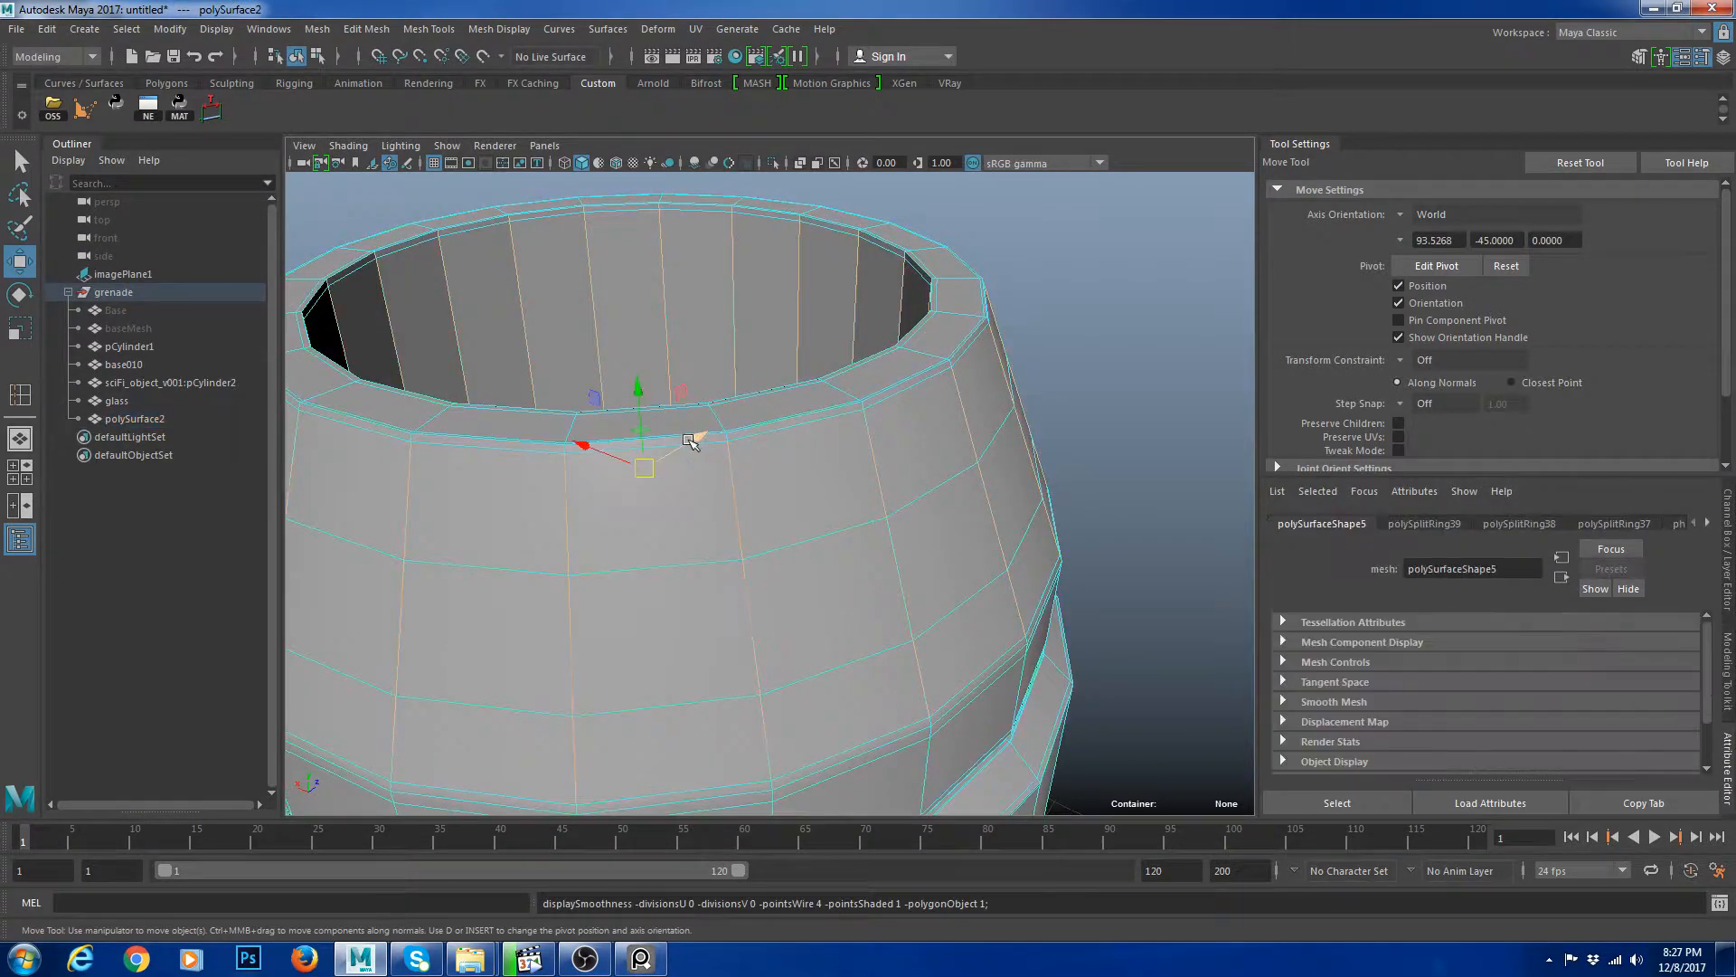
double_click(821, 425)
shift+right_drag(962, 392, 959, 439)
alt+drag(954, 429, 890, 482)
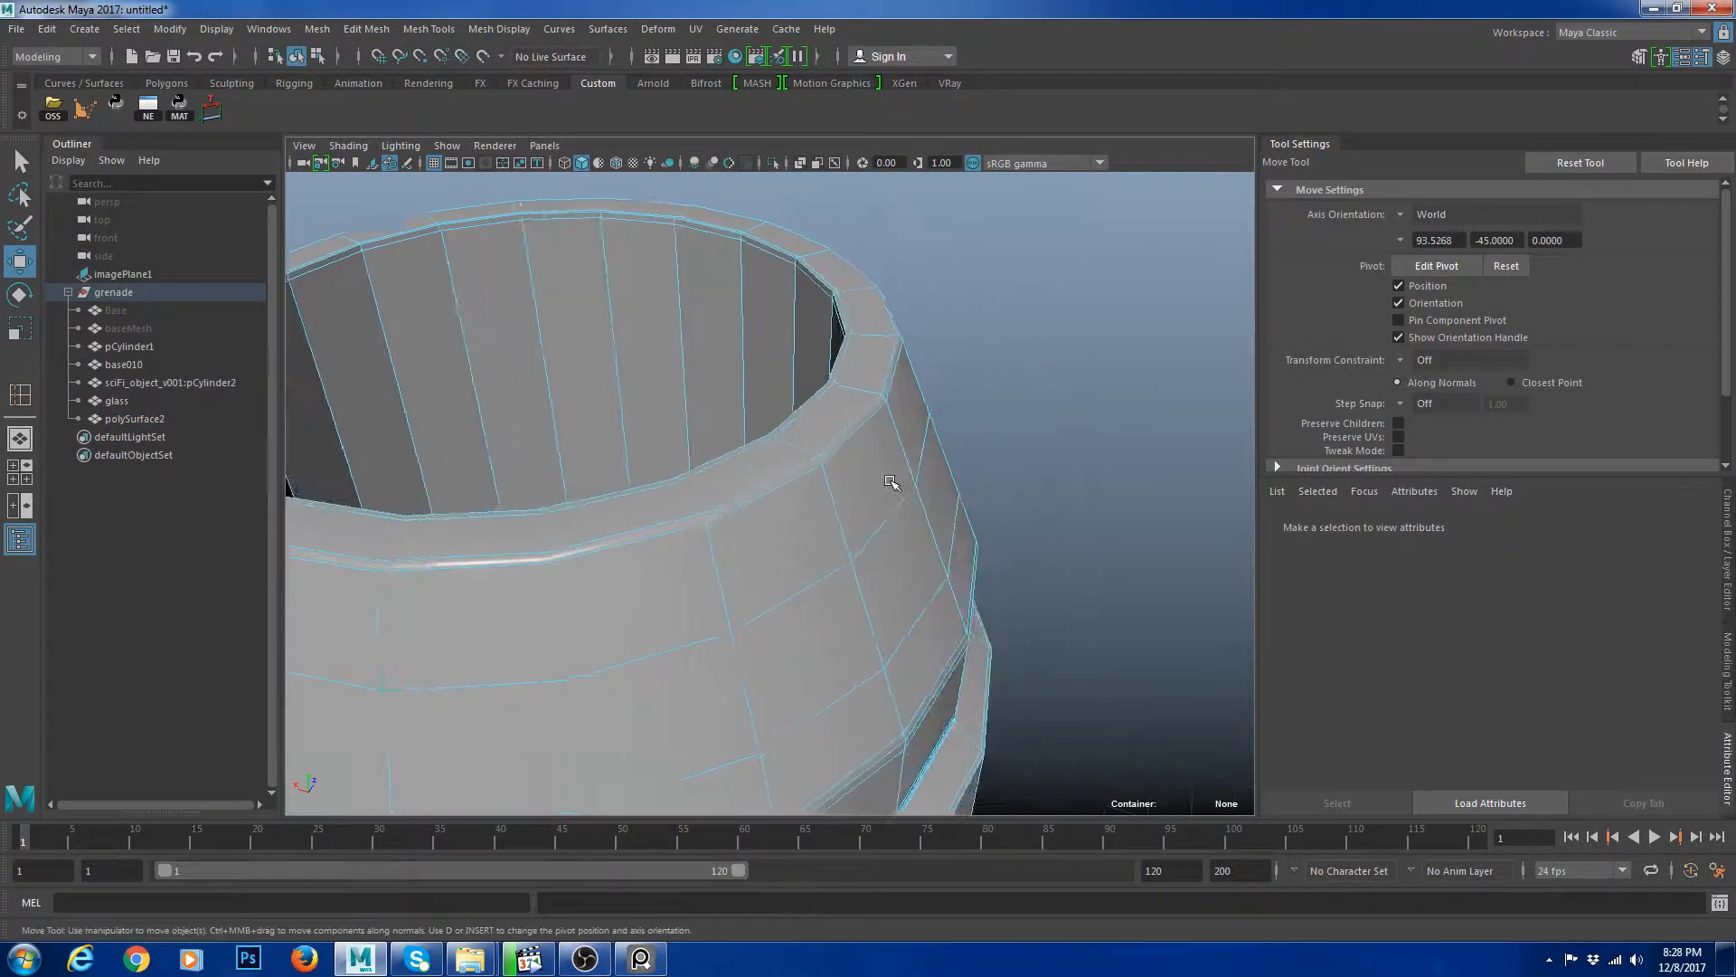
Insert new supporting edge loops along the cap's top rim.
scroll(891, 481, up, 5)
right_drag(895, 429, 890, 384)
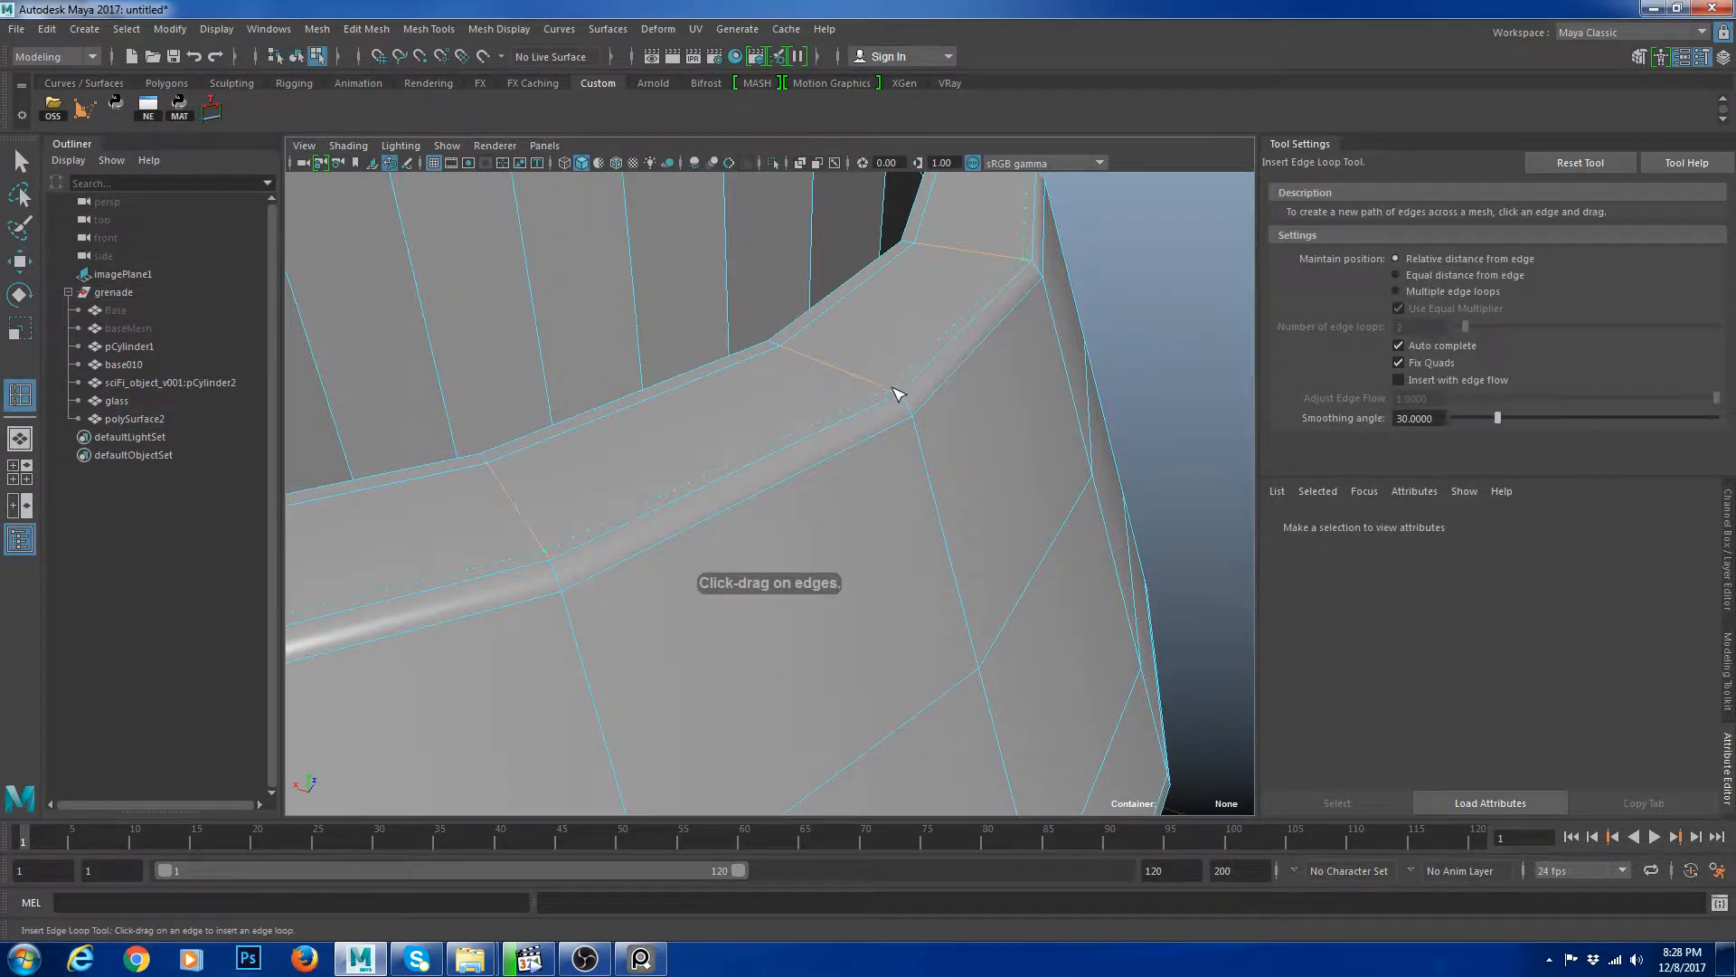
click(898, 394)
drag(918, 427, 917, 425)
key(w)
right_drag(923, 341, 964, 299)
scroll(1147, 268, down, 3)
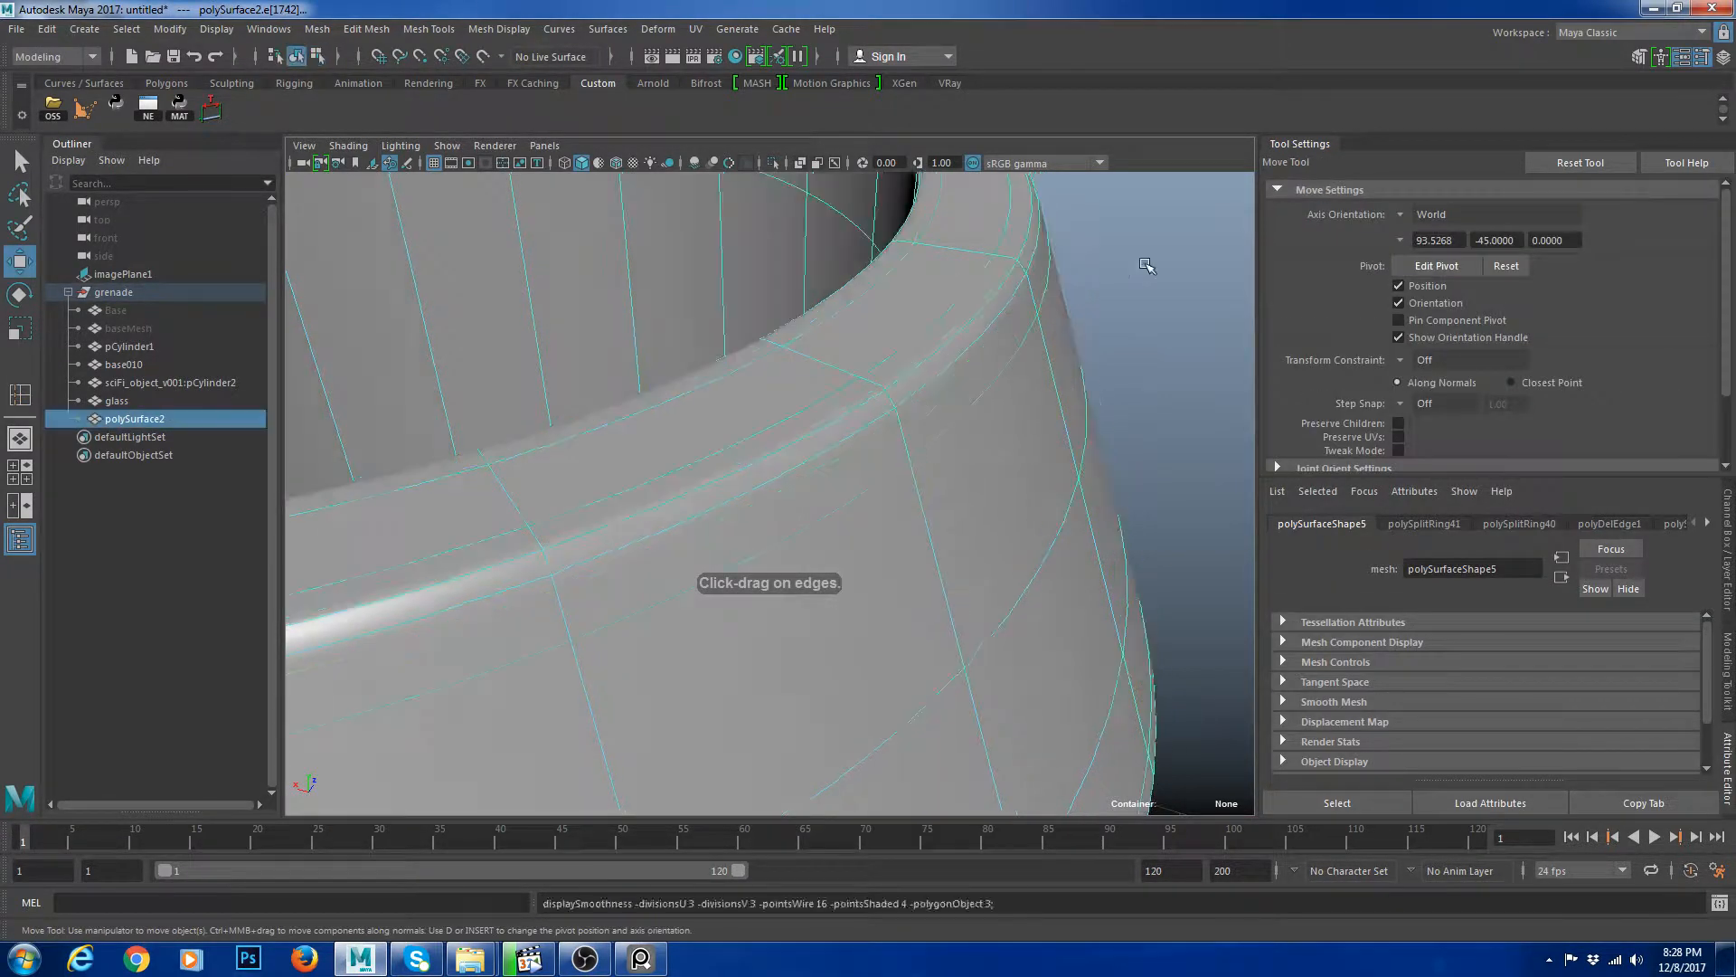
Delete an unwanted edge loop on the inner side of the cap's rim.
click(1146, 269)
scroll(1142, 380, down, 6)
alt+drag(1033, 479, 806, 465)
alt+right_drag(806, 465, 895, 492)
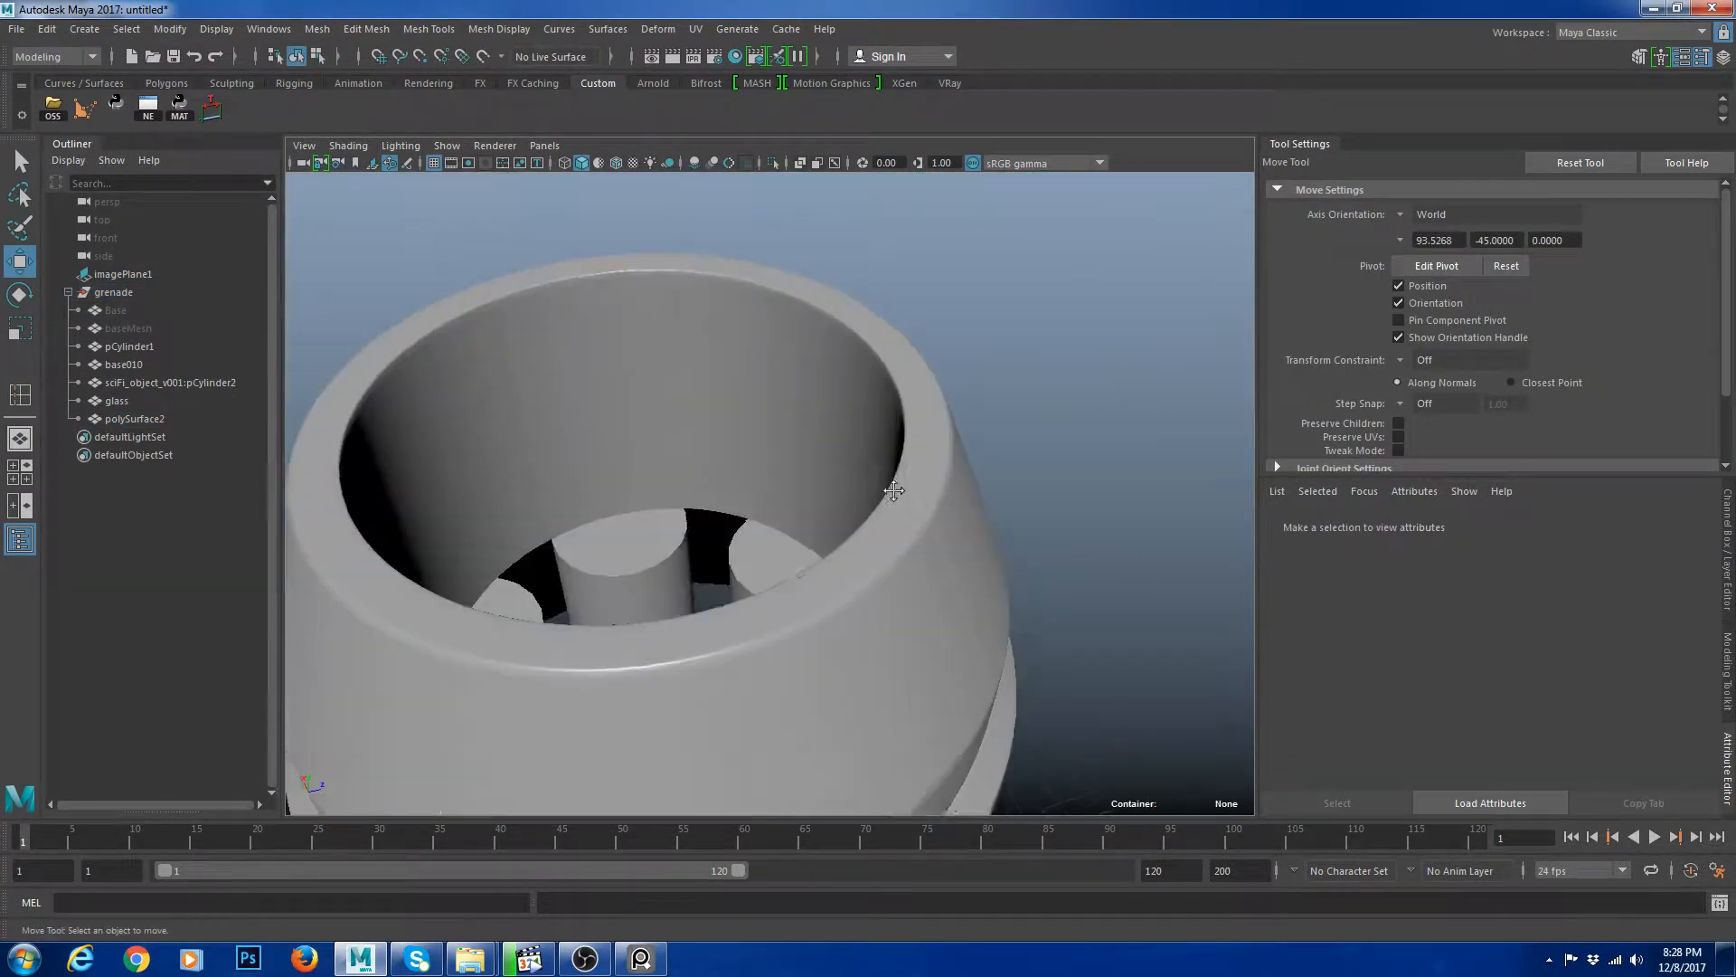
alt+drag(895, 492, 1007, 419)
click(1008, 418)
alt+right_drag(1007, 418, 1110, 555)
alt+middle_drag(1109, 554, 959, 592)
key(1)
mouse_move(969, 477)
right_down()
mouse_move(964, 421)
mouse_move(995, 485)
right_up()
click(881, 441)
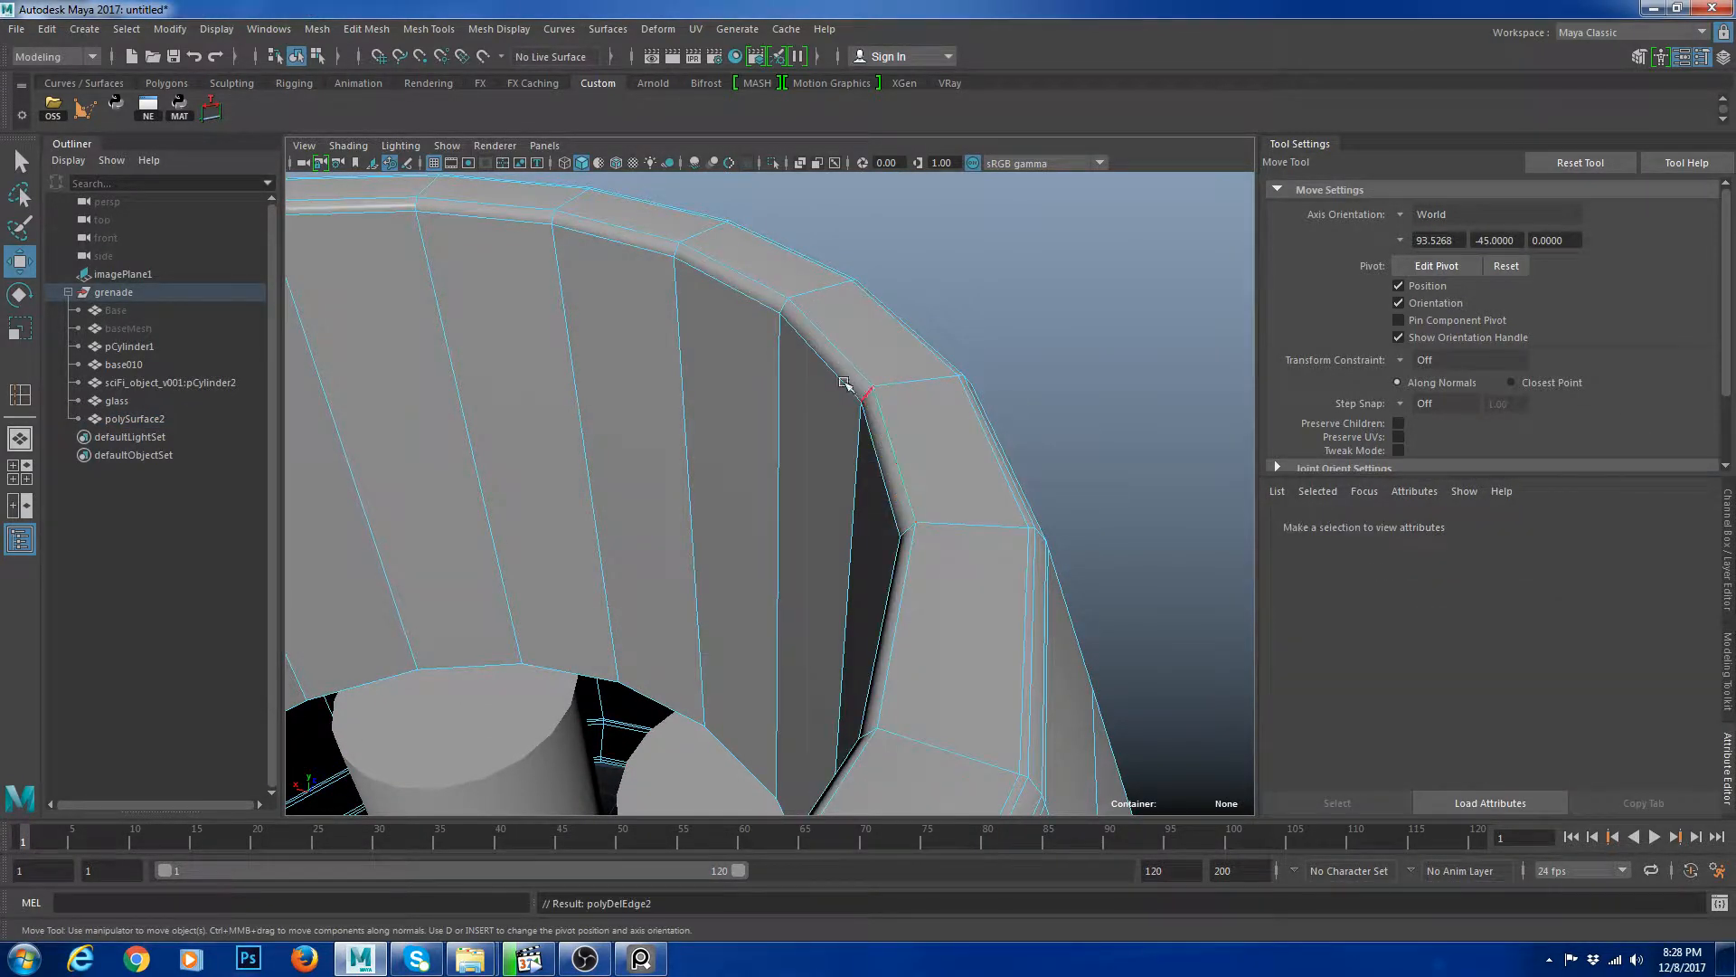
Insert supporting edge loops near the inner edge of the cap's rim.
right_drag(853, 380, 872, 357)
key(y)
drag(778, 329, 805, 304)
key(w)
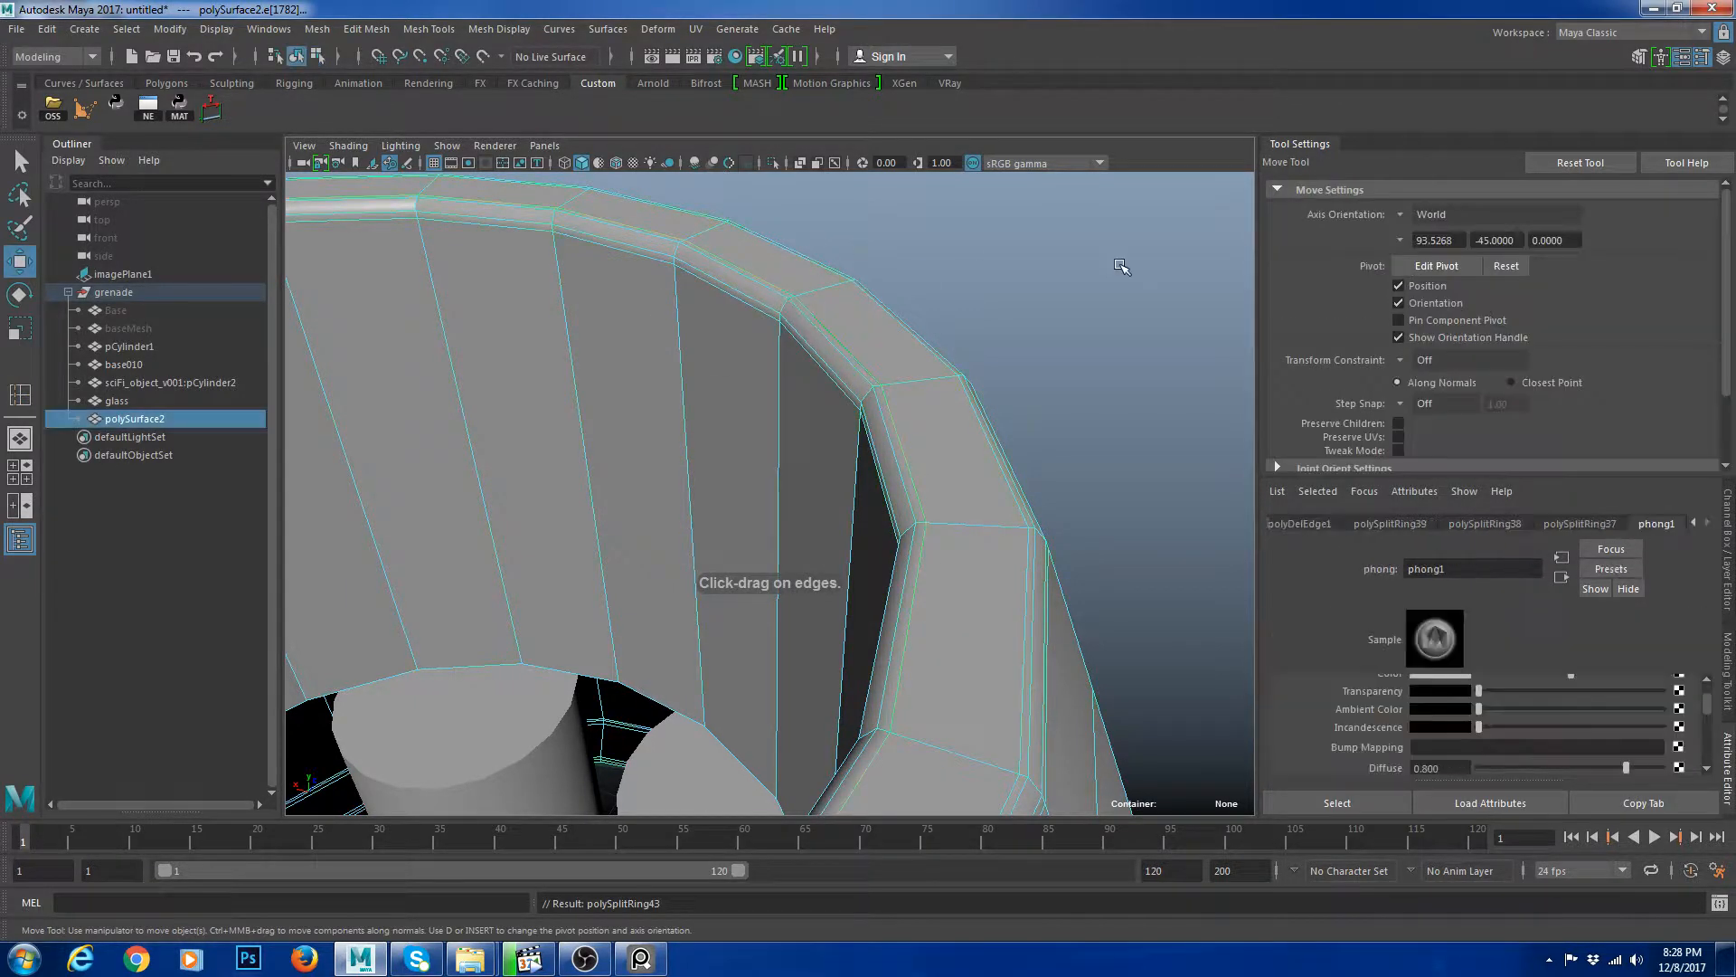
Inspect the smoothed grenade from various angles.
key(3)
click(1124, 263)
alt+right_drag(1121, 271, 1055, 392)
alt+drag(1055, 392, 976, 389)
click(853, 446)
alt+right_drag(1058, 361, 1000, 415)
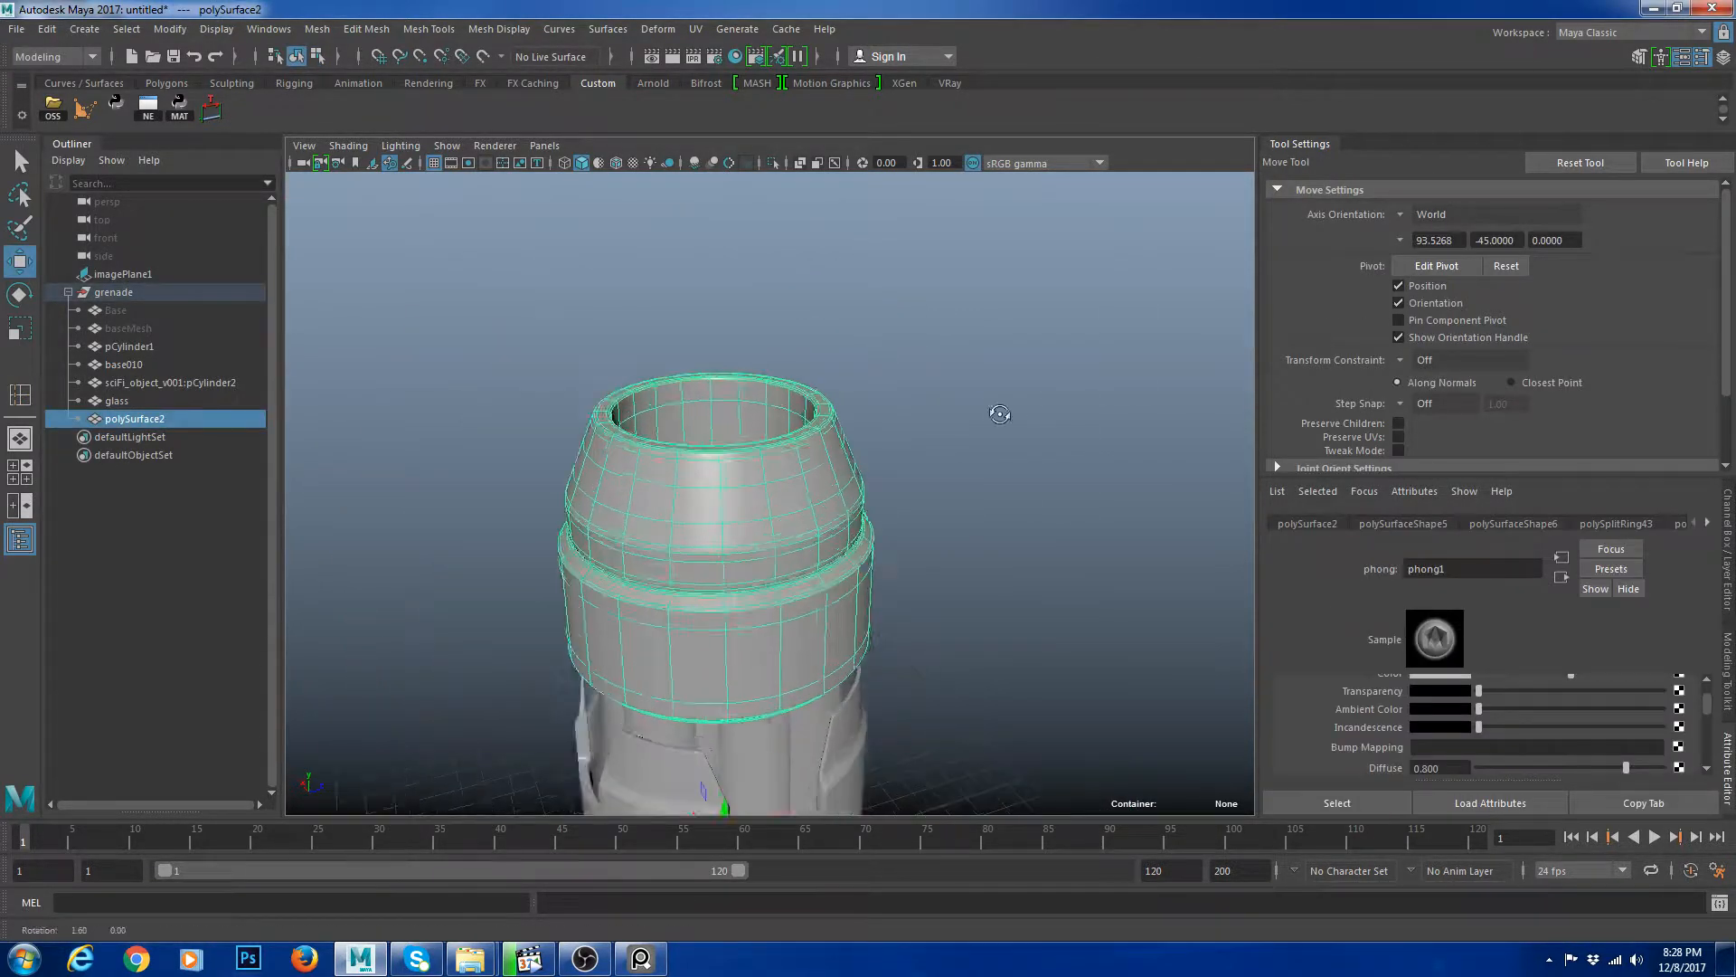
alt+drag(1000, 415, 990, 340)
click(933, 533)
alt+middle_drag(937, 547, 1004, 339)
alt+drag(1017, 364, 982, 507)
click(976, 389)
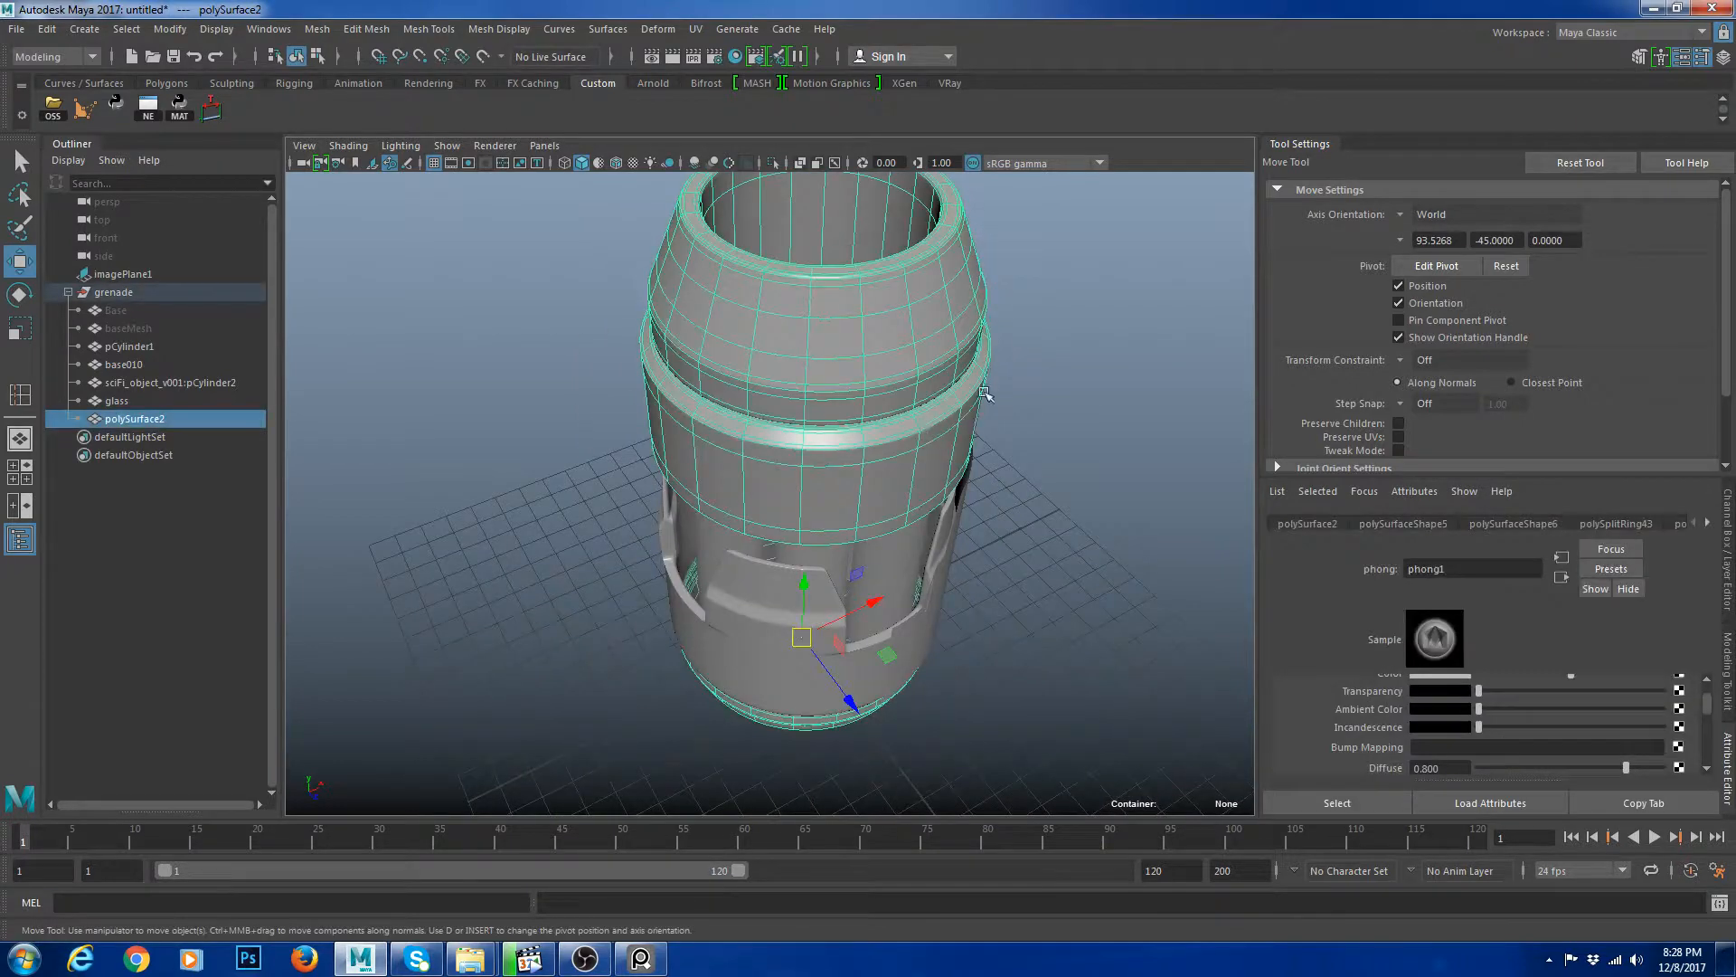
alt+drag(984, 389, 957, 227)
alt+middle_drag(957, 504, 936, 307)
alt+drag(928, 429, 936, 543)
click(965, 481)
click(915, 515)
alt+middle_drag(936, 542, 914, 356)
alt+right_drag(914, 357, 940, 553)
click(939, 552)
alt+right_drag(810, 508, 860, 507)
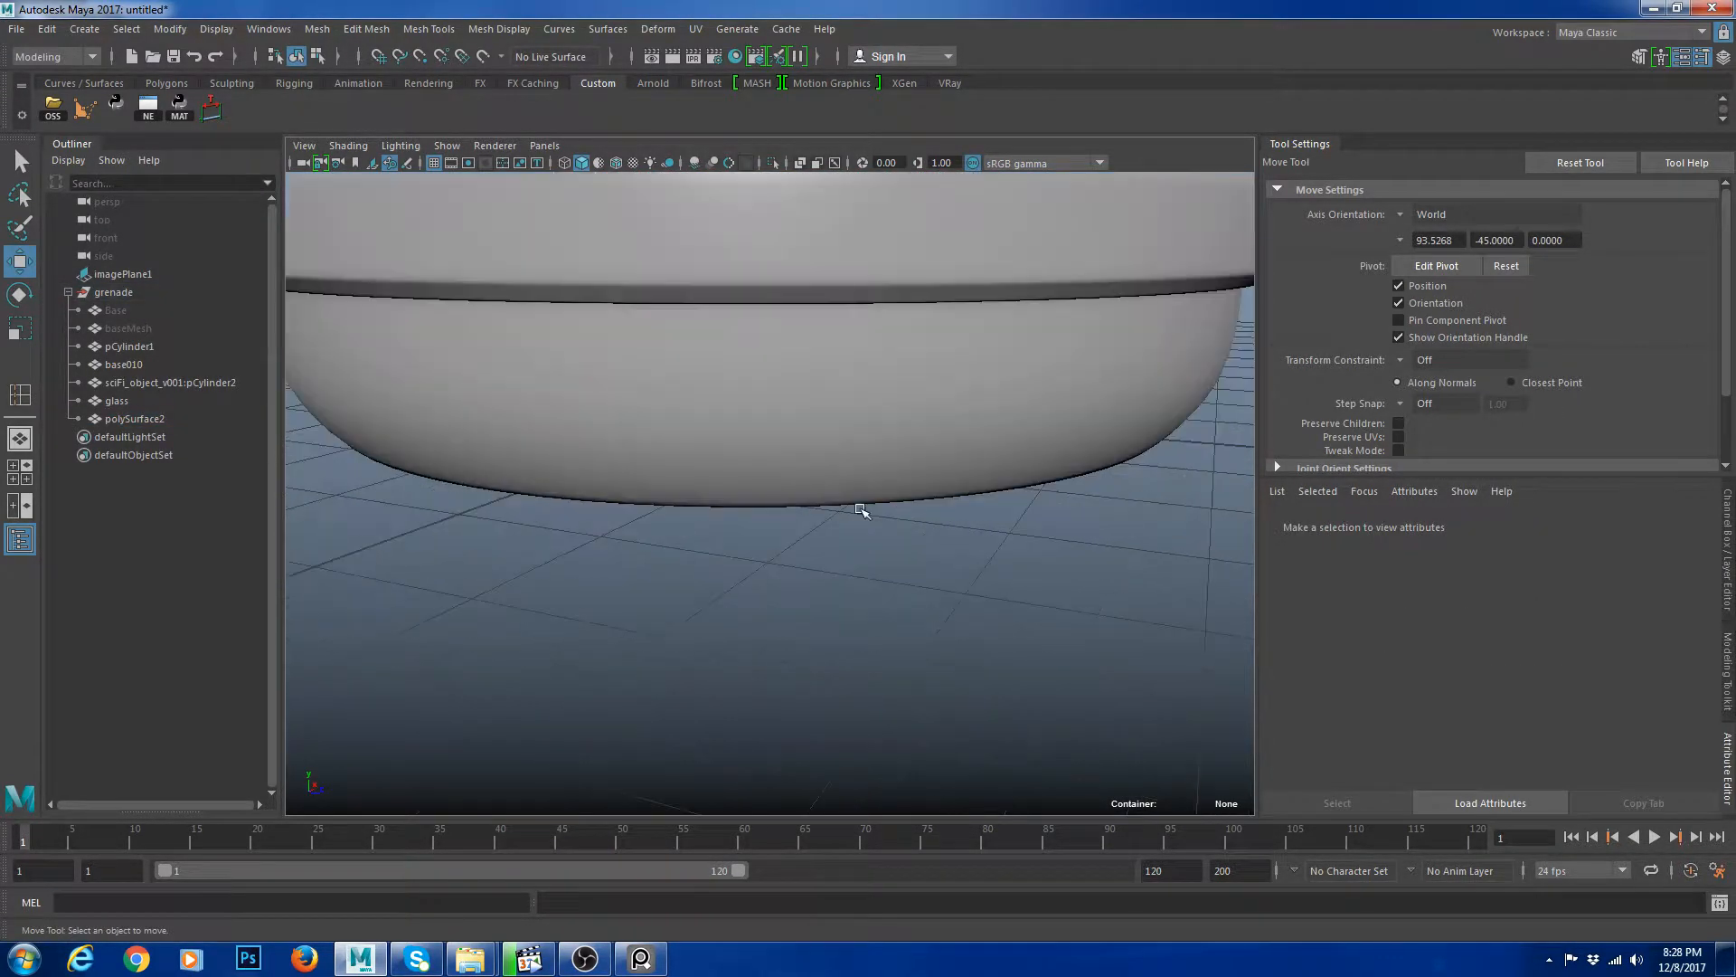
Insert a supporting edge loop near the lower edge of the bottom cap mesh.
click(880, 476)
key(1)
key(g)
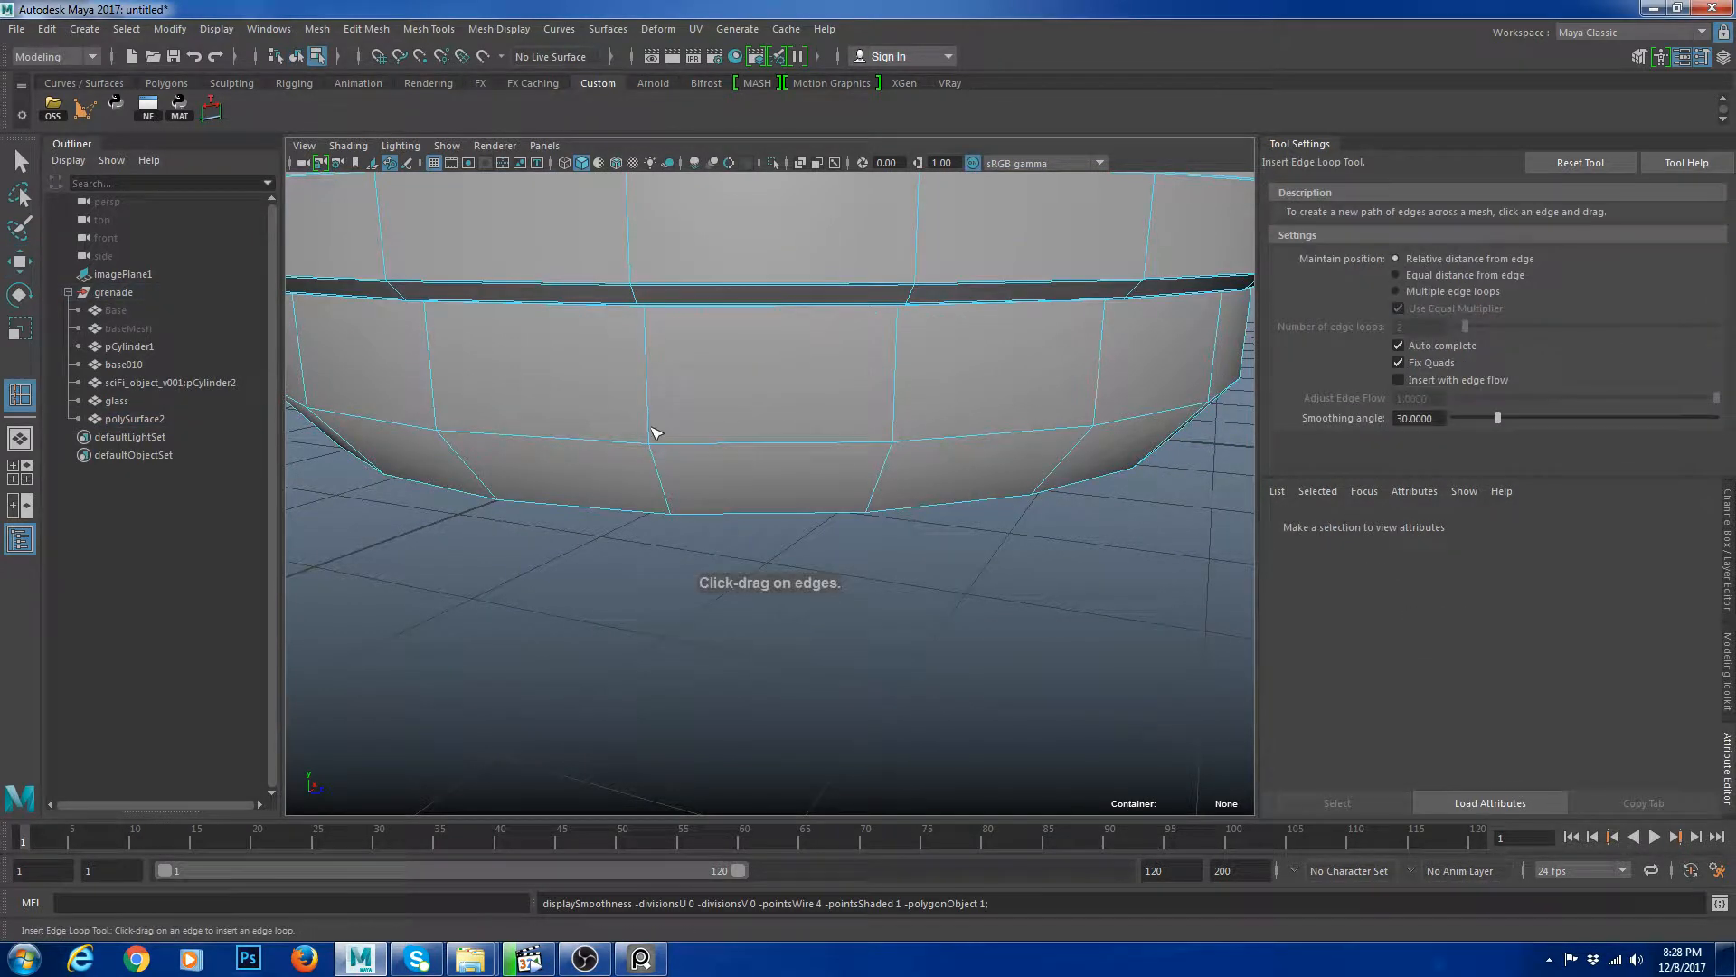
drag(649, 438, 649, 441)
alt+drag(778, 464, 721, 442)
alt+right_drag(721, 443, 758, 449)
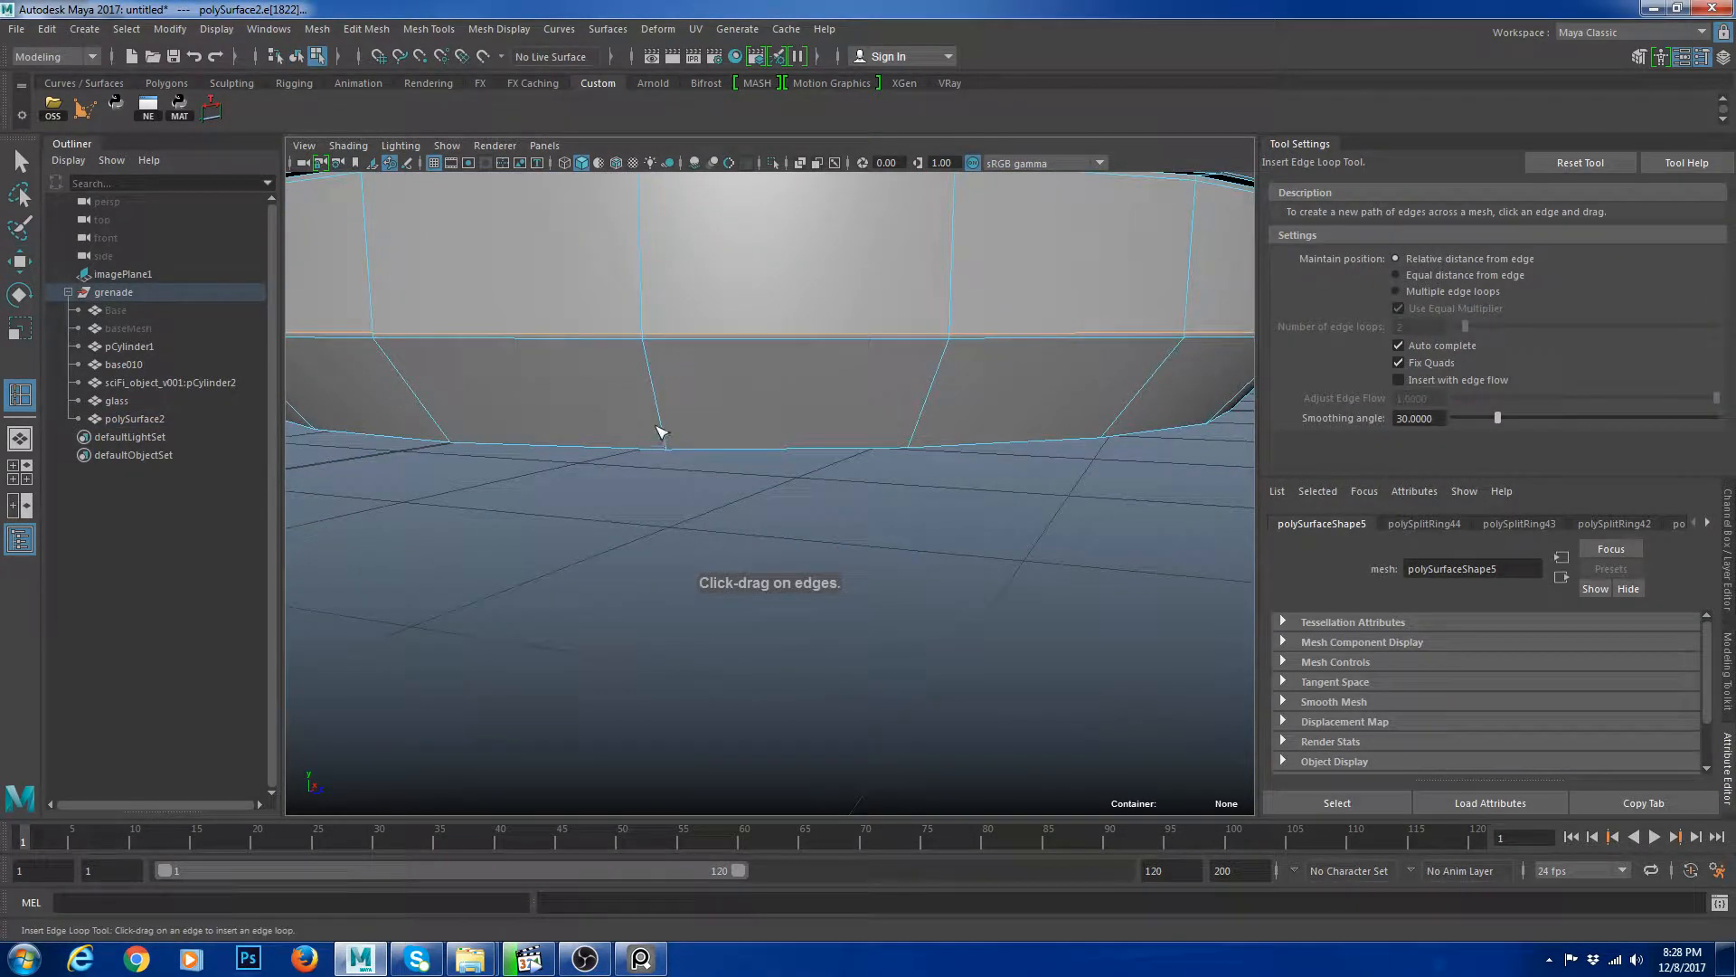
drag(664, 442, 666, 444)
key(w)
right_drag(852, 313, 905, 267)
Inspect the smoothed bottom of the grenade.
key(3)
click(976, 535)
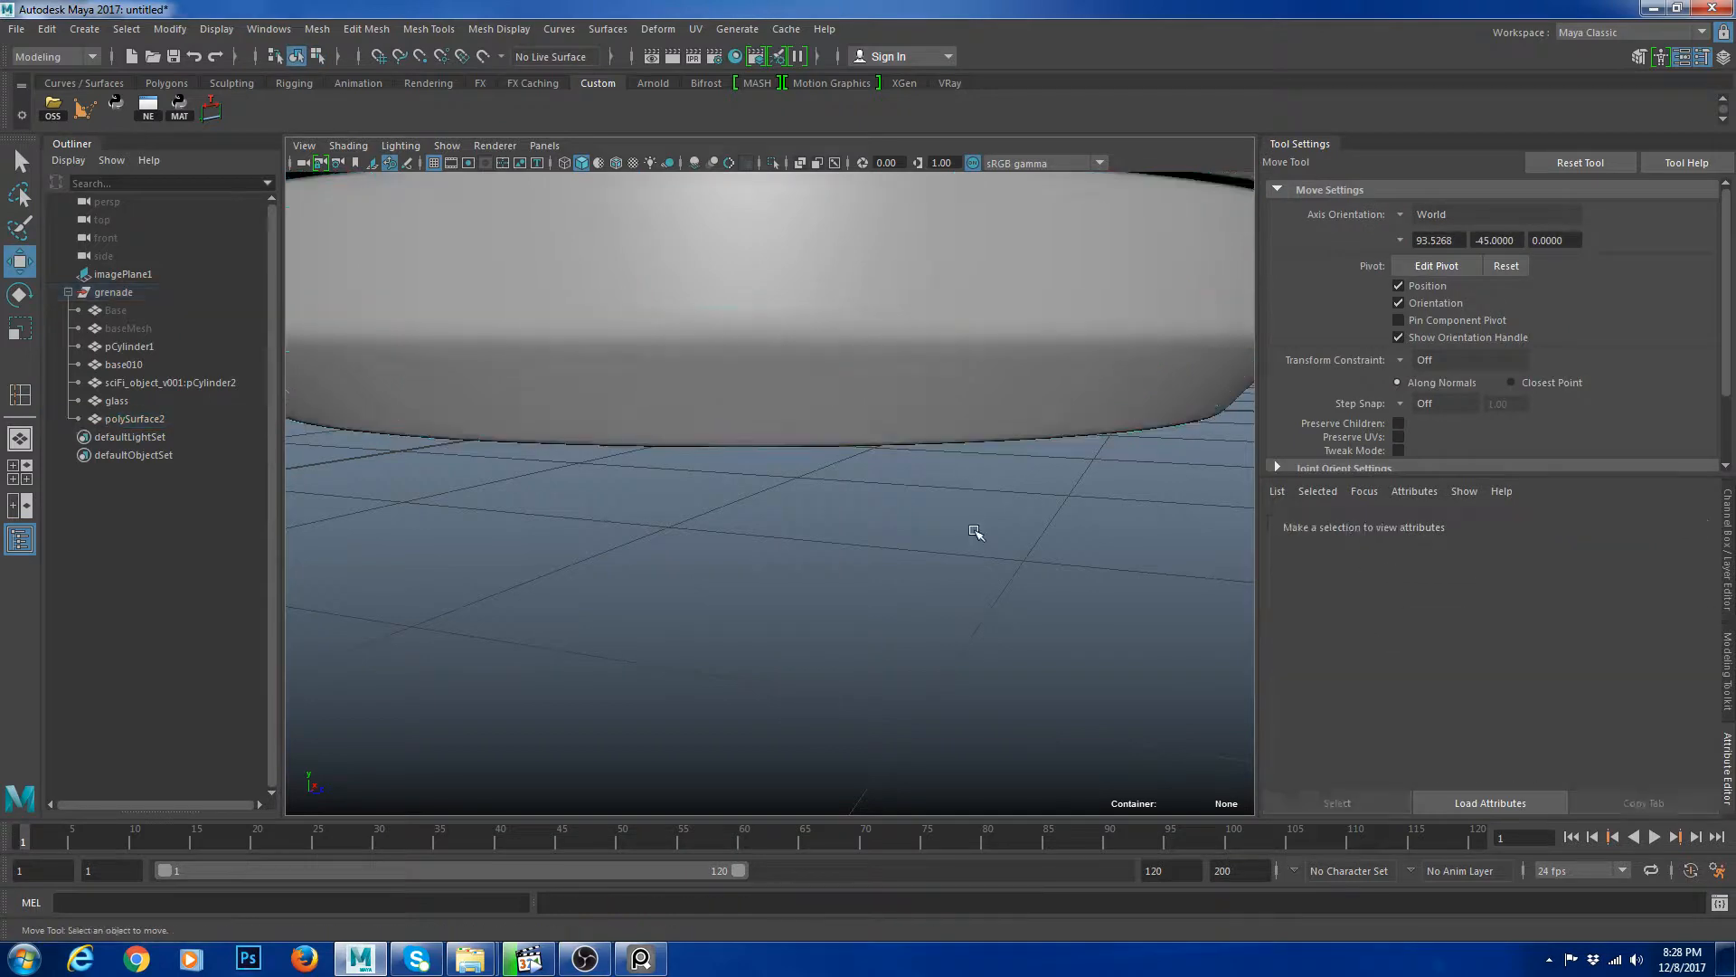
alt+right_drag(977, 534, 889, 520)
alt+drag(889, 520, 846, 448)
click(845, 453)
alt+right_drag(845, 452, 891, 543)
alt+drag(891, 542, 857, 595)
click(857, 595)
alt+drag(854, 483, 851, 524)
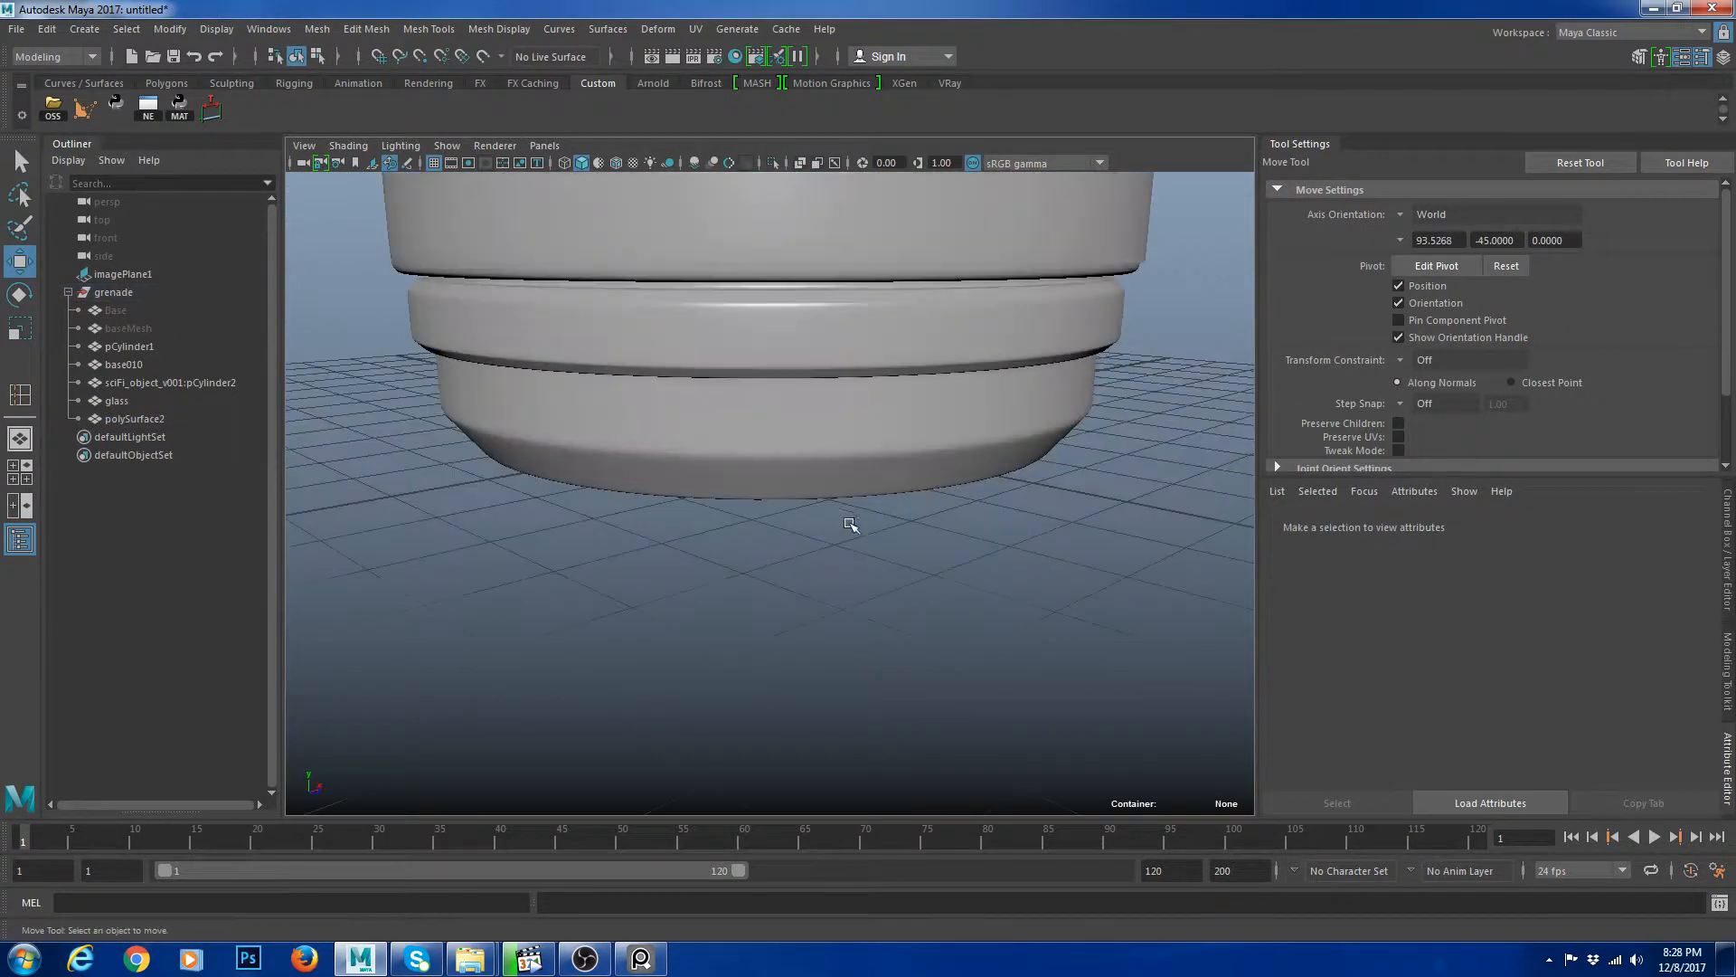
Examine the bottom cap mesh in low-resolution view from several angles.
click(914, 466)
alt+right_drag(932, 466, 857, 448)
key(1)
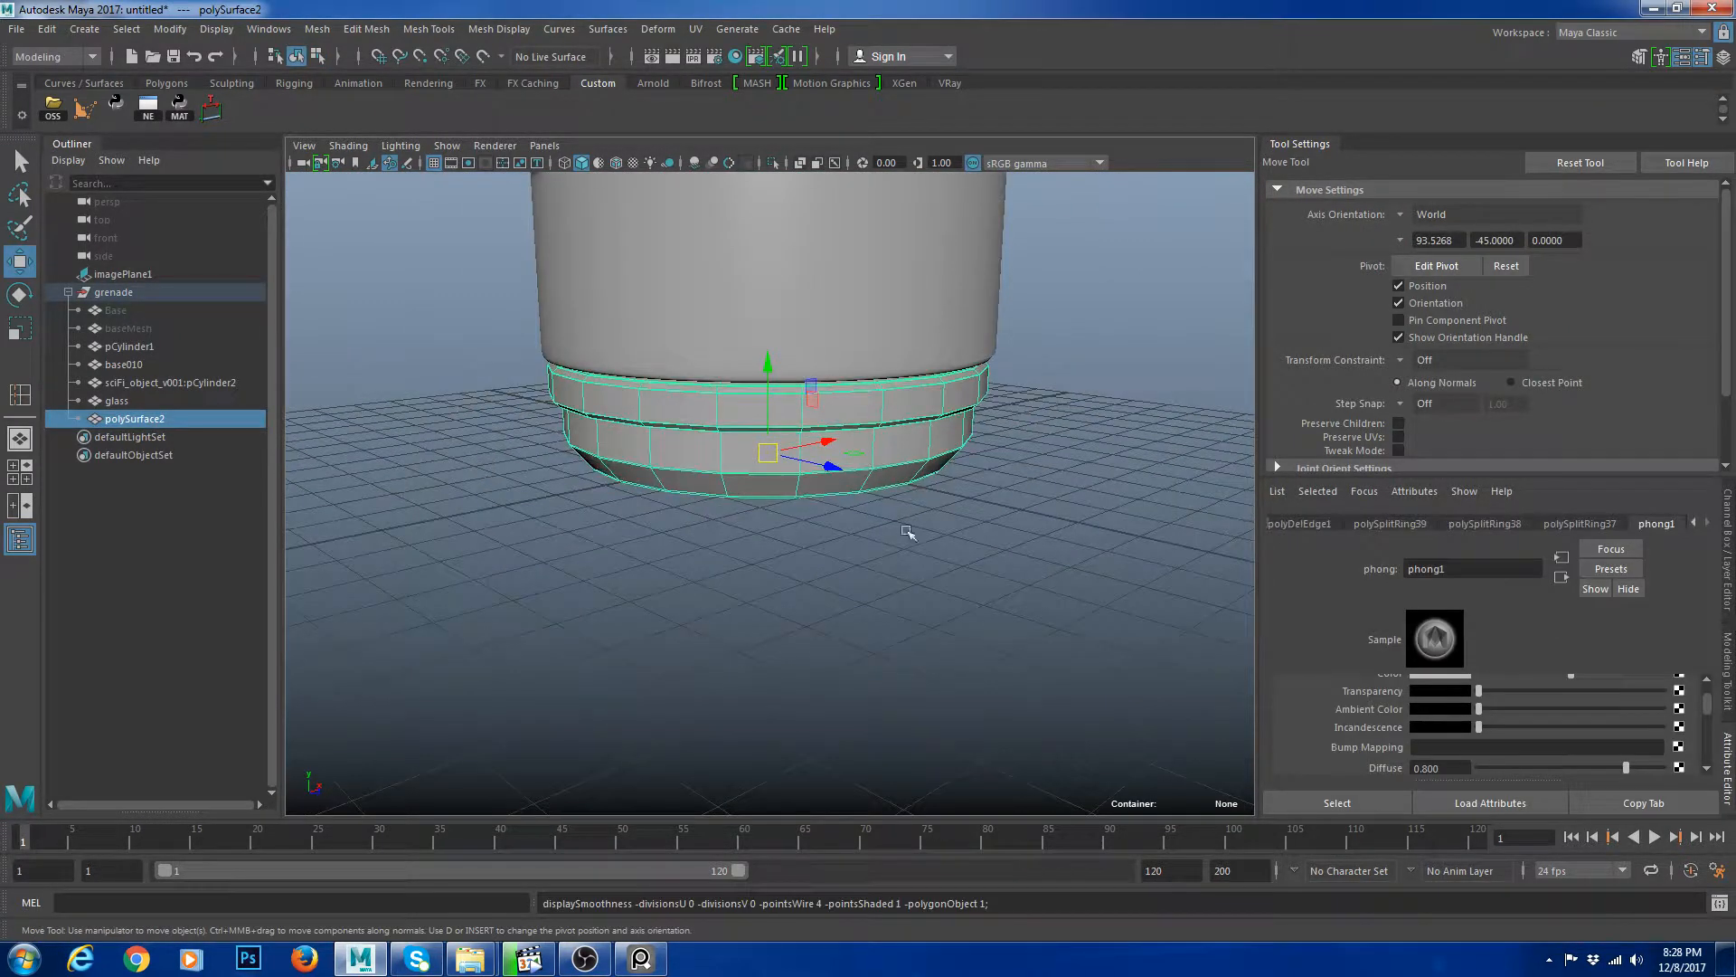
alt+drag(850, 527, 674, 525)
alt+right_drag(674, 525, 543, 508)
alt+drag(542, 508, 547, 538)
click(977, 462)
alt+middle_drag(976, 463, 973, 537)
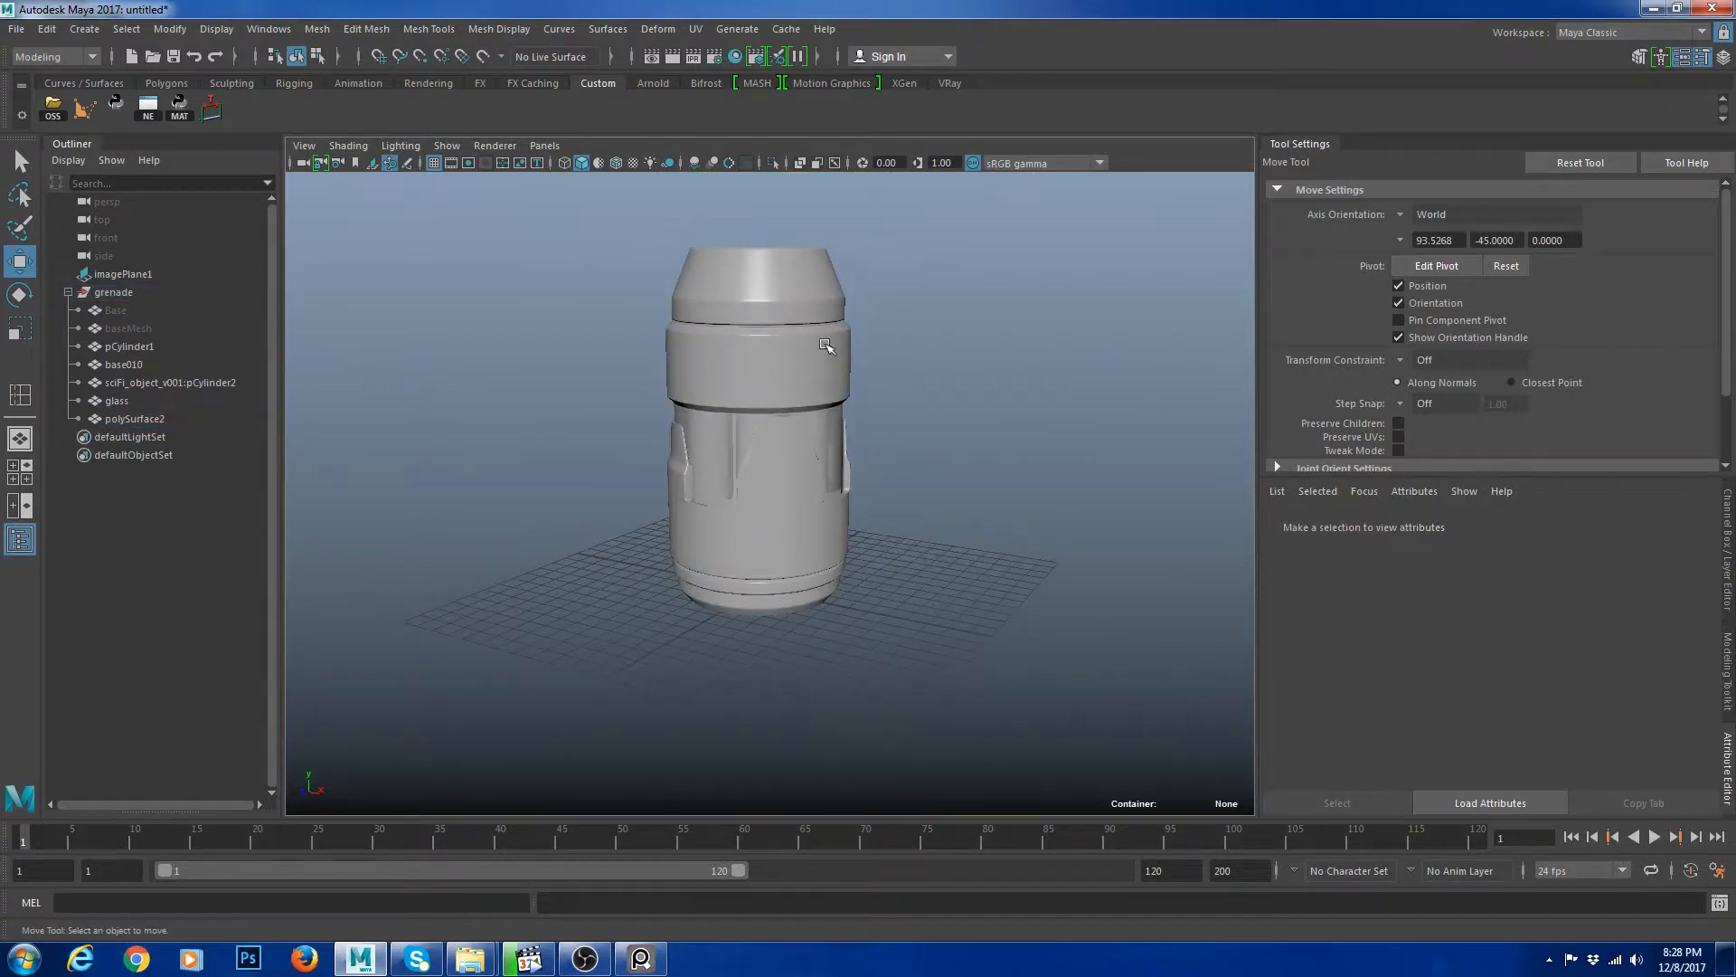
Separate the combined cap mesh into its top and bottom pieces.
click(827, 347)
alt+right_drag(866, 367, 929, 360)
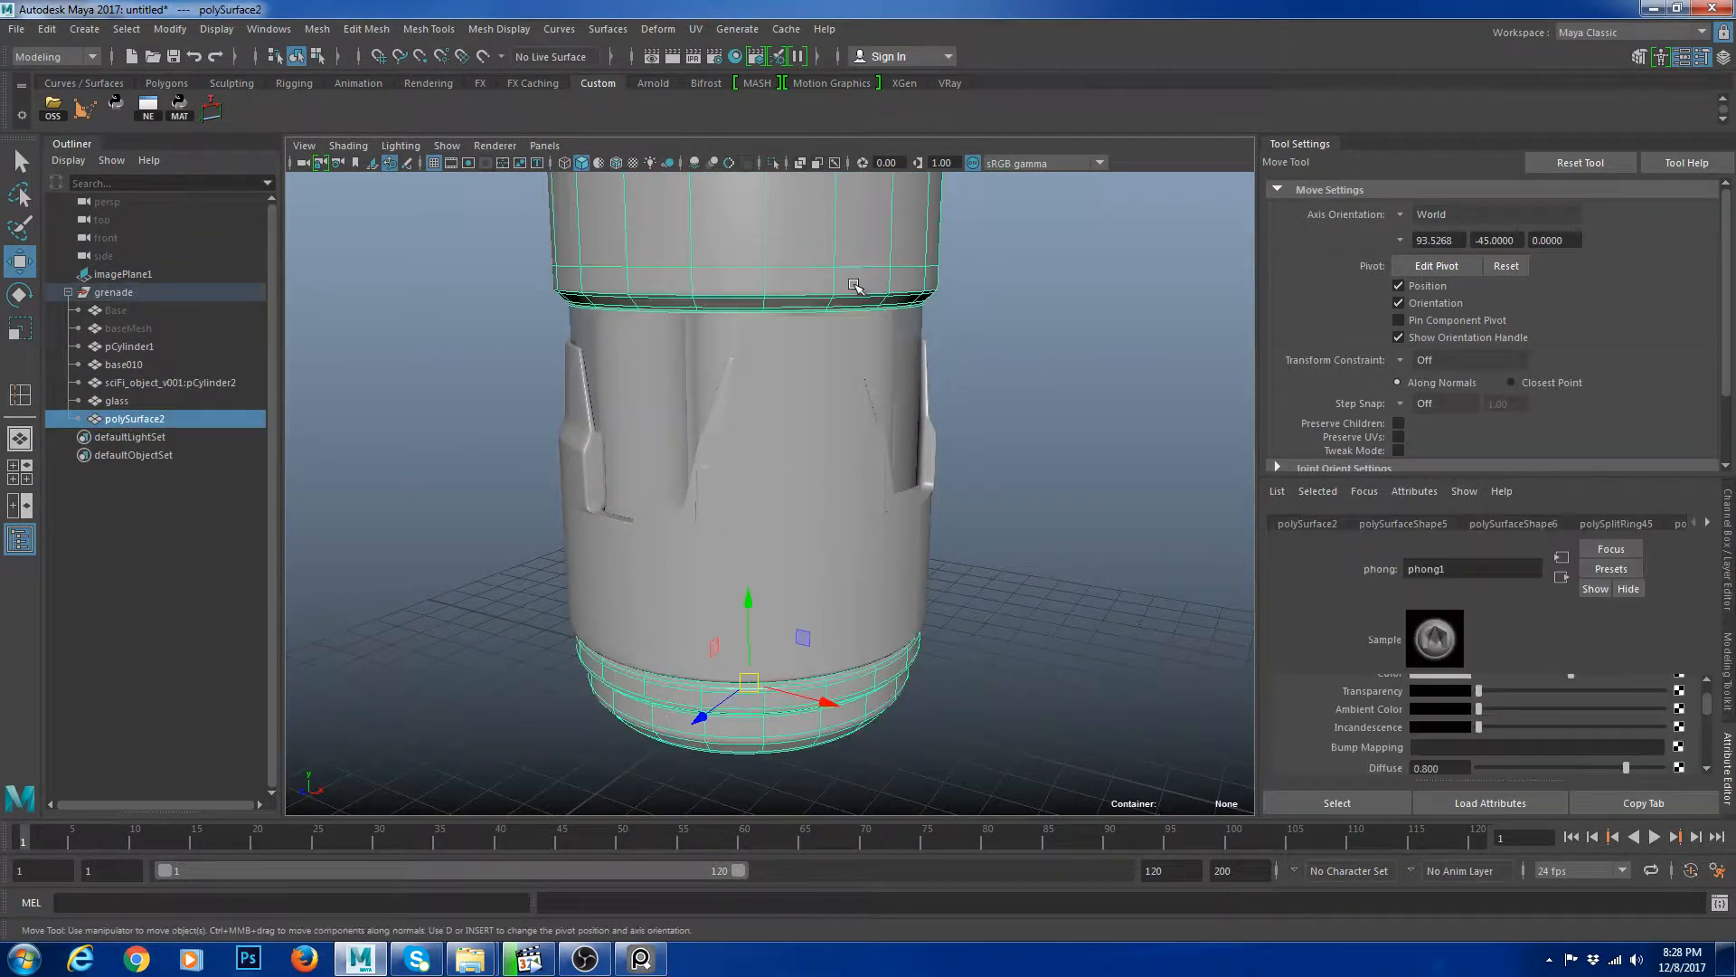
key(F11)
double_click(874, 253)
scroll(919, 335, down, 8)
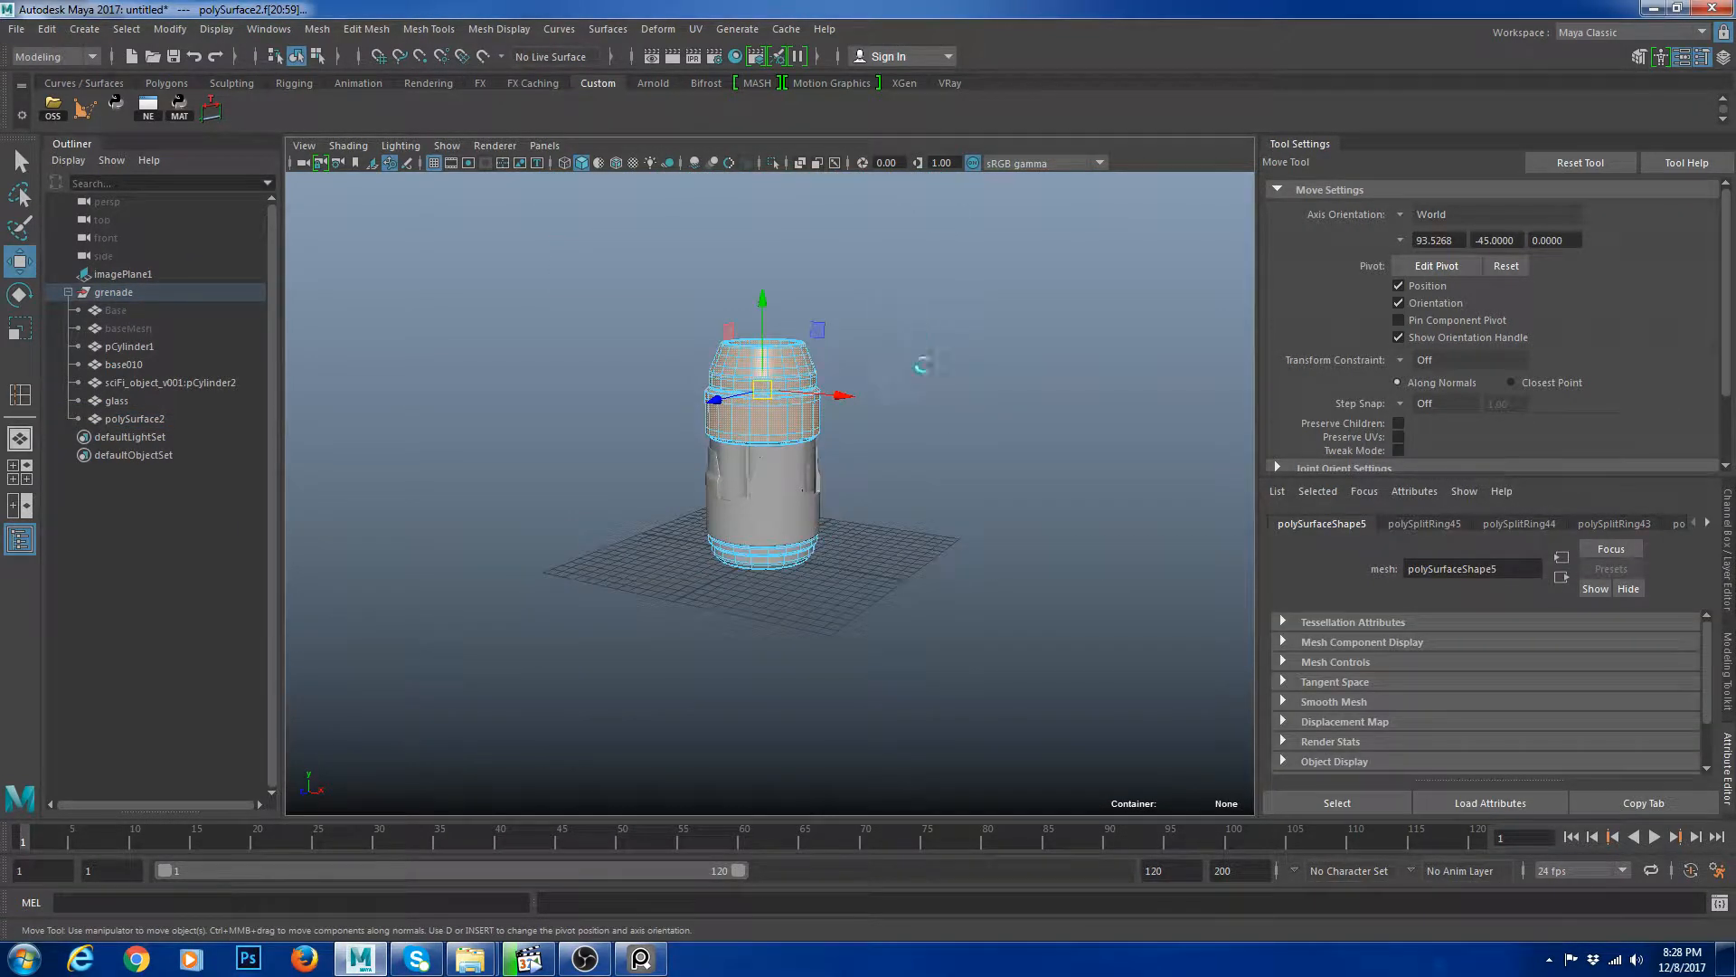
scroll(904, 366, up, 8)
right_drag(810, 371, 857, 312)
double_click(841, 287)
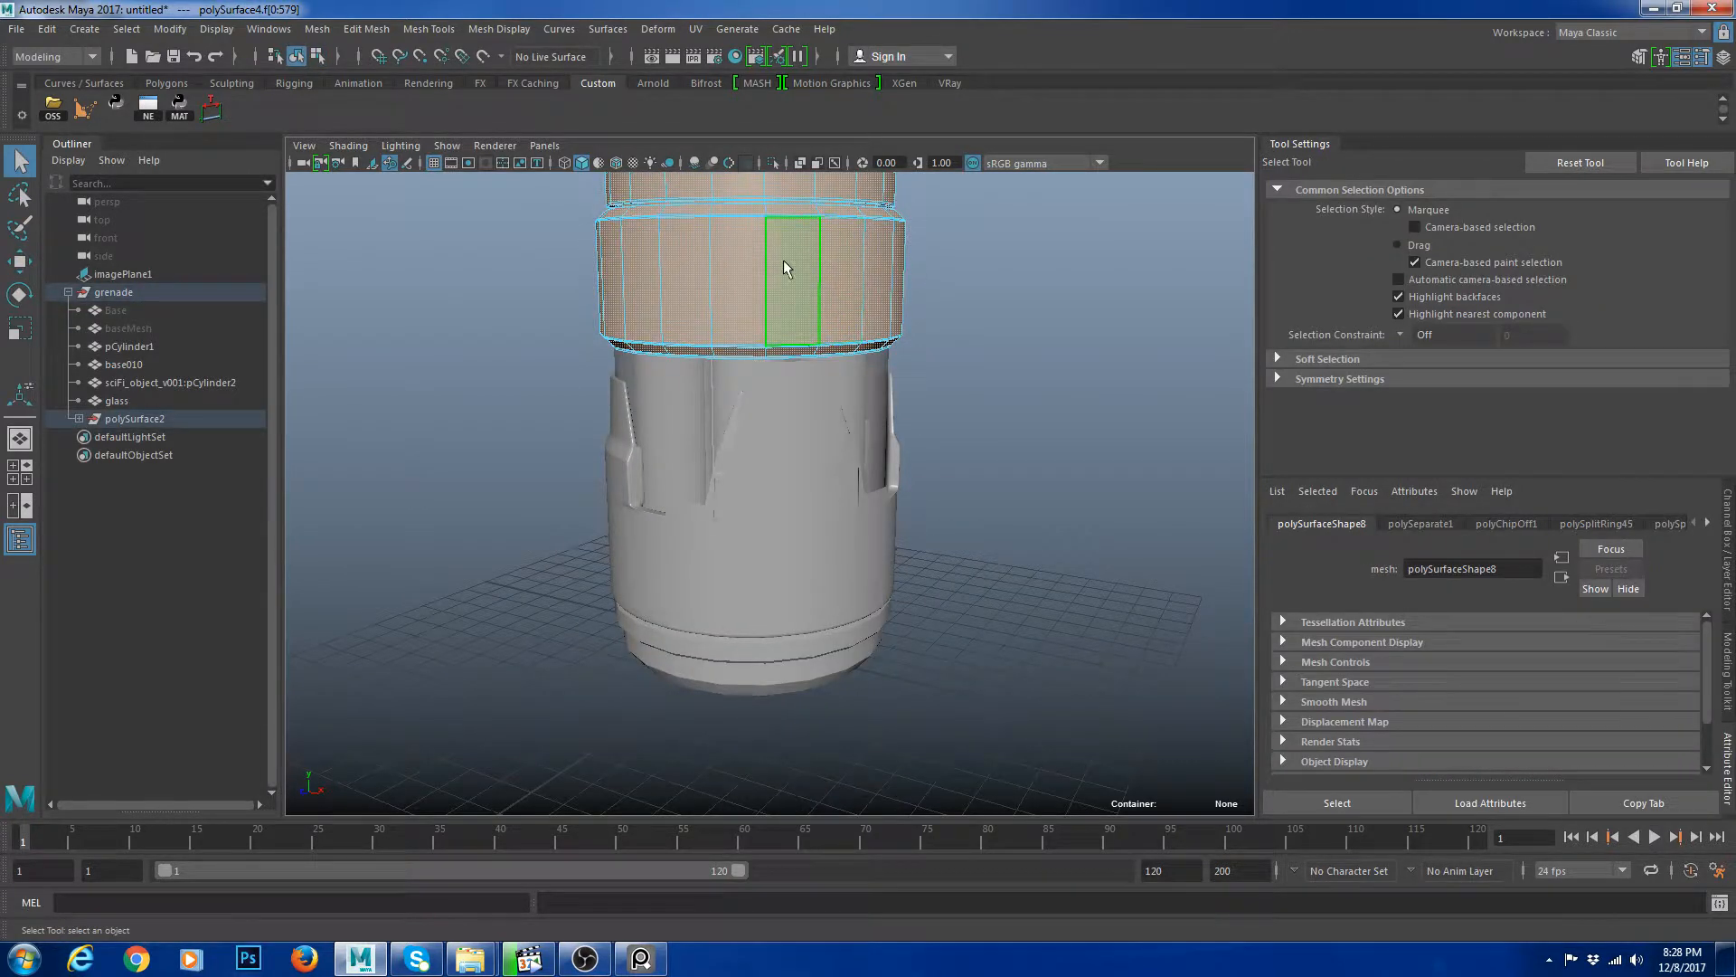
right_drag(783, 258, 823, 206)
Delete the leftover parent group so both cap pieces sit directly under the grenade group.
click(79, 419)
click(181, 436)
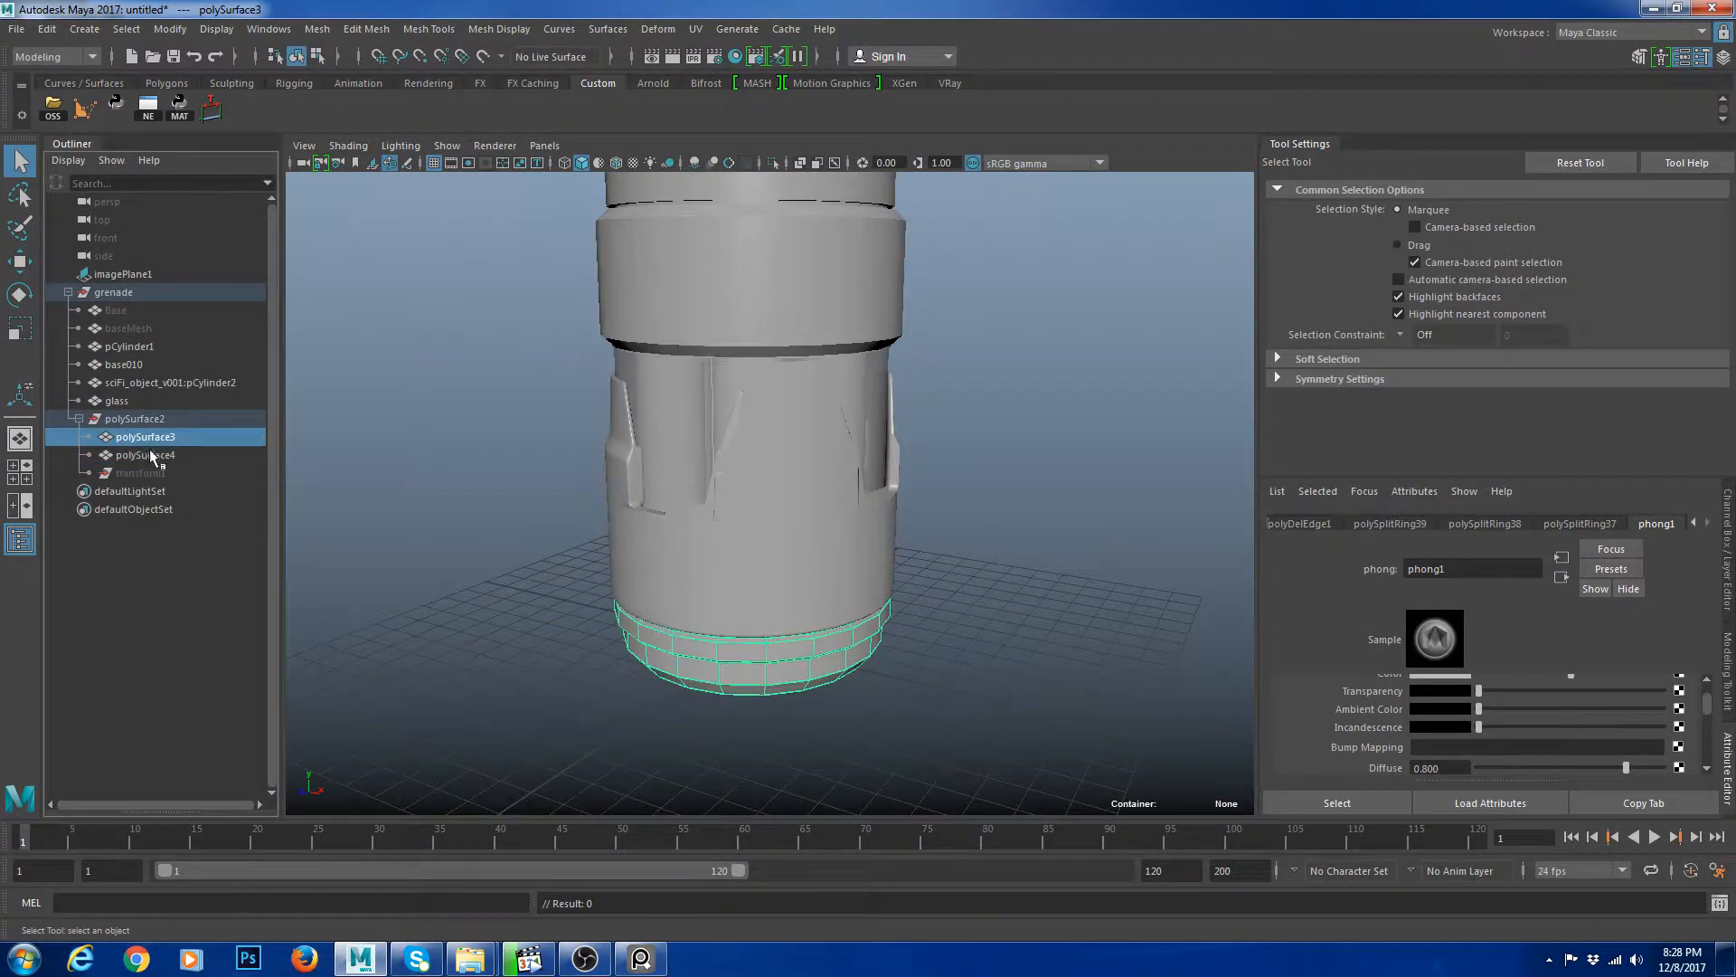
shift+click(220, 455)
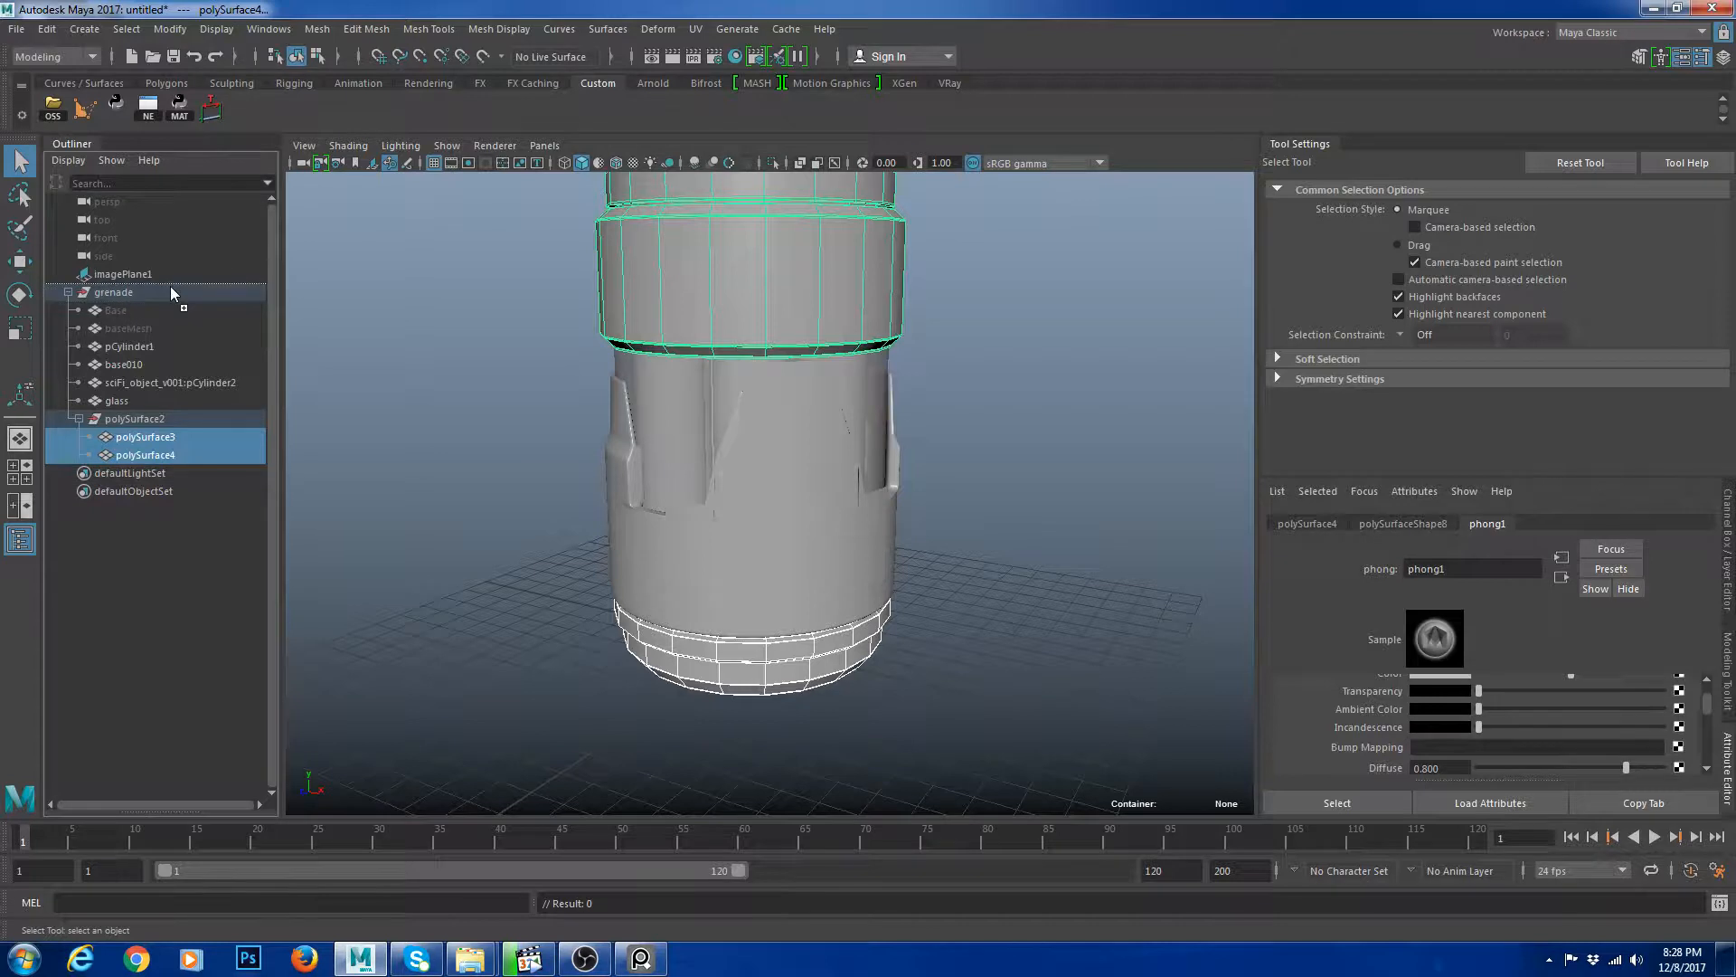
click(156, 420)
key(Delete)
Rename the bottom cap piece as btmPart.
double_click(156, 422)
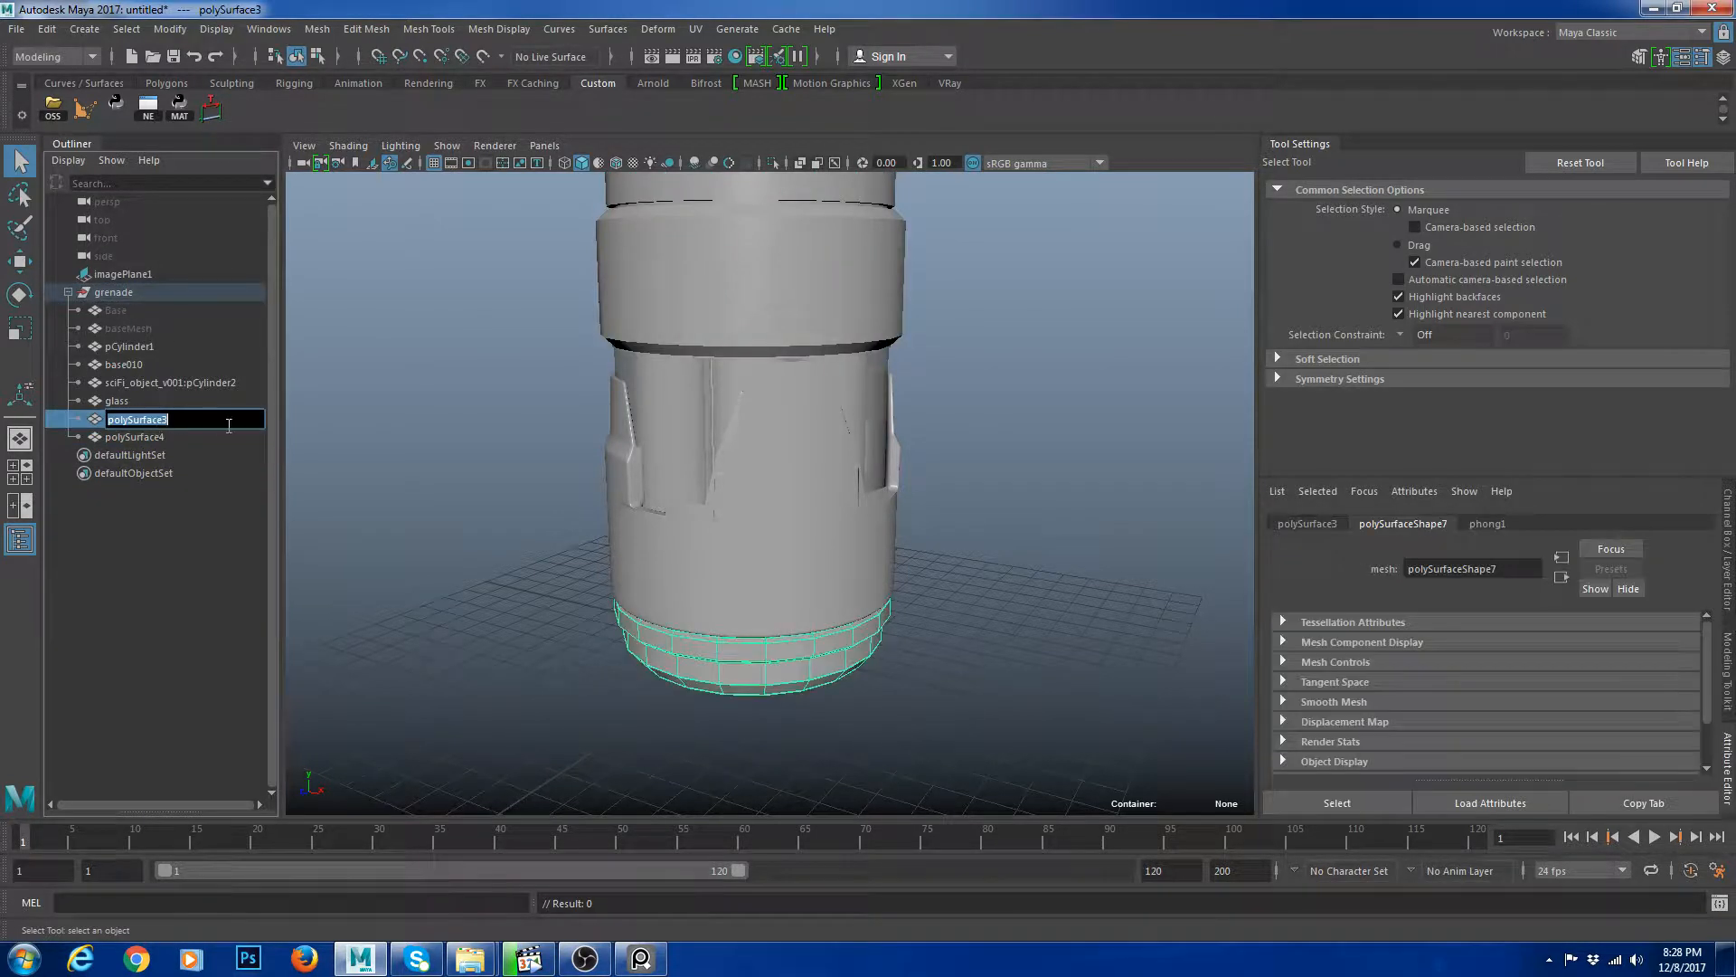
text(btmPart)
key(Return)
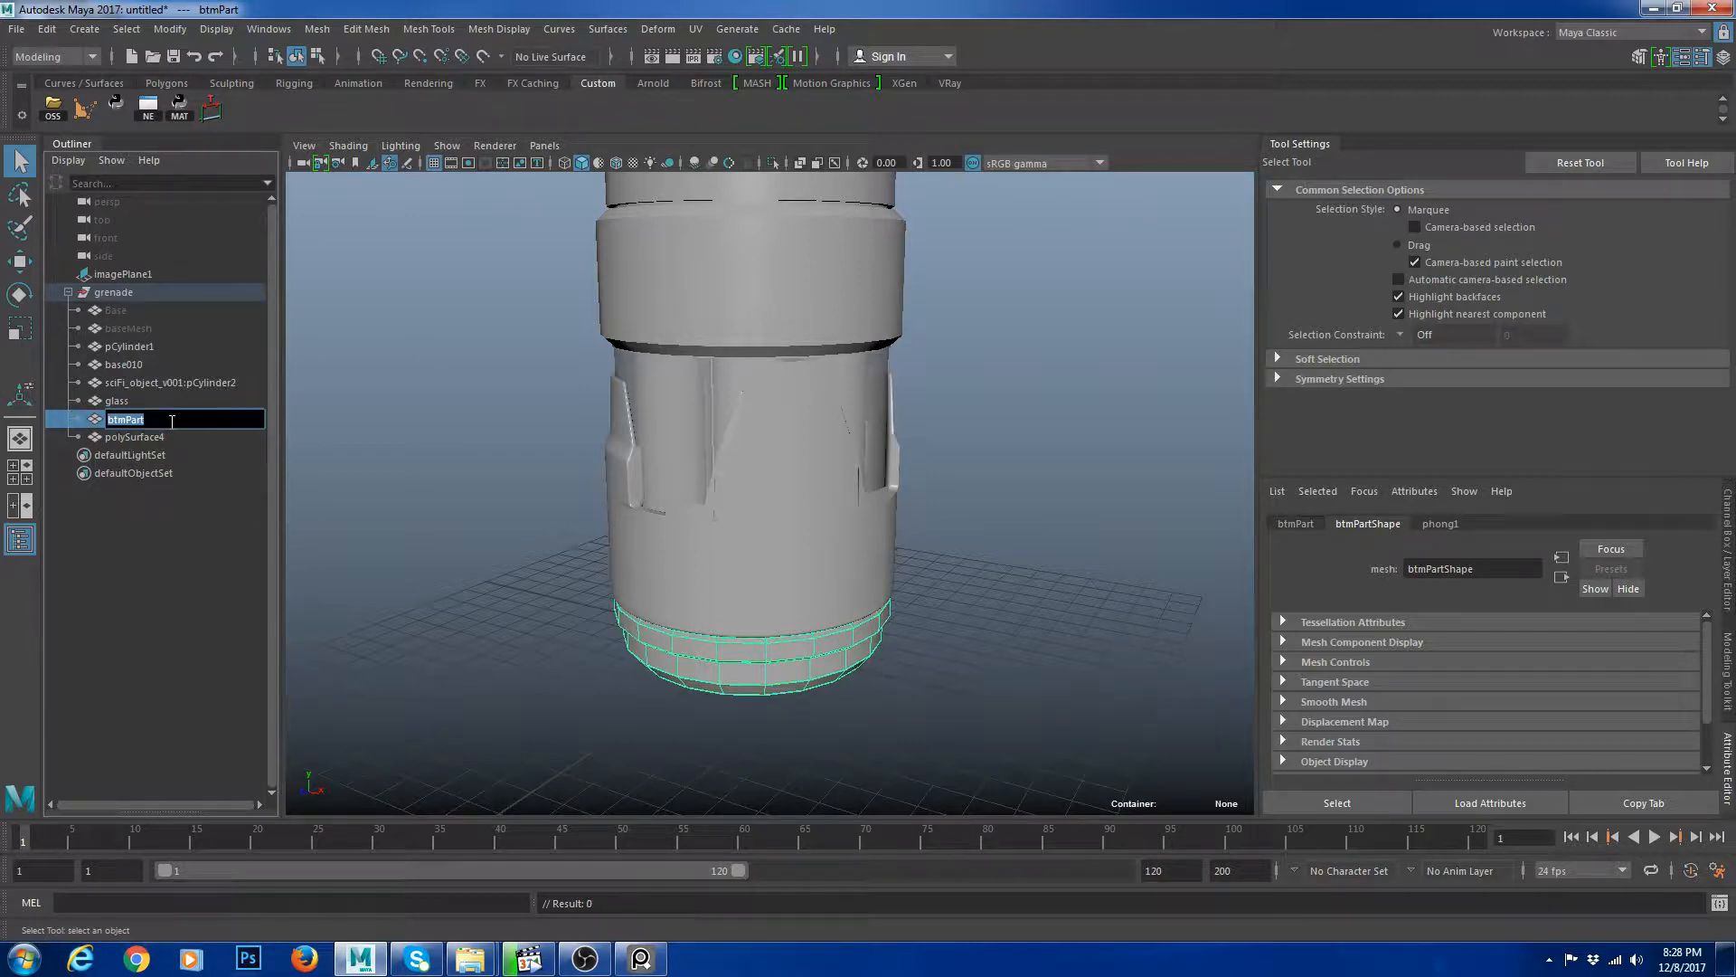
Rename the top cap piece as topPart.
double_click(160, 437)
text(btmPart)
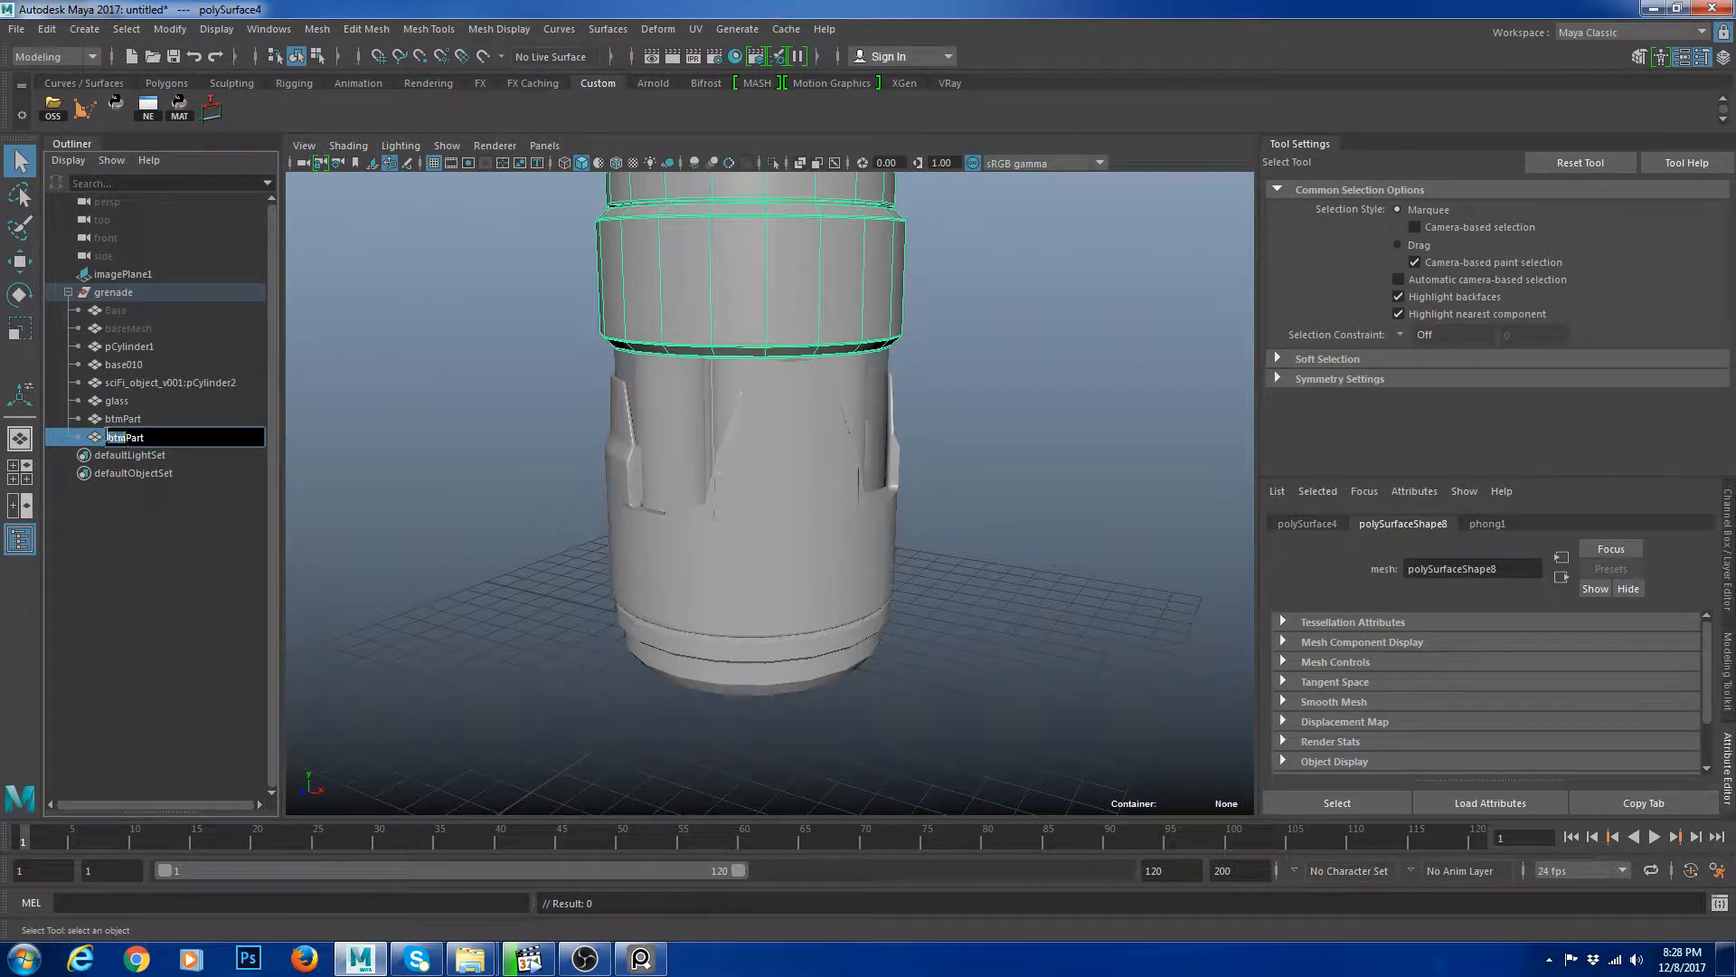
key(Return)
scroll(769, 452, down, 5)
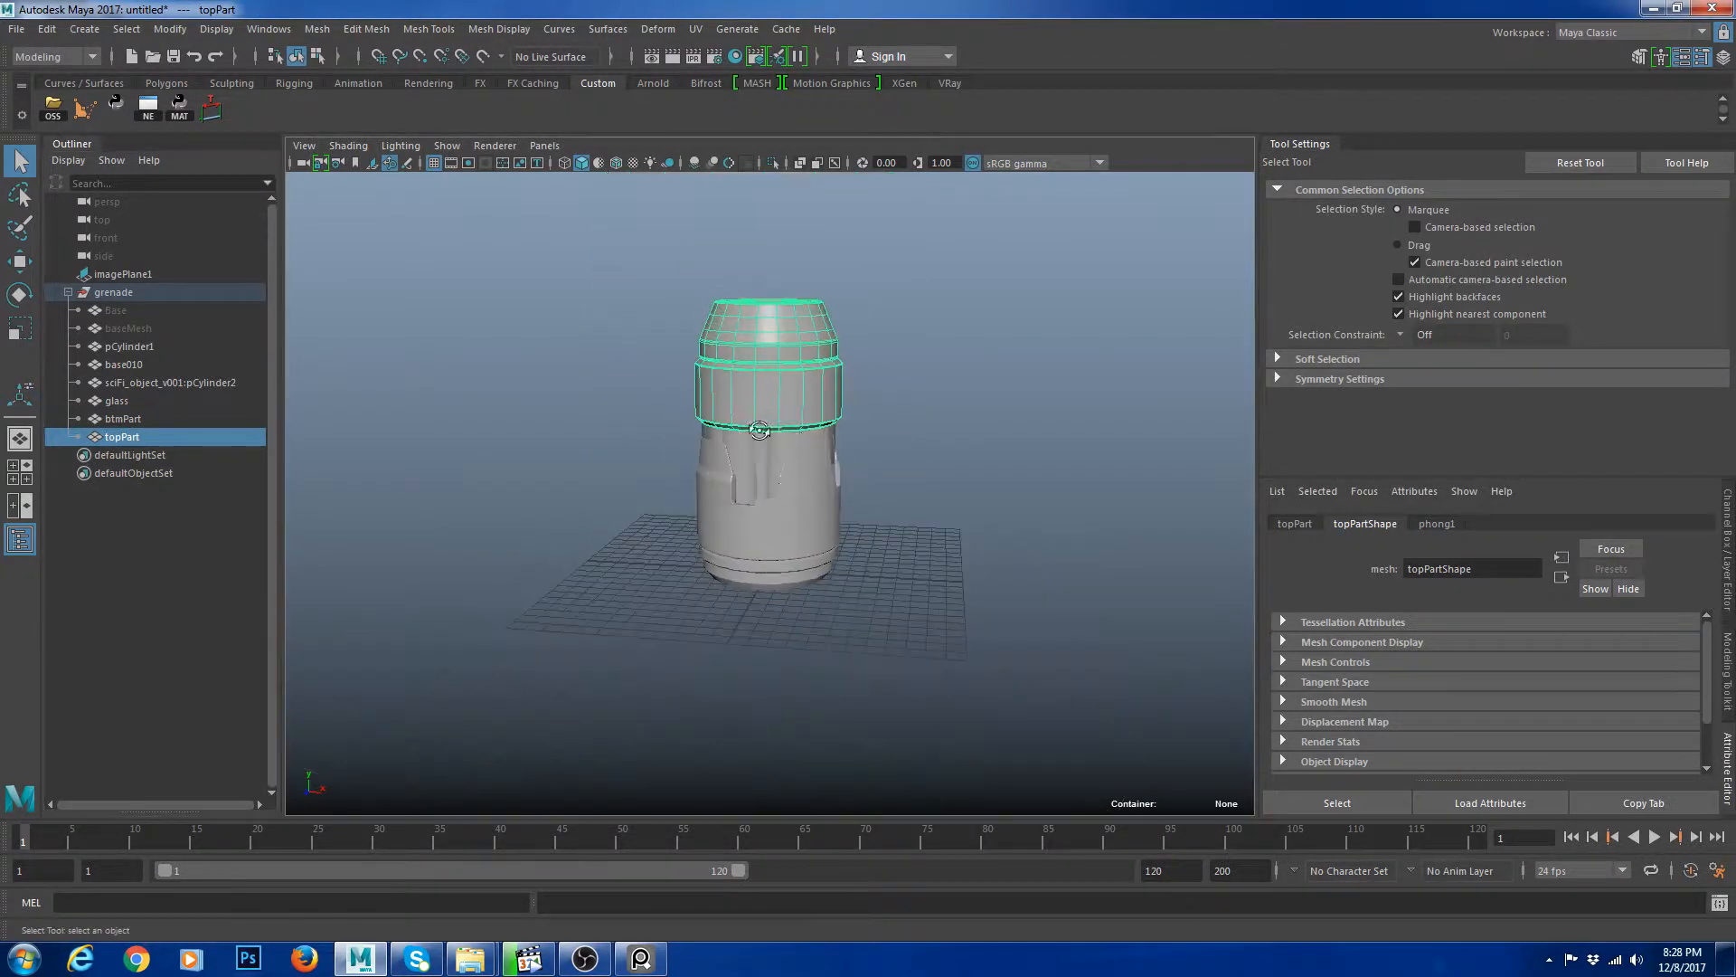
Inspect the grenade body and its parts from different angles.
click(895, 647)
scroll(924, 425, up, 8)
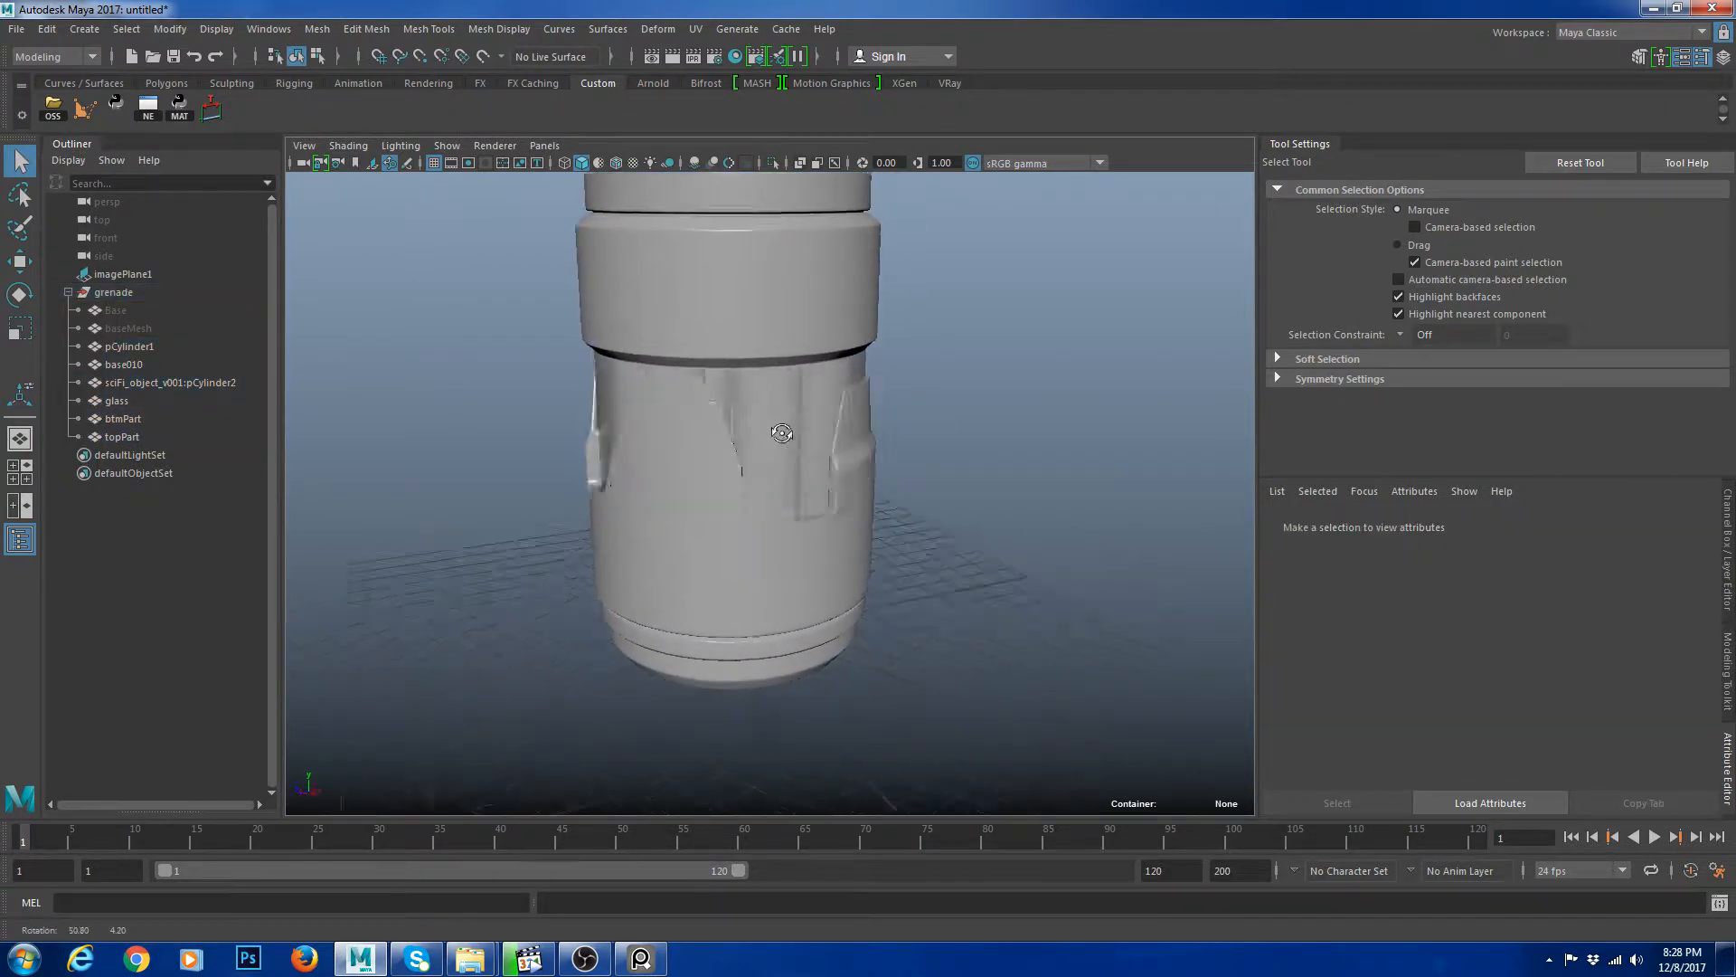
click(763, 541)
scroll(588, 452, up, 3)
scroll(903, 459, down, 6)
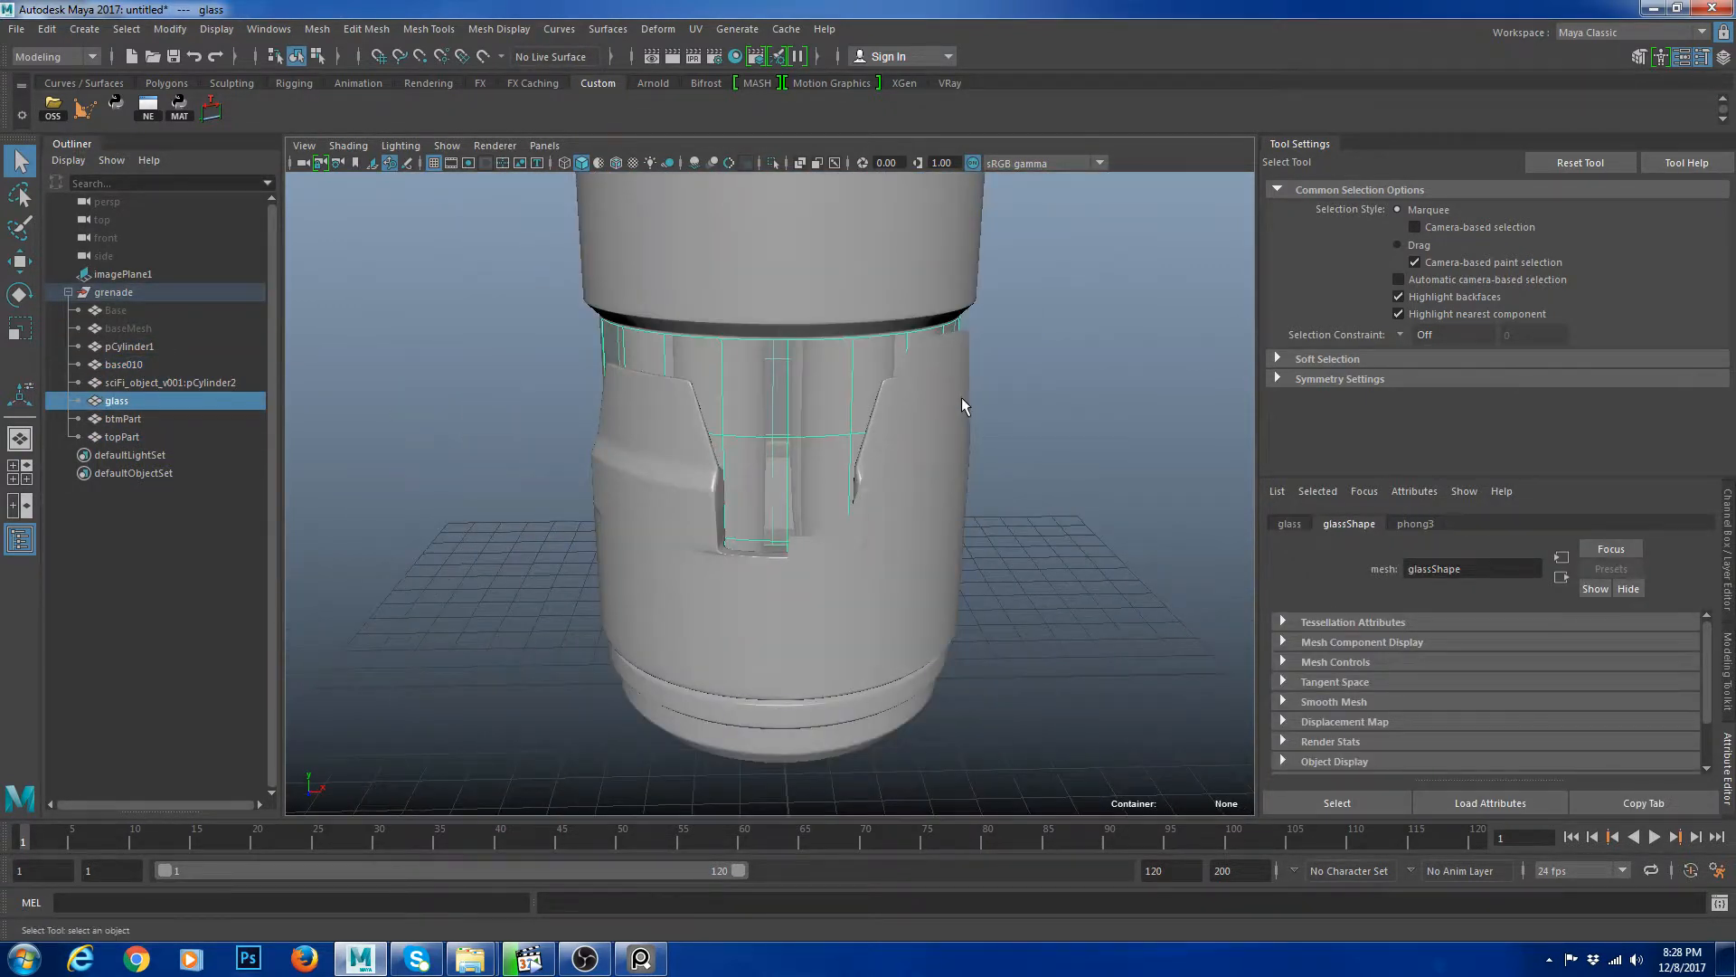
click(1018, 412)
key(Delete)
click(874, 548)
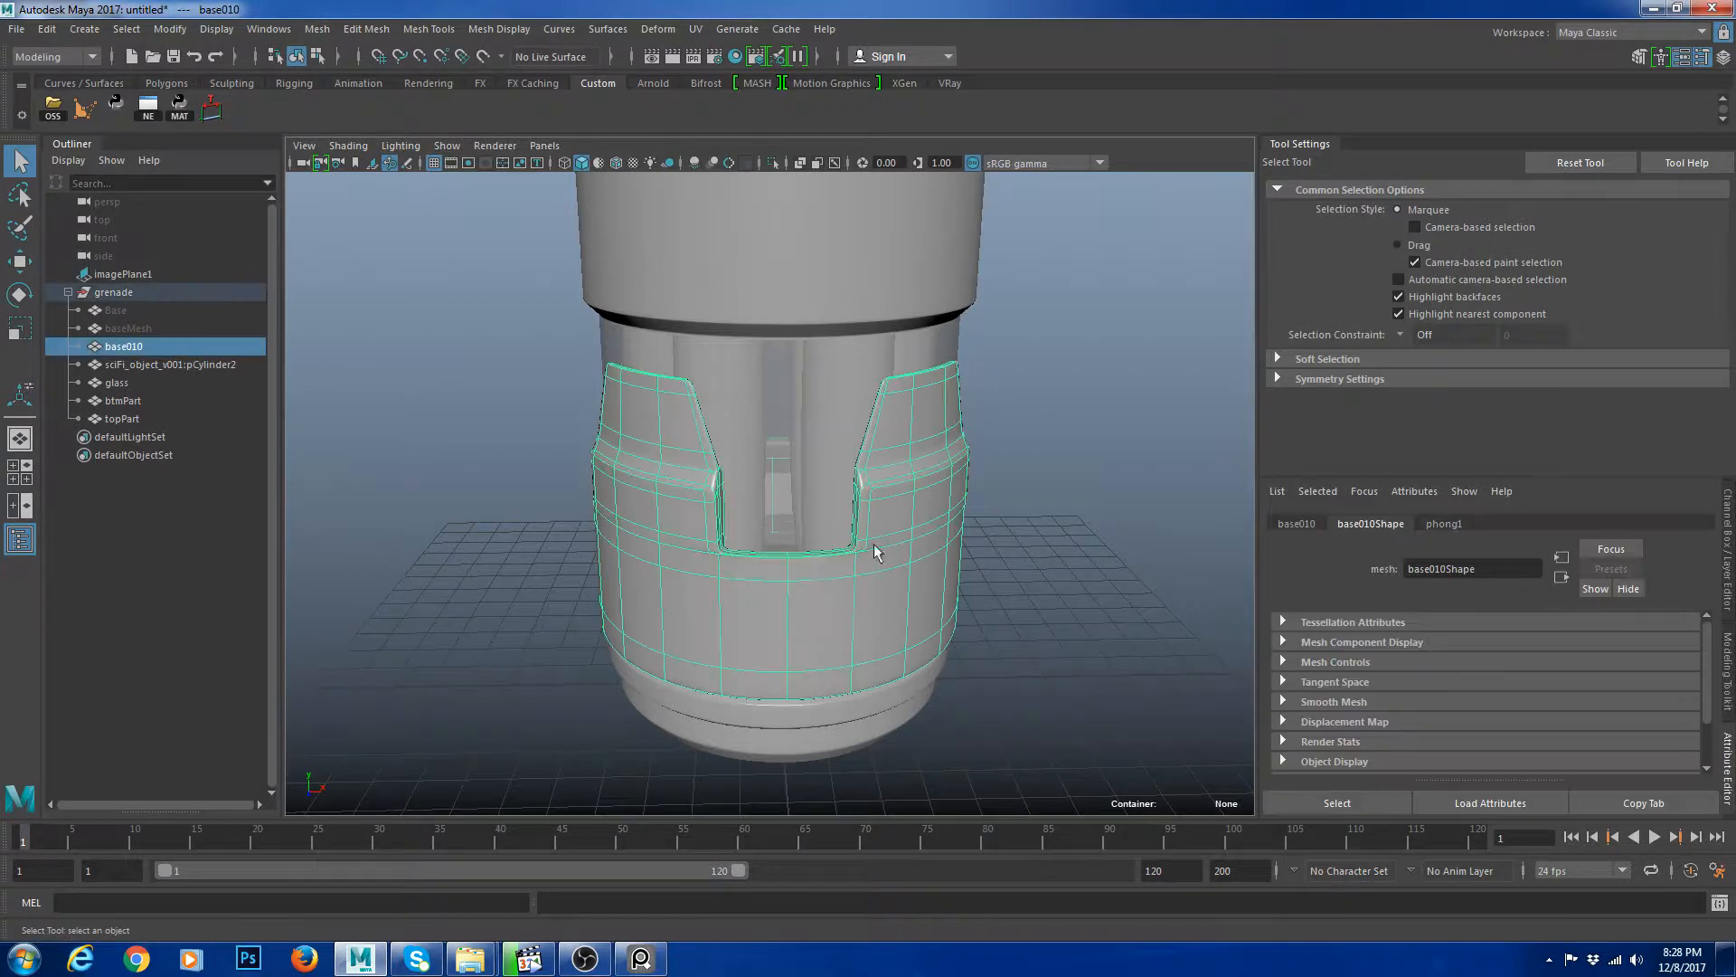
alt+drag(948, 466, 758, 489)
scroll(995, 537, down, 4)
click(995, 355)
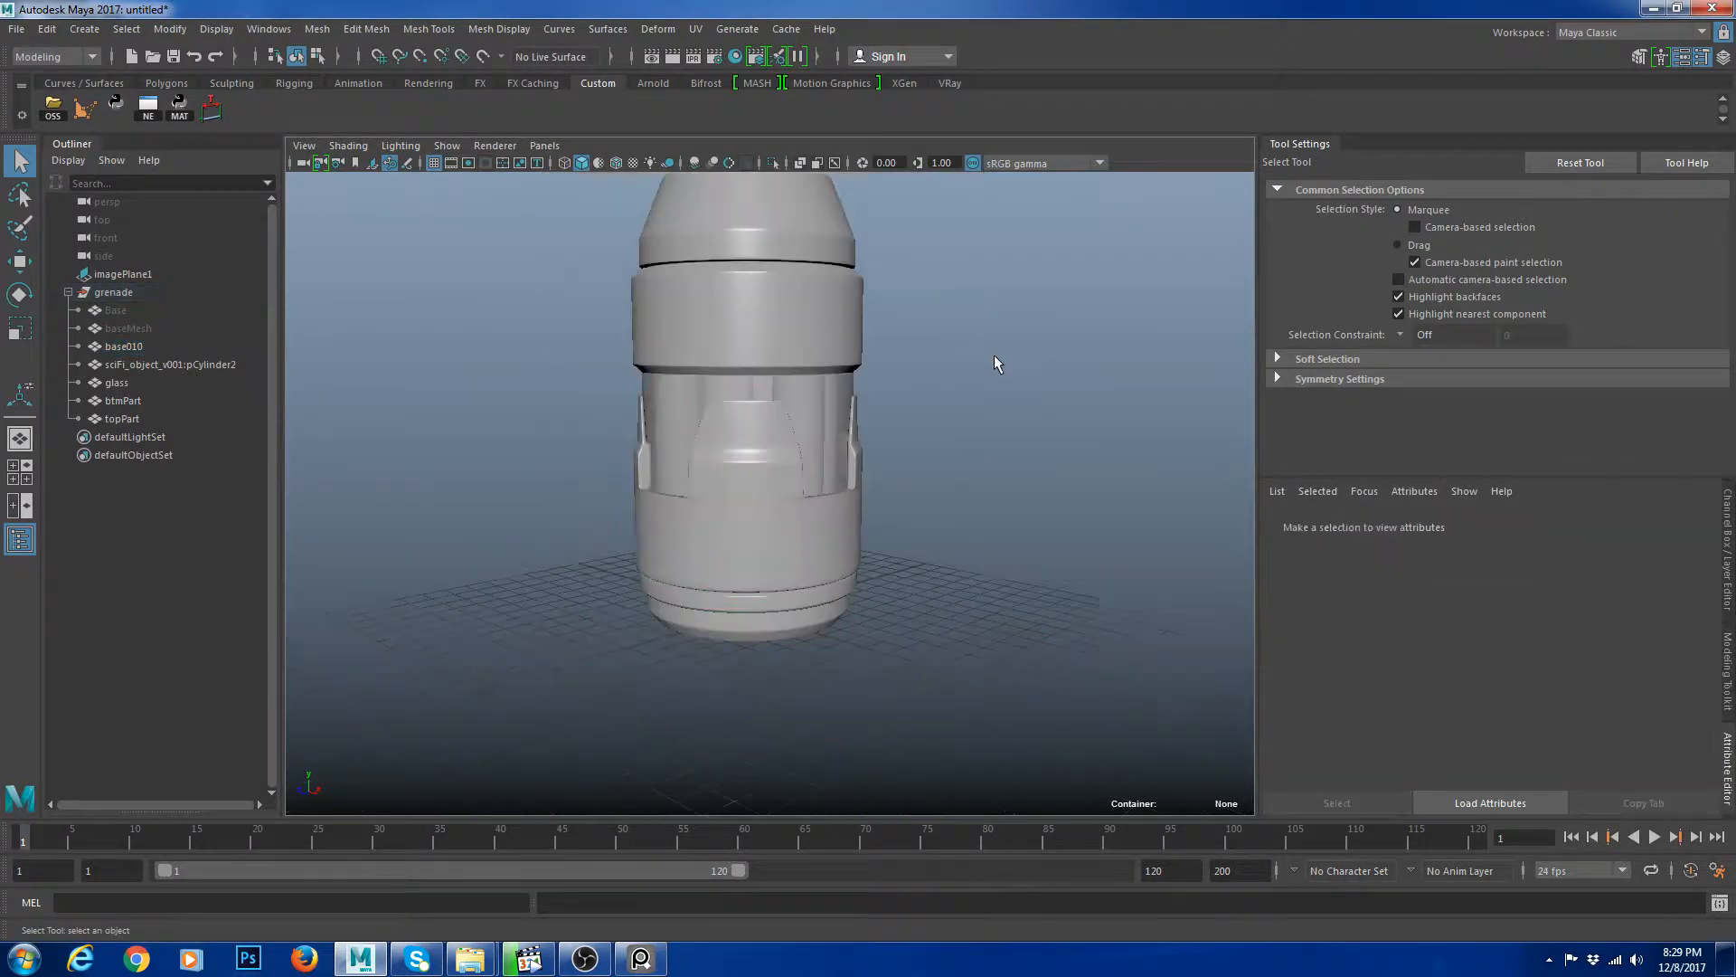
scroll(986, 358, down, 6)
alt+drag(769, 398, 550, 430)
scroll(551, 430, up, 7)
Insert a supporting edge loop near the upper edge of the base010 body mesh.
click(738, 501)
click(939, 548)
alt+drag(915, 624, 936, 507)
click(814, 506)
click(978, 553)
click(678, 507)
key(1)
scroll(801, 503, up, 7)
alt+drag(801, 503, 723, 502)
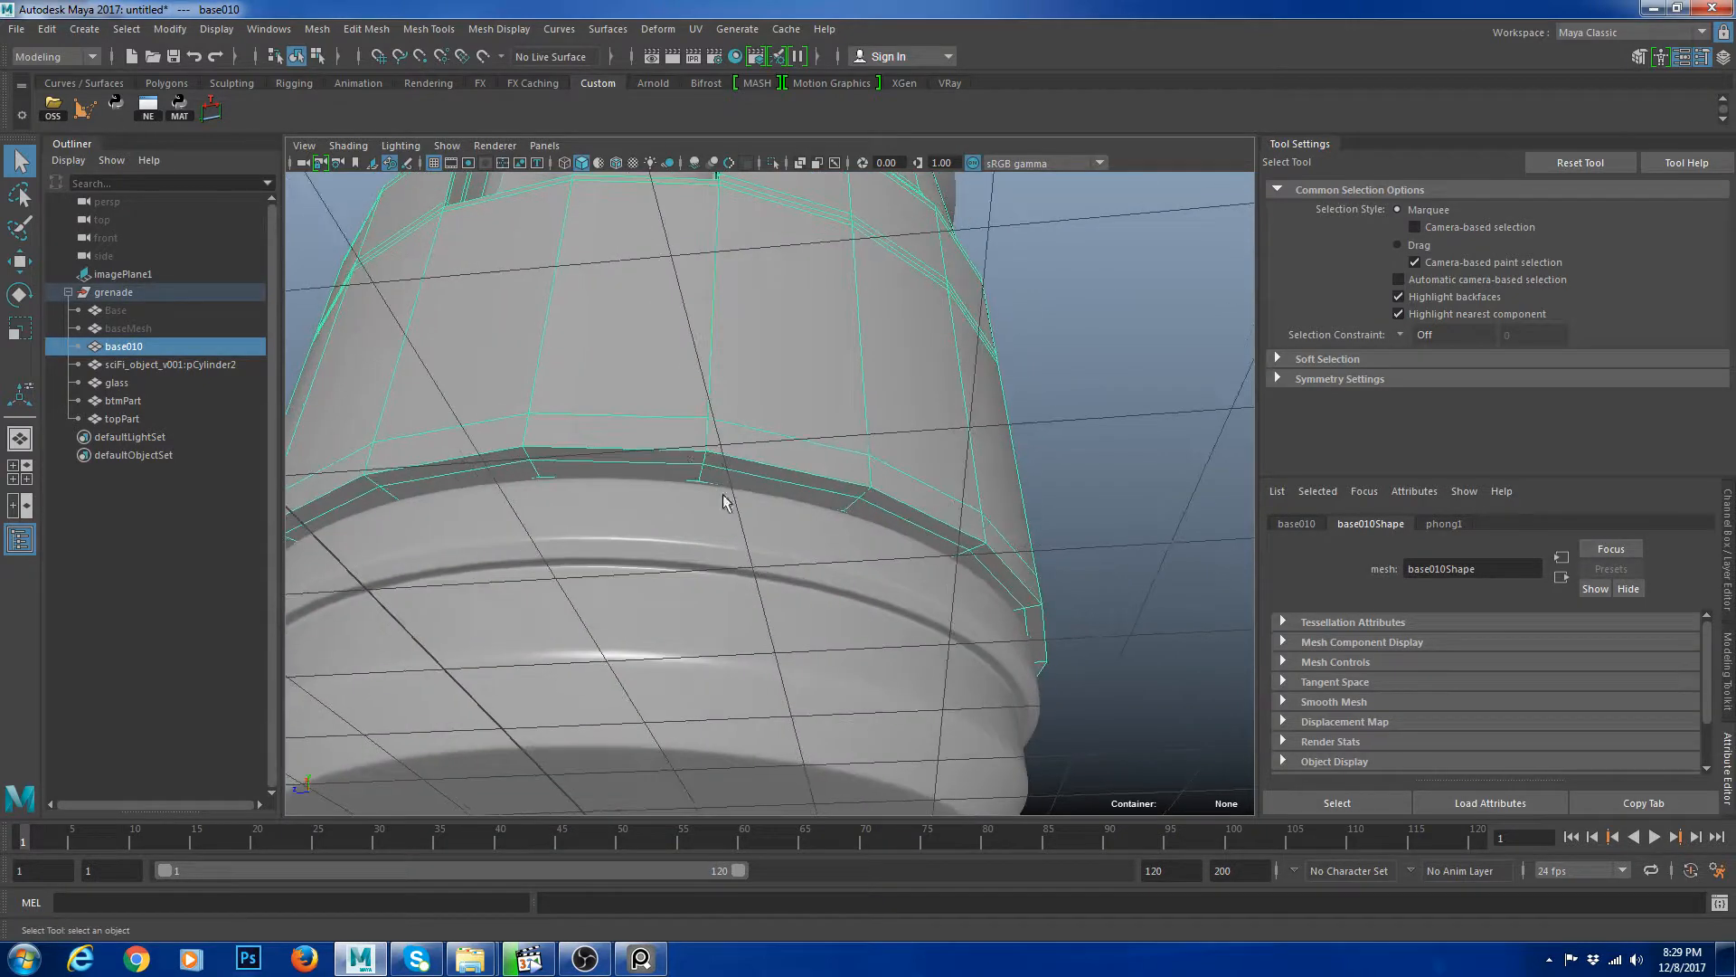
shift+right_drag(794, 390, 736, 439)
scroll(723, 432, up, 6)
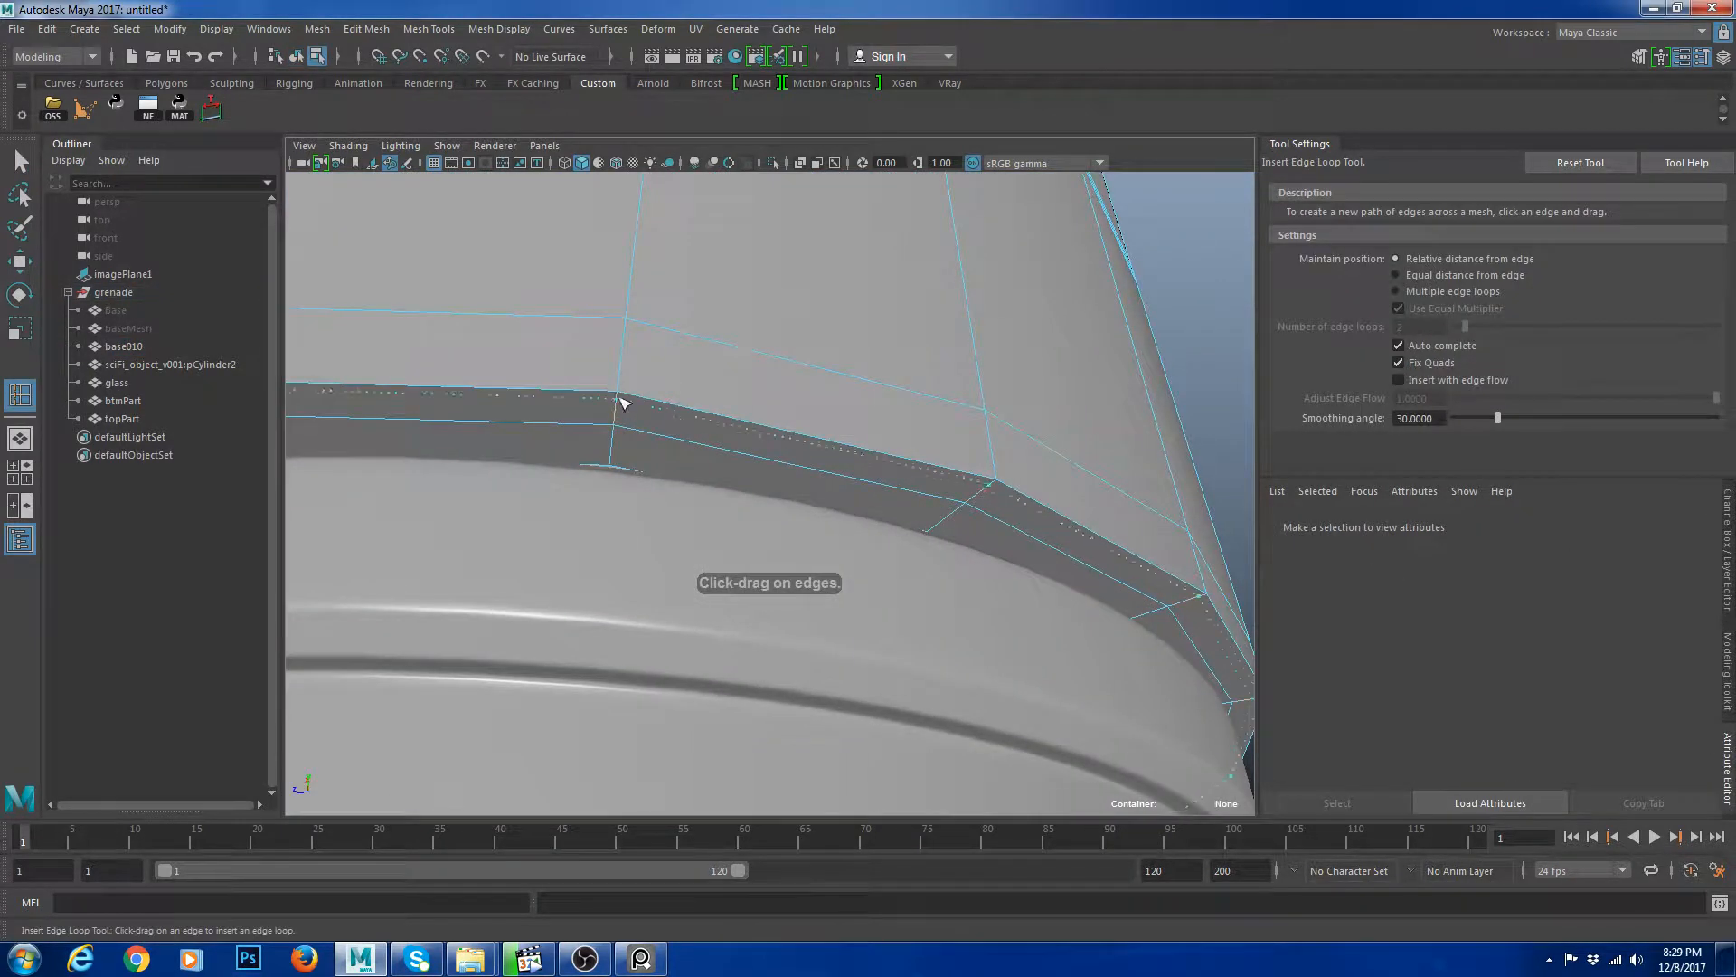
drag(620, 400, 620, 398)
Inspect the smoothed grenade from various angles.
key(w)
right_drag(752, 351, 810, 262)
key(3)
scroll(1040, 397, down, 12)
click(972, 411)
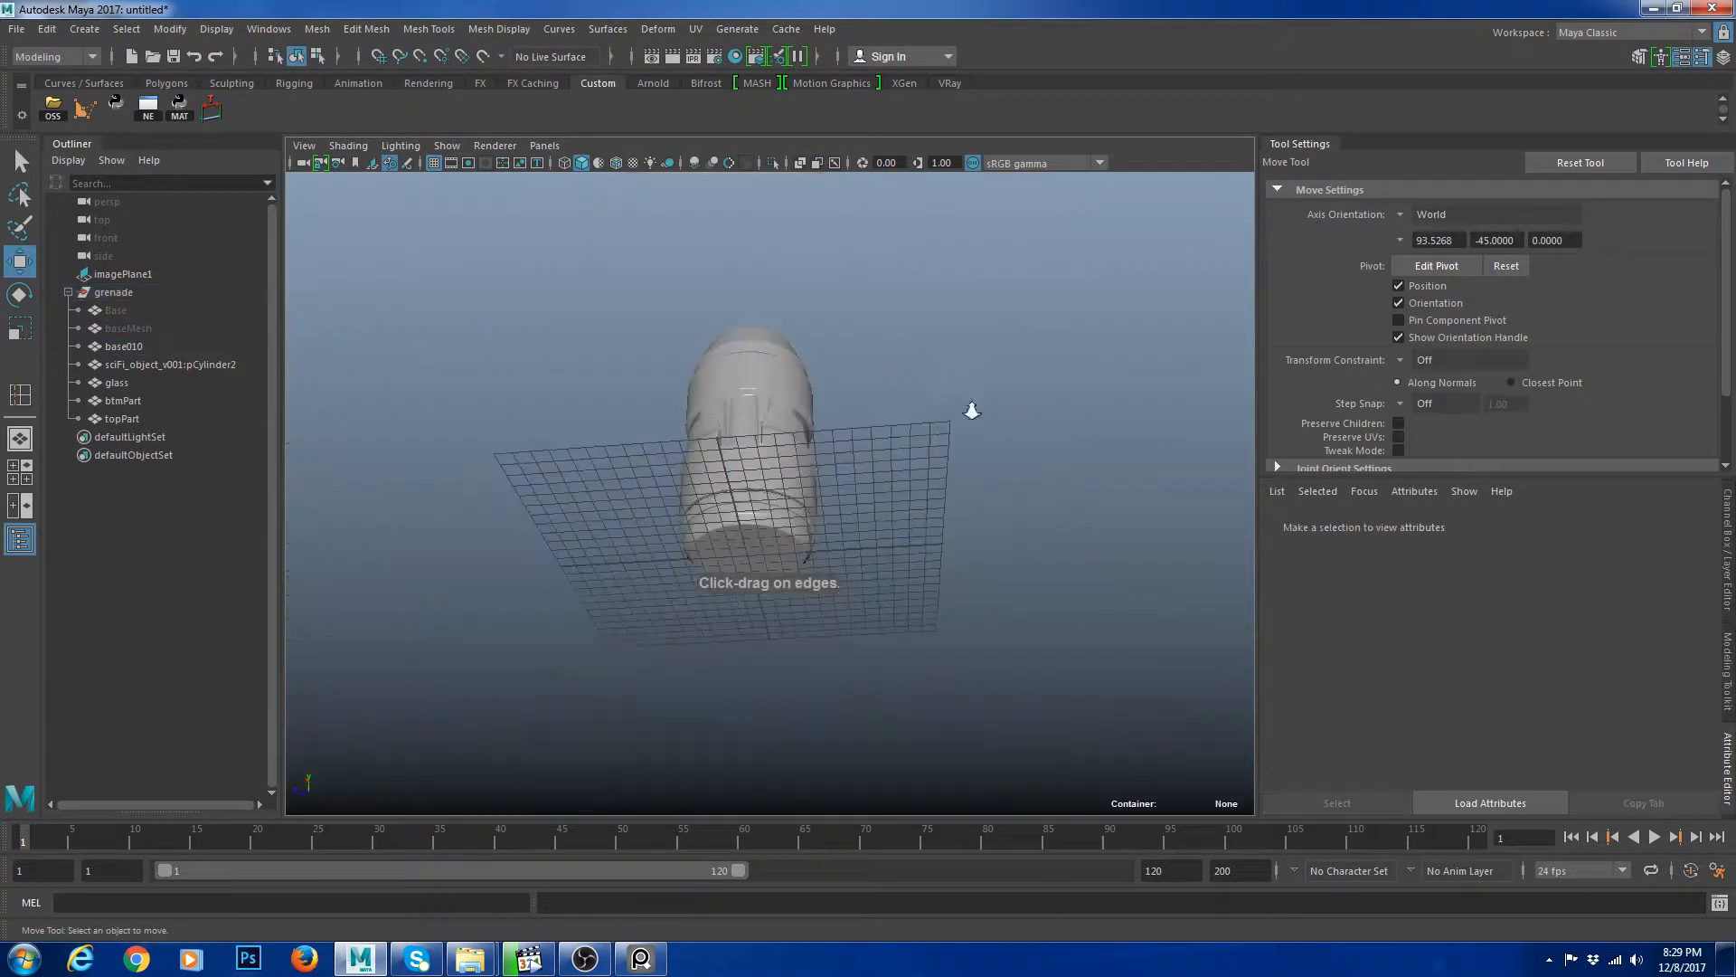
mouse_move(972, 410)
alt+mouse_down()
mouse_move(955, 500)
mouse_move(931, 542)
mouse_move(905, 547)
mouse_move(1001, 372)
mouse_move(981, 423)
alt+mouse_up()
scroll(957, 434, up, 7)
alt+middle_drag(956, 434, 922, 577)
click(922, 575)
scroll(929, 506, down, 6)
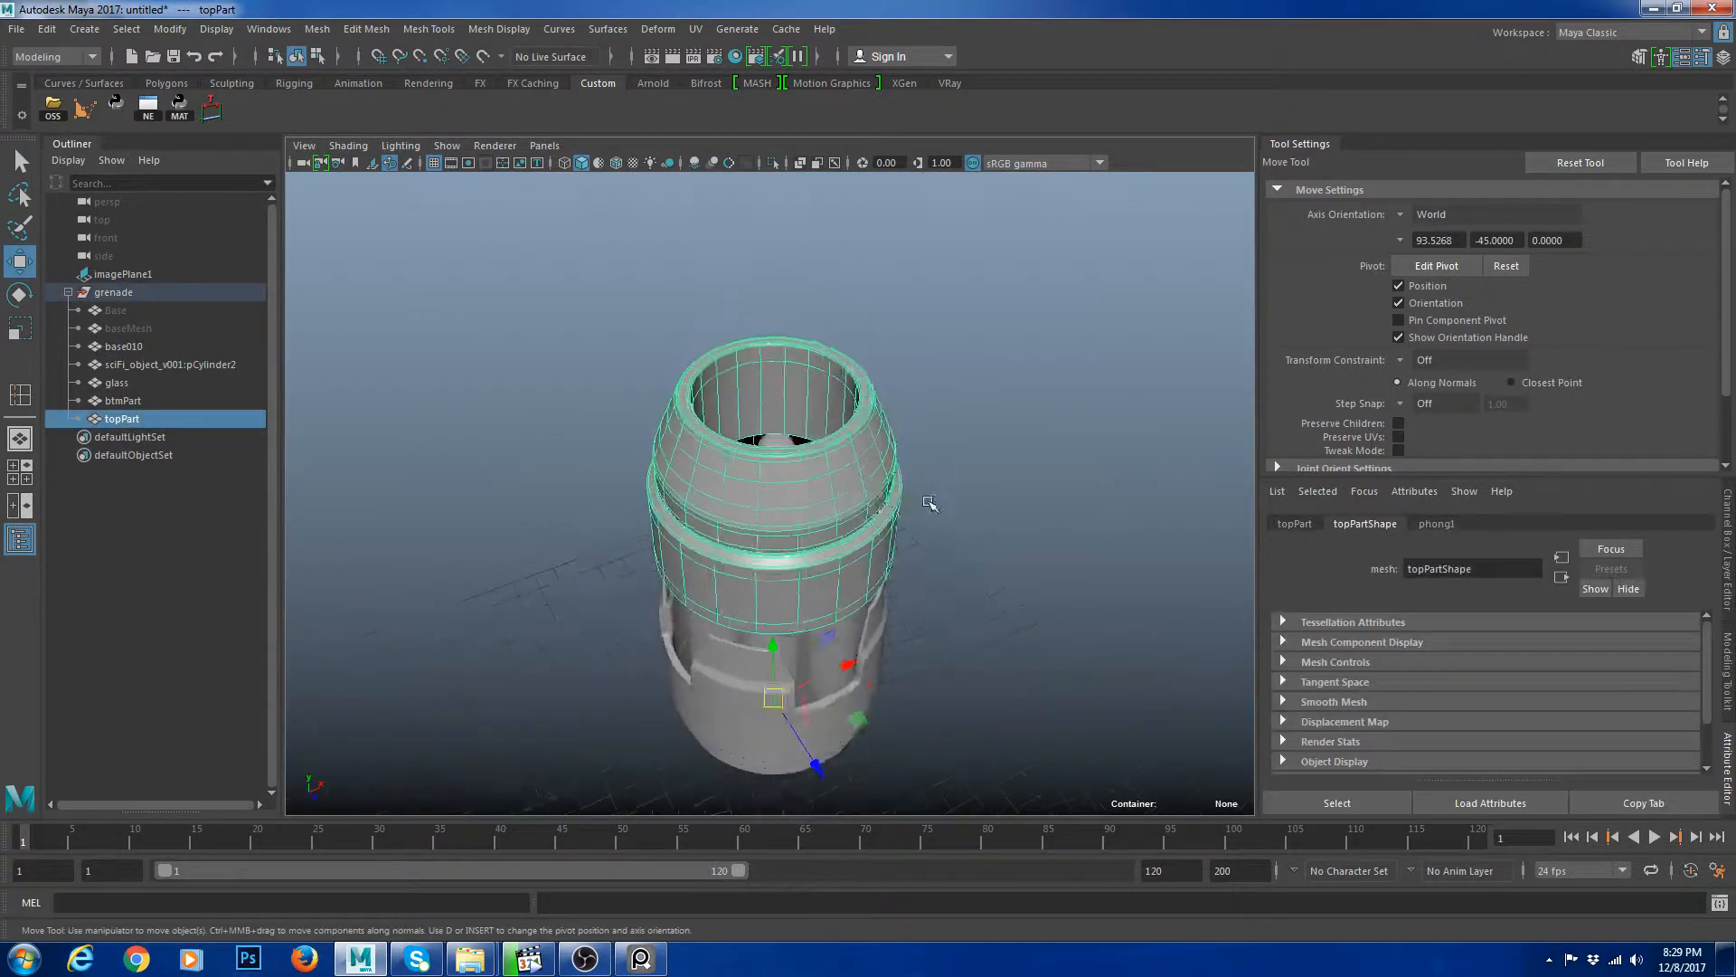
alt+drag(929, 502, 900, 512)
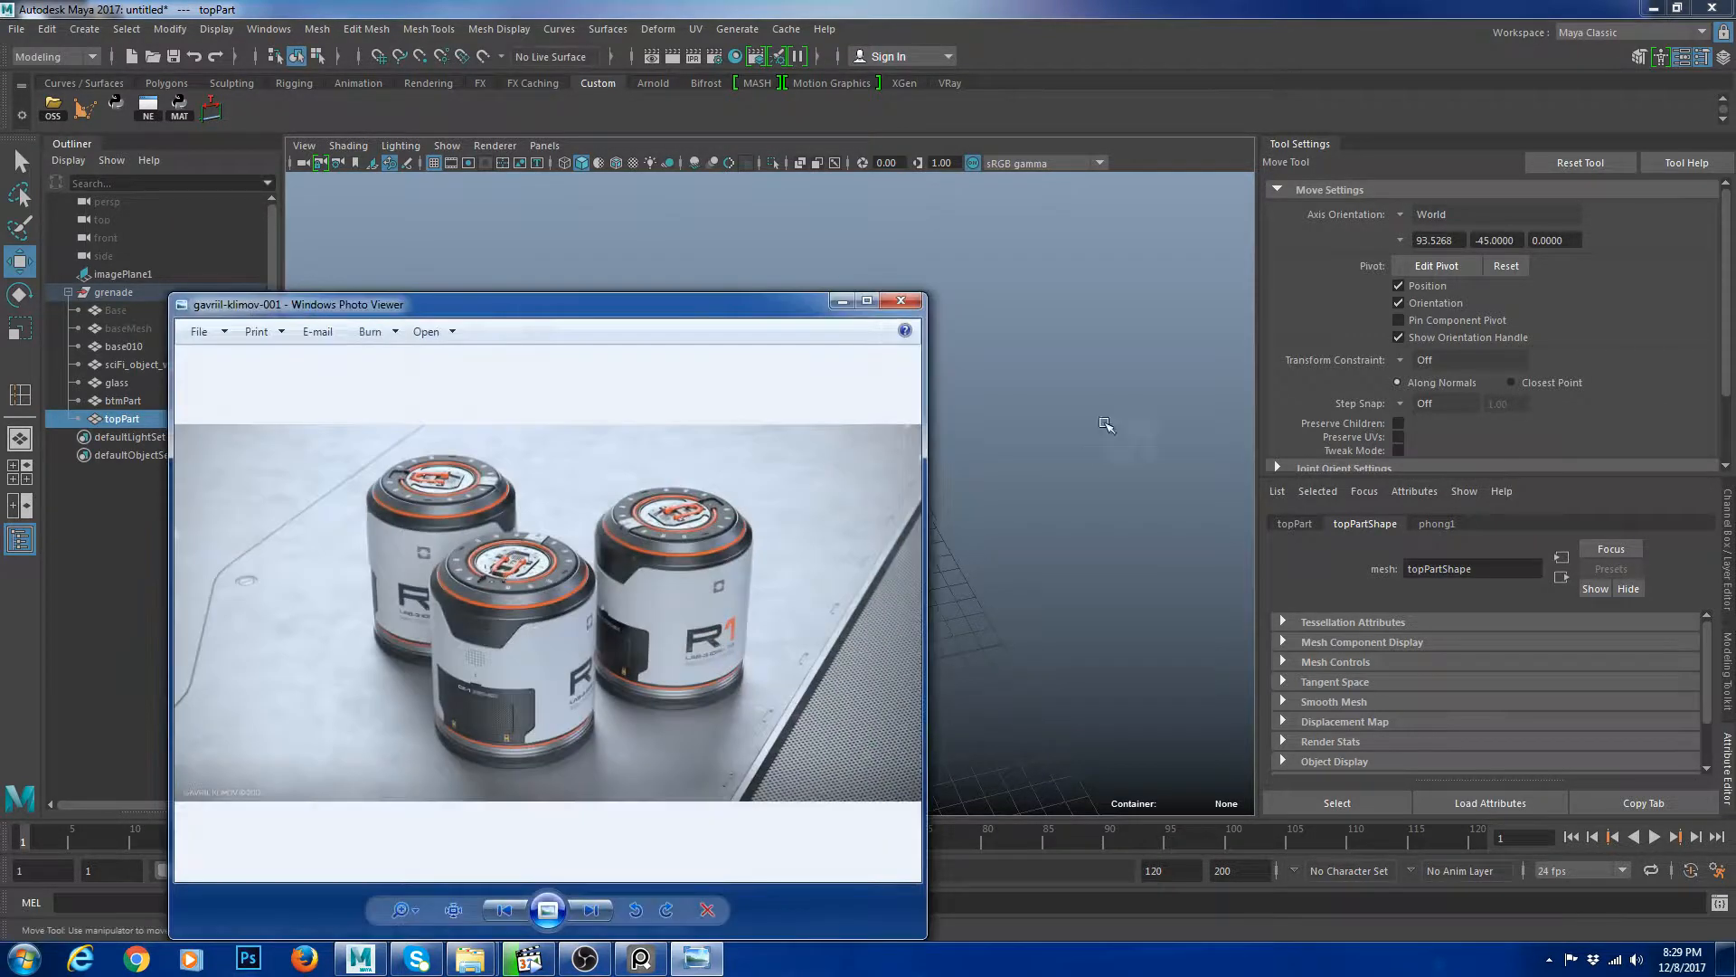
Close the reference image viewer and examine the open top of the grenade.
click(911, 305)
alt+drag(845, 455, 879, 484)
click(795, 516)
key(1)
click(1038, 515)
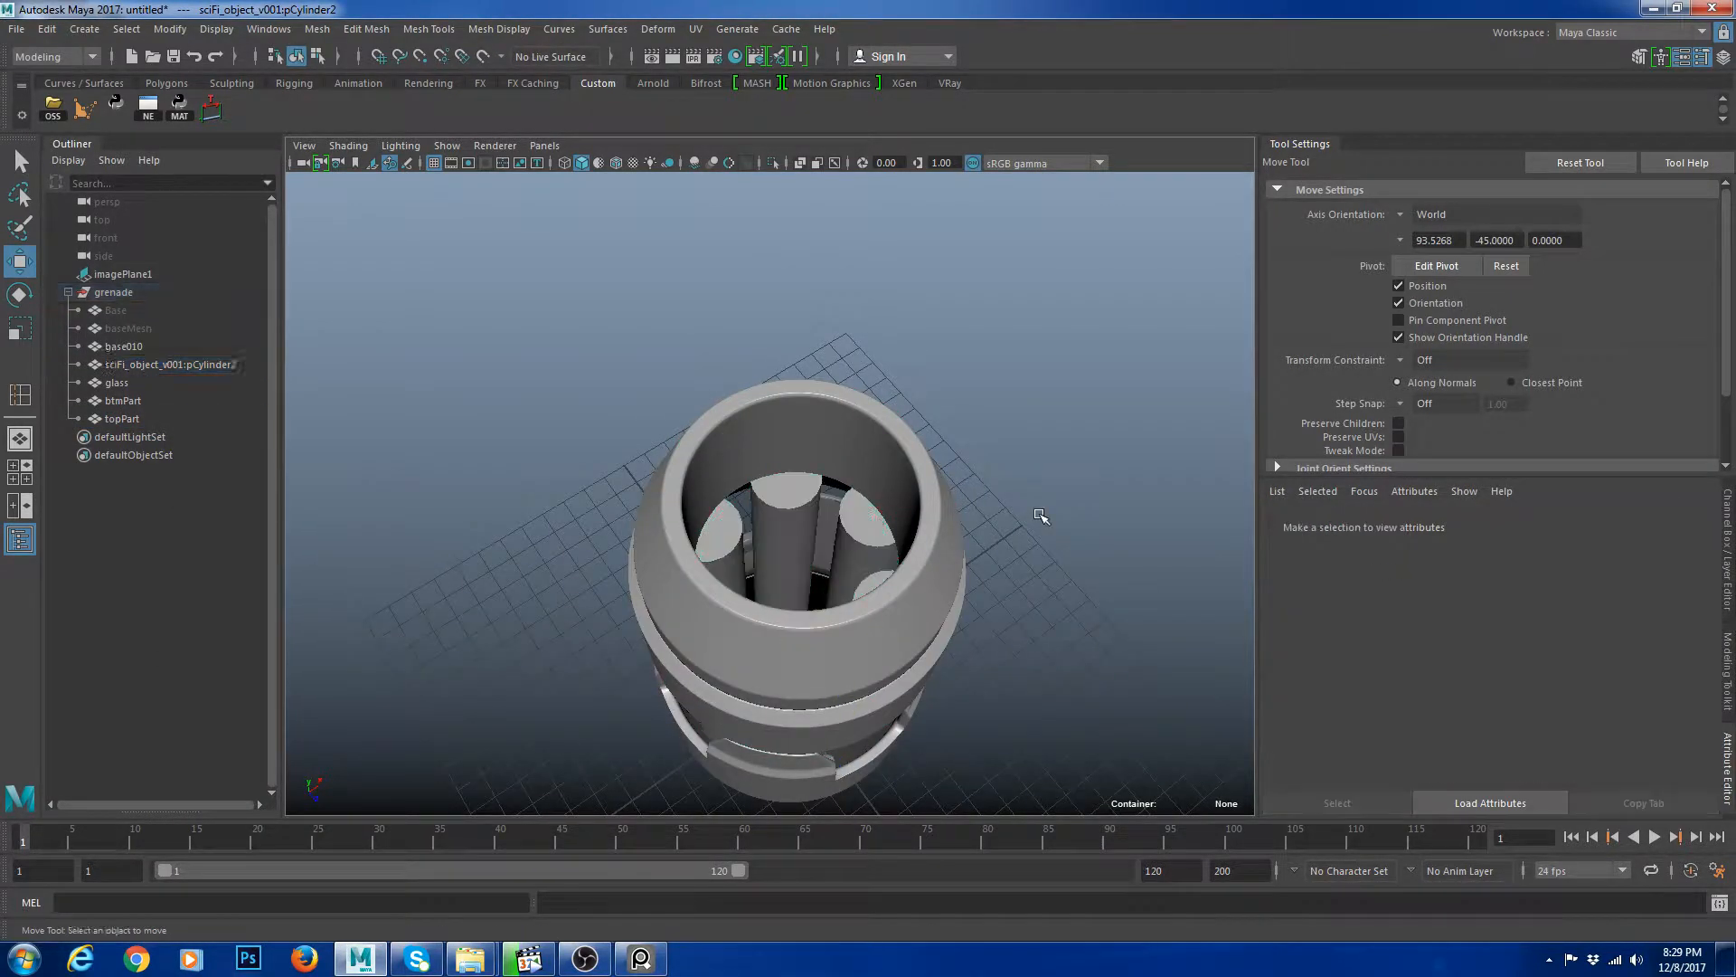
Try to delete faces of the isolated inner cylinders object.
click(805, 521)
key(ctrl+1)
alt+drag(822, 504, 952, 375)
key(F11)
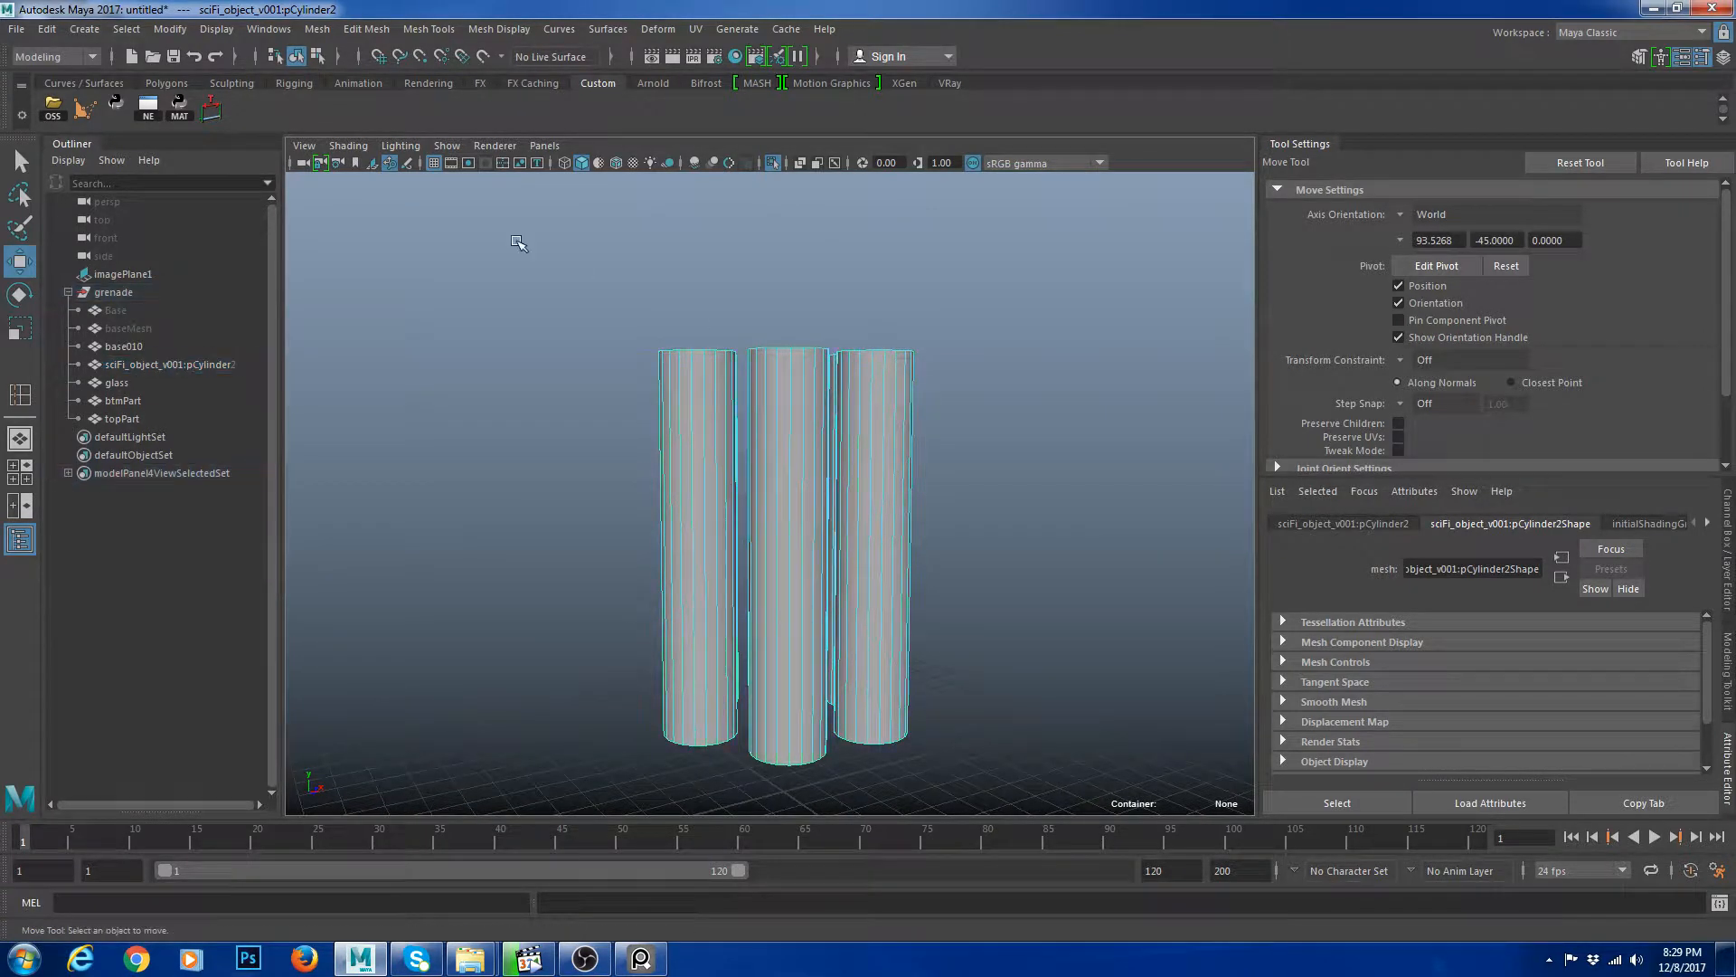
drag(515, 237, 1140, 798)
ctrl+drag(531, 436, 1031, 551)
key(Delete)
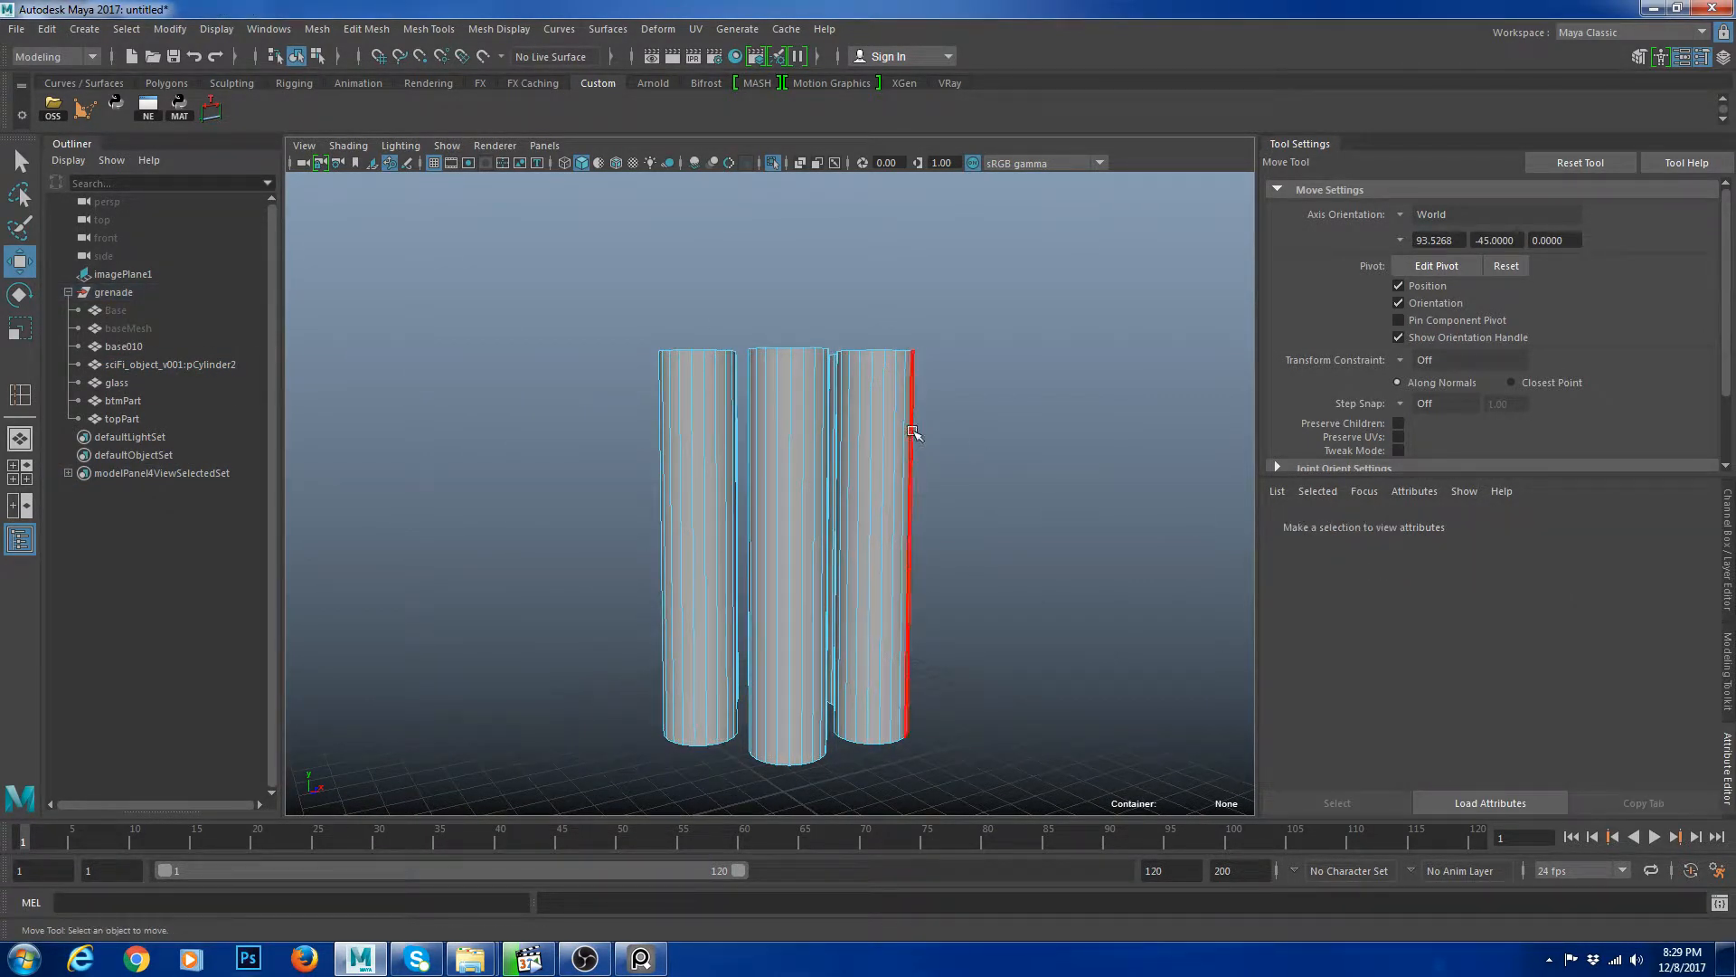
right_drag(918, 434, 1049, 362)
click(1102, 330)
alt+drag(1101, 330, 1070, 454)
key(ctrl+1)
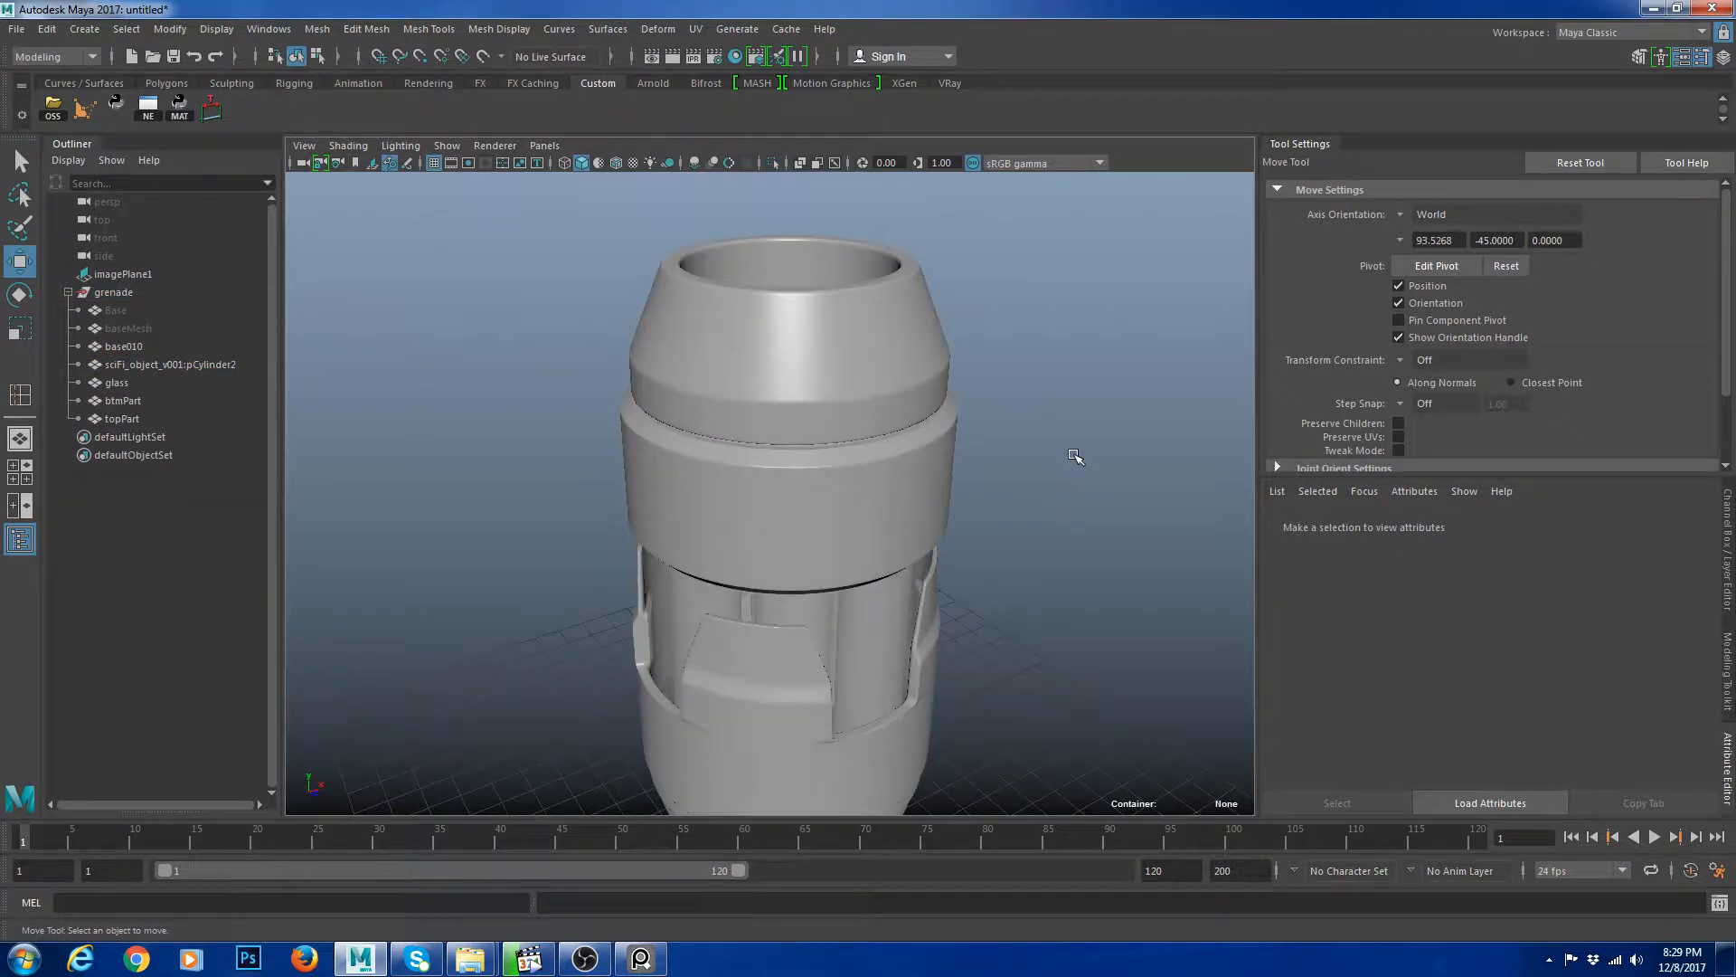
Duplicate the topPart mesh and isolate the copy.
click(889, 359)
key(1)
key(ctrl+d)
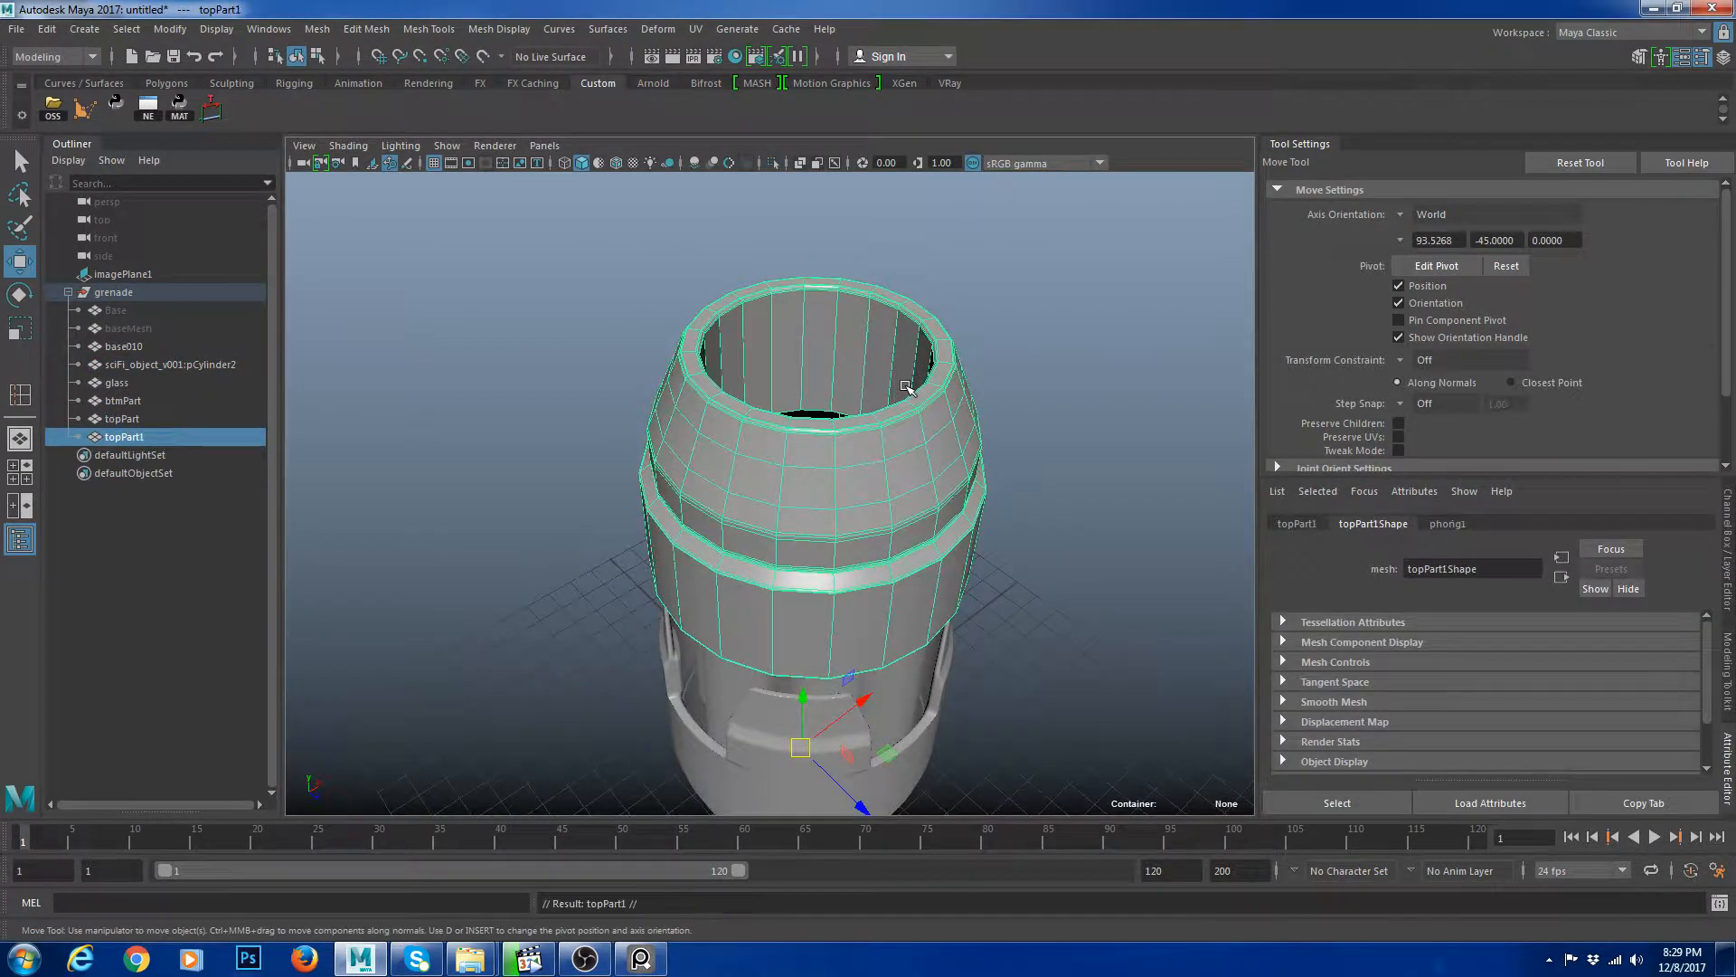
key(ctrl+1)
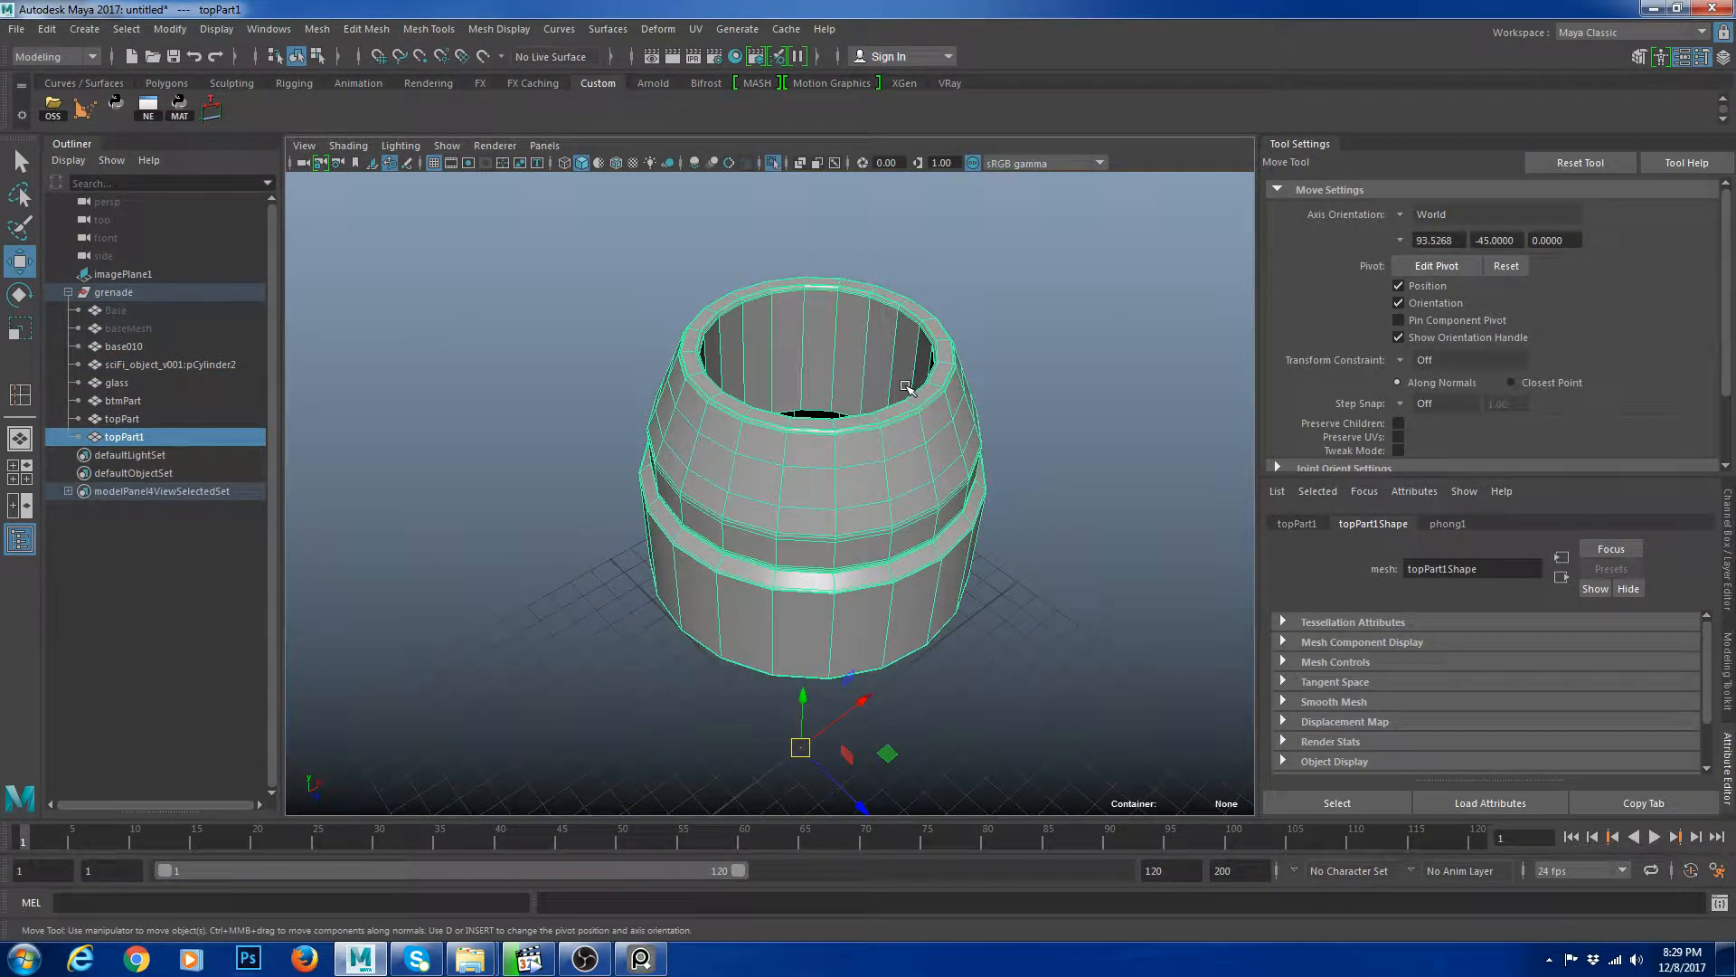
Delete all faces of the duplicate except the inner ring wall.
alt+right_drag(882, 327, 937, 340)
key(ctrl+F11)
click(917, 358)
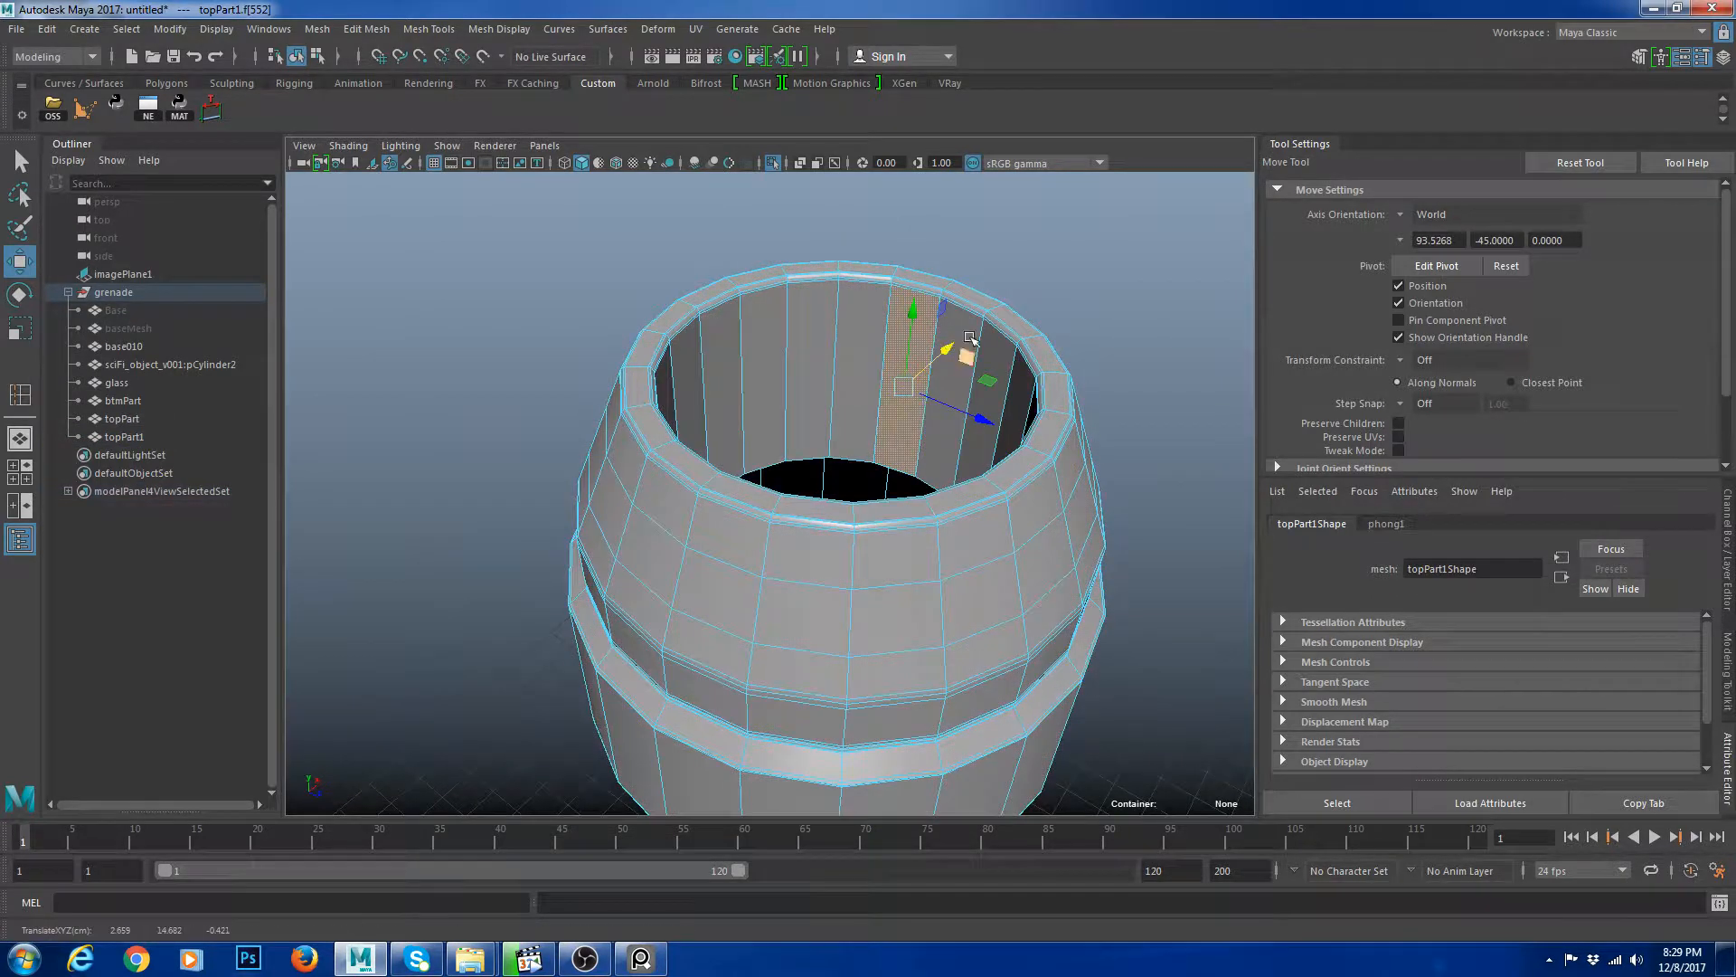
click(970, 324)
shift+click(830, 335)
shift+double_click(852, 301)
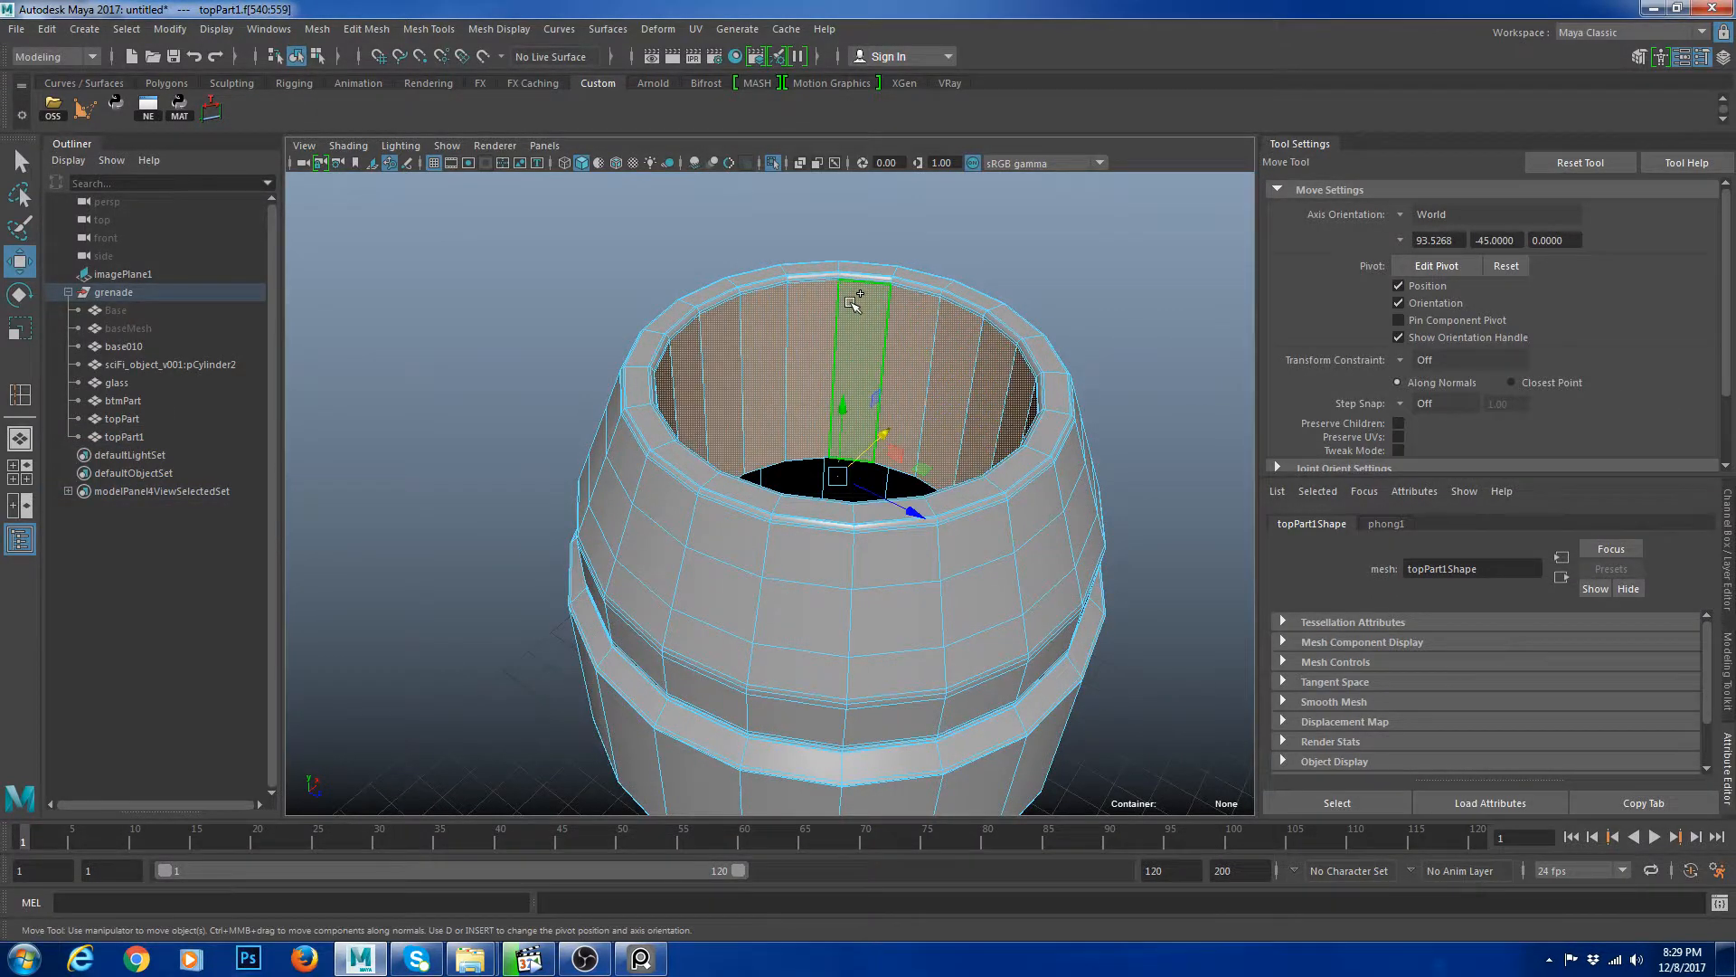
alt+right_drag(852, 301, 556, 289)
shift+drag(555, 288, 1248, 814)
key([)
key(Delete)
key(F8)
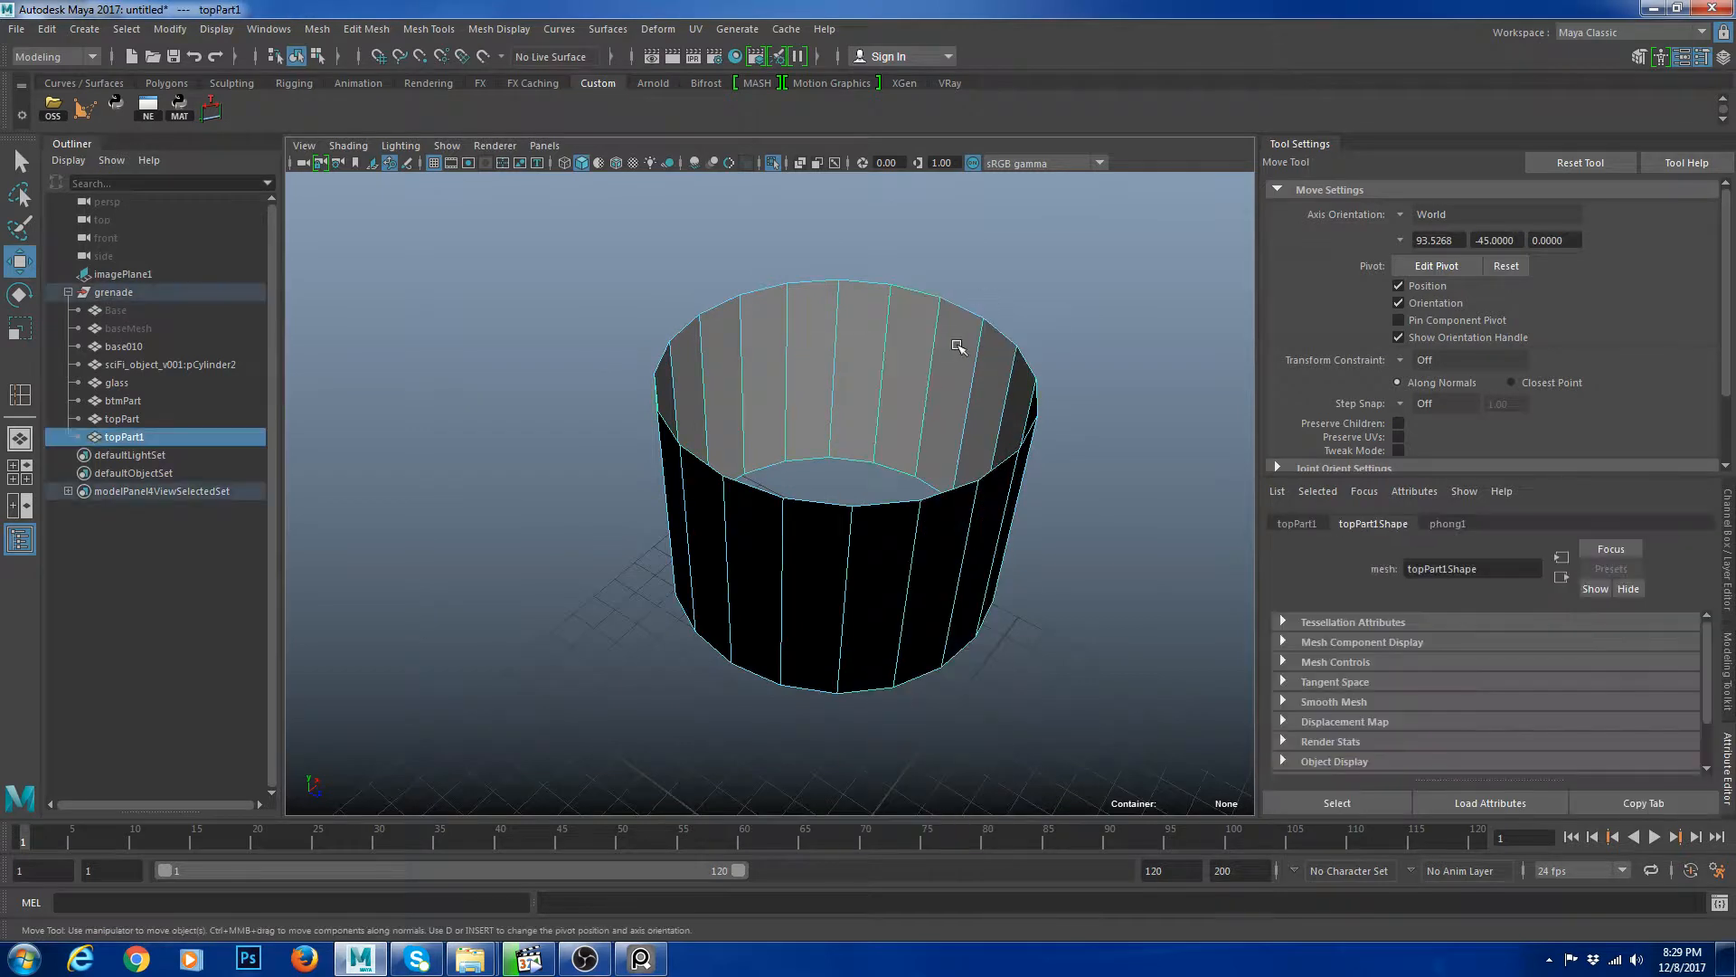
Select the ring's top border edge and extrude it.
right_drag(1011, 341, 1011, 342)
click(1025, 343)
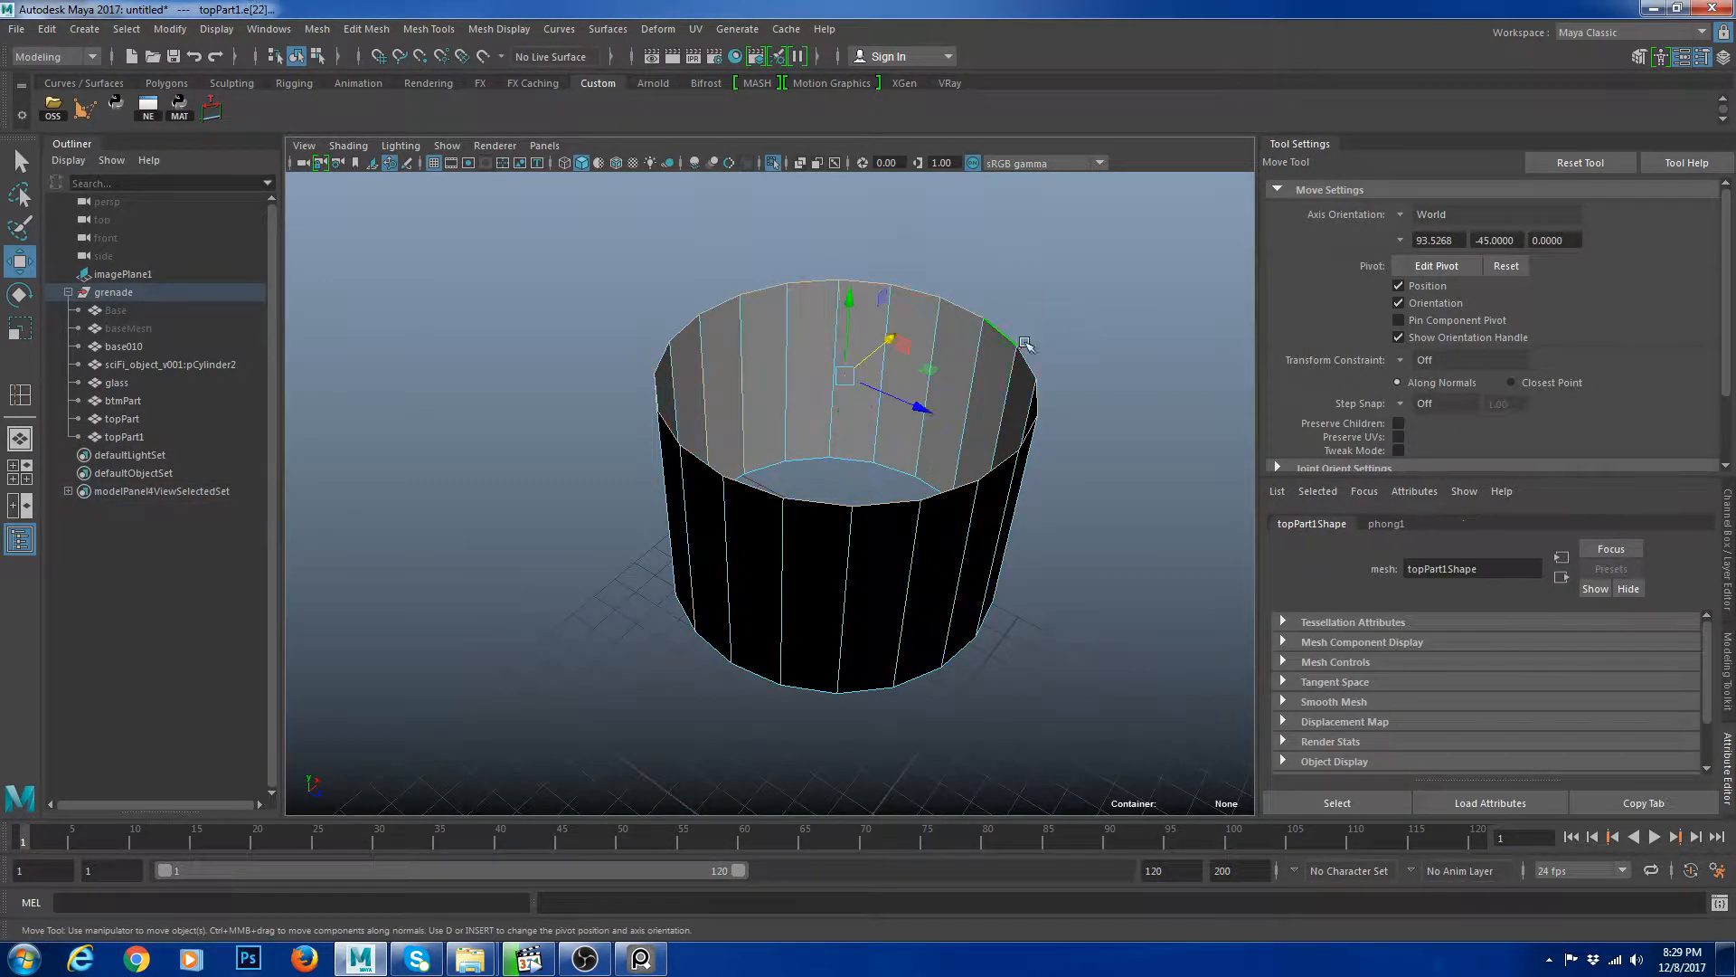
alt+middle_drag(1111, 367, 1052, 382)
key(ctrl+e)
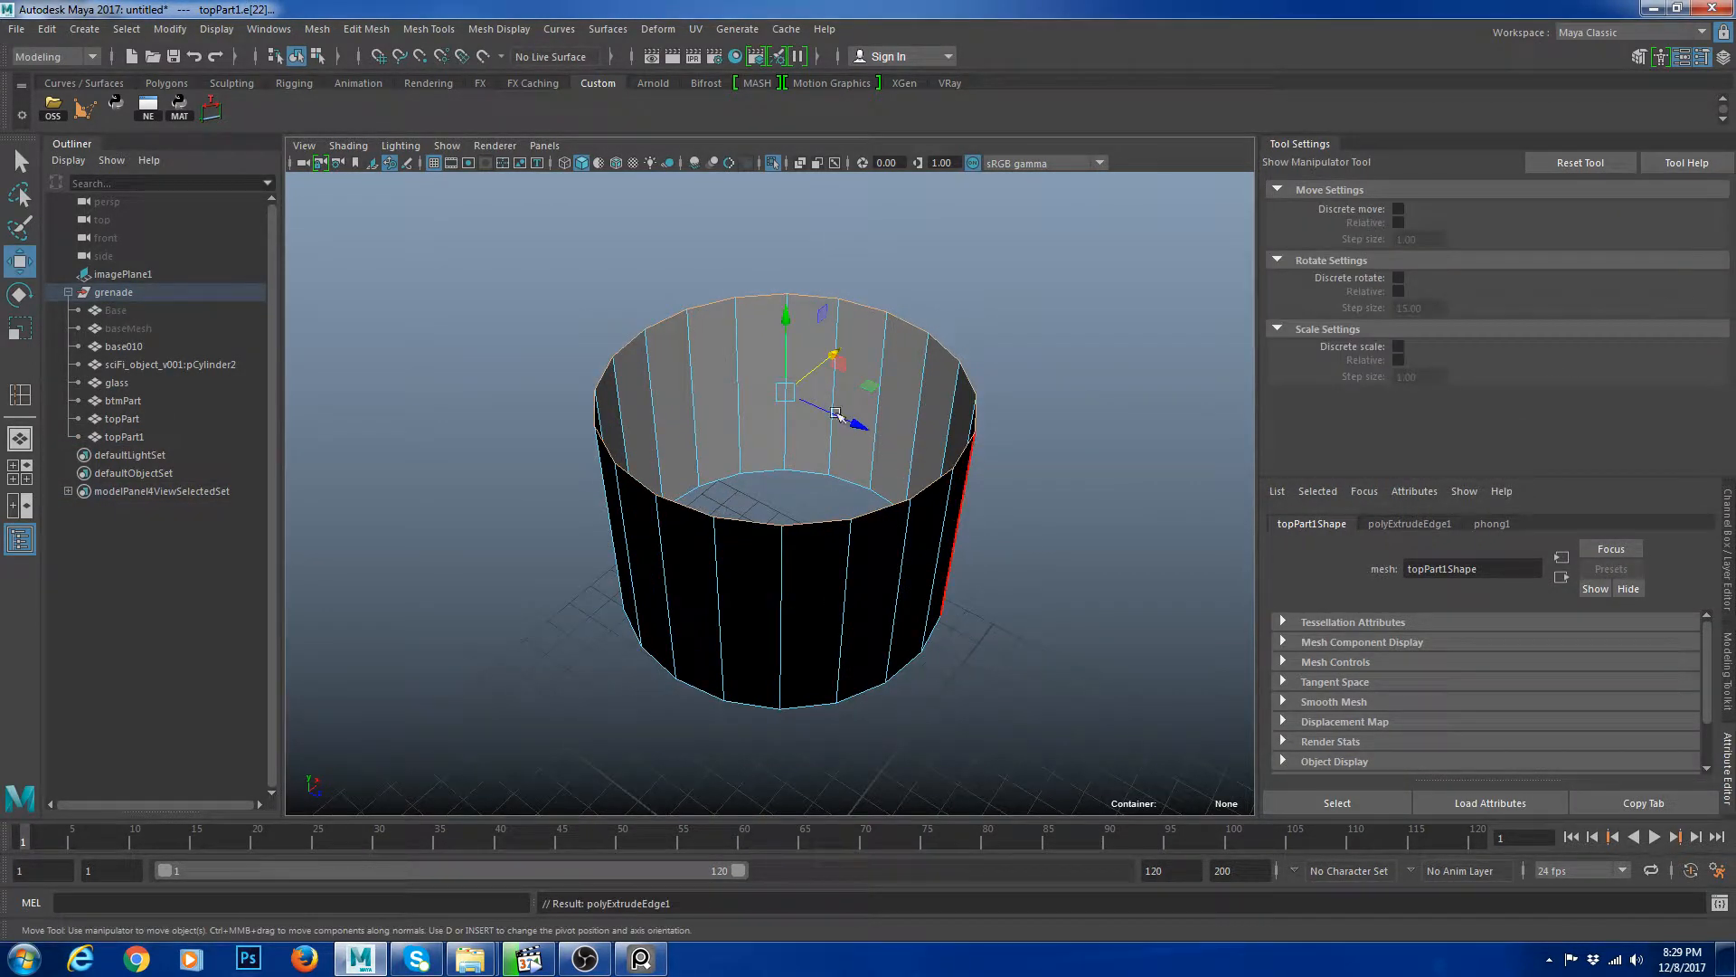
key(r)
drag(785, 392, 775, 391)
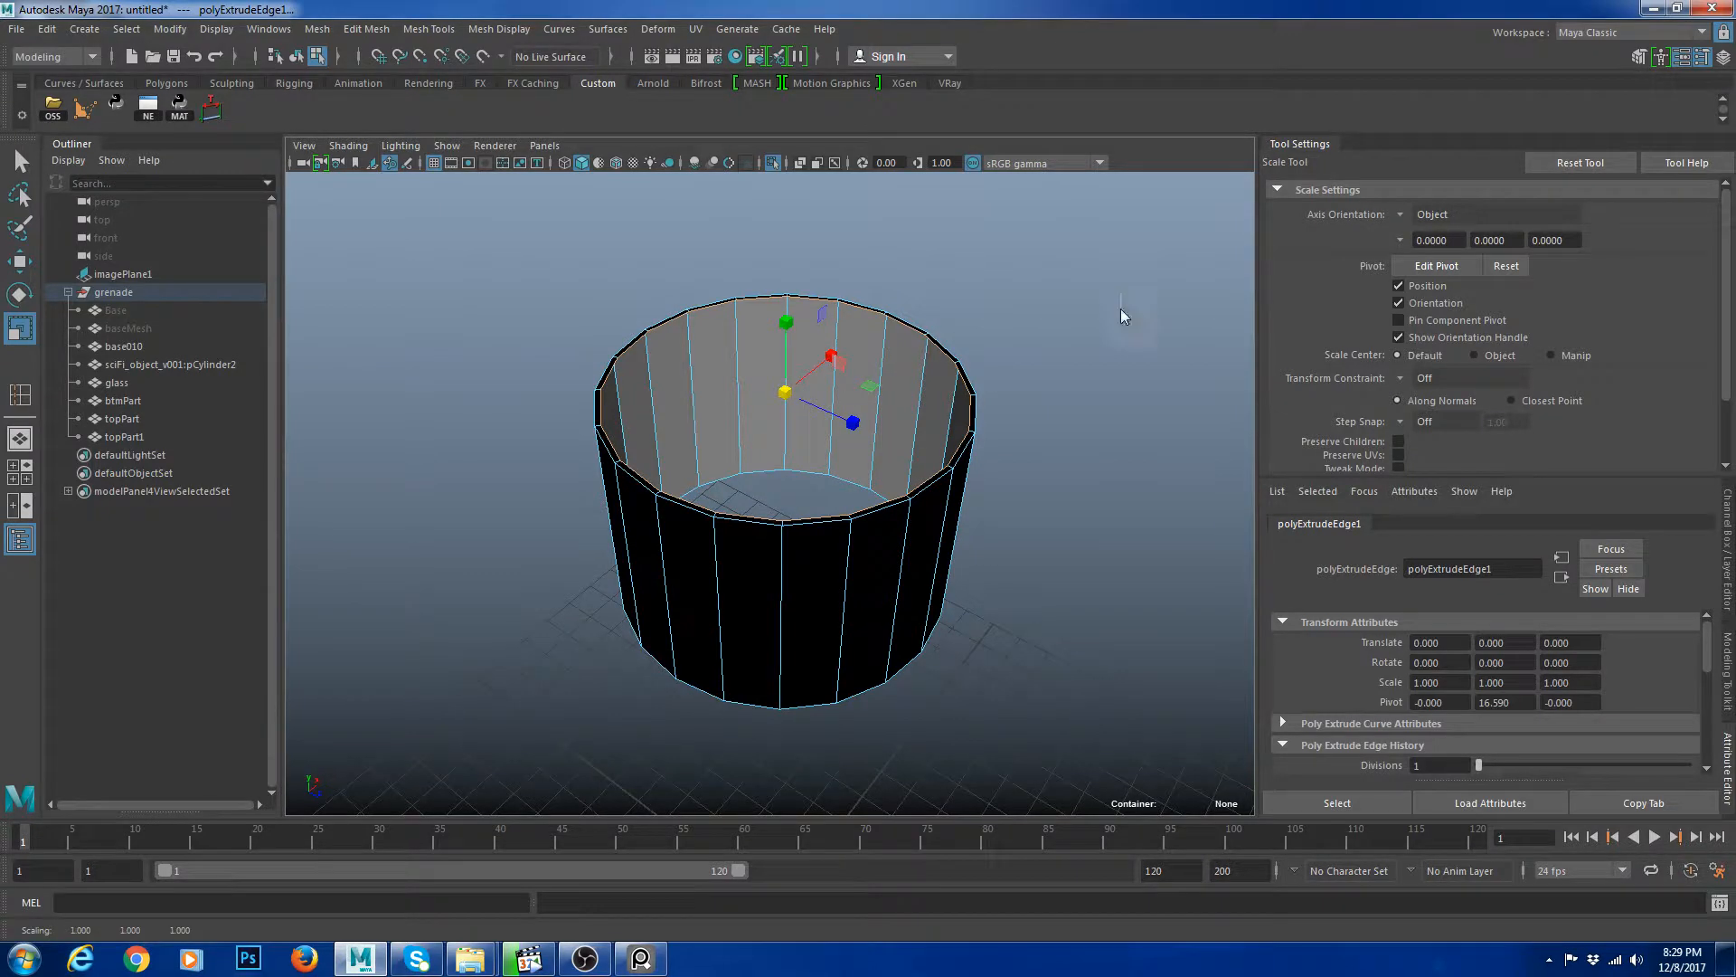
Extrude the top border edge again and move it down slightly.
key(ctrl+e)
key(w)
drag(785, 317, 786, 332)
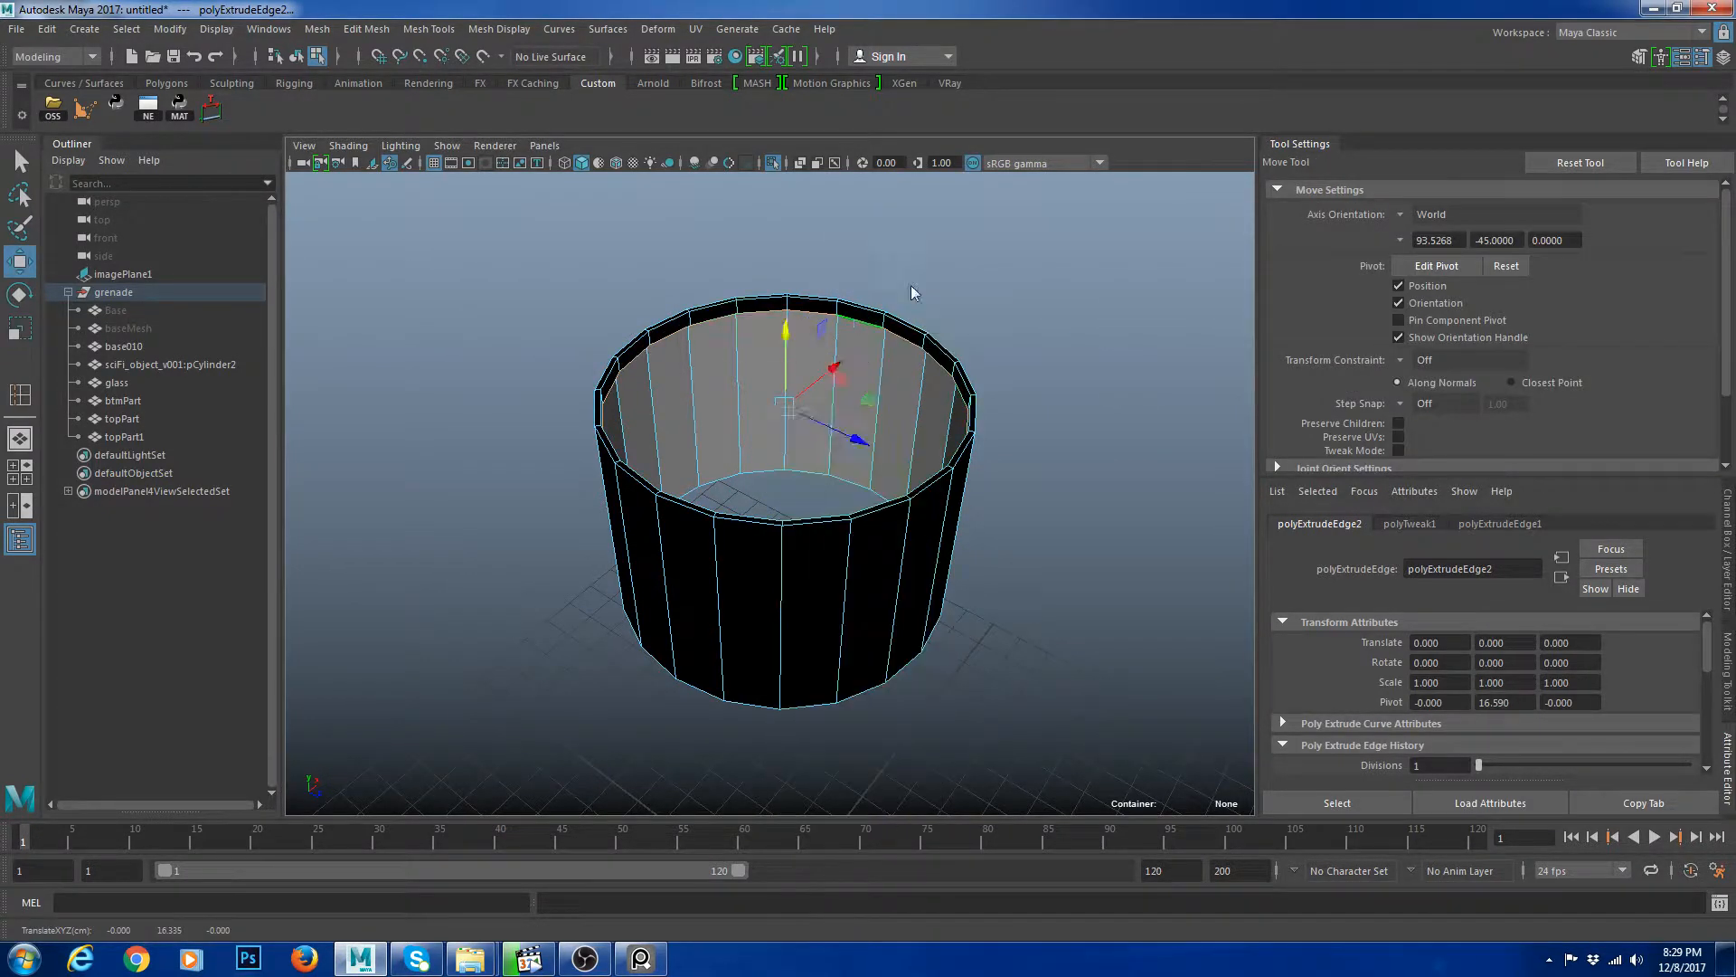
Try to scale the bottom vertex row of the ring.
key(F8)
alt+drag(909, 619, 918, 522)
key(F9)
drag(524, 404, 1040, 656)
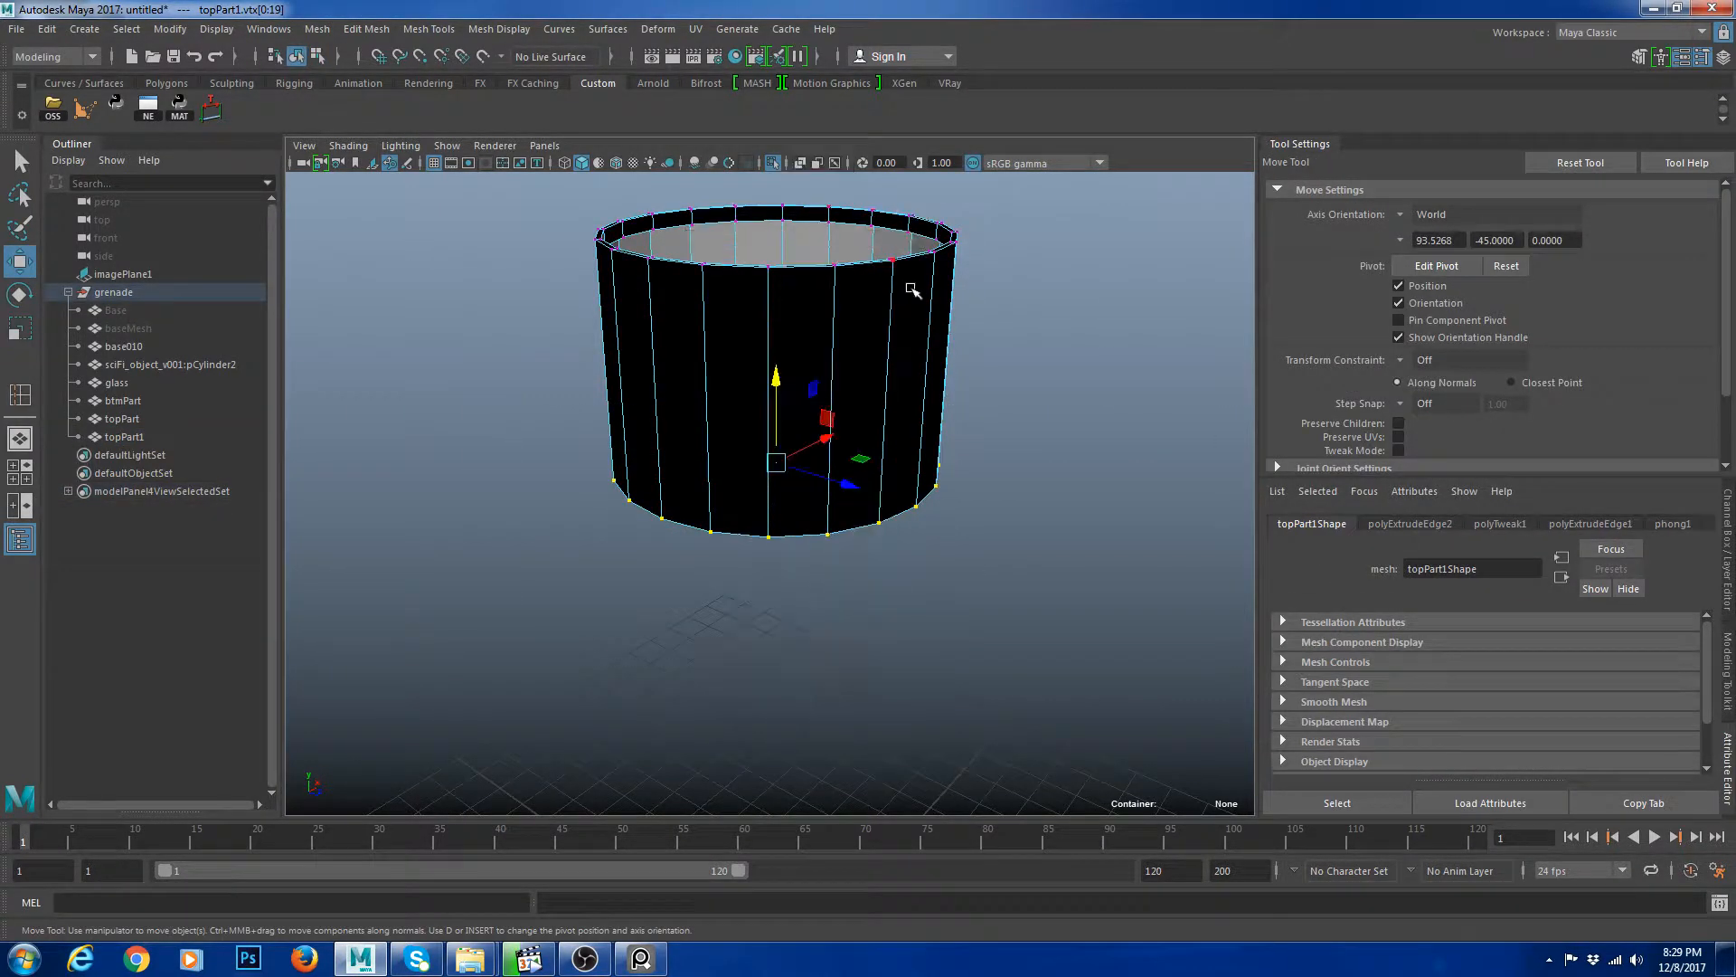
right_drag(851, 270, 905, 242)
key(r)
key(shift+r)
click(1097, 365)
alt+drag(990, 331, 973, 383)
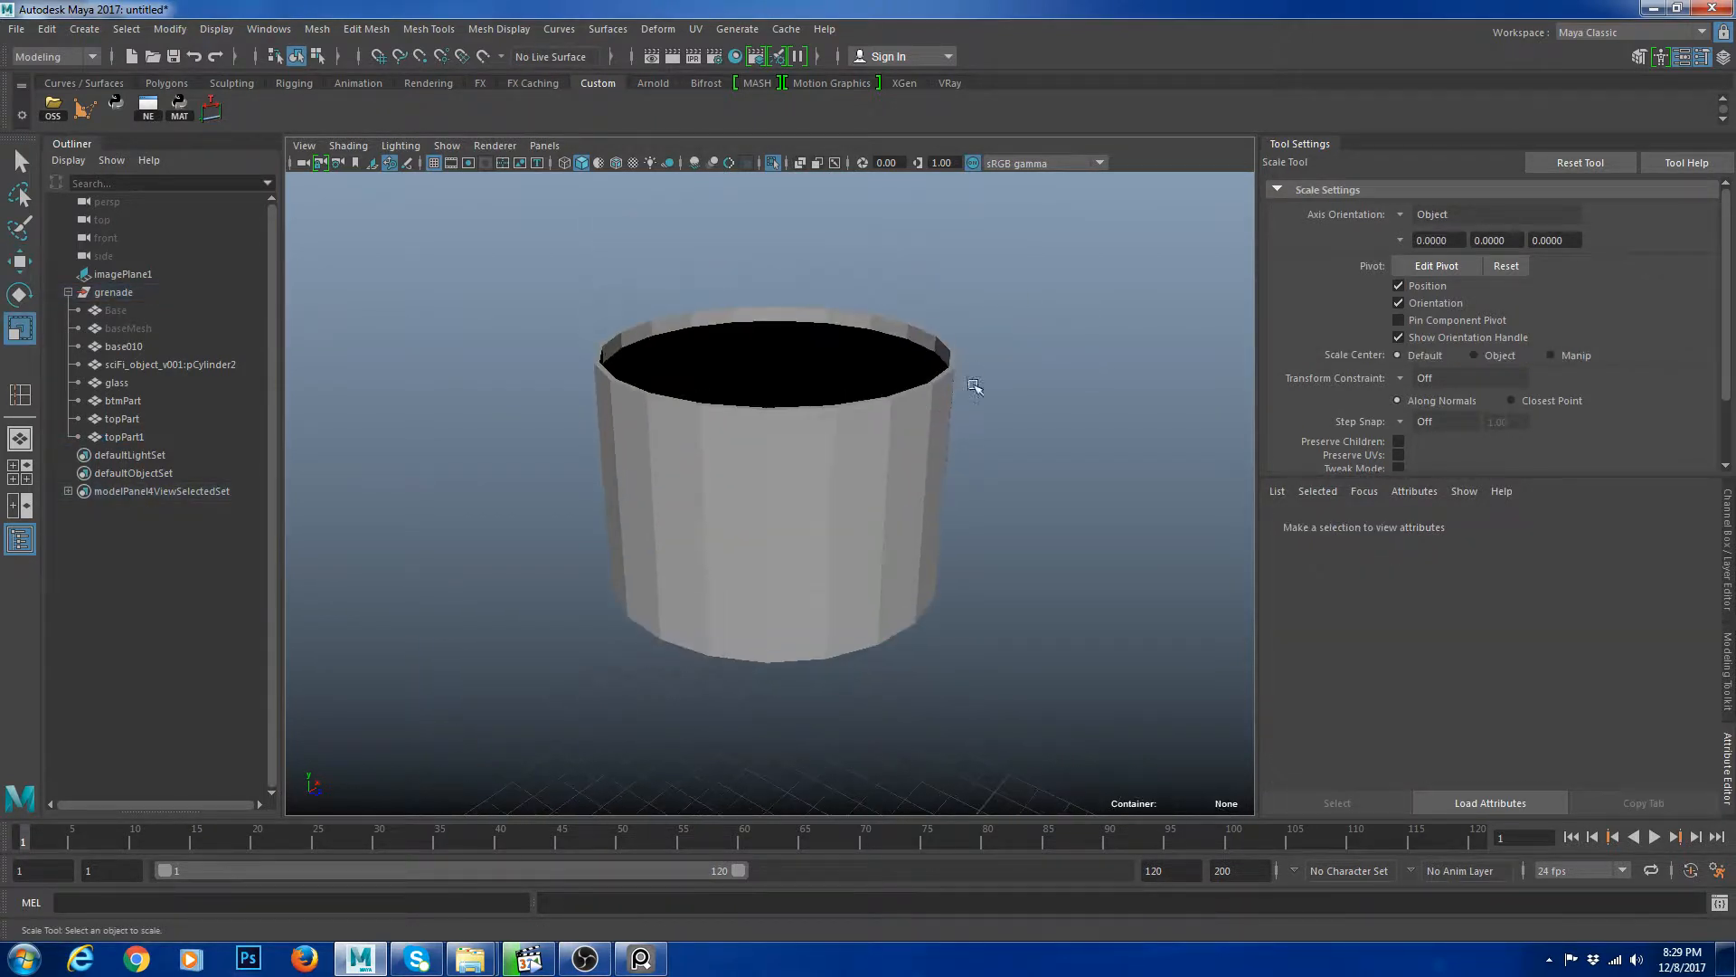
Preview the inner ring smoothed and return to the regular display.
click(921, 409)
right_drag(921, 409, 929, 342)
double_click(930, 344)
key(w)
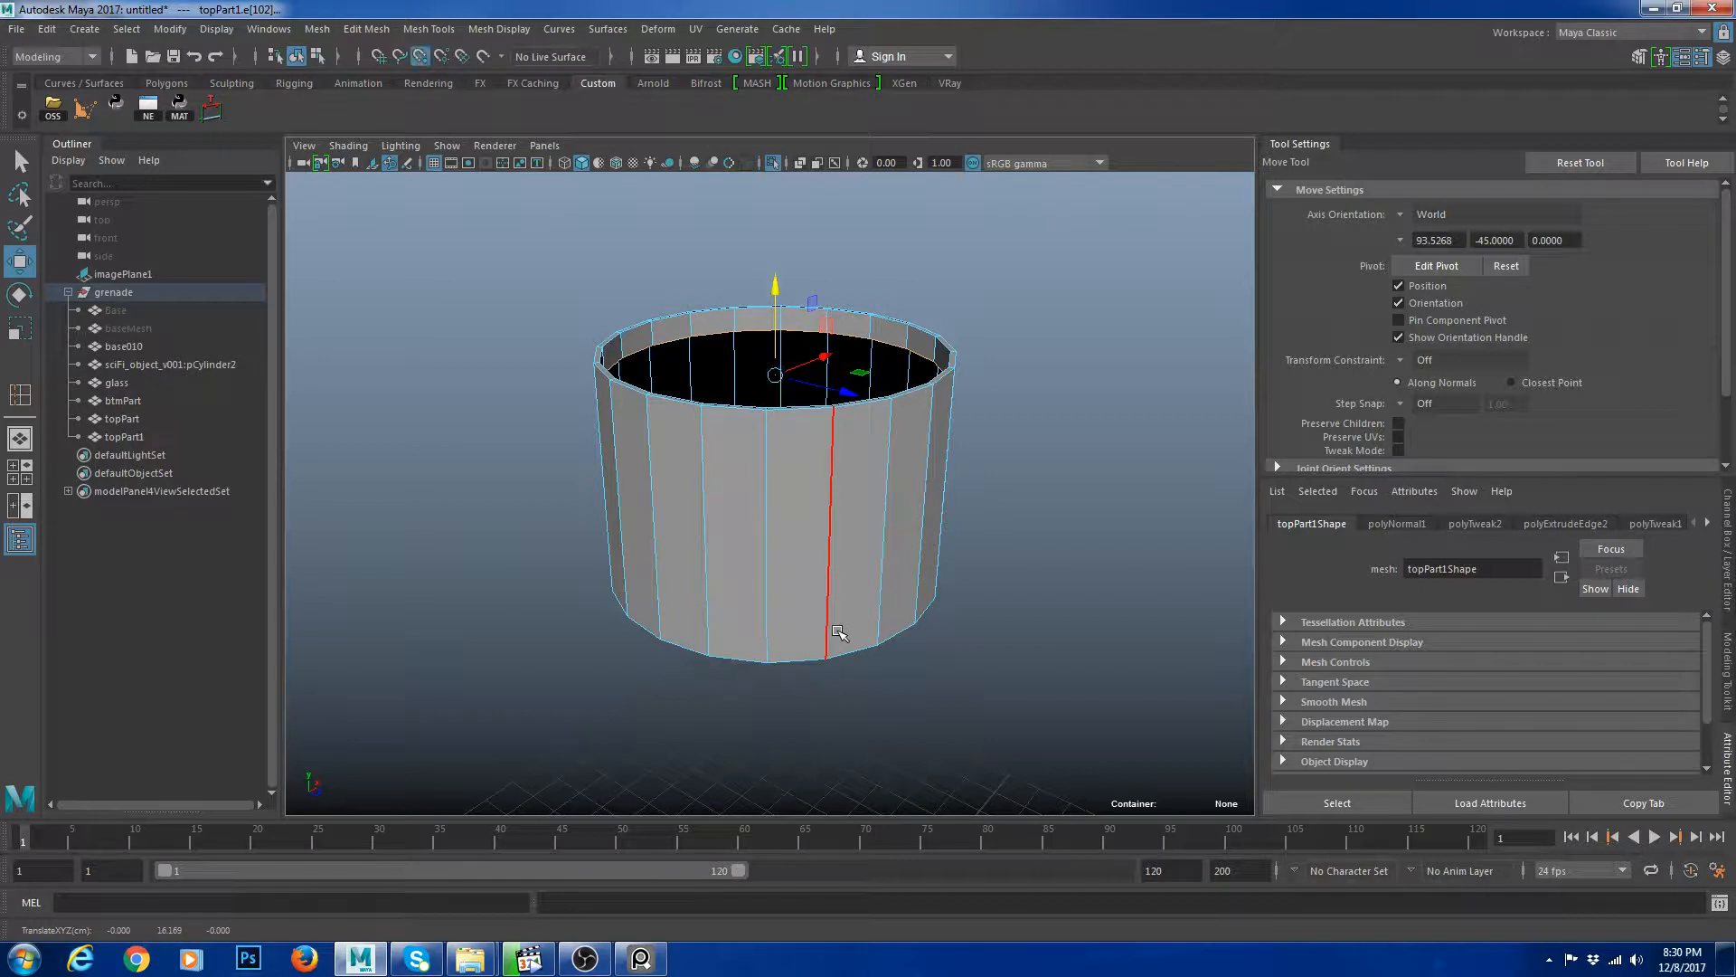
middle_drag(838, 631, 841, 640)
right_drag(868, 407, 931, 369)
key(3)
key(1)
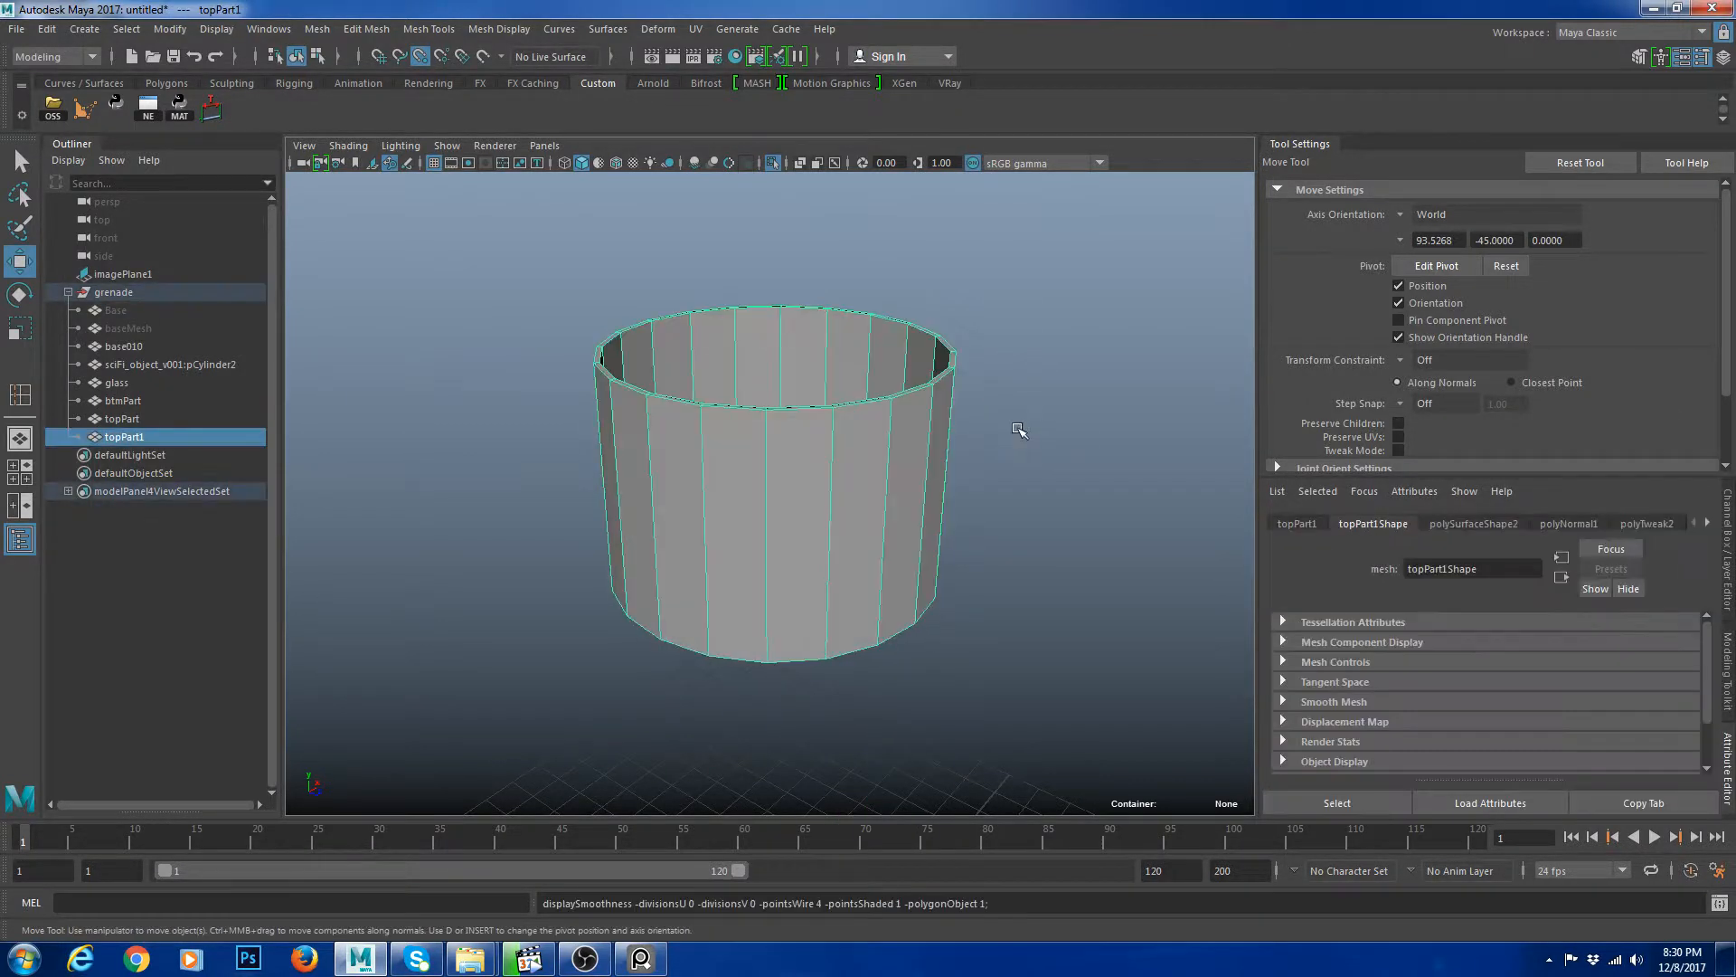
Insert a support edge loop near the top of the inner ring.
shift+right_drag(1083, 334, 1132, 358)
scroll(1037, 315, up, 3)
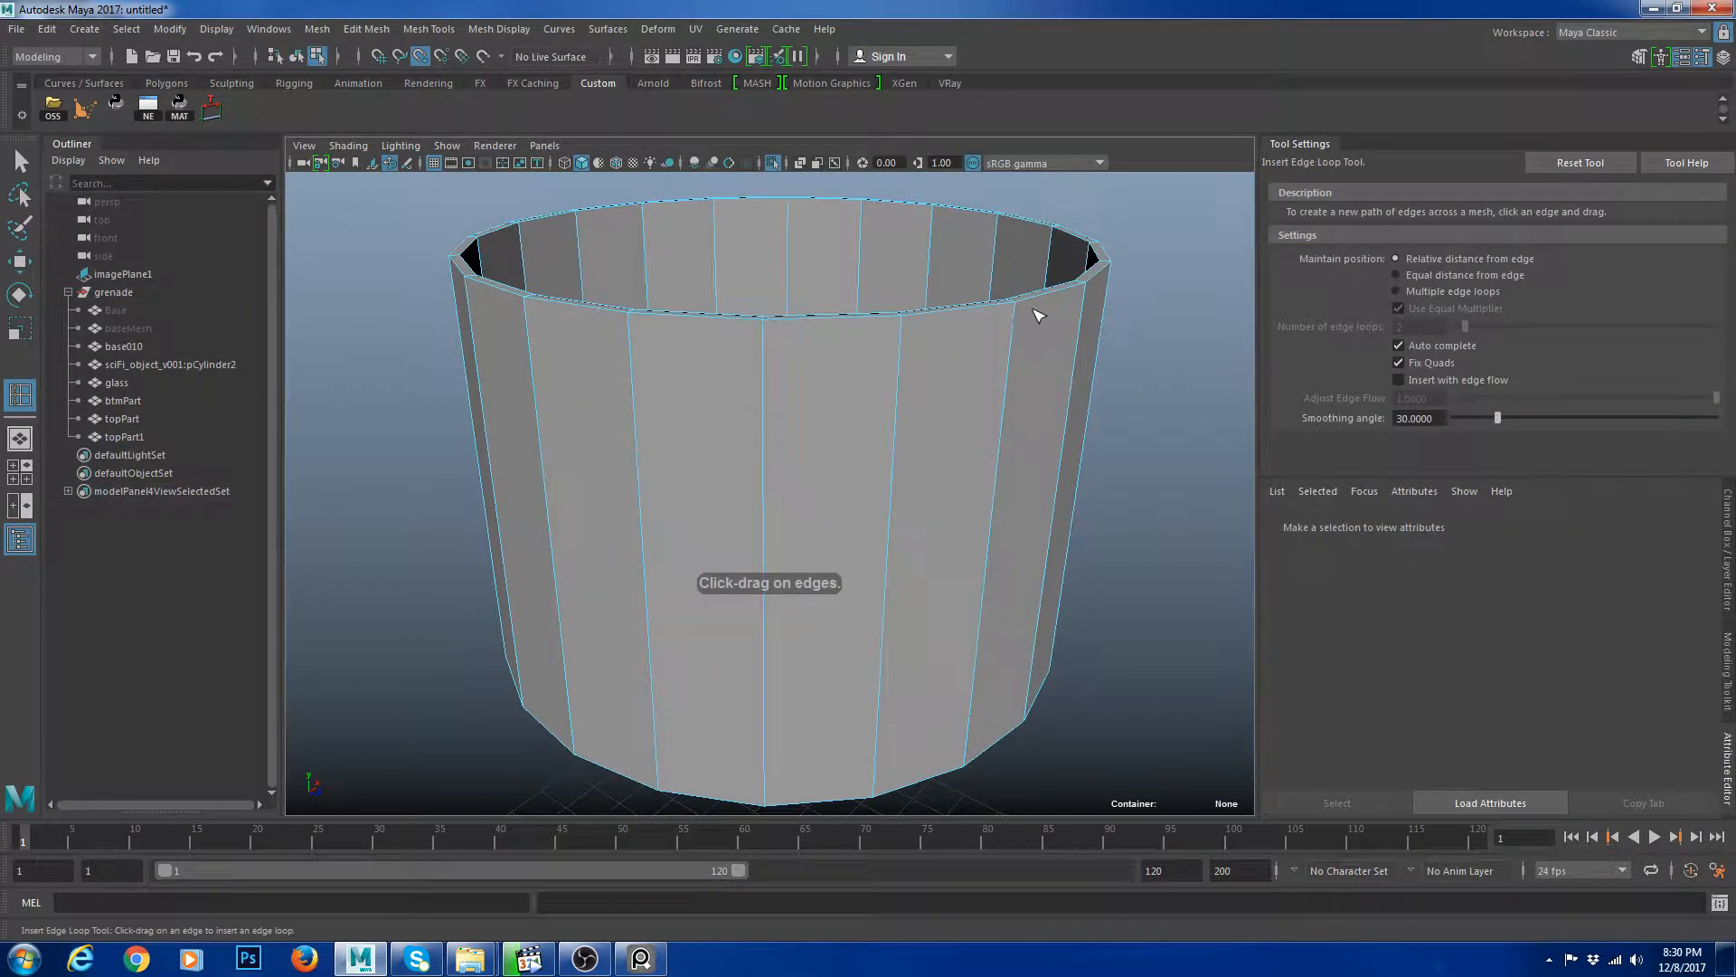
drag(1021, 315, 1059, 265)
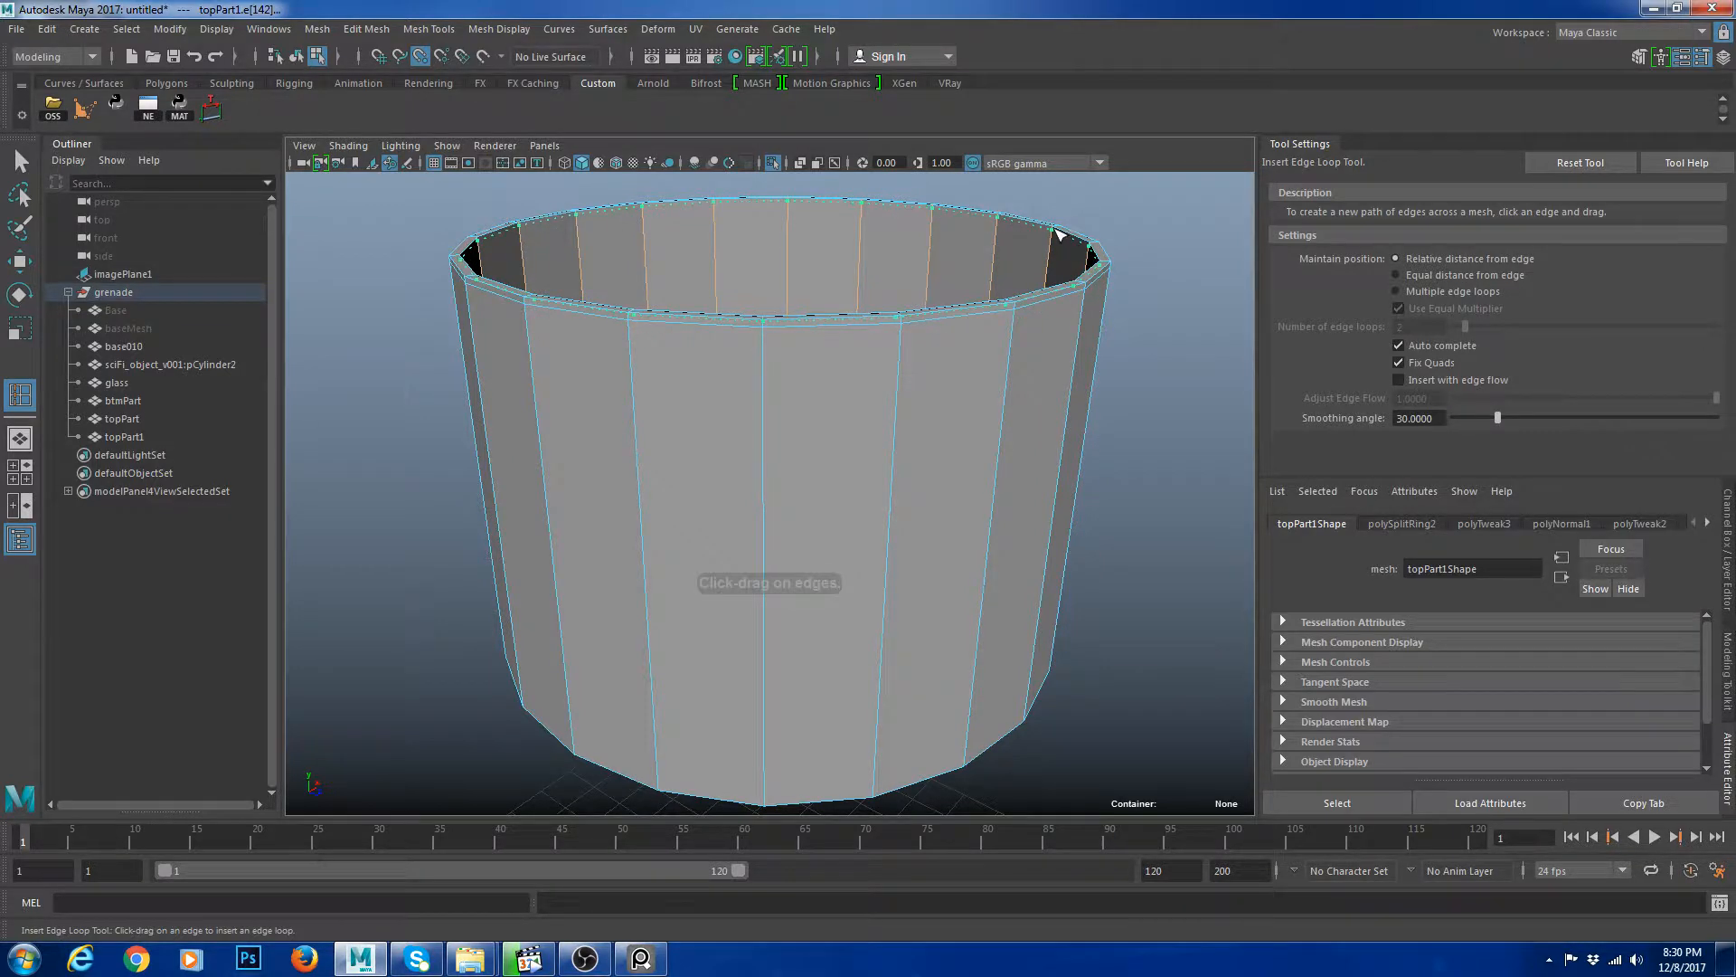
Leave isolation and inspect the inner ring inside the top cap with smooth preview.
key(w)
click(1174, 295)
key(3)
scroll(1184, 299, down, 3)
key(ctrl+1)
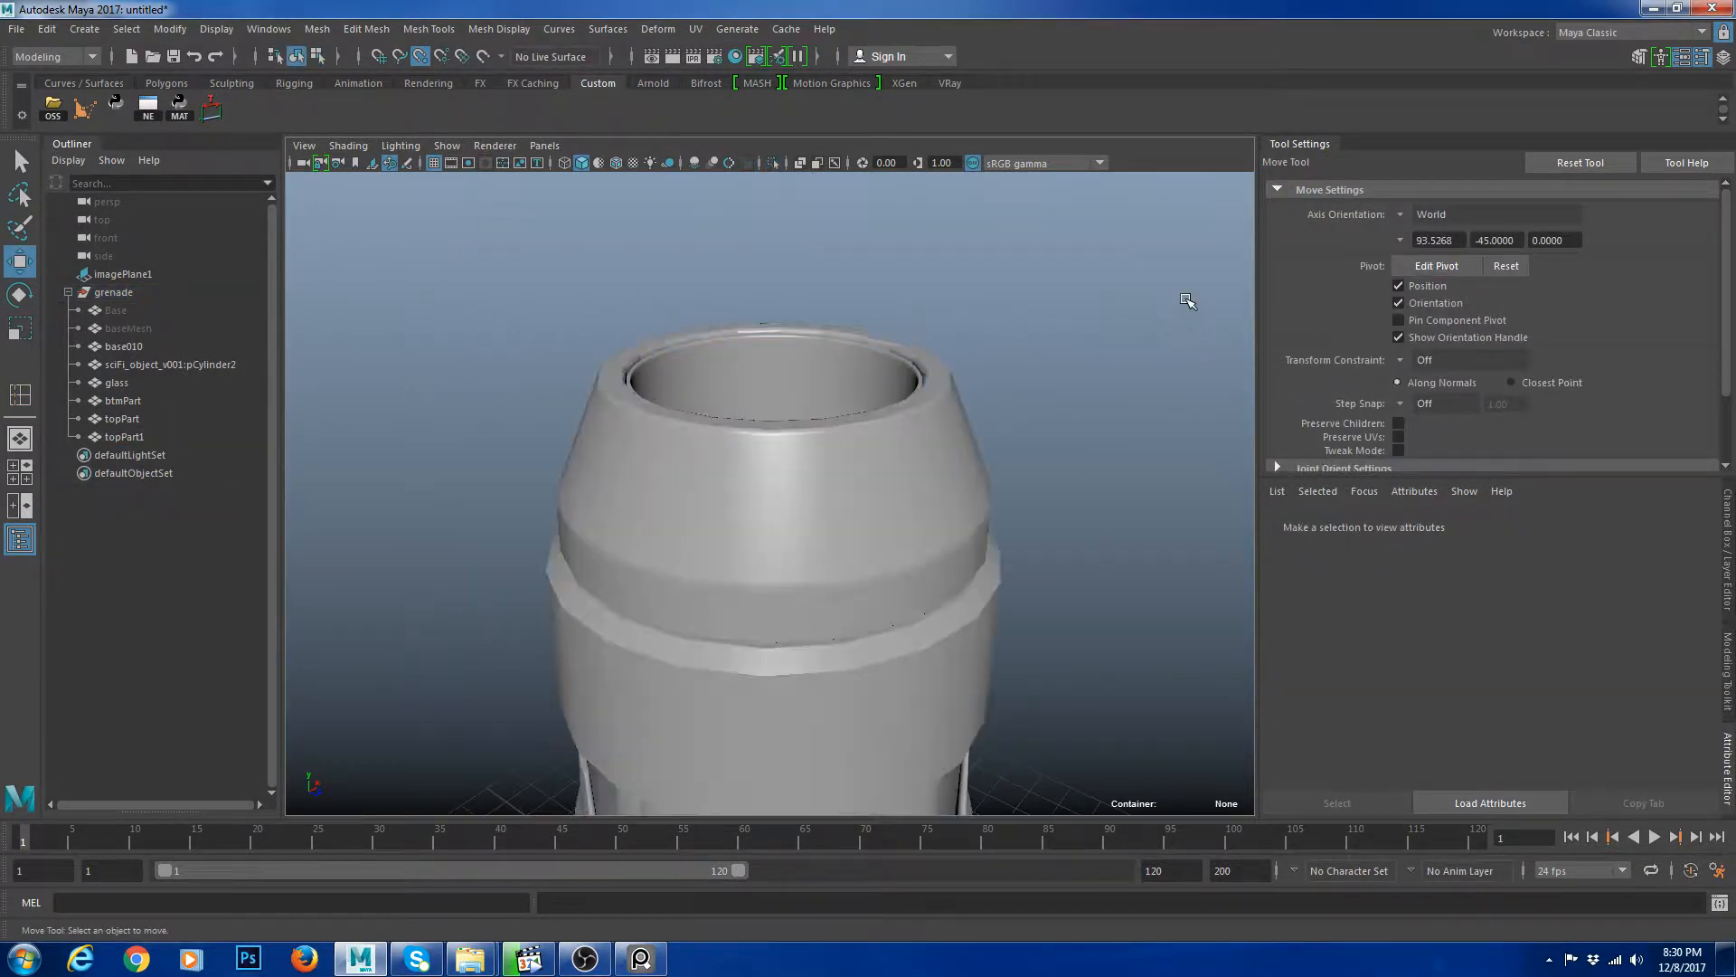
scroll(1191, 301, down, 3)
alt+drag(1127, 329, 1108, 384)
click(844, 497)
click(993, 526)
scroll(986, 530, up, 5)
alt+drag(959, 534, 879, 407)
click(887, 333)
scroll(889, 336, up, 2)
alt+drag(889, 339, 911, 438)
key(1)
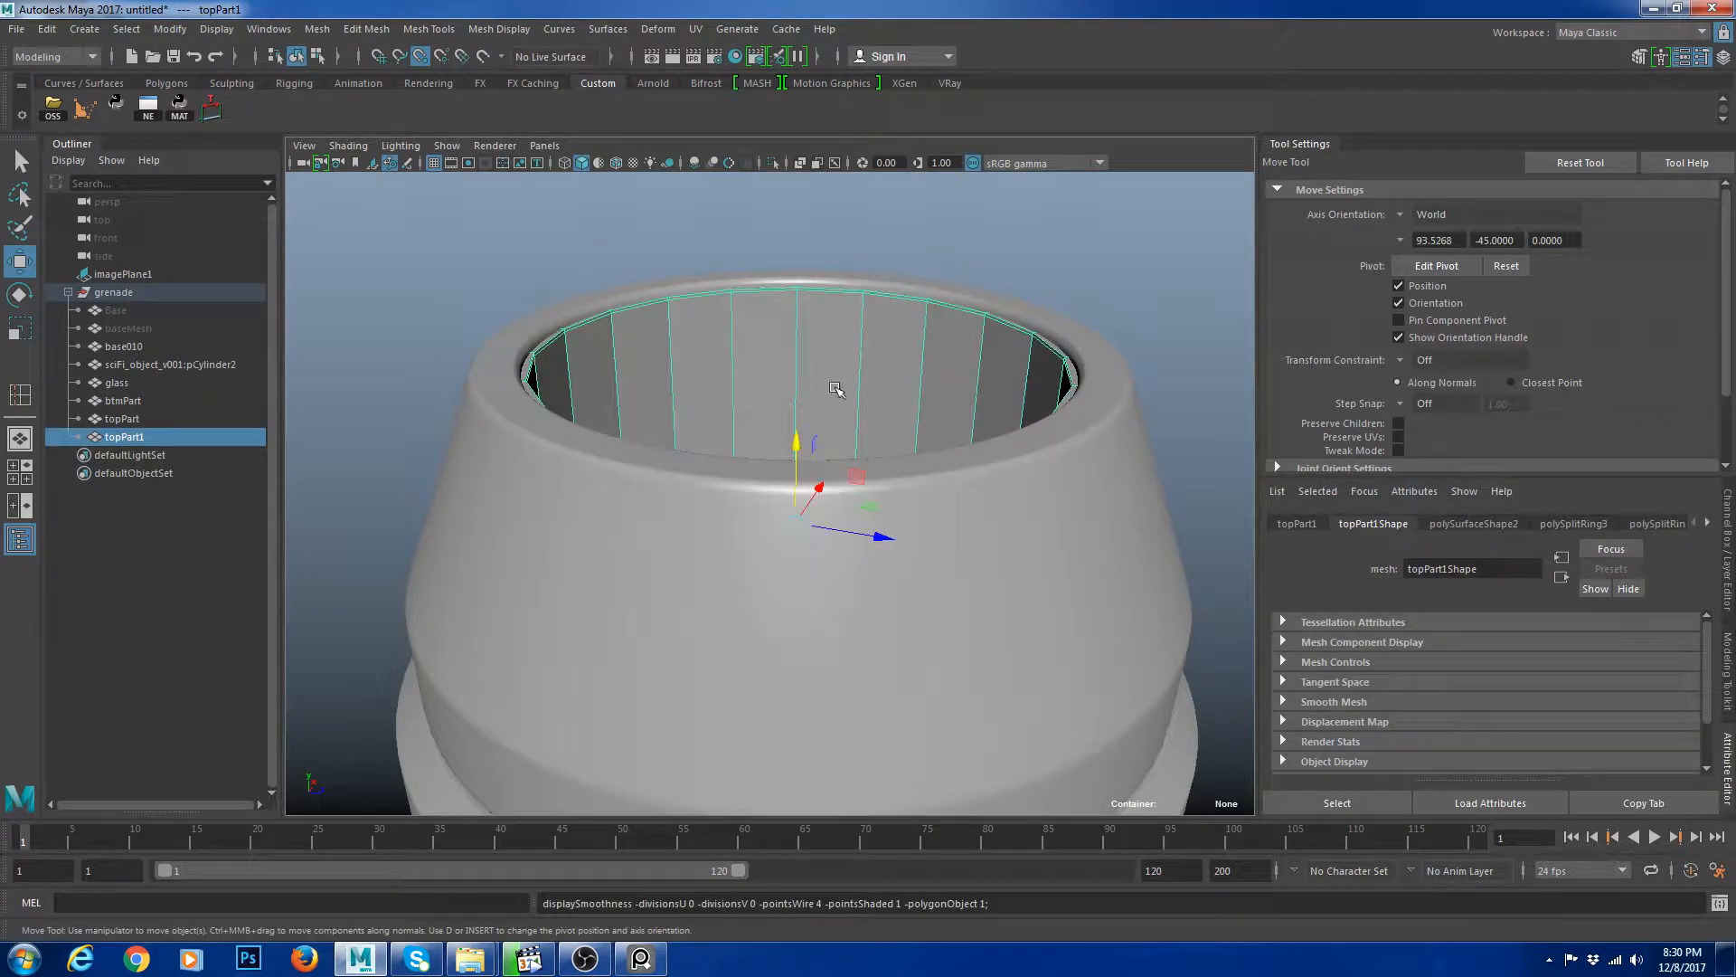
Undo the last ring move and raise the inner ring slightly within the cap.
click(798, 436)
key(ctrl+z)
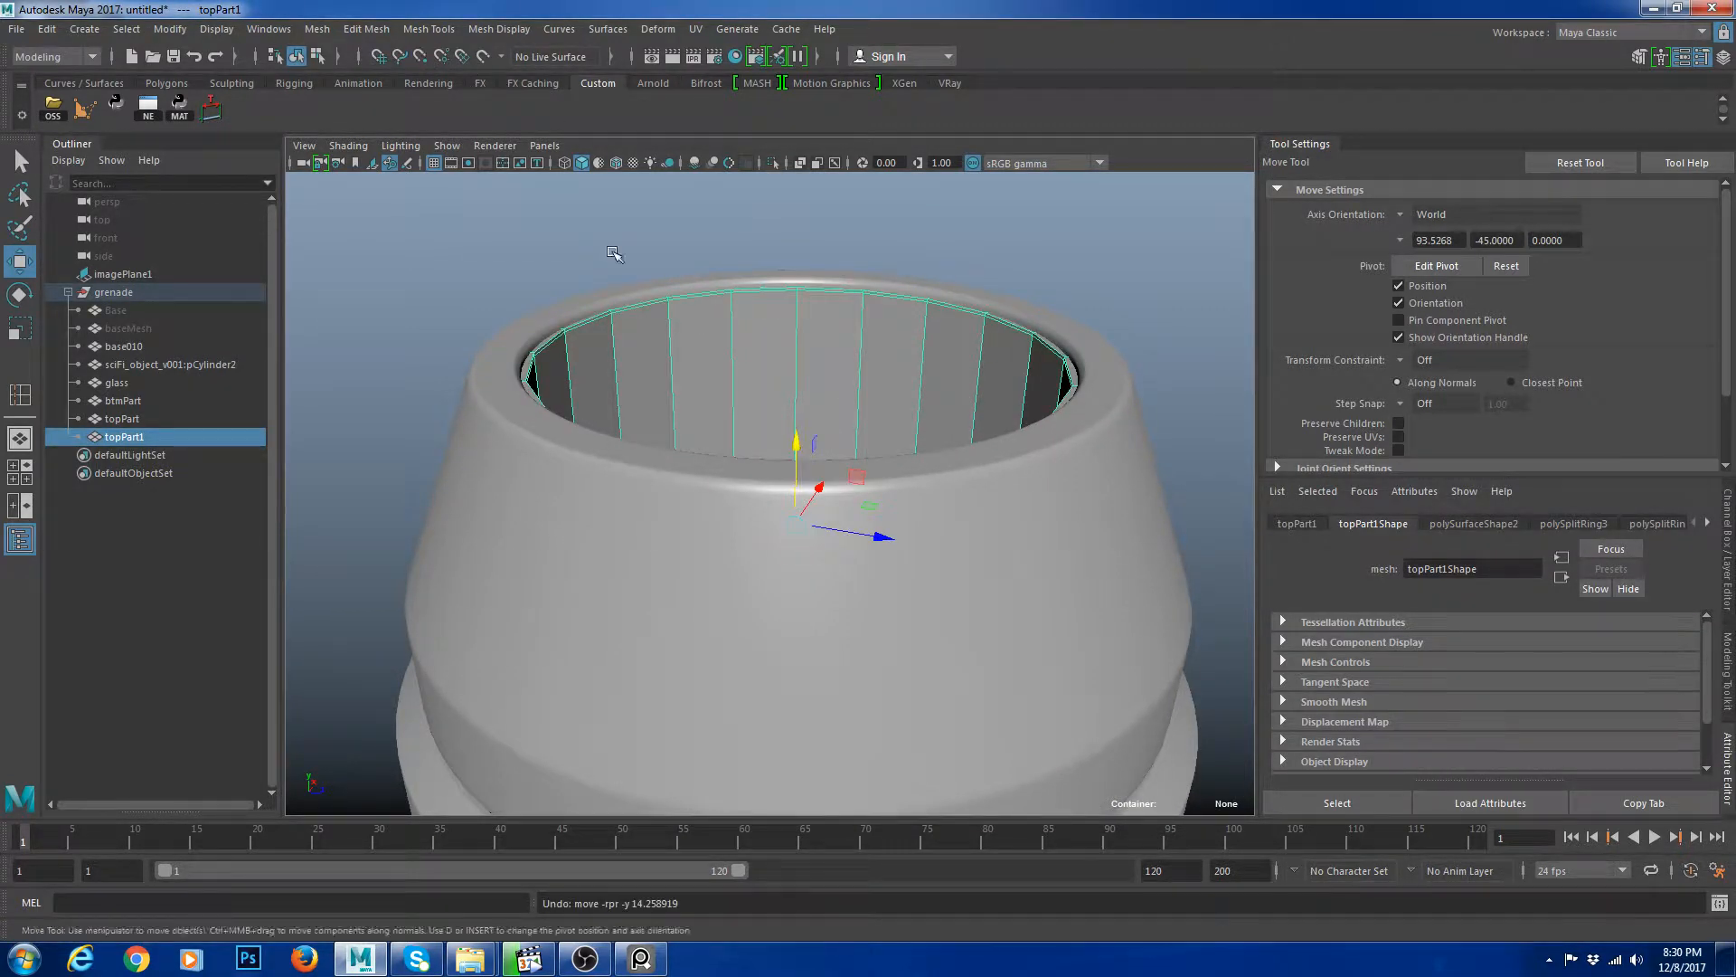
scroll(822, 372, up, 3)
drag(799, 443, 799, 409)
Select the inner ring and scale it slightly.
key(3)
click(1085, 480)
click(1208, 293)
alt+drag(1017, 393, 1067, 557)
click(1164, 497)
key(1)
key(r)
drag(829, 640, 838, 639)
Inspect the inner ring's top rim against the cap in smooth preview.
key(3)
click(1085, 375)
scroll(1083, 384, down, 5)
alt+drag(1016, 475, 1084, 471)
alt+right_drag(1038, 503, 1082, 419)
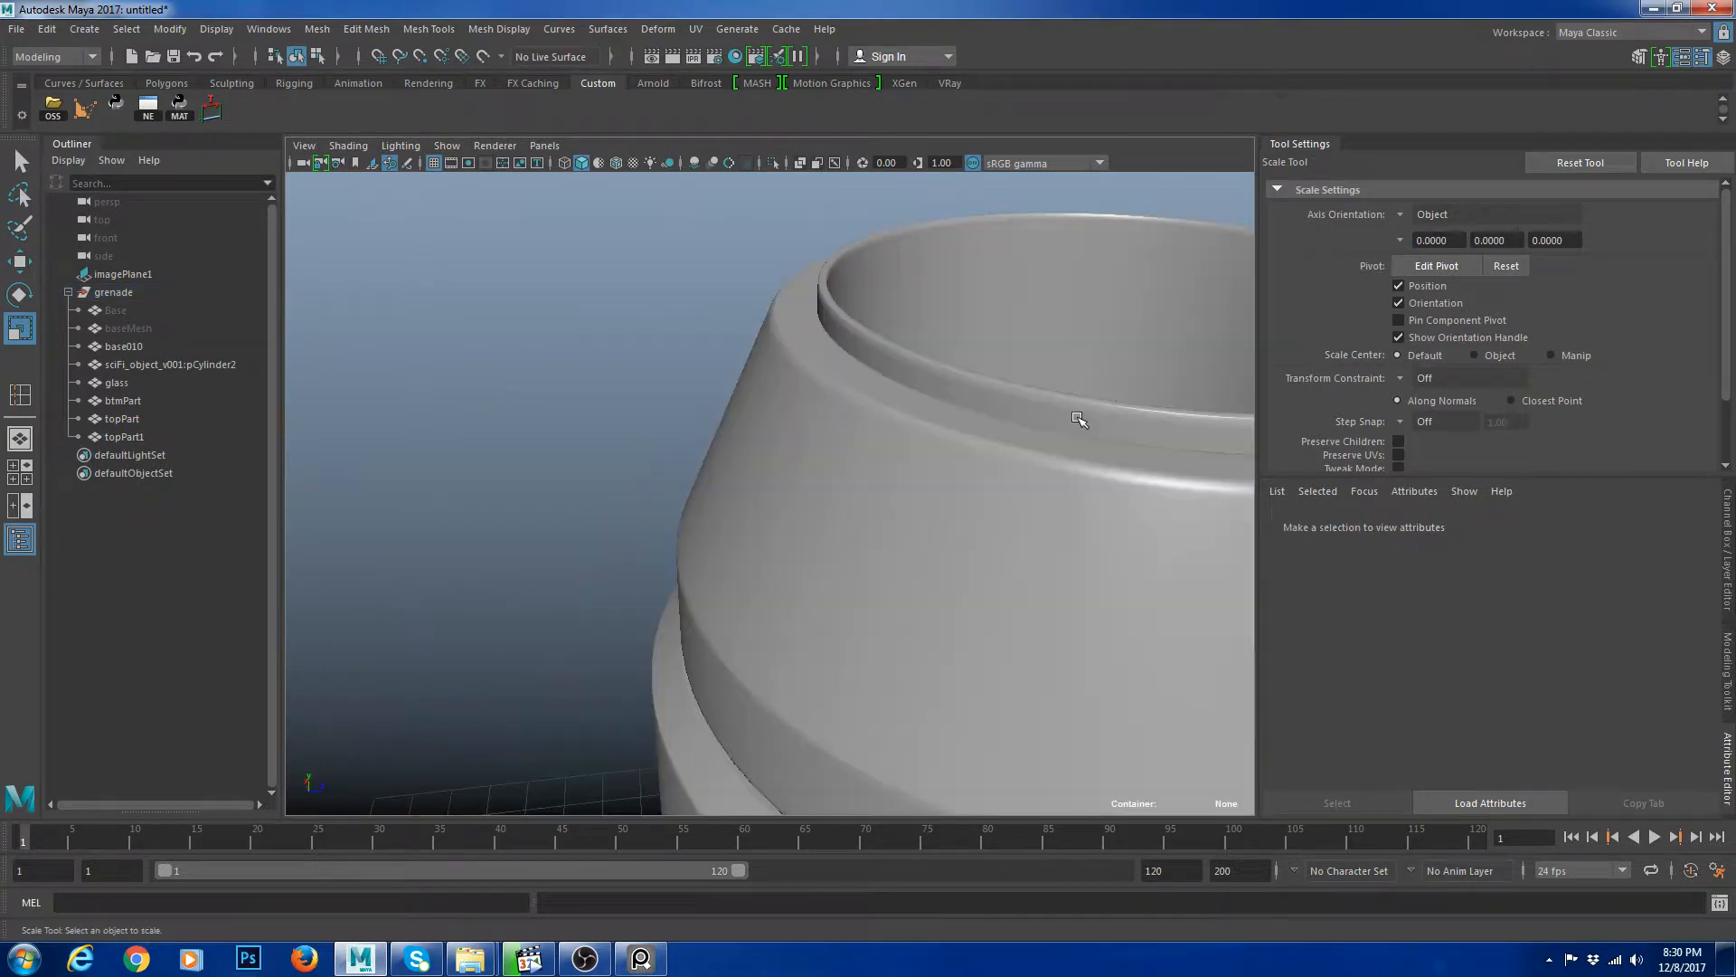
alt+middle_drag(1082, 419, 868, 509)
click(868, 510)
key(1)
key(w)
scroll(970, 500, down, 4)
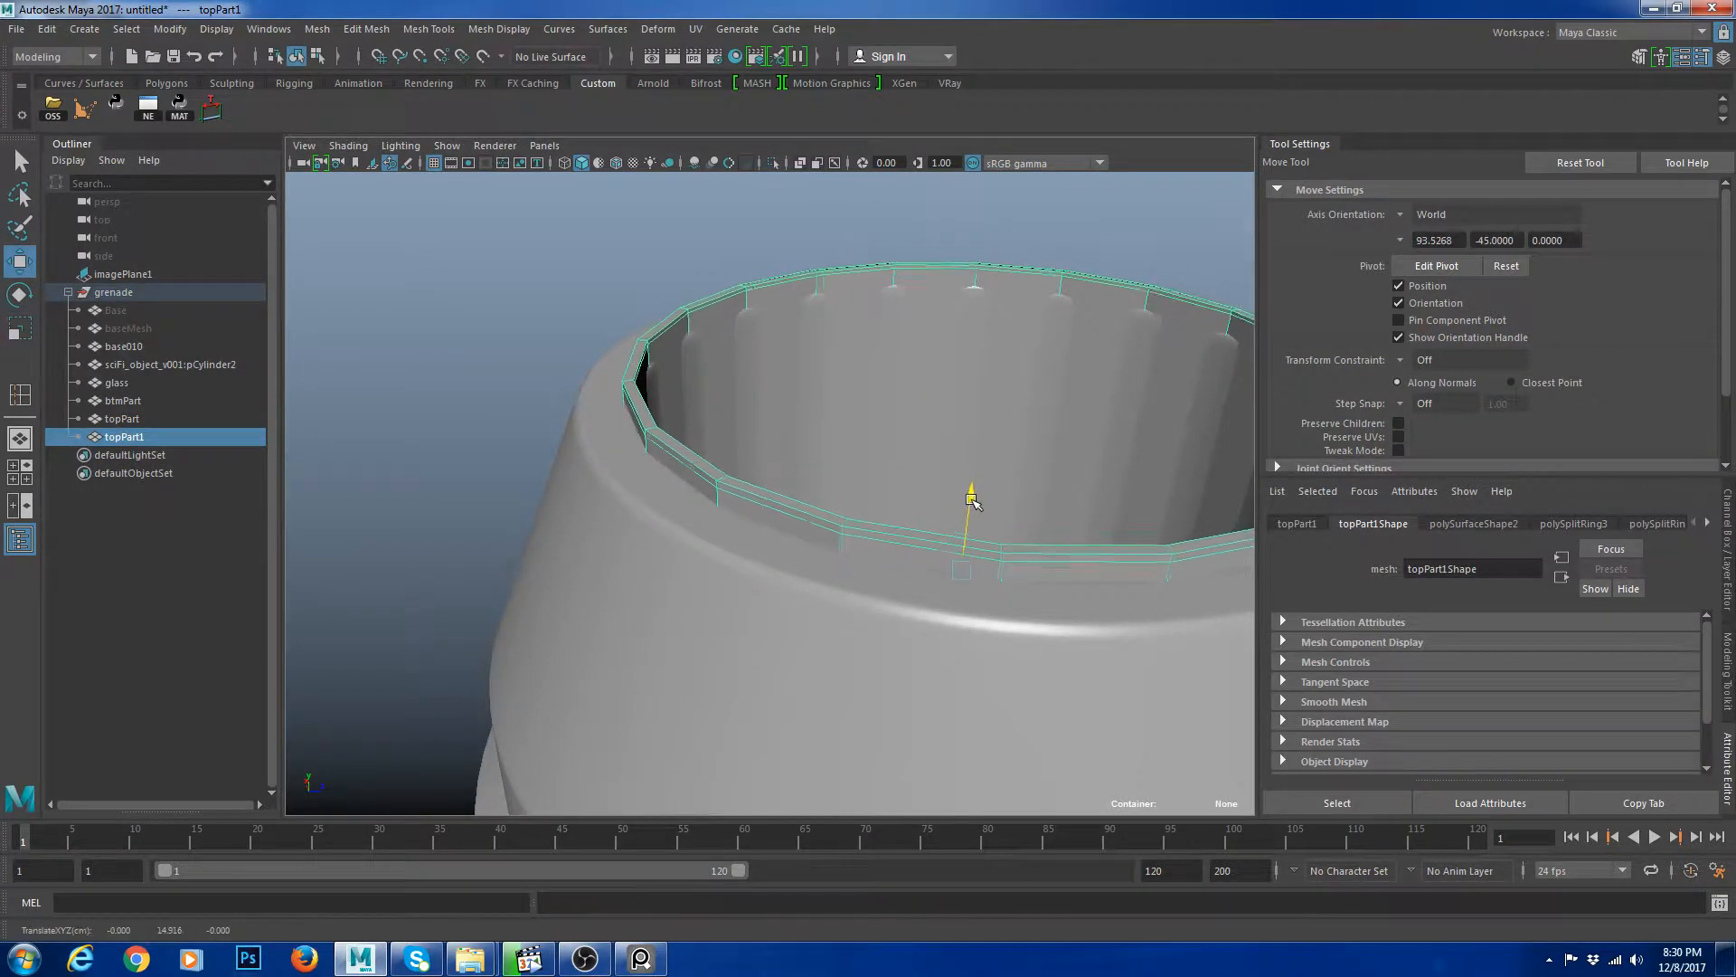
key(3)
click(1097, 263)
alt+drag(1097, 263, 970, 389)
scroll(926, 516, up, 4)
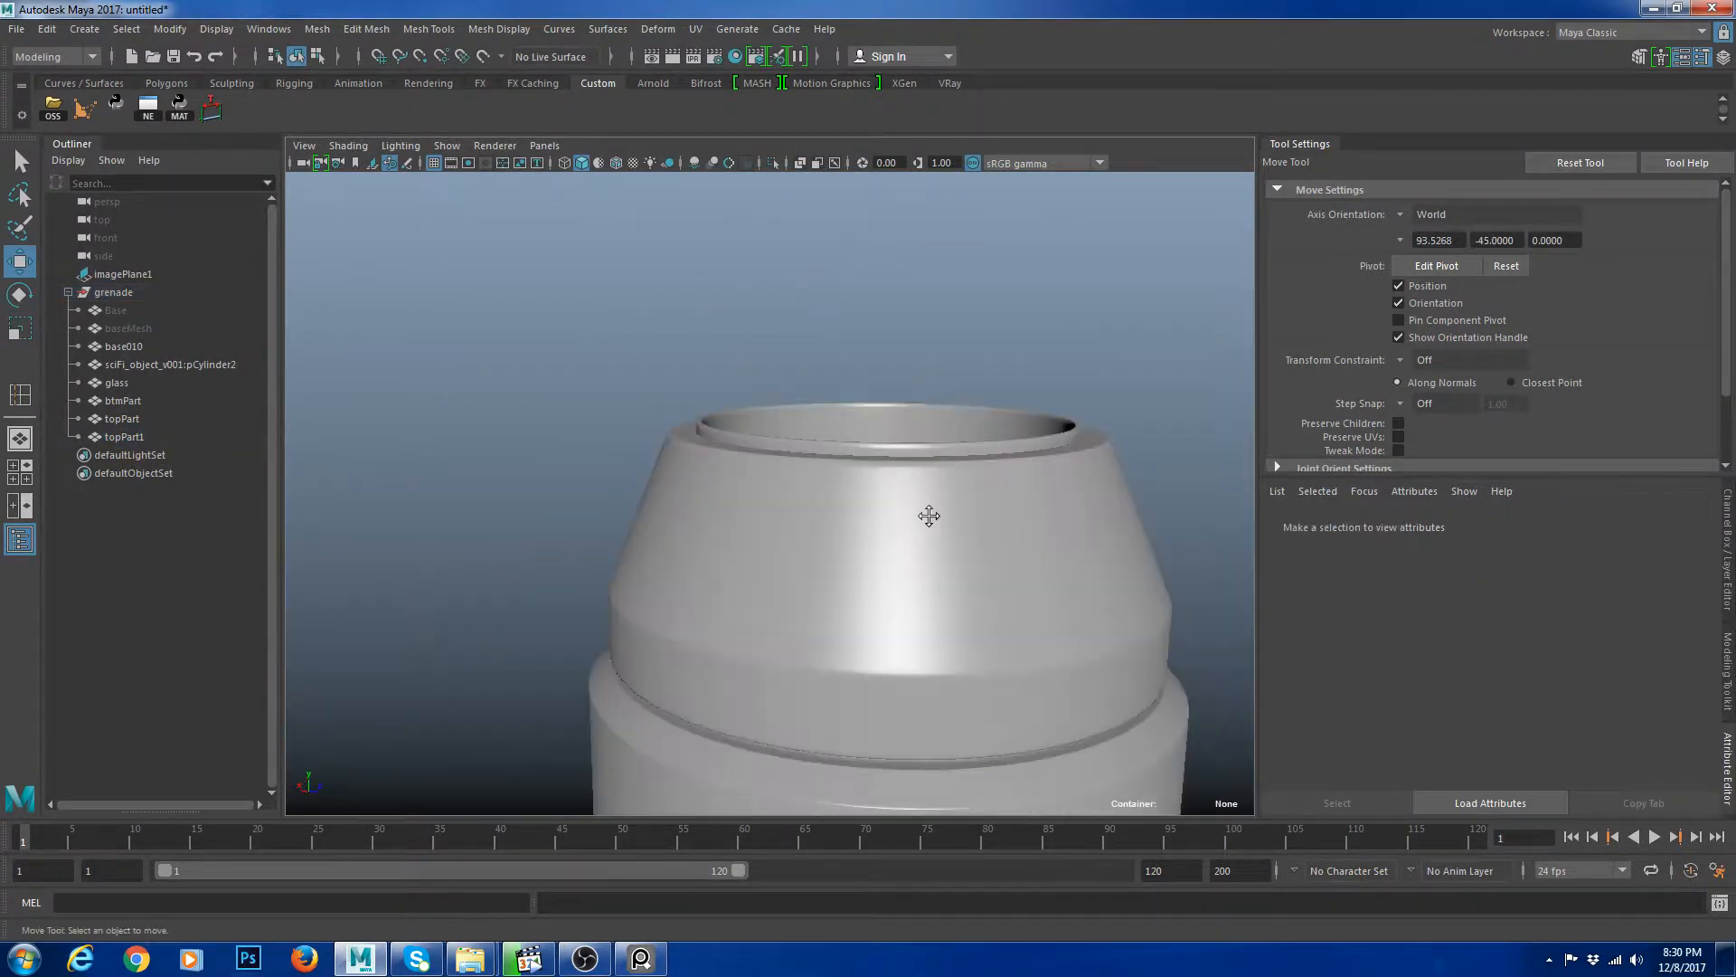
Lower the inner ring slightly.
click(945, 447)
drag(922, 503, 922, 509)
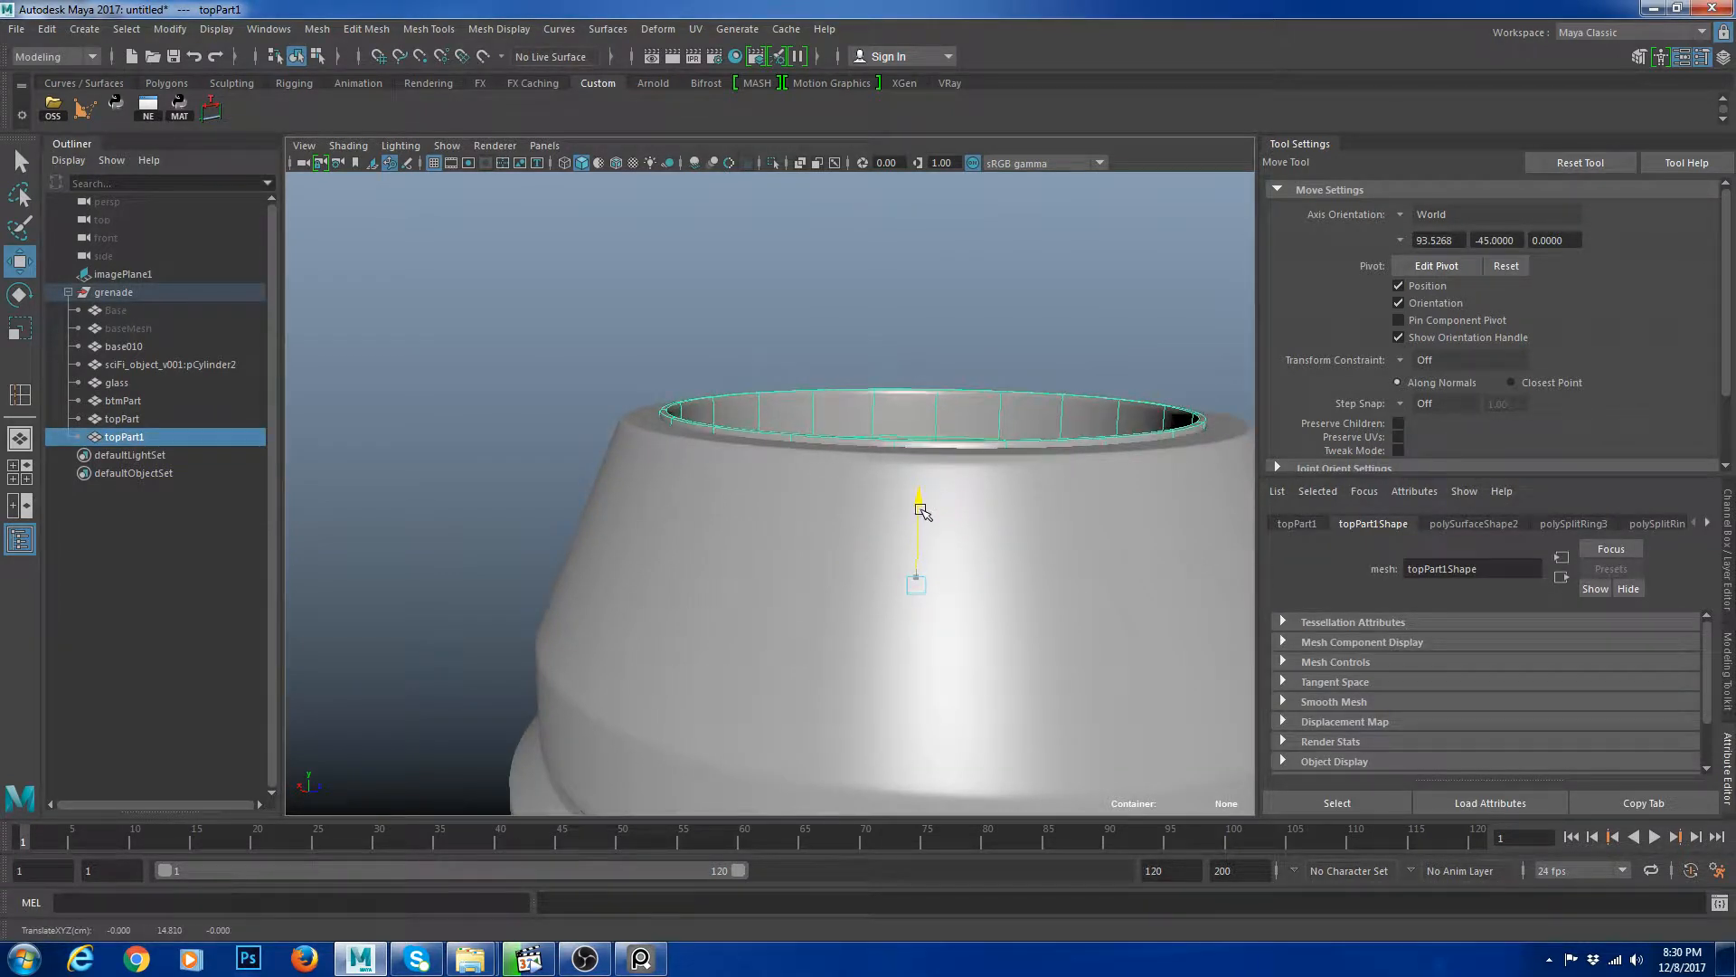
click(1062, 326)
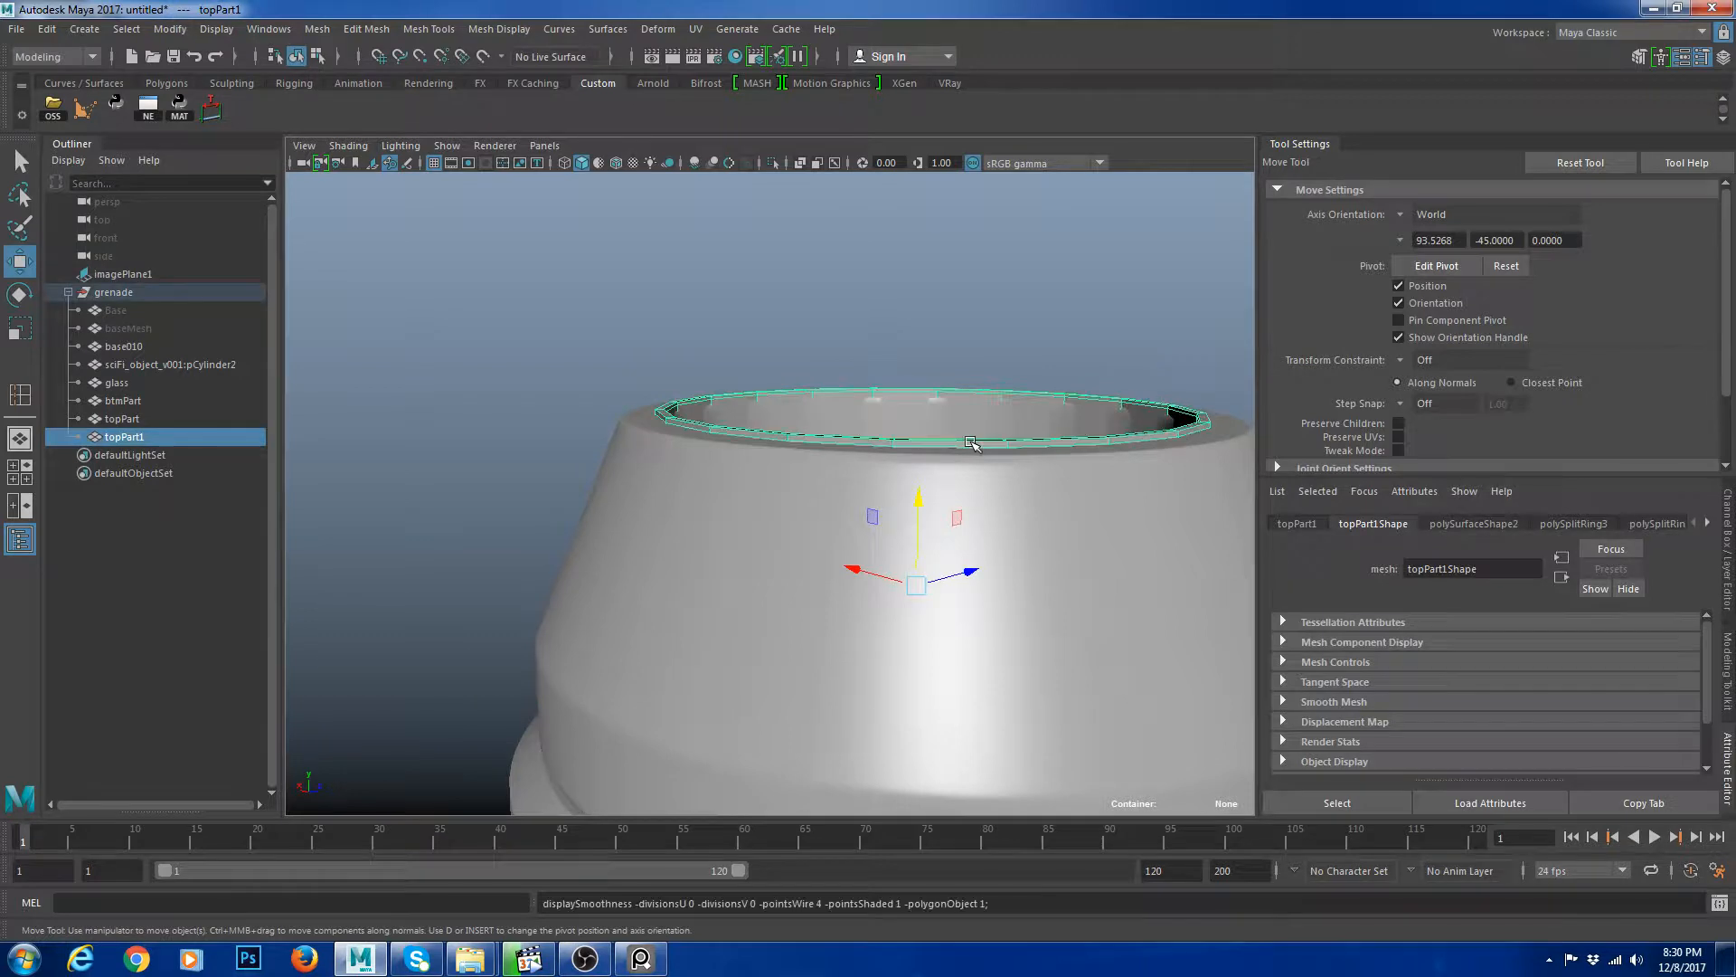
Isolate the ring and insert a support edge loop along its top rim.
key(ctrl+1)
alt+drag(930, 432, 806, 542)
alt+right_drag(806, 543, 863, 719)
key(y)
alt+middle_drag(542, 340, 629, 456)
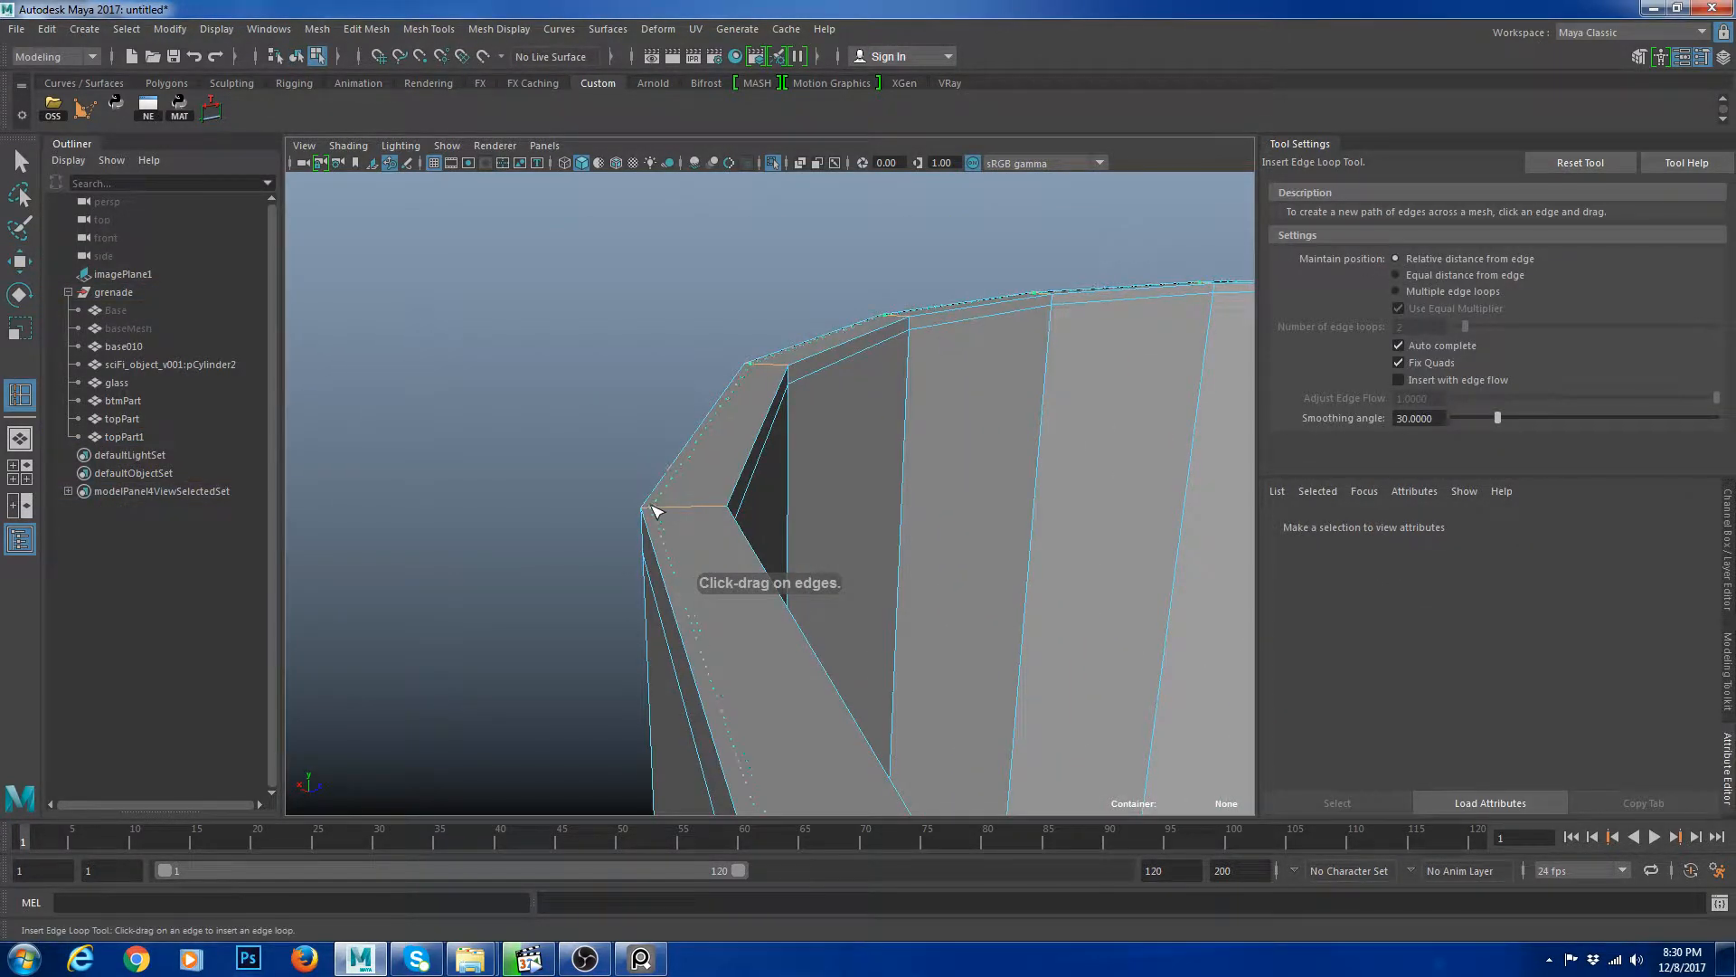
drag(655, 512, 727, 512)
key(w)
right_drag(839, 407, 929, 273)
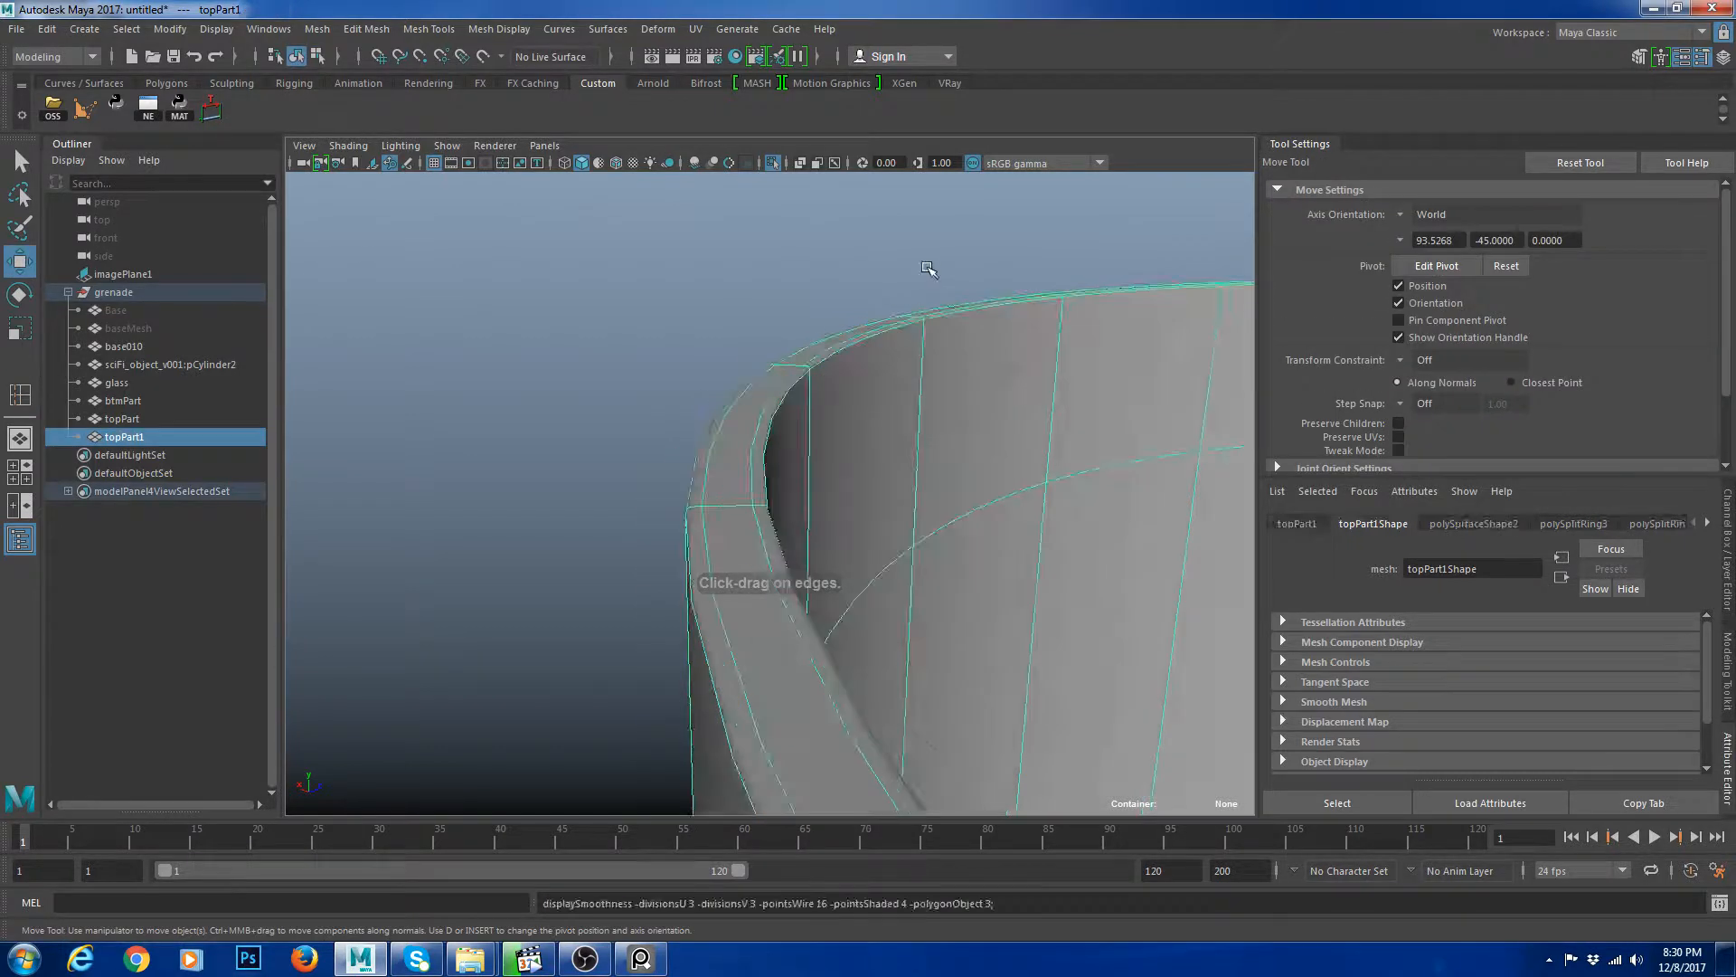
click(927, 278)
alt+right_drag(1148, 506, 1074, 435)
alt+middle_drag(1073, 436, 937, 375)
scroll(1047, 311, down, 6)
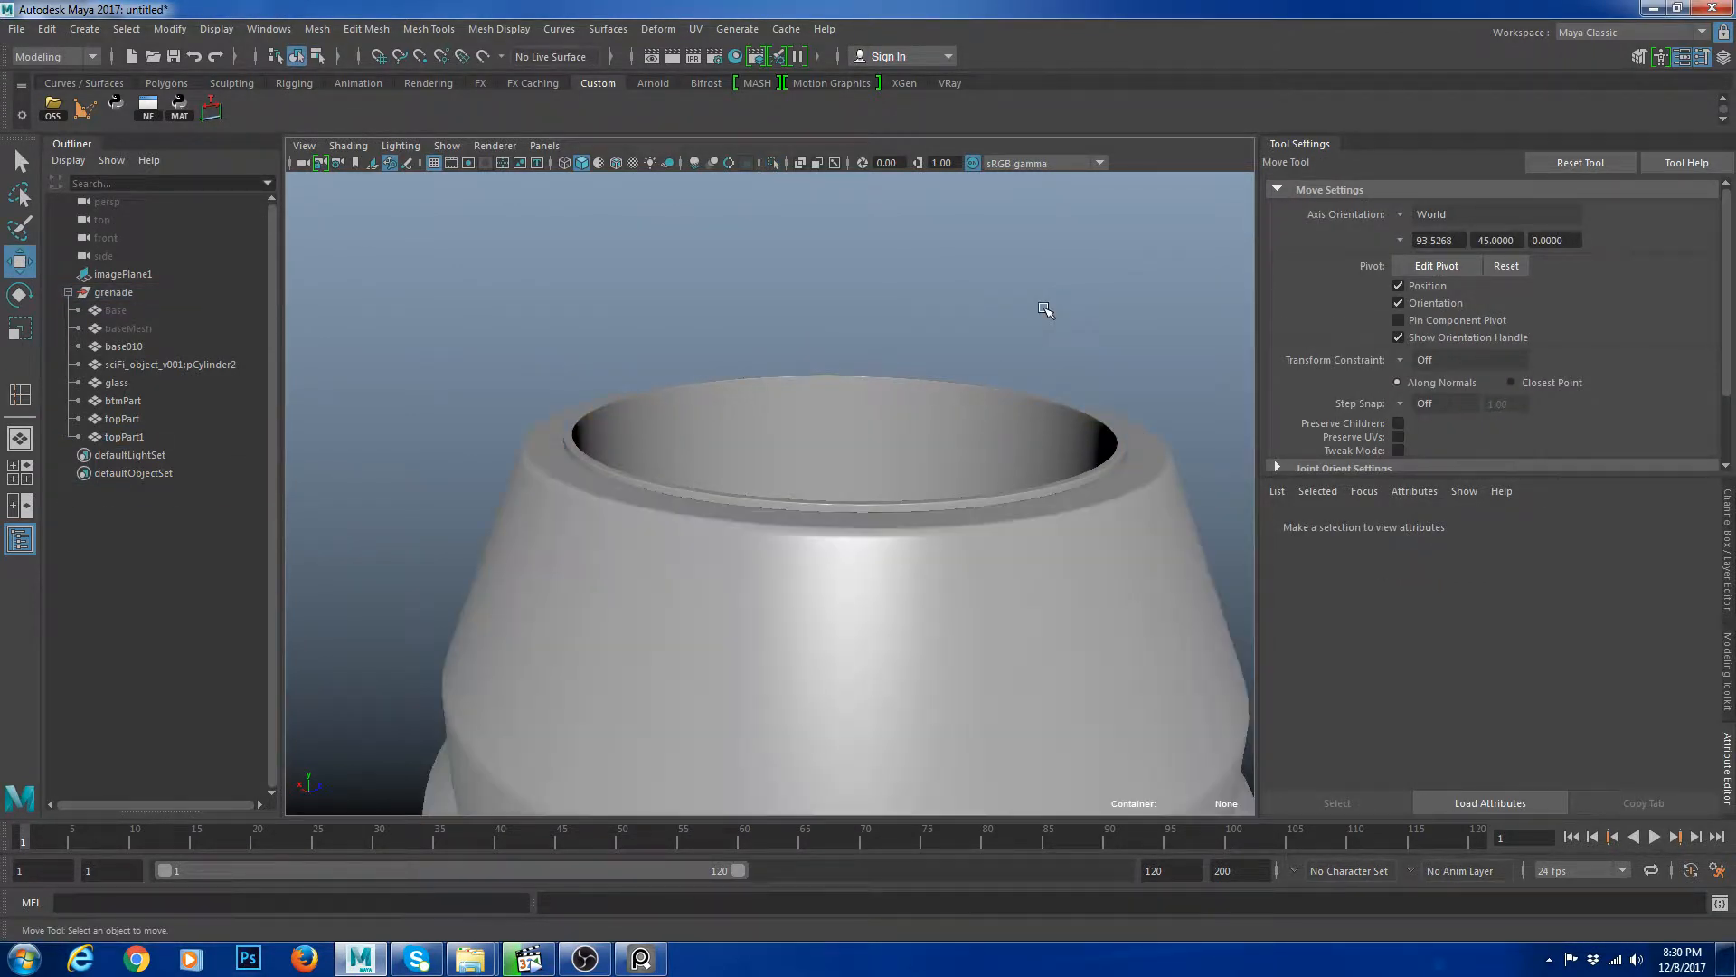
Select the inner ring object and duplicate it.
scroll(977, 484, up, 4)
click(787, 479)
scroll(978, 508, up, 3)
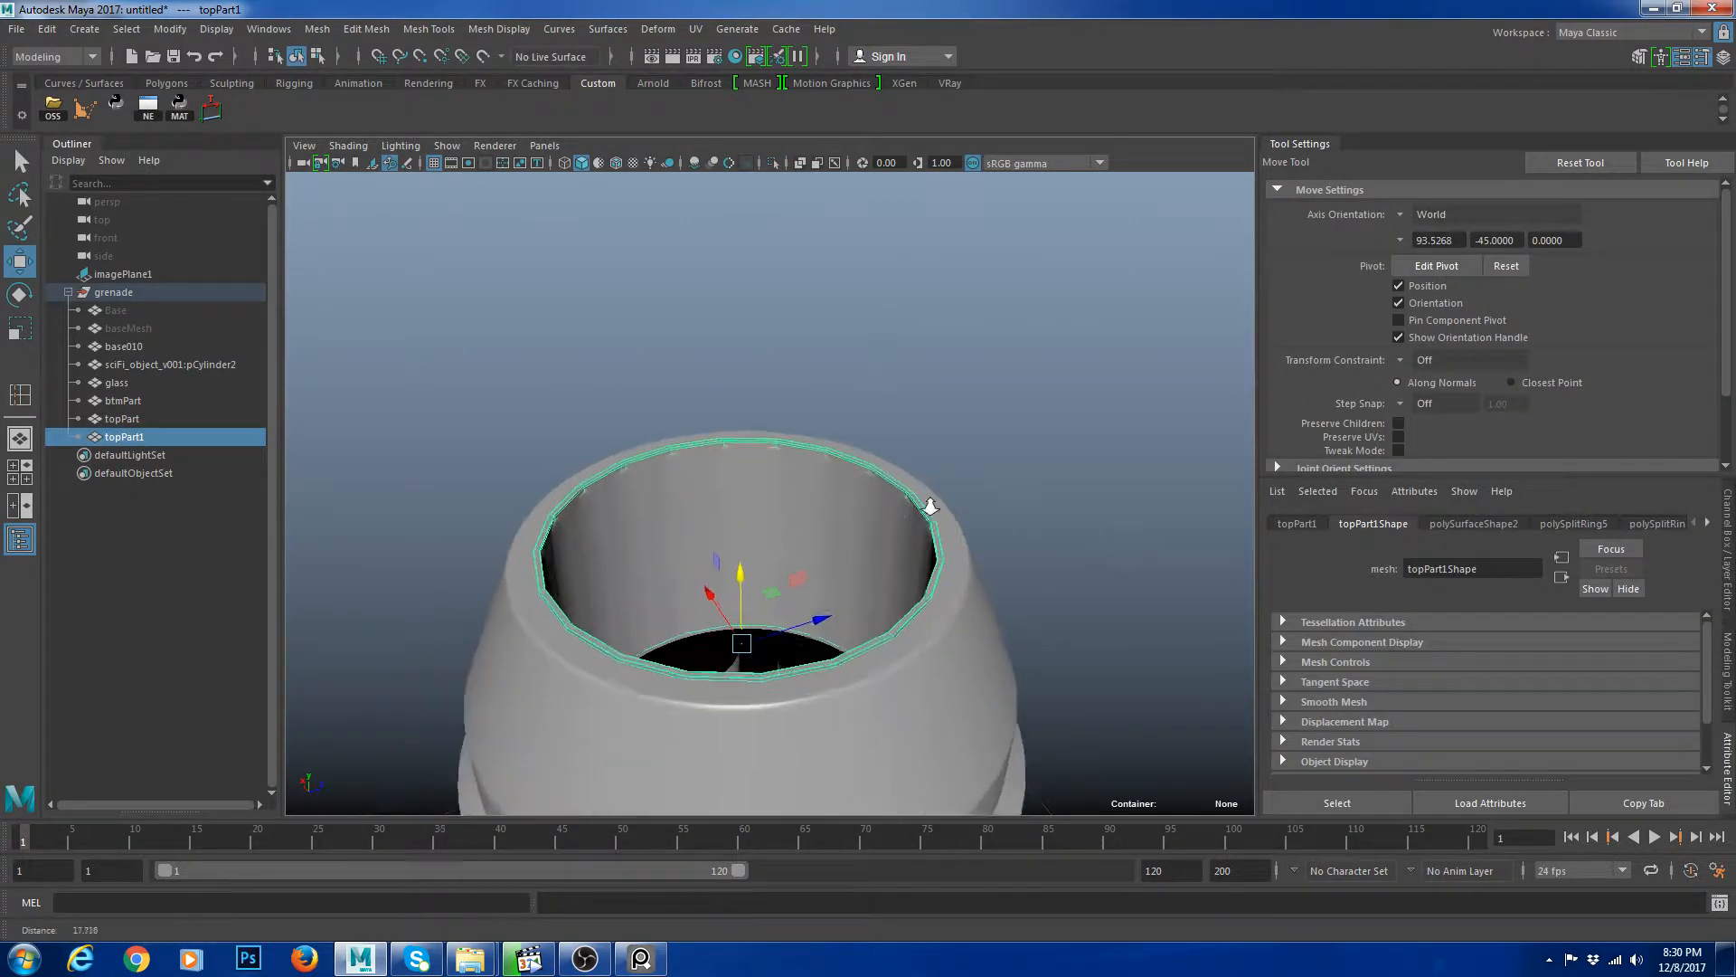
key(ctrl+d)
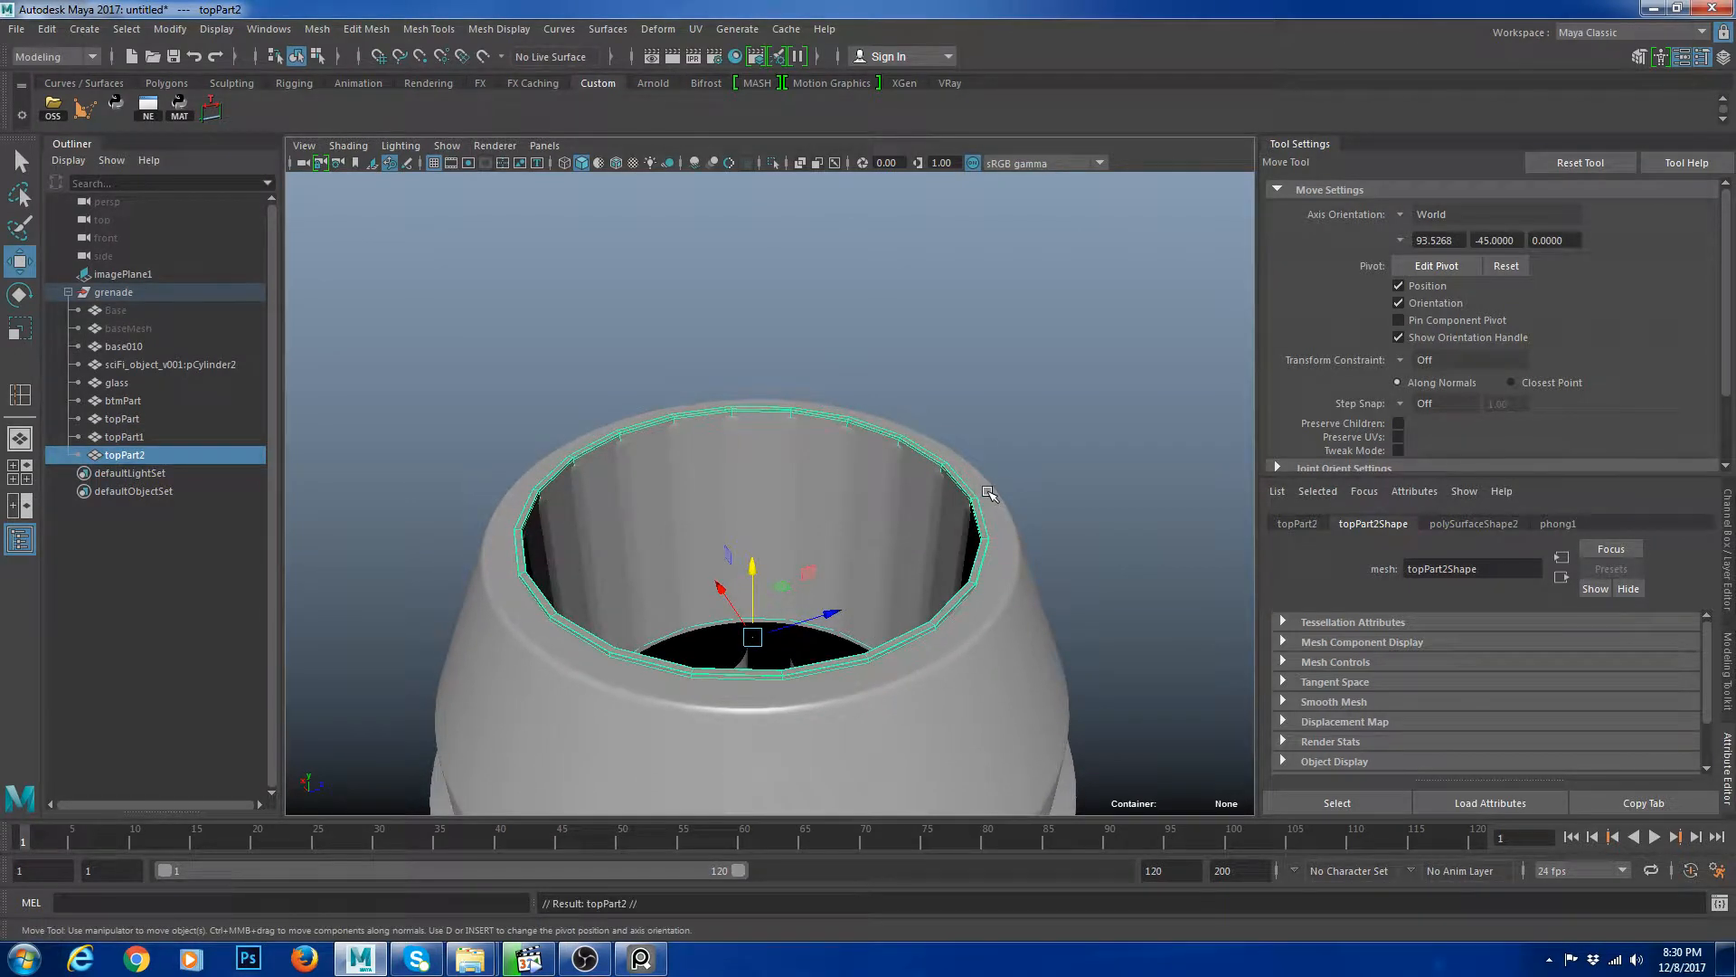
Scale the duplicated ring slightly and isolate it.
key(r)
drag(756, 632, 751, 634)
key(ctrl+1)
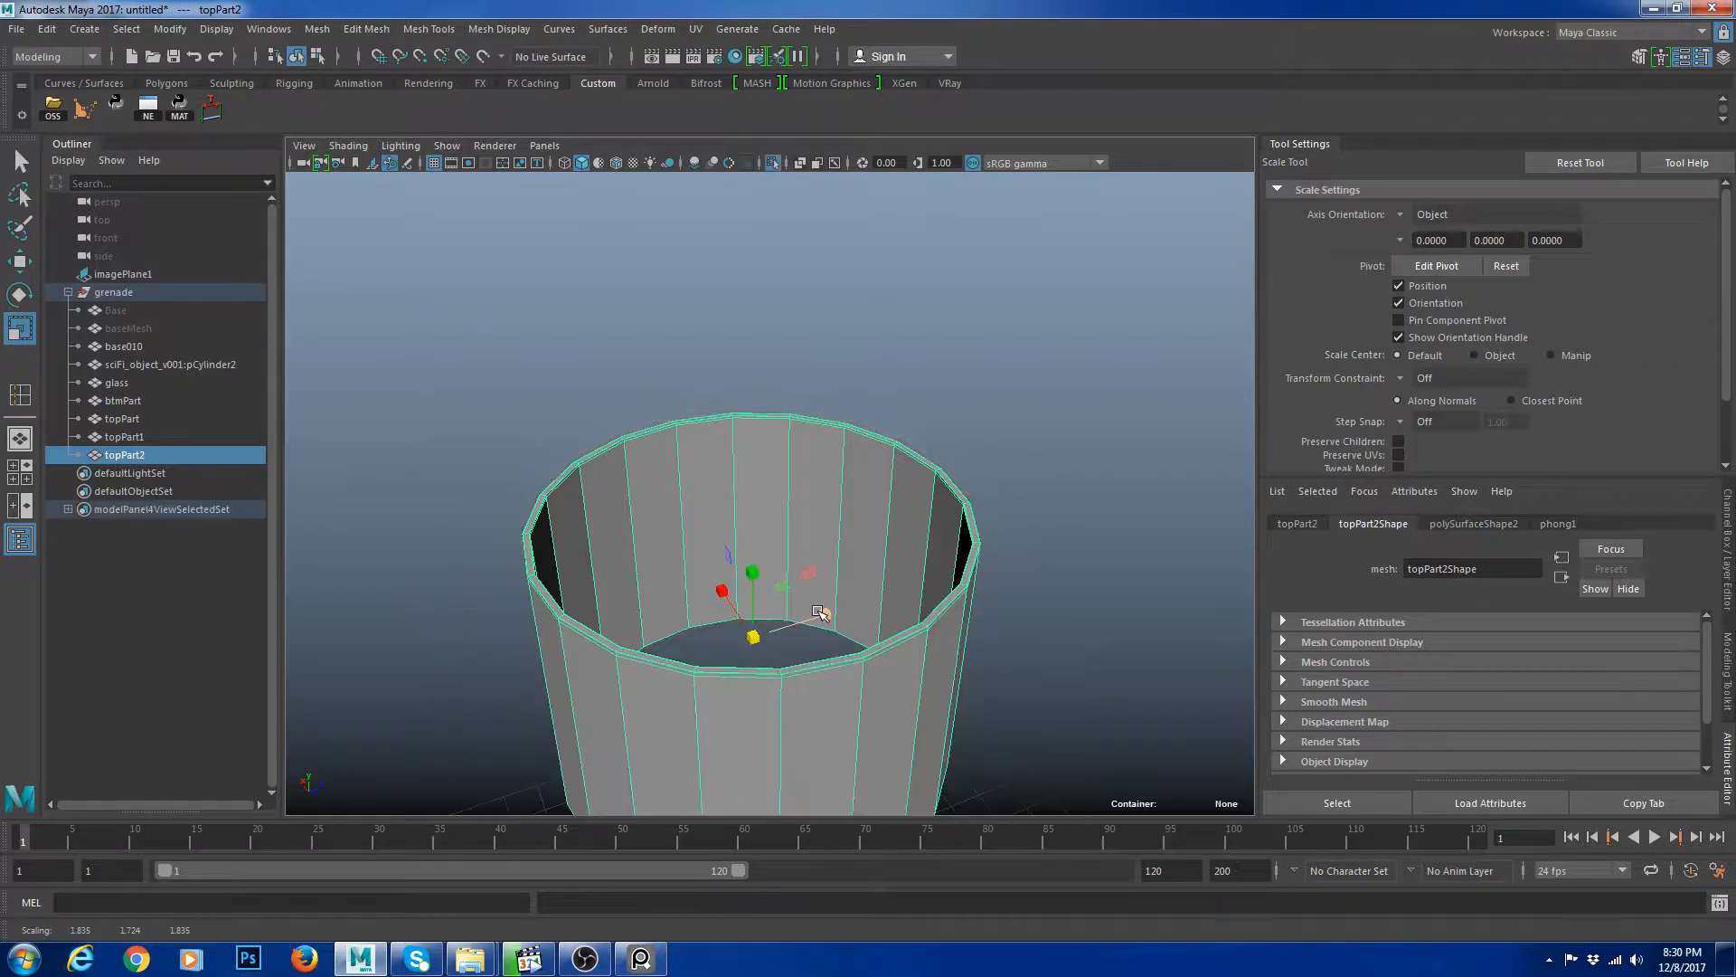
alt+middle_drag(881, 576, 918, 613)
alt+right_drag(918, 614, 1016, 620)
right_drag(891, 499, 879, 436)
Delete two edge loops from the duplicated ring.
double_click(846, 419)
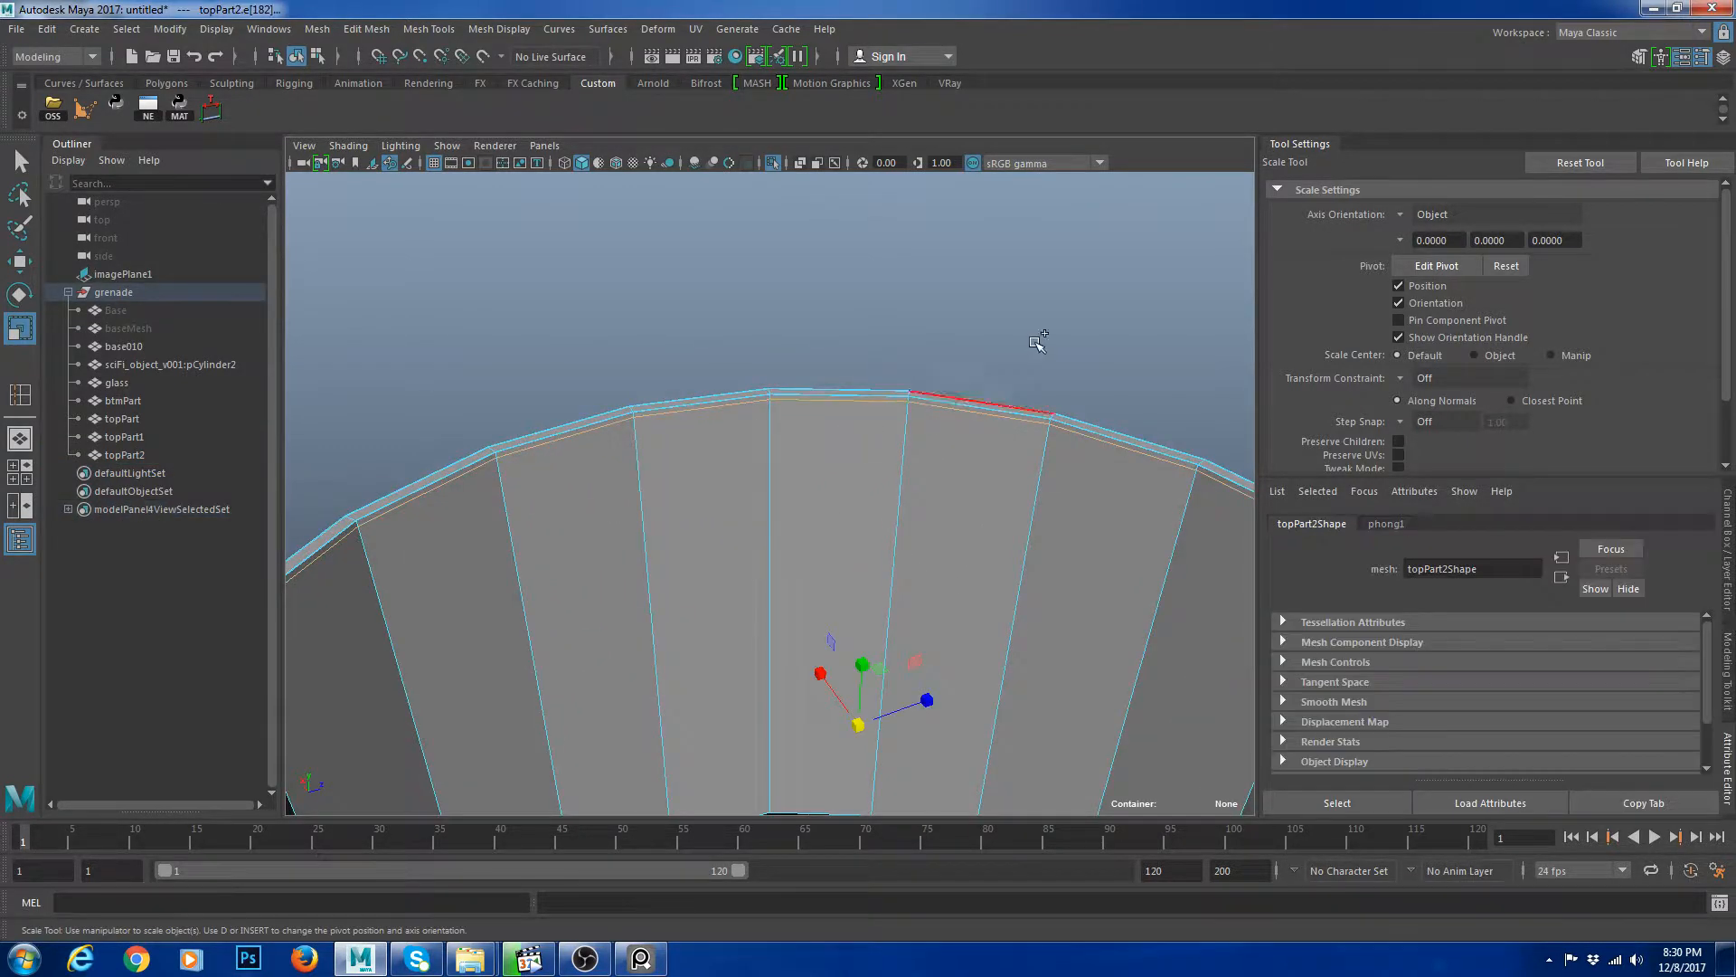
shift+right_drag(1038, 338, 981, 308)
alt+middle_drag(888, 398, 826, 511)
alt+right_drag(826, 512, 875, 561)
right_drag(875, 563, 871, 637)
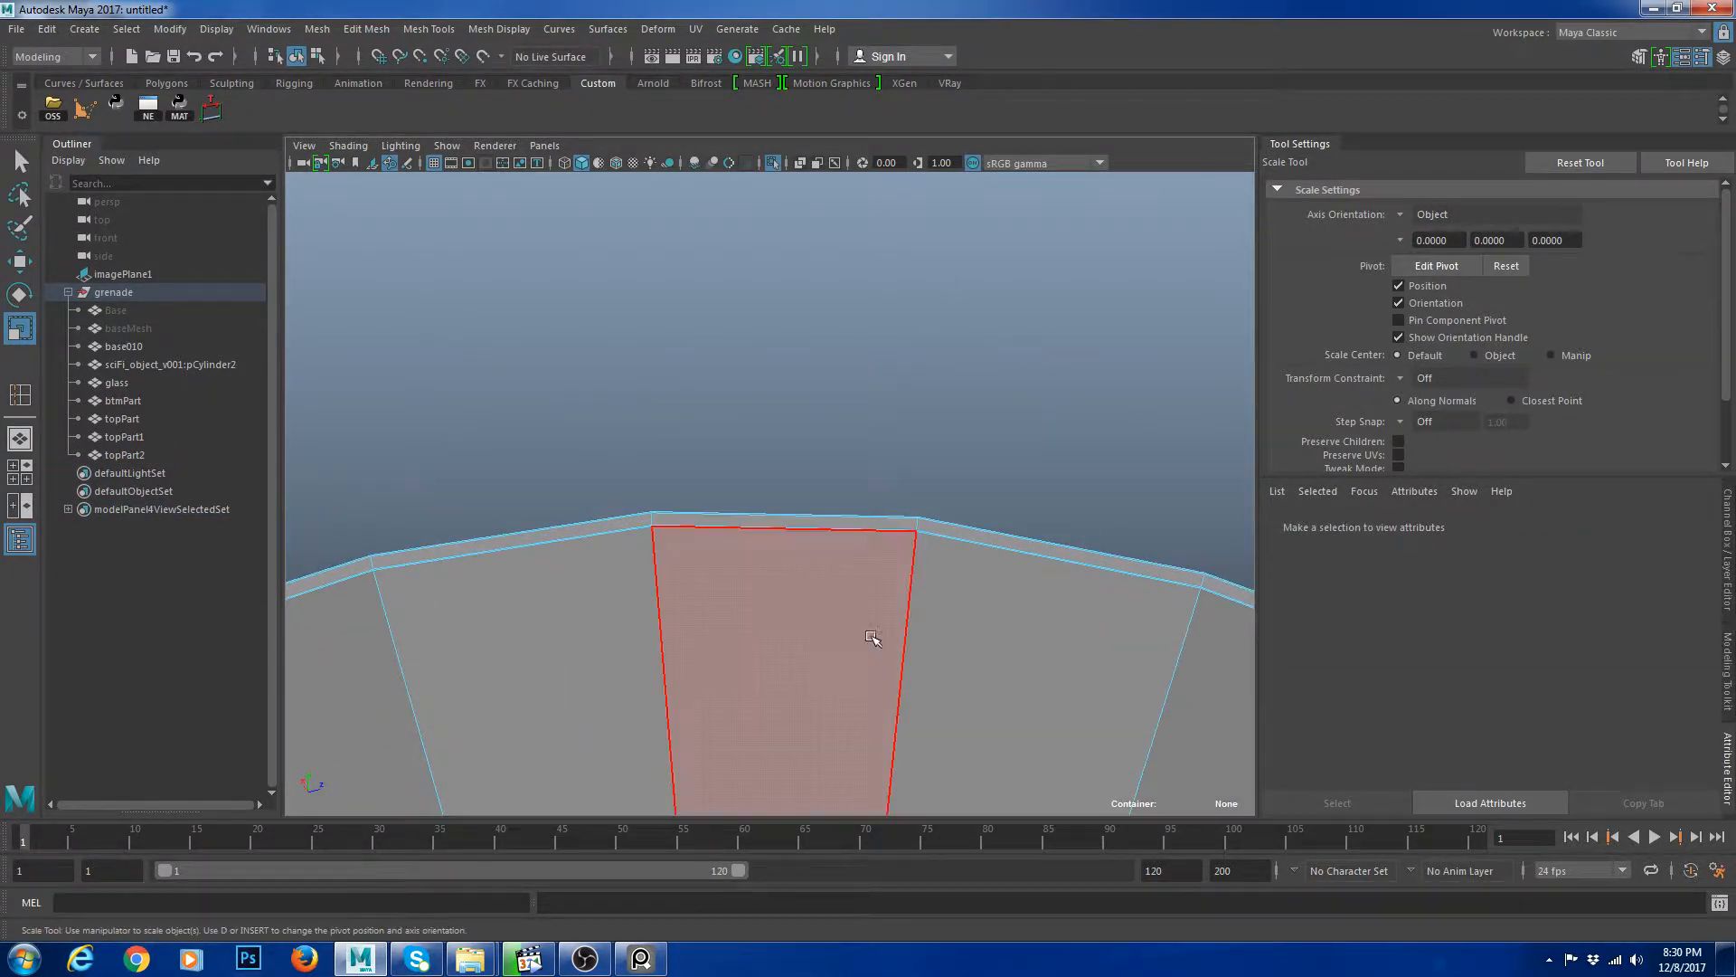
alt+right_drag(804, 582, 826, 588)
double_click(776, 541)
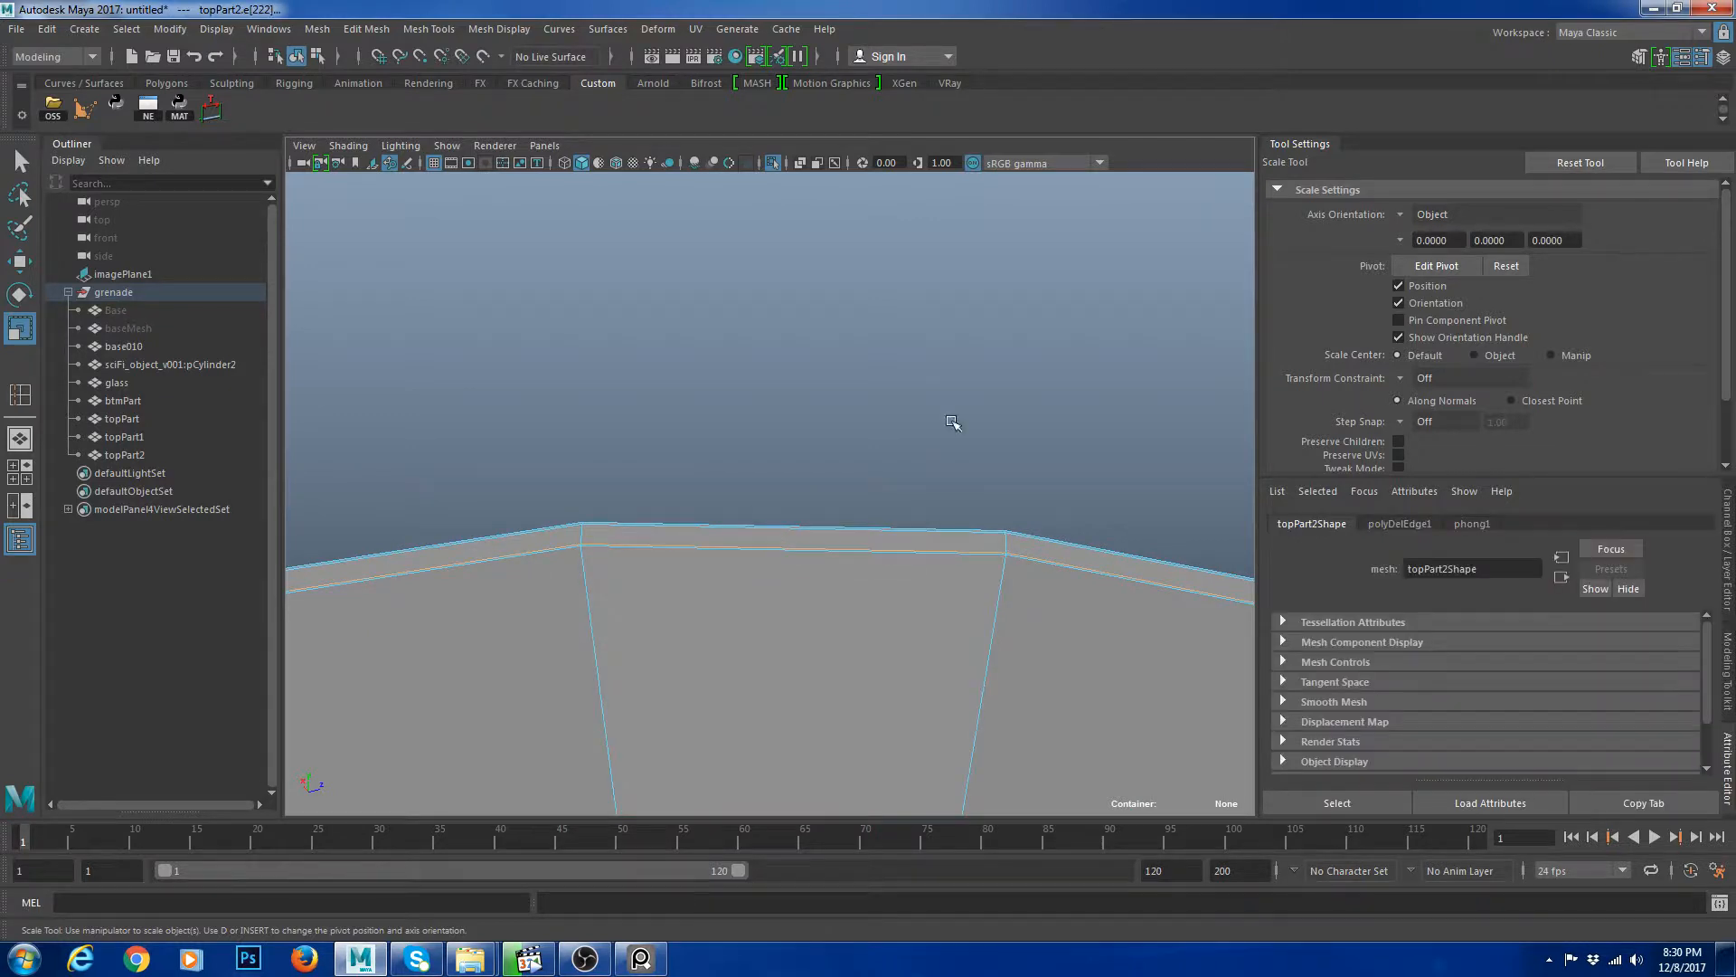
shift+right_drag(957, 426, 901, 396)
right_drag(826, 562, 825, 633)
click(841, 635)
shift+double_click(1060, 617)
alt+right_drag(1060, 617, 1005, 621)
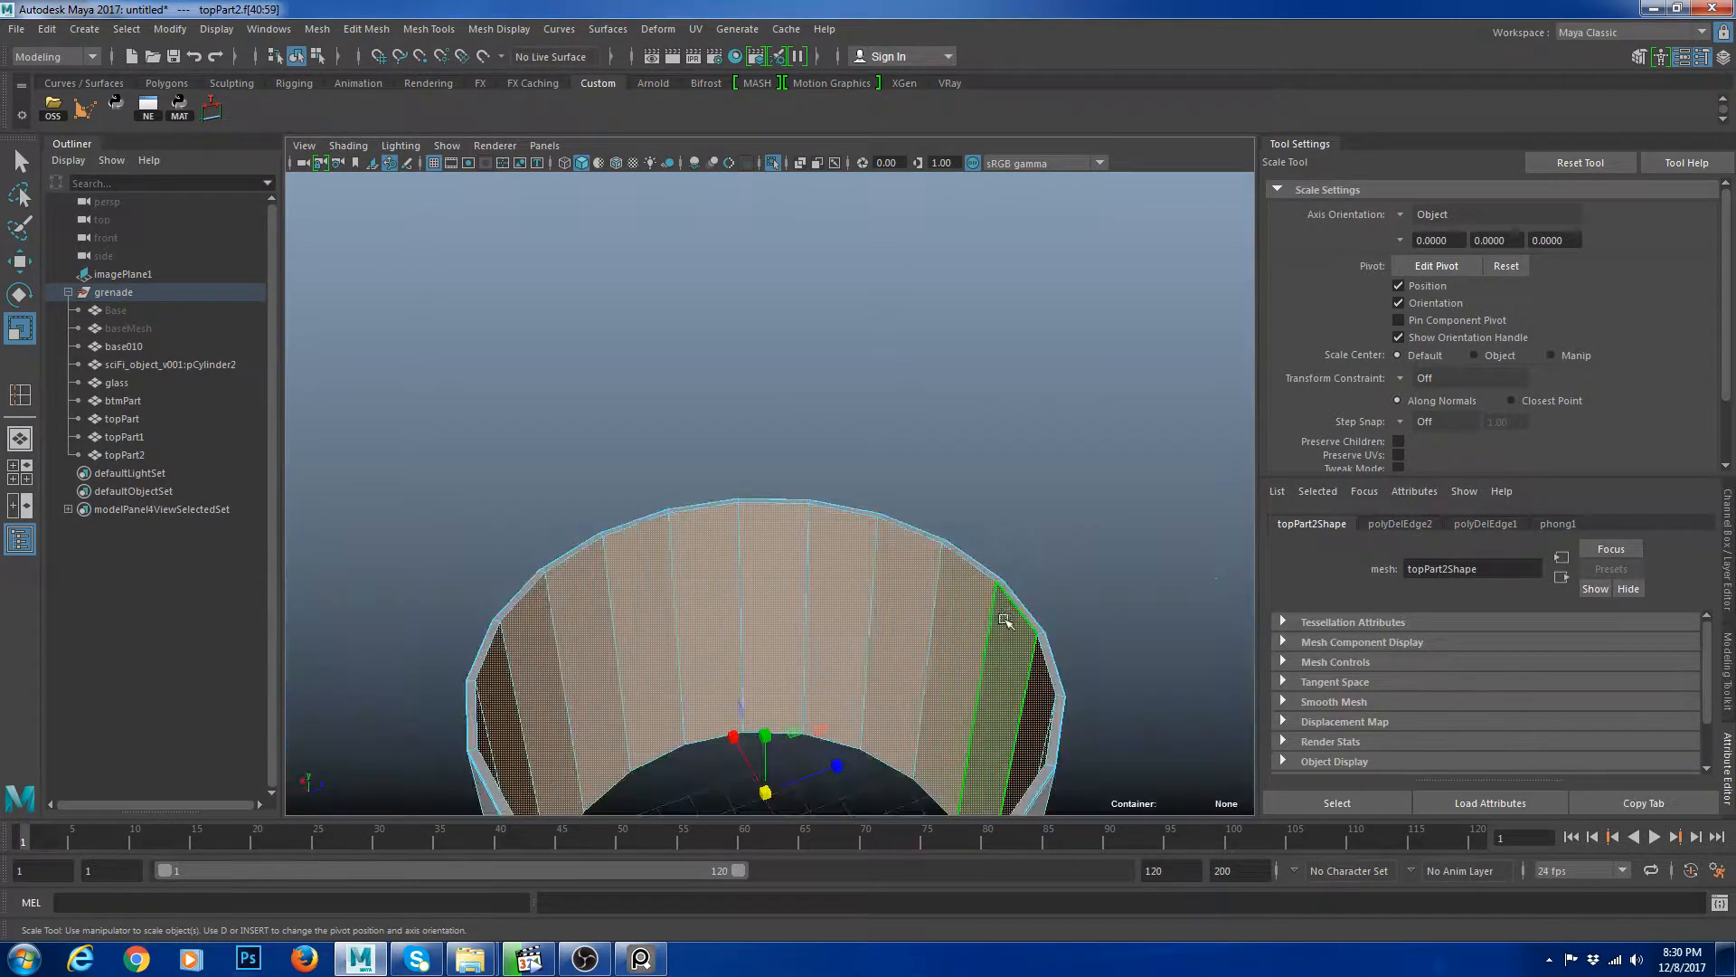
Move the selected edges of the duplicated ring upward slightly.
drag(767, 789, 708, 783)
alt+drag(800, 653, 738, 658)
key(w)
right_drag(947, 607, 954, 547)
click(969, 513)
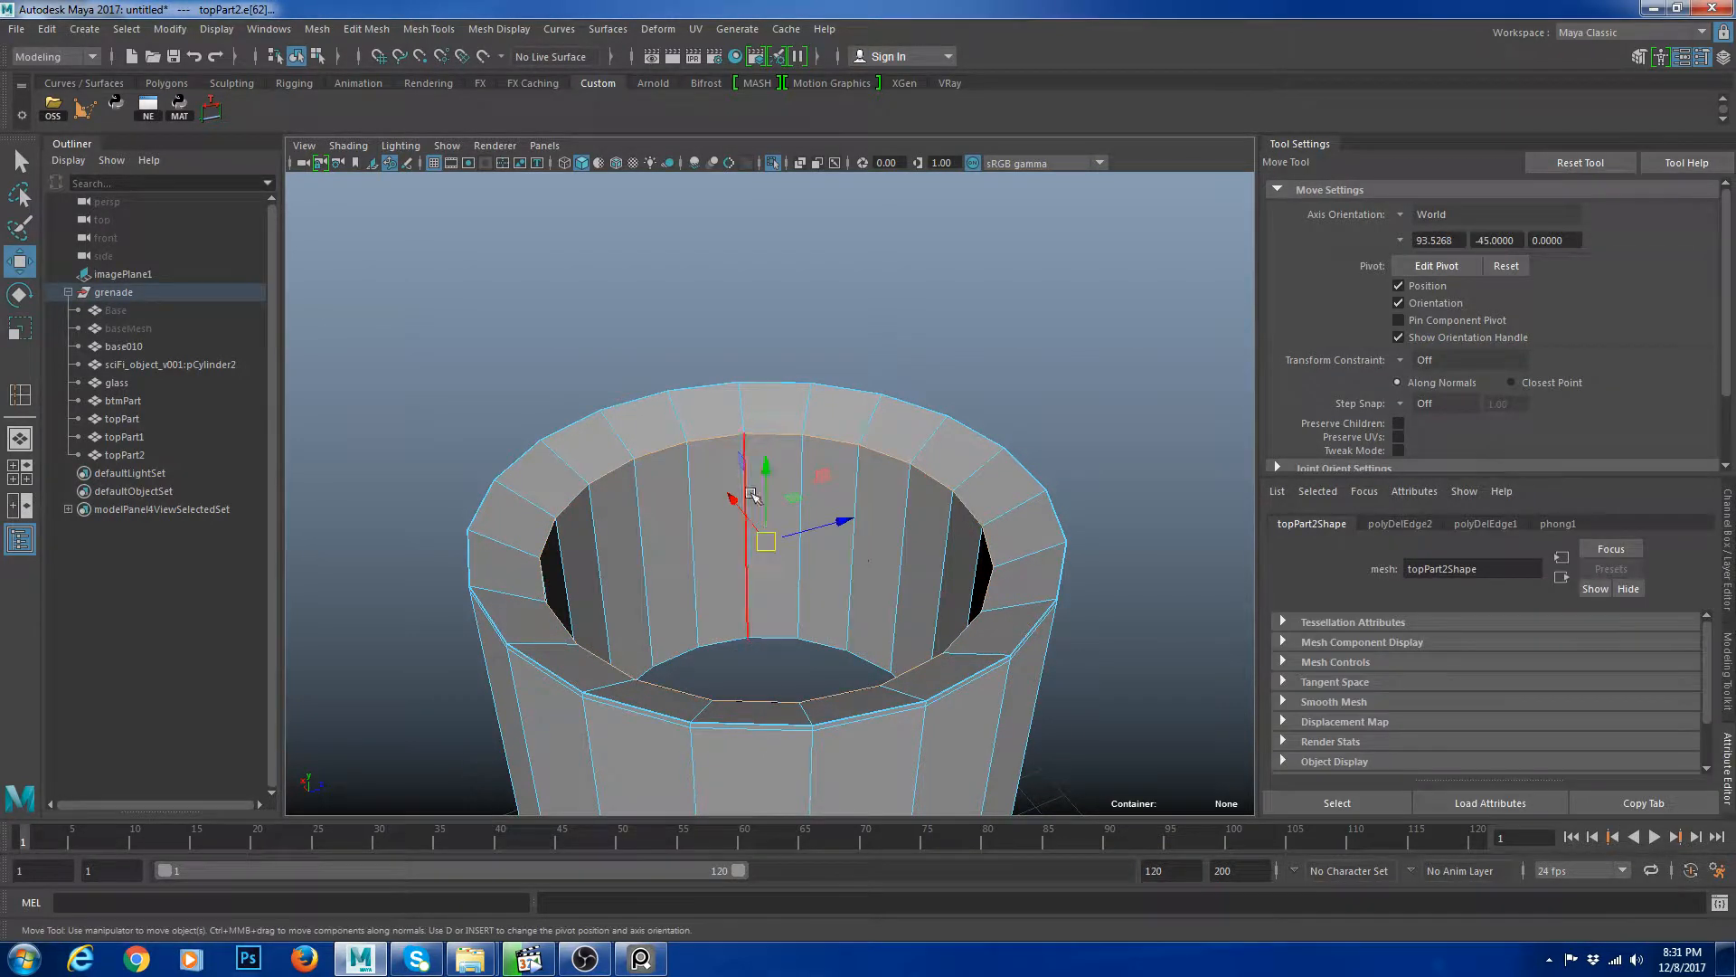
middle_drag(1027, 463, 1027, 446)
Insert an edge loop near the duplicated ring's top rim.
scroll(1022, 488, down, 6)
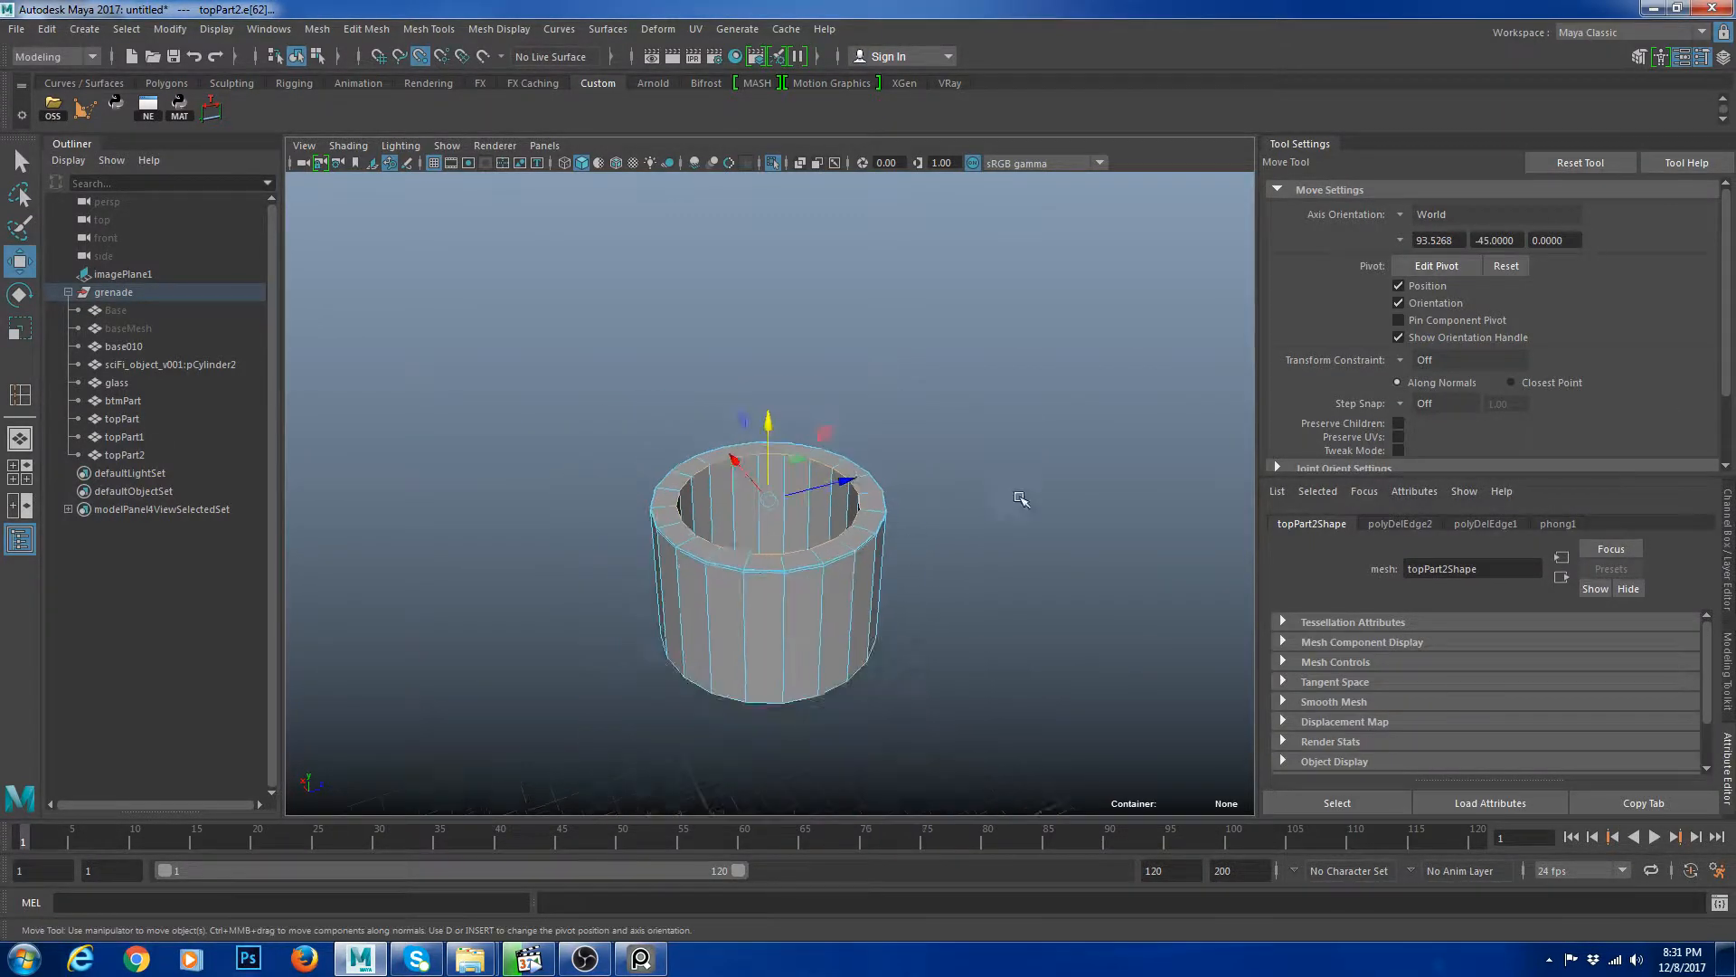
scroll(982, 533, up, 3)
right_drag(871, 436, 983, 407)
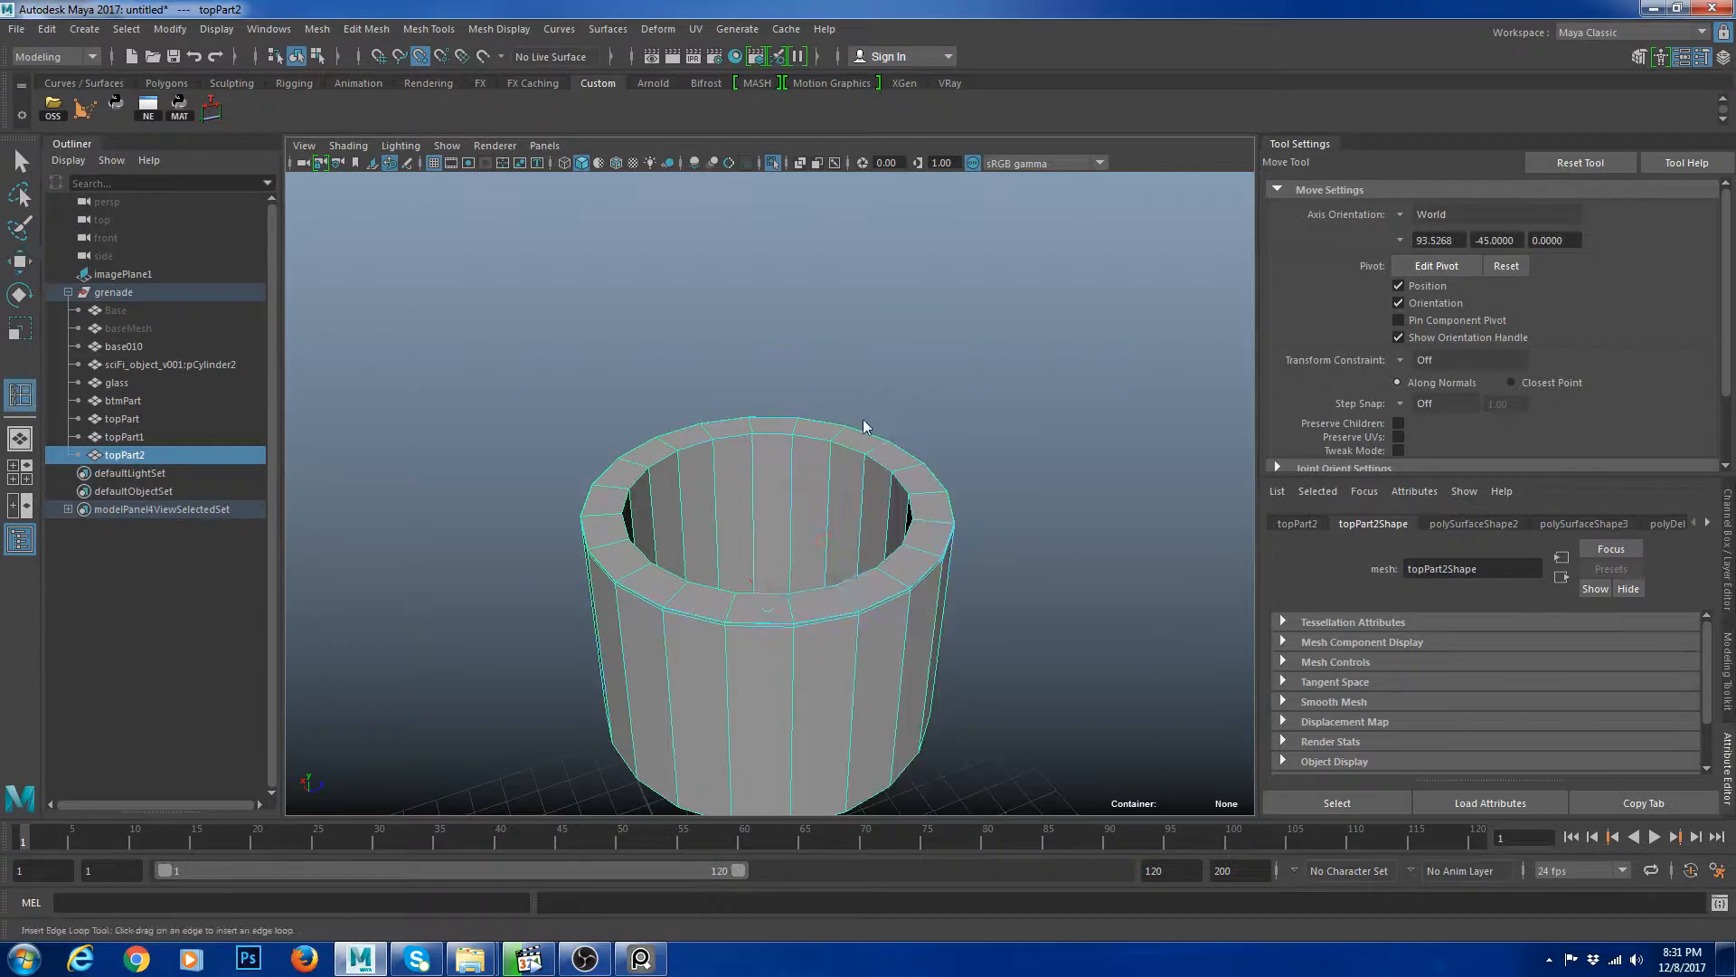
scroll(870, 438, up, 2)
drag(858, 425, 858, 422)
key(w)
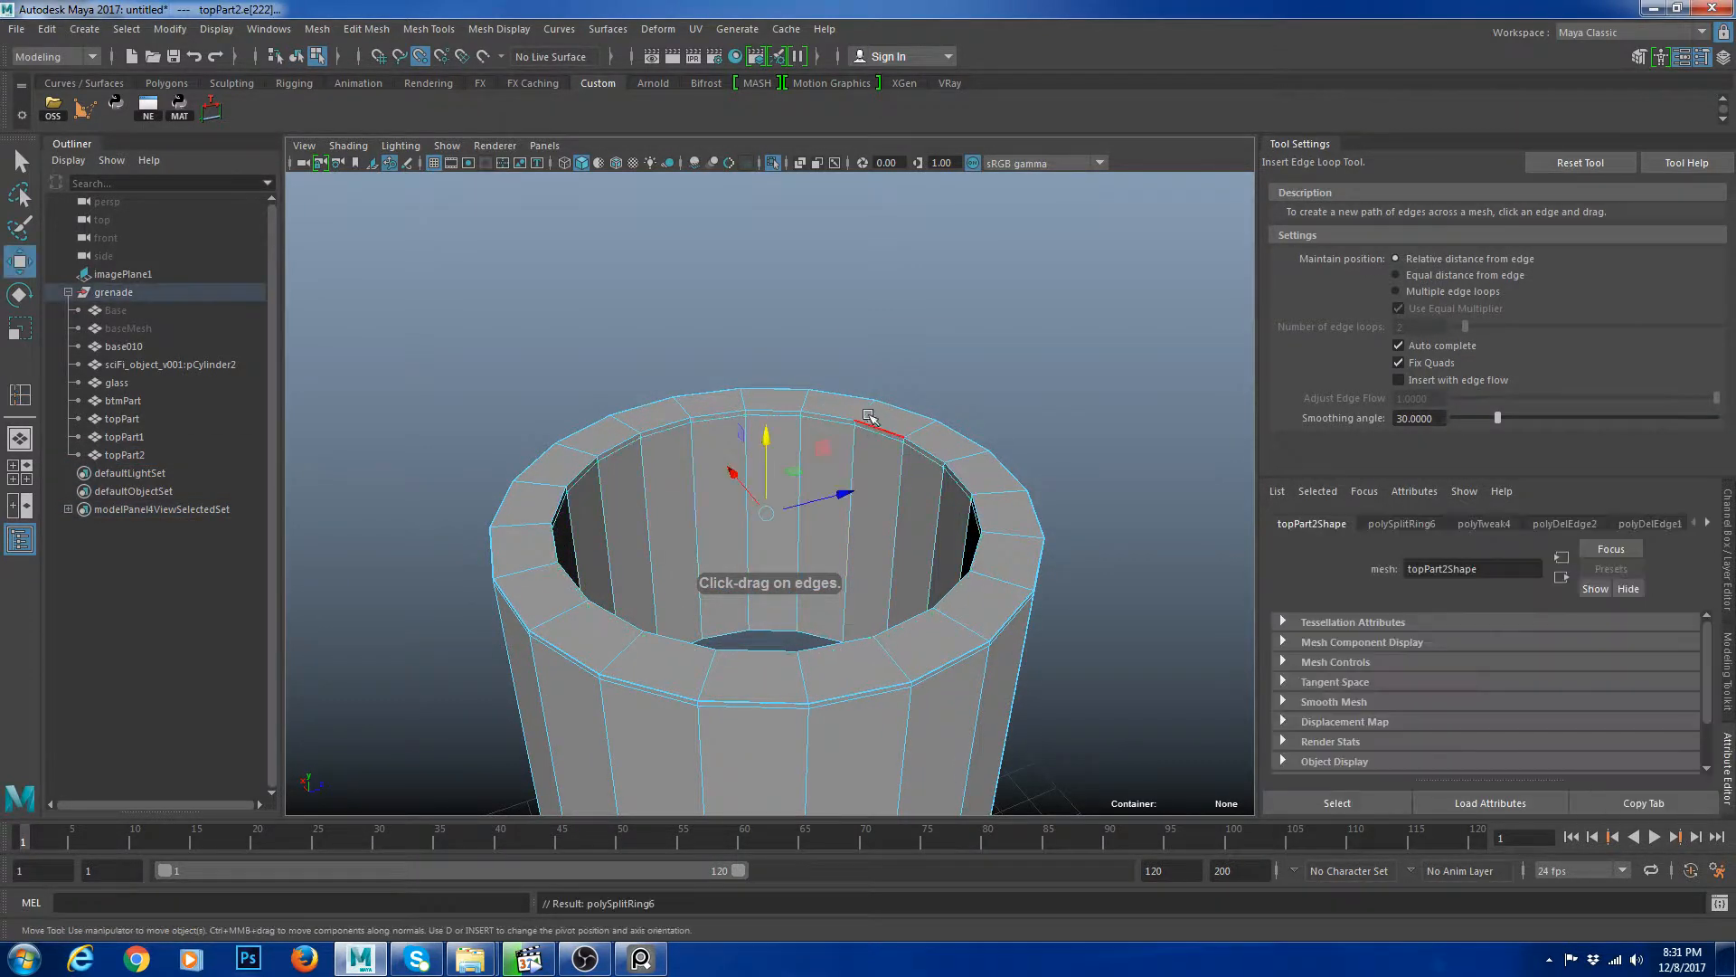
right_drag(872, 418, 1010, 347)
Leave isolation and inspect the three top cap parts together in smooth preview.
key(3)
click(1012, 344)
scroll(922, 551, down, 5)
scroll(1018, 562, up, 5)
alt+drag(915, 570, 1076, 406)
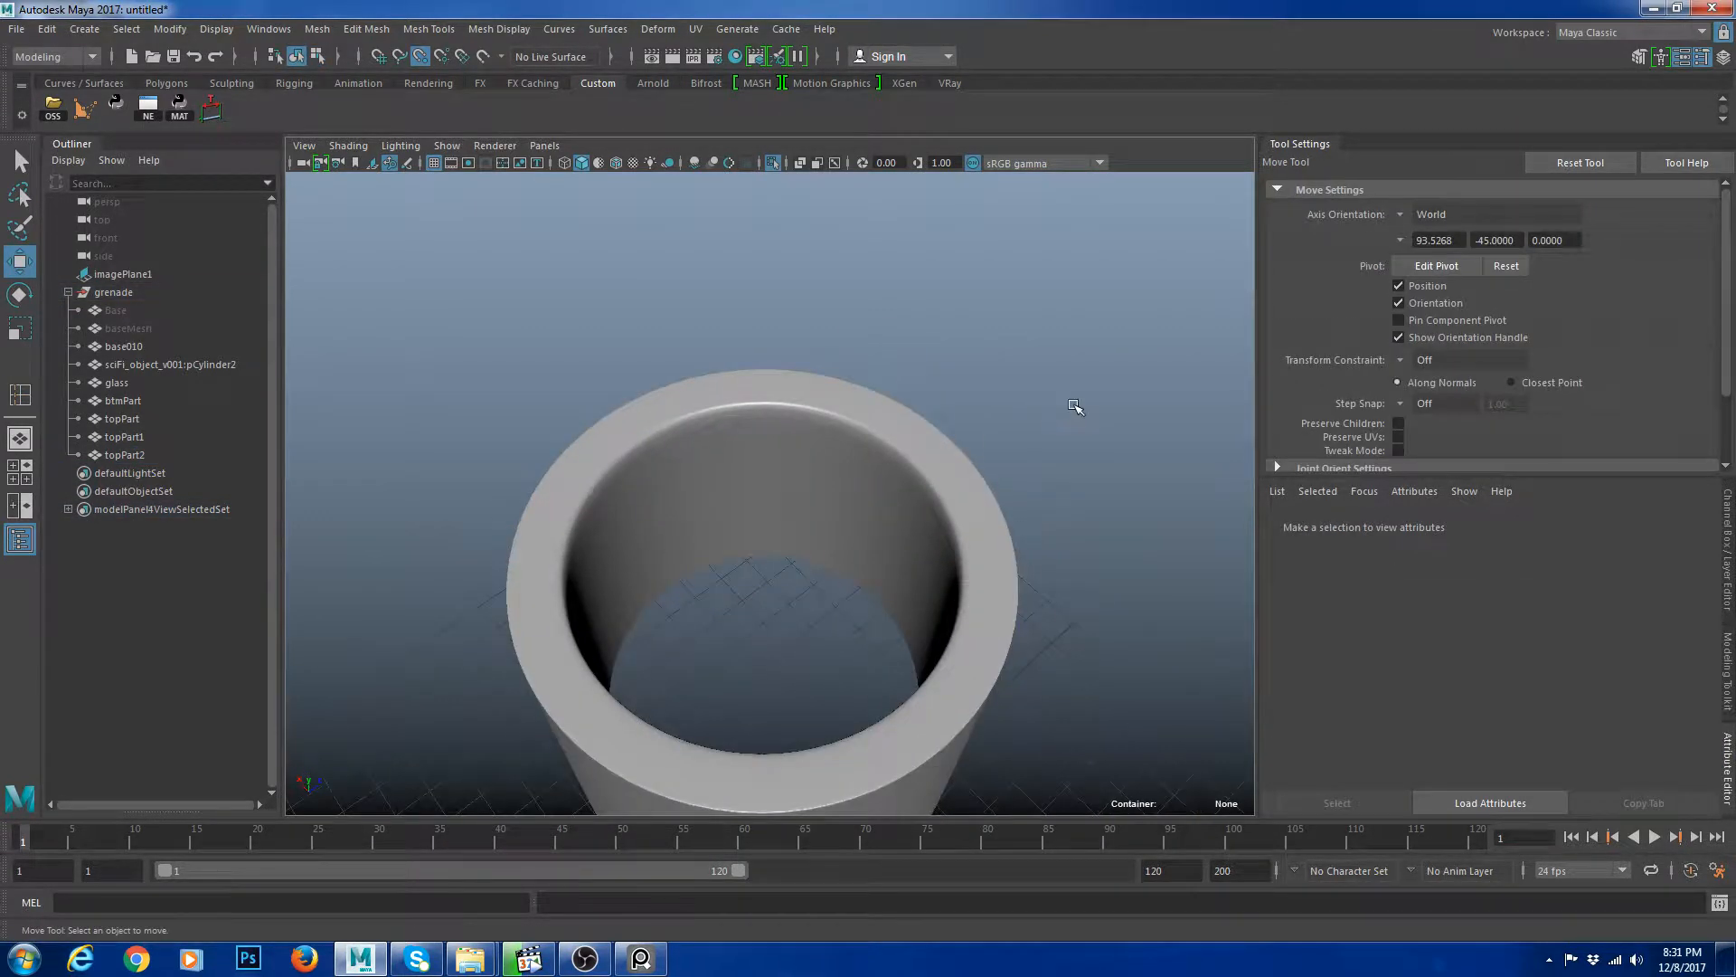
key(ctrl+1)
alt+right_drag(1077, 407, 949, 615)
alt+drag(950, 614, 973, 543)
drag(679, 329, 814, 410)
key(3)
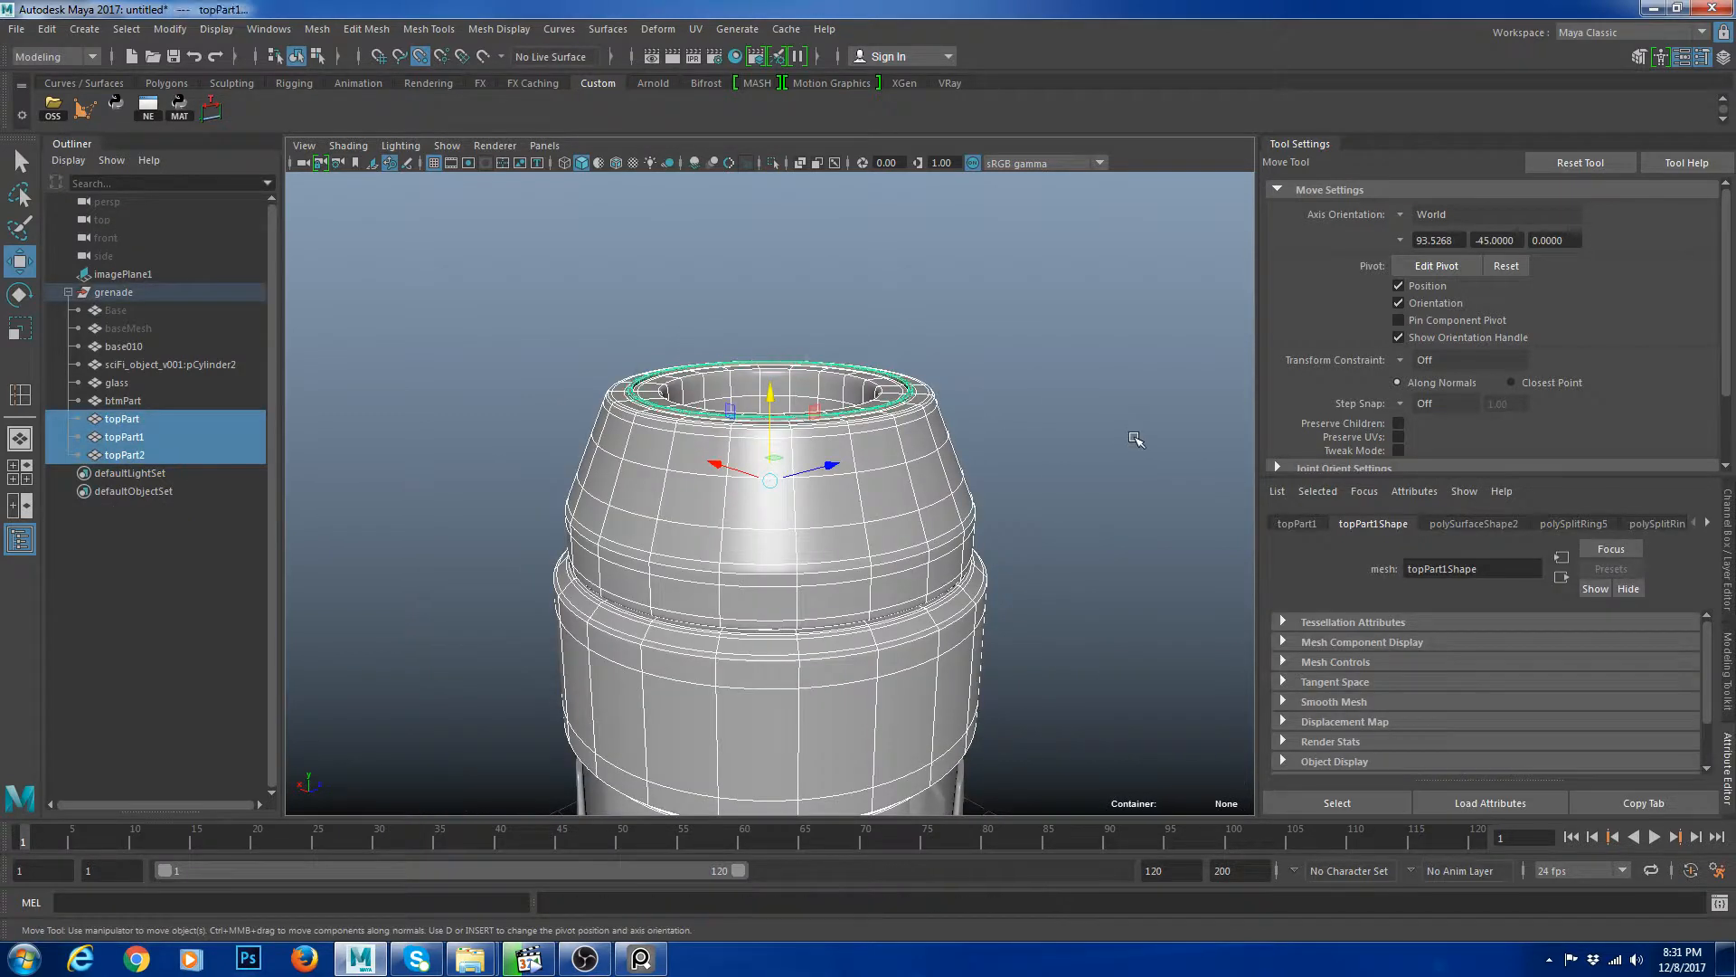
click(1136, 438)
alt+drag(1067, 420, 1049, 493)
alt+right_drag(1049, 493, 1108, 543)
alt+drag(1108, 542, 1067, 647)
alt+right_drag(1067, 646, 814, 579)
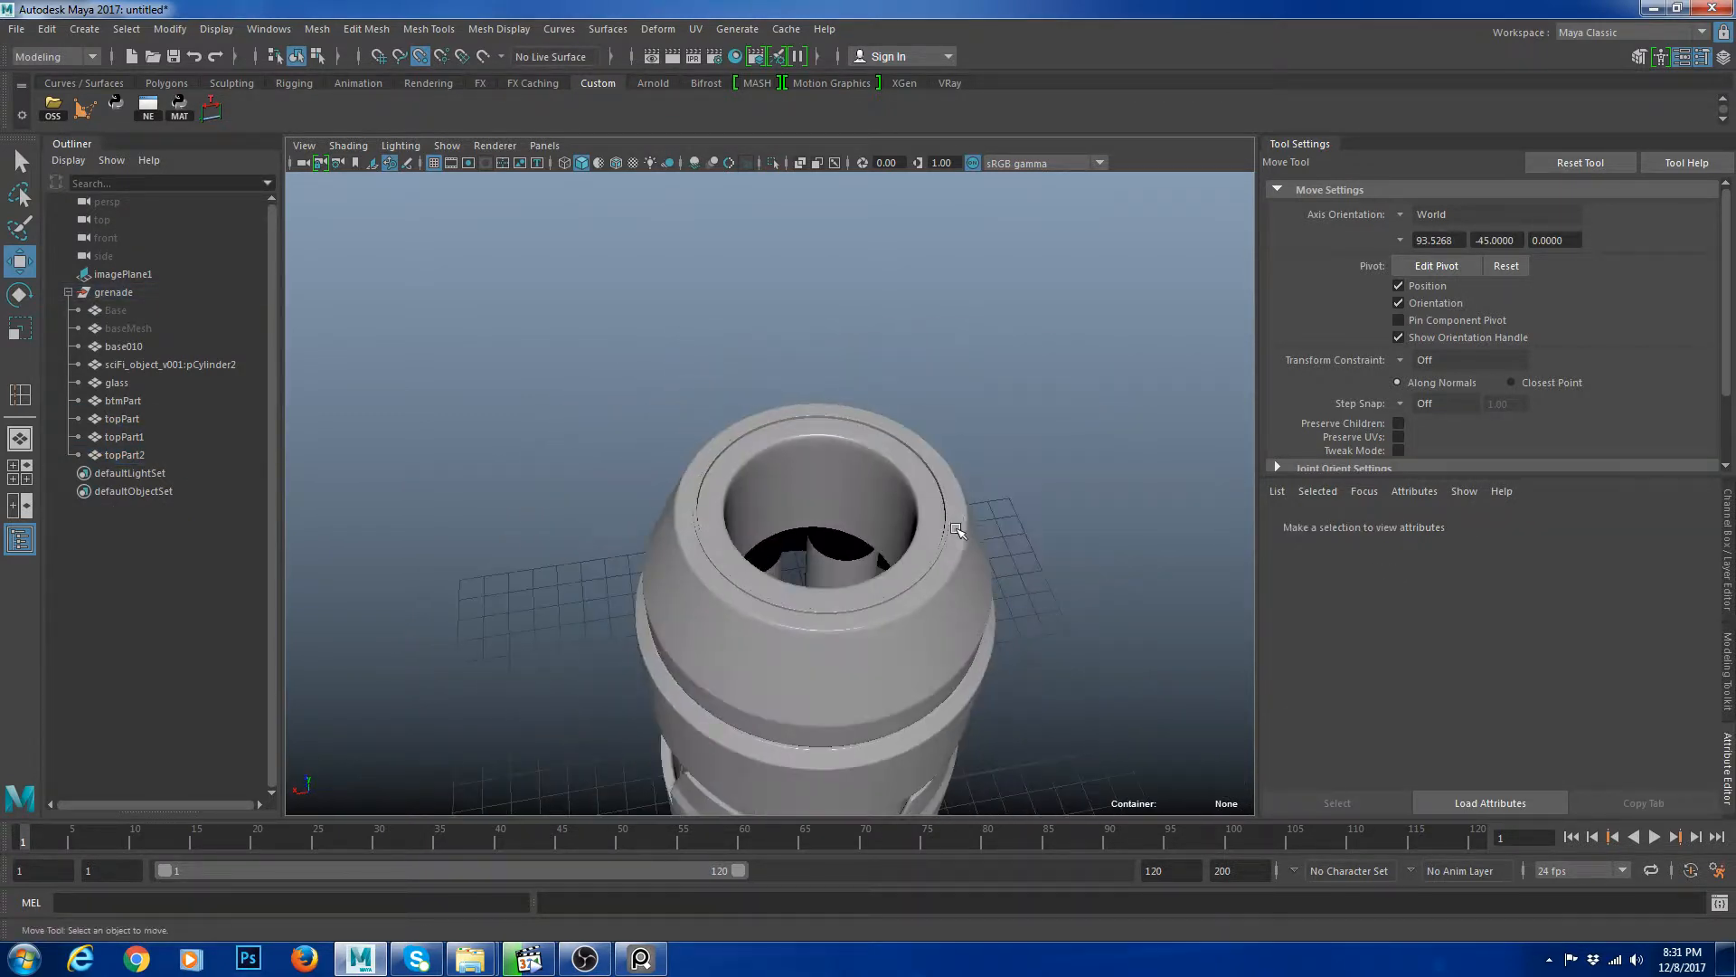
Select the duplicated ring and scale it slightly to fit inside the cap.
alt+right_drag(503, 581, 689, 471)
click(689, 471)
alt+drag(689, 471, 674, 472)
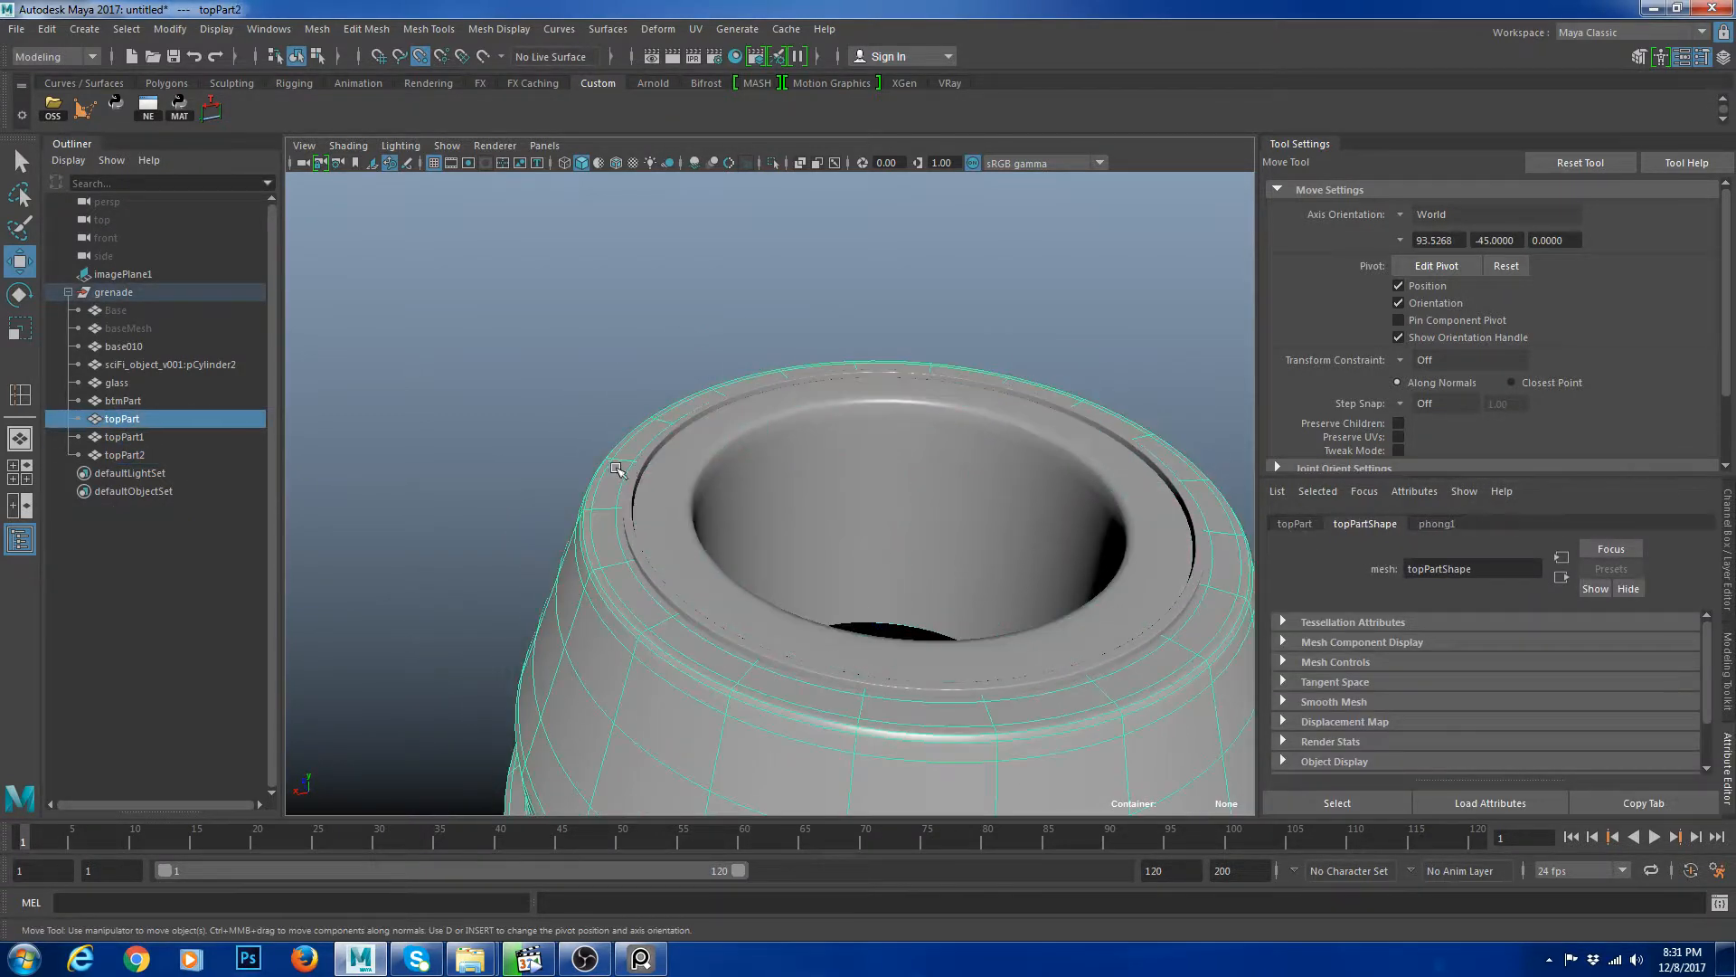
alt+drag(841, 487, 872, 438)
alt+right_drag(872, 437, 956, 547)
key(r)
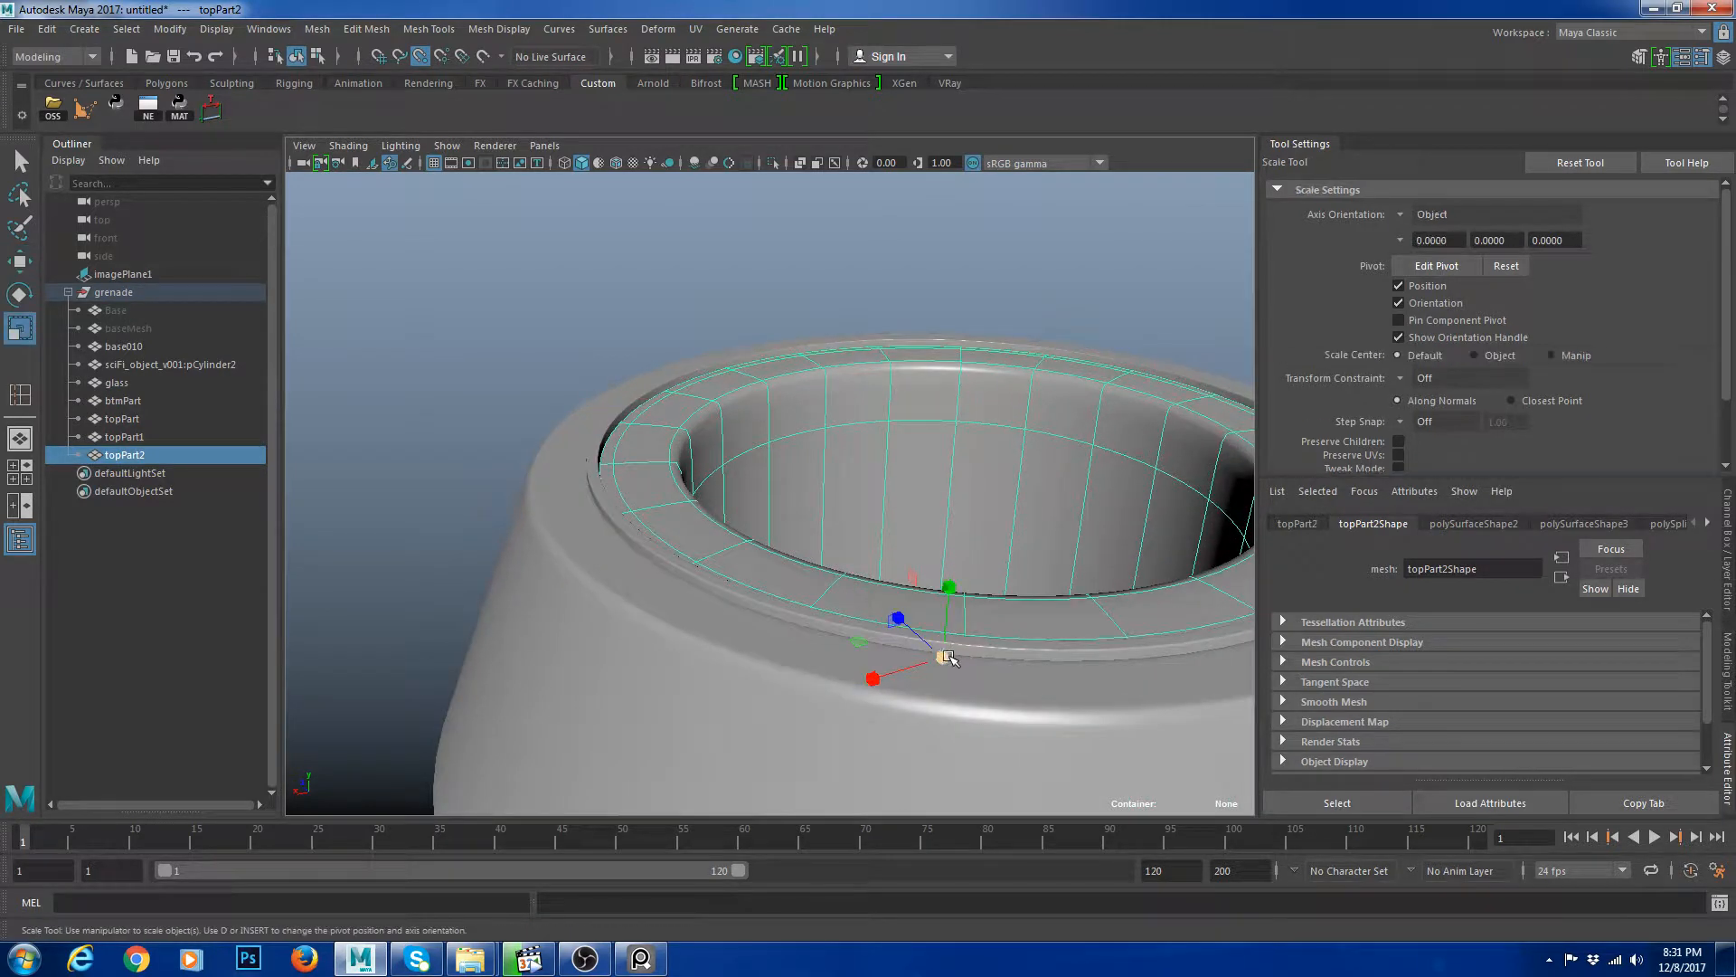
click(962, 413)
click(964, 427)
key(1)
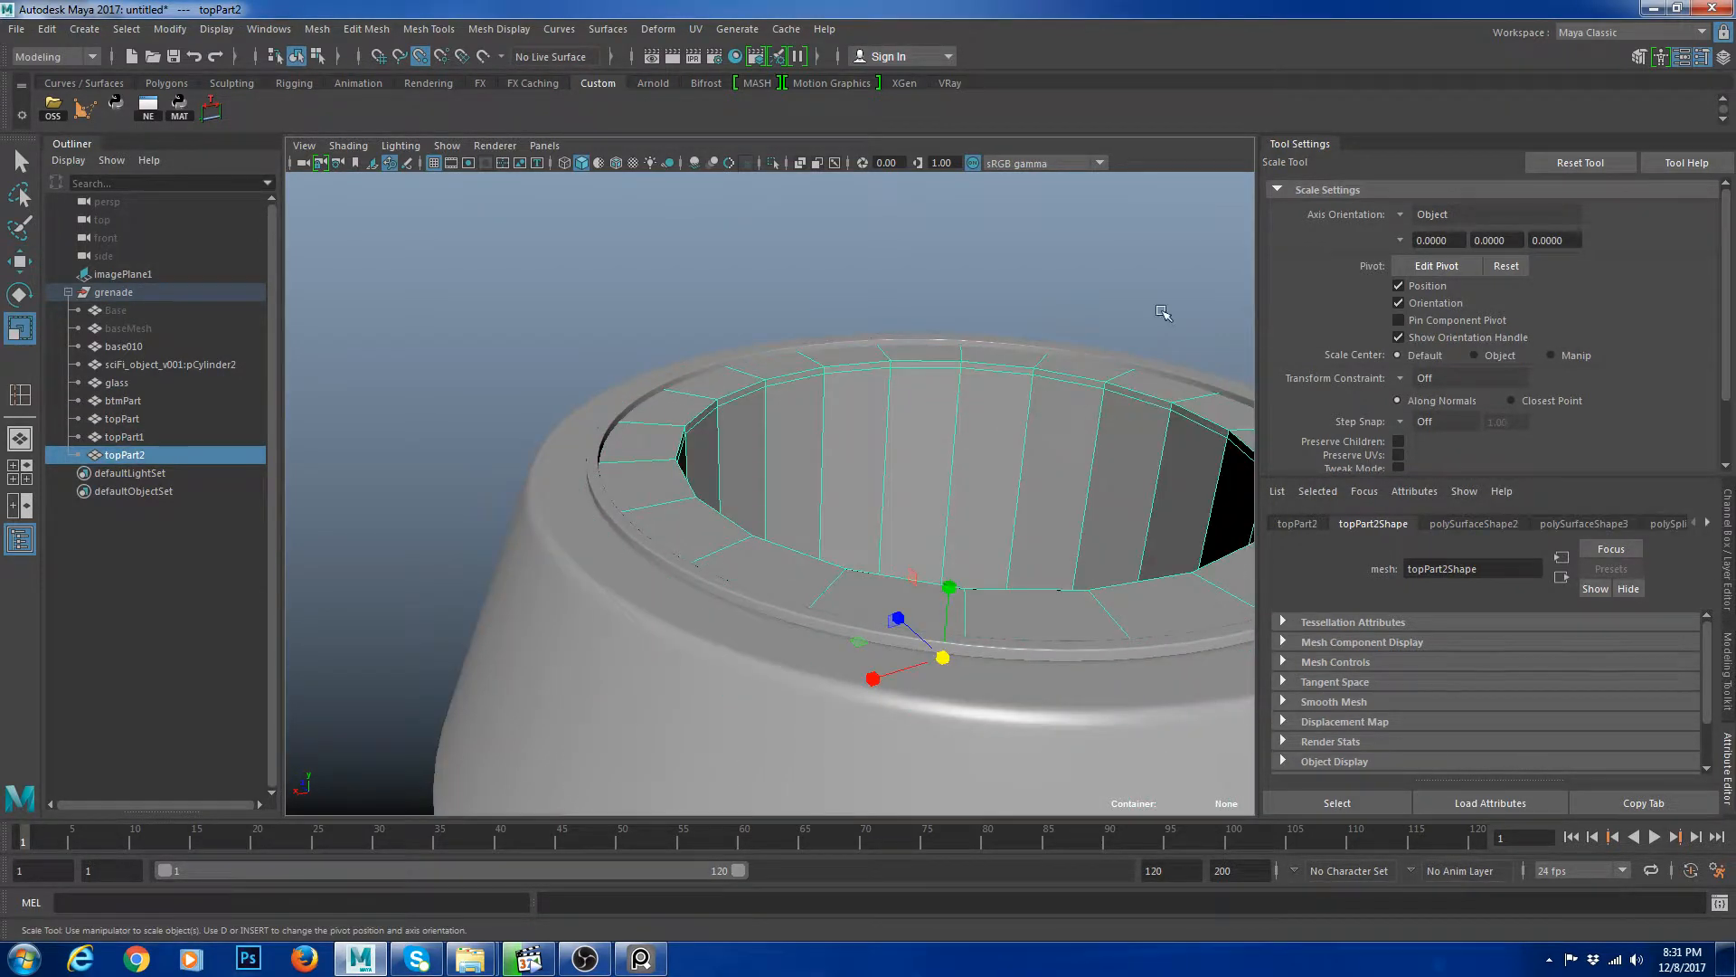
click(1163, 313)
alt+middle_drag(1040, 483, 942, 485)
click(860, 391)
key(3)
click(1141, 292)
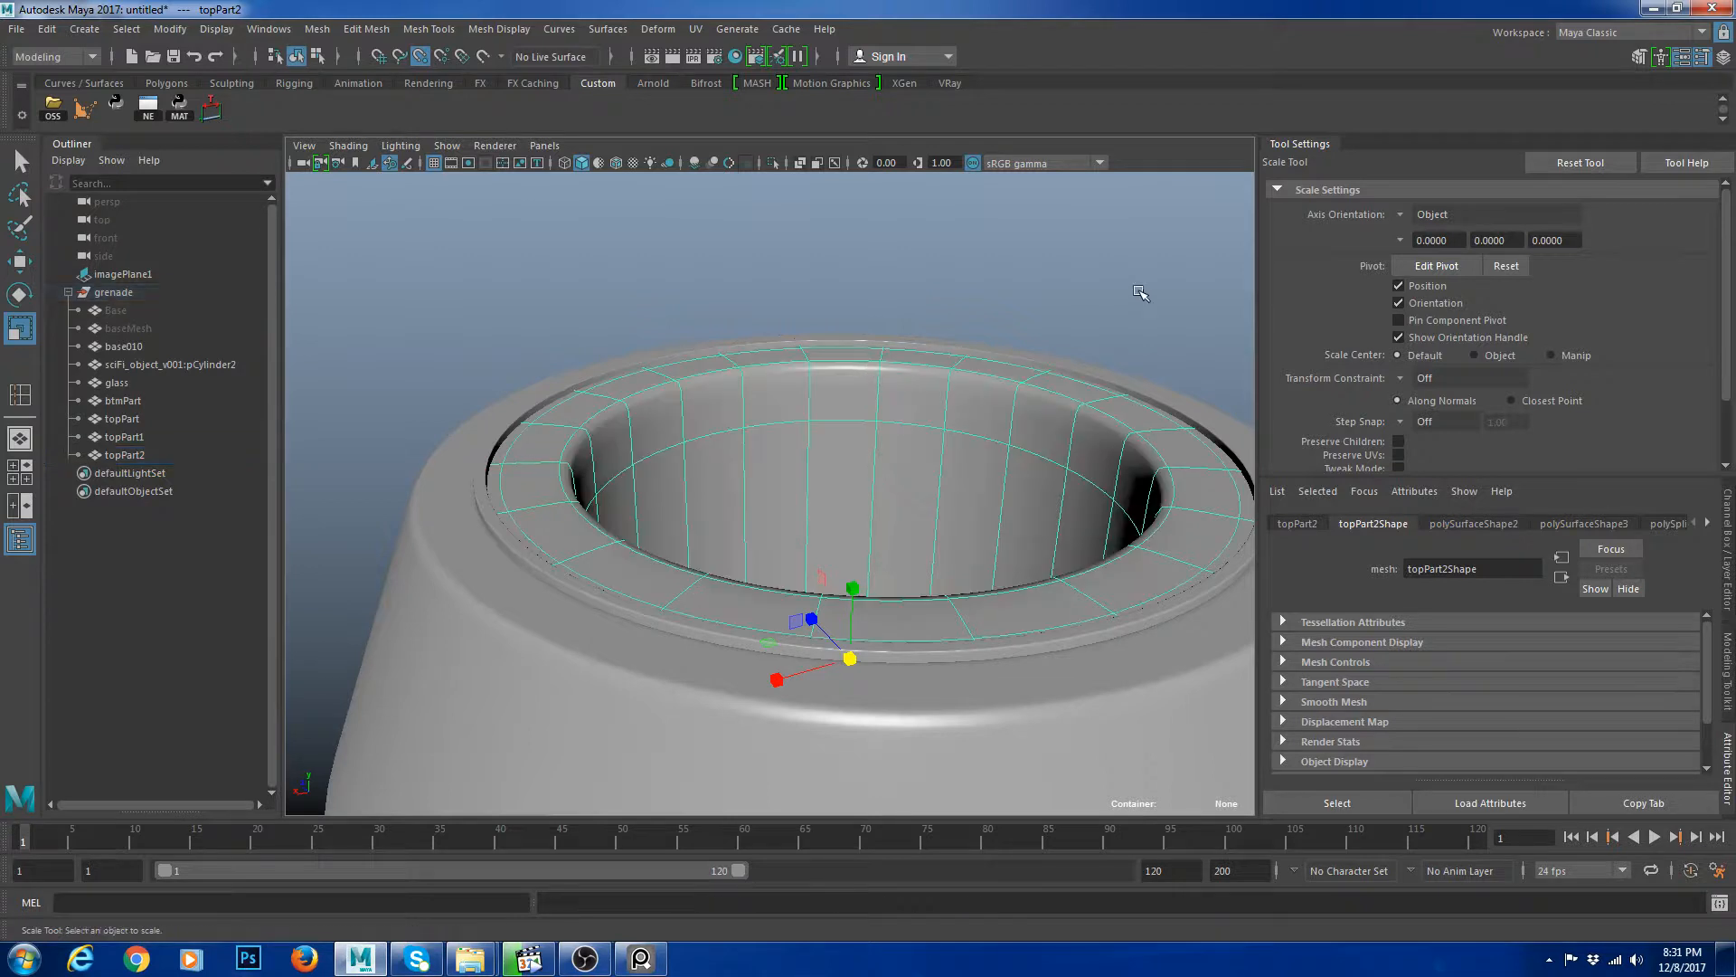
Insert another support edge loop near the duplicated ring's top edge and preview it smoothed.
click(740, 455)
key(1)
shift+right_drag(709, 405, 600, 435)
drag(546, 462, 552, 462)
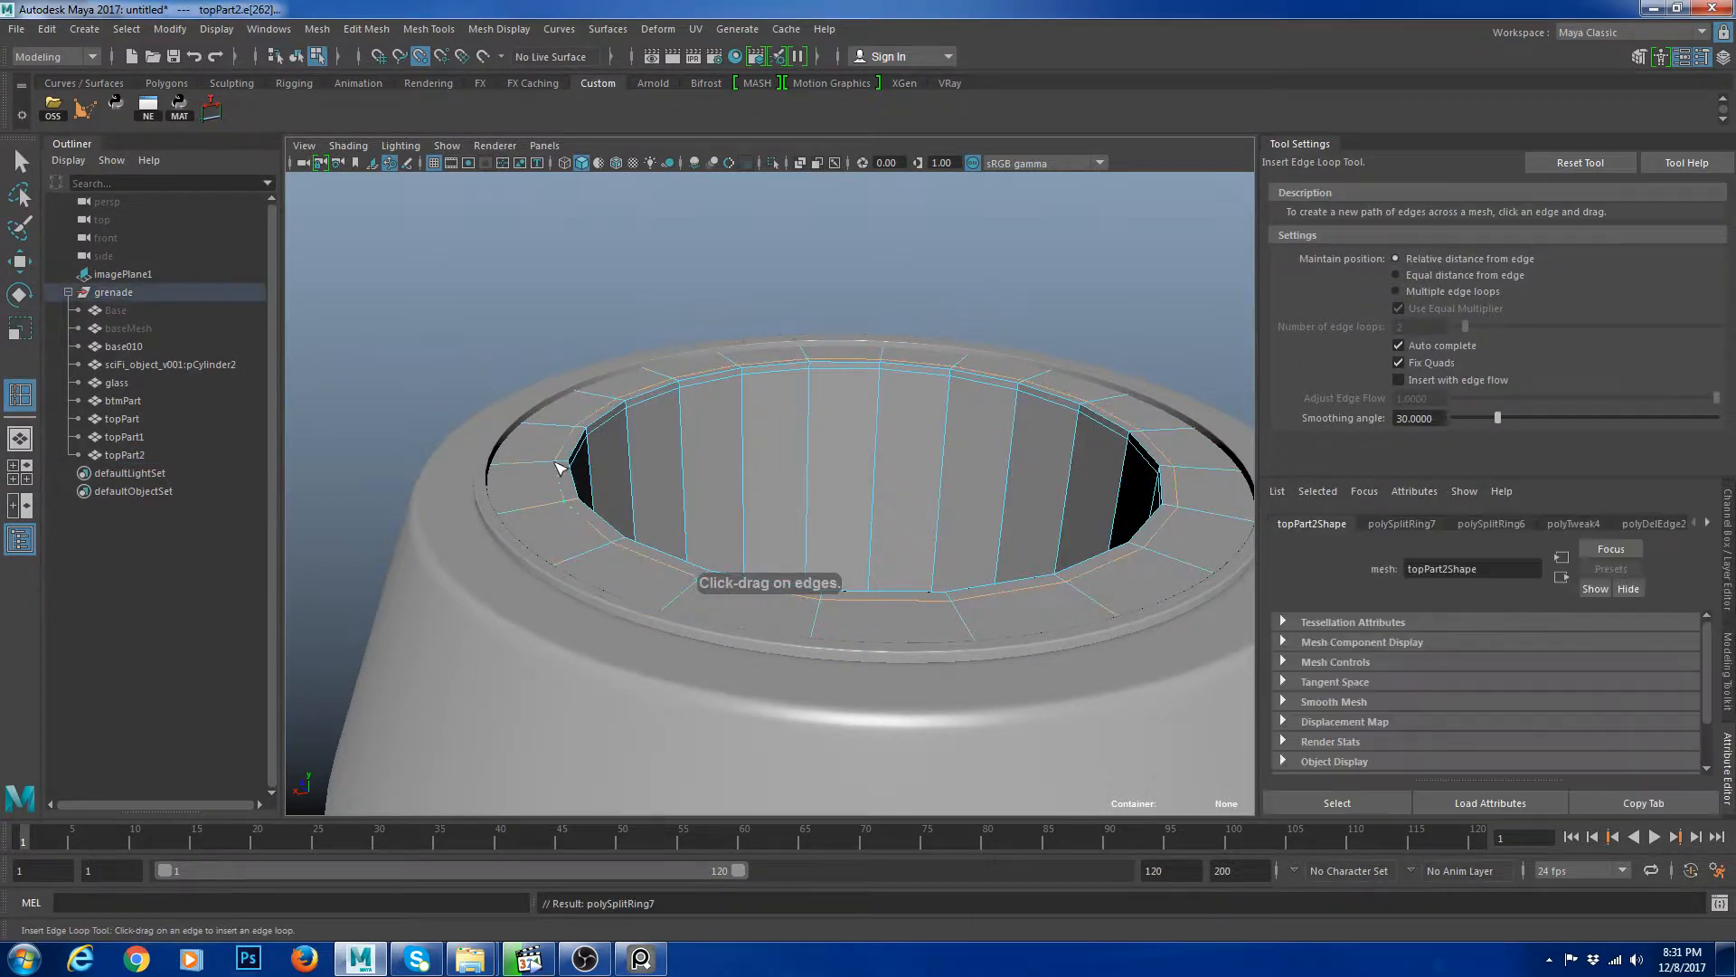
key(w)
right_drag(710, 425, 780, 398)
key(3)
click(1126, 312)
alt+drag(835, 395, 696, 403)
alt+right_drag(696, 404, 722, 418)
click(727, 422)
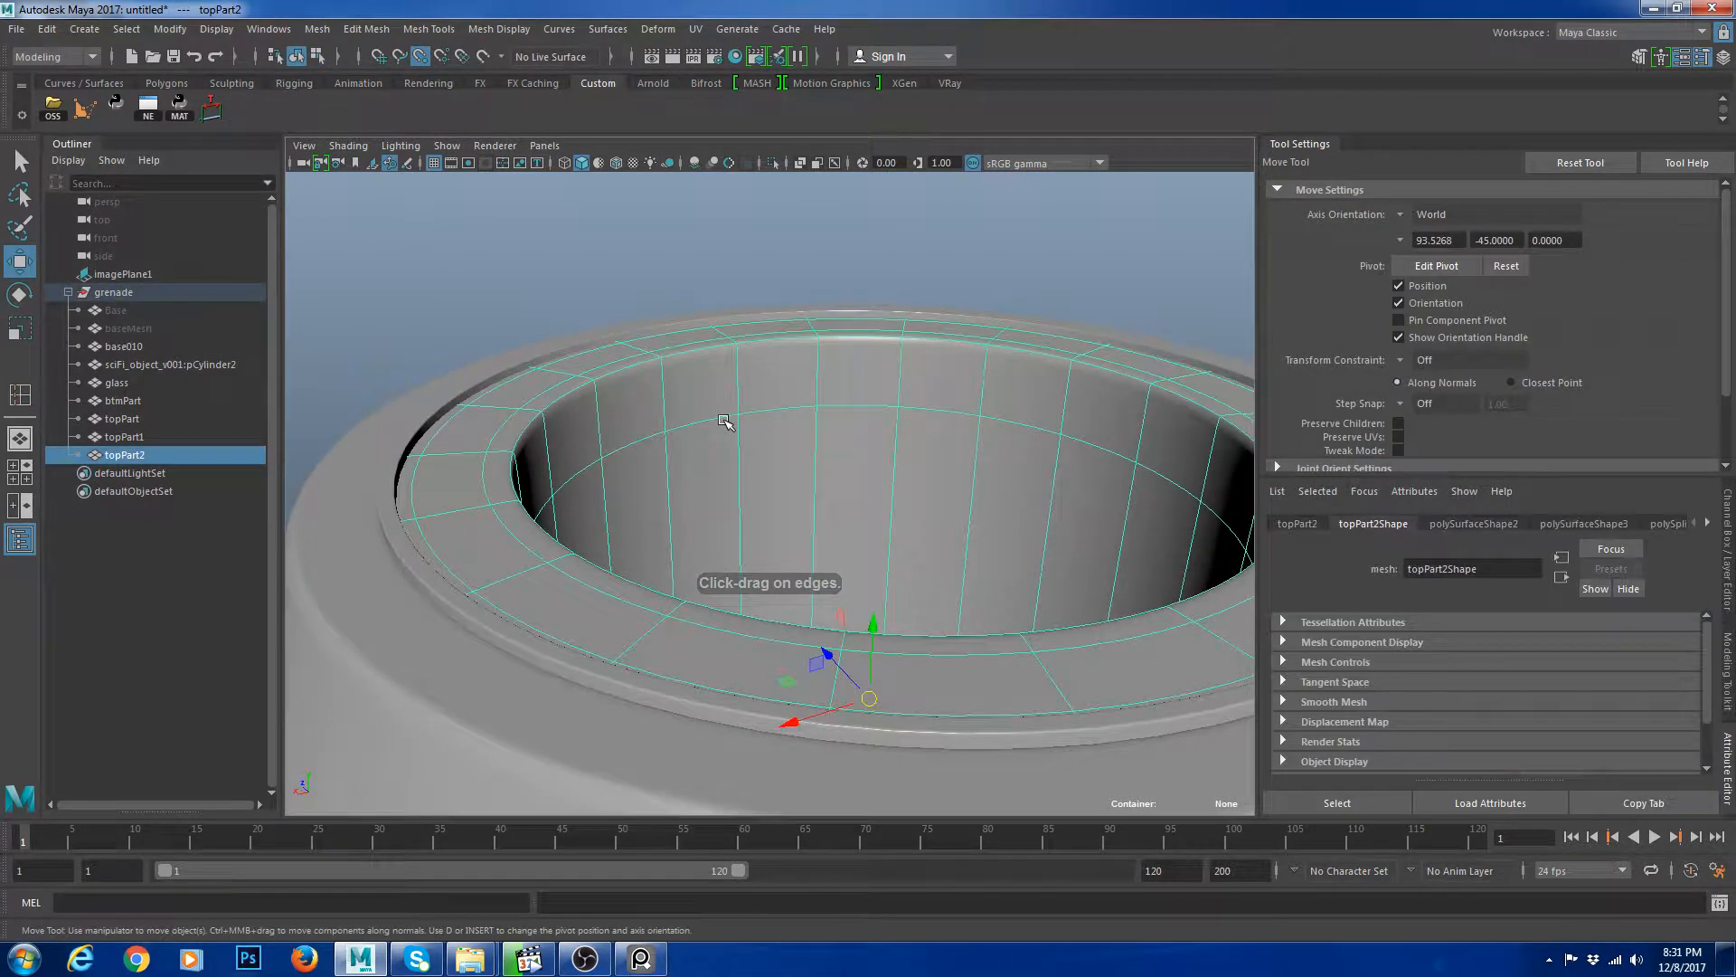
Insert an edge loop near the top of the duplicated ring's inner wall.
click(1055, 252)
click(533, 488)
key(1)
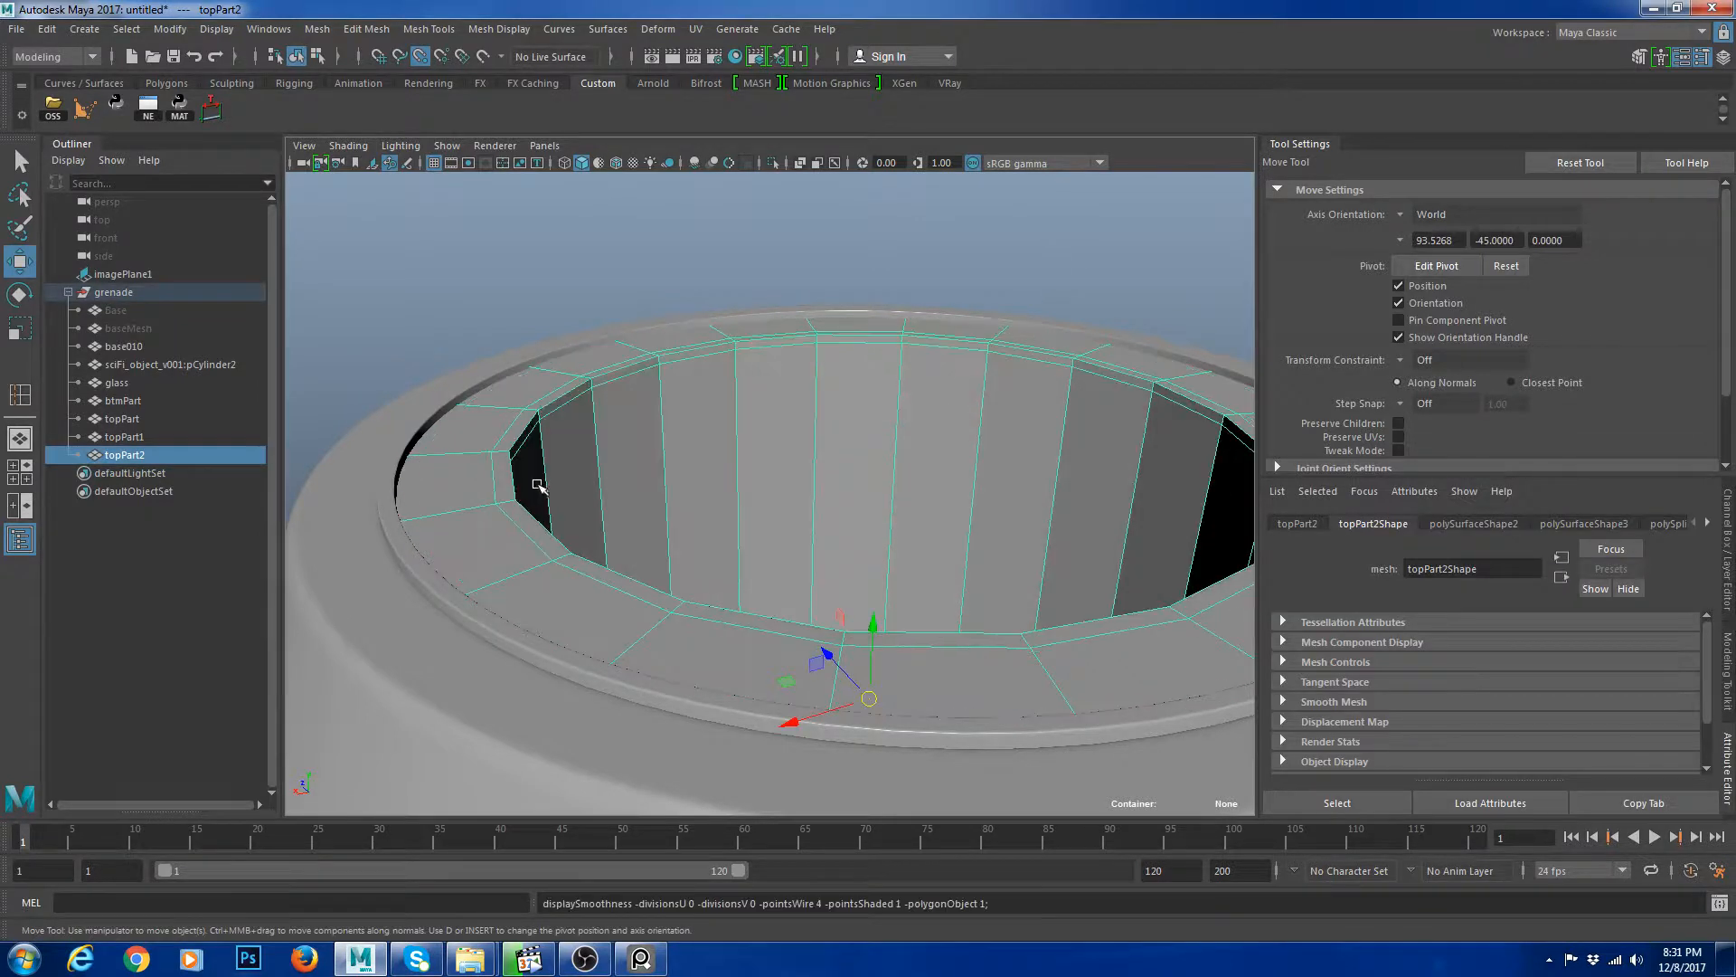
alt+middle_drag(521, 493, 576, 482)
alt+right_drag(576, 482, 578, 495)
shift+right_drag(562, 429, 503, 516)
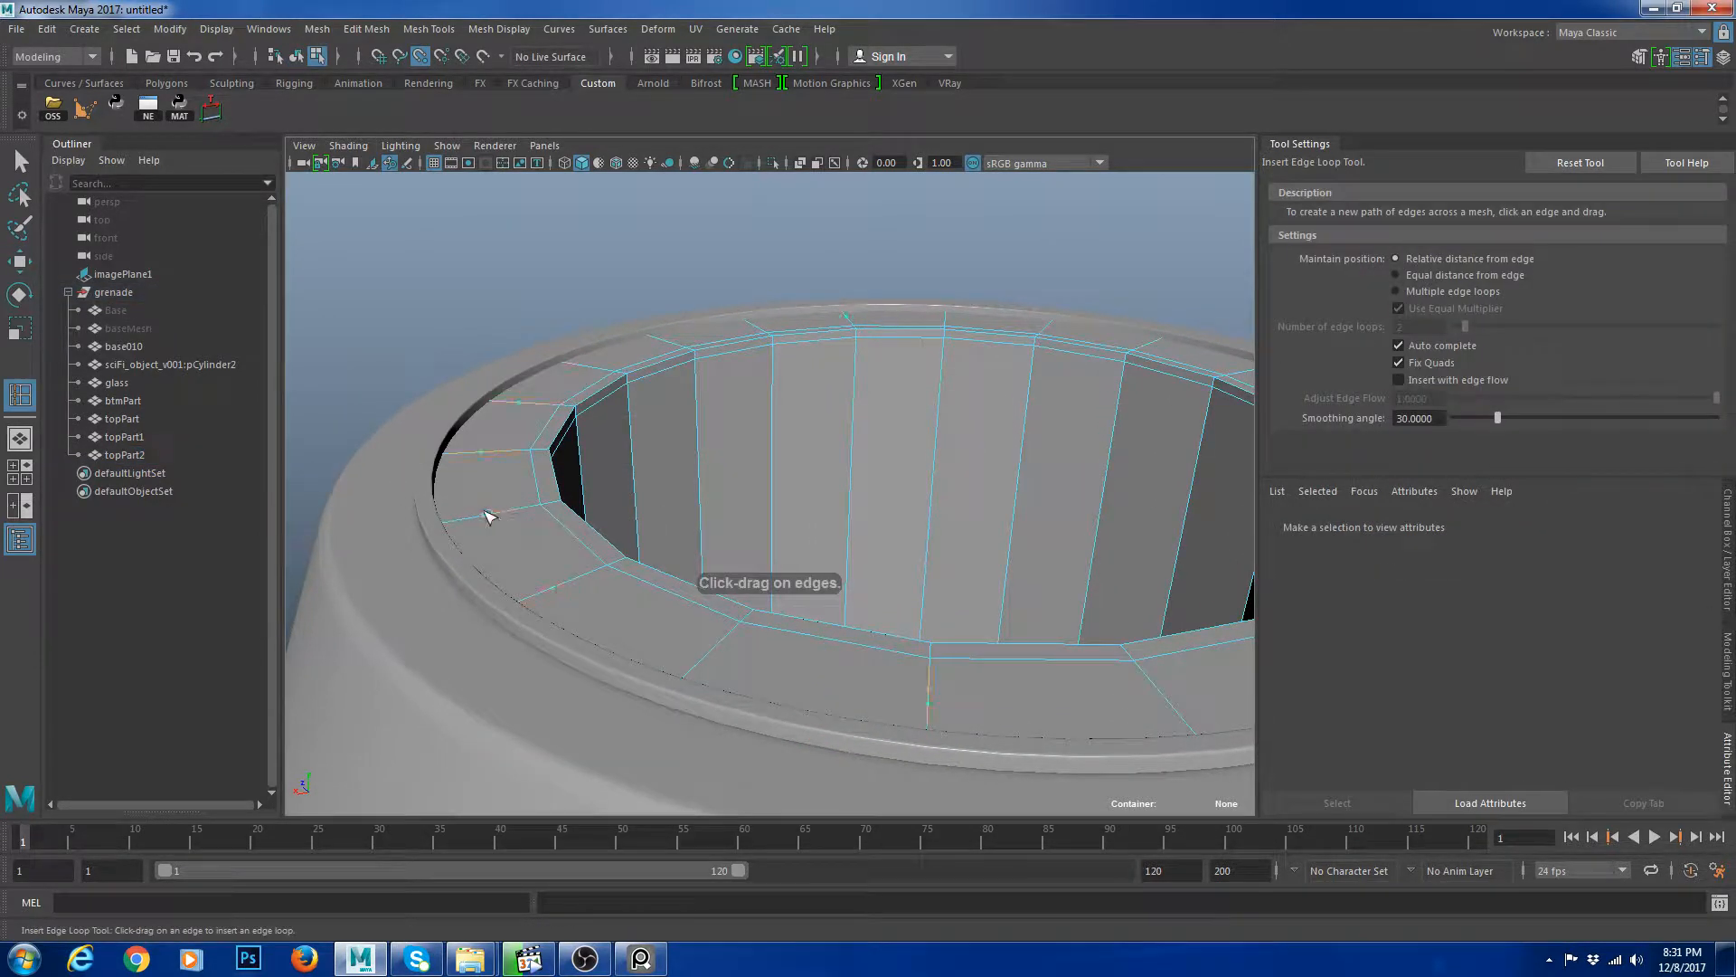
Select the inner ring's face loop and extrude it inward to form a groove, previewing it smoothed.
click(488, 515)
key(w)
click(517, 531)
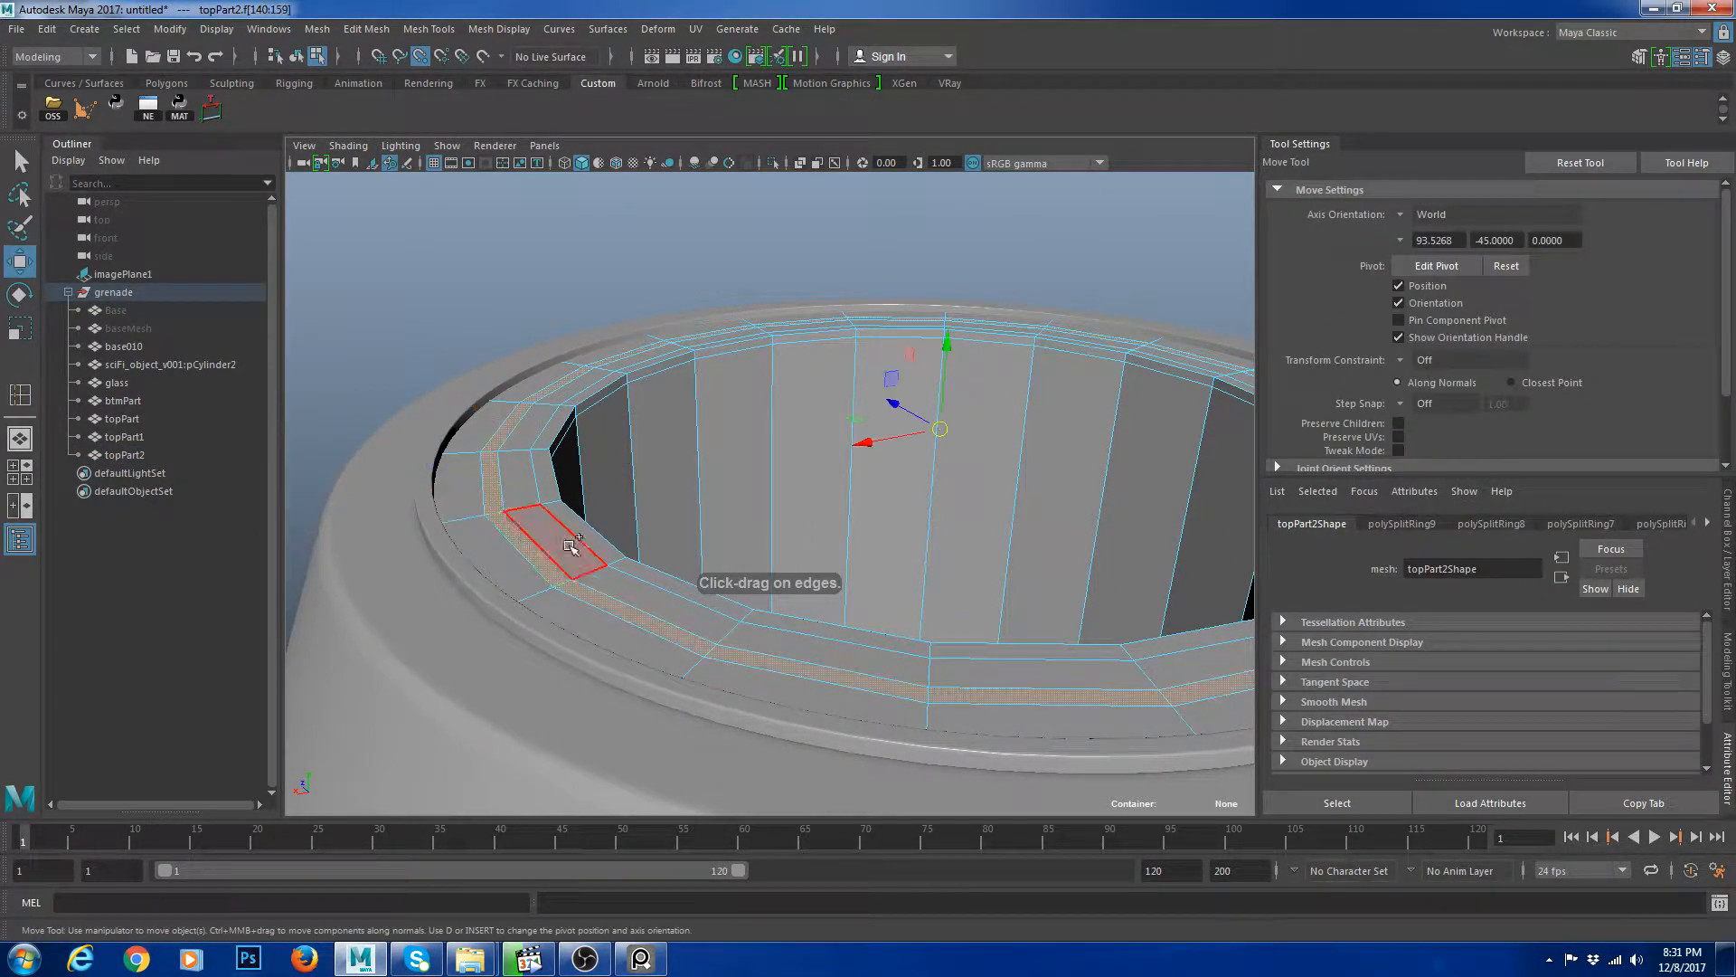
click(914, 460)
key(ctrl+e)
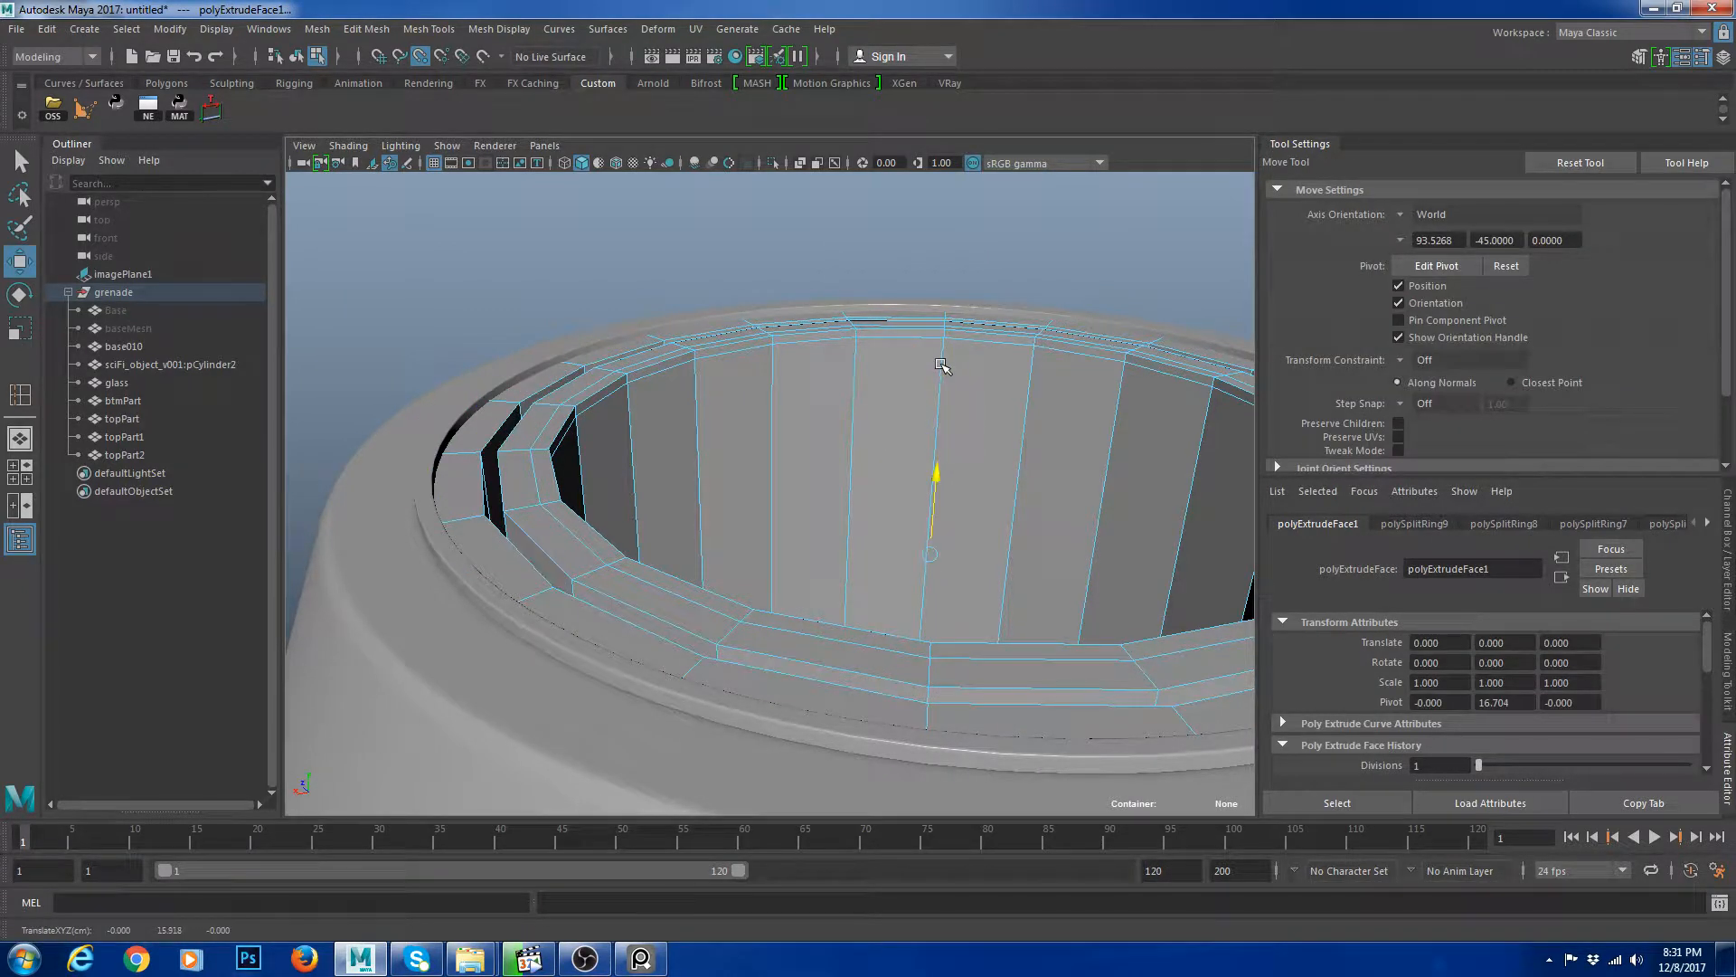
right_drag(626, 423, 724, 367)
key(3)
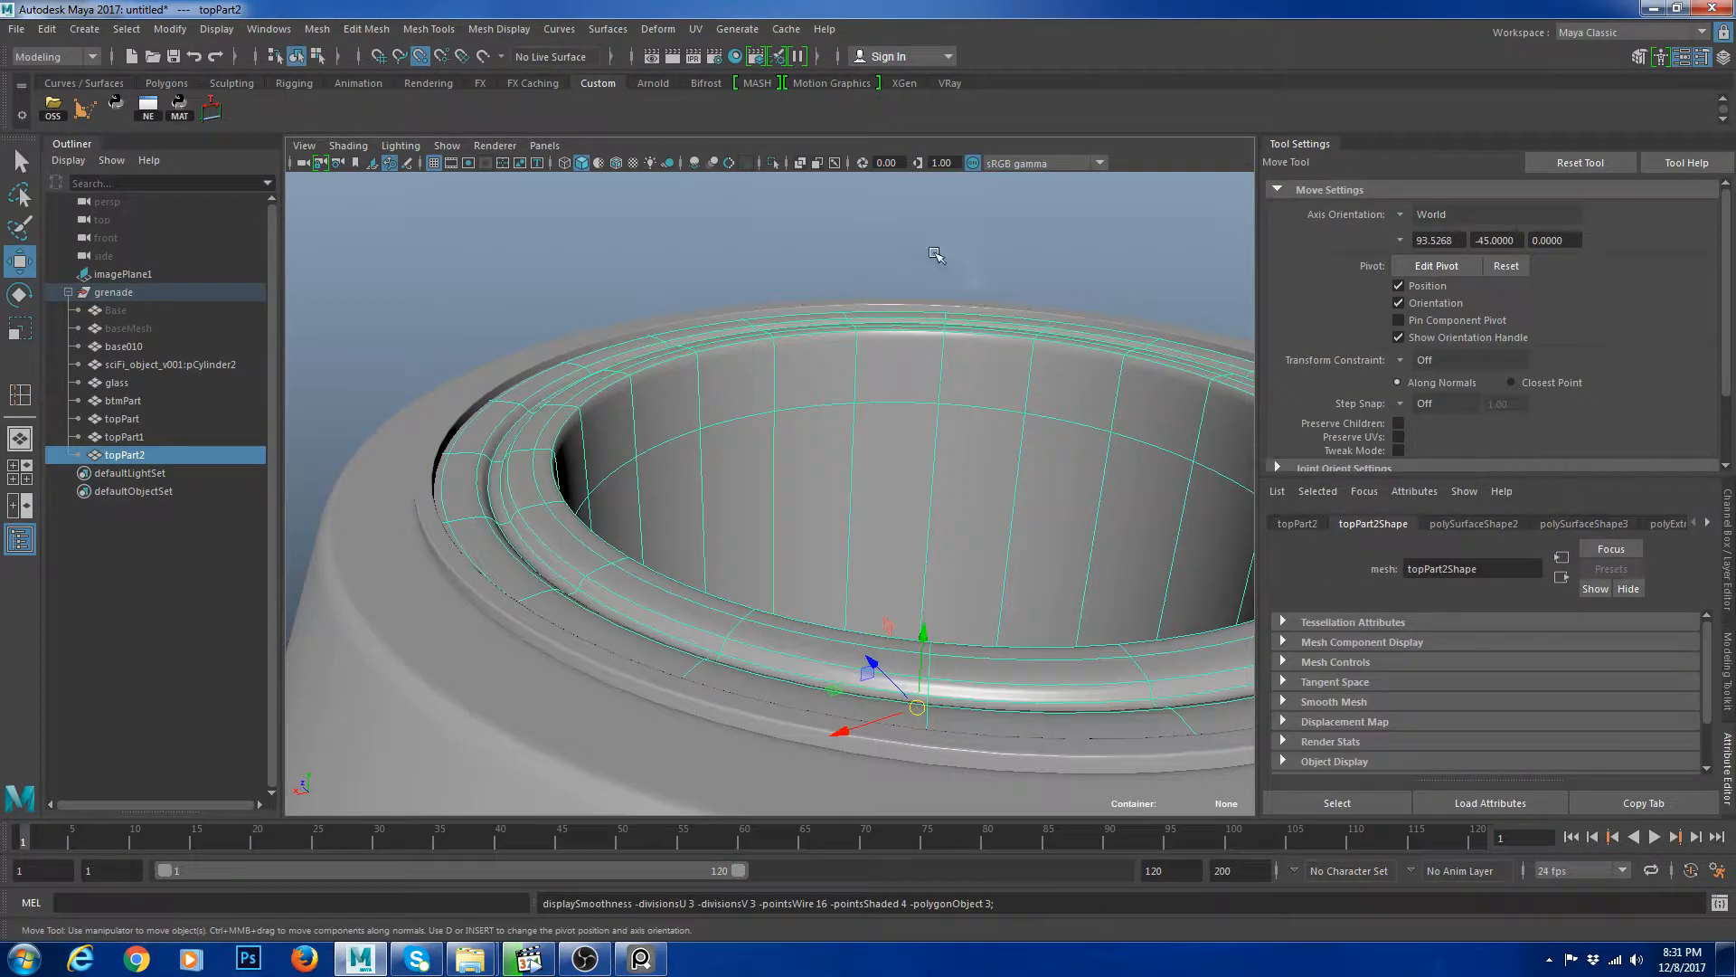
Insert a support edge loop beside the new groove on the inner ring.
click(936, 258)
alt+right_drag(1040, 407, 969, 457)
alt+drag(970, 457, 959, 534)
alt+right_drag(959, 534, 1031, 547)
click(1031, 547)
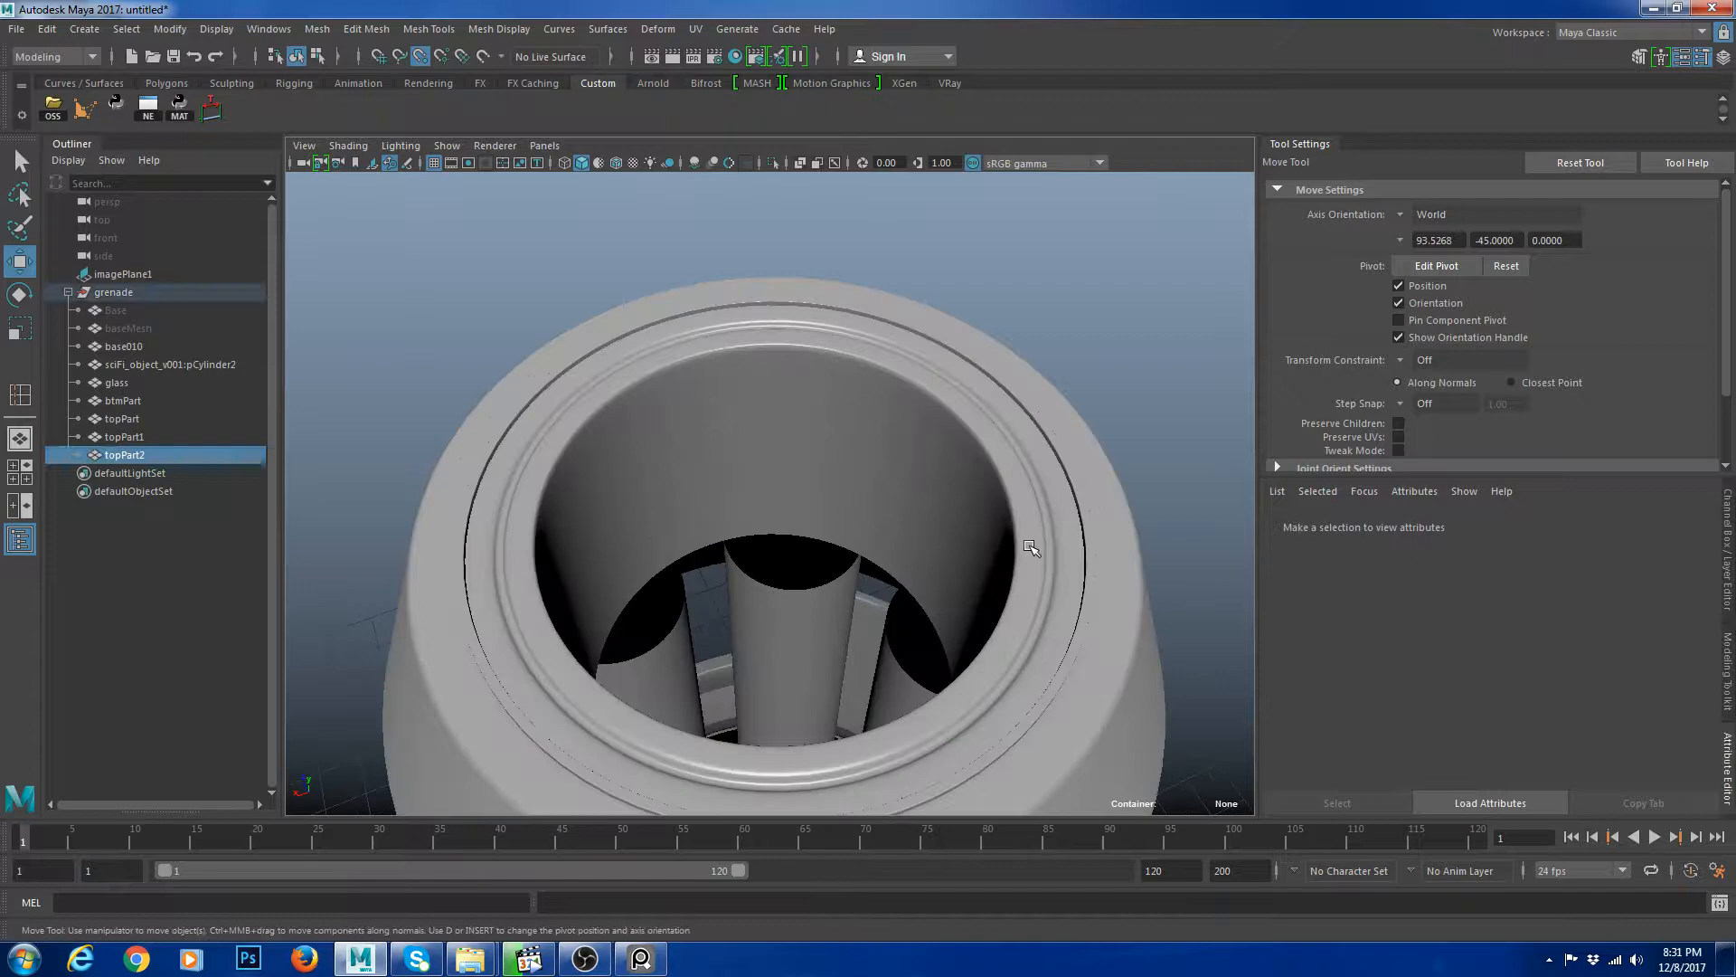
alt+middle_drag(1031, 547, 906, 523)
alt+right_drag(906, 522, 1002, 592)
key(1)
shift+right_drag(990, 500, 938, 555)
click(938, 555)
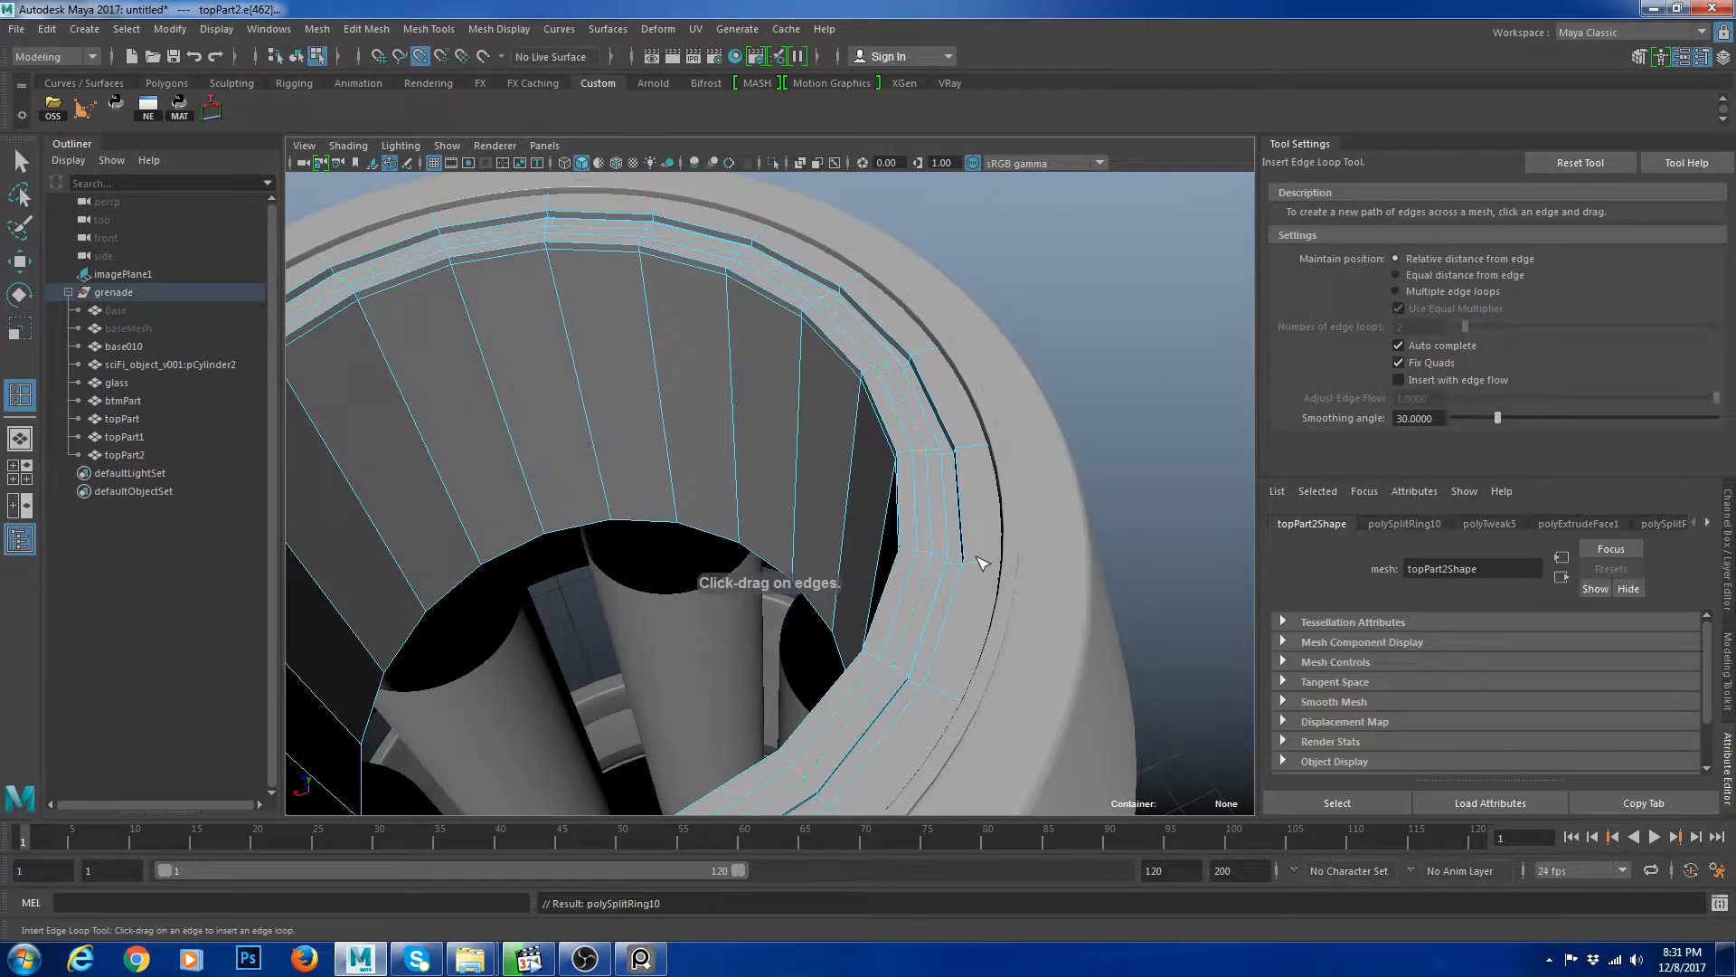
Examine the grooved ring in smooth preview from several angles.
key(w)
click(927, 499)
shift+right_drag(1065, 401, 991, 425)
right_drag(826, 404, 896, 380)
key(3)
click(1182, 335)
alt+right_drag(1157, 452, 1040, 588)
alt+drag(1040, 624, 1030, 553)
alt+right_drag(1029, 554, 1076, 592)
alt+middle_drag(1041, 603, 876, 647)
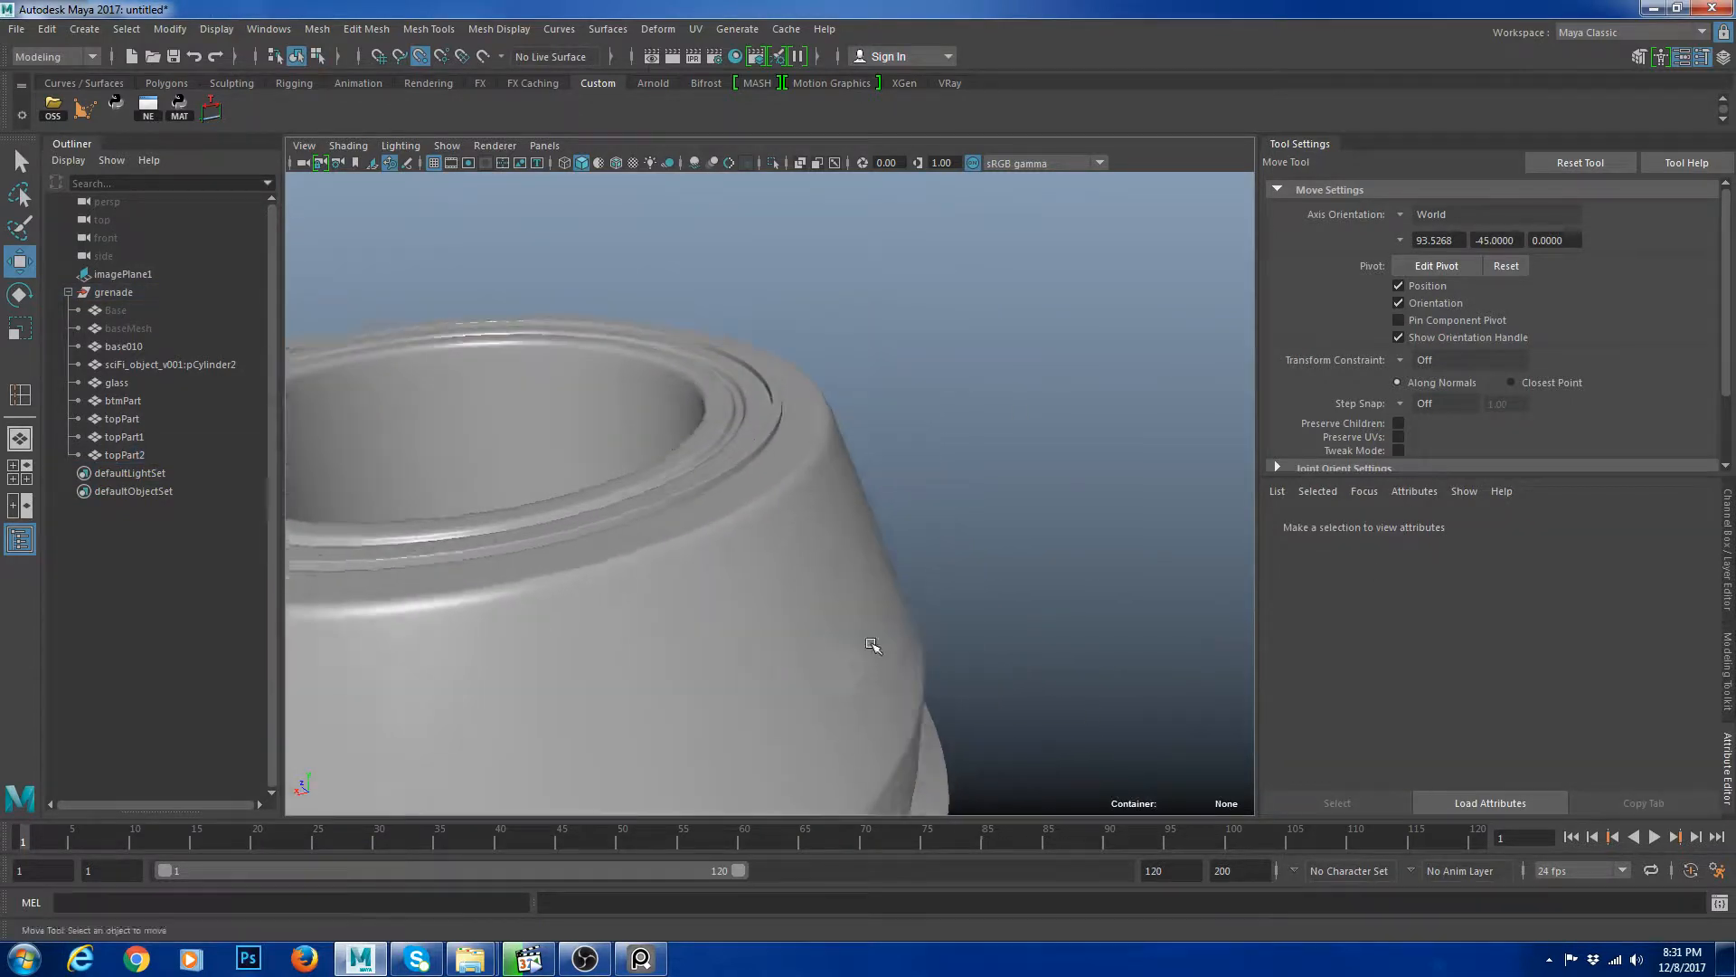
alt+right_drag(876, 648, 1039, 674)
alt+middle_drag(1039, 675, 867, 673)
click(712, 542)
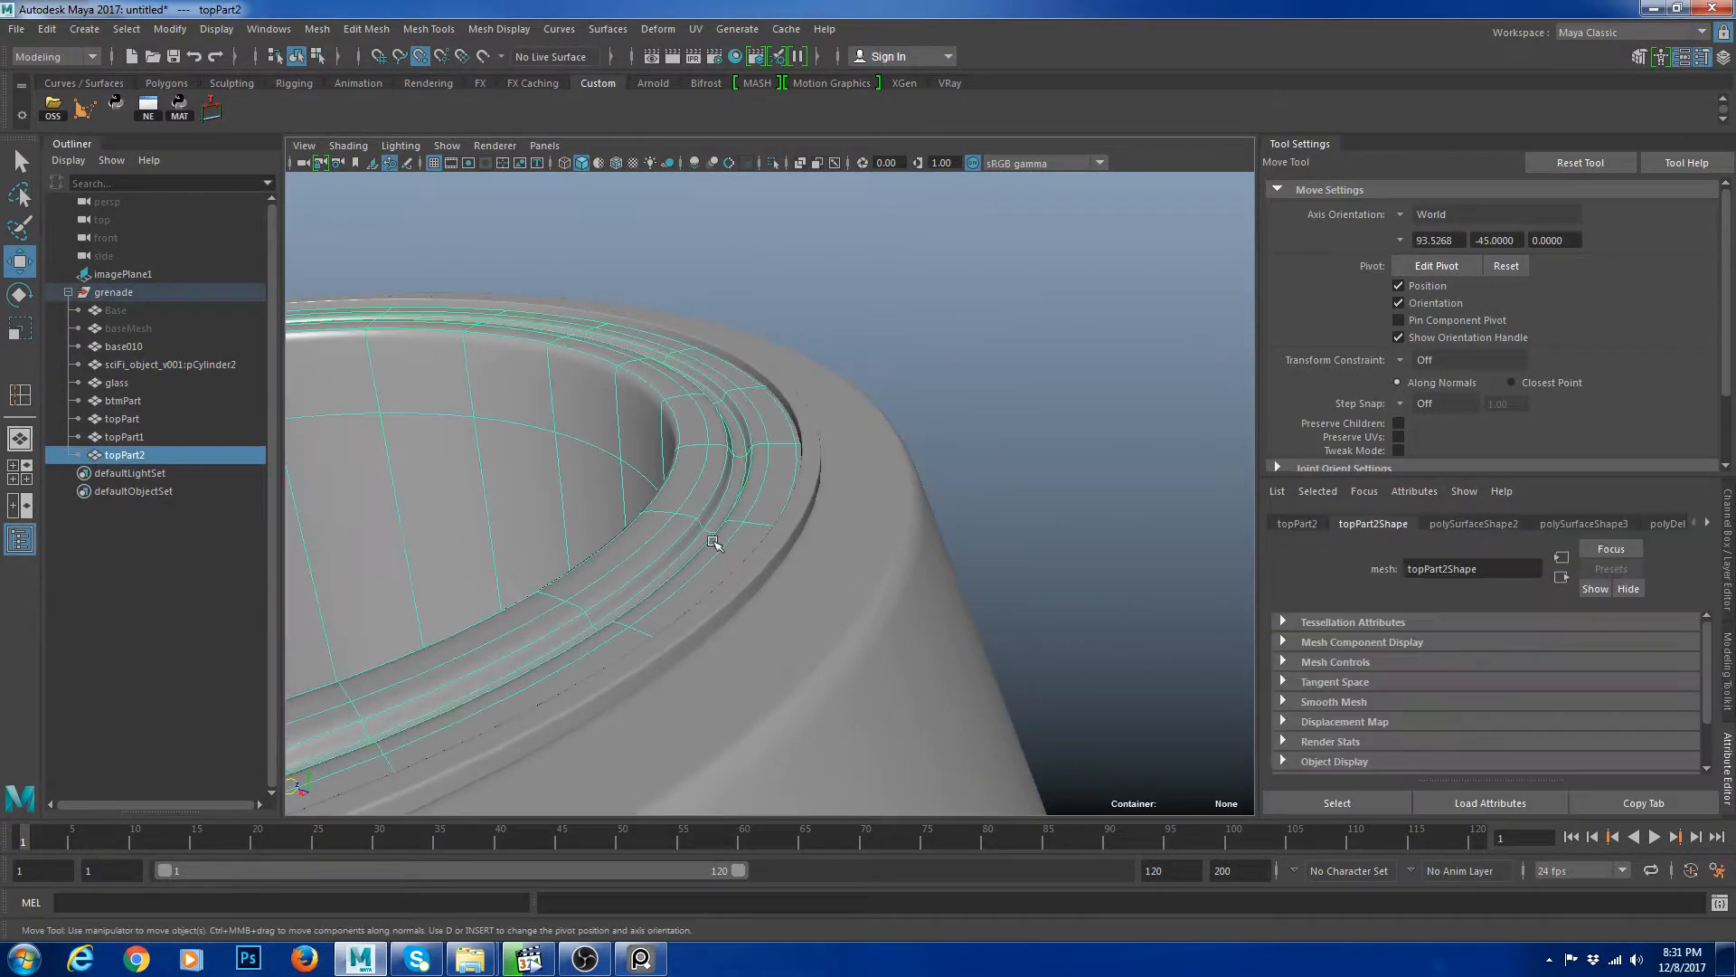
Inspect the top cap parts together, reselecting the duplicated ring and switching back to unsmoothed display.
click(1189, 244)
alt+right_drag(1190, 243, 953, 550)
alt+middle_drag(953, 550, 721, 497)
alt+right_drag(720, 498, 868, 590)
click(830, 544)
alt+drag(845, 434, 683, 412)
alt+right_drag(683, 411, 726, 446)
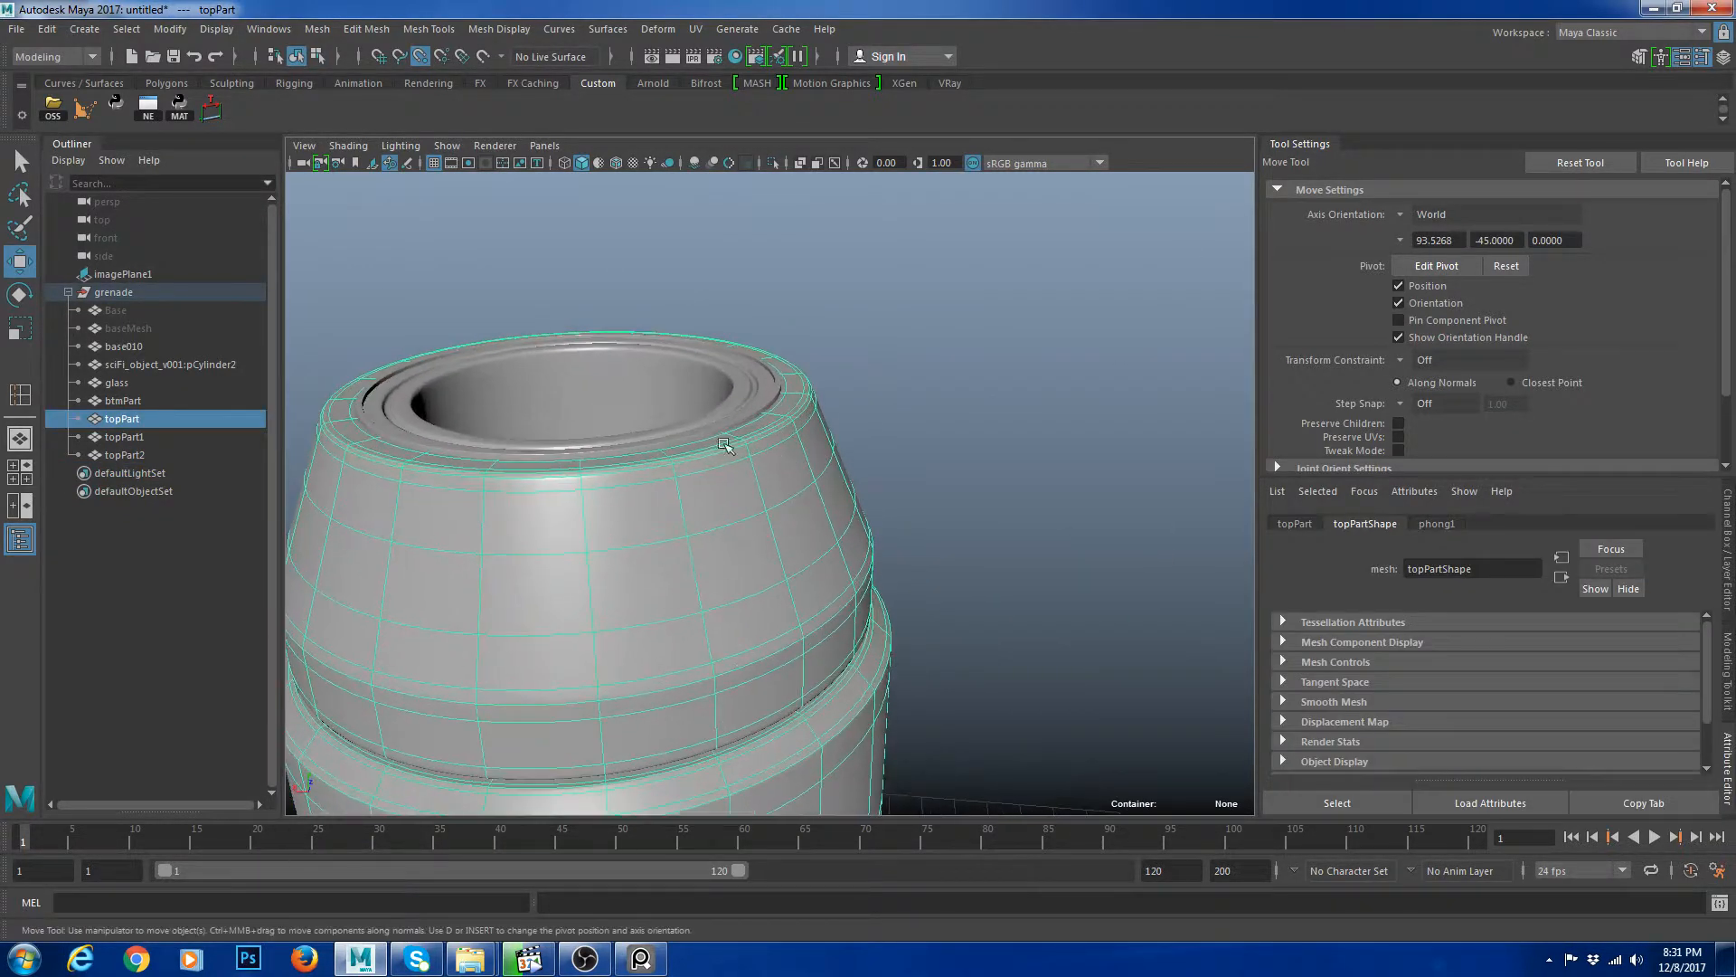
alt+middle_drag(726, 446, 838, 487)
alt+right_drag(837, 487, 977, 519)
click(913, 405)
alt+middle_drag(912, 405, 904, 465)
alt+right_drag(904, 466, 997, 547)
key(1)
alt+middle_drag(1030, 503, 961, 520)
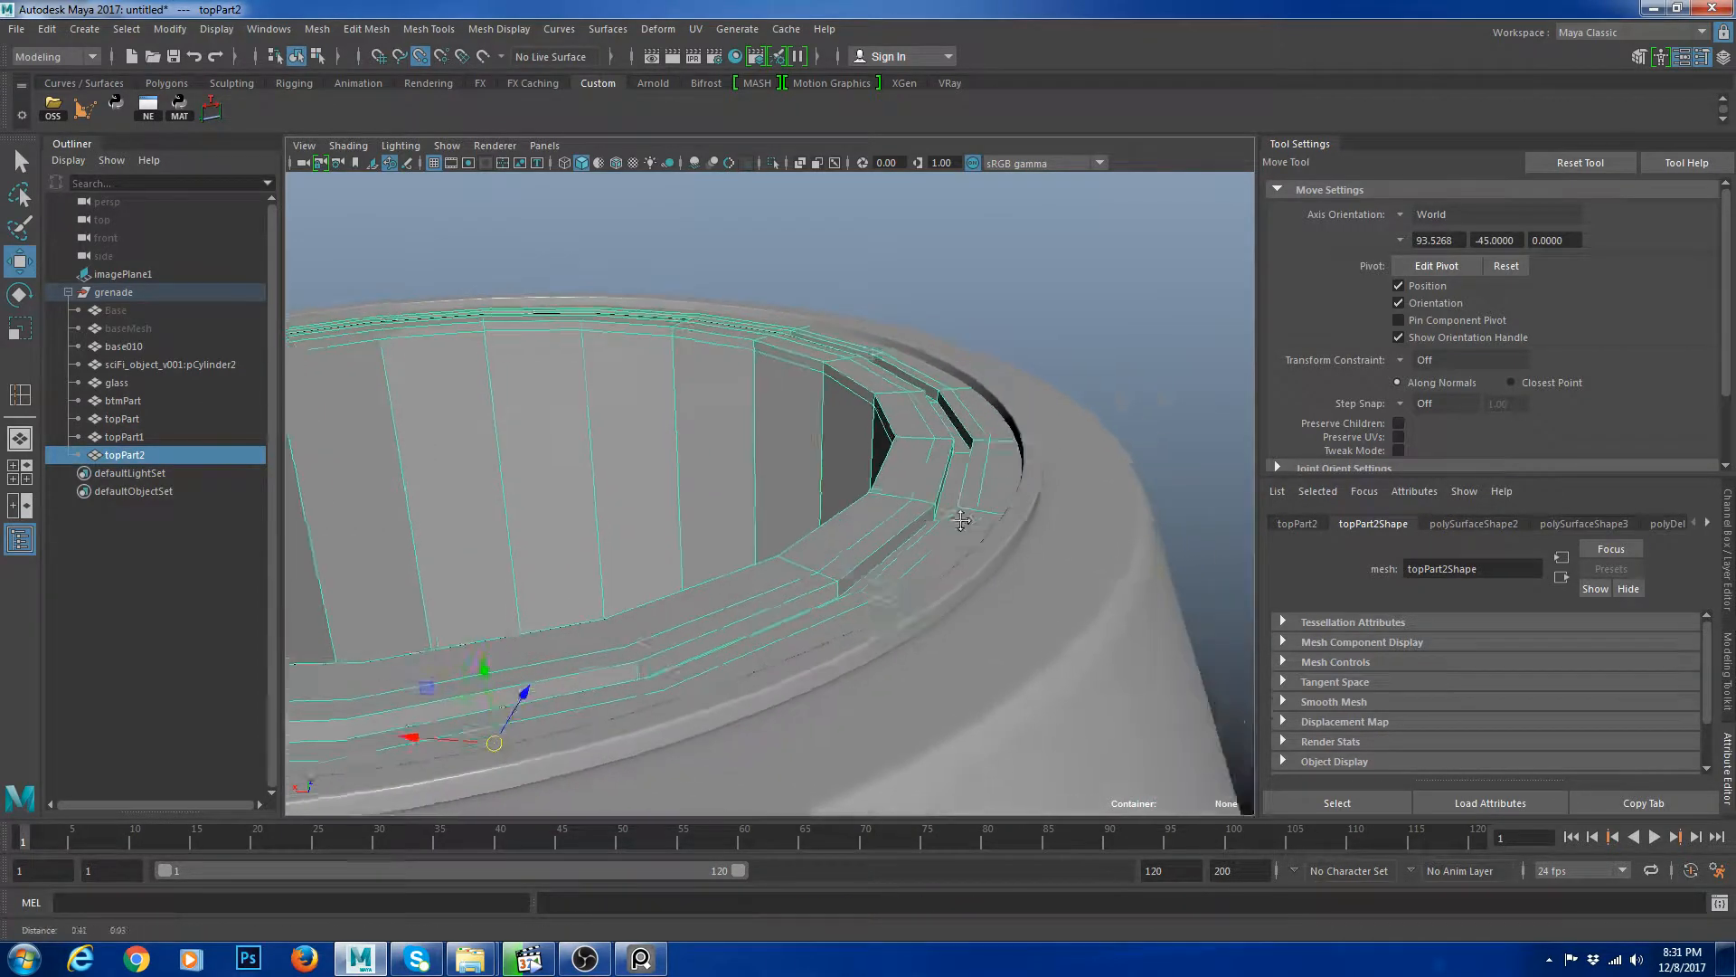
alt+right_drag(962, 520, 901, 601)
click(907, 519)
shift+double_click(936, 468)
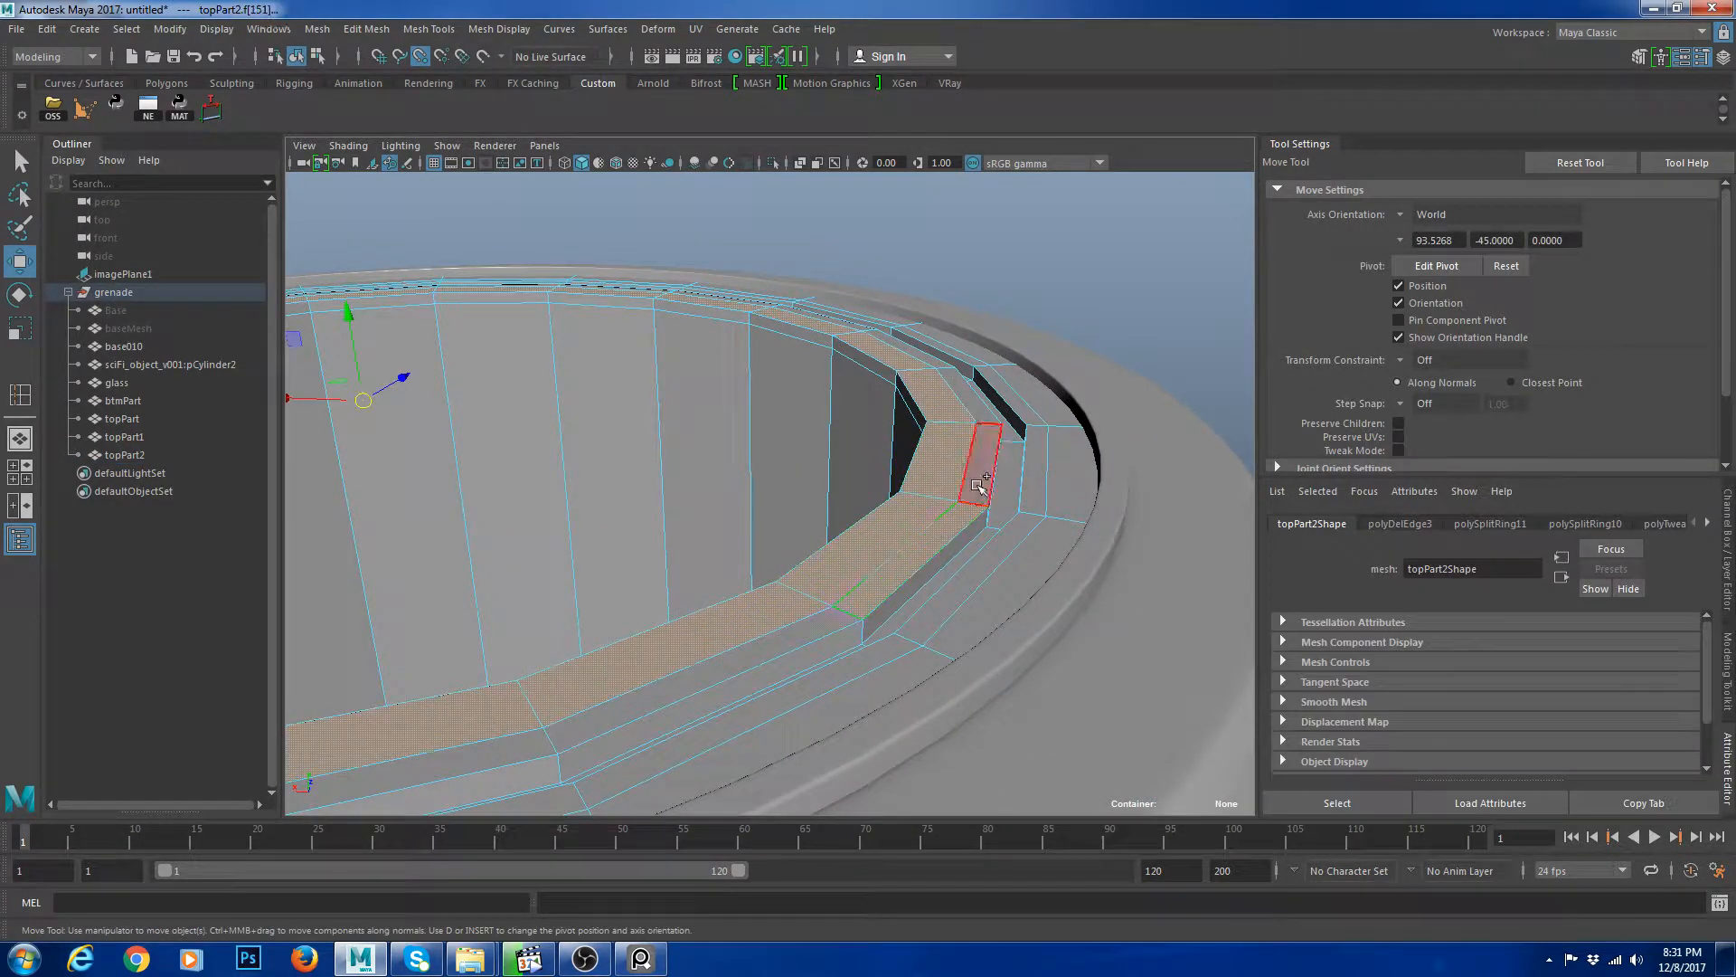
alt+right_drag(977, 486, 624, 396)
drag(586, 368, 581, 357)
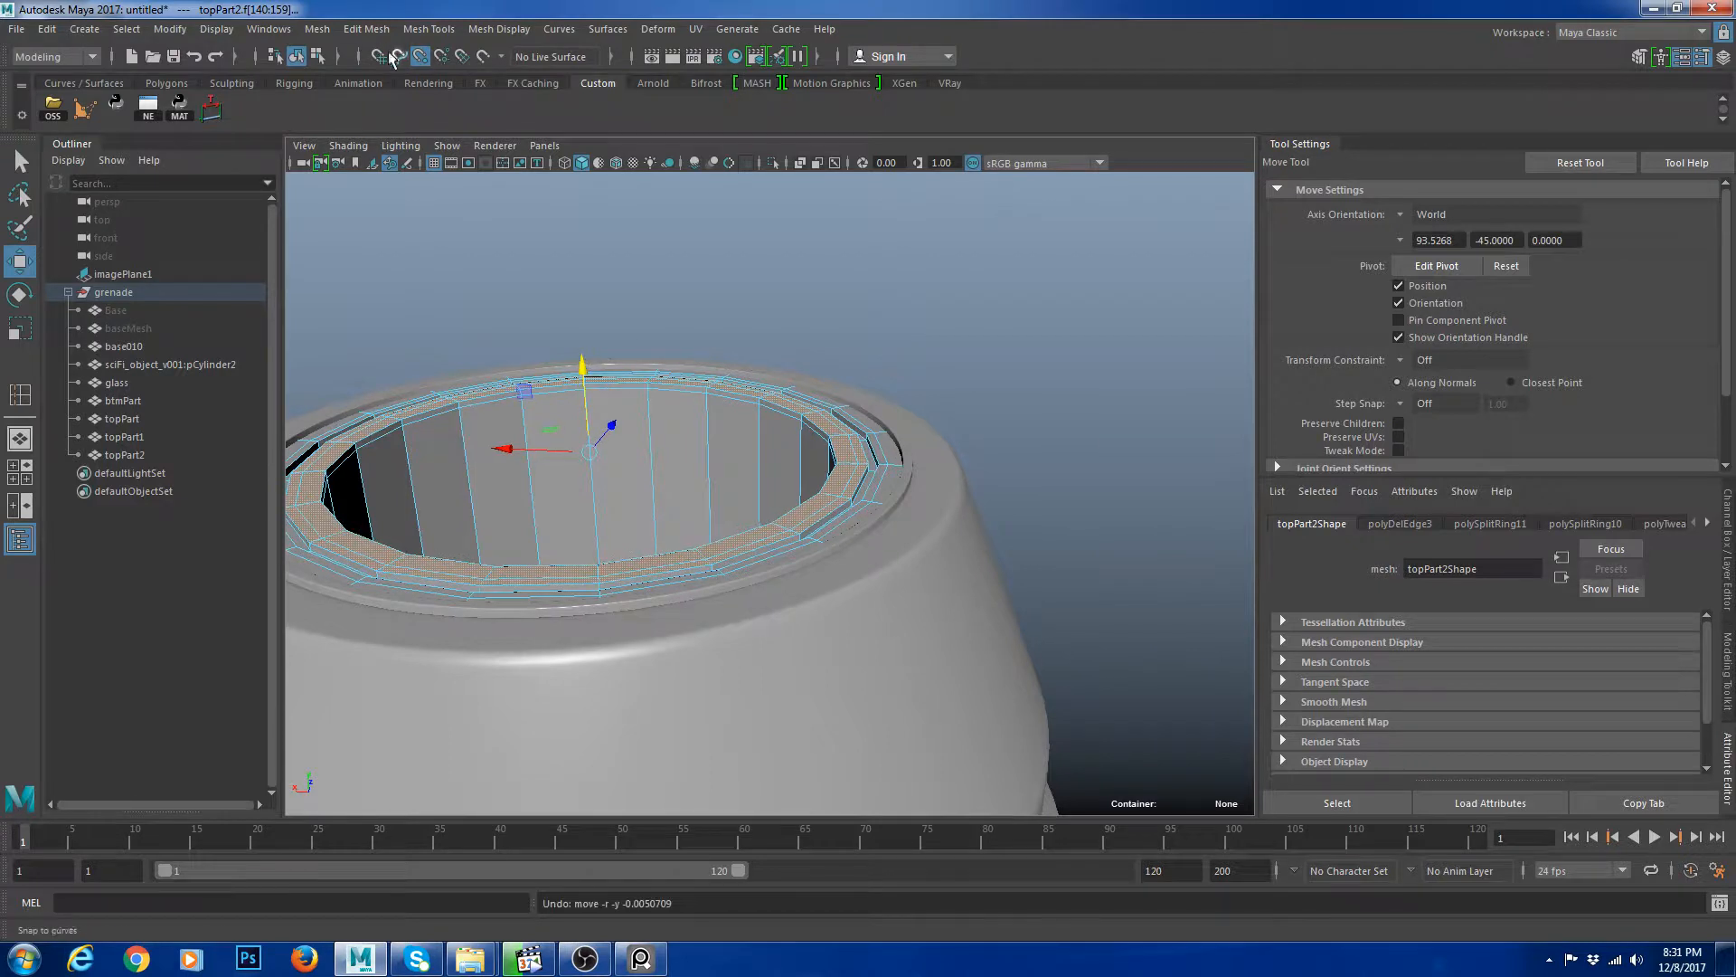
scroll(600, 377, up, 3)
right_click(823, 434)
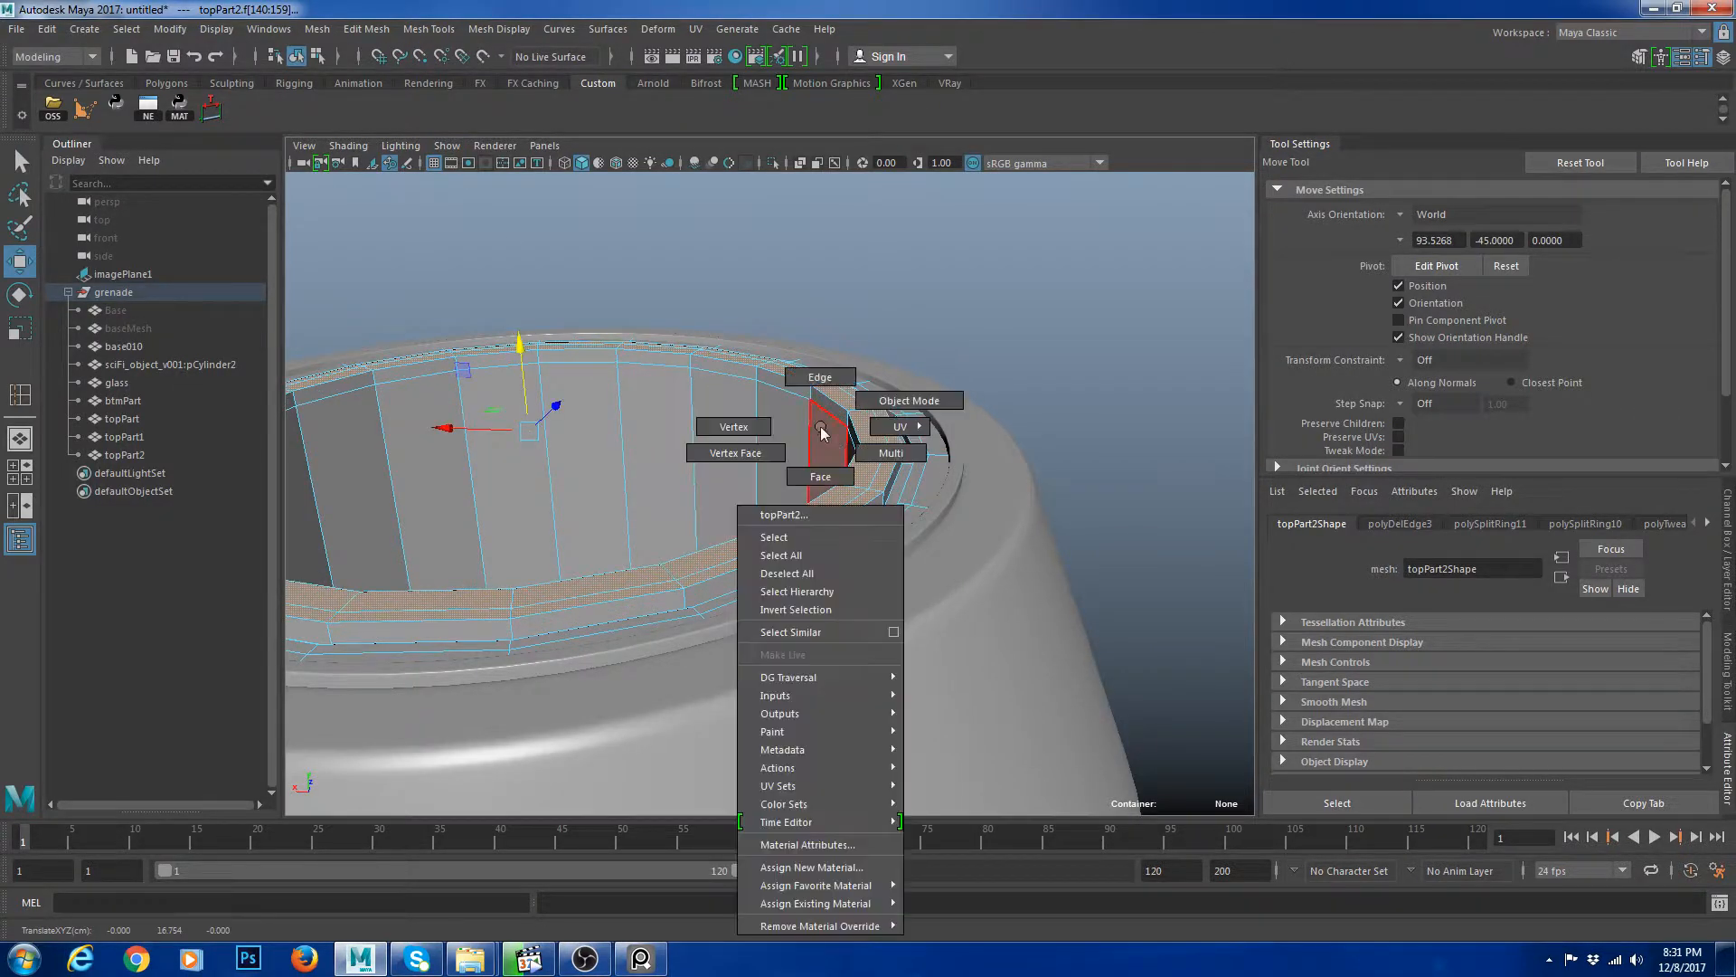
right_drag(821, 434, 909, 401)
Select the duplicated ring's inner wall face loop and delete it.
click(1169, 312)
alt+right_drag(1169, 312, 996, 508)
alt+drag(995, 508, 573, 500)
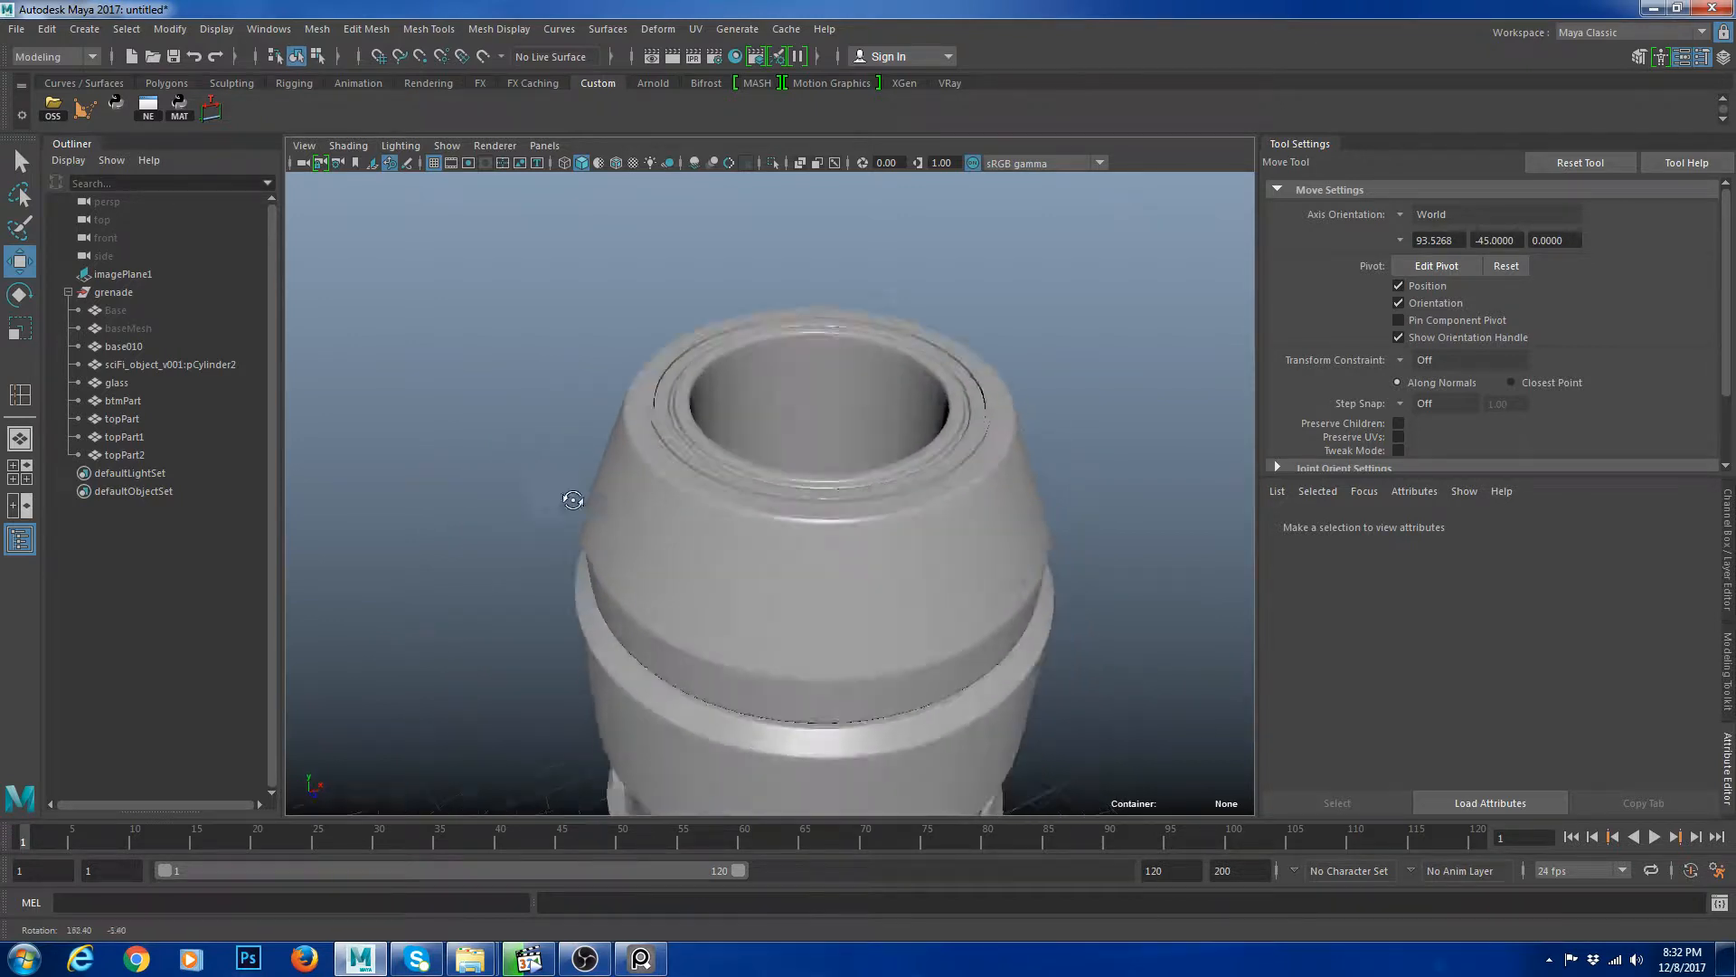
scroll(717, 496, up, 5)
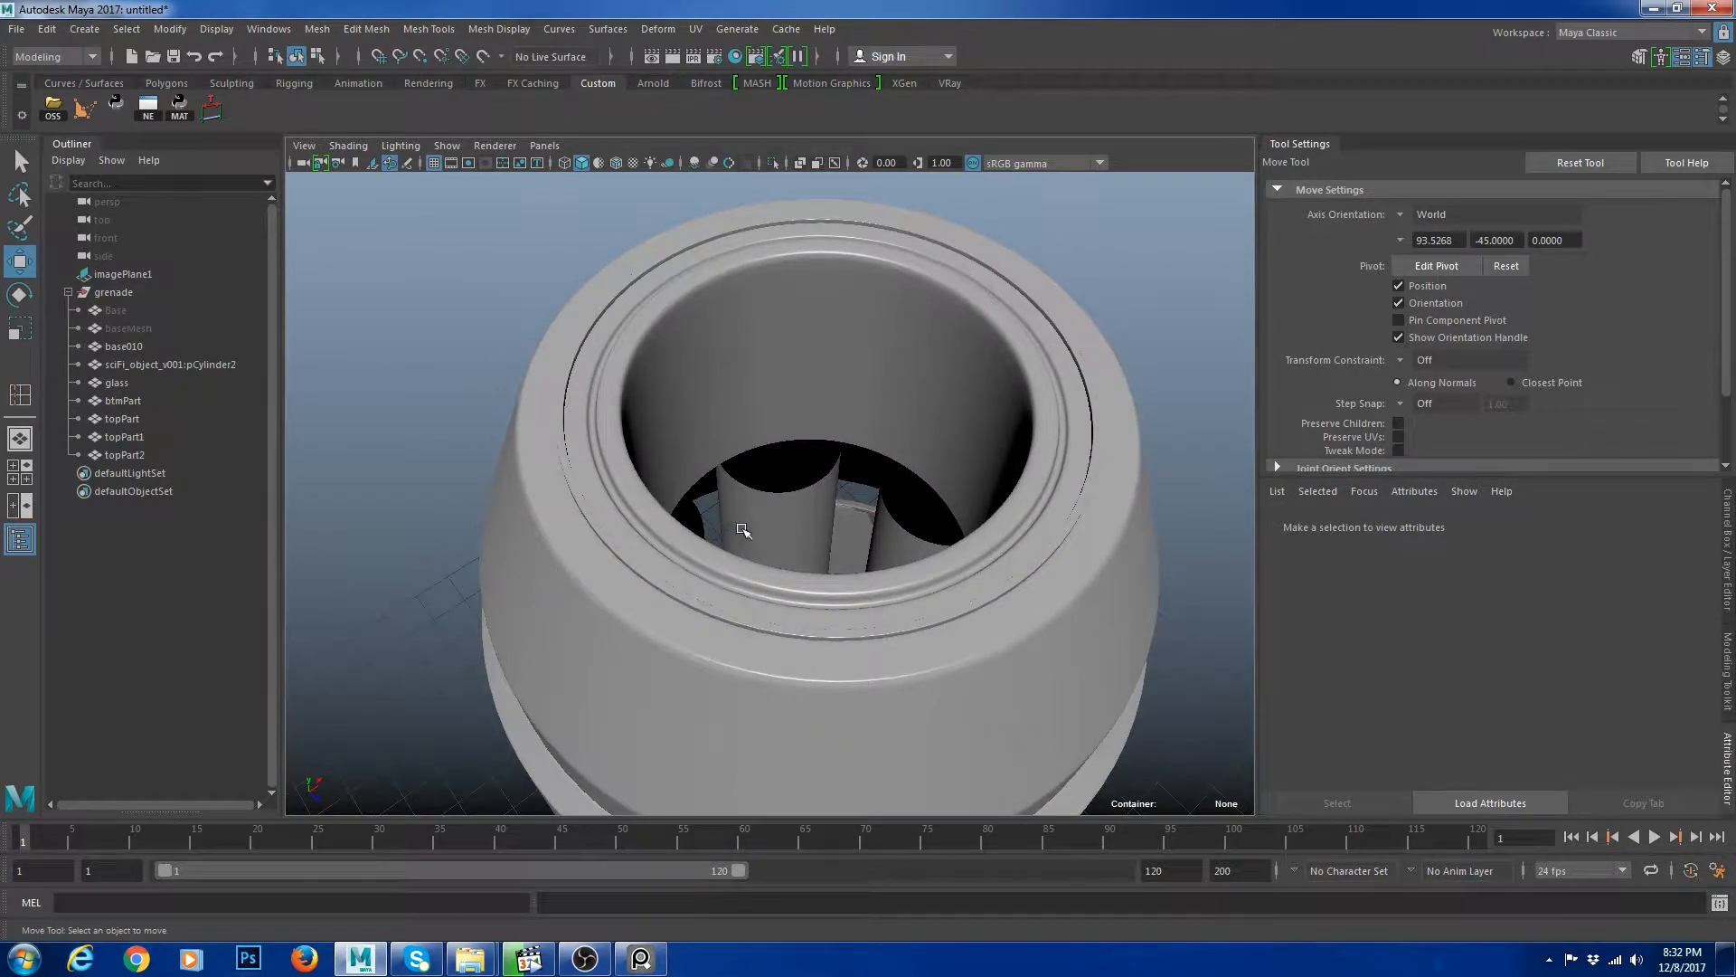
alt+drag(741, 530, 725, 501)
click(749, 383)
key(1)
scroll(814, 425, up, 2)
alt+middle_drag(802, 436, 760, 492)
scroll(755, 479, up, 4)
right_drag(700, 319, 695, 379)
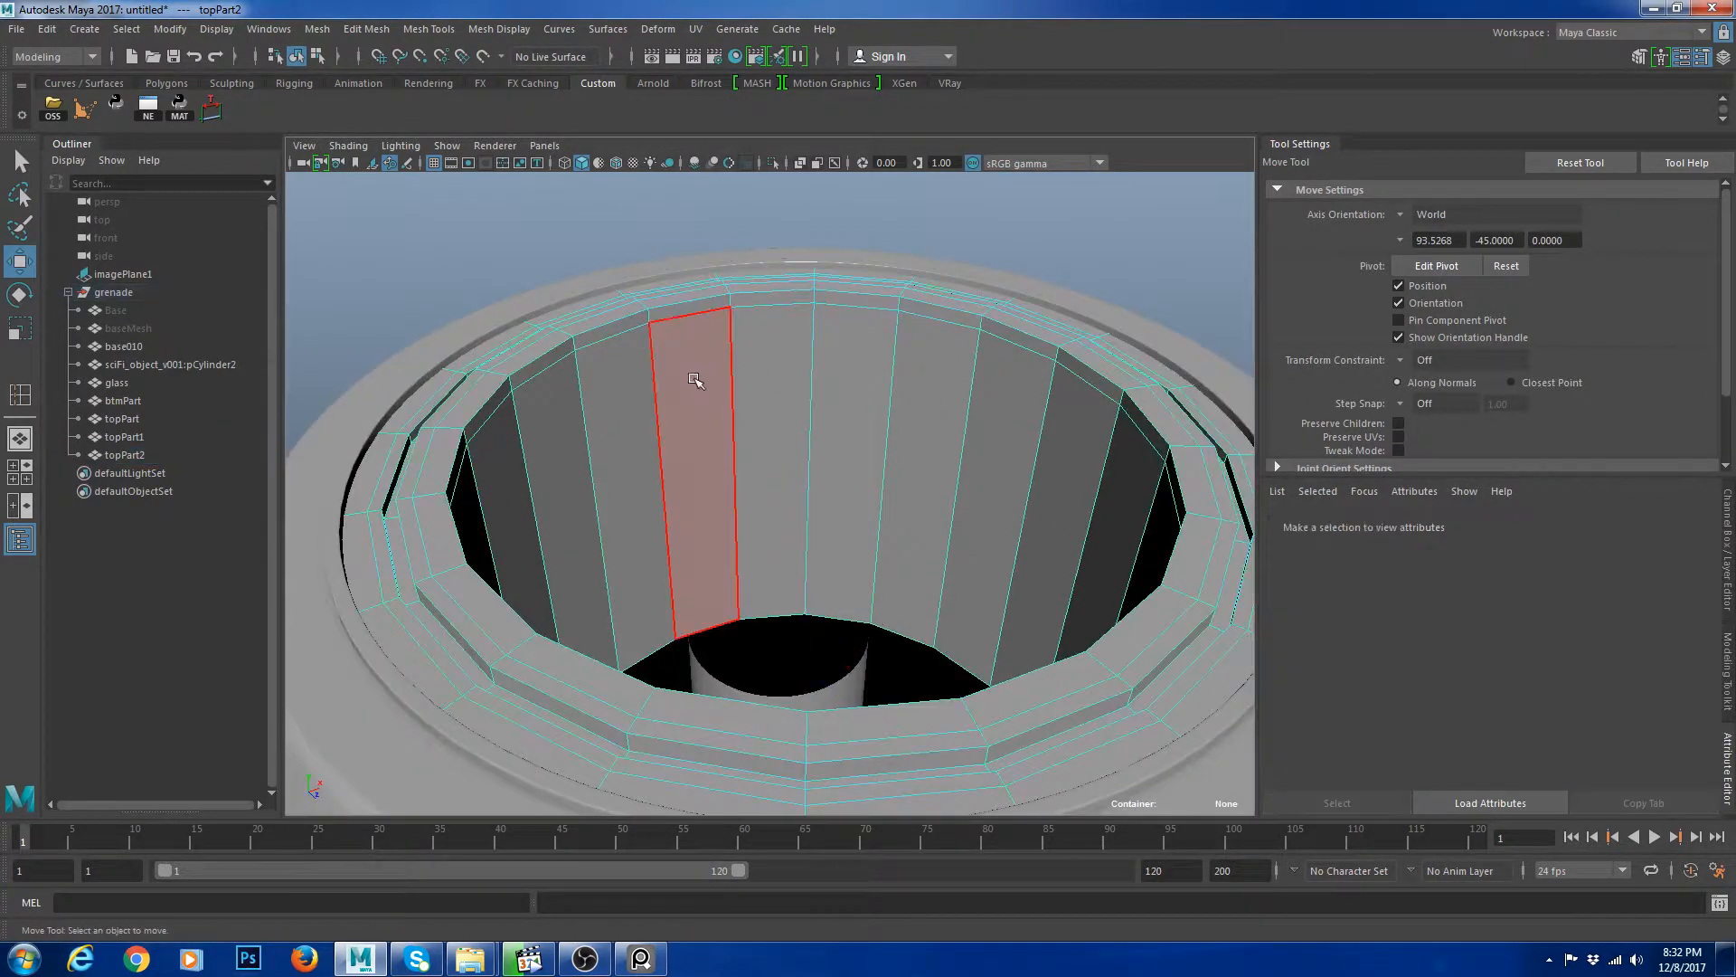
click(695, 380)
shift+double_click(795, 361)
key(Delete)
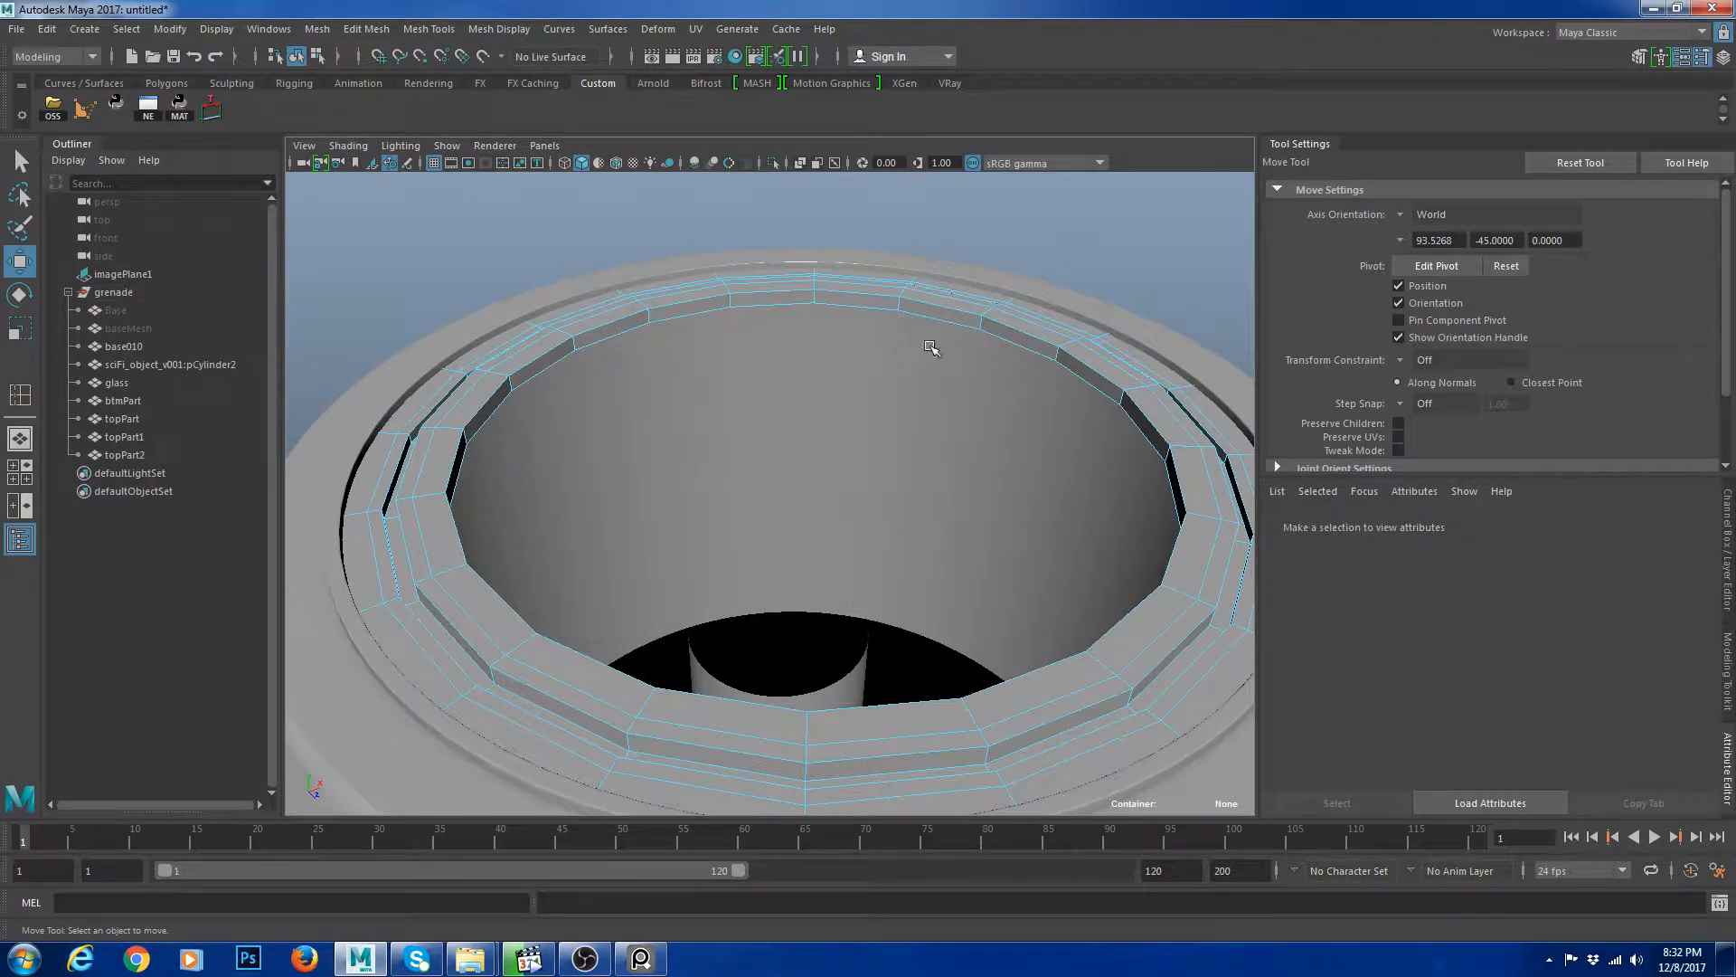
Extrude the ring's open inner rim edge loop and scale the extrusions slightly inward.
double_click(966, 319)
drag(814, 378, 814, 386)
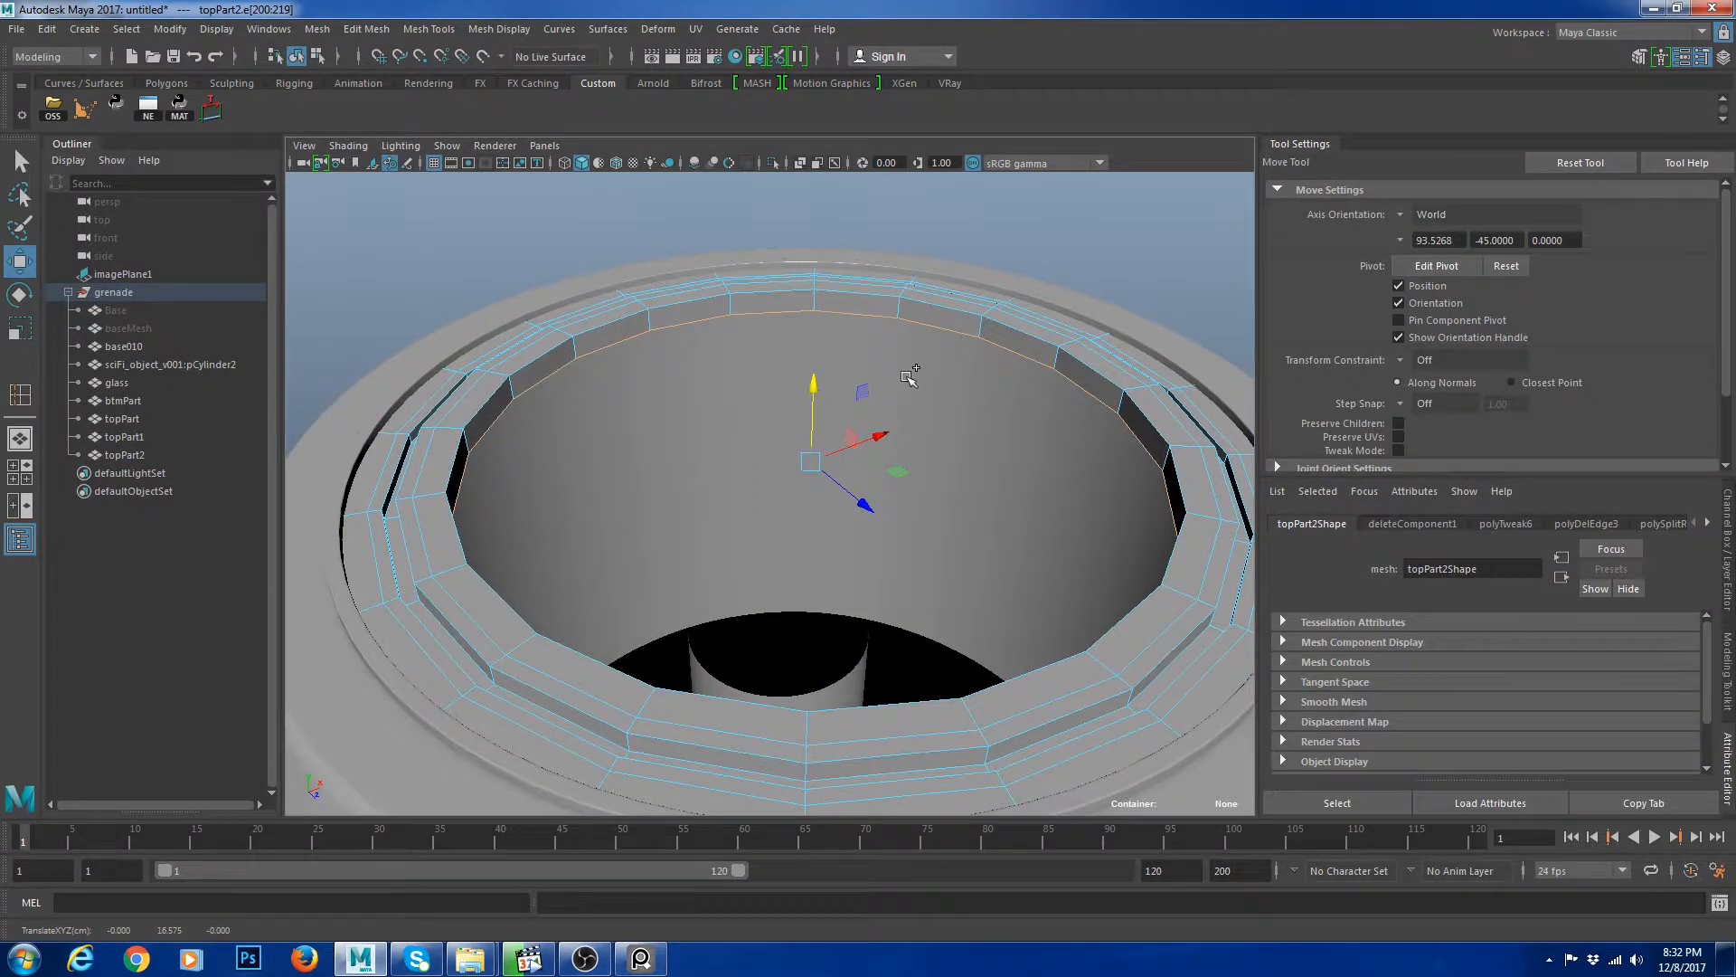
key(ctrl+e)
key(r)
drag(811, 459, 809, 459)
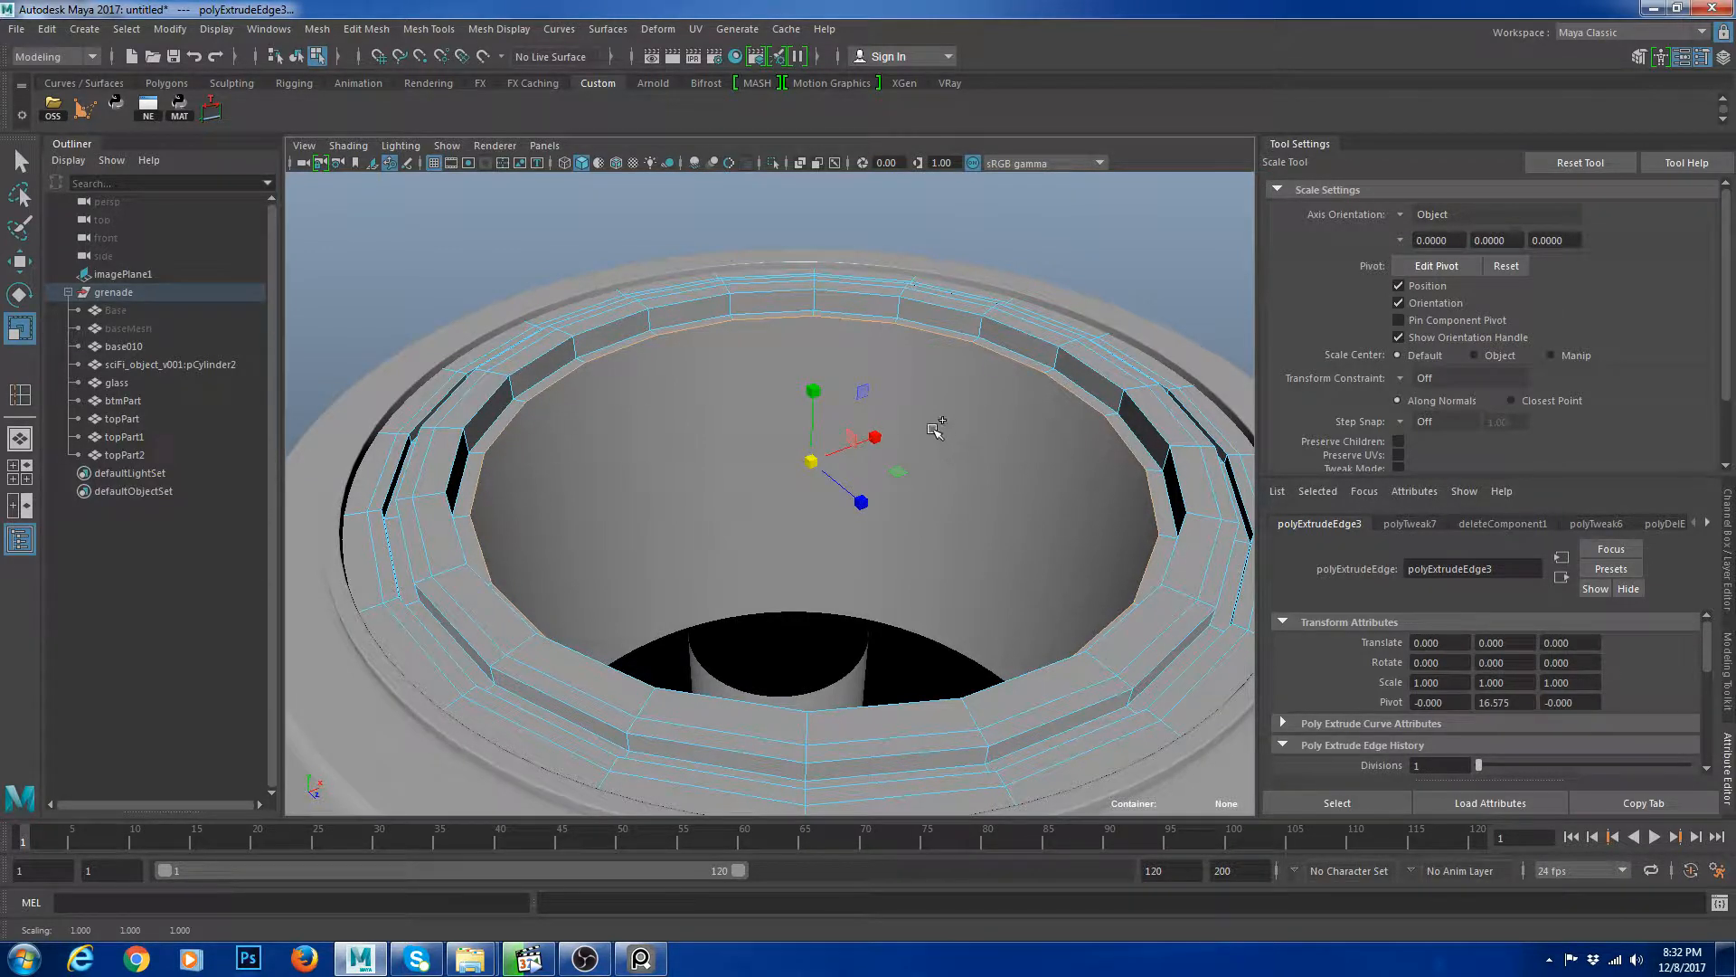
key(ctrl+e)
key(w)
drag(814, 387, 814, 374)
key(r)
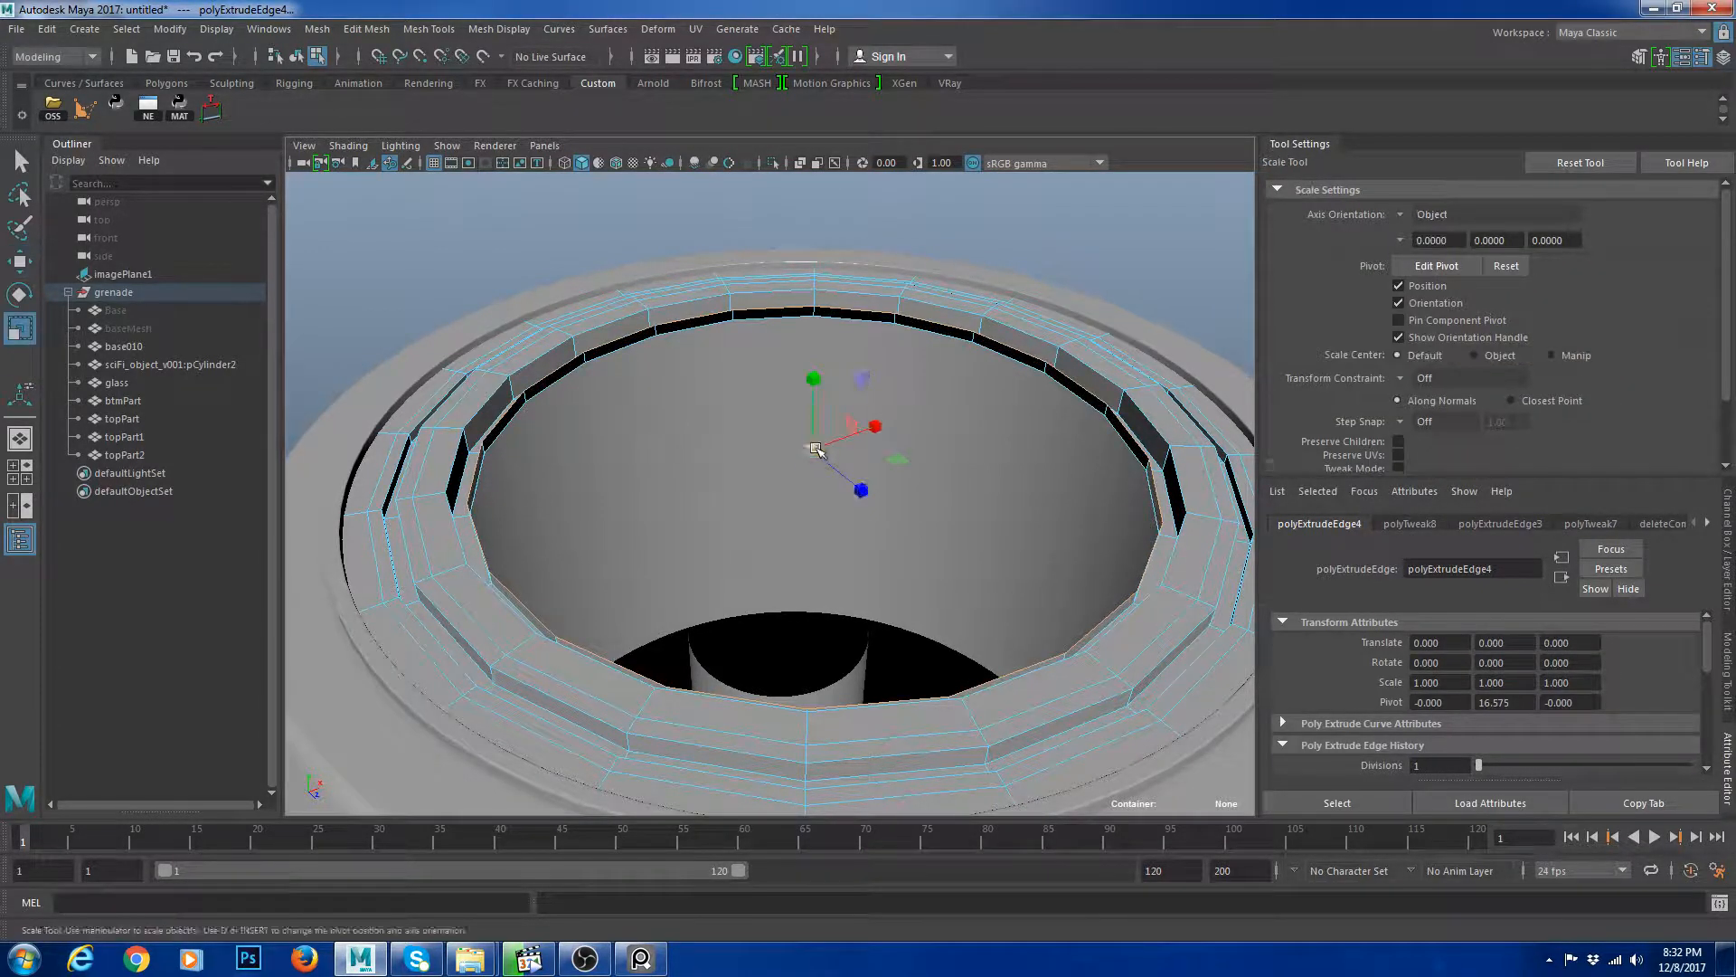
drag(816, 448, 807, 450)
key(ctrl+e)
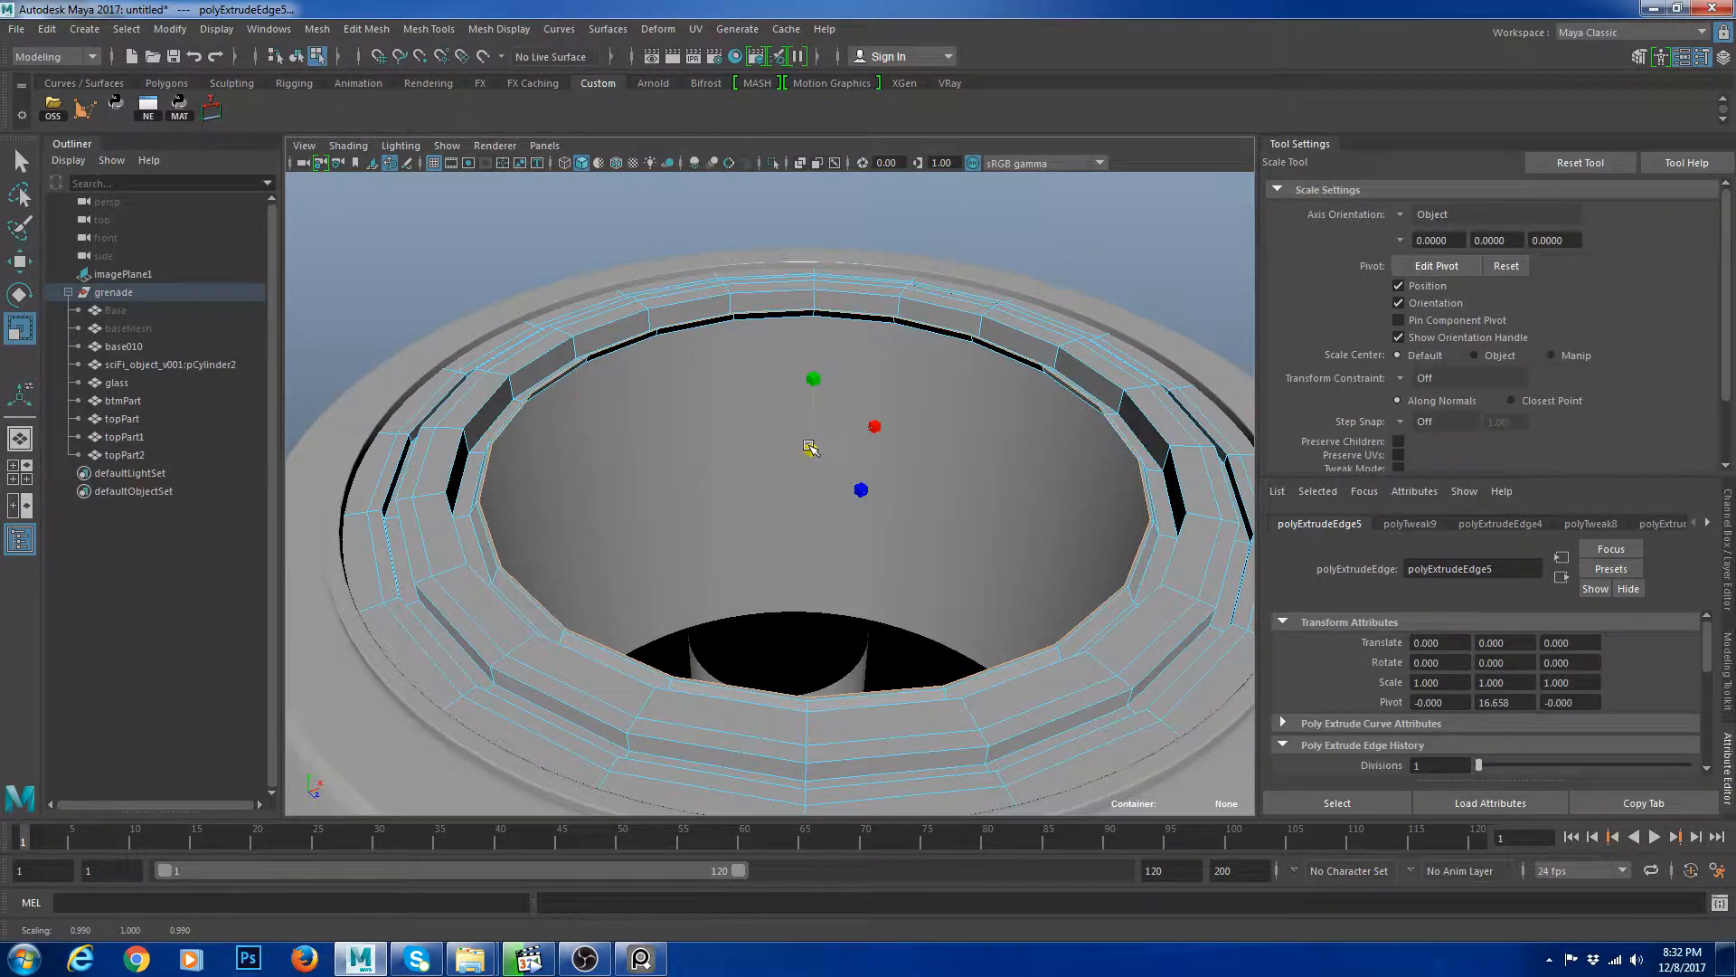
Extrude the inner rim edge loop again and move it down to build a new inner wall.
key(ctrl+e)
key(w)
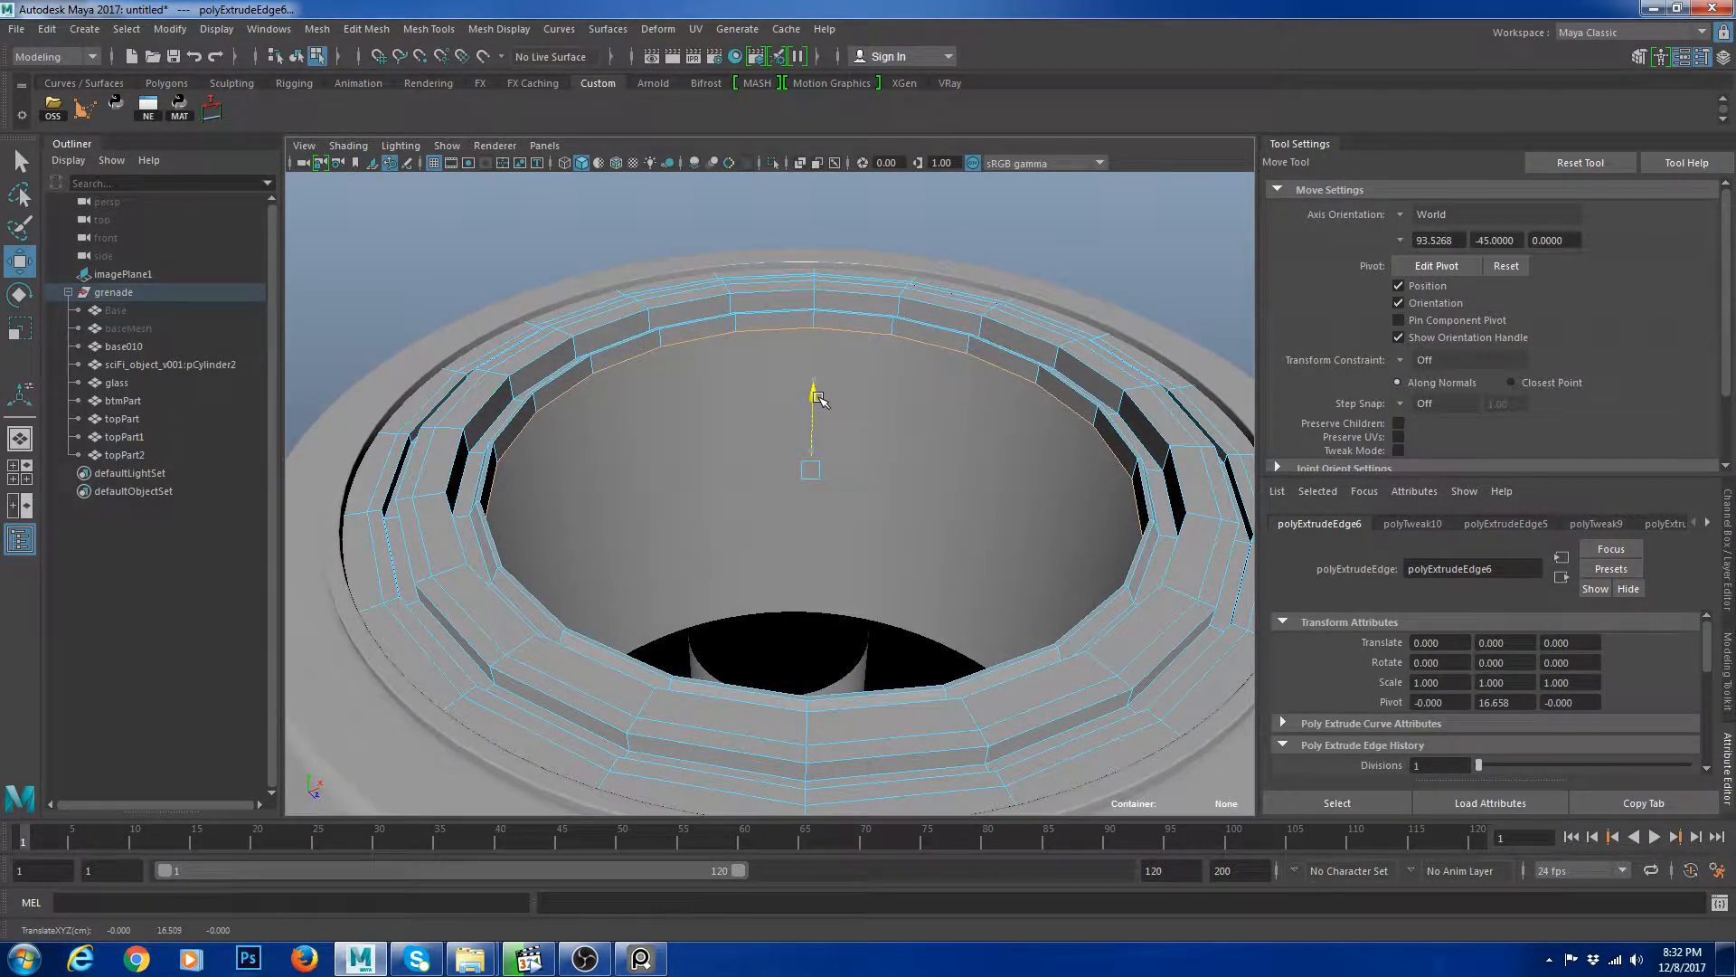
drag(819, 398, 850, 694)
Insert support edge loops along the new inner wall.
right_drag(912, 360, 948, 423)
click(879, 577)
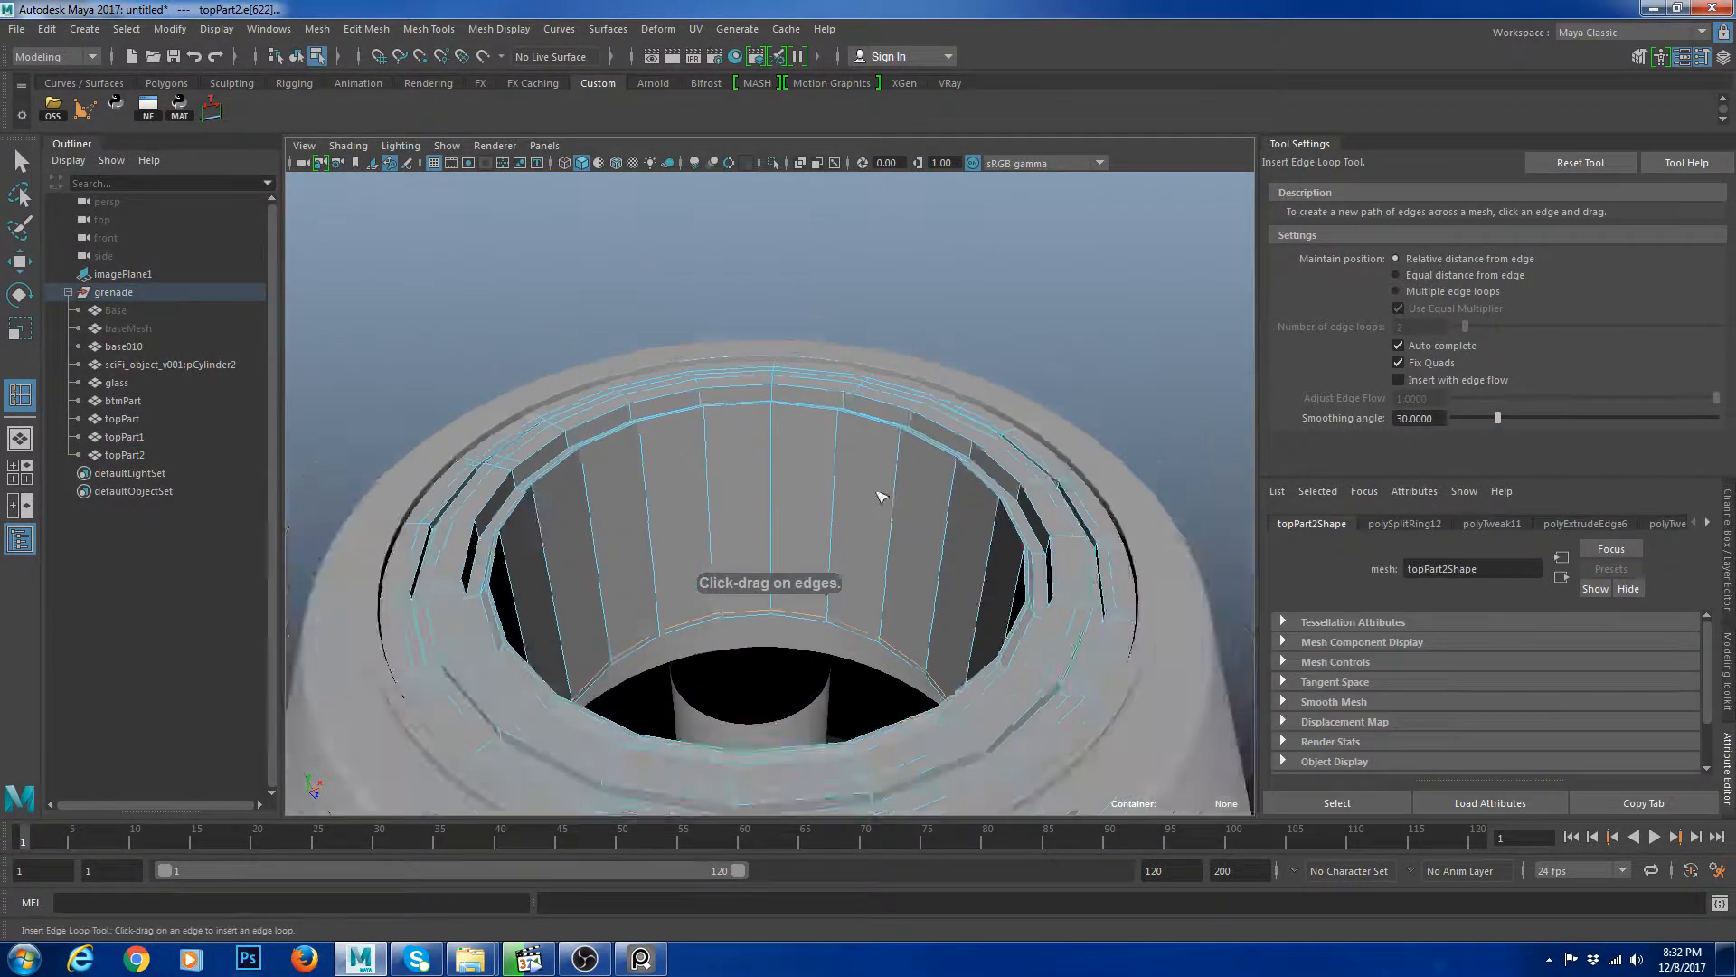
scroll(883, 492, up, 3)
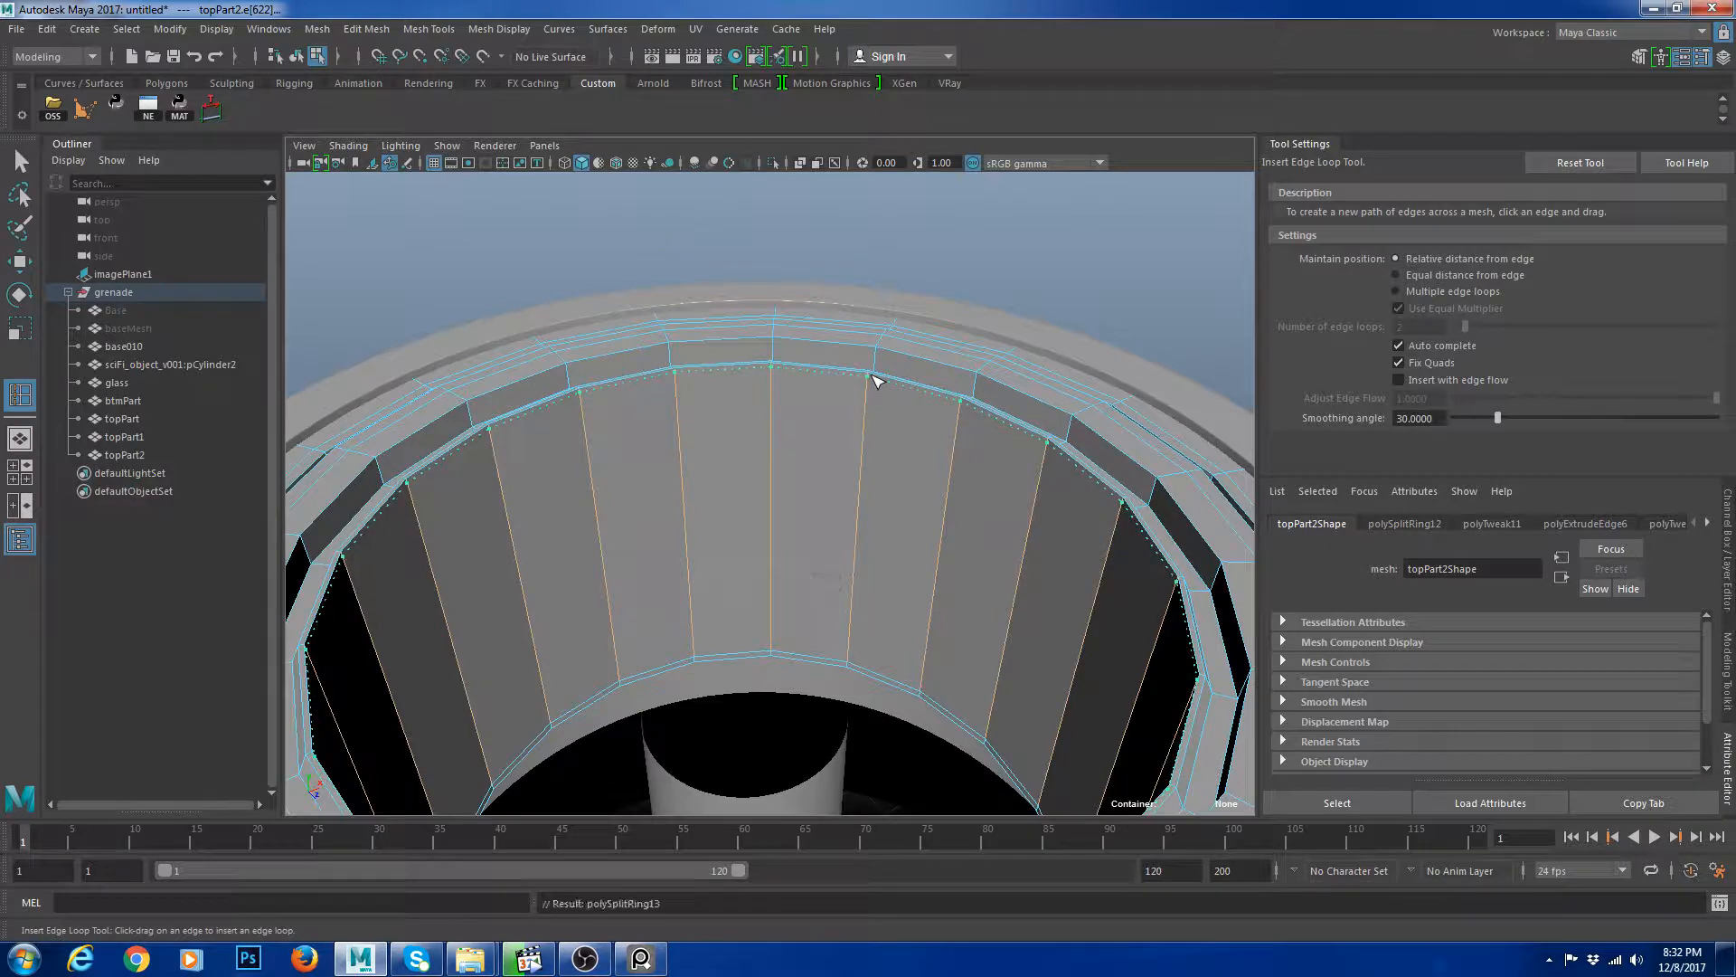
scroll(882, 470, down, 5)
scroll(883, 508, up, 5)
alt+drag(883, 507, 712, 626)
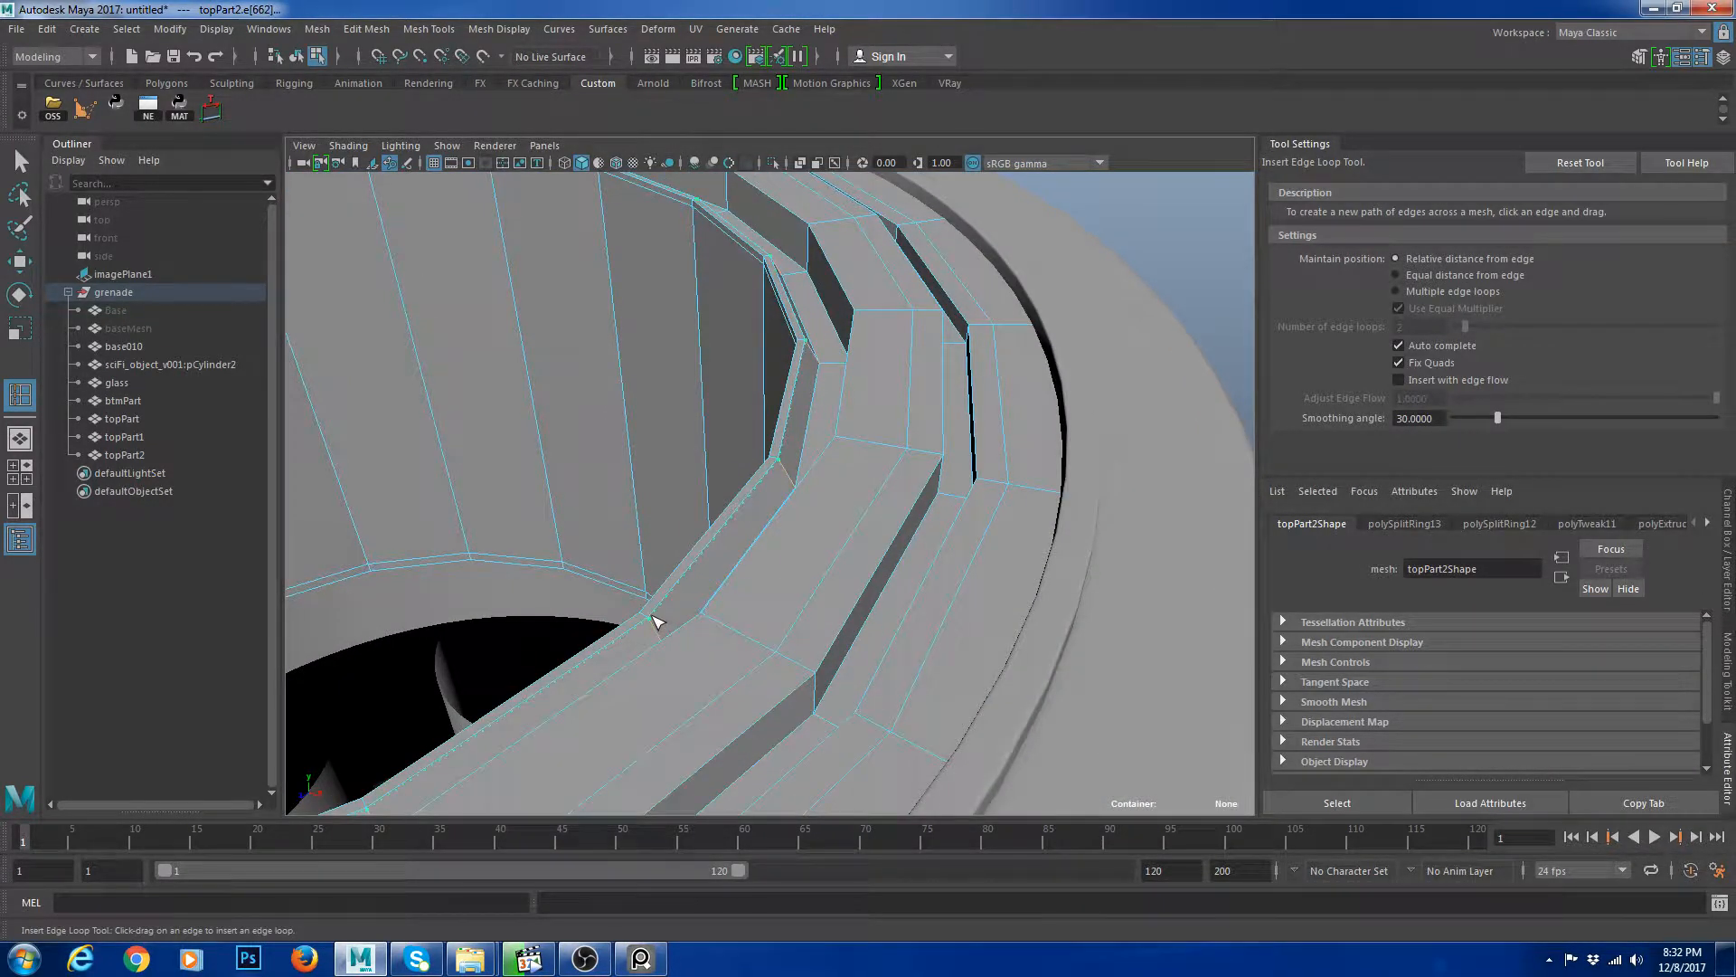
alt+drag(741, 540, 782, 486)
Preview the ring smoothed, then duplicate it and isolate the copy.
key(w)
key(3)
scroll(875, 307, down, 5)
click(1223, 334)
scroll(750, 481, down, 4)
click(705, 453)
key(ctrl+d)
key(ctrl+1)
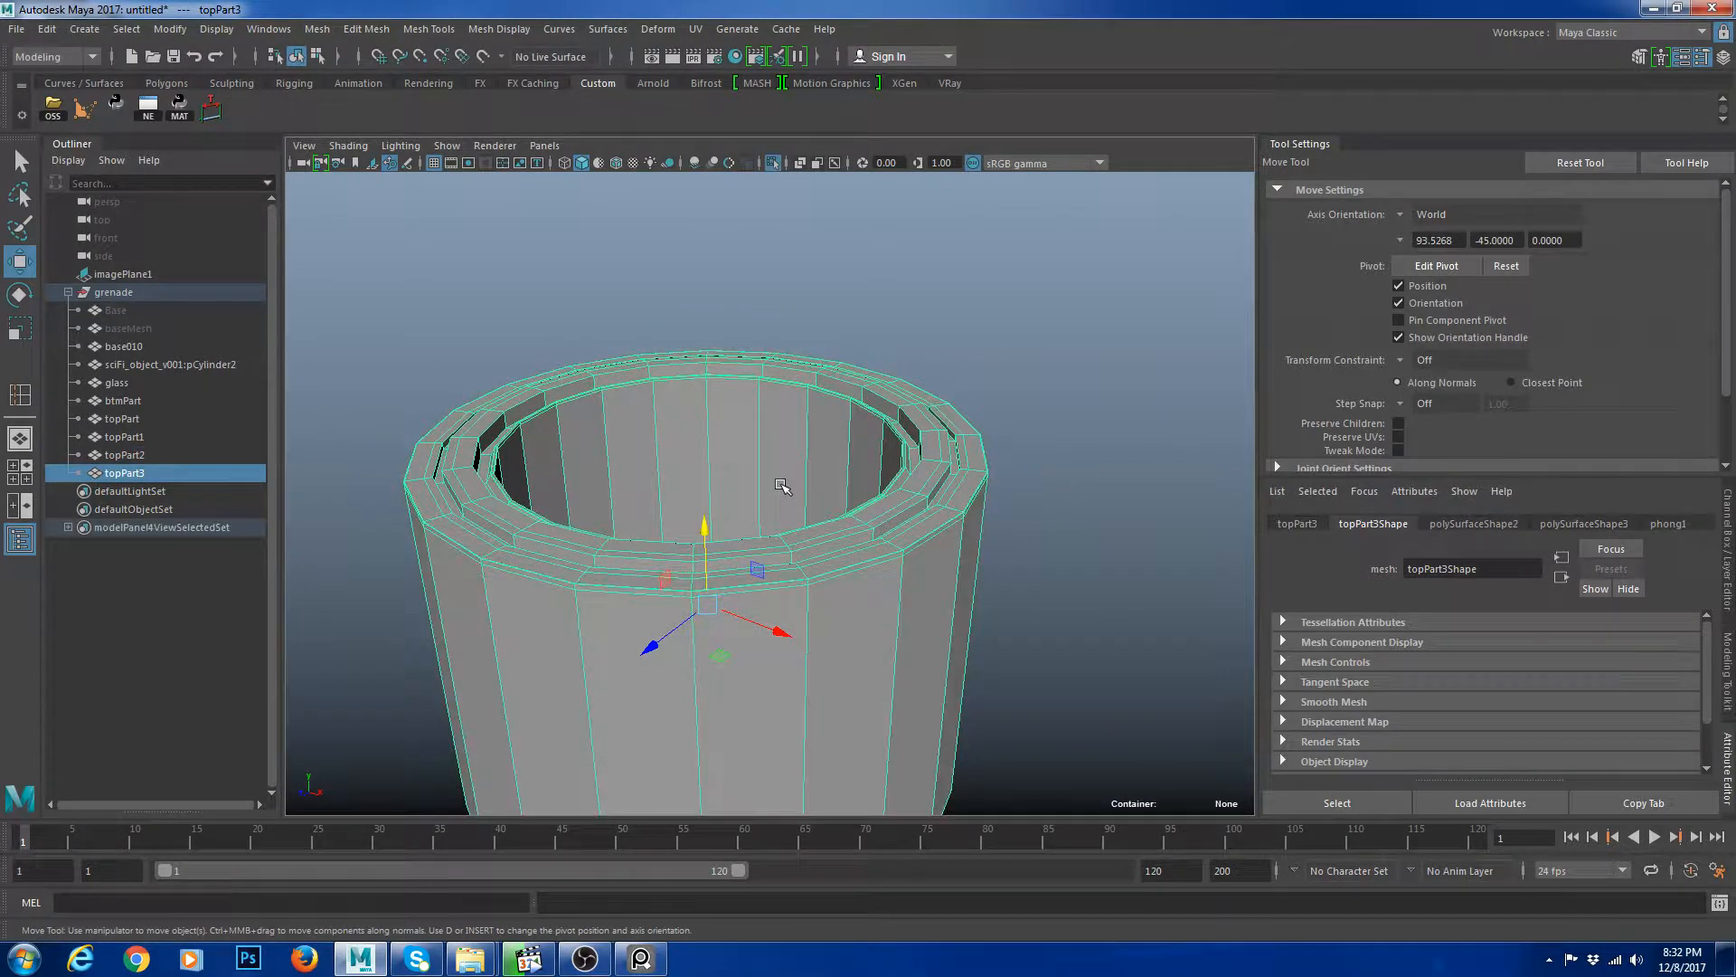
Delete the copy's faces, keeping only a single cylindrical wall.
key(r)
key(F11)
click(744, 438)
shift+double_click(787, 407)
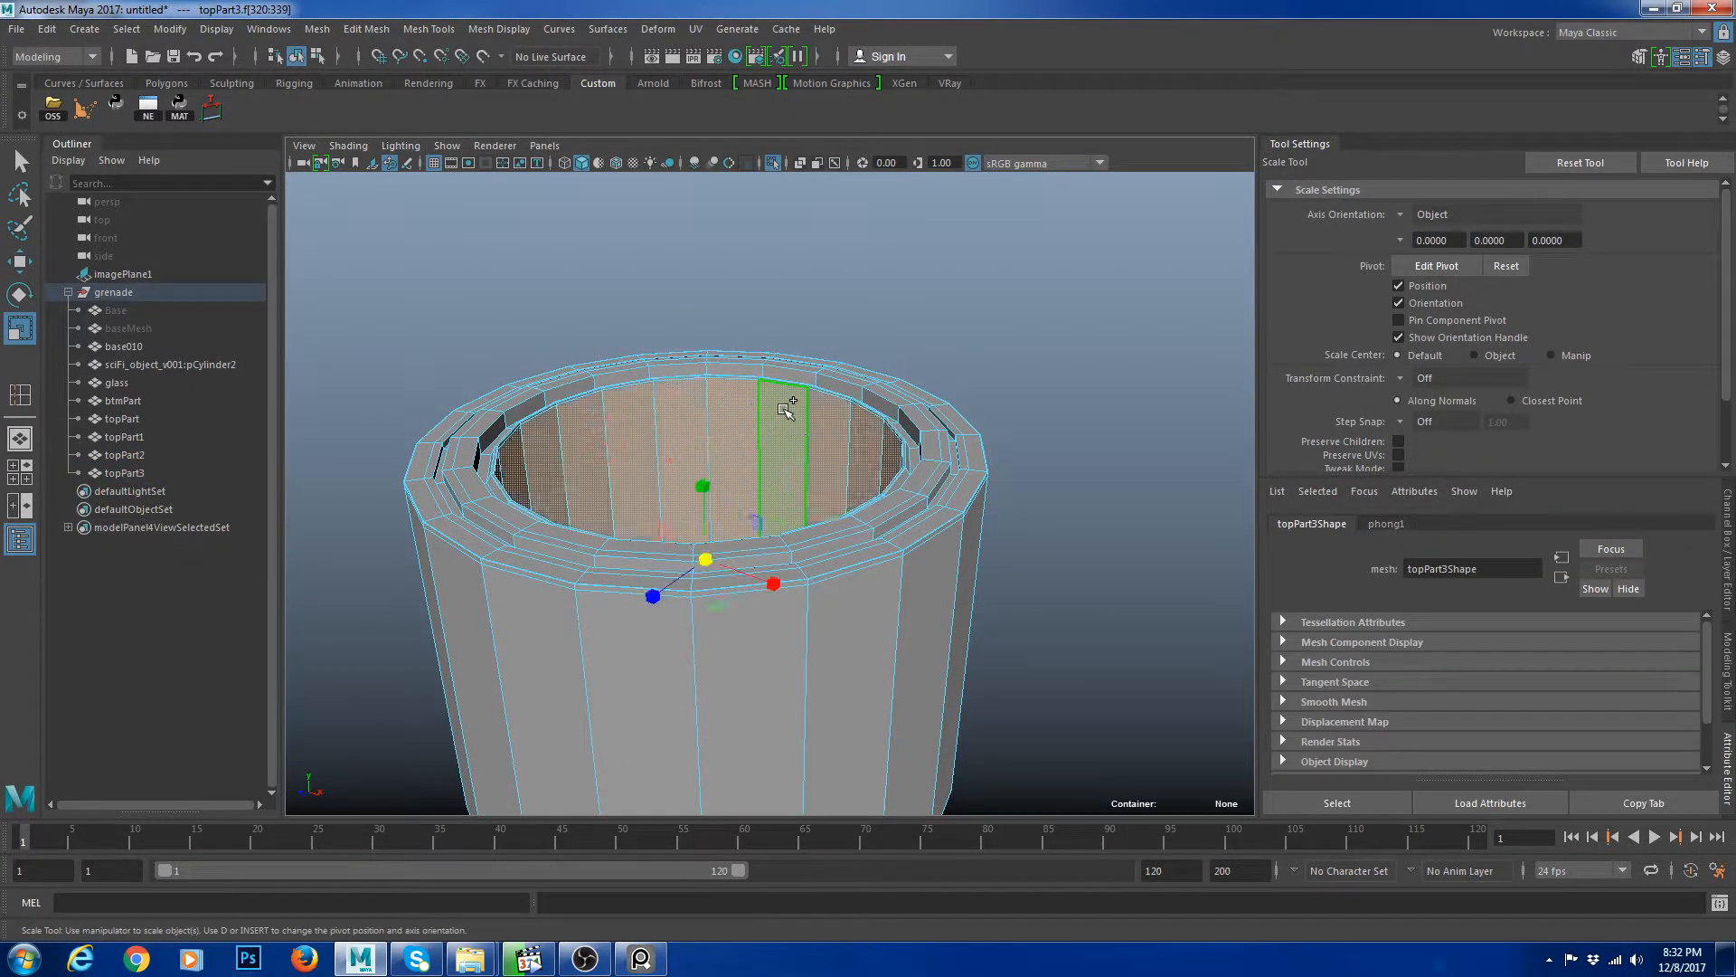
scroll(778, 404, down, 5)
shift+drag(582, 371, 1186, 890)
scroll(800, 570, up, 5)
key(Delete)
Extrude the cylinder's top edge loop and scale it to the centre to cap the top.
key(F8)
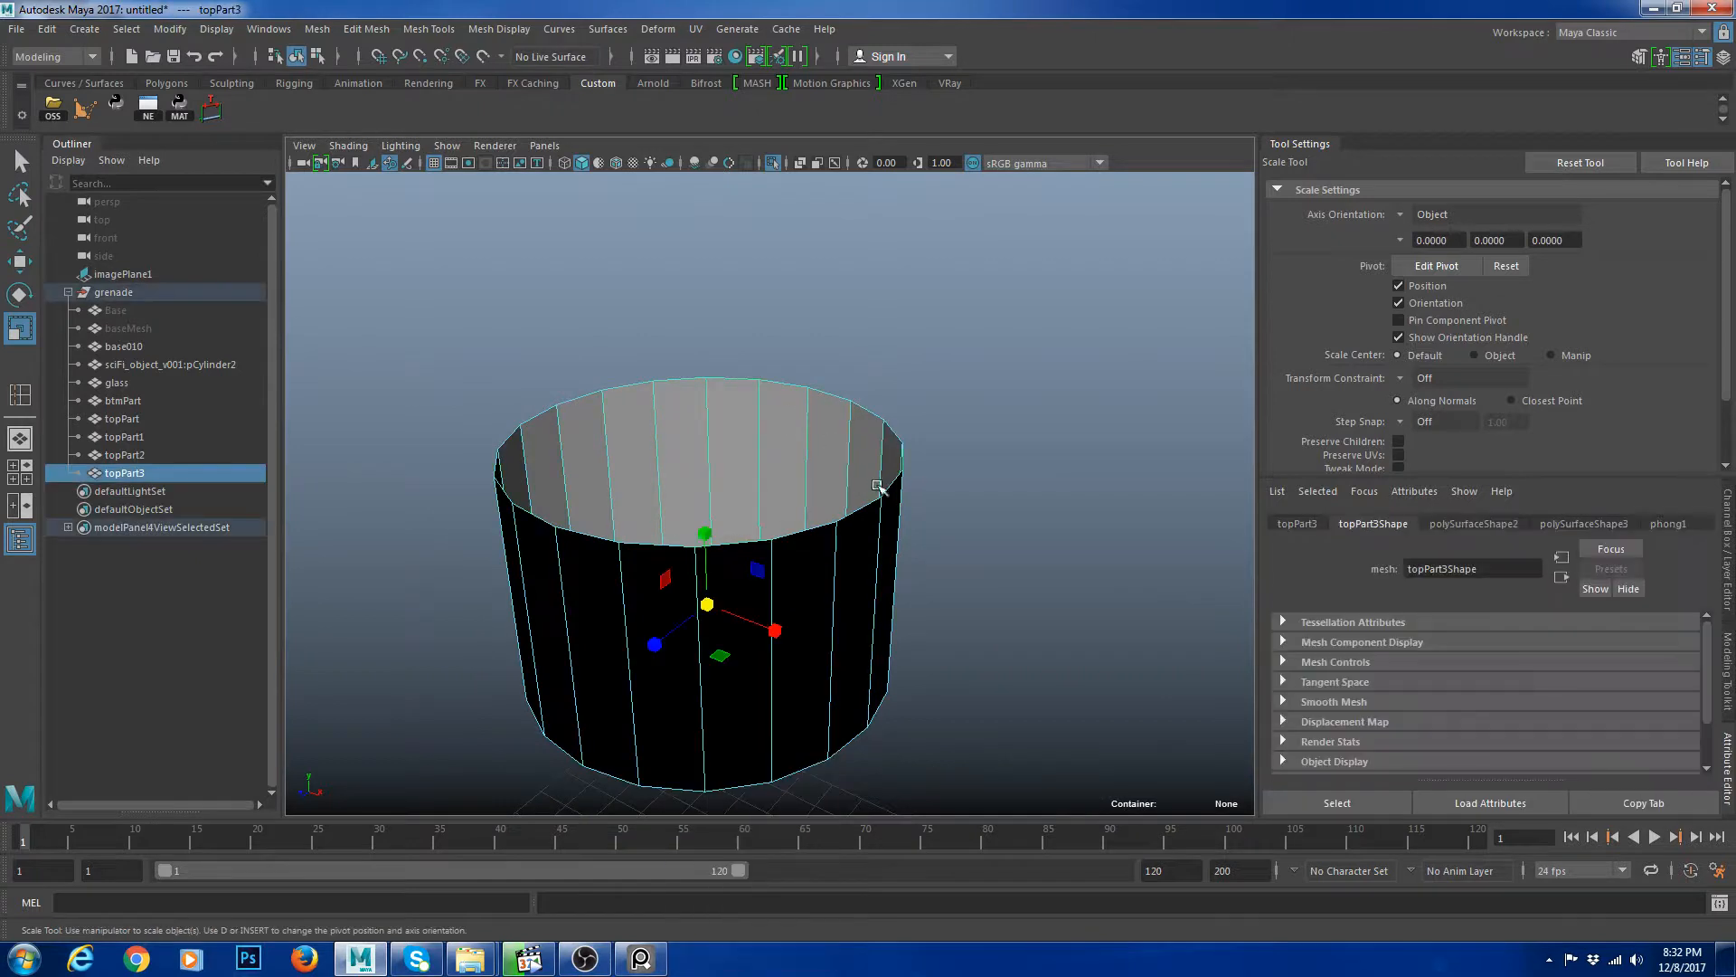
key(F10)
double_click(875, 409)
alt+drag(996, 492, 993, 518)
alt+middle_drag(870, 520, 962, 523)
alt+right_drag(962, 522, 992, 564)
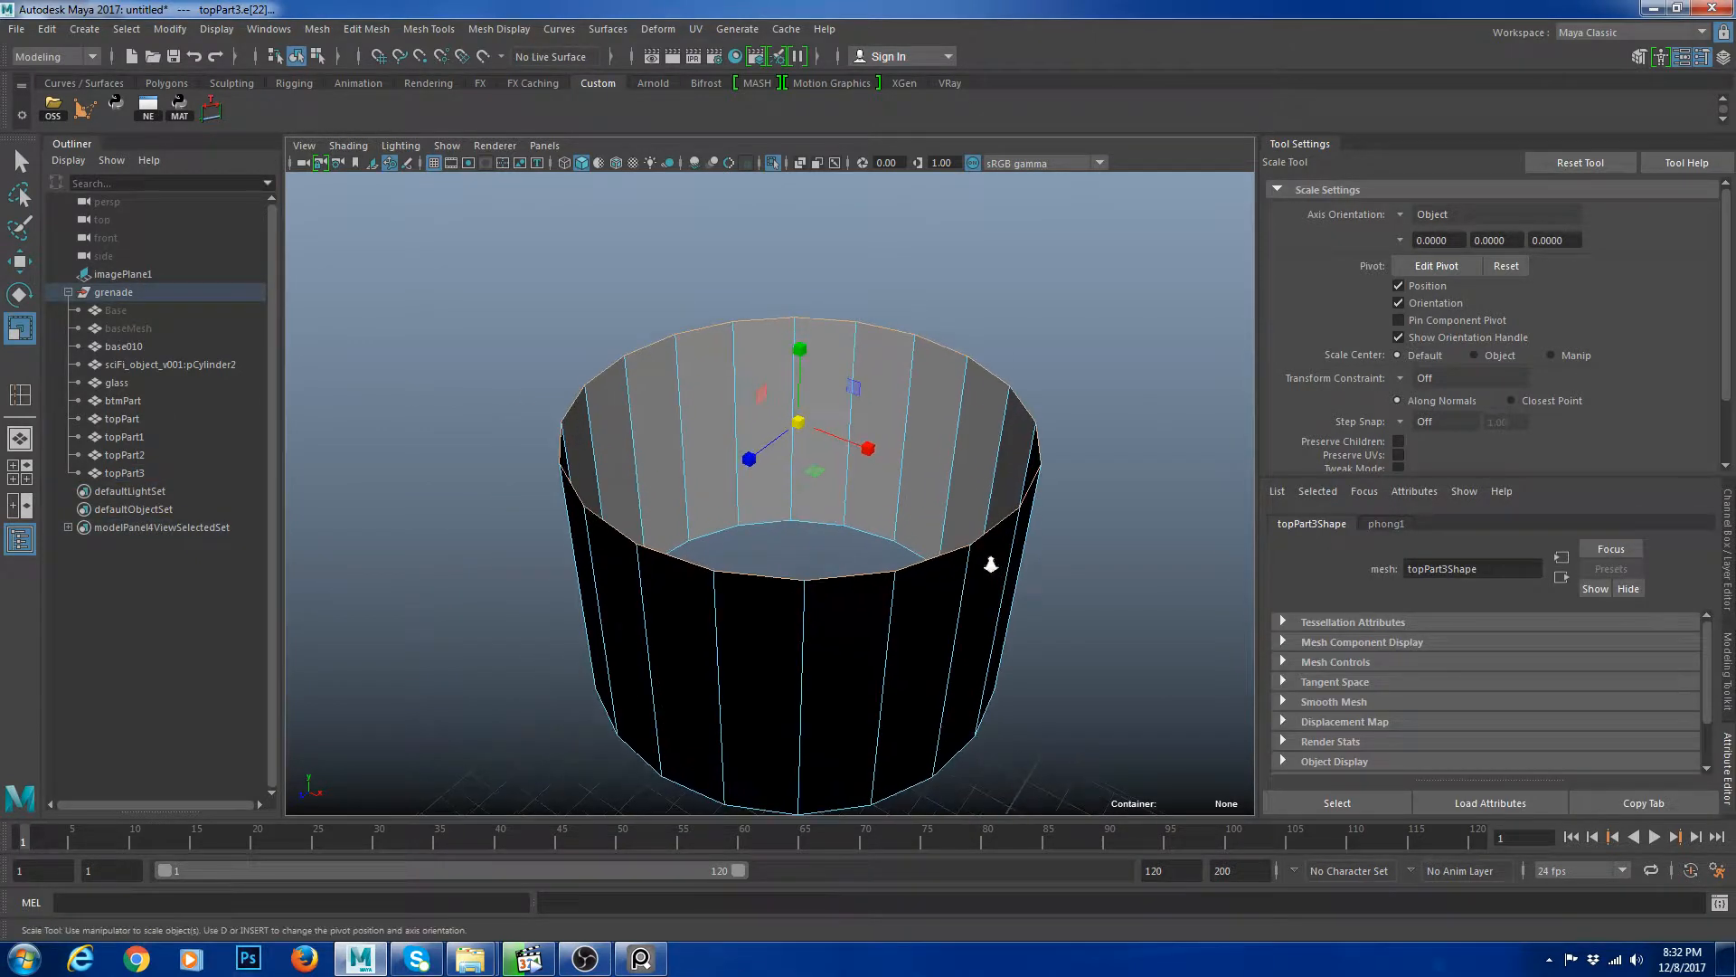
key(r)
drag(815, 471, 658, 422)
key(ctrl+e)
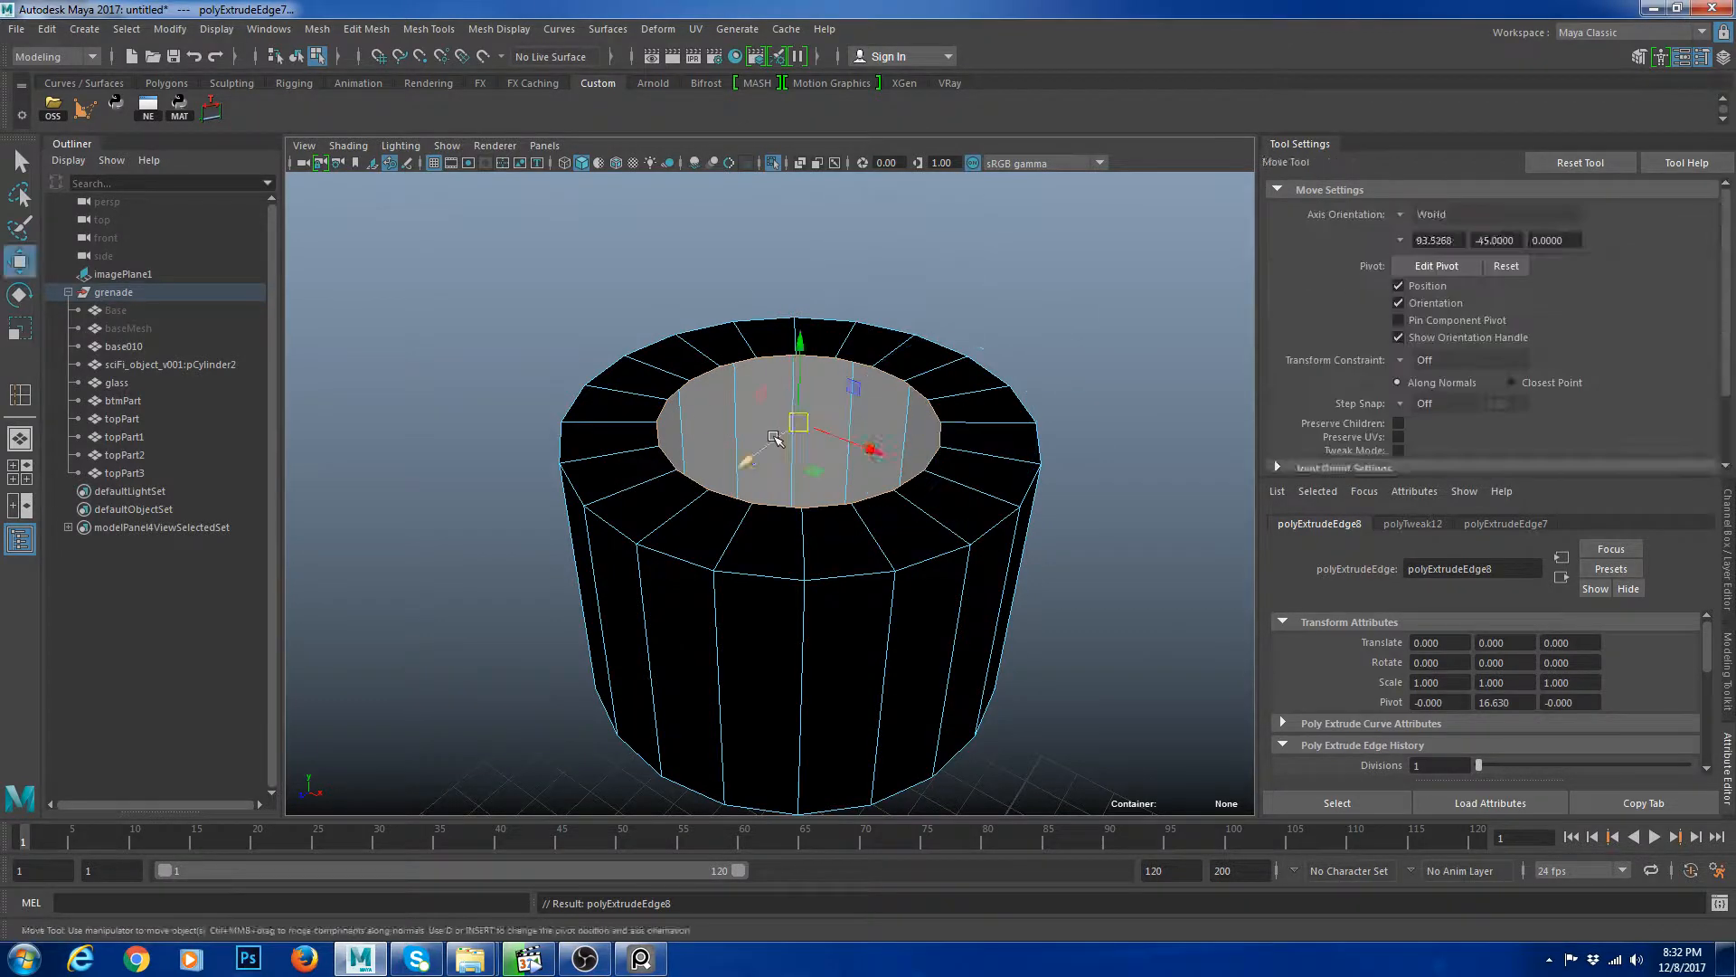
key(r)
drag(815, 471, 773, 426)
shift+right_drag(761, 425, 934, 578)
alt+middle_drag(933, 579, 872, 528)
scroll(859, 511, up, 1)
right_drag(849, 496, 850, 425)
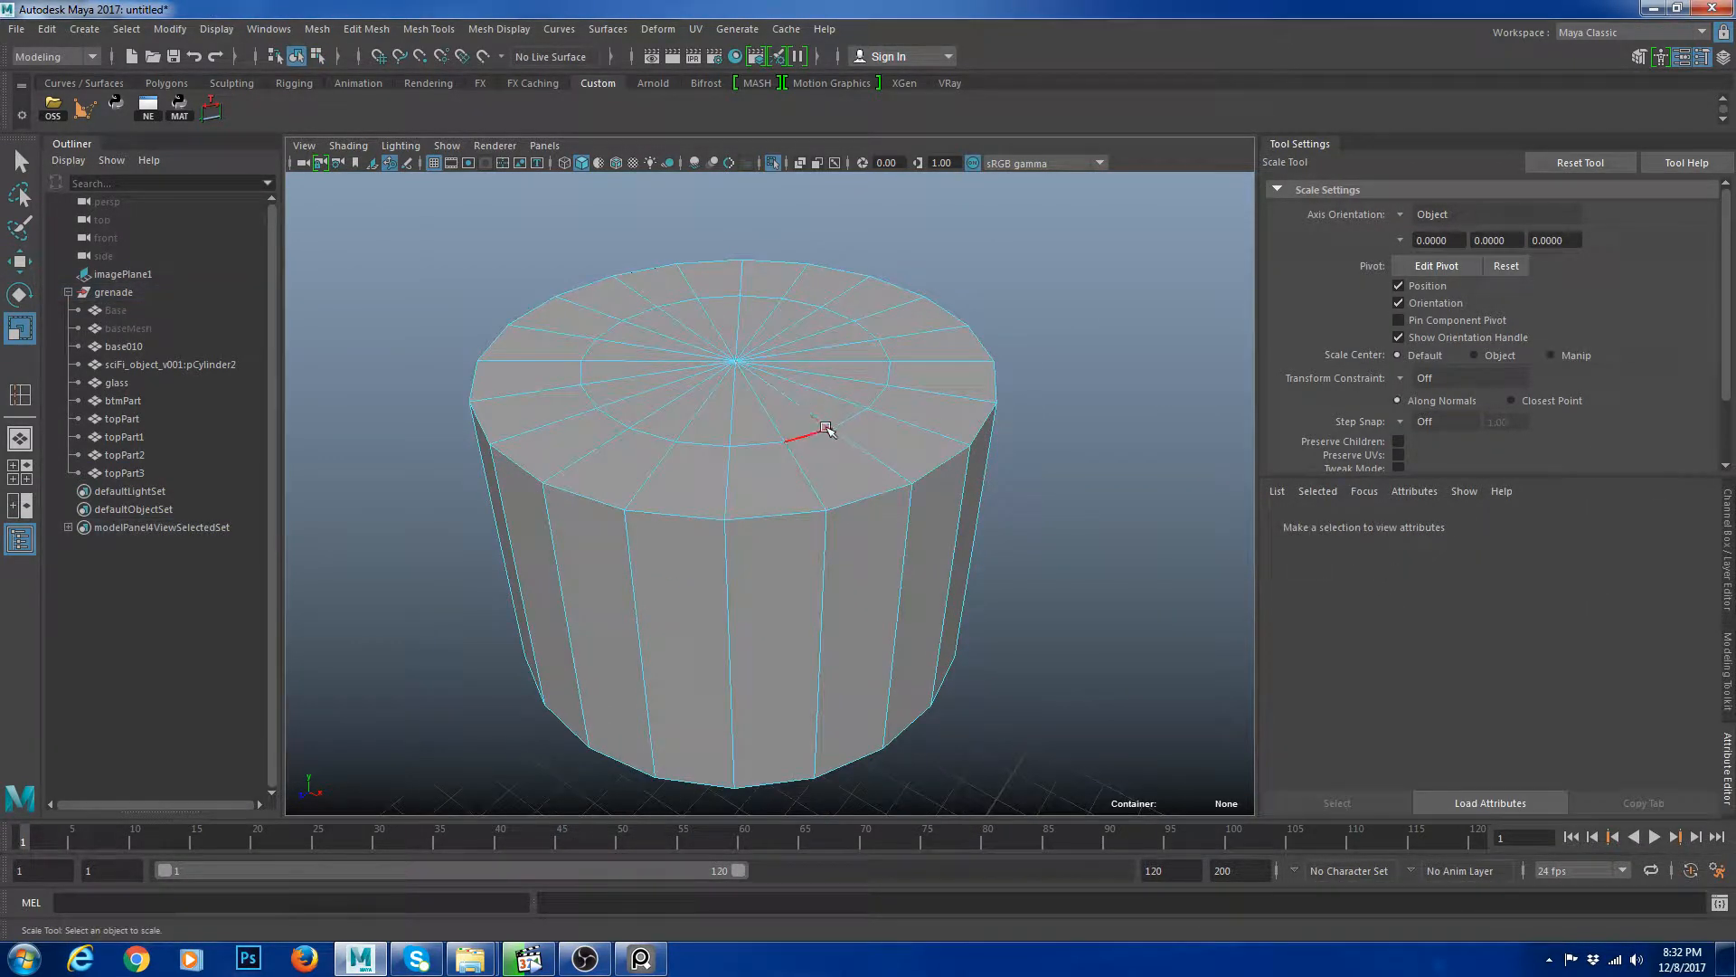
double_click(823, 428)
shift+right_drag(1104, 395, 932, 490)
alt+drag(932, 490, 919, 415)
right_click(919, 415)
key(ctrl+z)
key(ctrl+z)
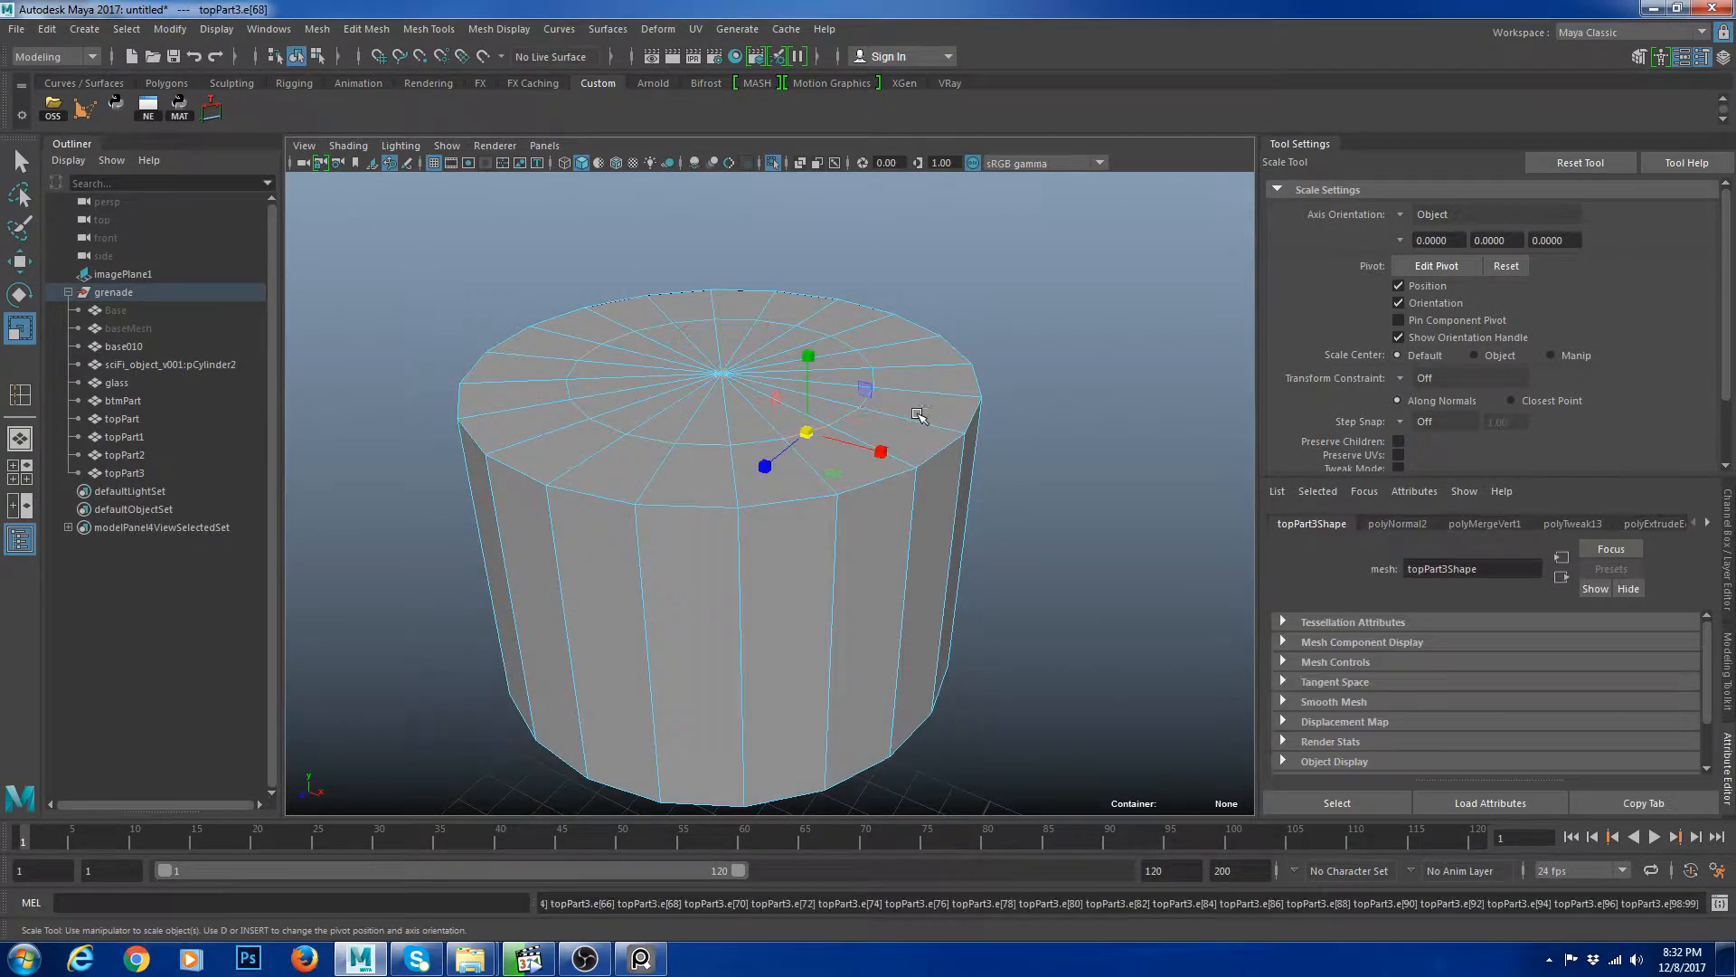
double_click(780, 436)
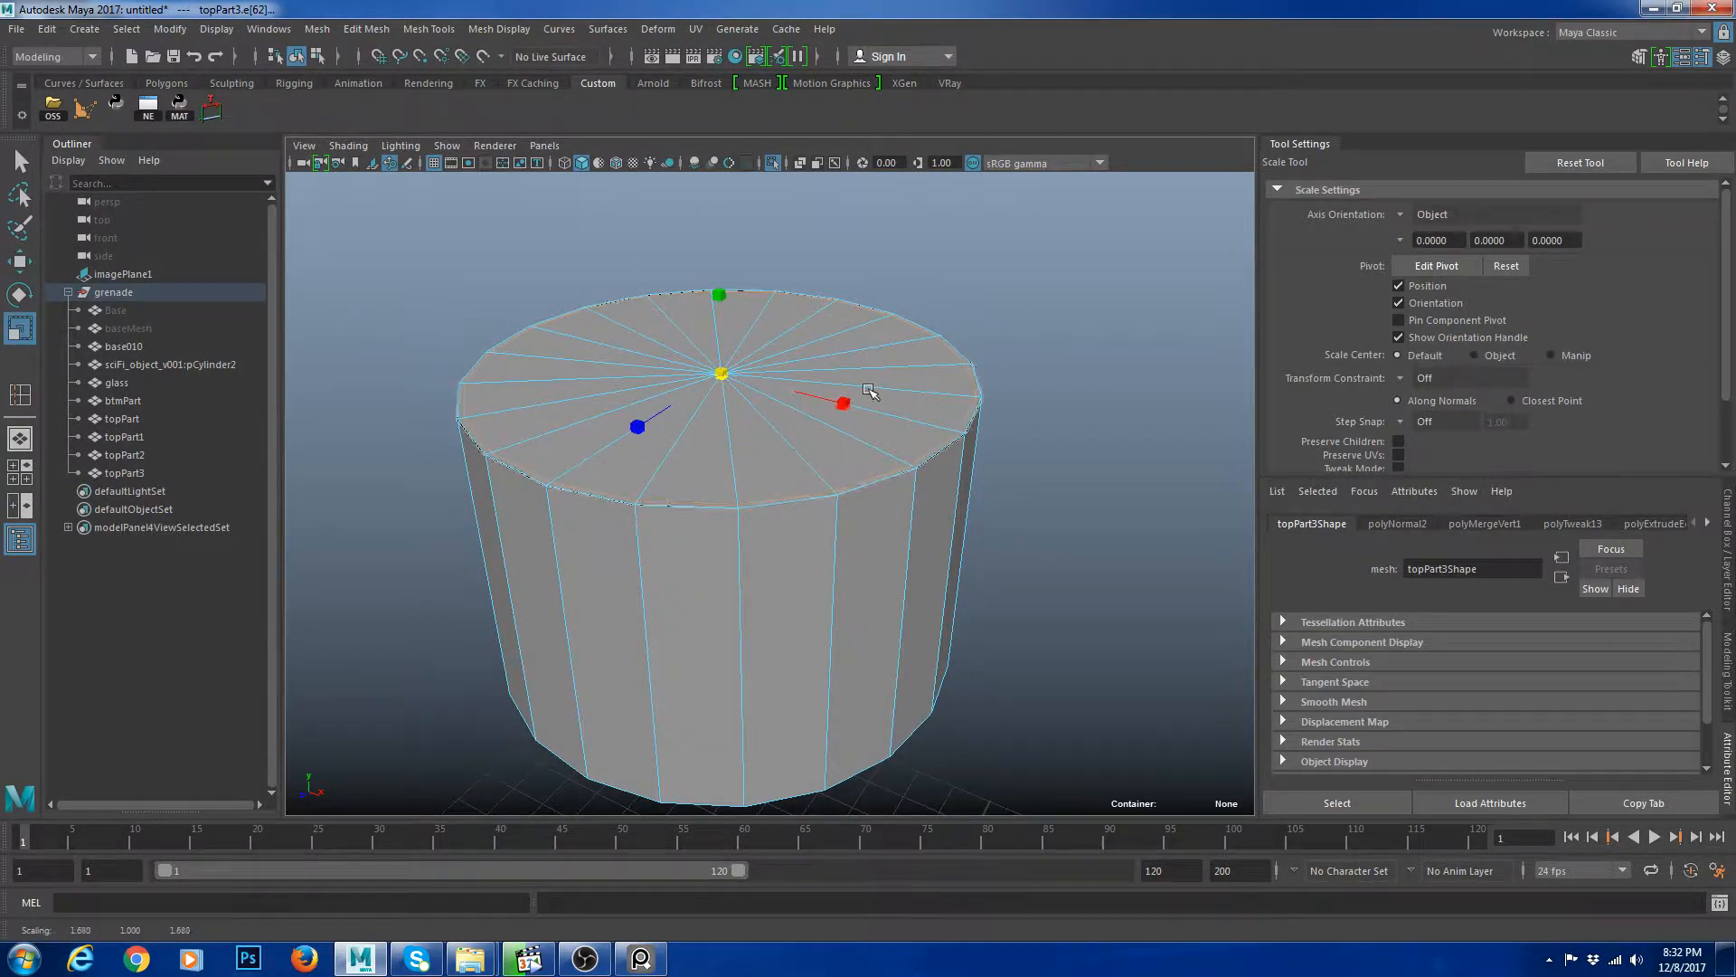
scroll(856, 445, up, 3)
right_drag(857, 449, 1004, 362)
key(ctrl+z)
Insert a support edge loop just below the cylinder's top rim.
shift+right_drag(826, 418, 739, 535)
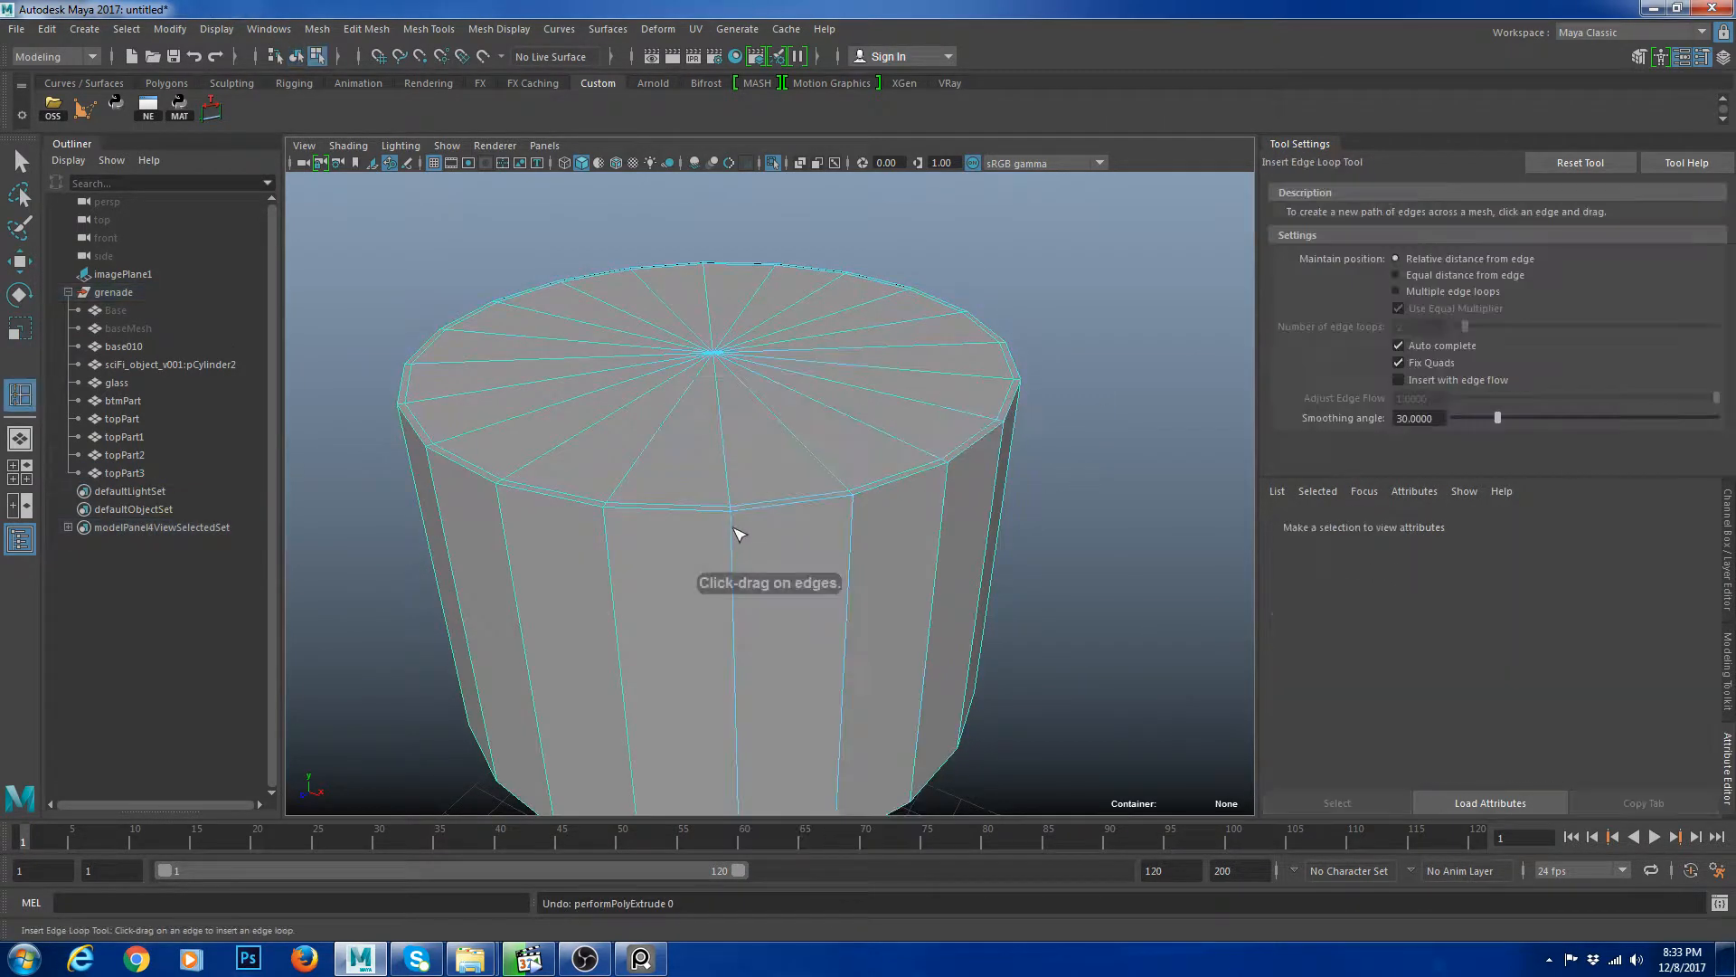
drag(734, 514, 733, 512)
key(w)
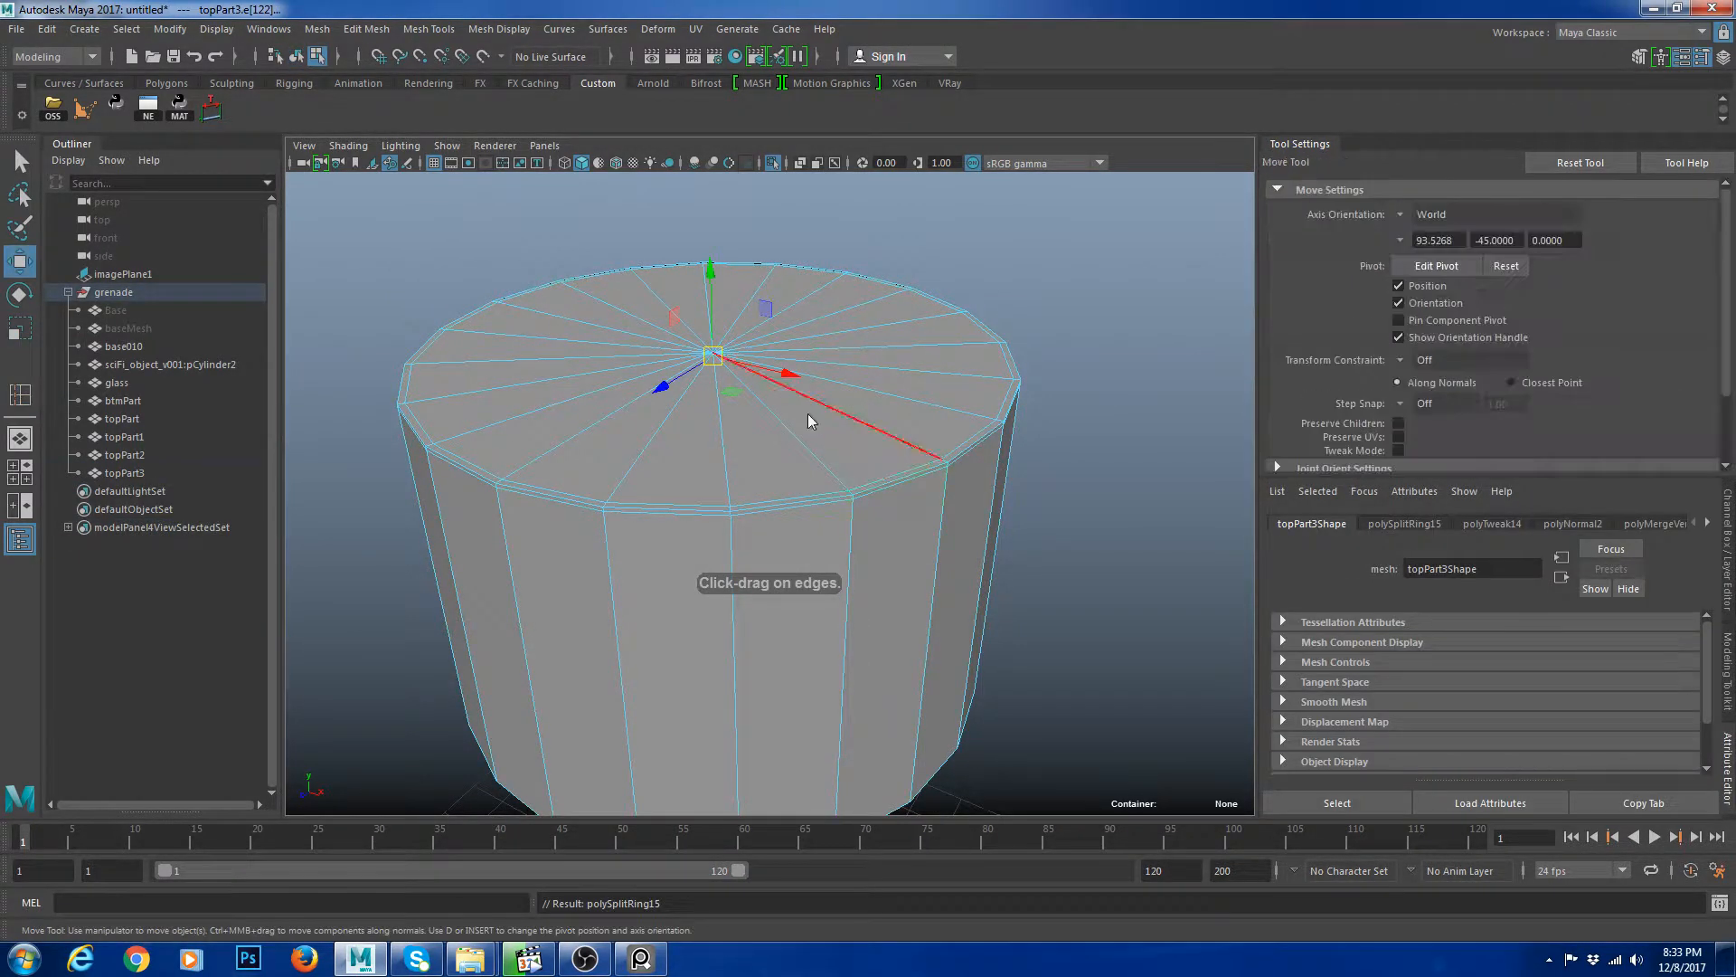
Select and delete the top cap faces of the duplicated cylinder, leaving an open top.
key(3)
right_drag(818, 416, 945, 339)
click(1031, 384)
click(945, 407)
key(1)
alt+drag(850, 389, 857, 589)
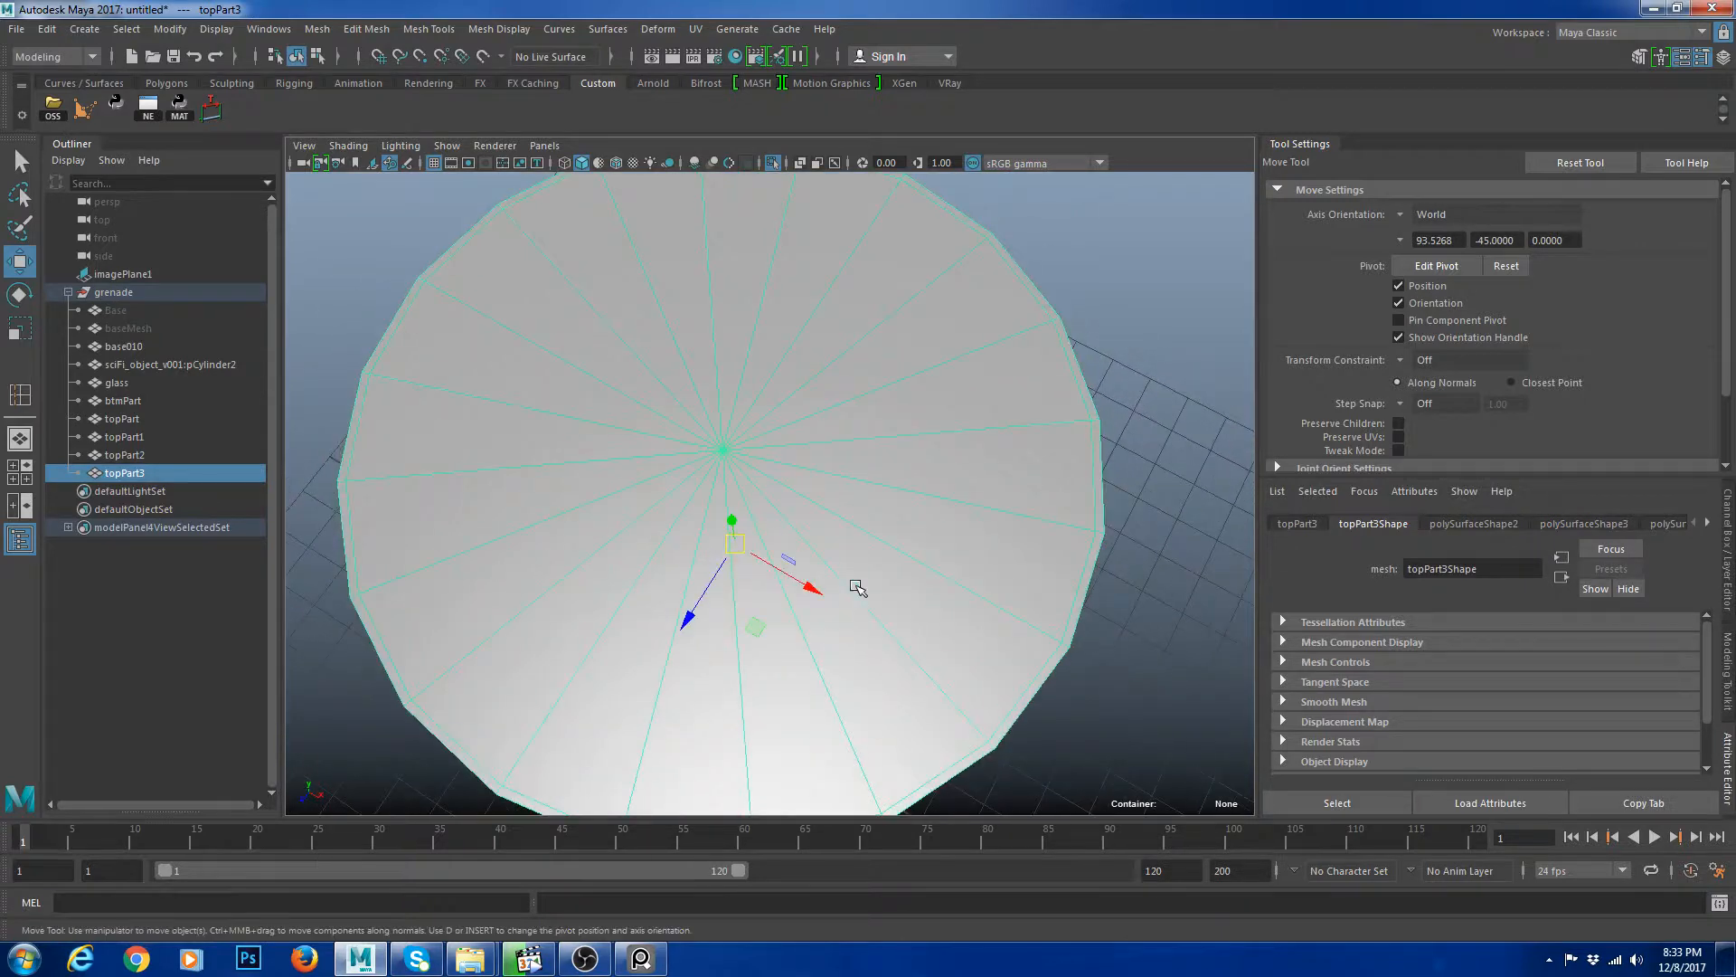
key(4)
right_drag(869, 493, 867, 579)
drag(711, 442, 753, 497)
key(Delete)
alt+drag(821, 470, 829, 496)
scroll(868, 515, down, 3)
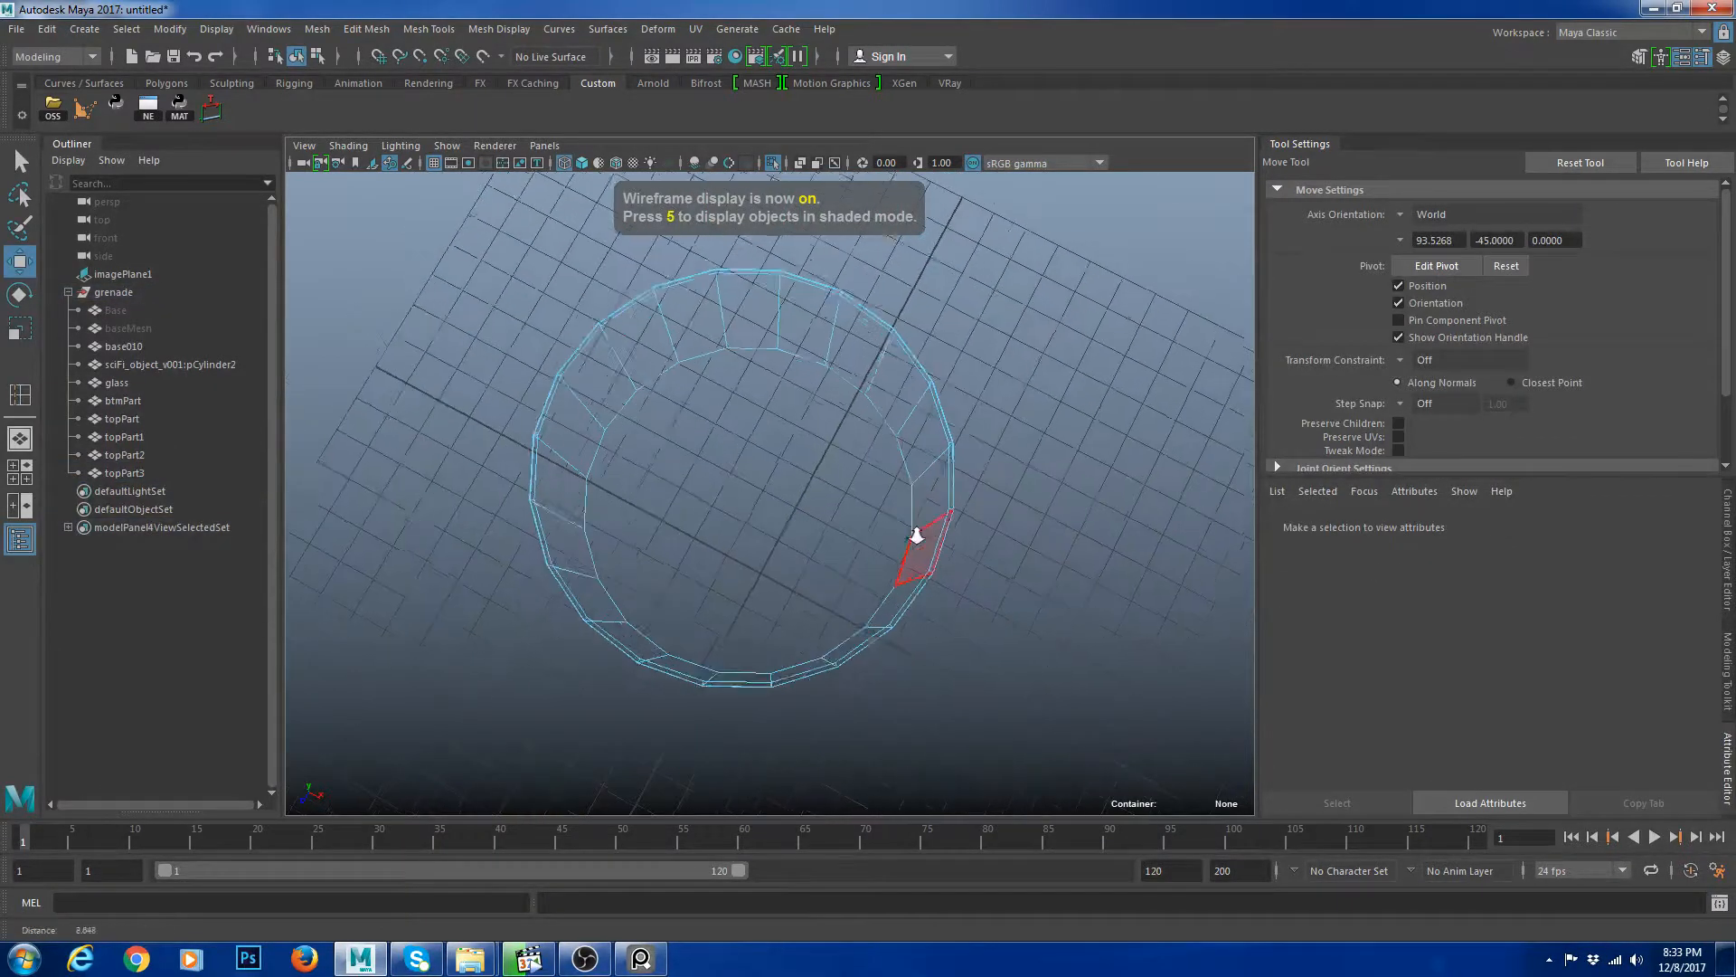
key(5)
Extrude the open top rim's edge loop and scale it inward to form a flat lip around the opening.
double_click(978, 474)
alt+drag(978, 474, 964, 433)
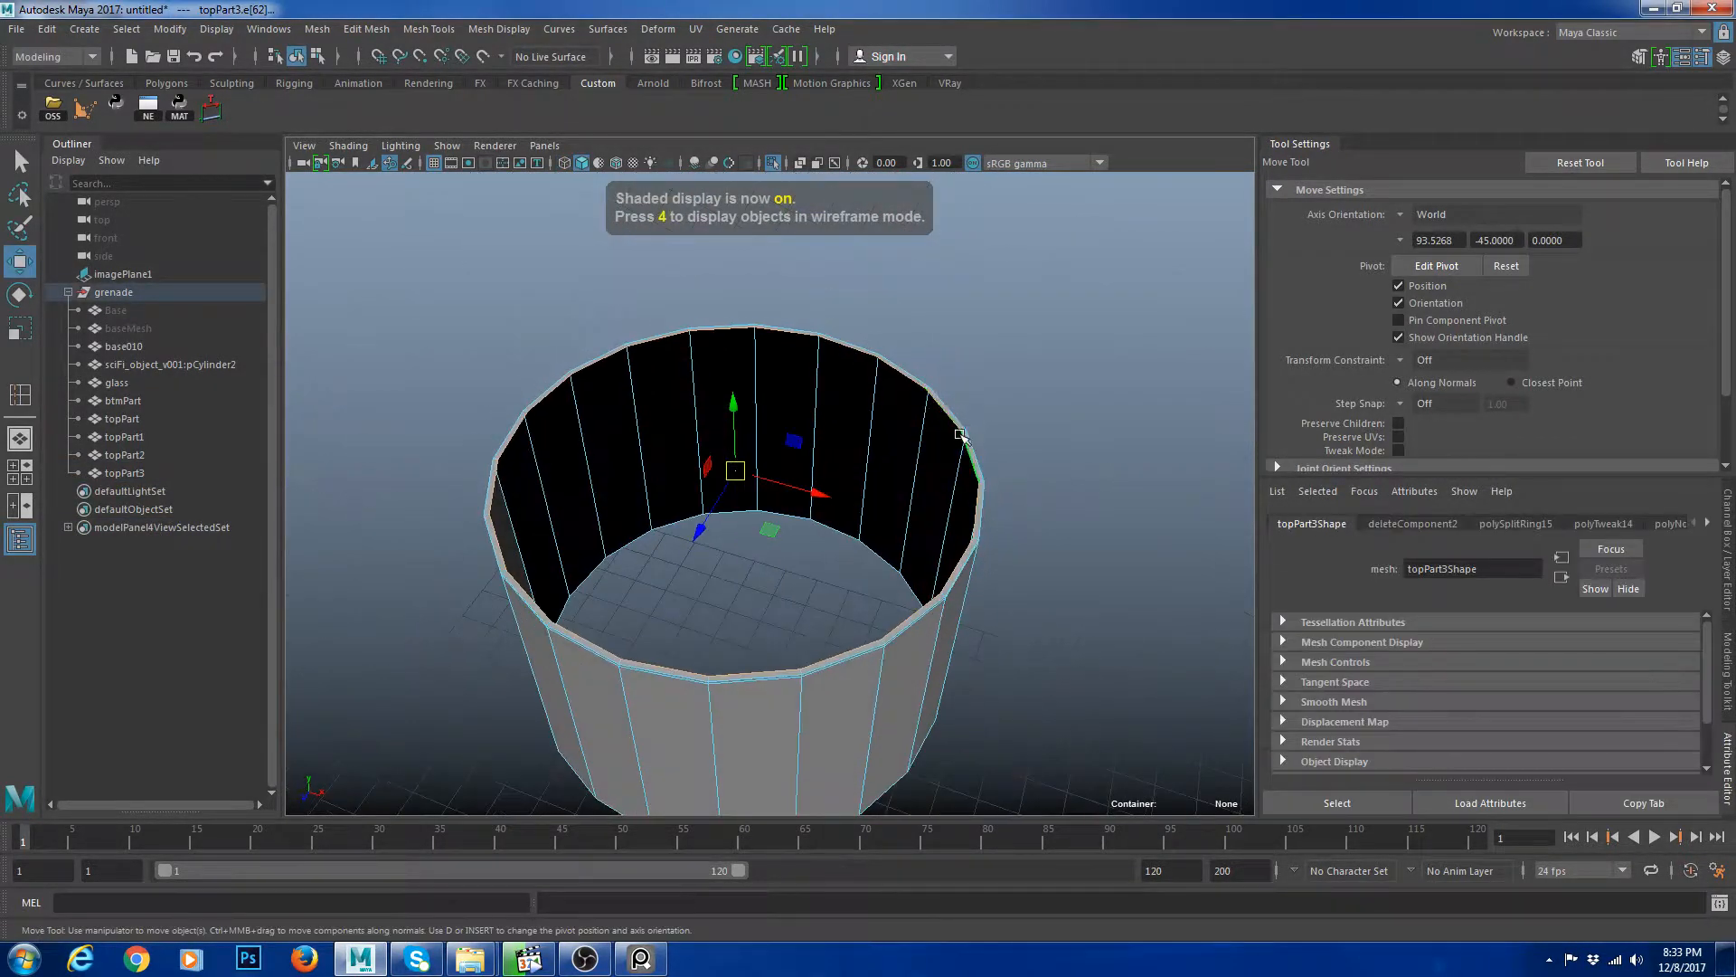
key(r)
shift+drag(735, 470, 621, 481)
scroll(937, 480, up, 3)
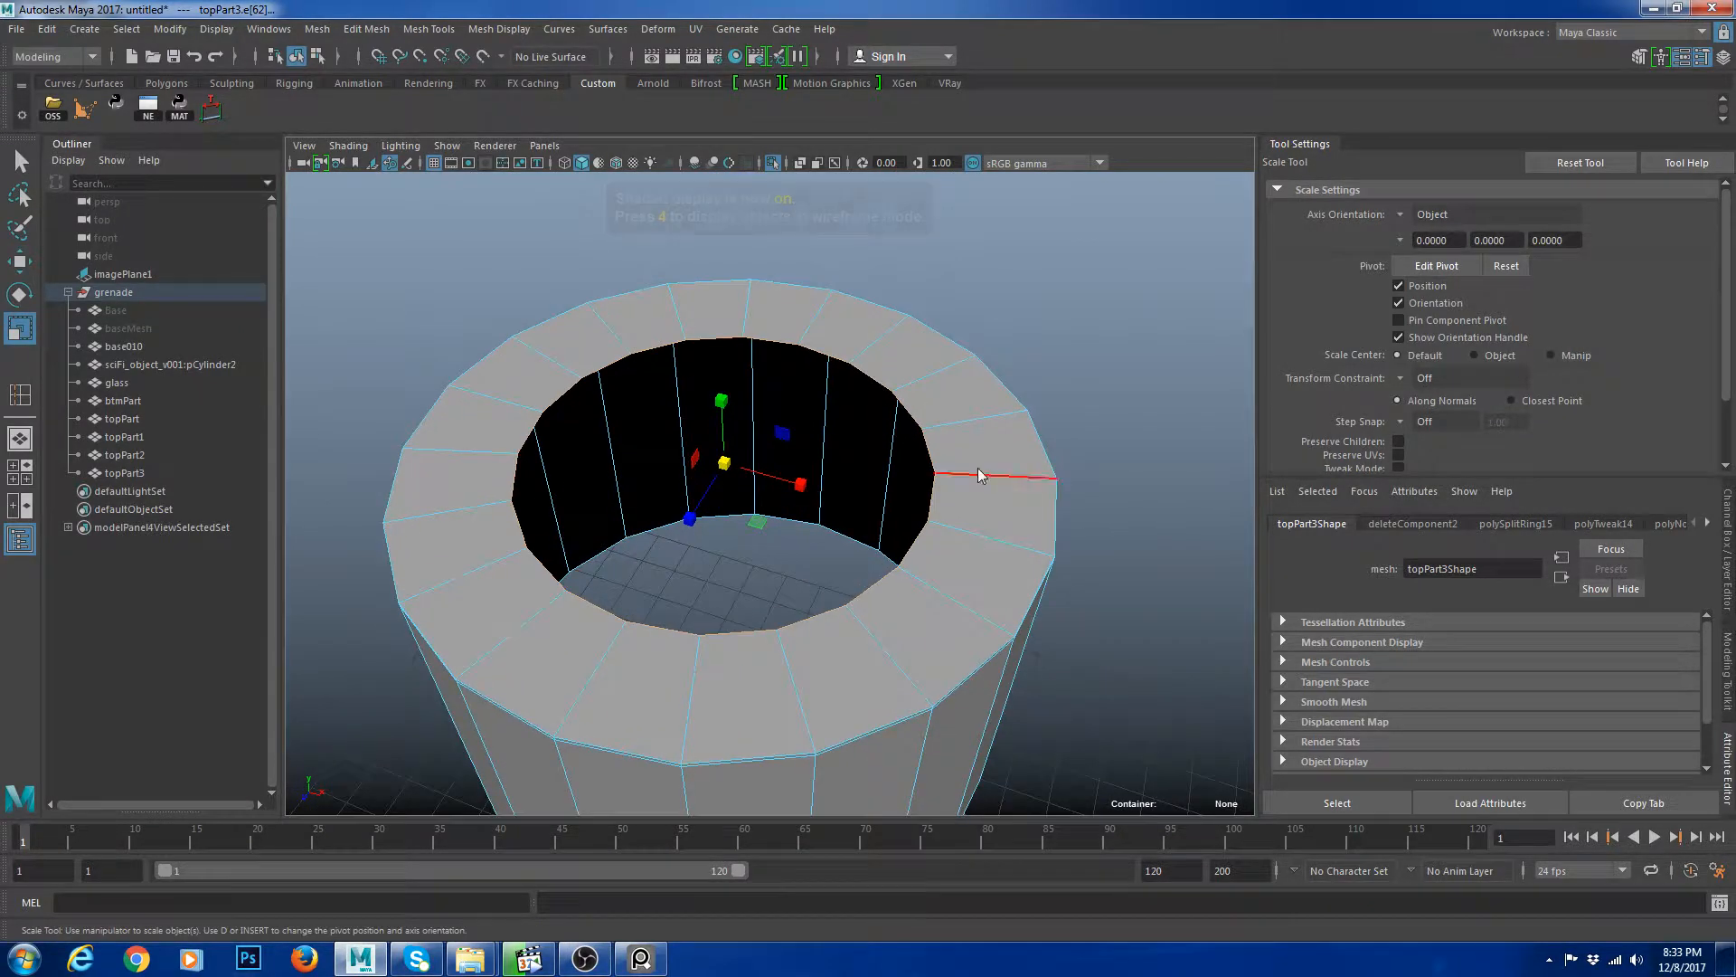
right_drag(980, 476, 1016, 434)
Insert a support edge loop close to the outer edge of the new top lip.
key(y)
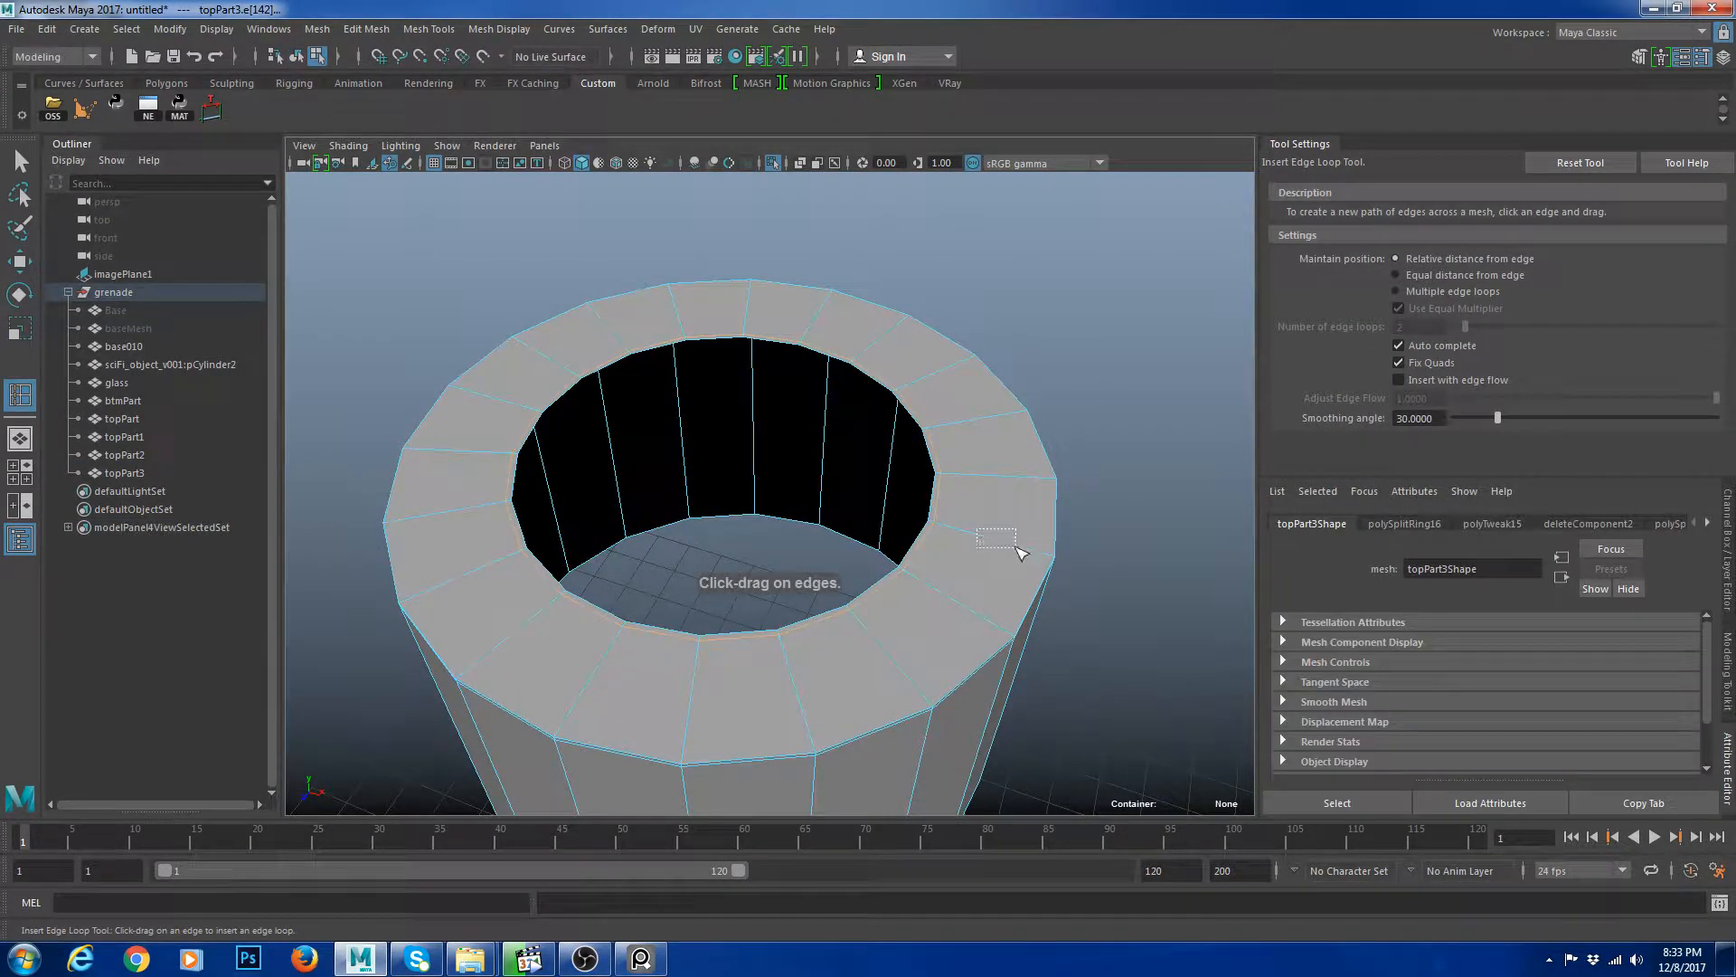
scroll(1008, 633, up, 5)
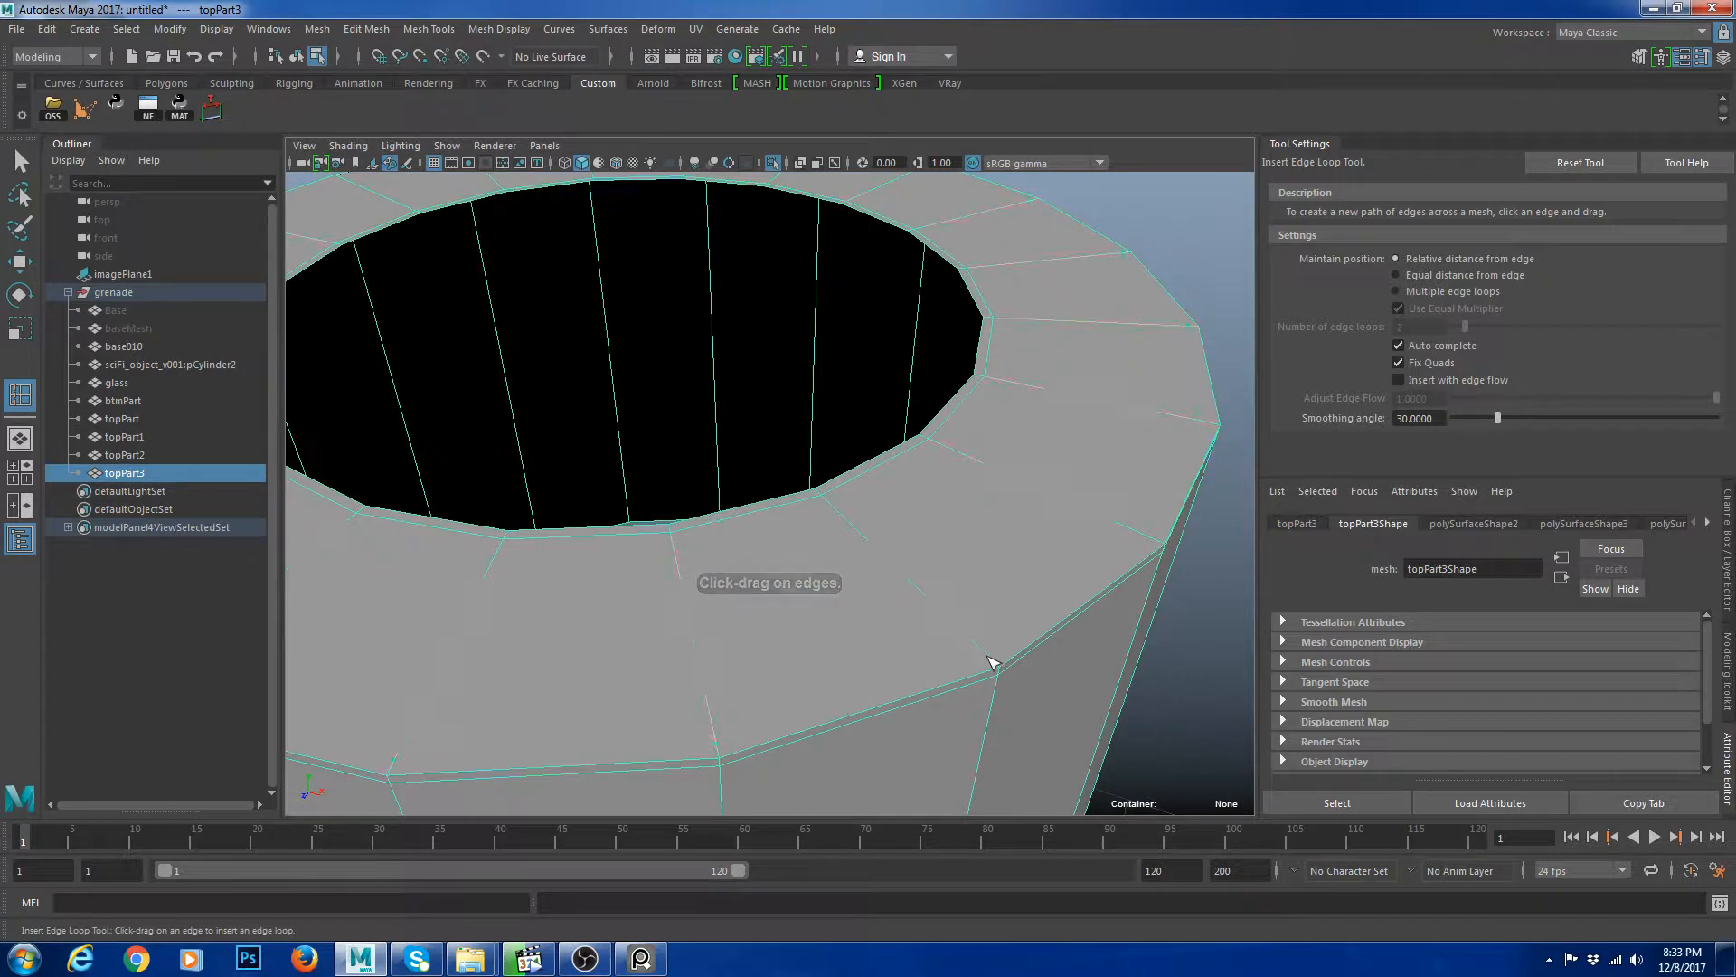
drag(995, 663, 997, 665)
key(w)
key(3)
scroll(1184, 385, down, 5)
click(1121, 391)
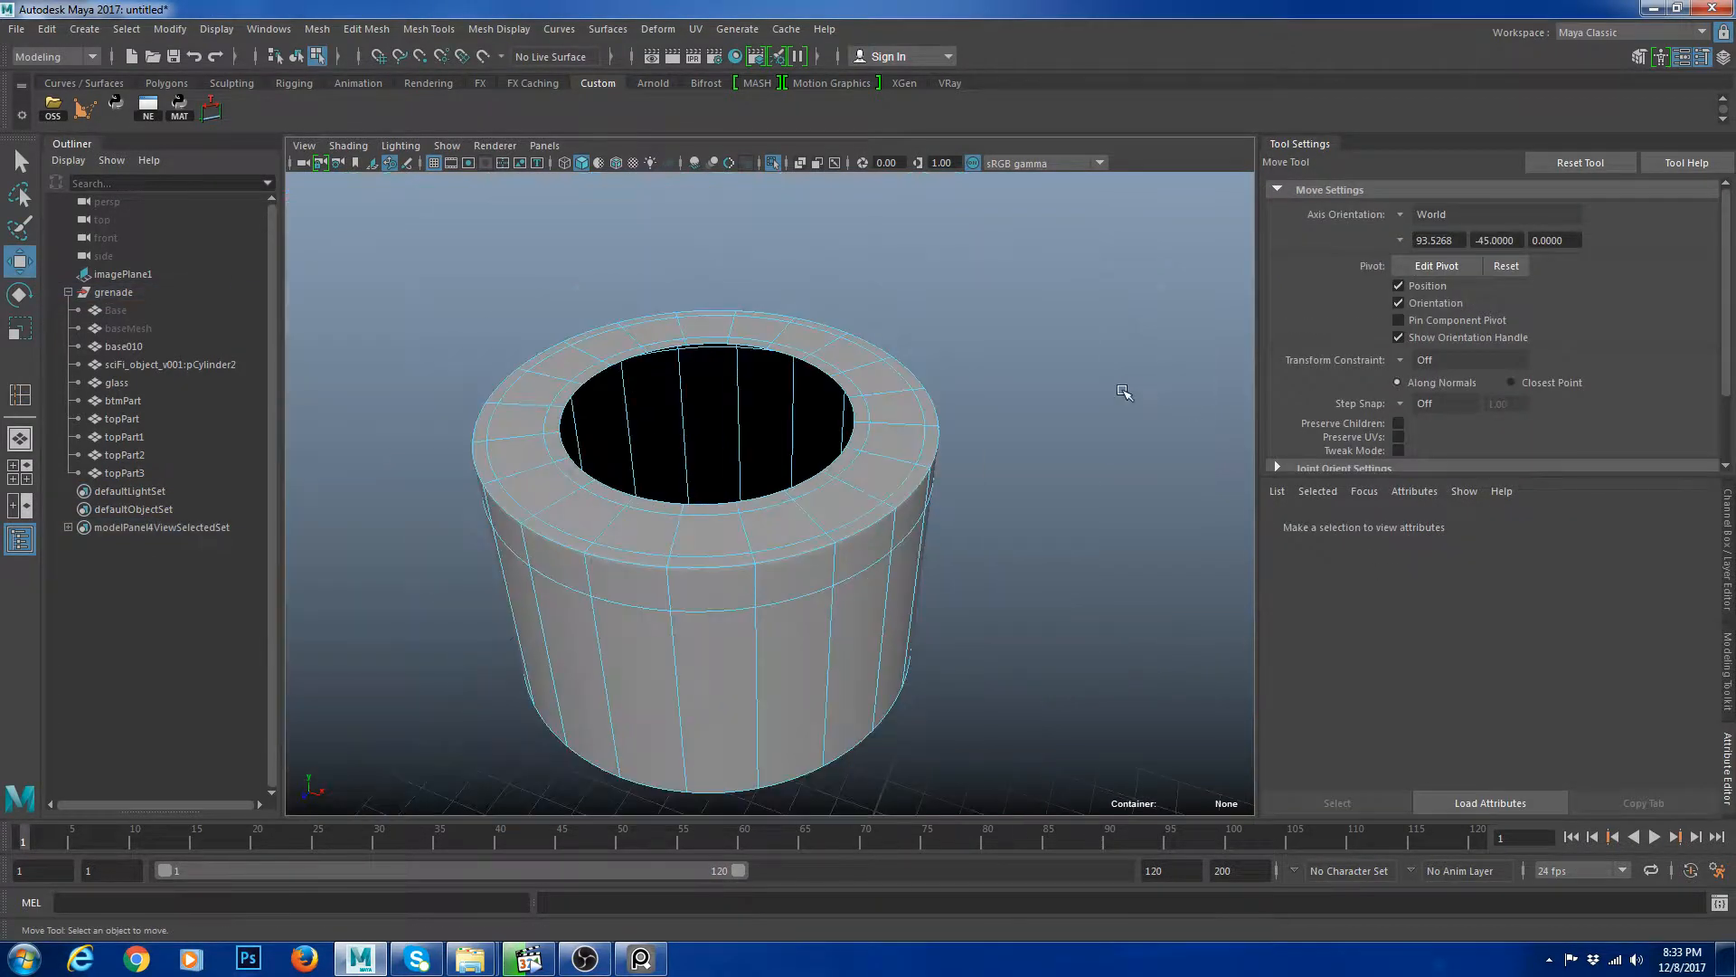
Leave isolation and review the new ring part in place on the grenade with smooth preview.
key(ctrl+1)
key(F8)
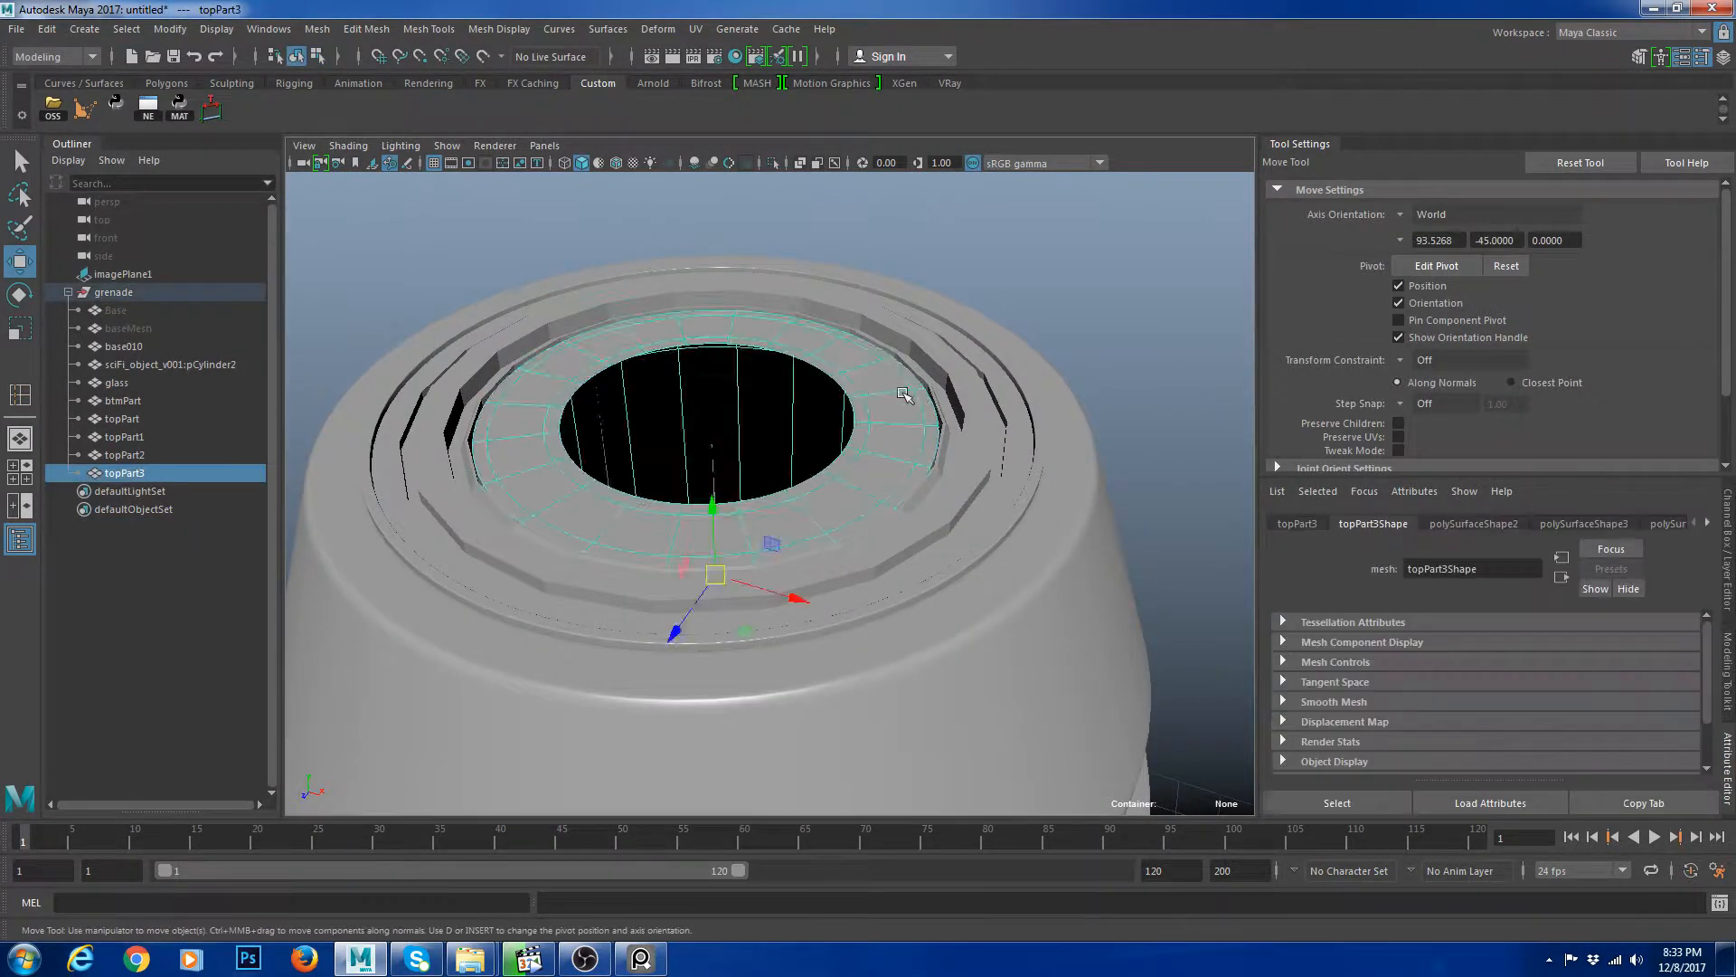
scroll(907, 391, down, 8)
drag(669, 362, 1034, 500)
key(3)
click(1035, 500)
scroll(988, 520, down, 3)
scroll(988, 520, up, 6)
alt+drag(981, 619, 950, 597)
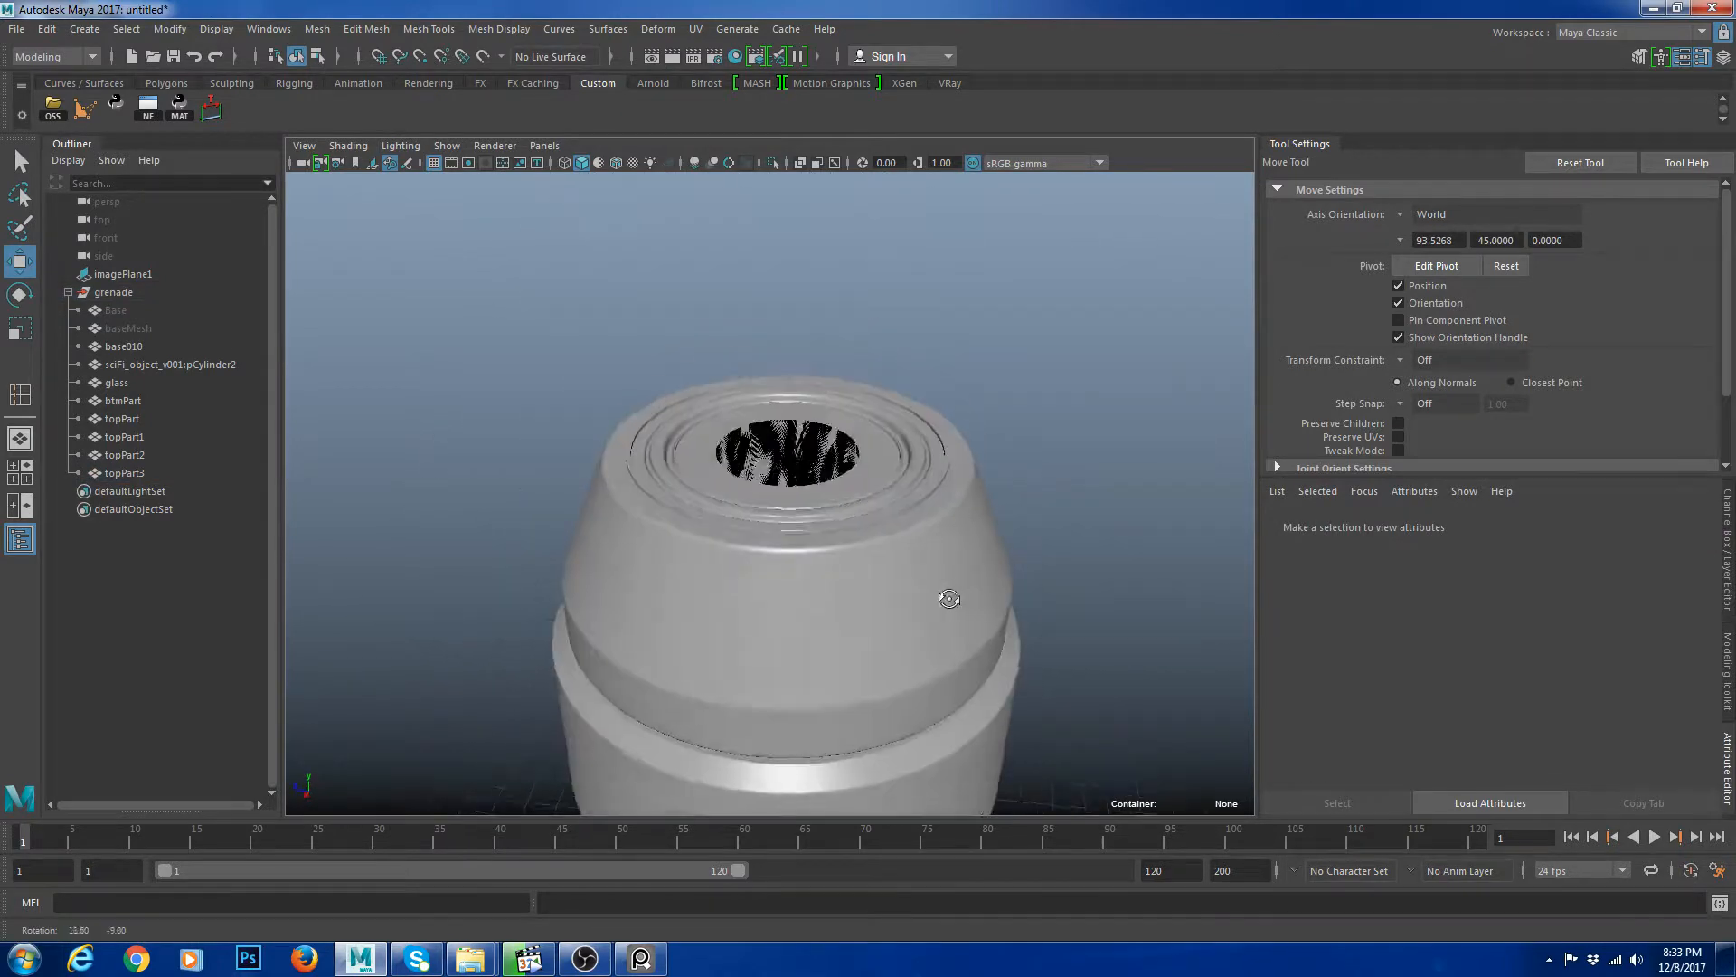
scroll(891, 506, up, 6)
click(845, 438)
click(1000, 522)
alt+drag(937, 451, 901, 500)
key(1)
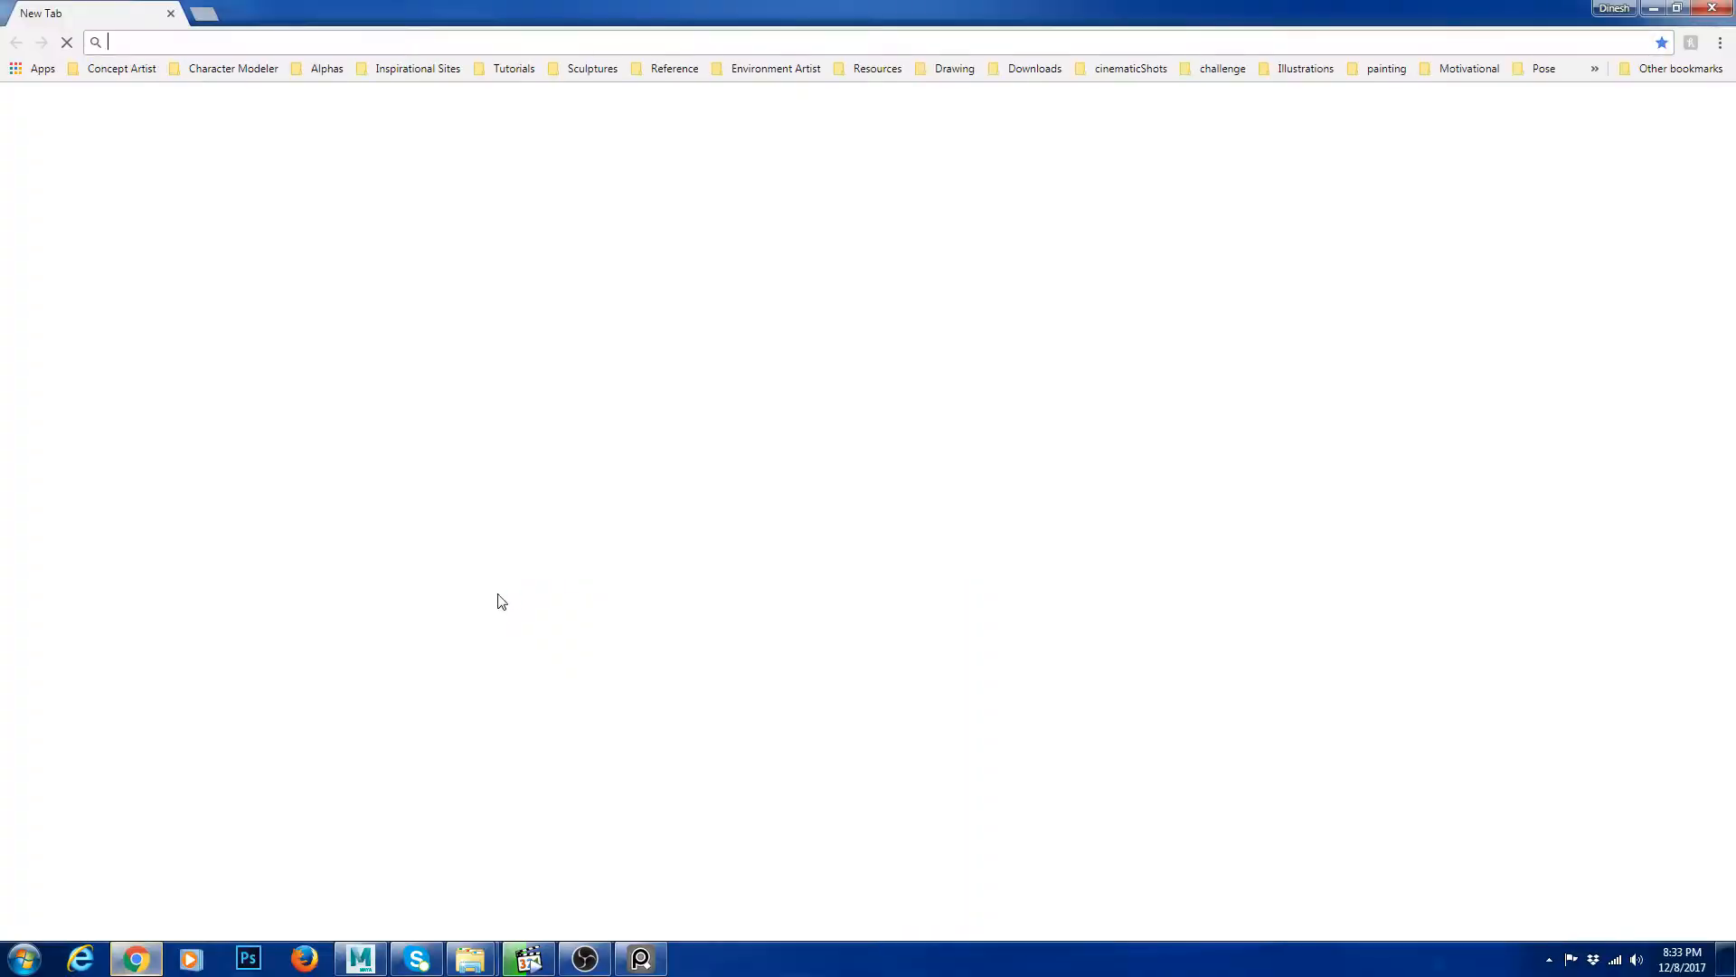
Switch to the web browser and search Google Images for pulling trigger references.
text(google.ca)
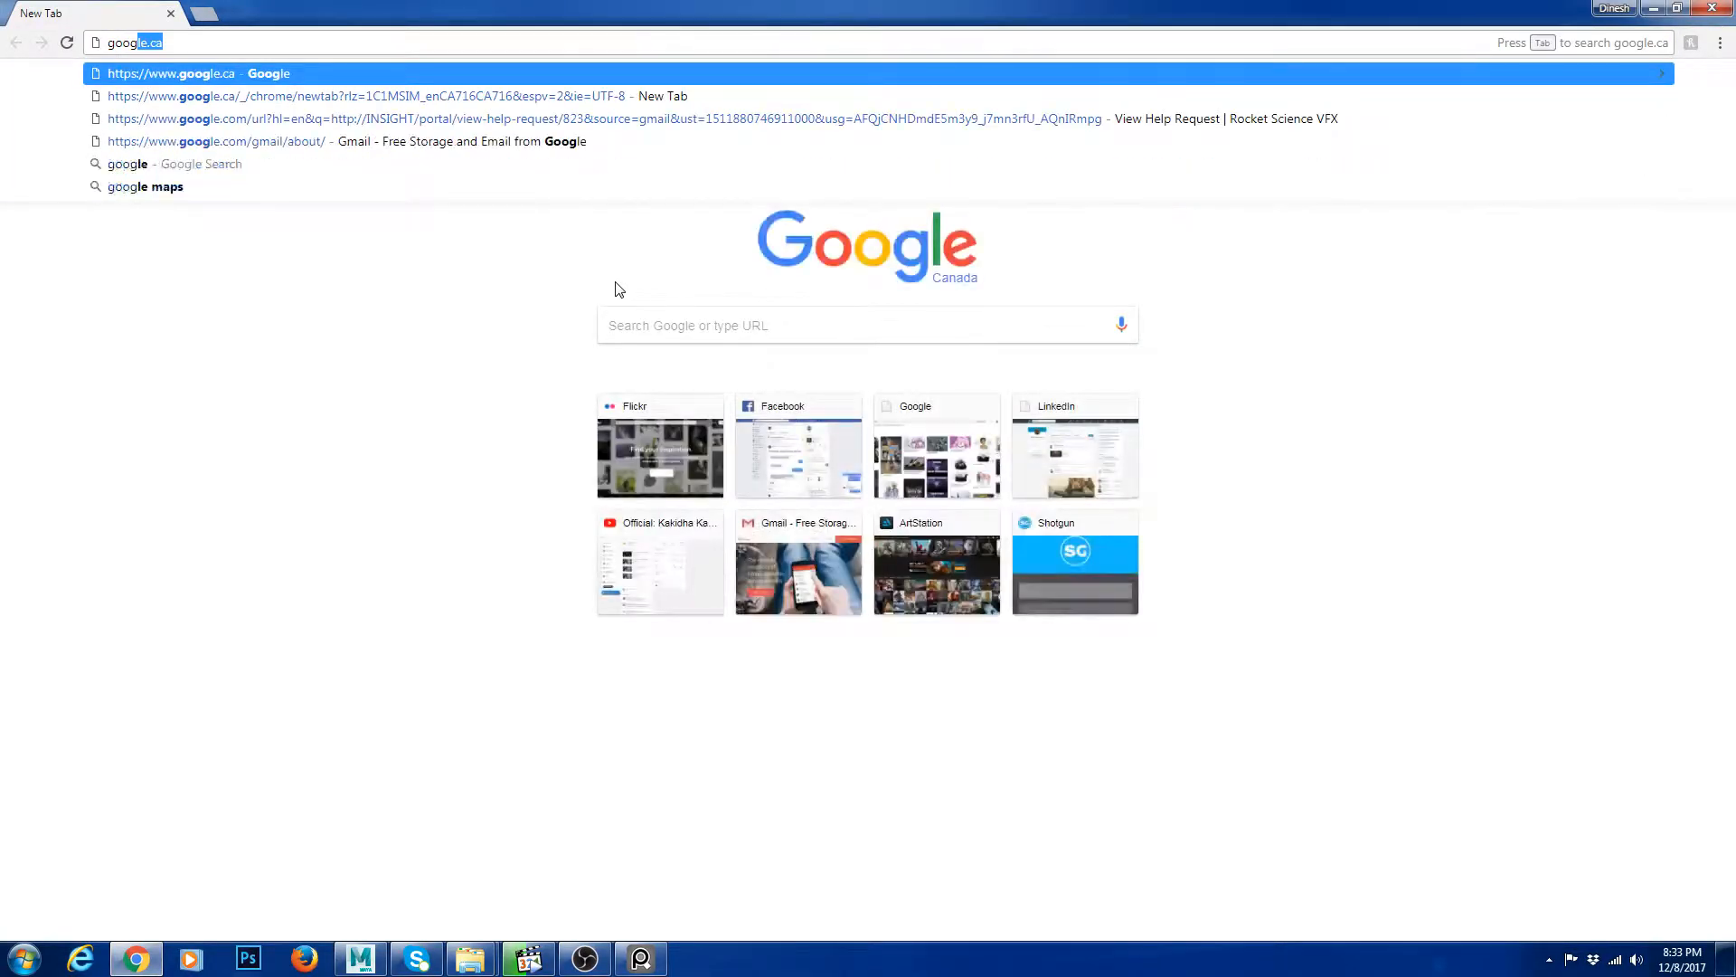
key(Return)
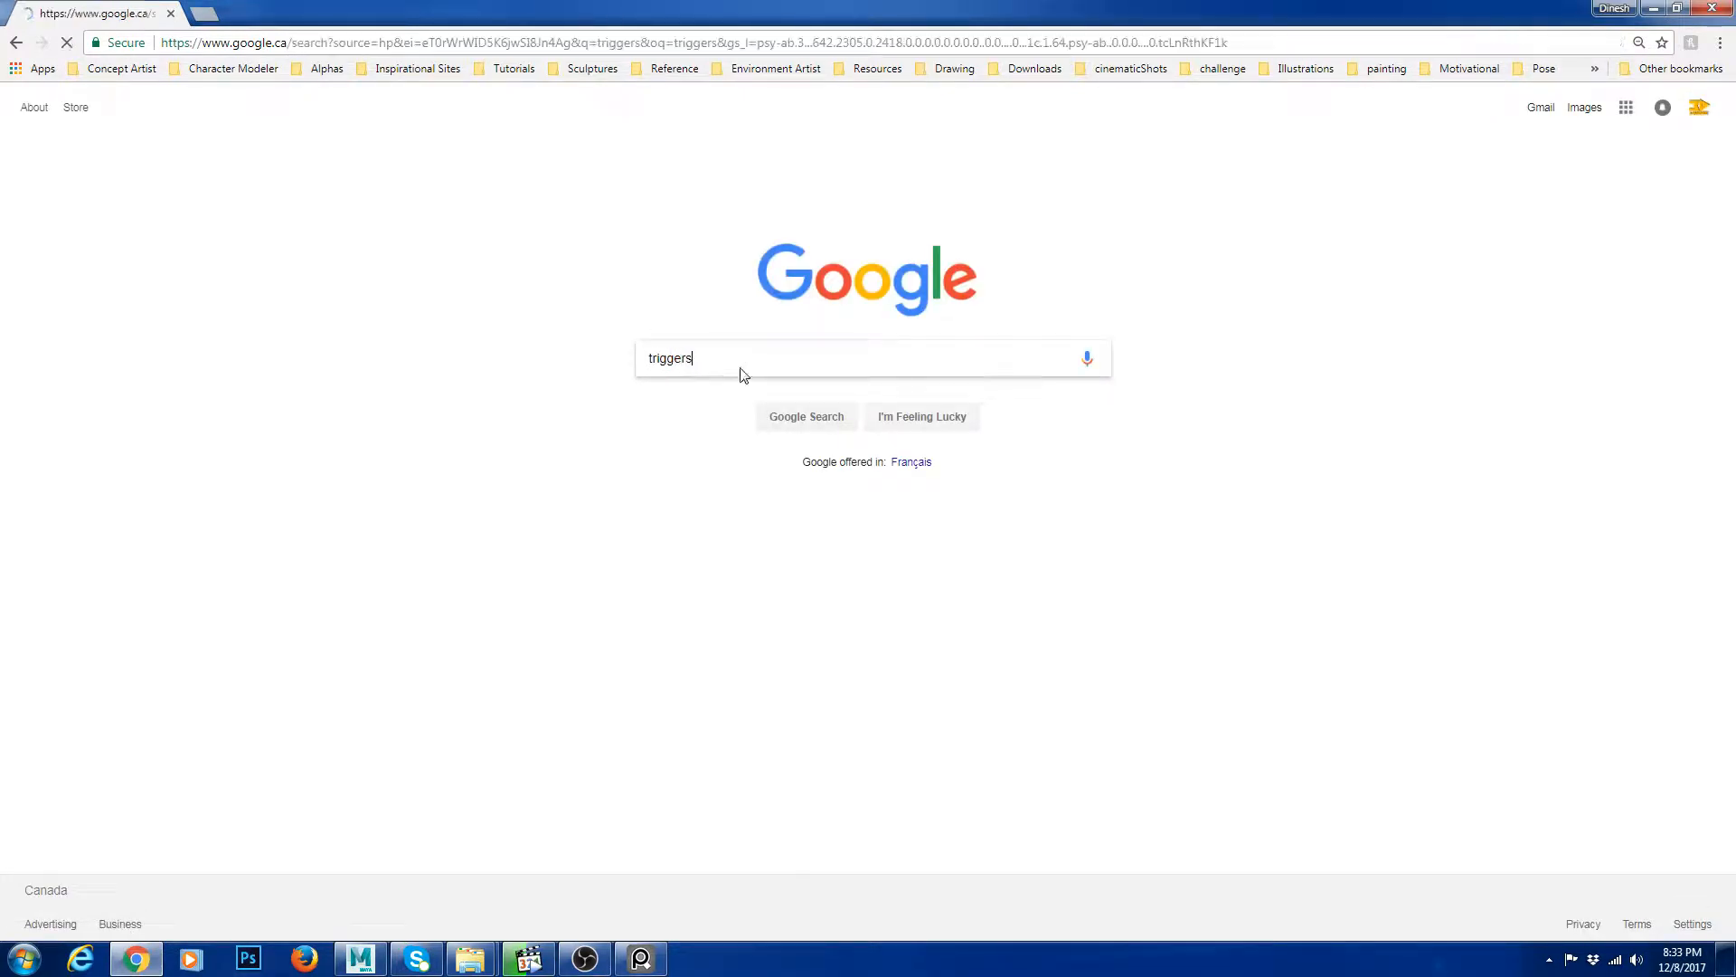
click(137, 117)
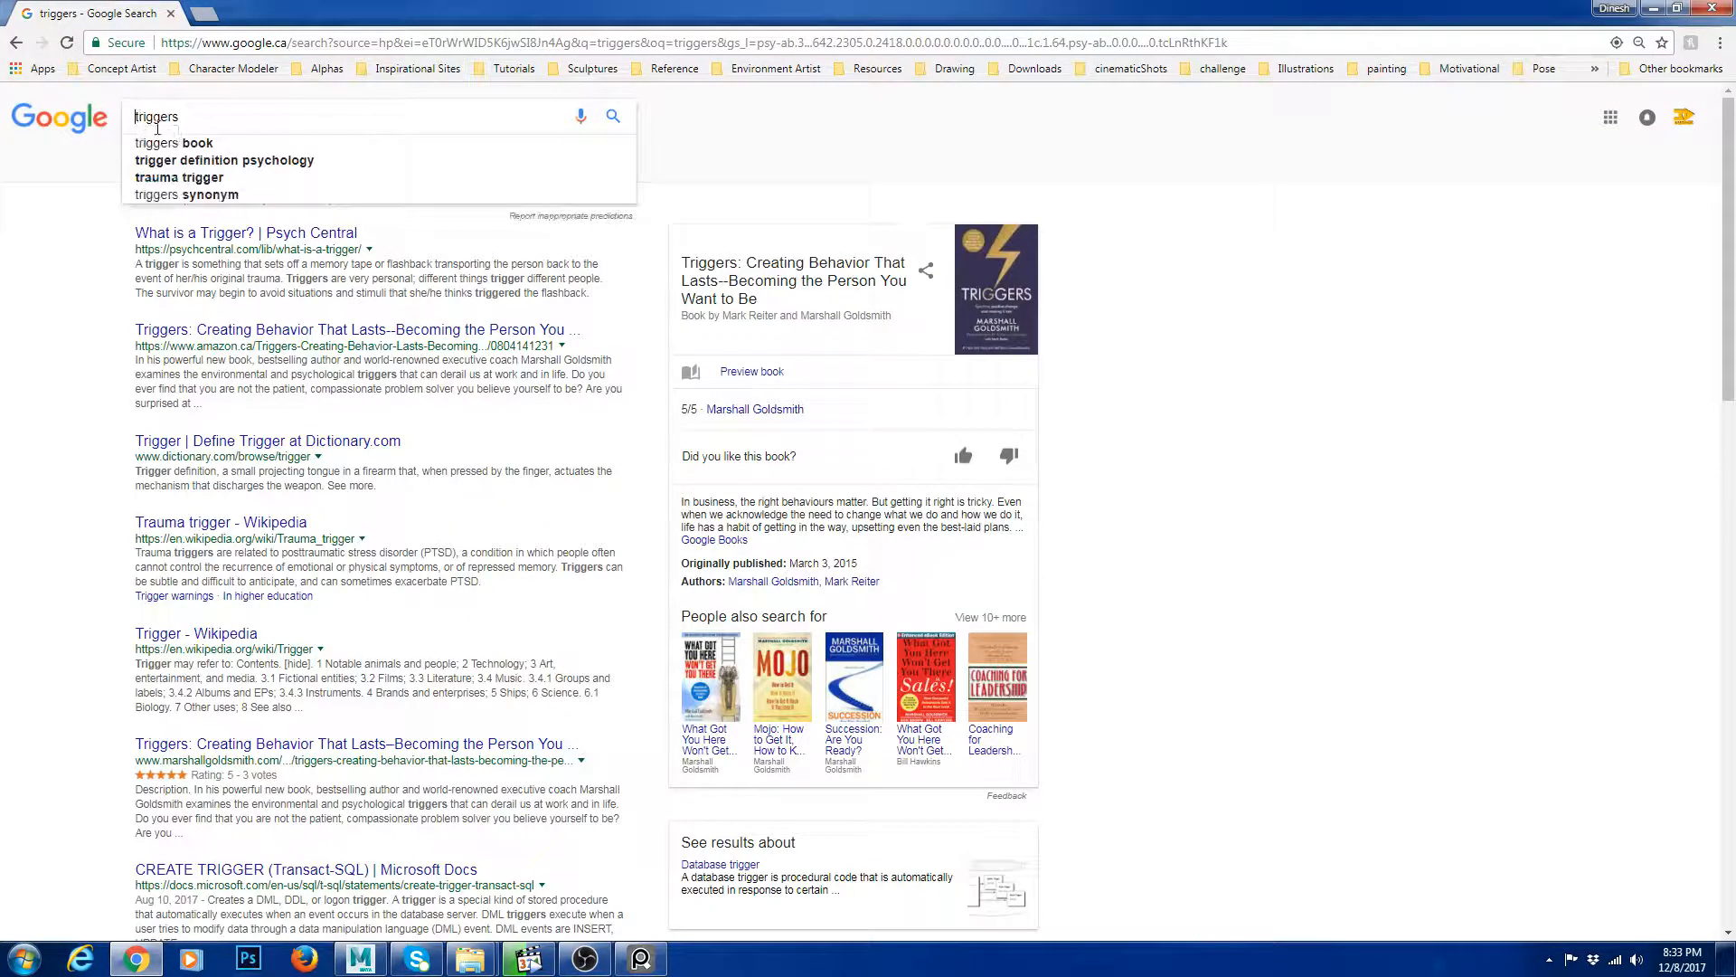
text(pulling)
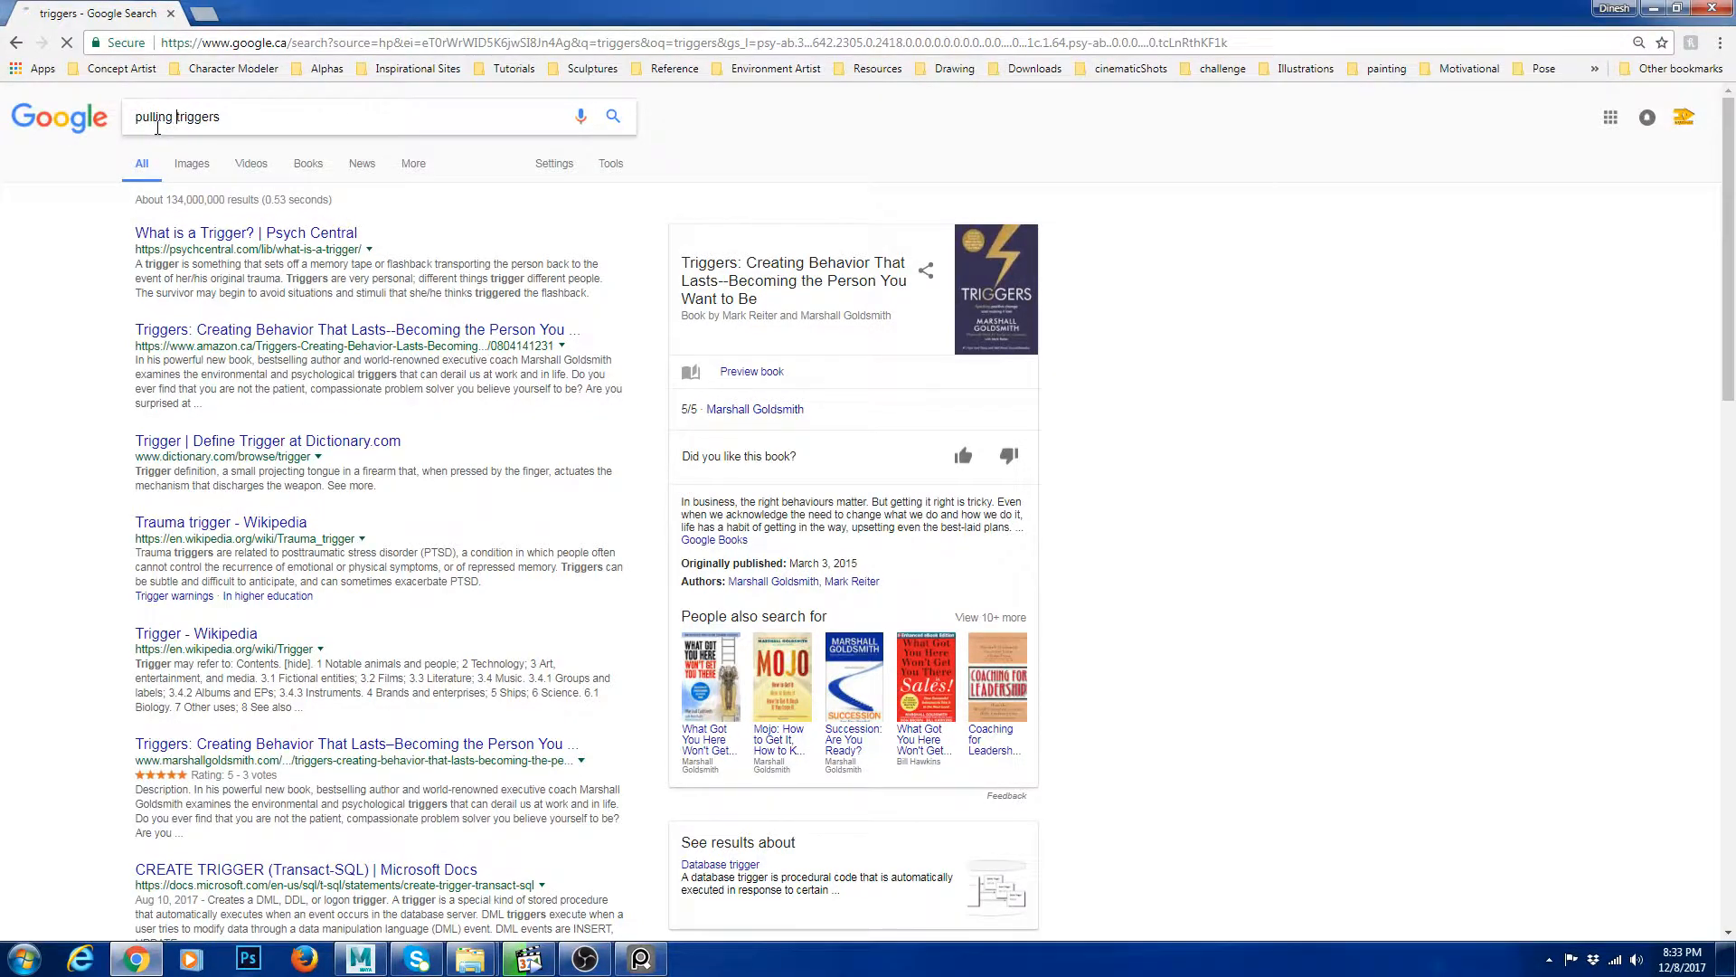
key(Return)
click(191, 164)
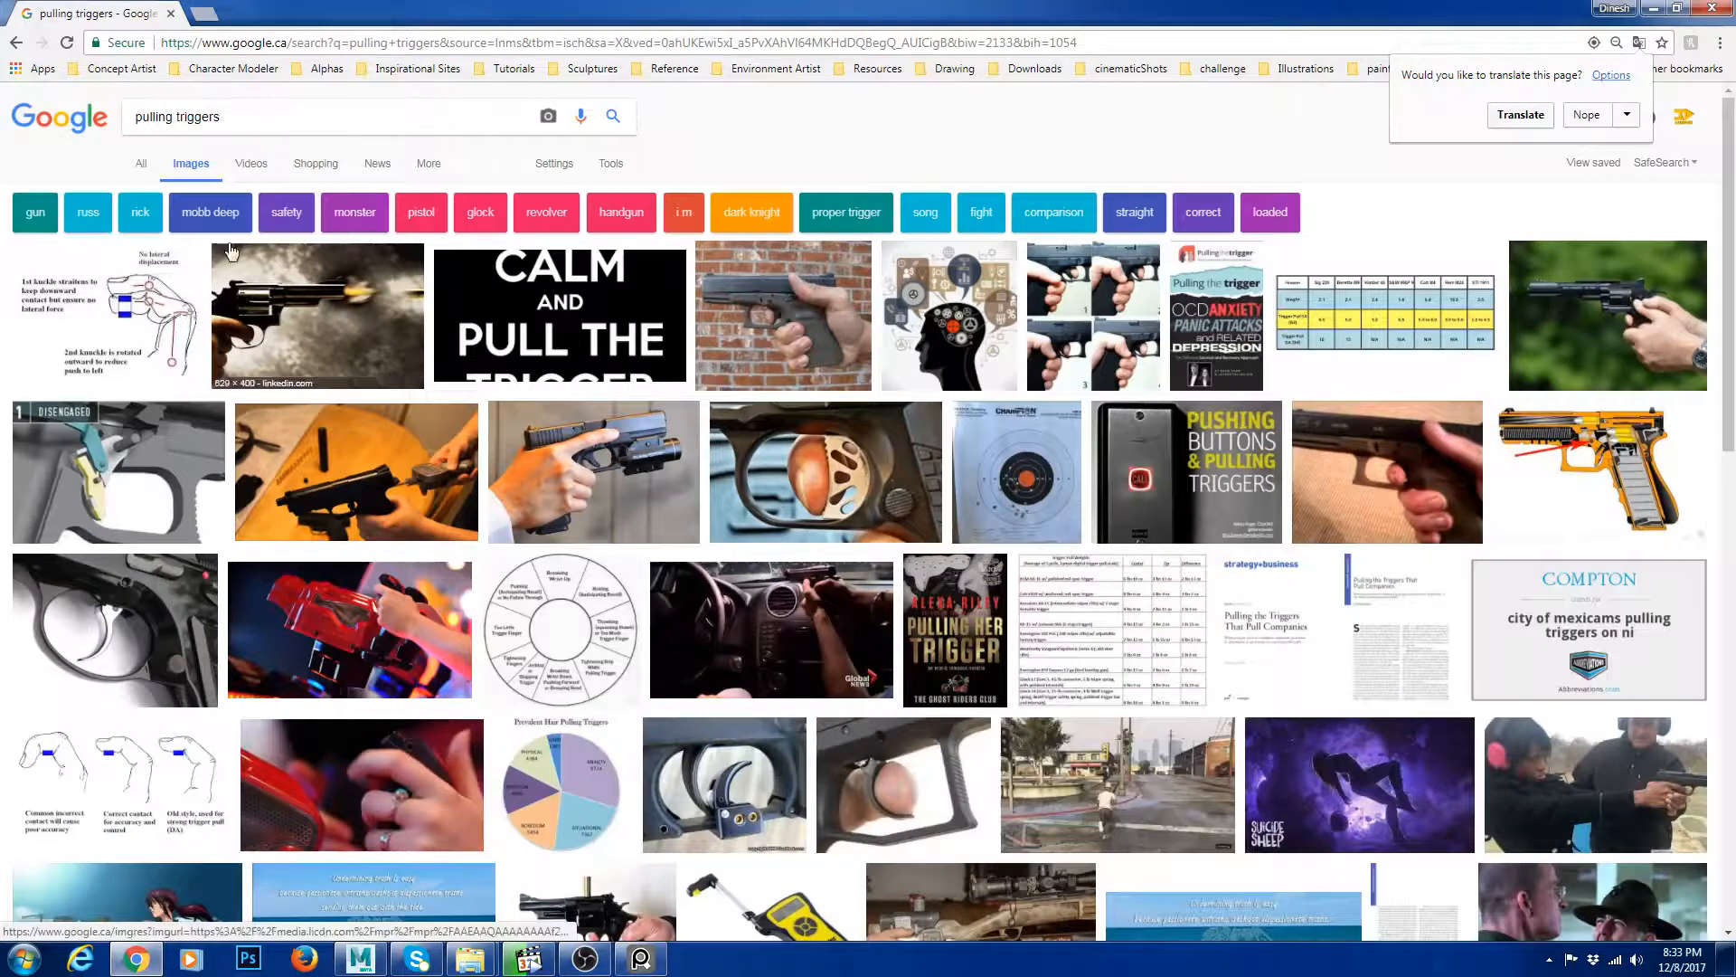
click(237, 118)
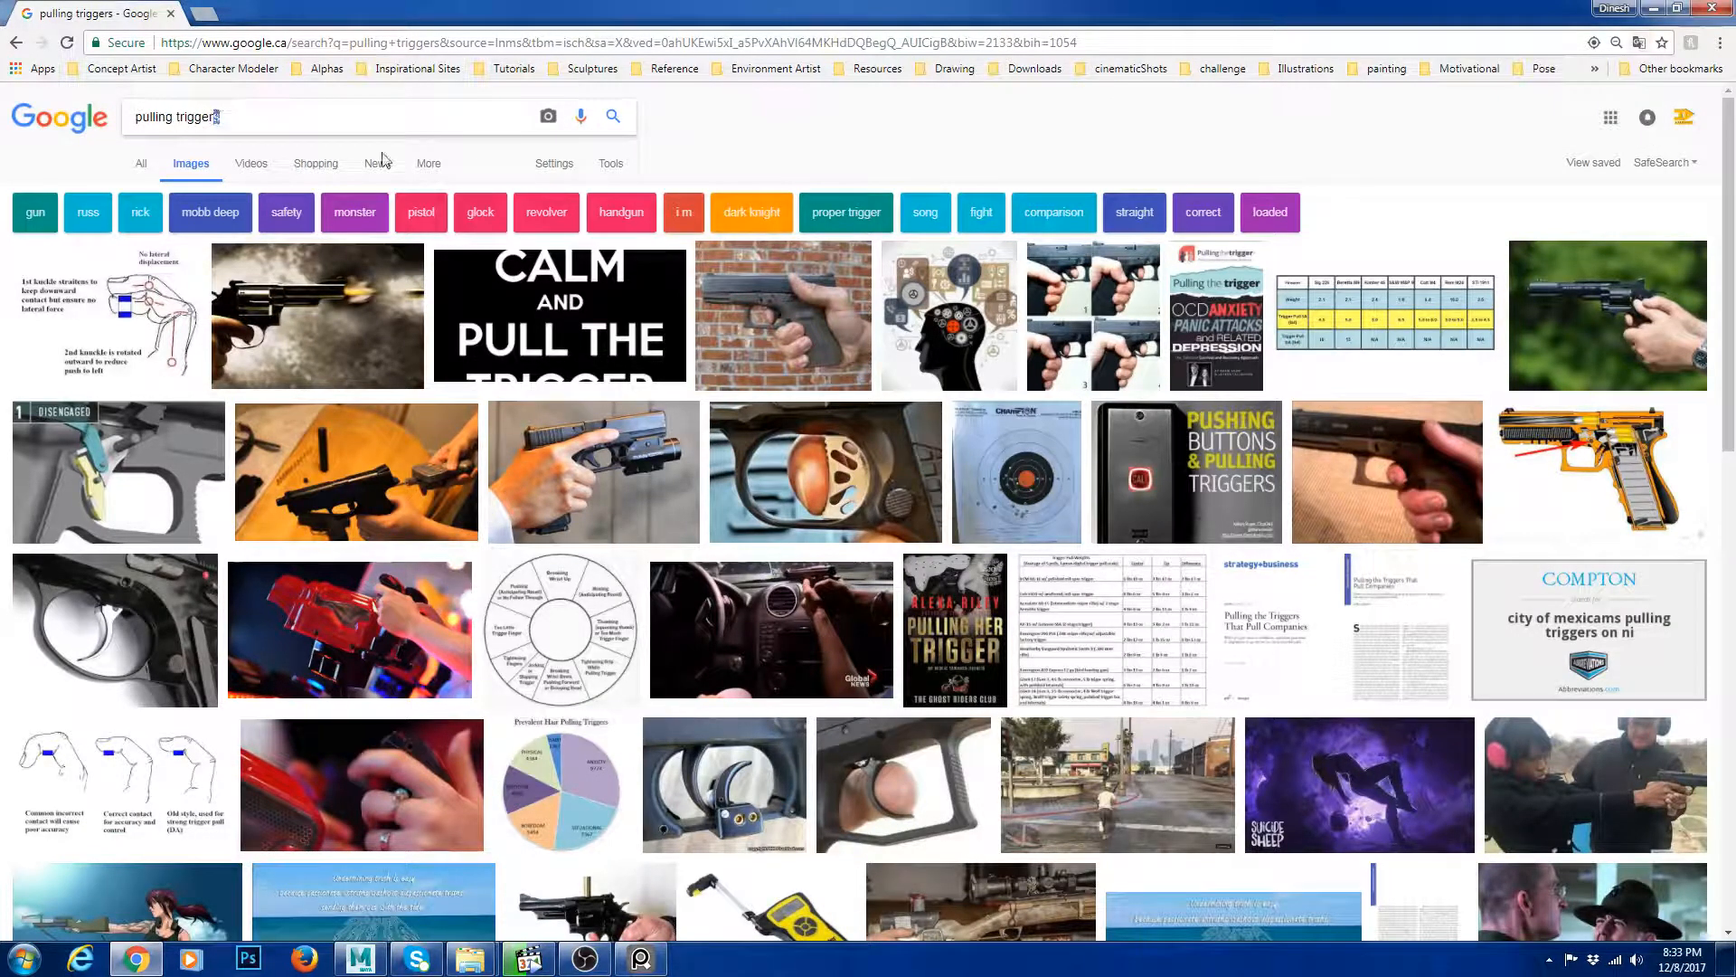
key(Return)
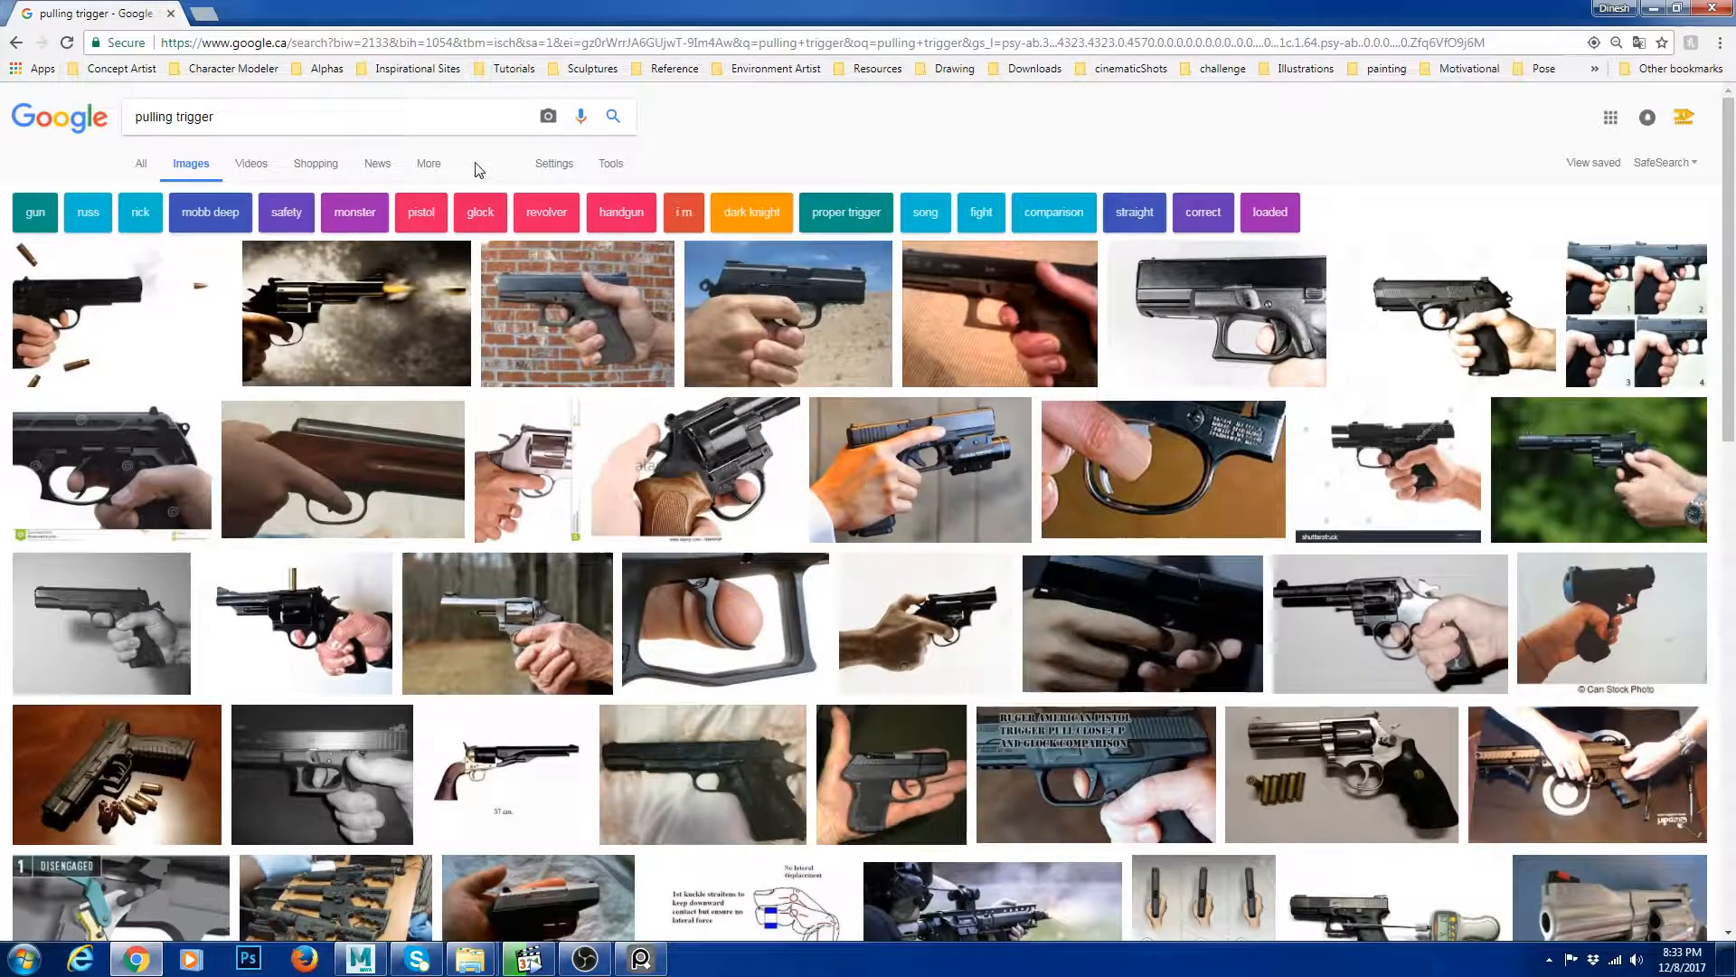
Replace the image search with soda can.
scroll(625, 298, down, 8)
scroll(672, 403, up, 8)
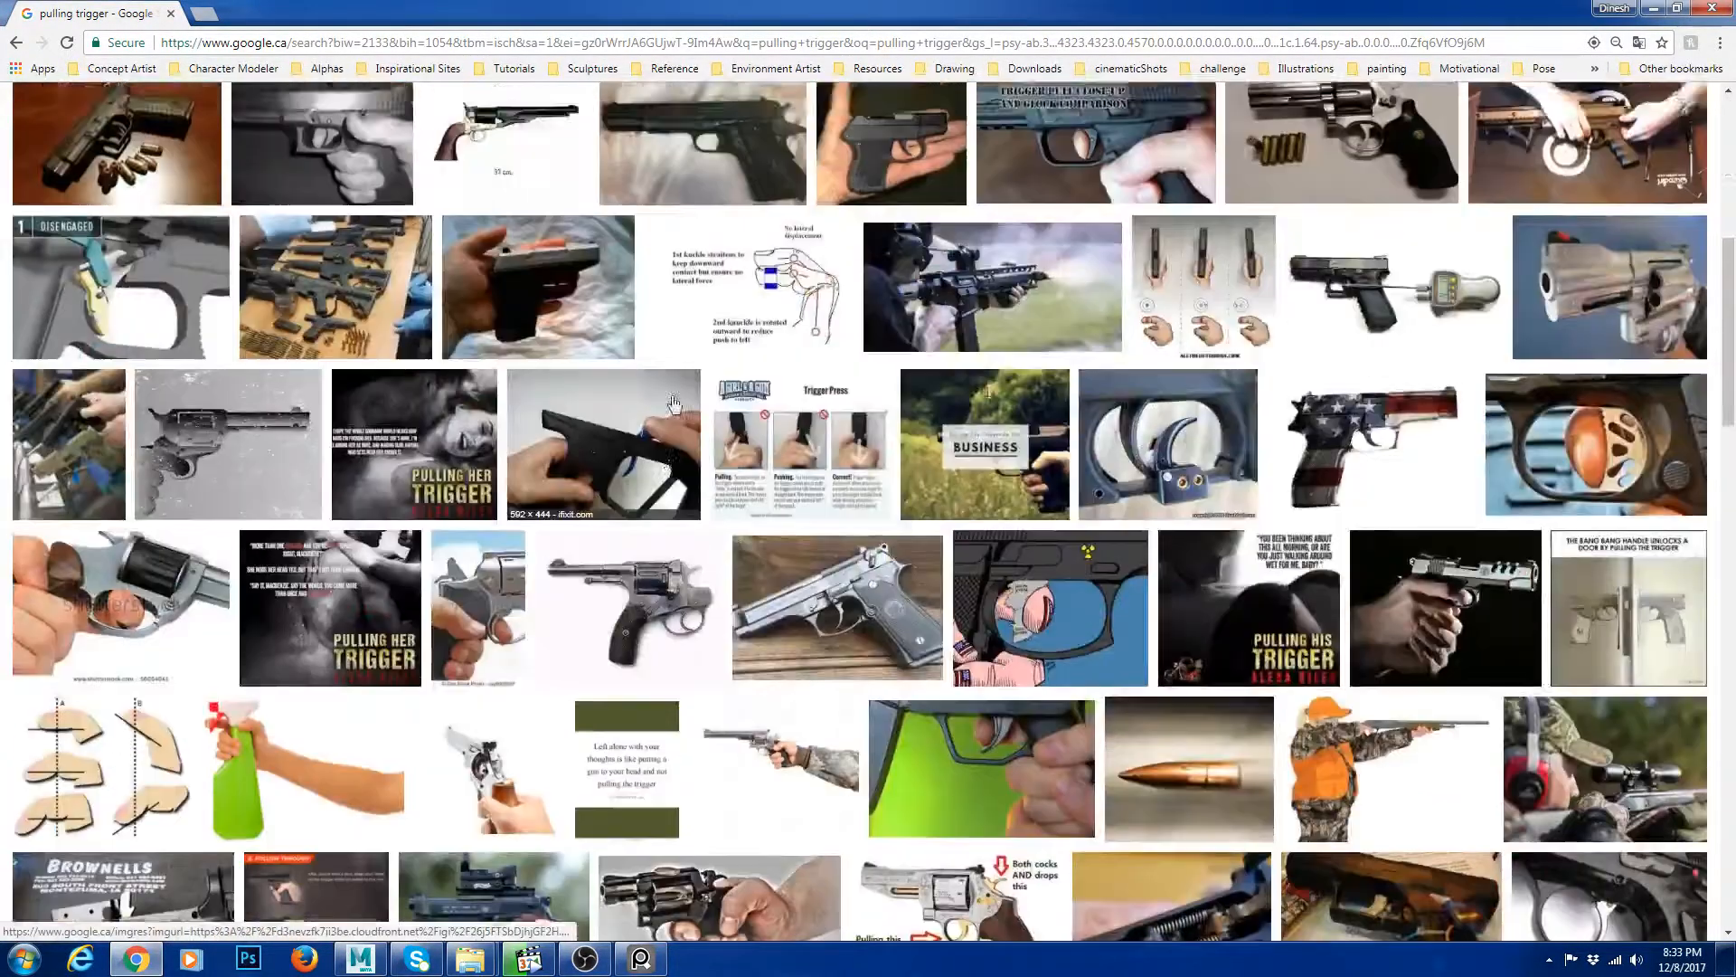
drag(262, 118, 127, 118)
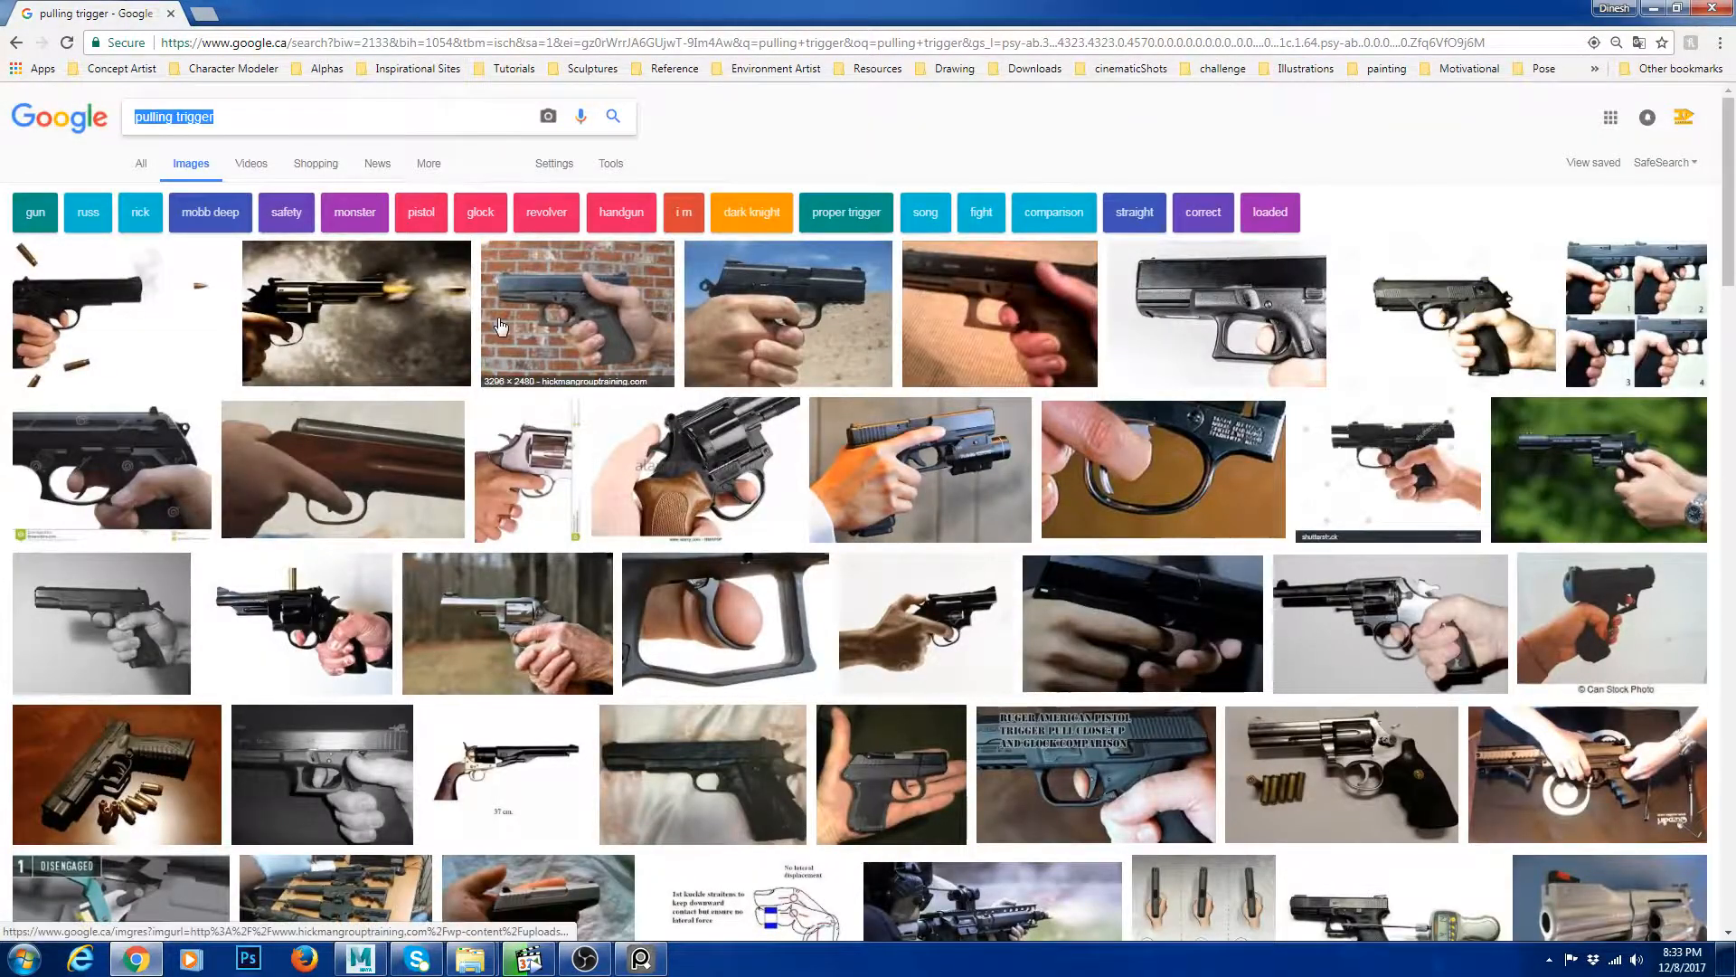
text(soda can)
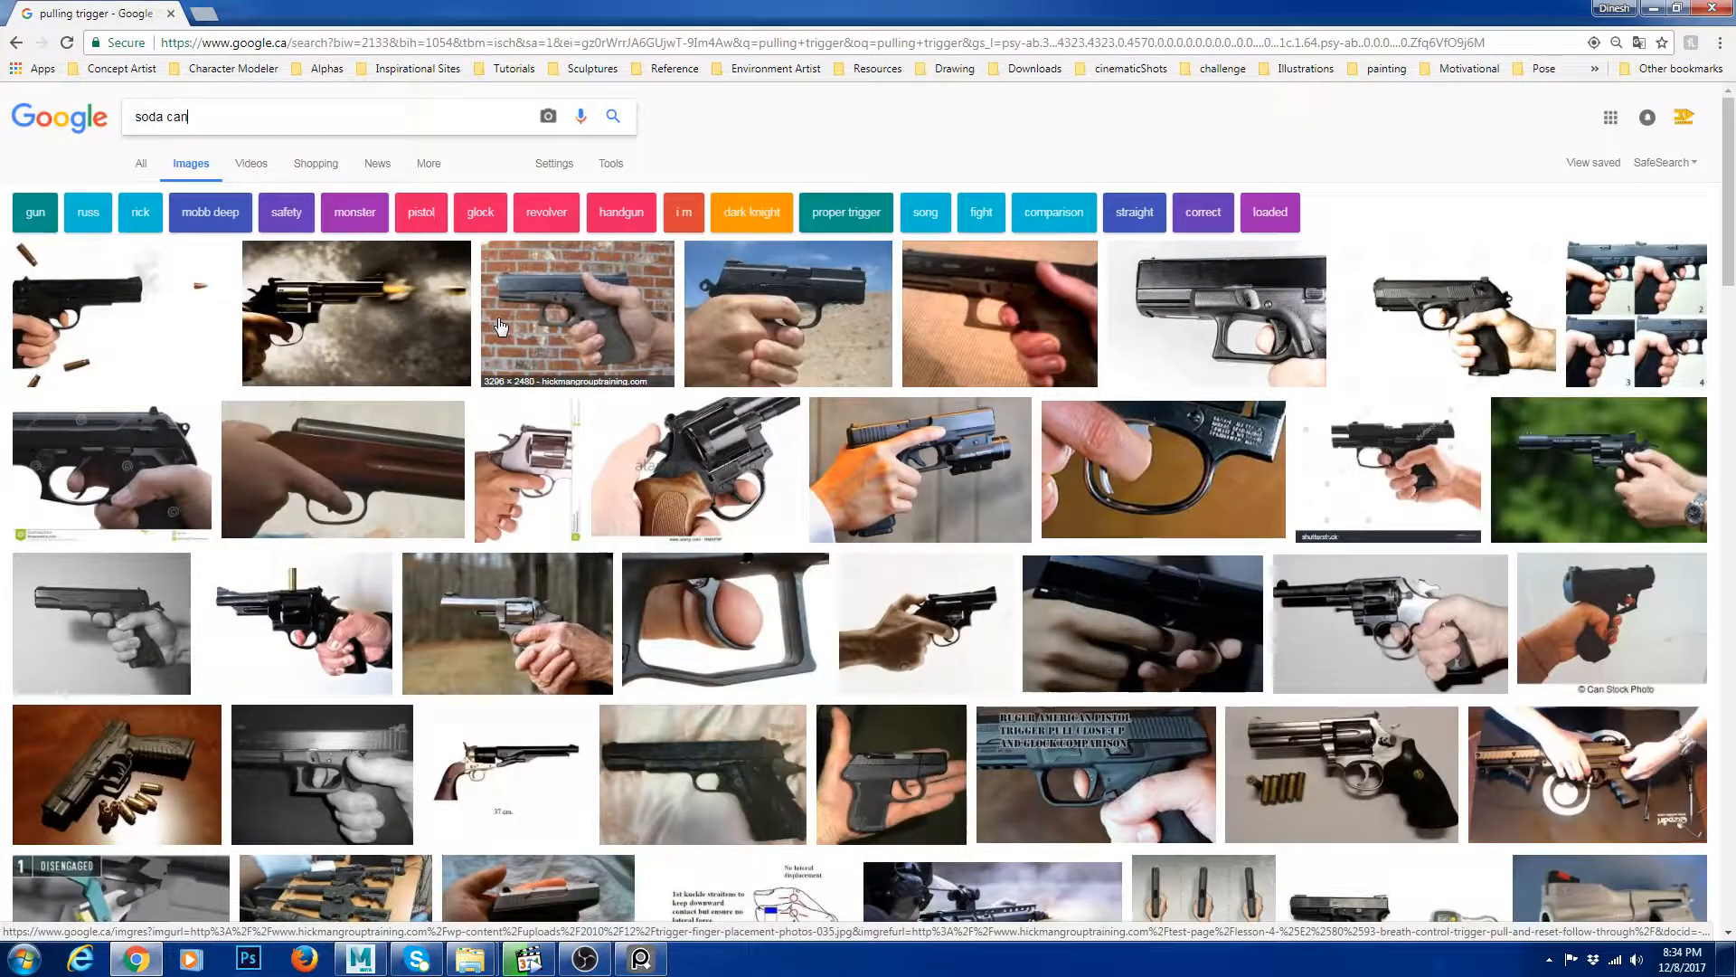
key(Return)
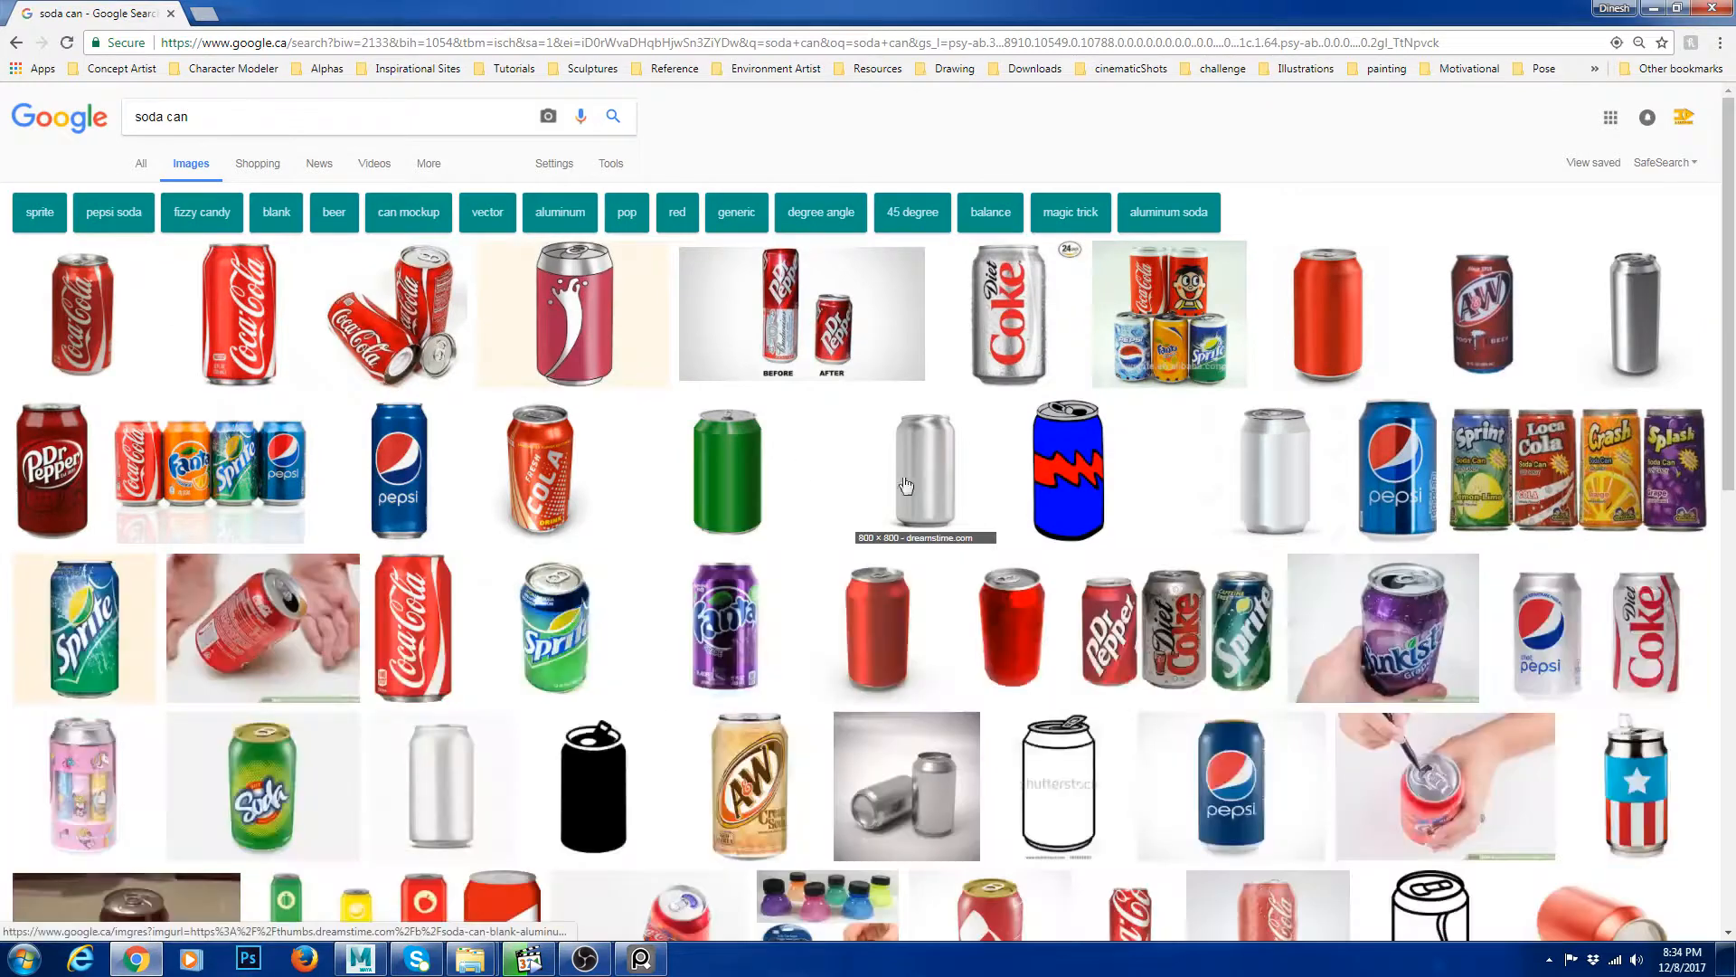
Browse the soda can results and open a full-size close-up of a can's top.
click(555, 626)
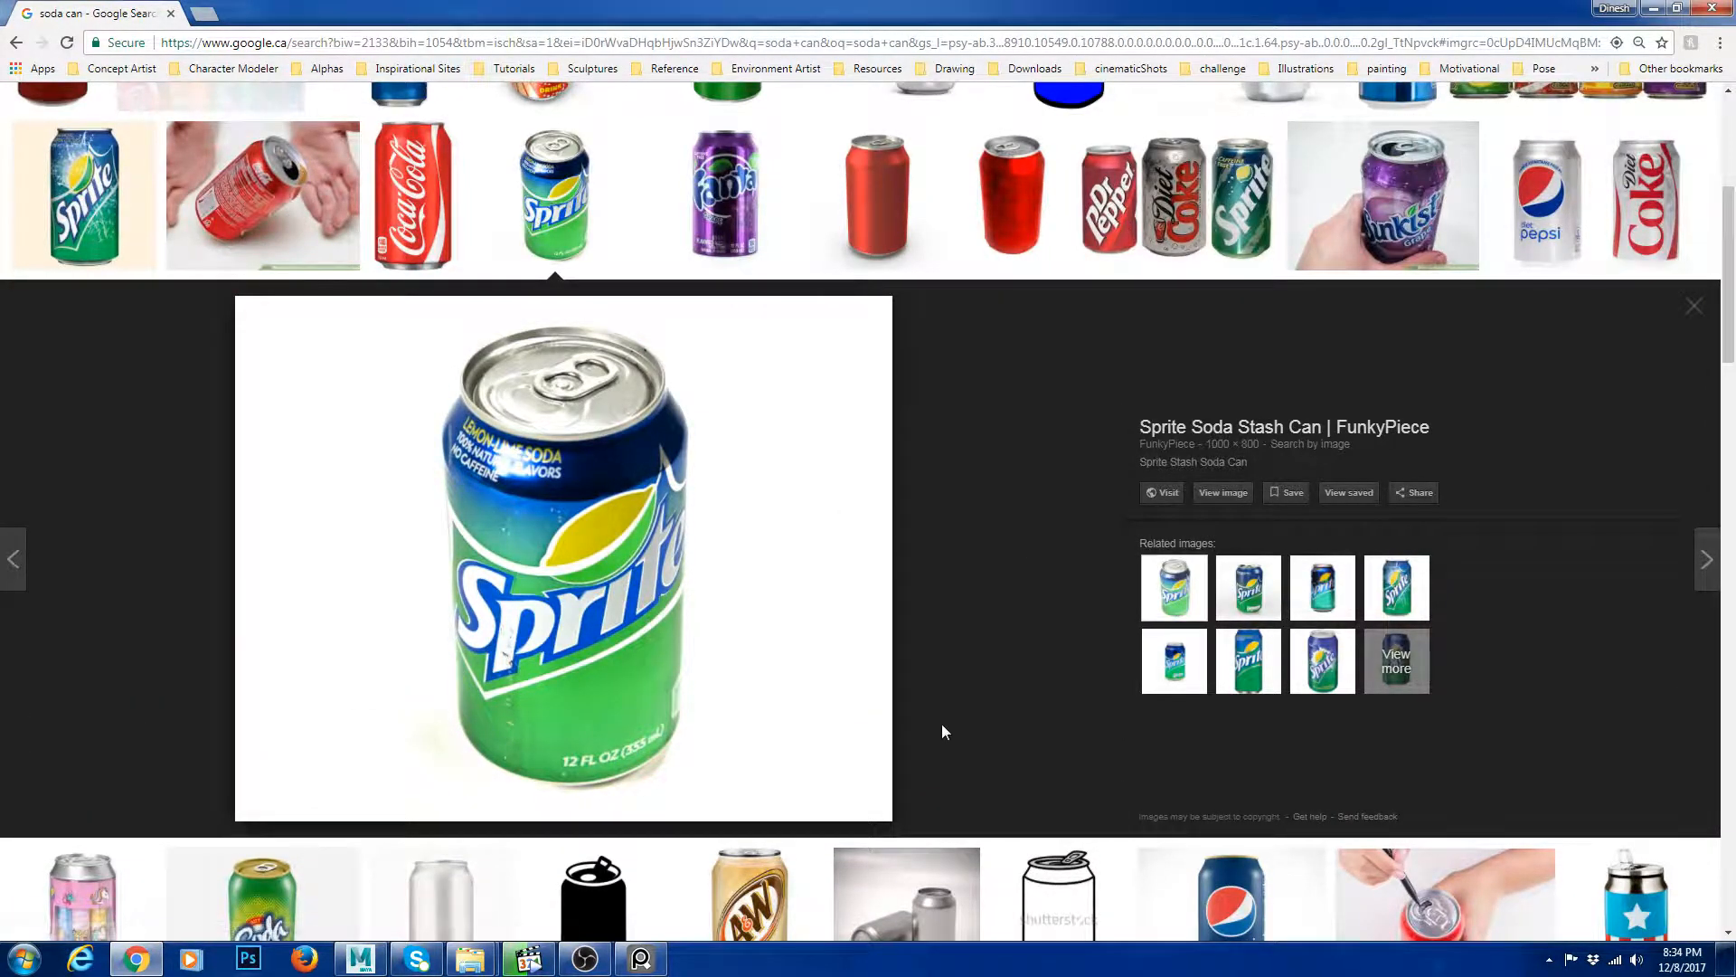
click(601, 880)
scroll(859, 570, down, 3)
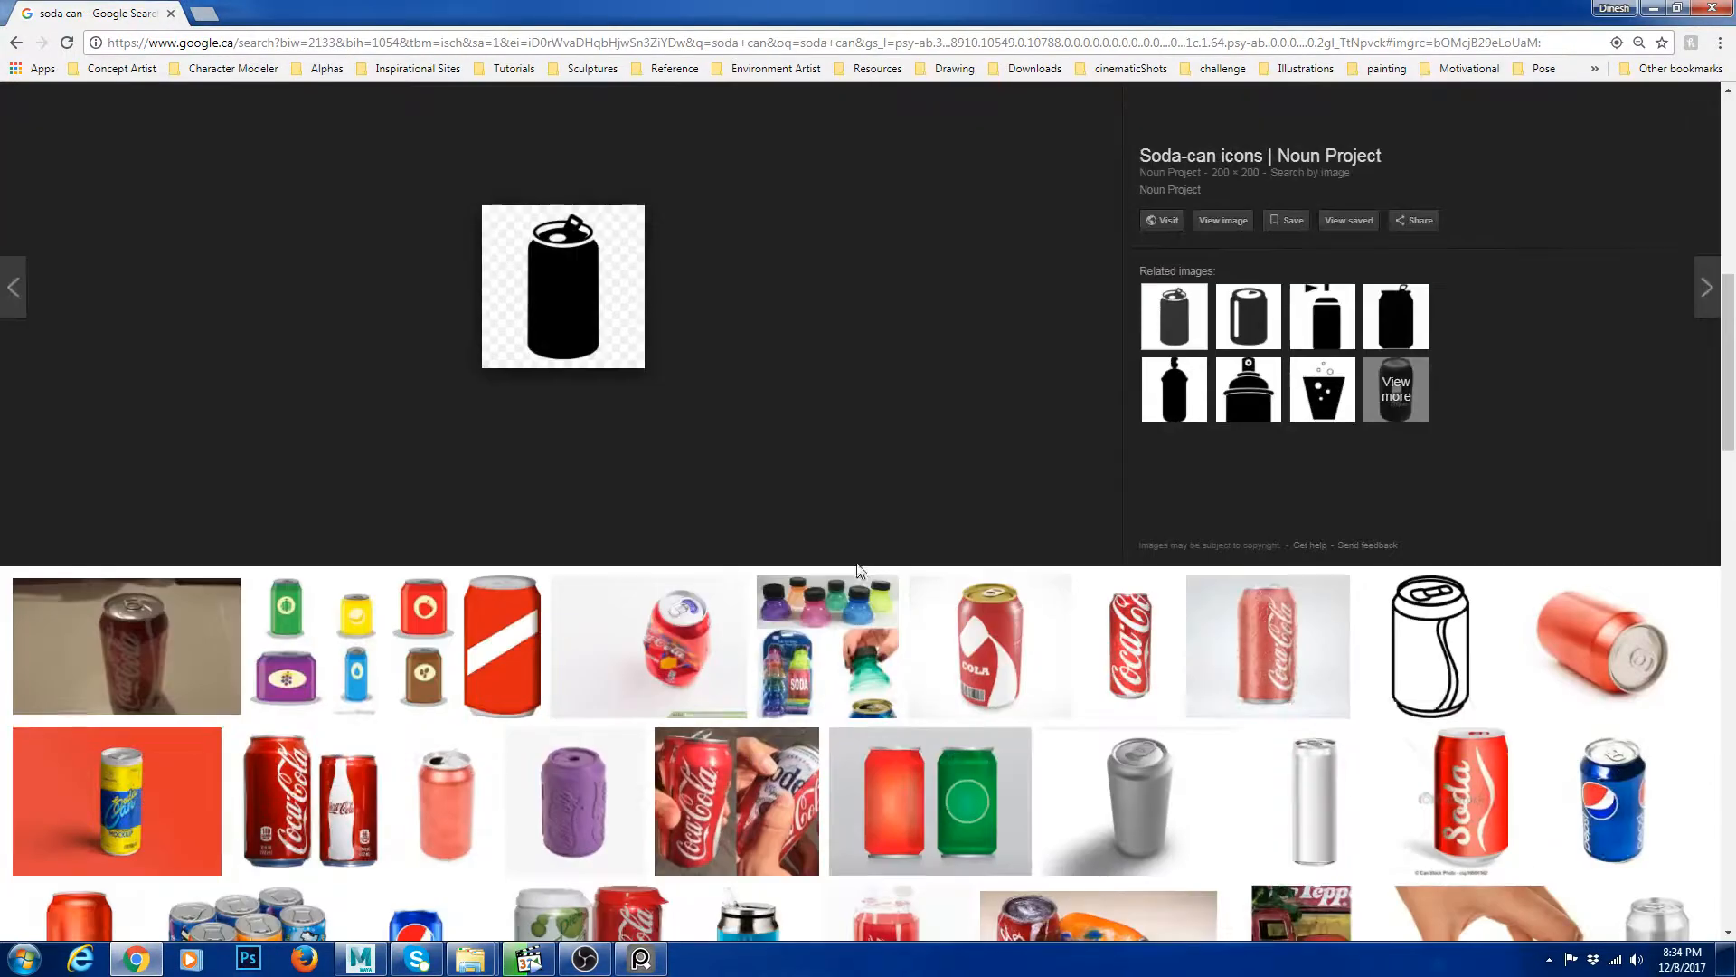
click(1011, 628)
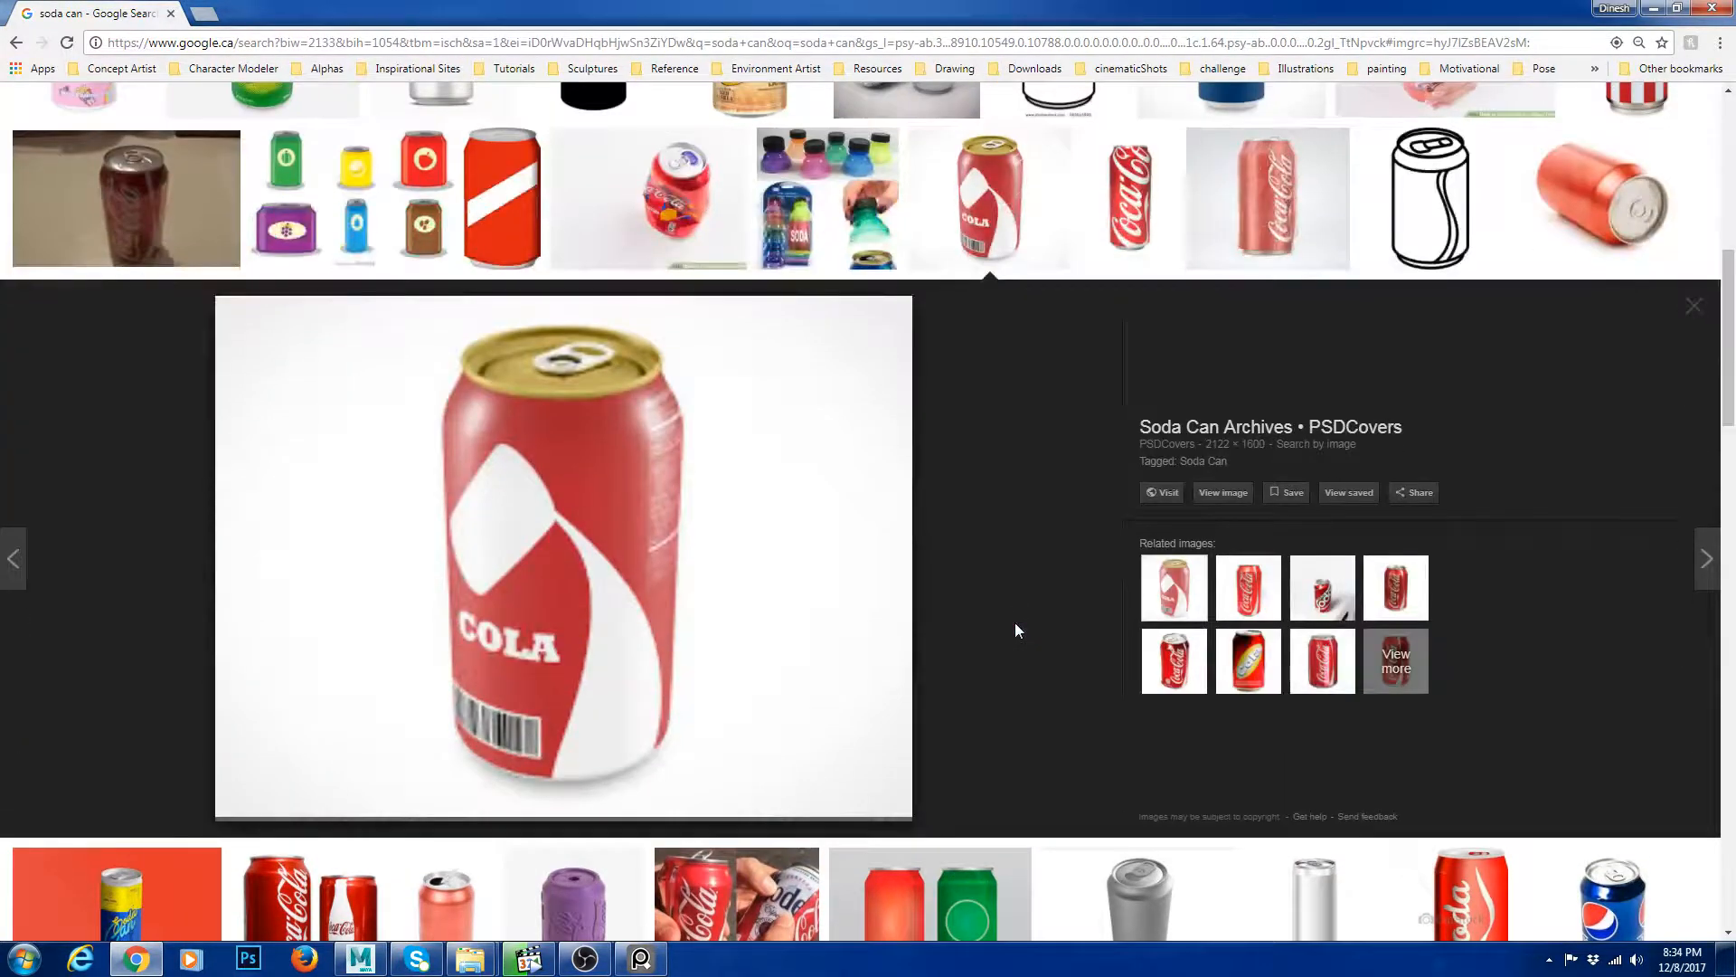
scroll(848, 503, up, 2)
scroll(848, 504, up, 2)
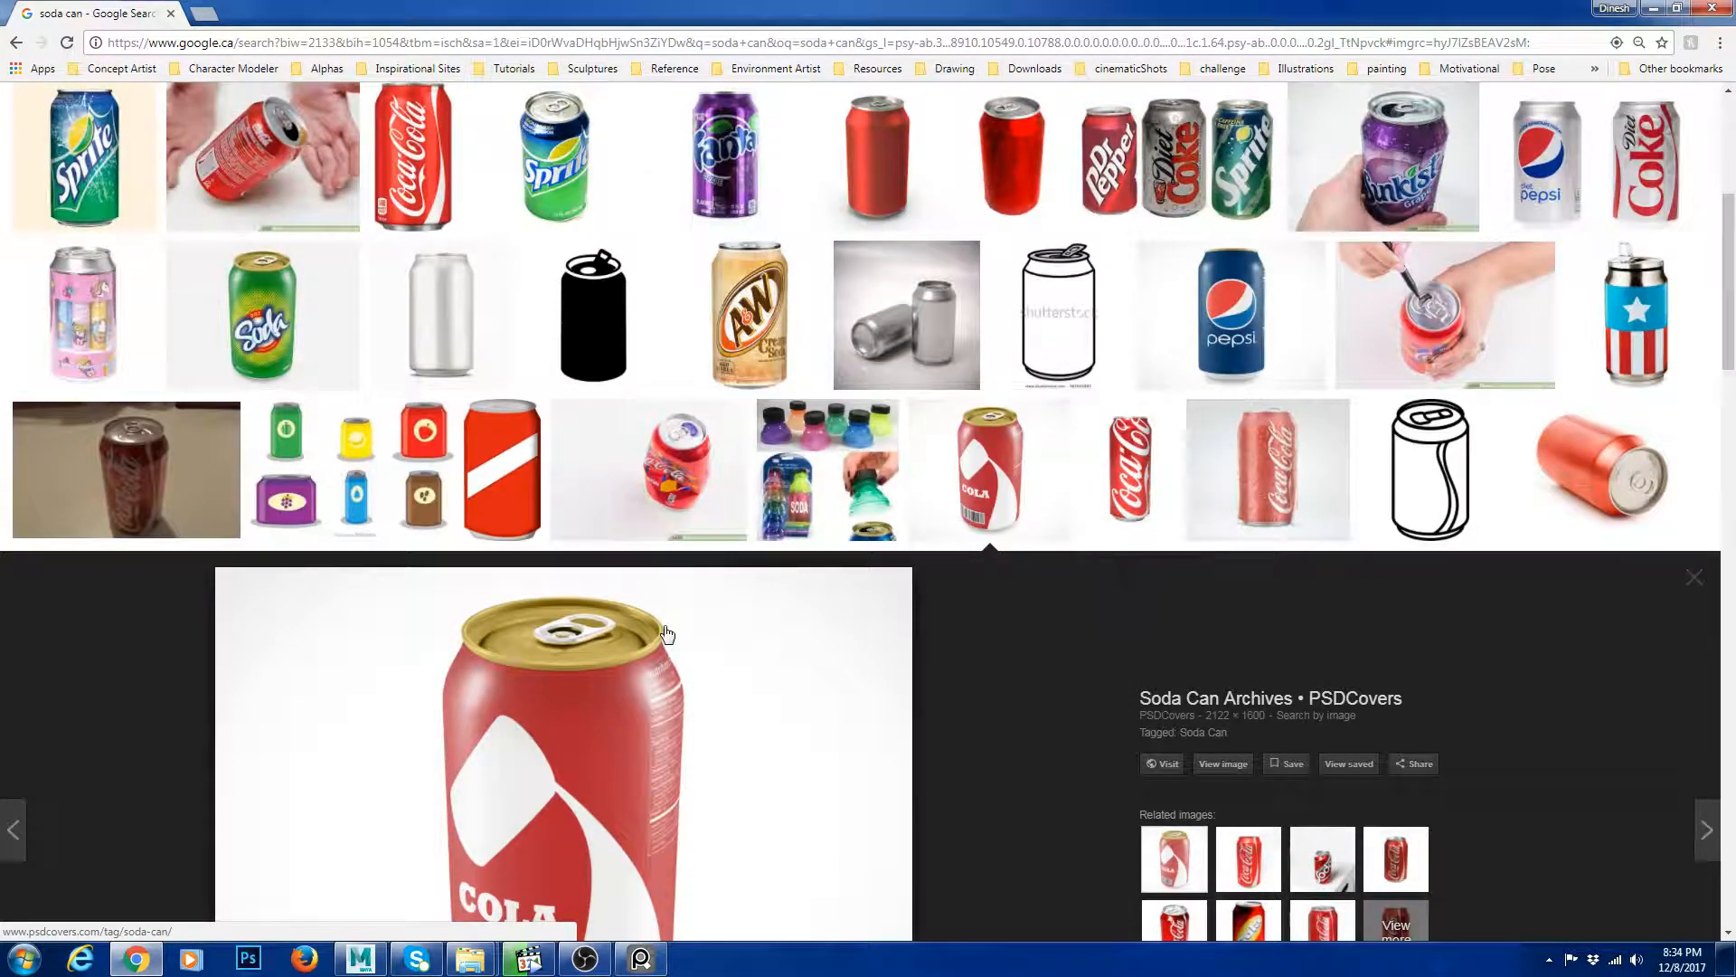
click(50, 499)
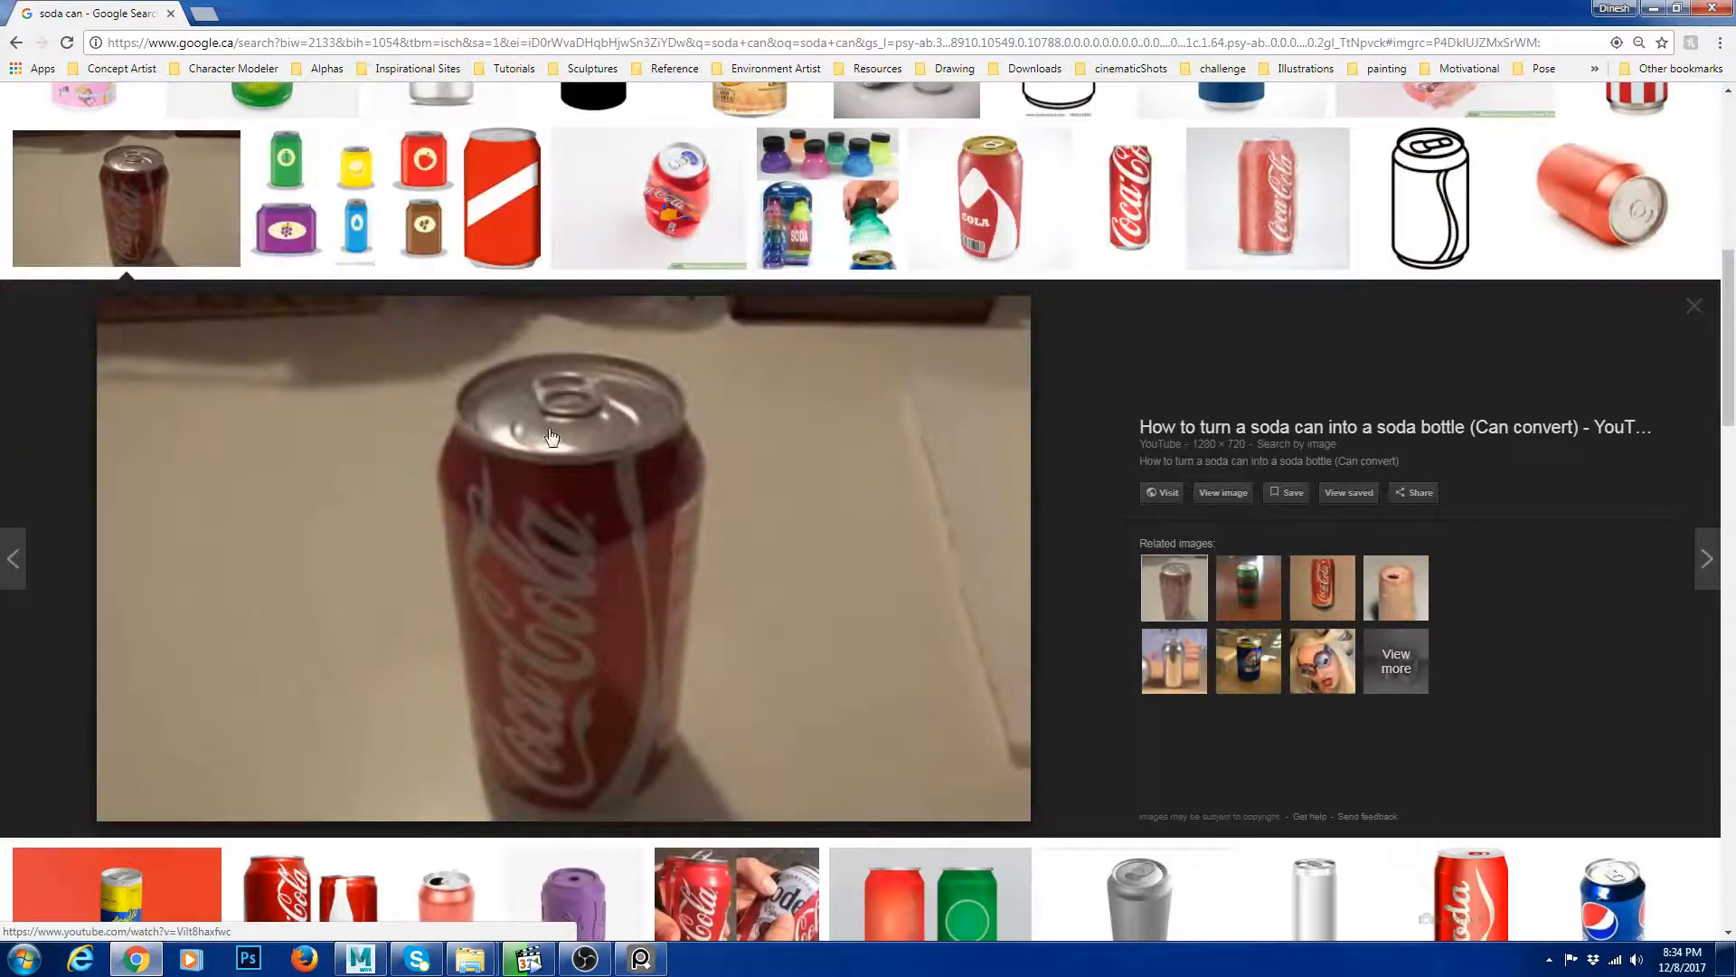
scroll(601, 426, down, 5)
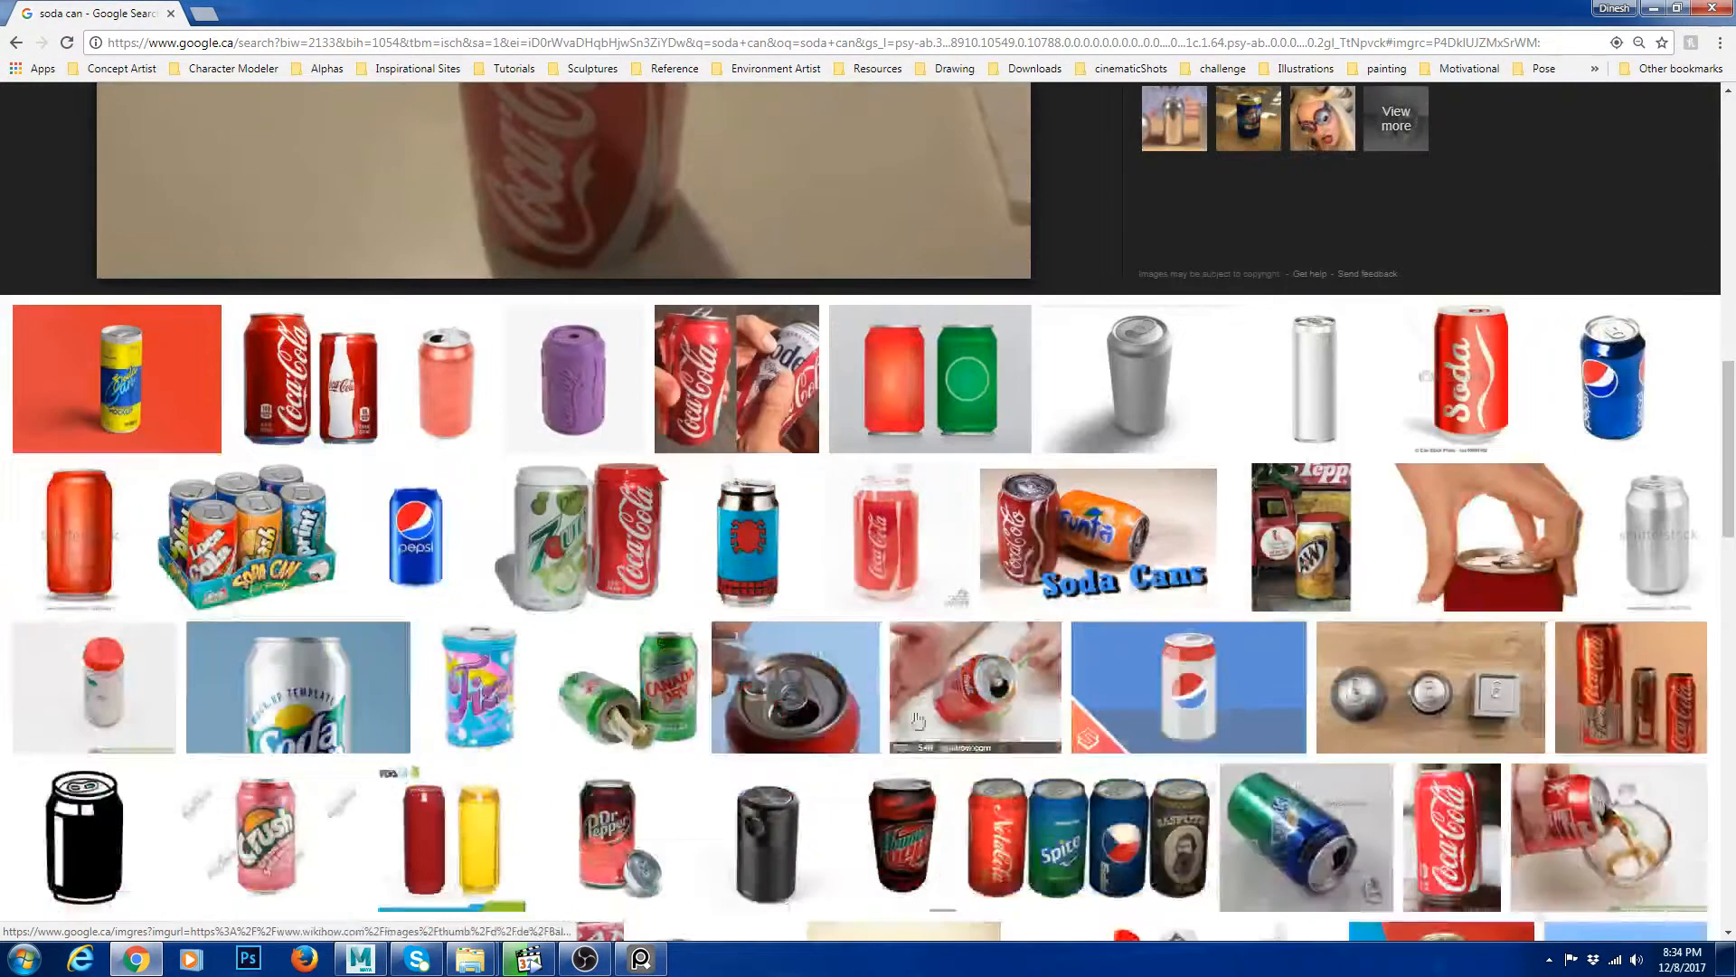
click(870, 719)
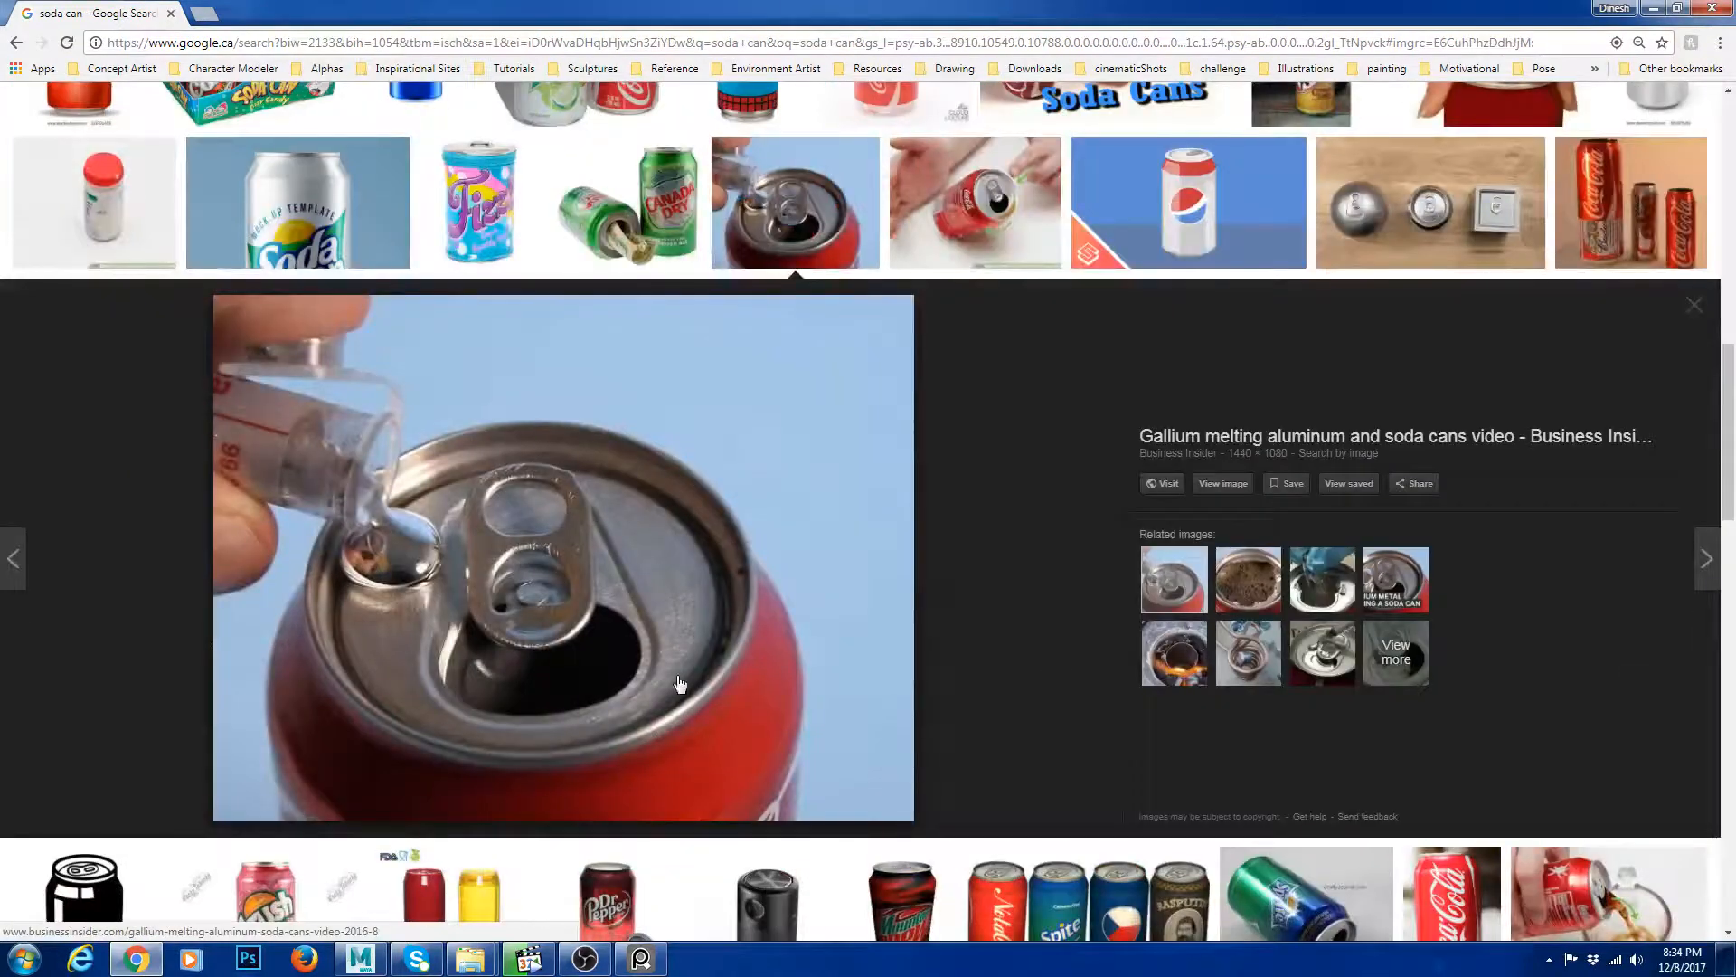
click(1222, 484)
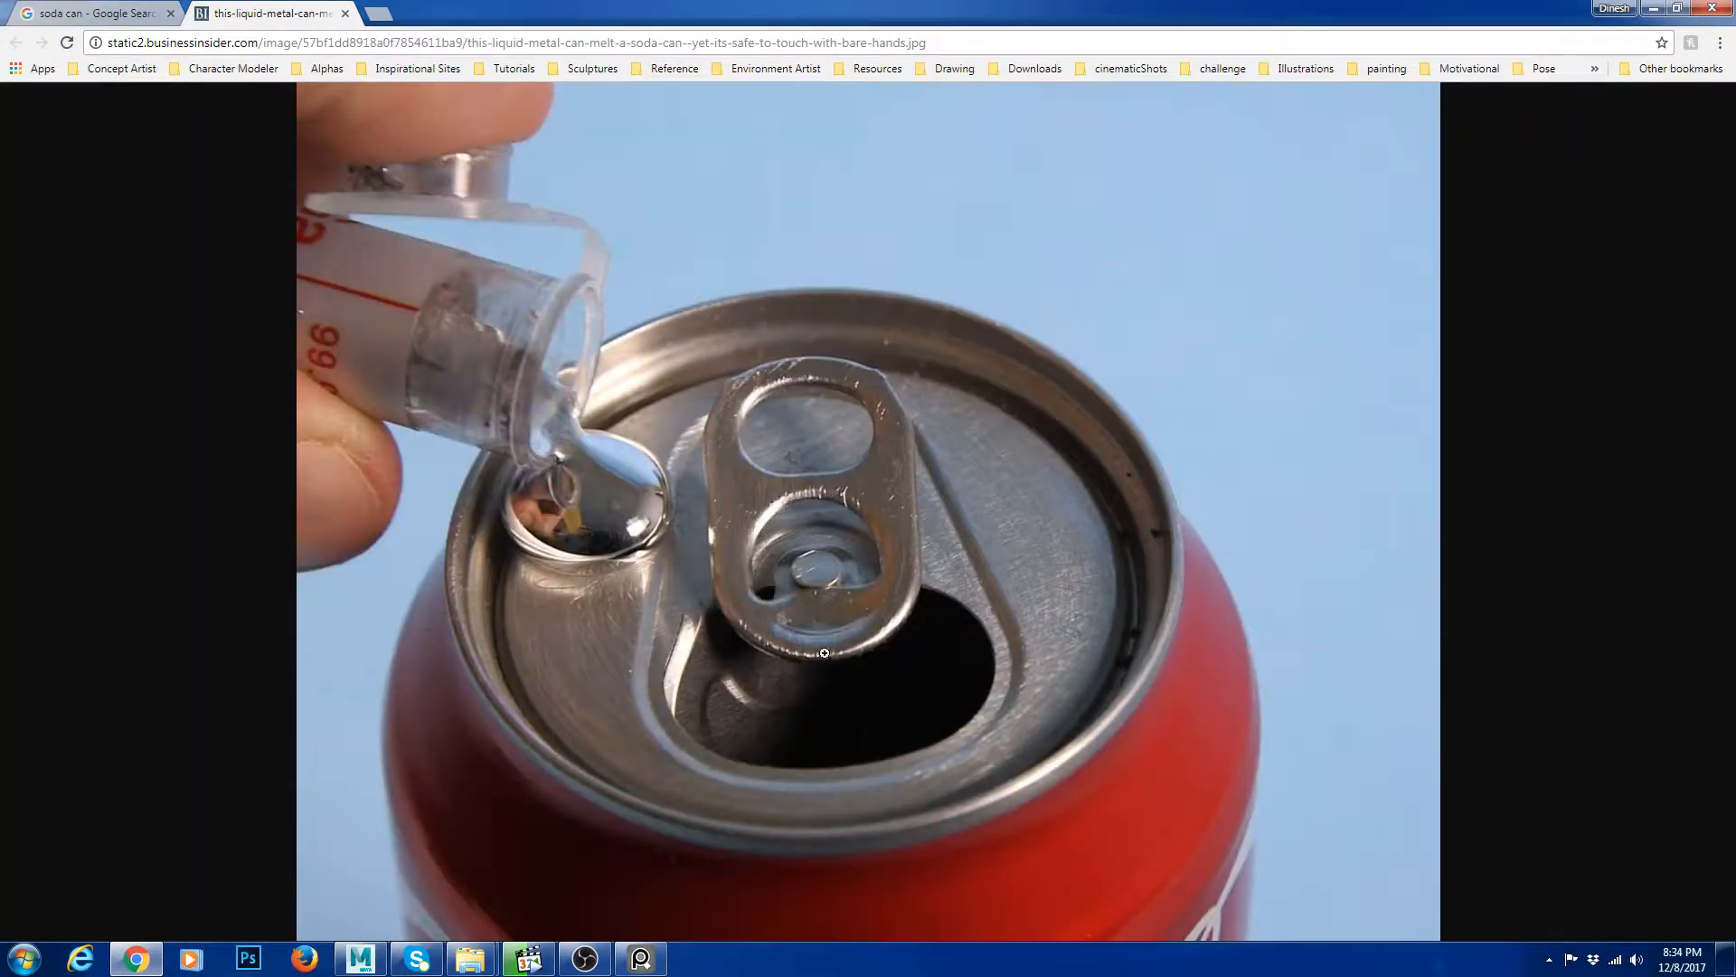
Return to Maya, select the ring's inner edge loop and scale it inward to close the opening at the centre.
drag(1036, 8, 0, 127)
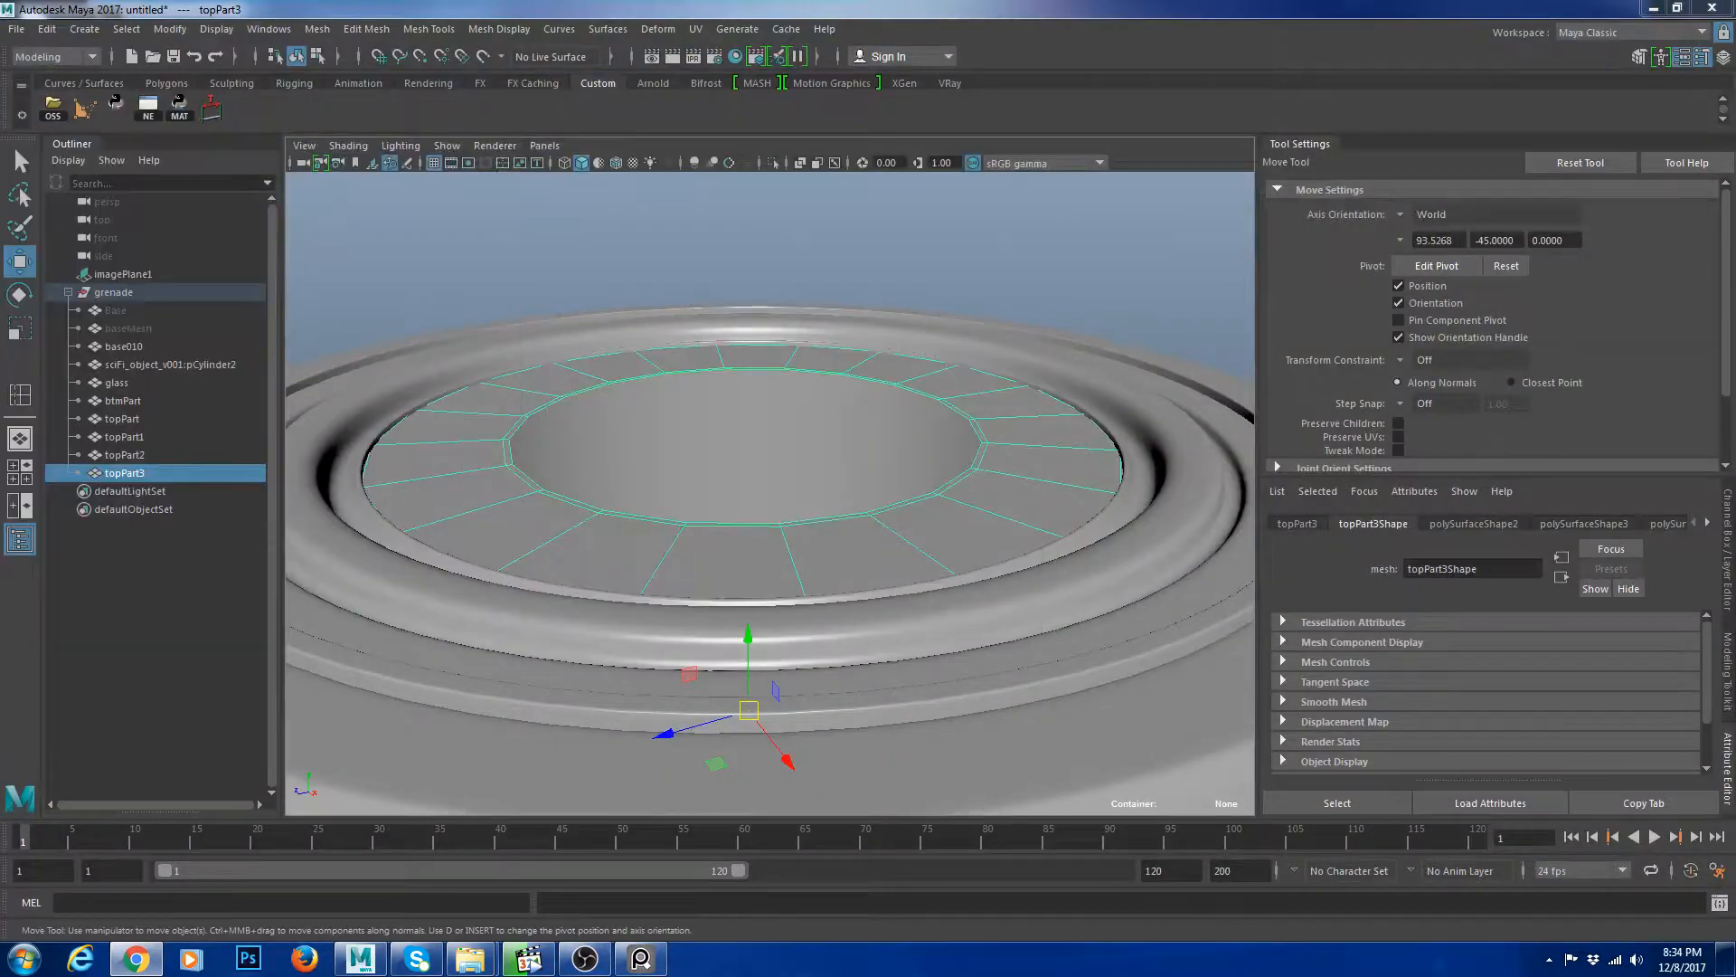
alt+drag(801, 512, 801, 633)
scroll(946, 535, down, 3)
alt+drag(917, 549, 796, 553)
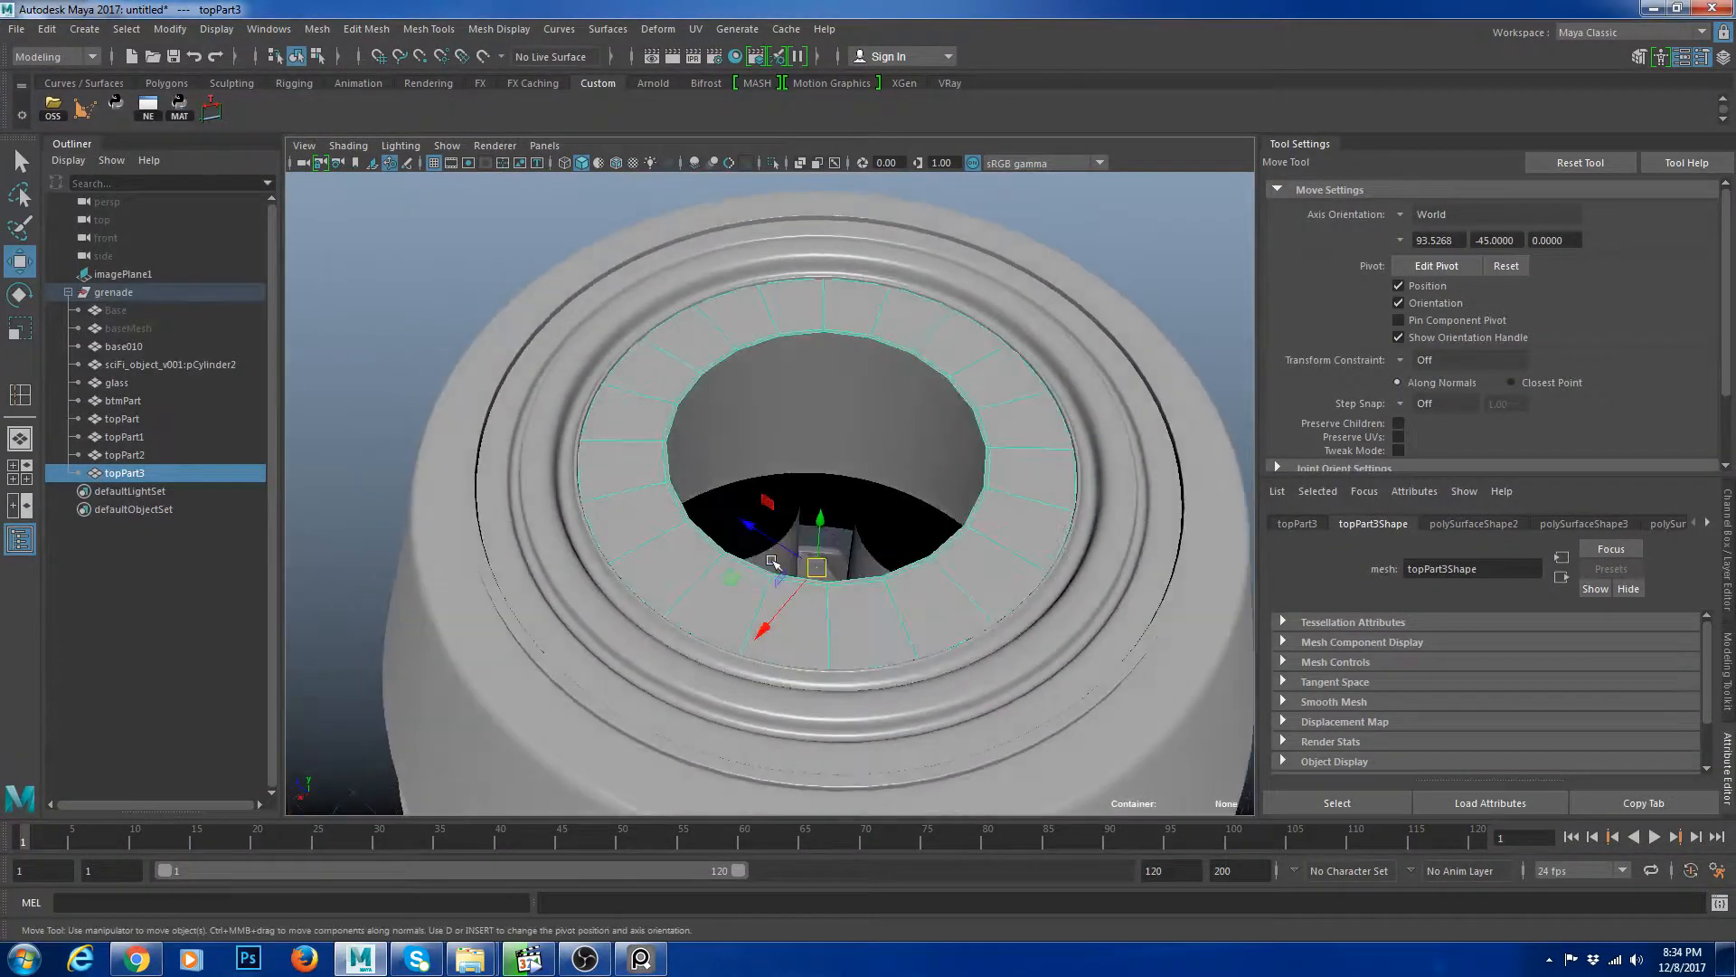
scroll(1151, 404, down, 5)
click(1148, 403)
scroll(961, 401, up, 5)
click(958, 400)
scroll(1001, 394, down, 4)
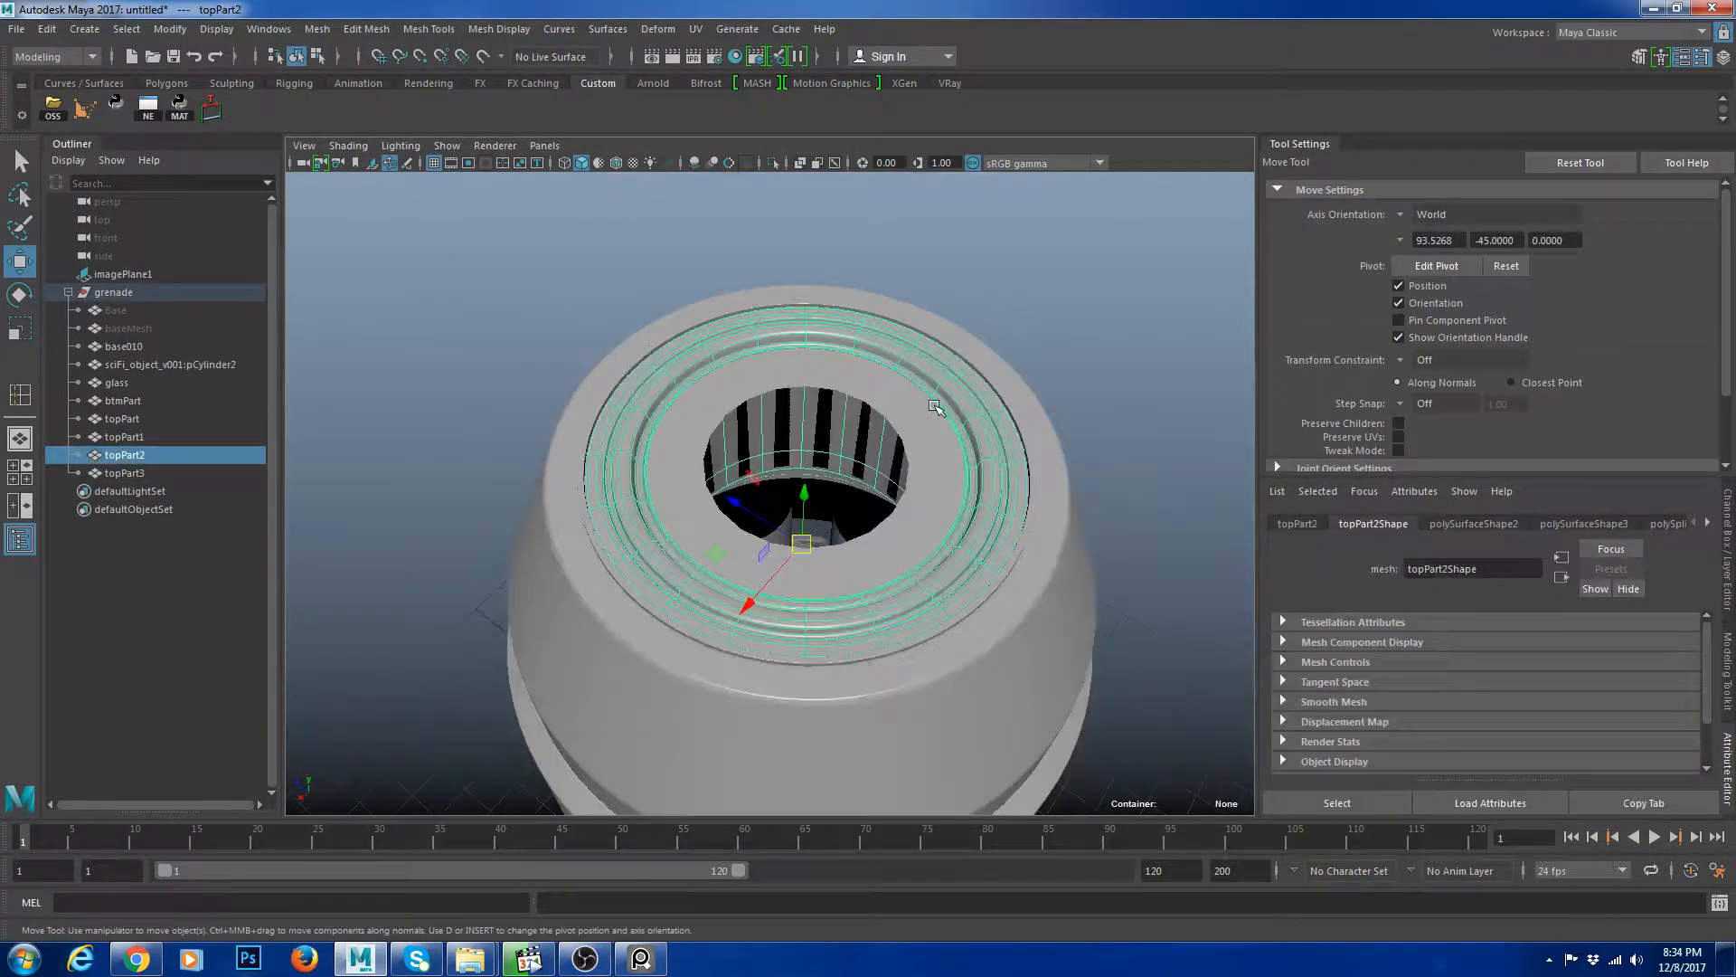
scroll(1031, 416, up, 5)
click(1140, 419)
right_drag(1136, 417, 1122, 374)
double_click(1093, 387)
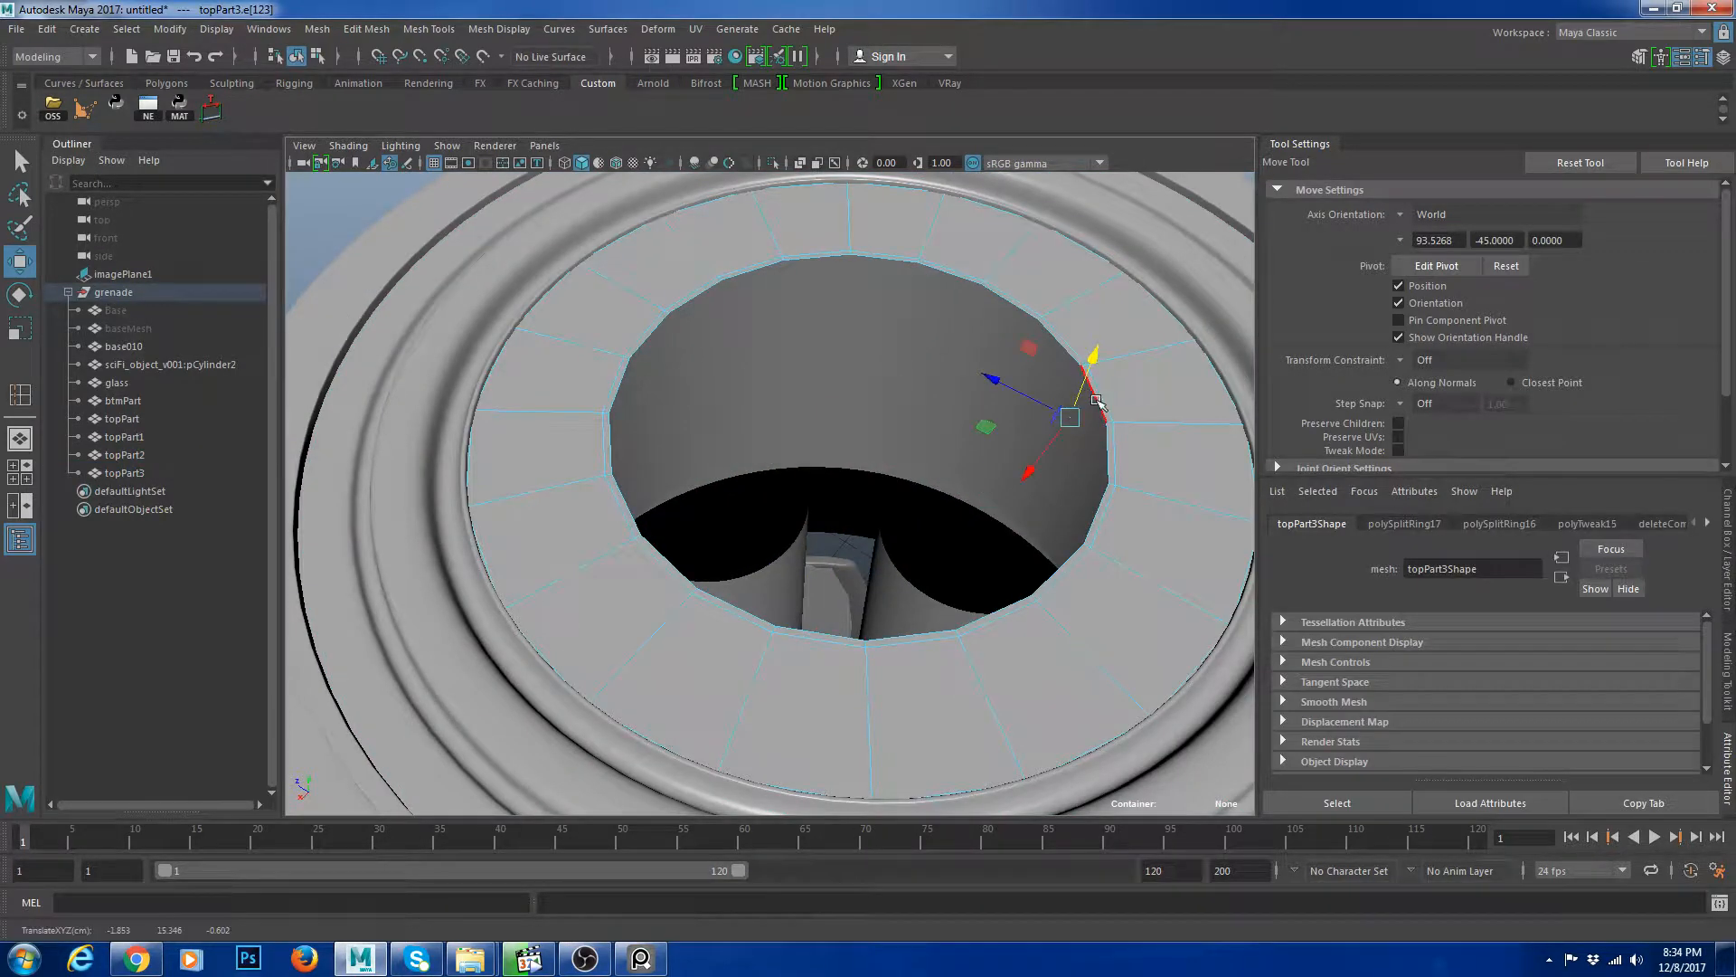
key(r)
drag(857, 419, 837, 423)
shift+right_drag(907, 438, 1038, 327)
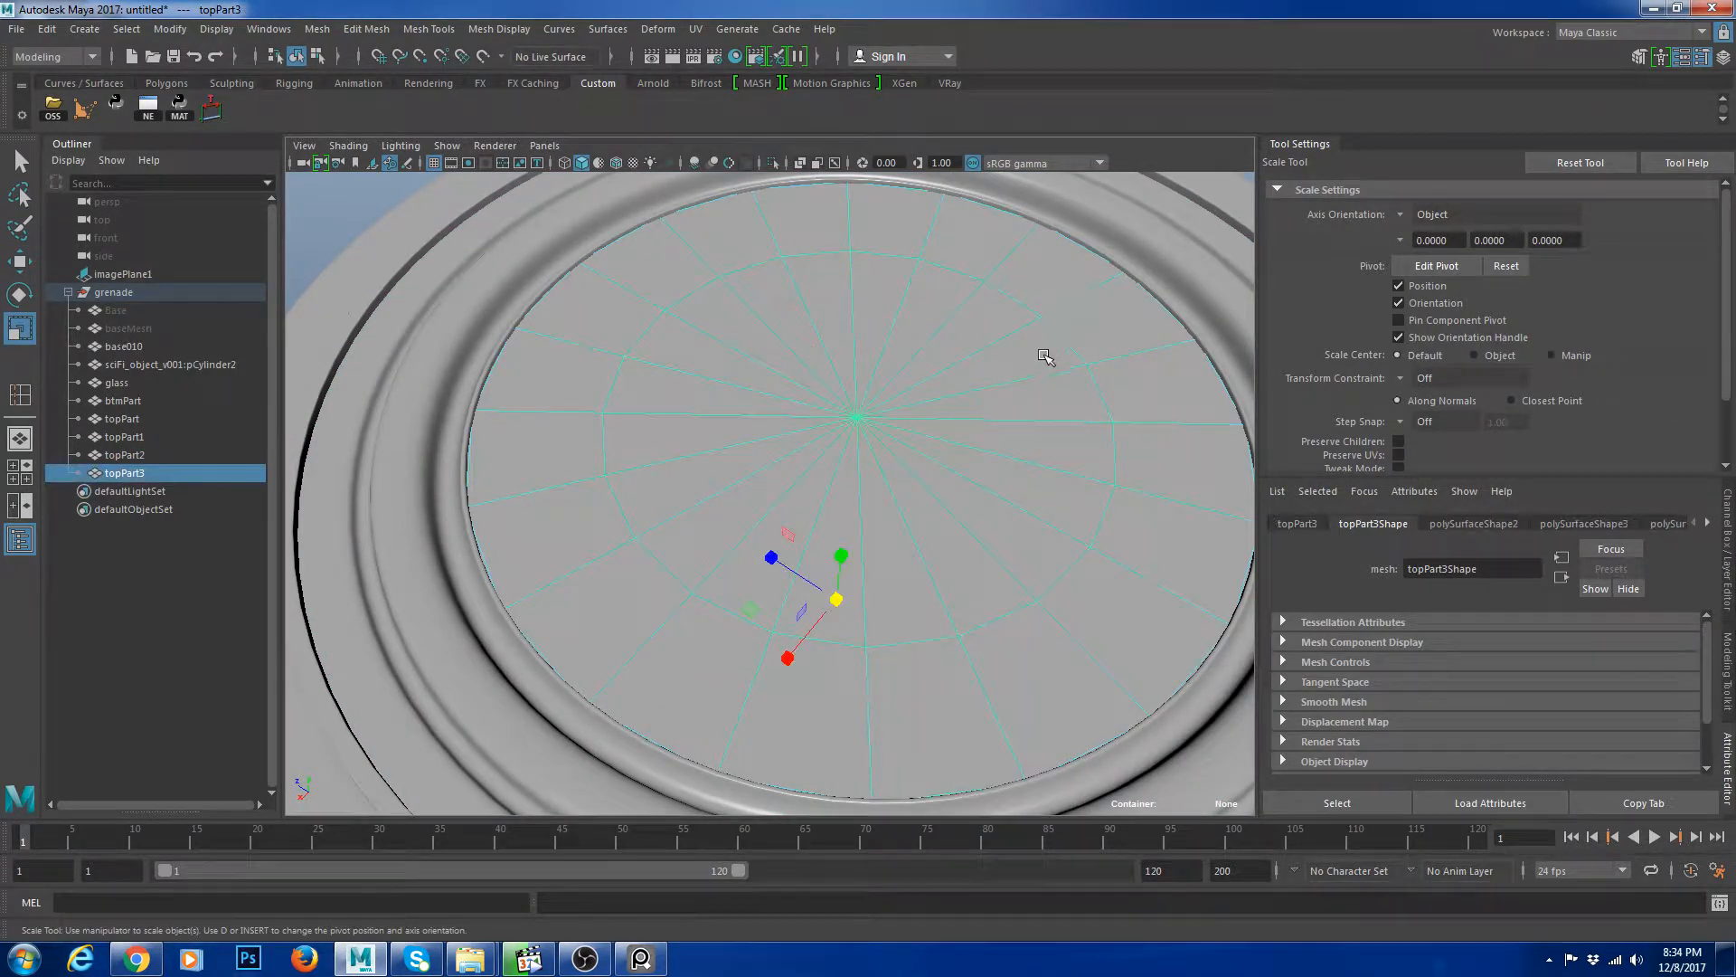
Switch to a front orthographic view and zoom in on the capped ring.
click(25, 472)
key(space)
scroll(795, 529, up, 5)
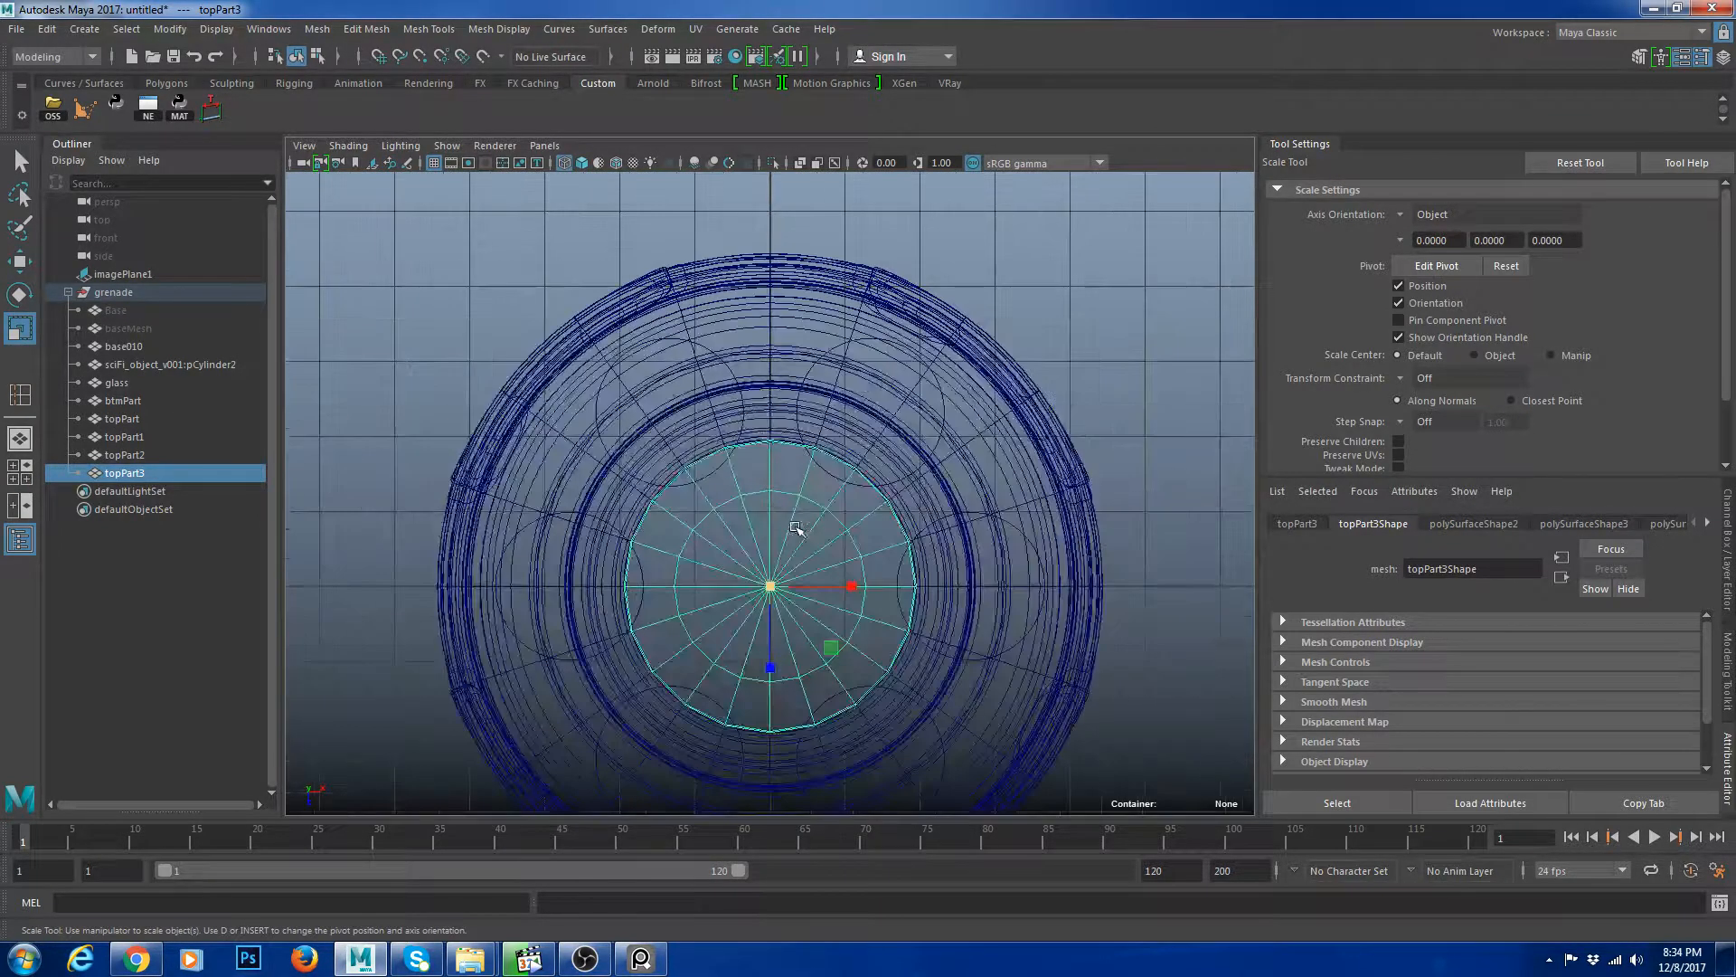
Create a polygon cylinder primitive at the centre of the top view.
key(w)
click(166, 82)
alt+middle_drag(727, 498, 691, 369)
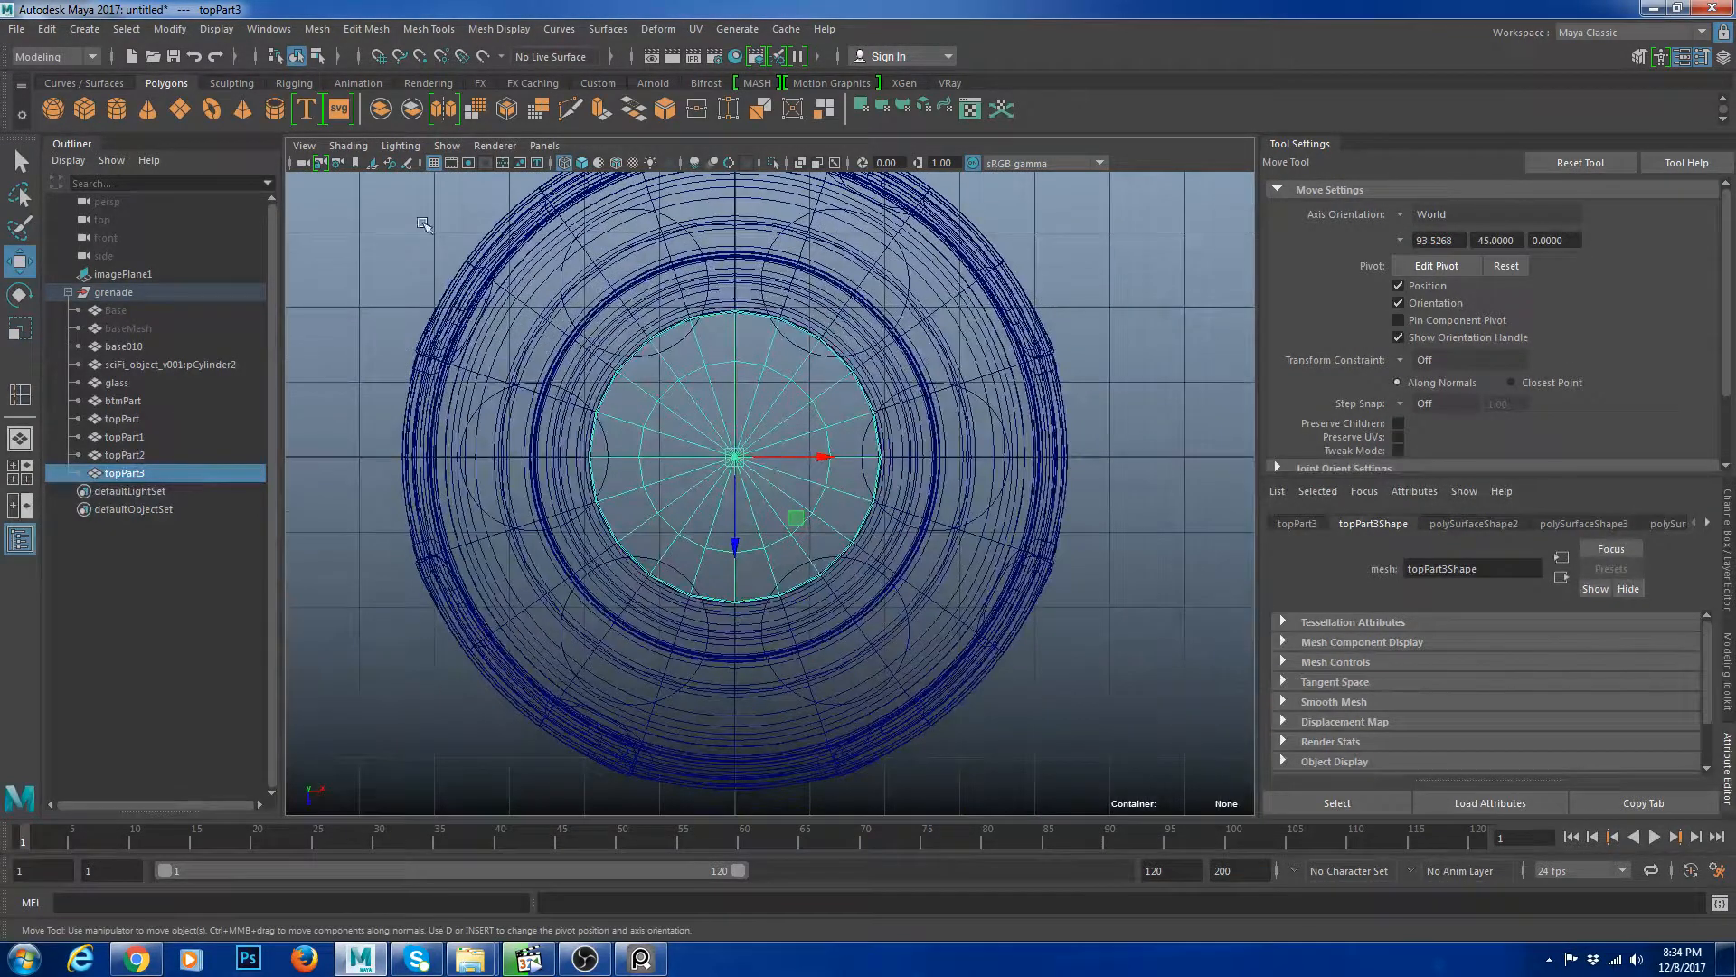
click(116, 109)
key(r)
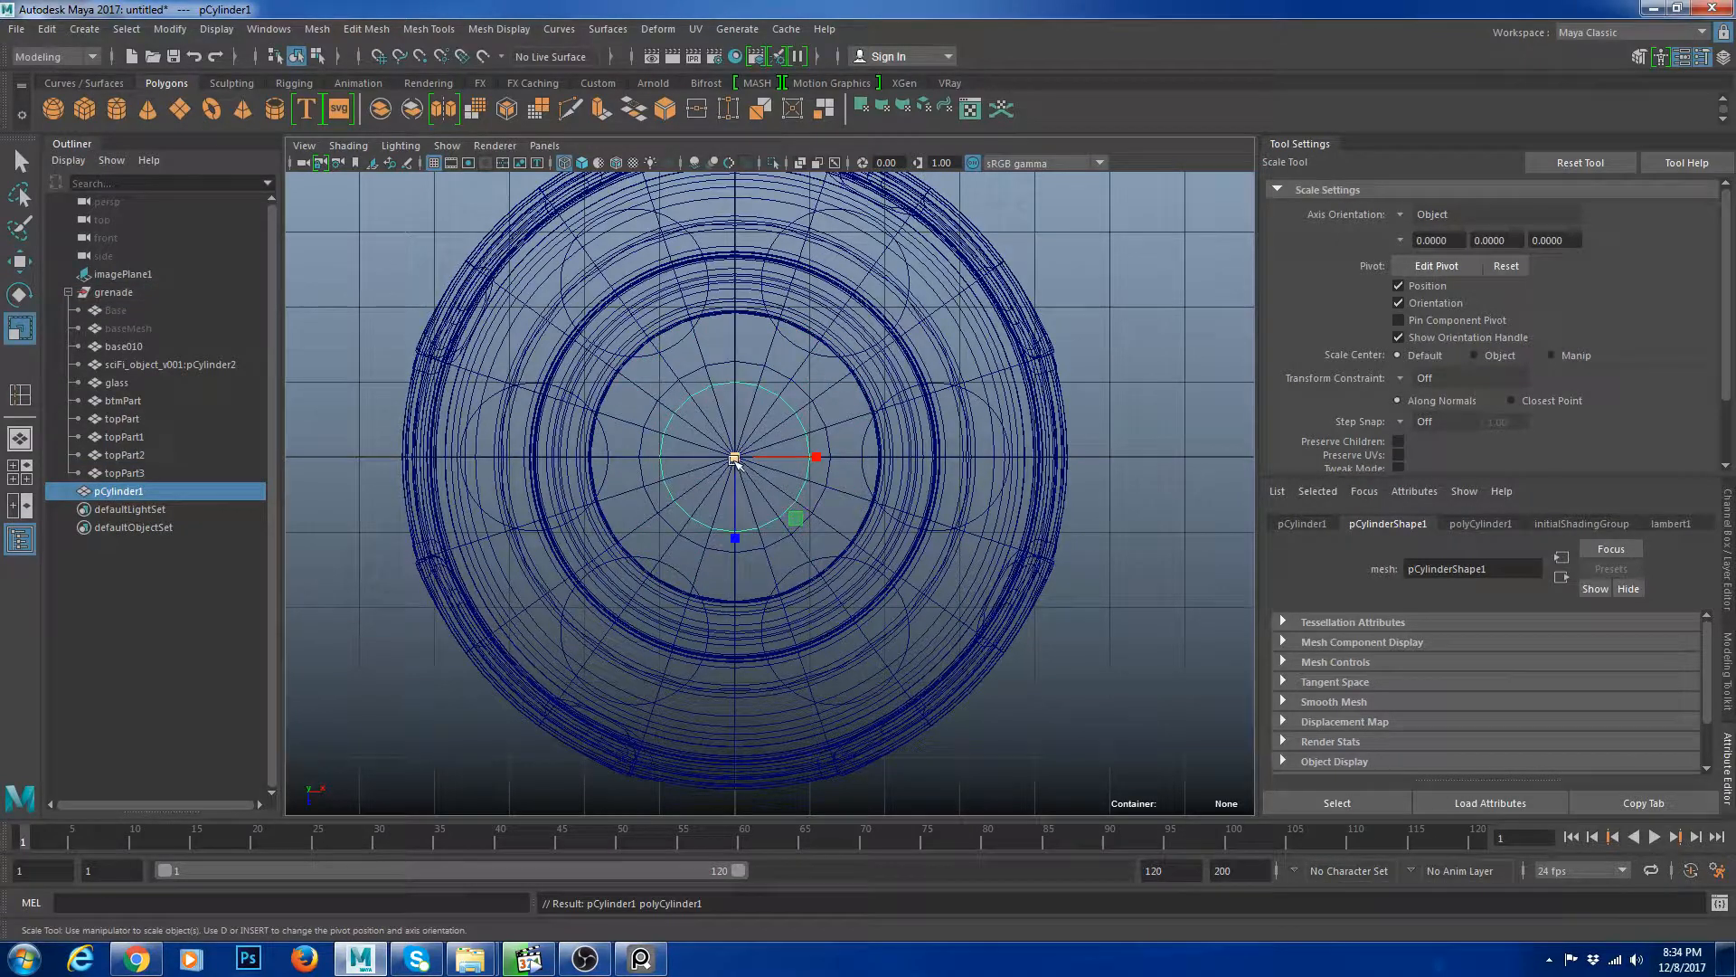
Move the new cylinder upward within the inner ring.
key(w)
key(r)
key(w)
drag(734, 554, 732, 504)
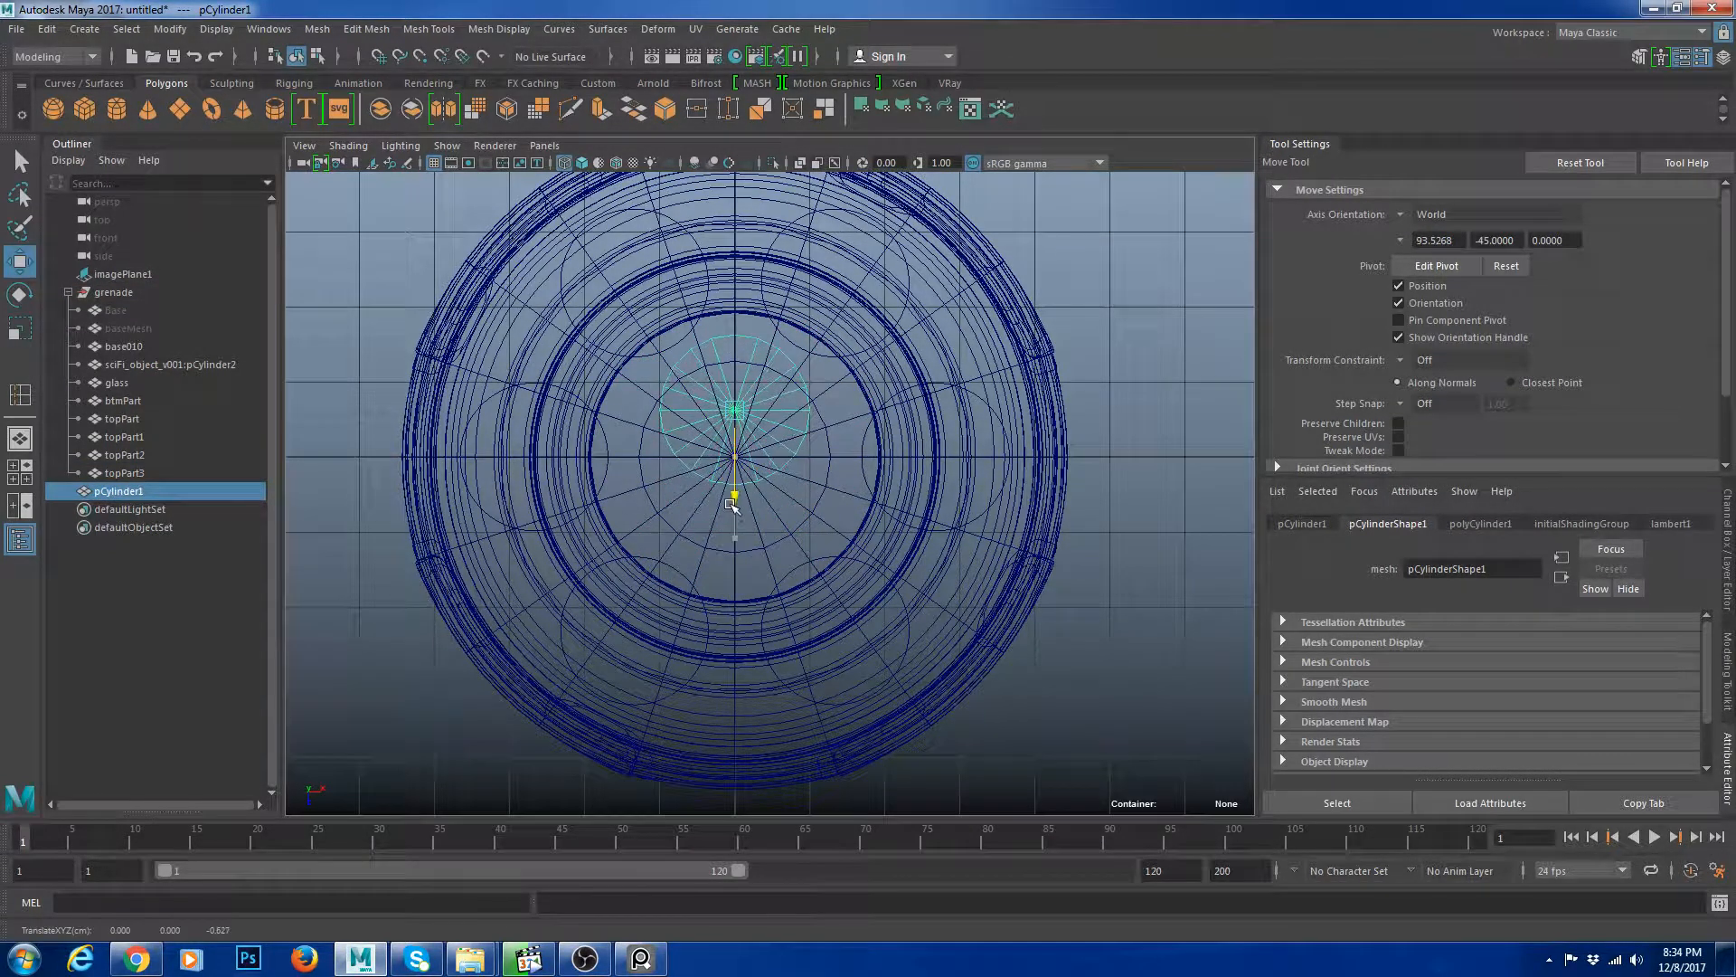
Stretch the cylinder into a slot shape by moving its lower vertices down and narrowing its upper vertices.
right_drag(1122, 342, 1120, 416)
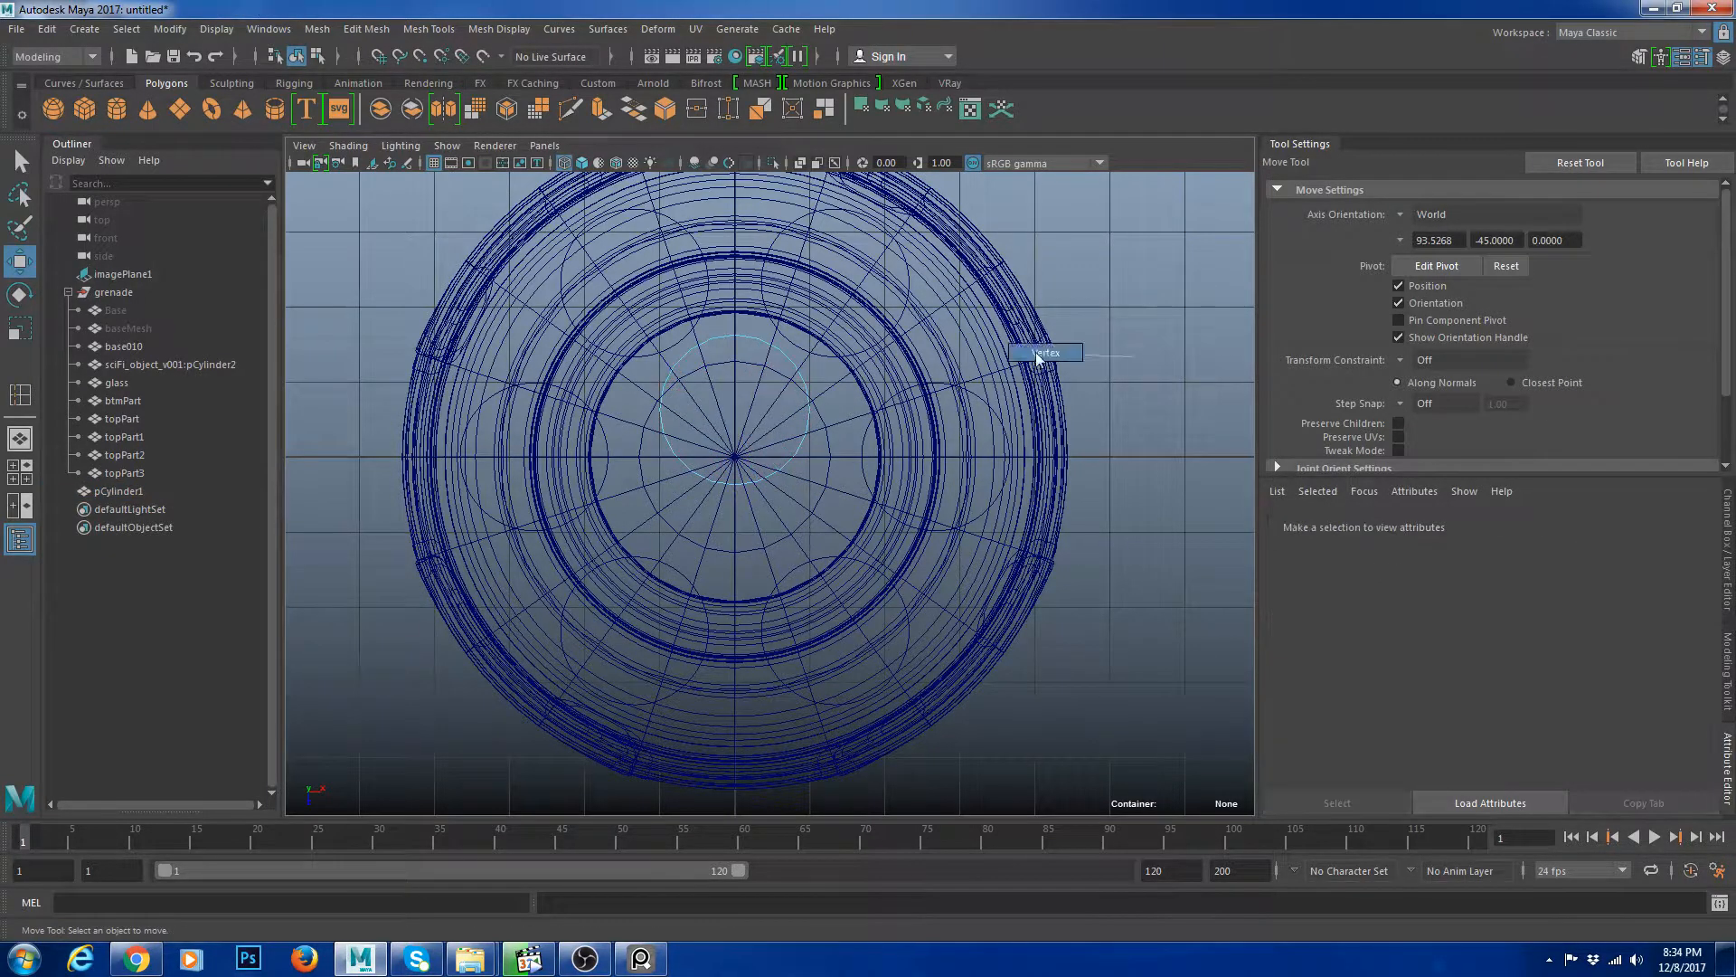
drag(1015, 526, 631, 381)
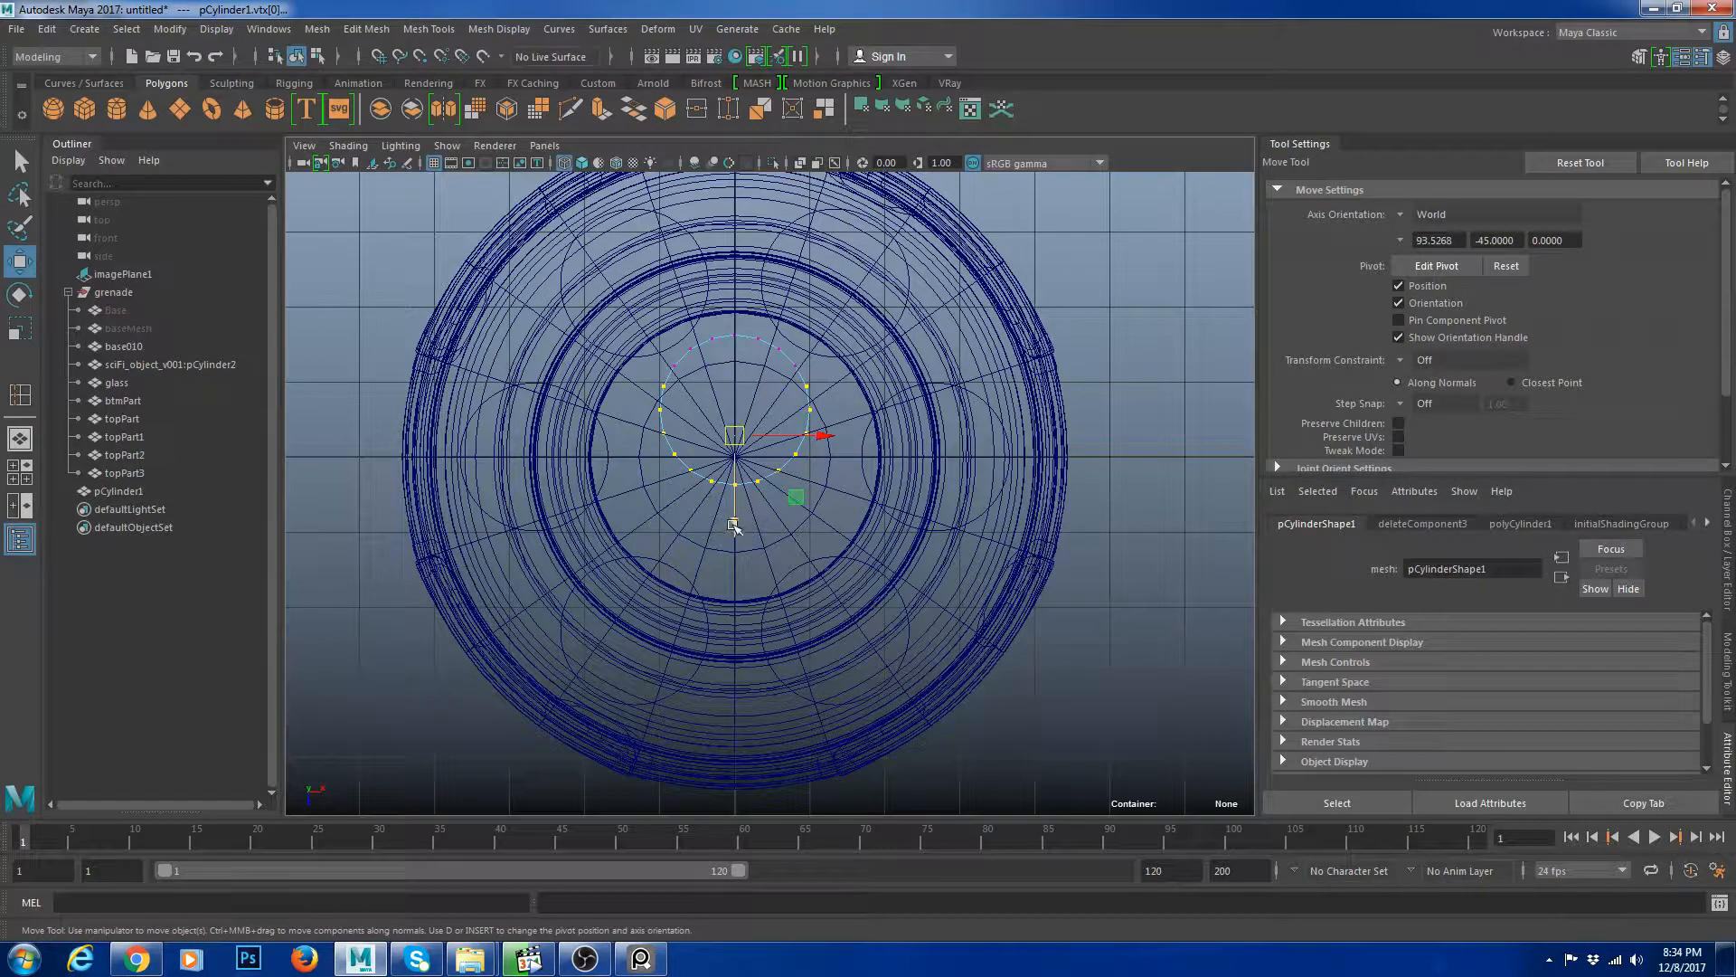
drag(733, 524, 733, 614)
drag(853, 422, 644, 312)
key(r)
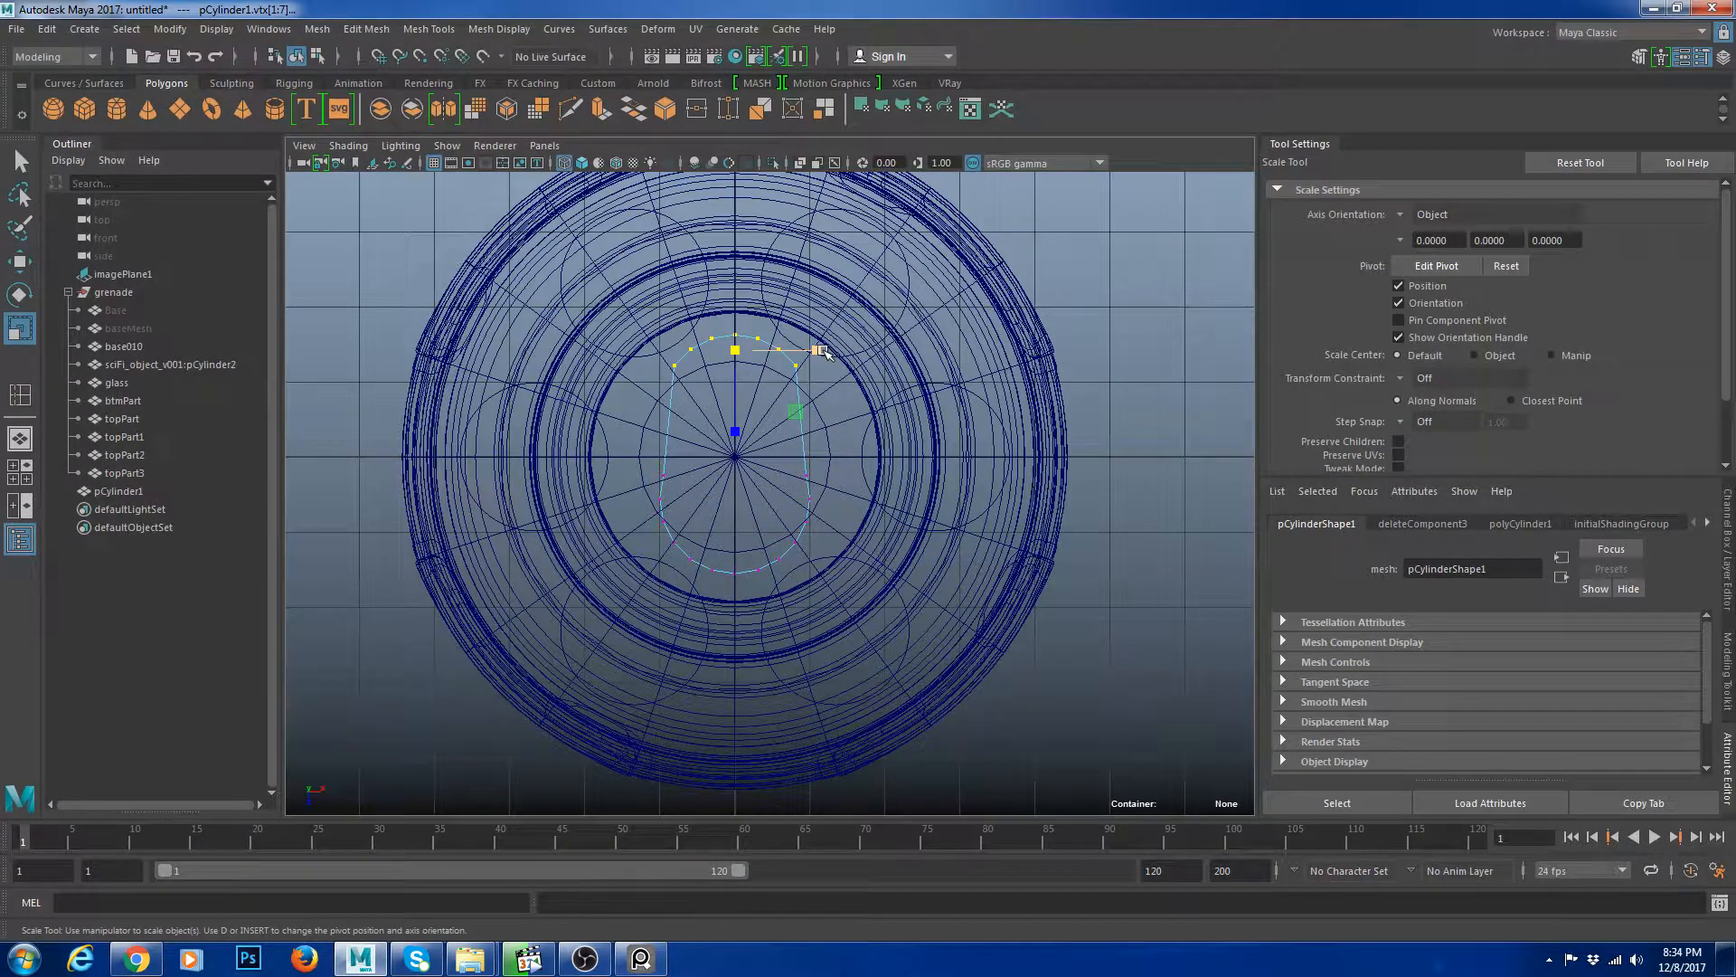
drag(825, 353, 810, 353)
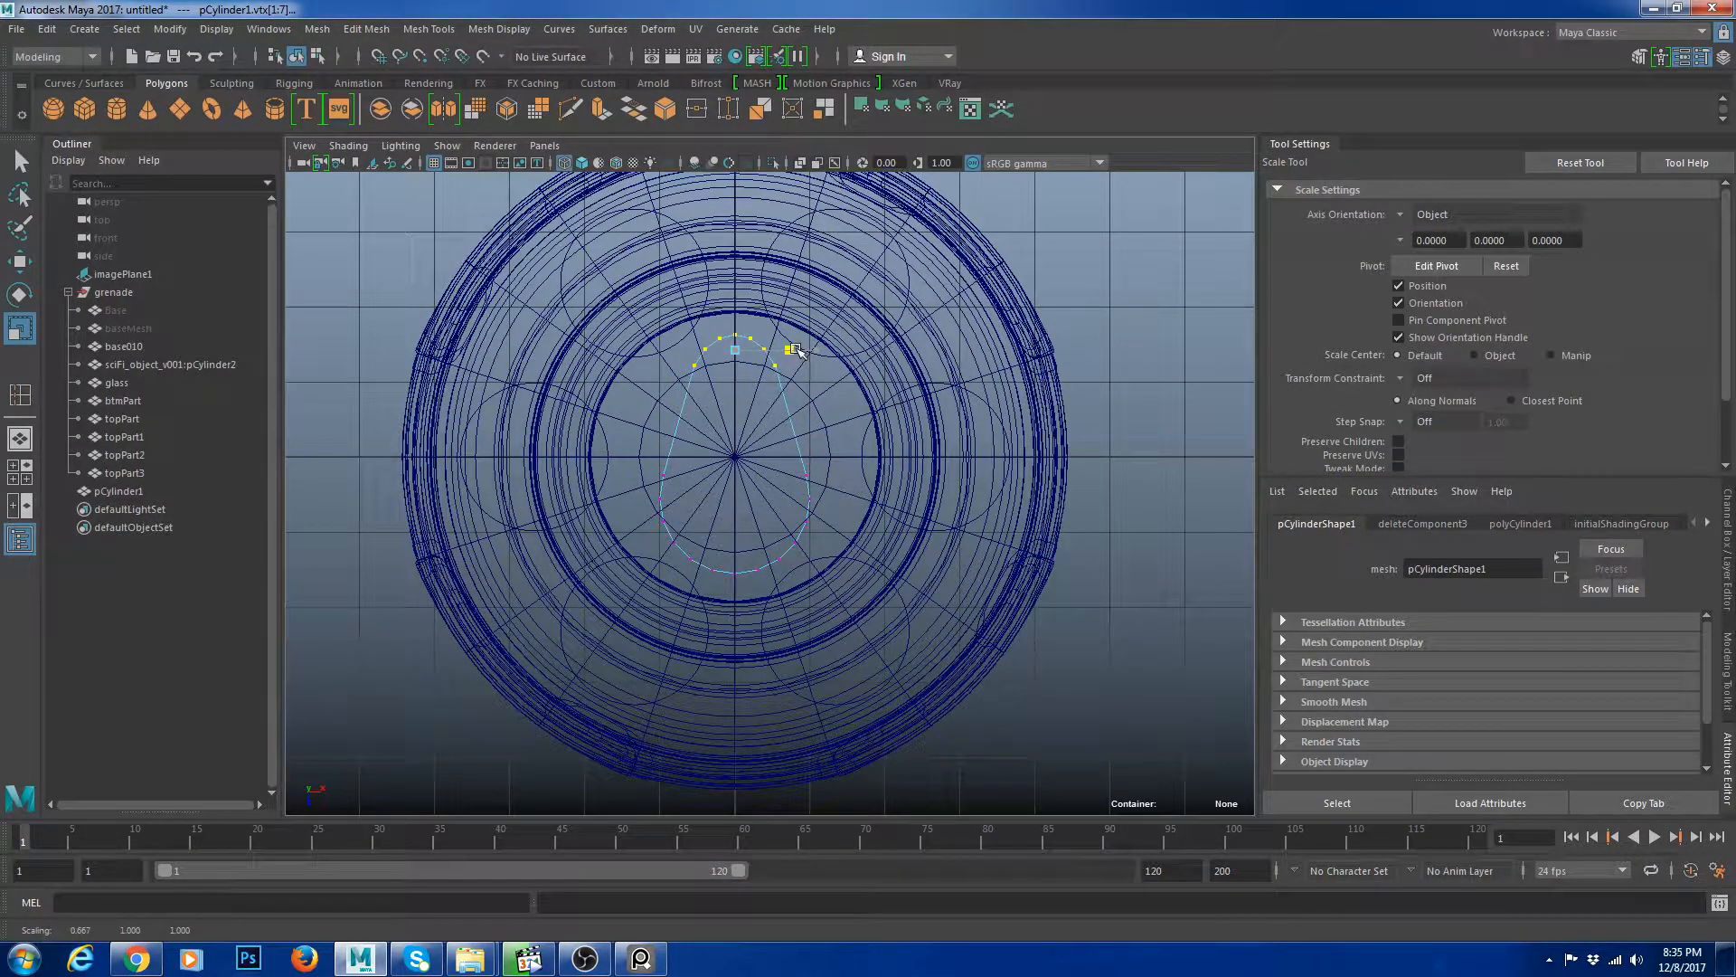
Return to object mode in the perspective view and lower the slot cylinder onto the inner cap's surface.
key(space)
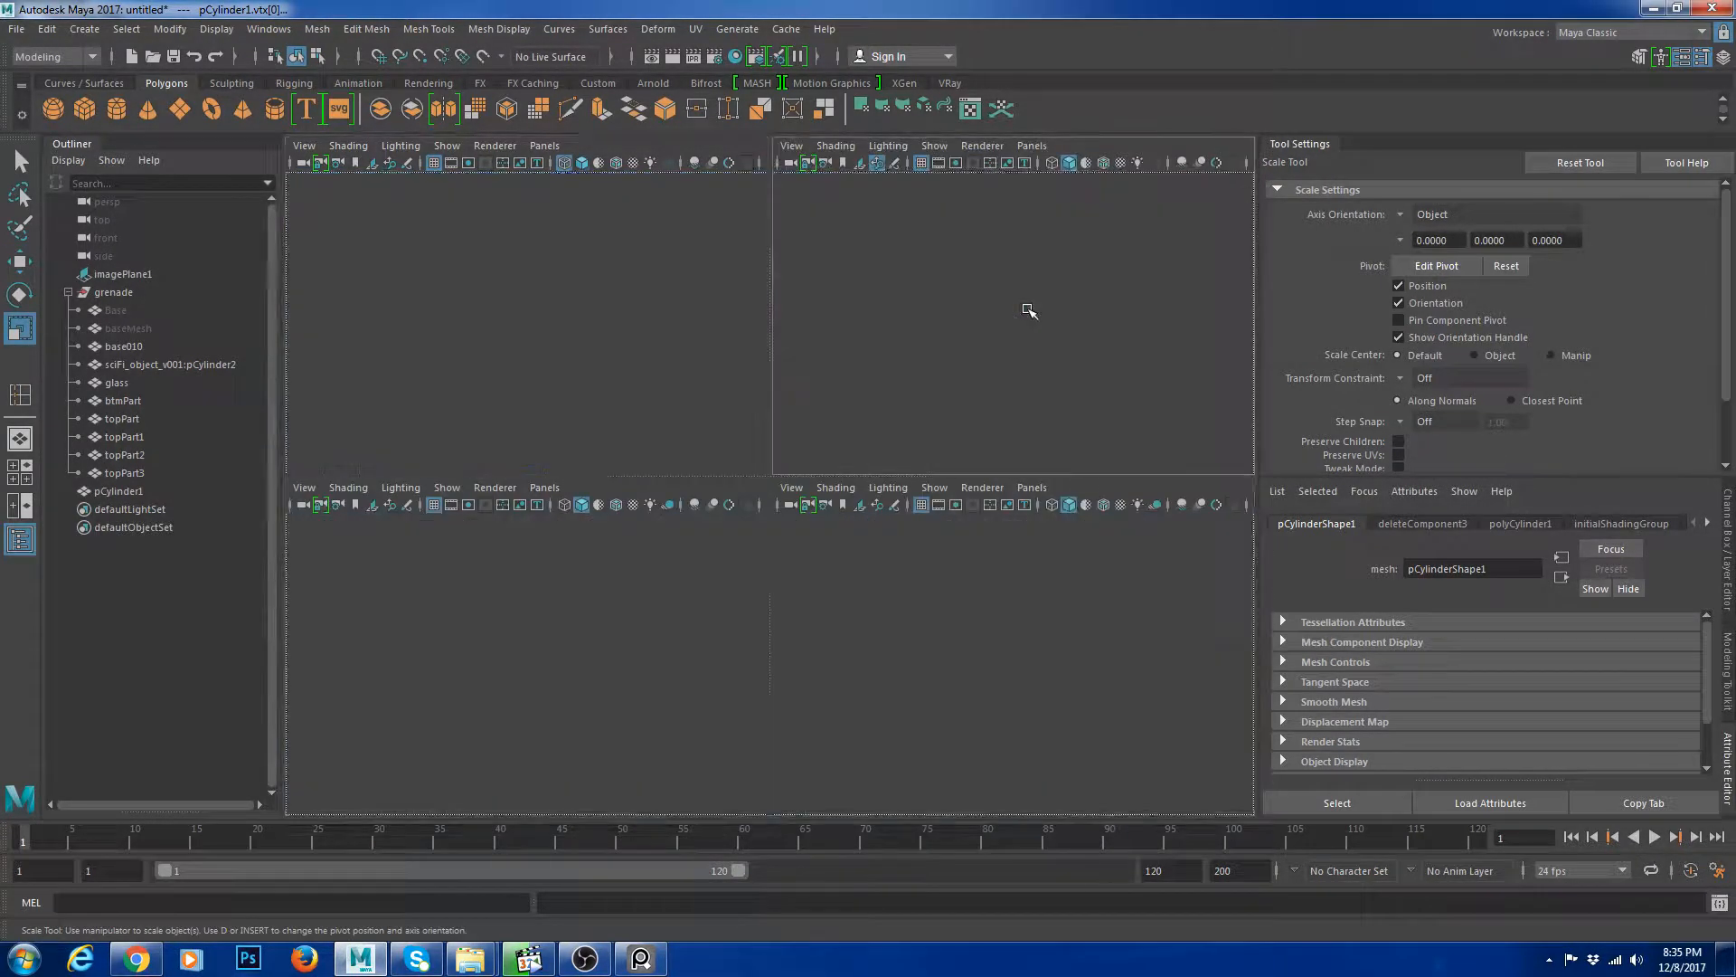
key(space)
scroll(948, 458, down, 5)
key(space)
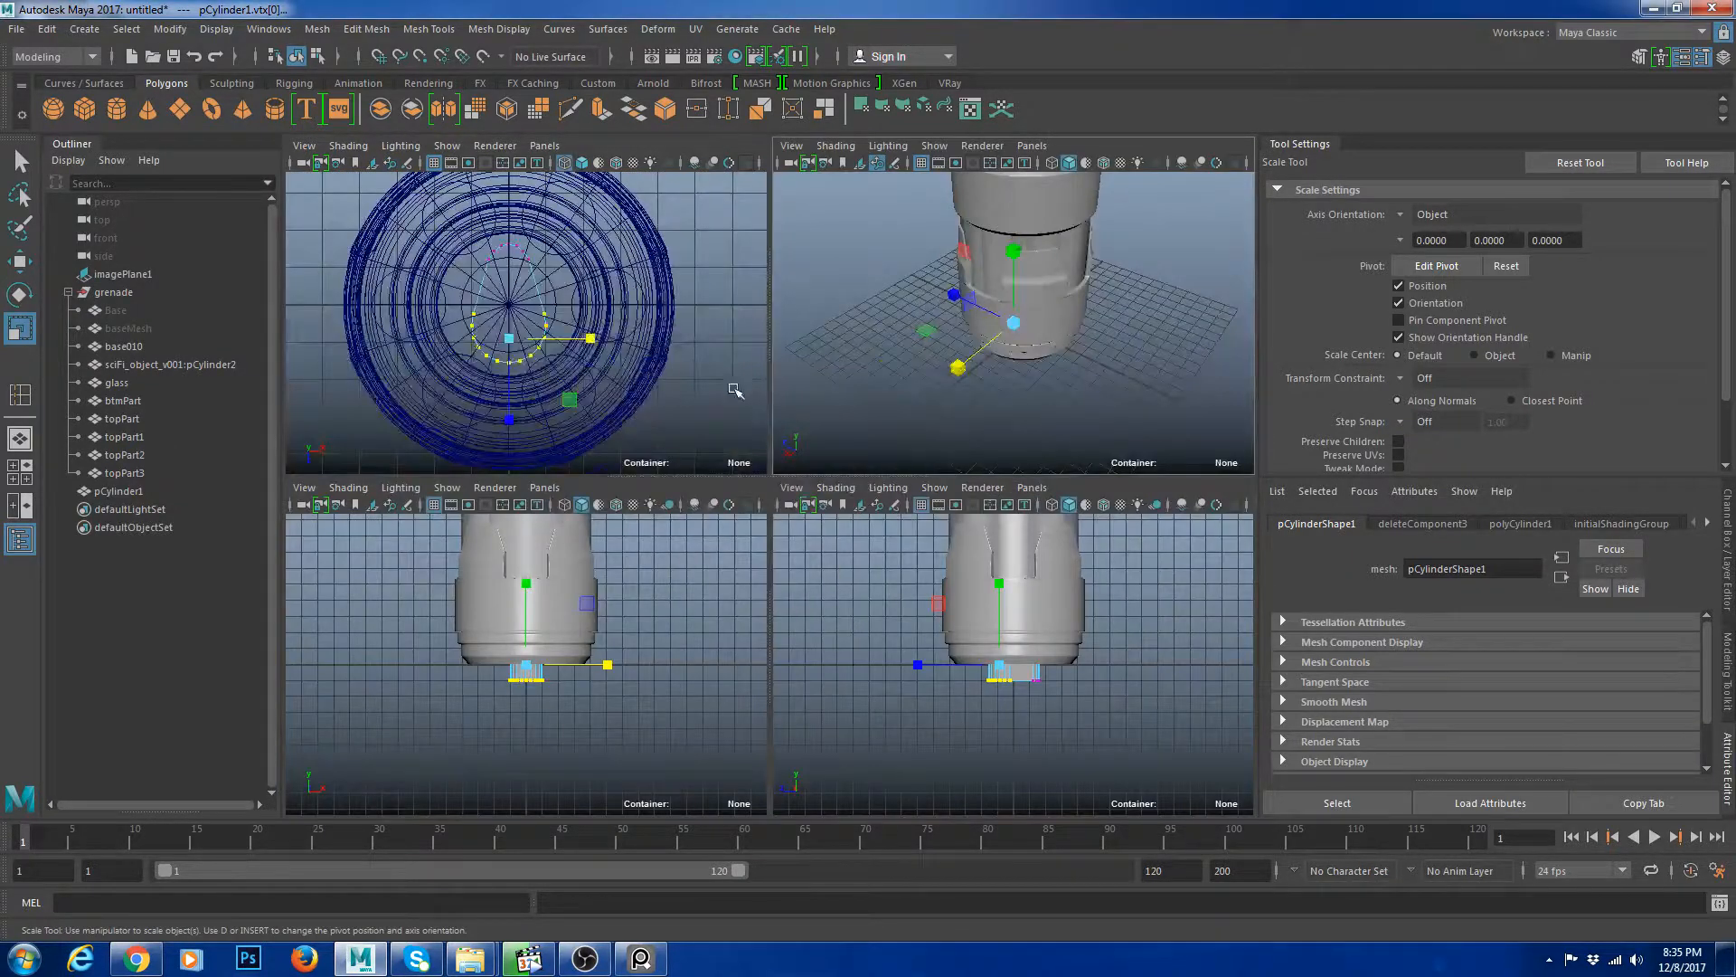
right_click(560, 276)
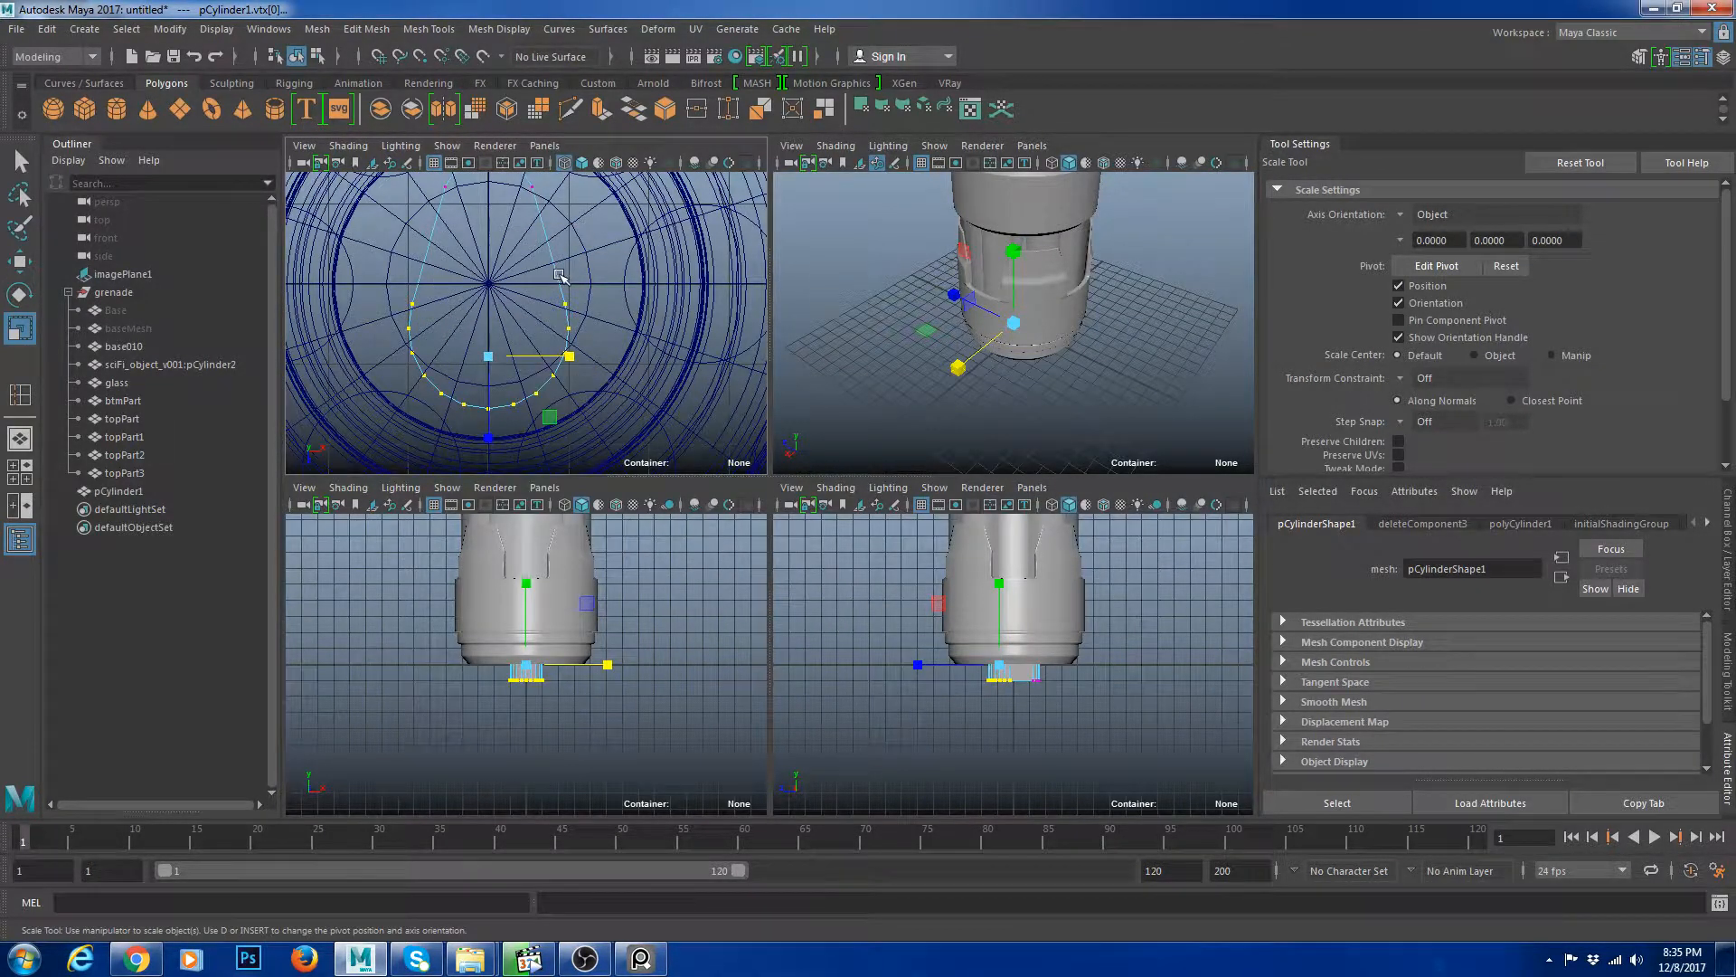
right_drag(559, 275, 604, 259)
key(space)
scroll(962, 403, down, 5)
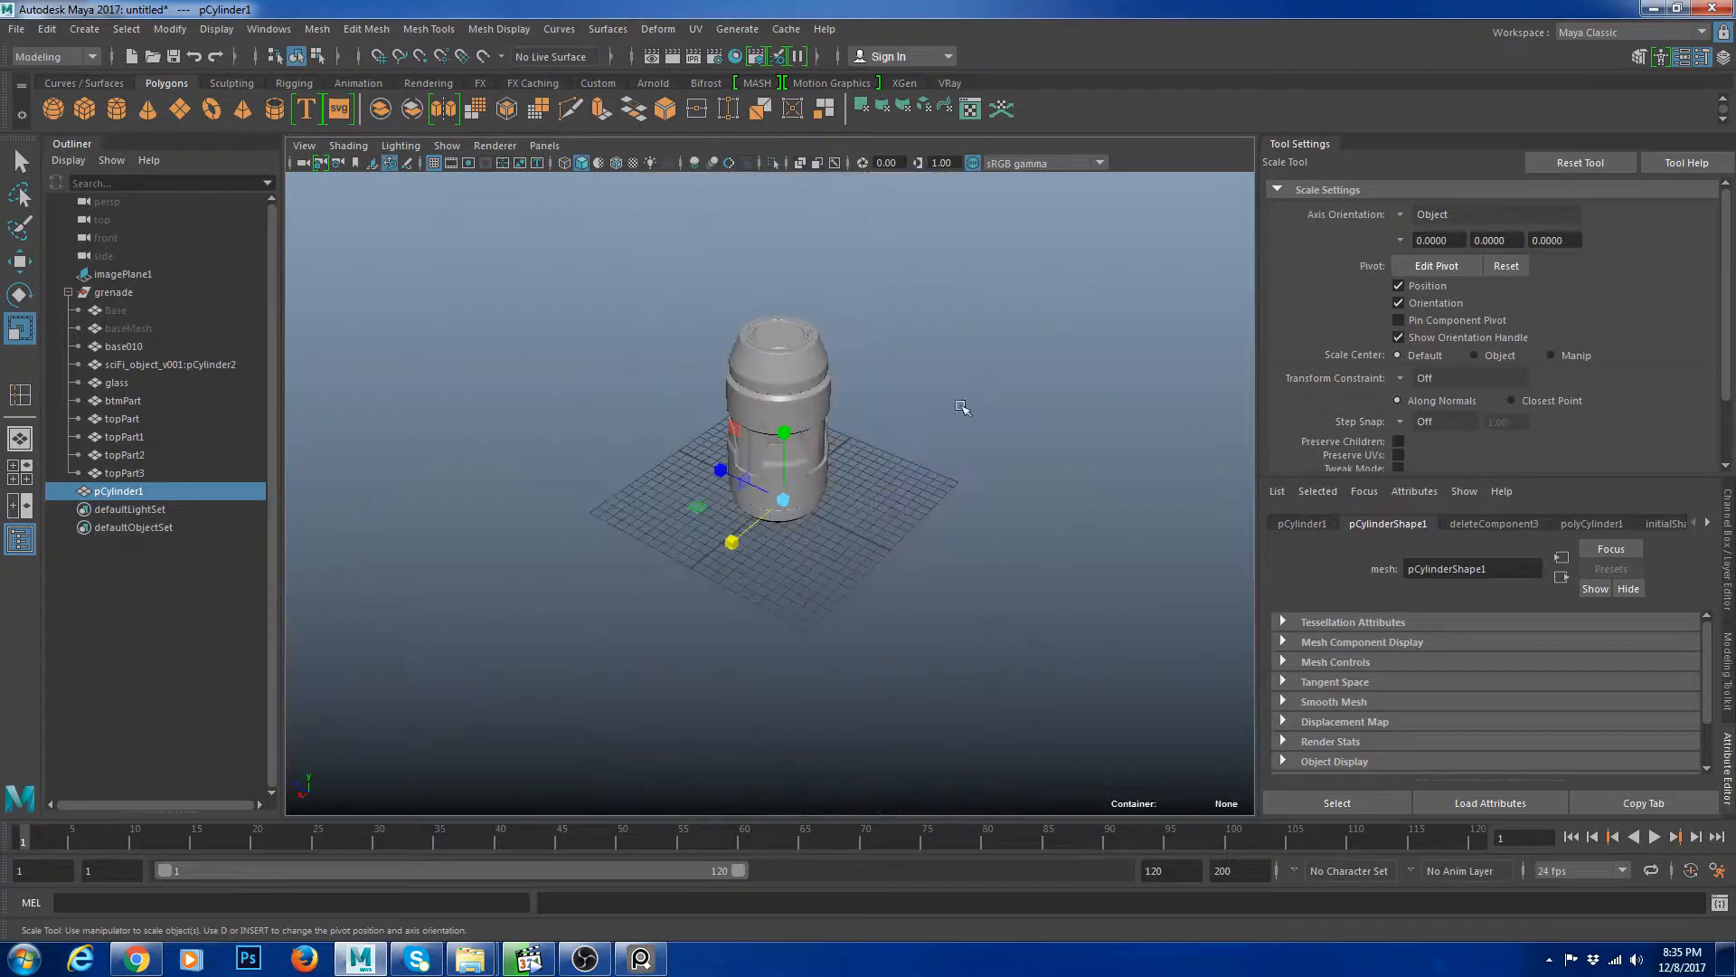
key(w)
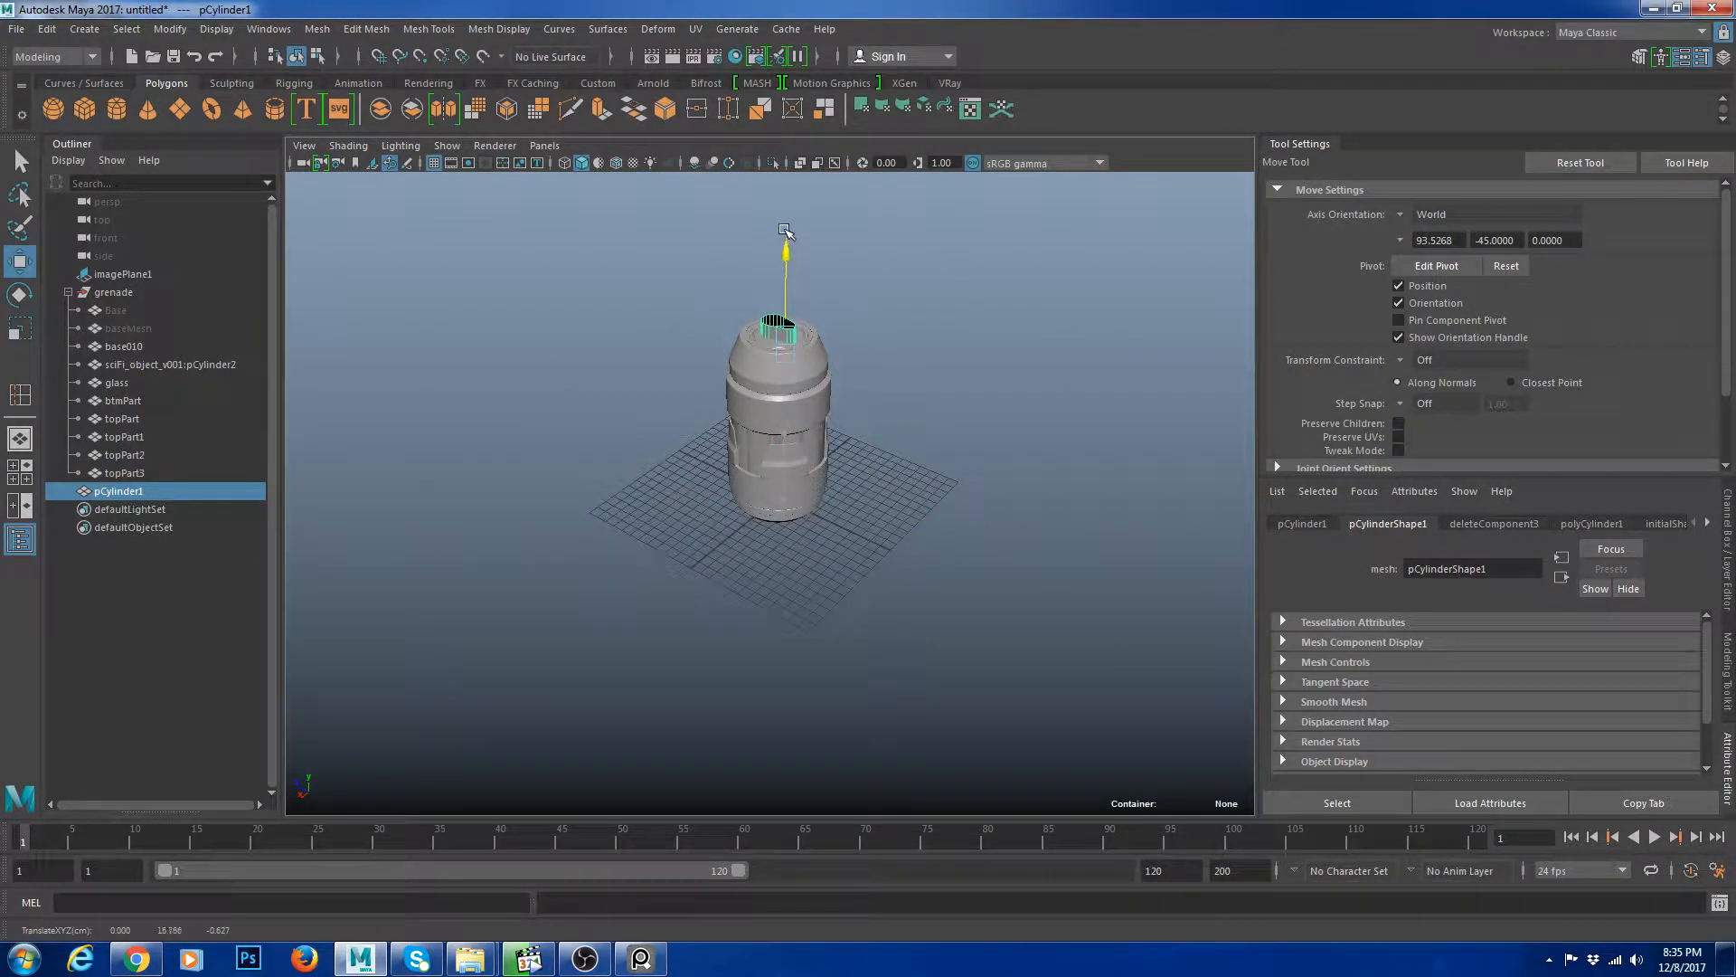
key(f)
alt+drag(800, 502, 948, 470)
scroll(948, 472, down, 3)
scroll(948, 472, up, 3)
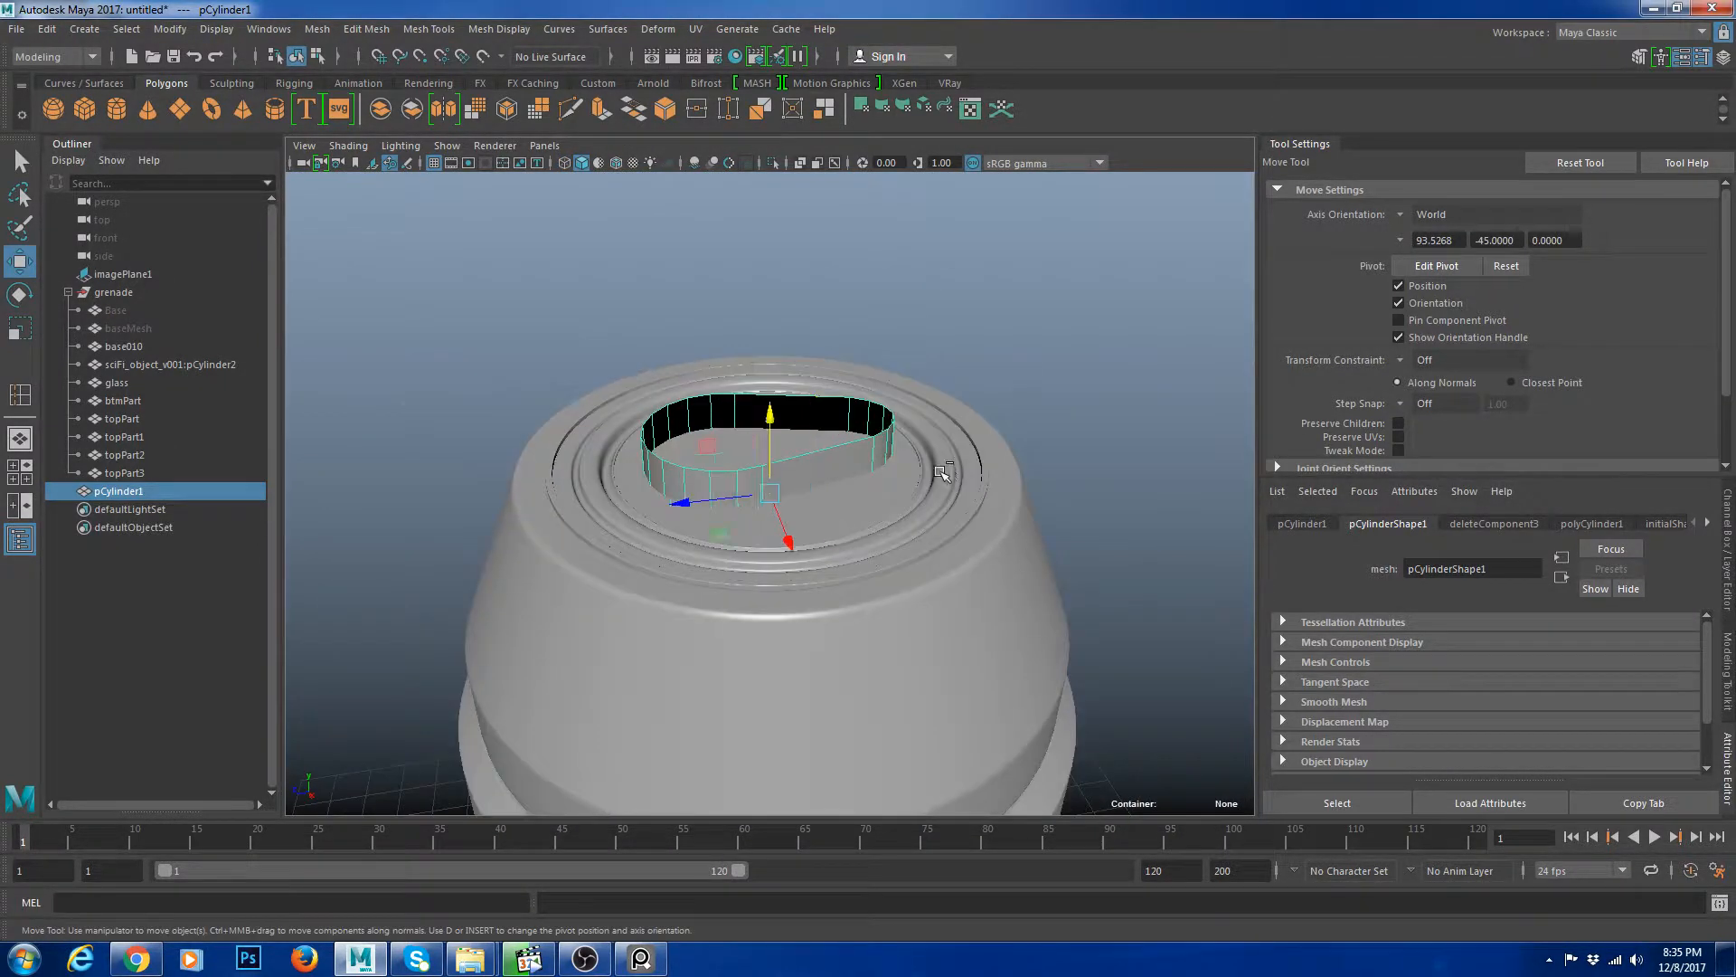
drag(769, 418, 770, 455)
alt+drag(904, 489, 818, 492)
click(1040, 302)
click(845, 459)
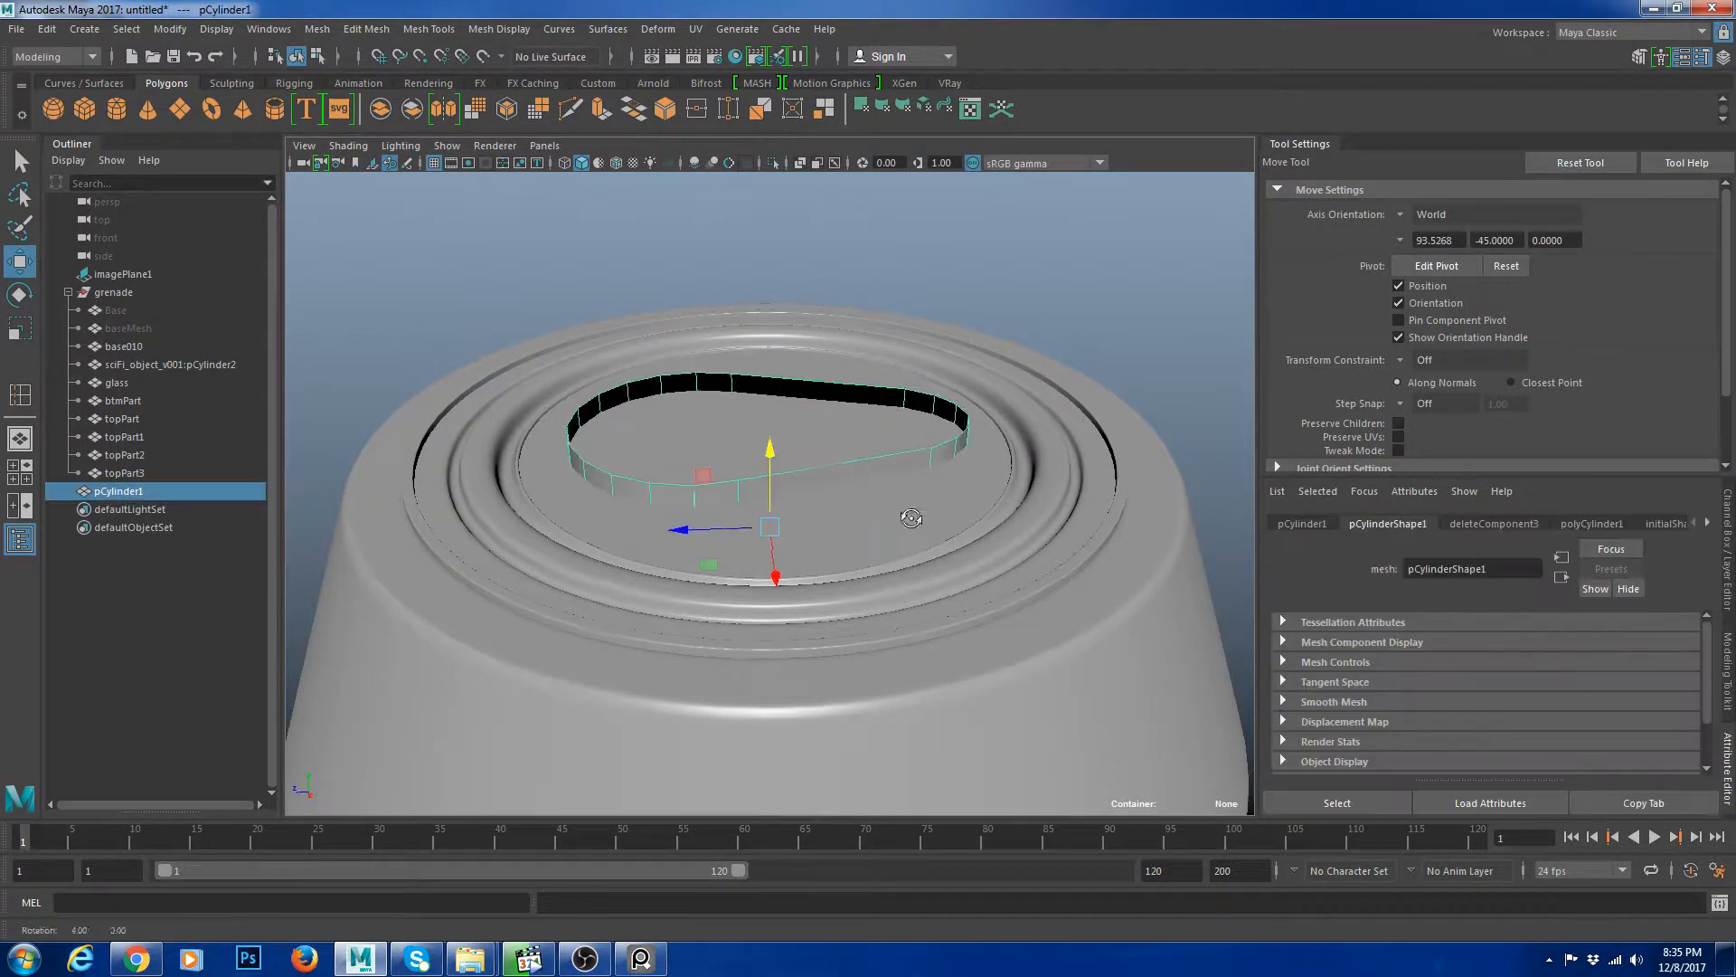
Select the inner cap ring and compare it with the soda can reference photo in the browser.
alt+drag(977, 514, 893, 540)
click(895, 540)
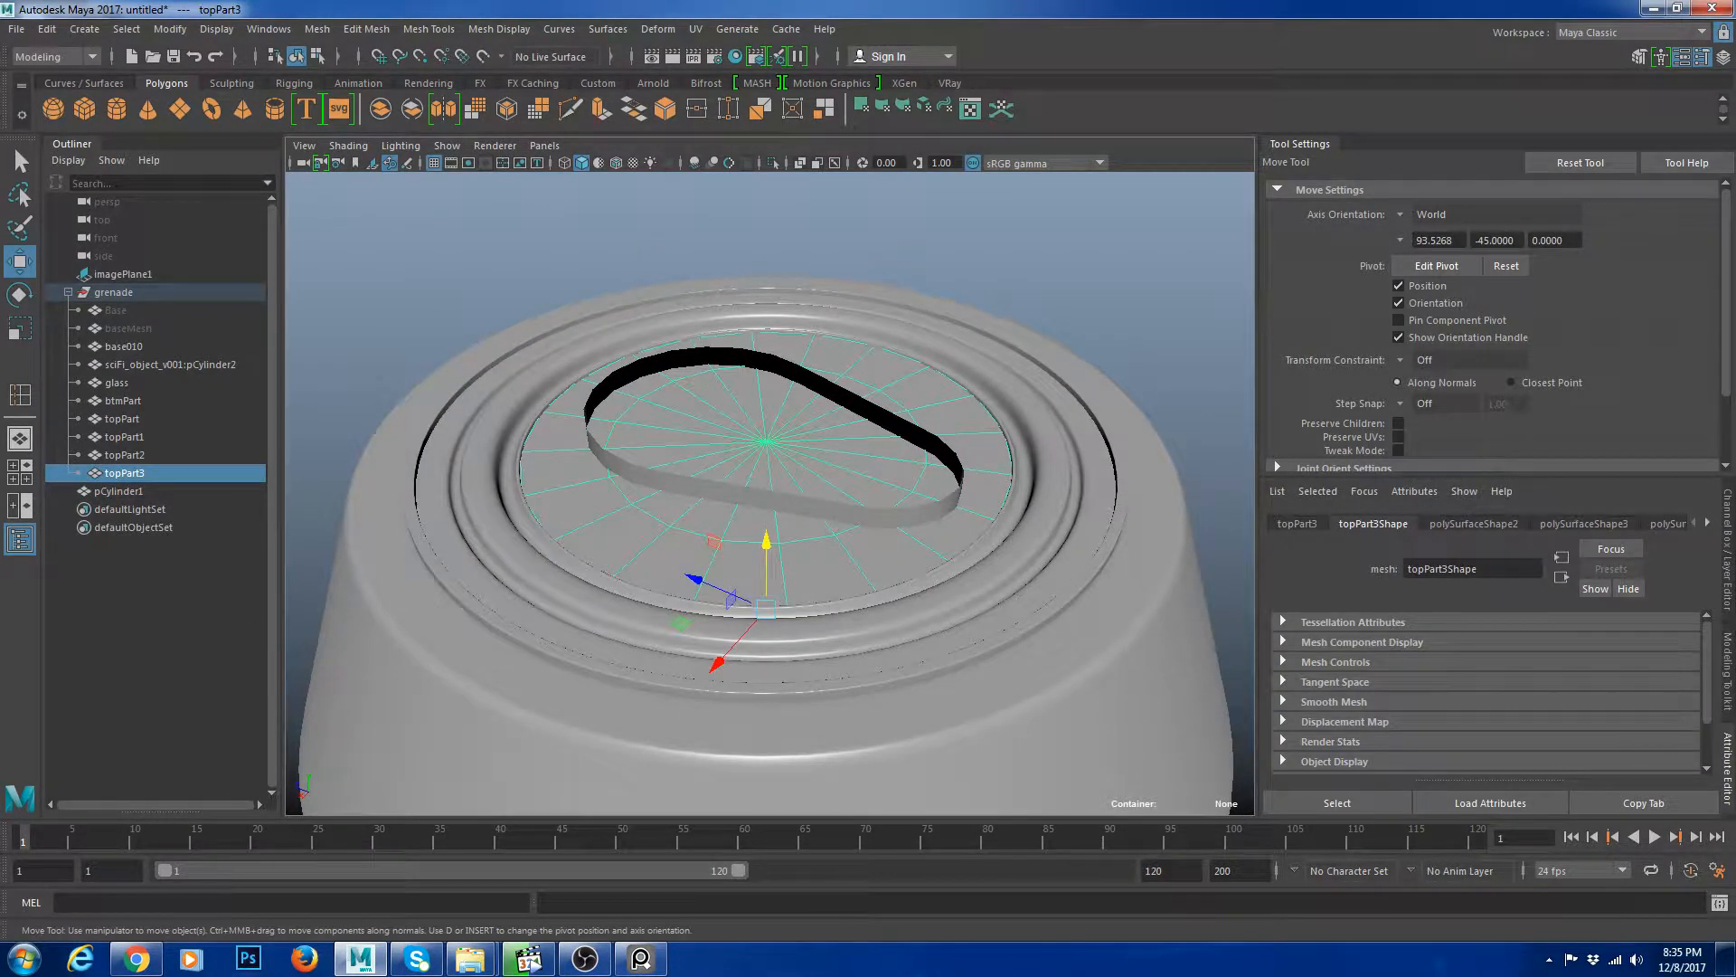
key(alt+Tab)
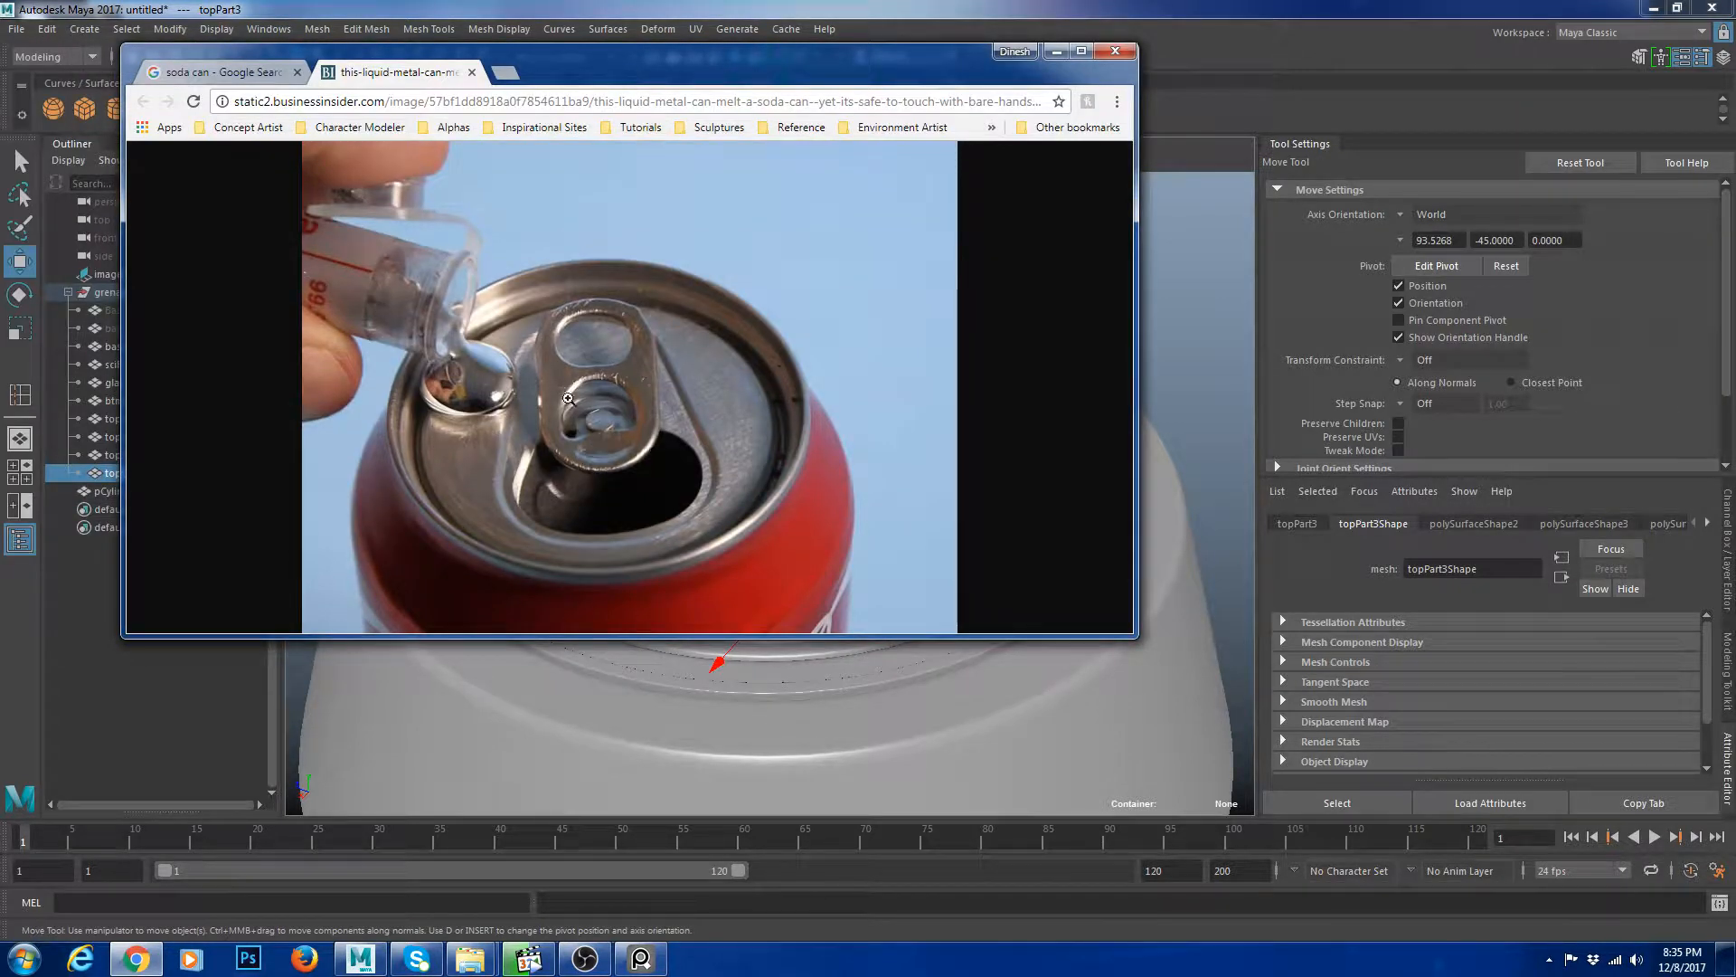
key(alt+Tab)
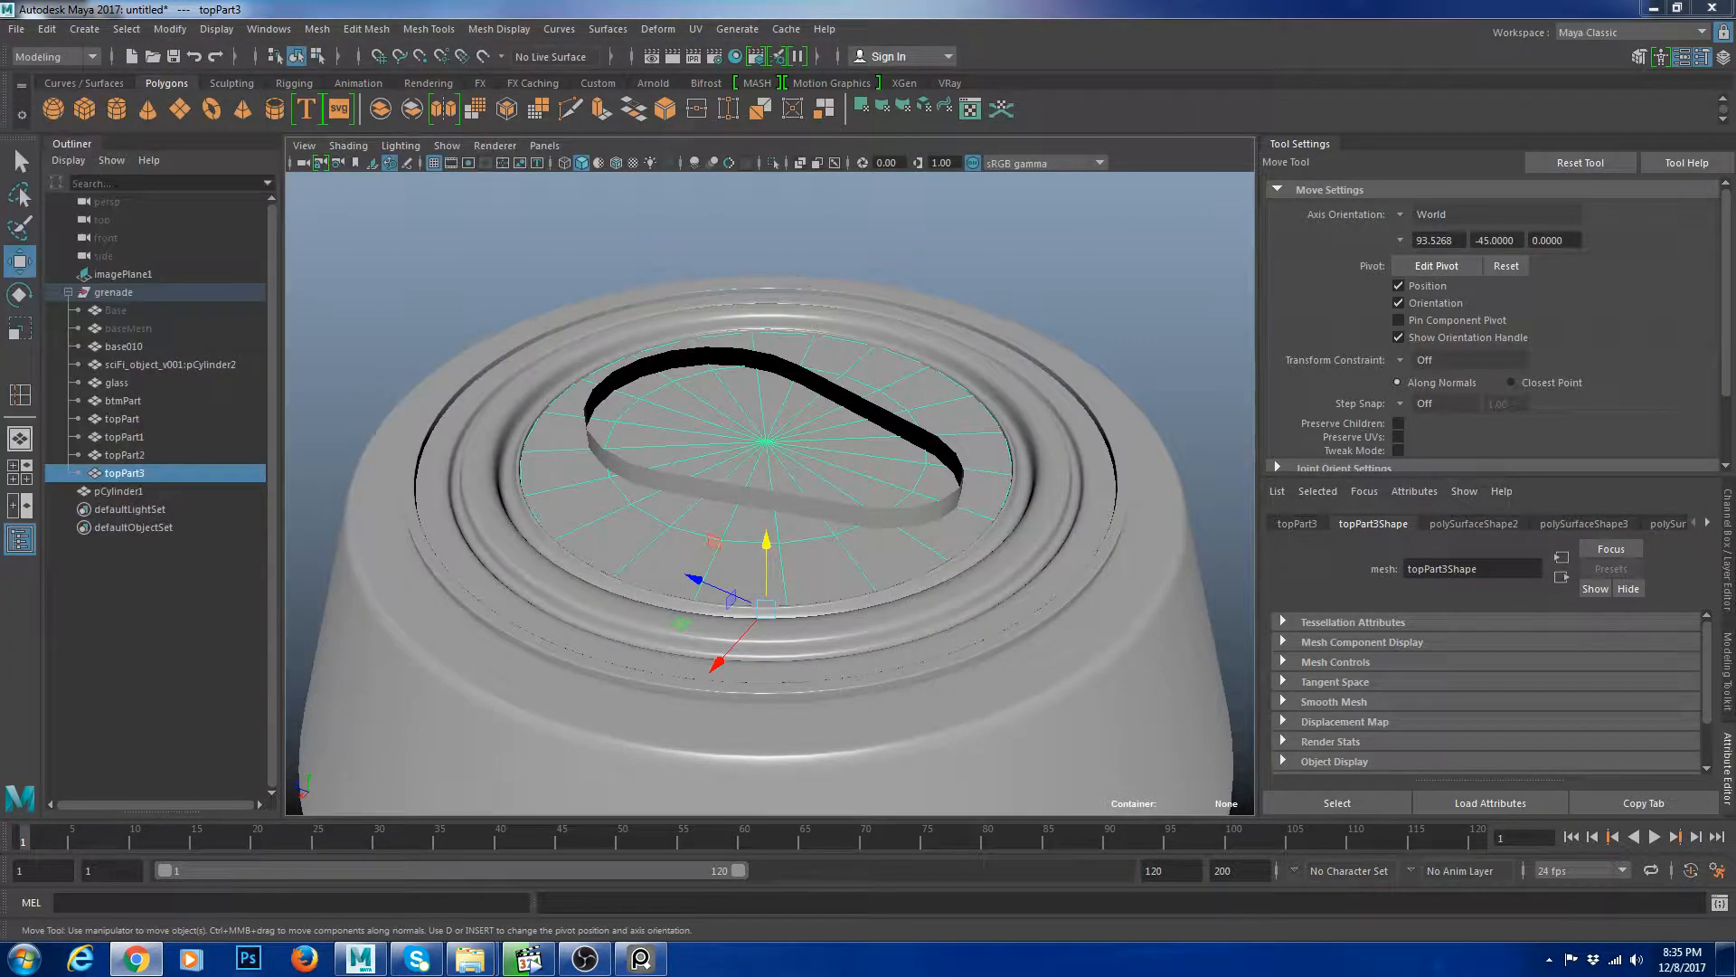
Select the slot cylinder and isolate it in the viewport for closer inspection.
shift+click(957, 437)
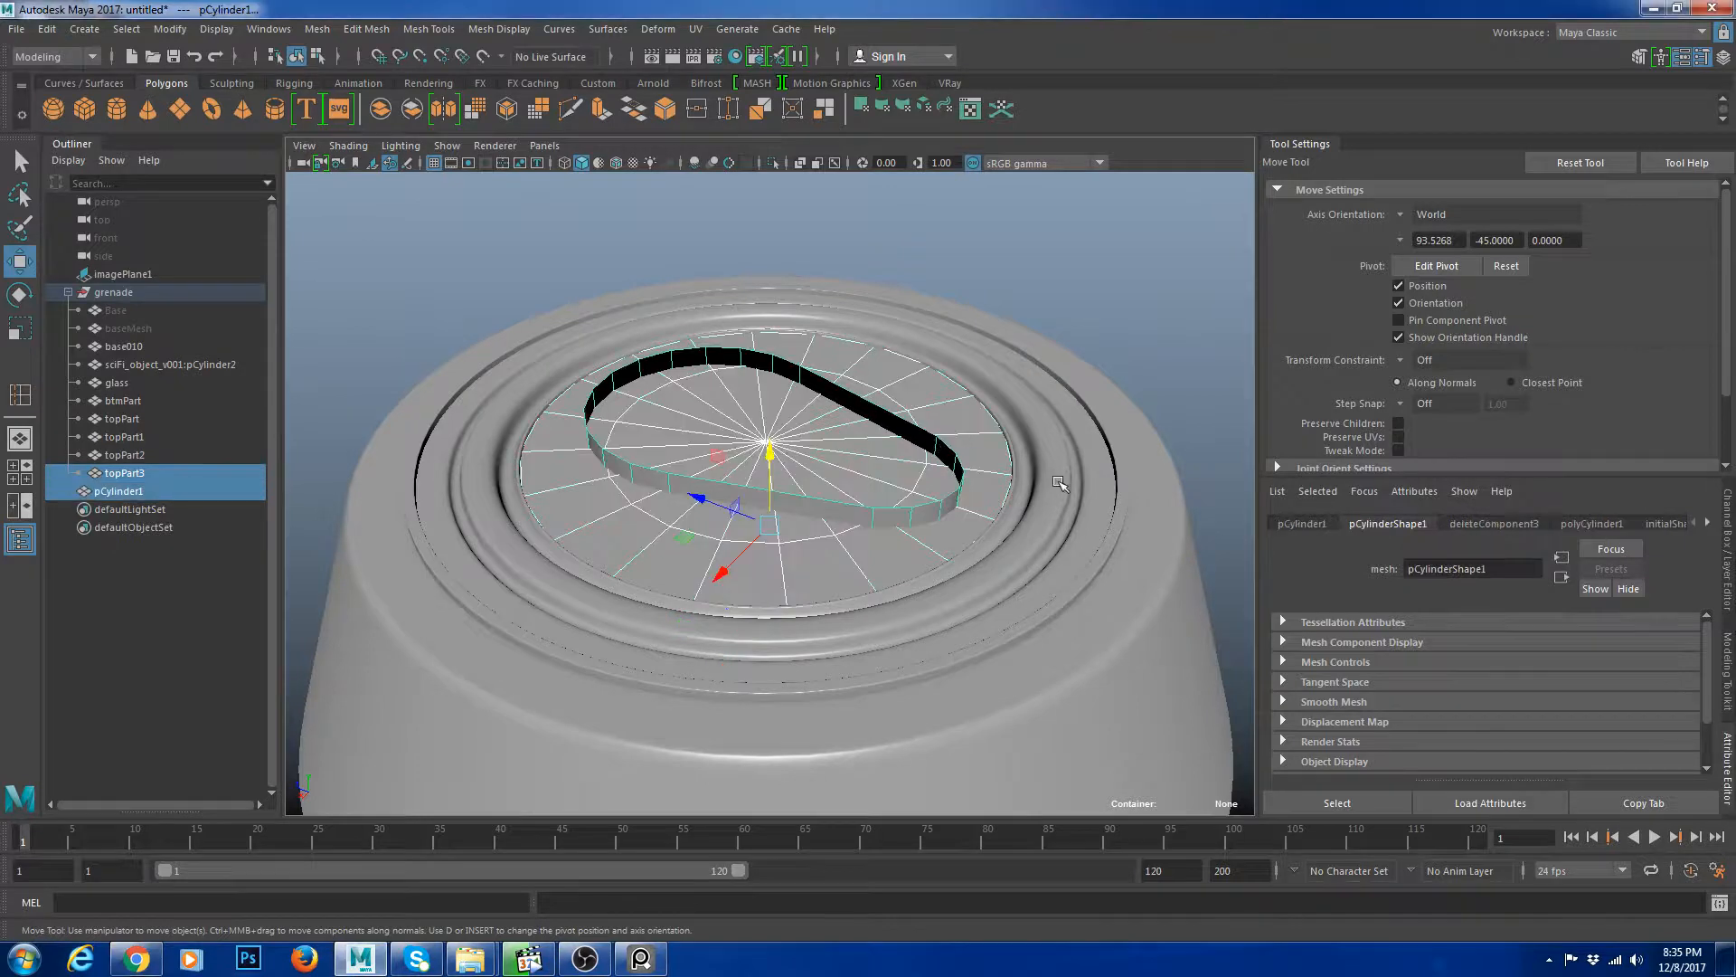
key(ctrl+1)
click(1092, 582)
click(977, 567)
alt+middle_drag(927, 560, 869, 572)
alt+right_drag(868, 572, 942, 559)
click(942, 559)
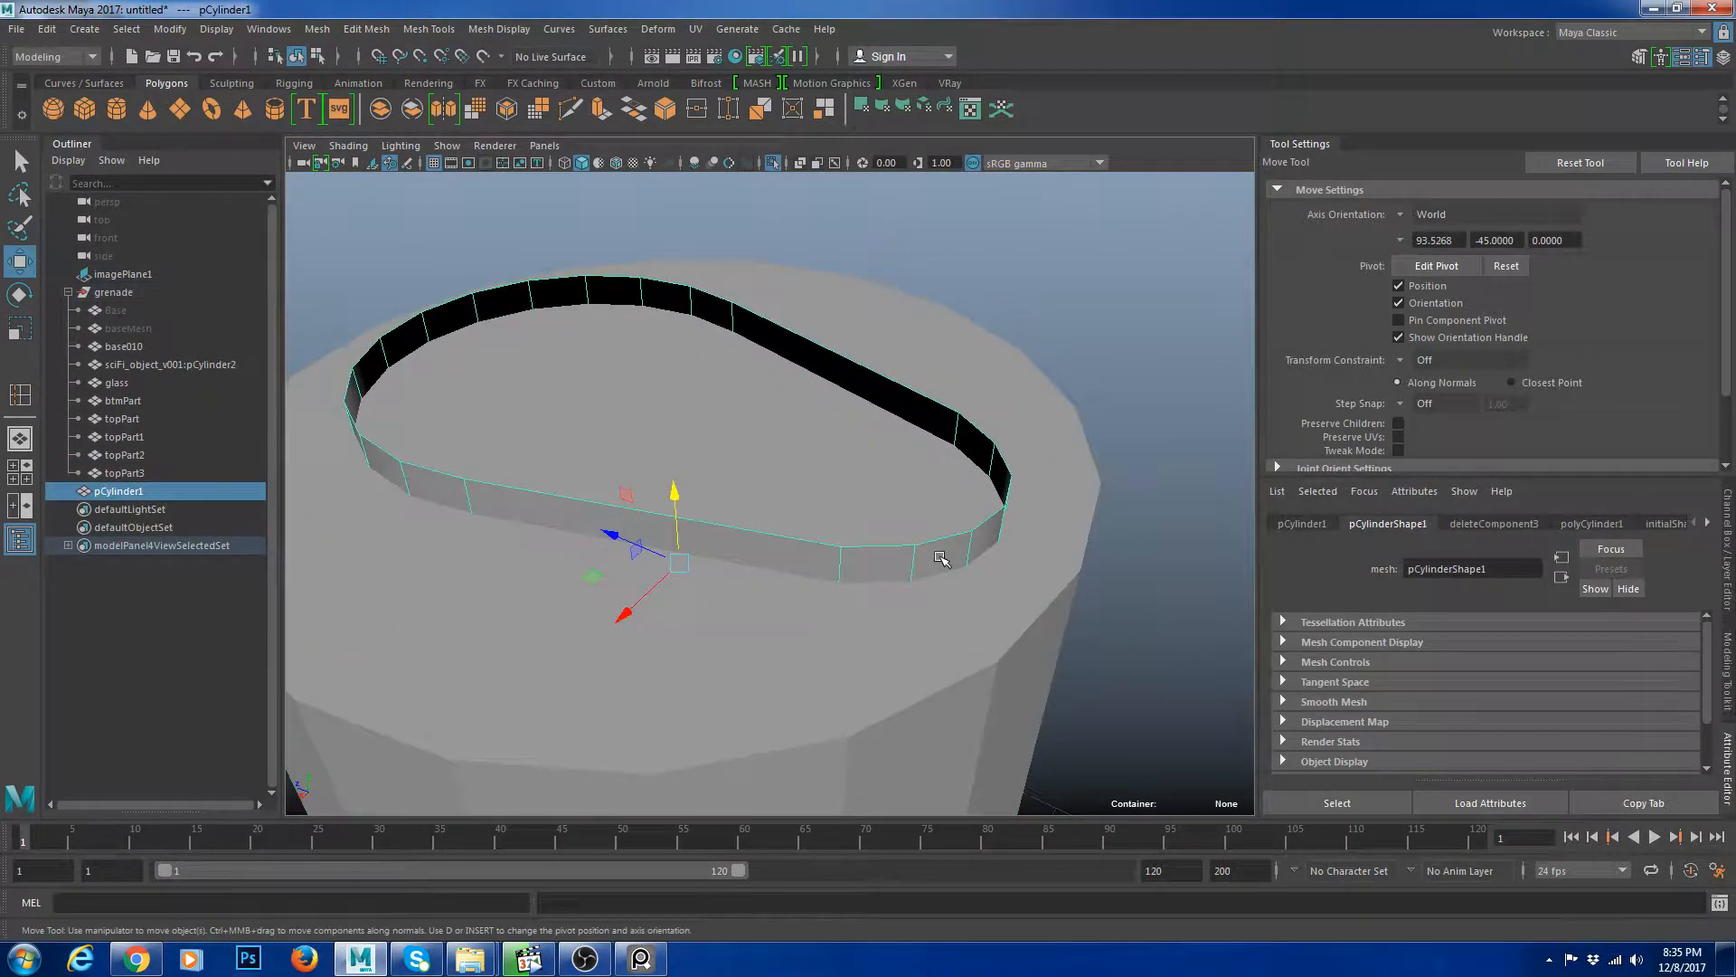
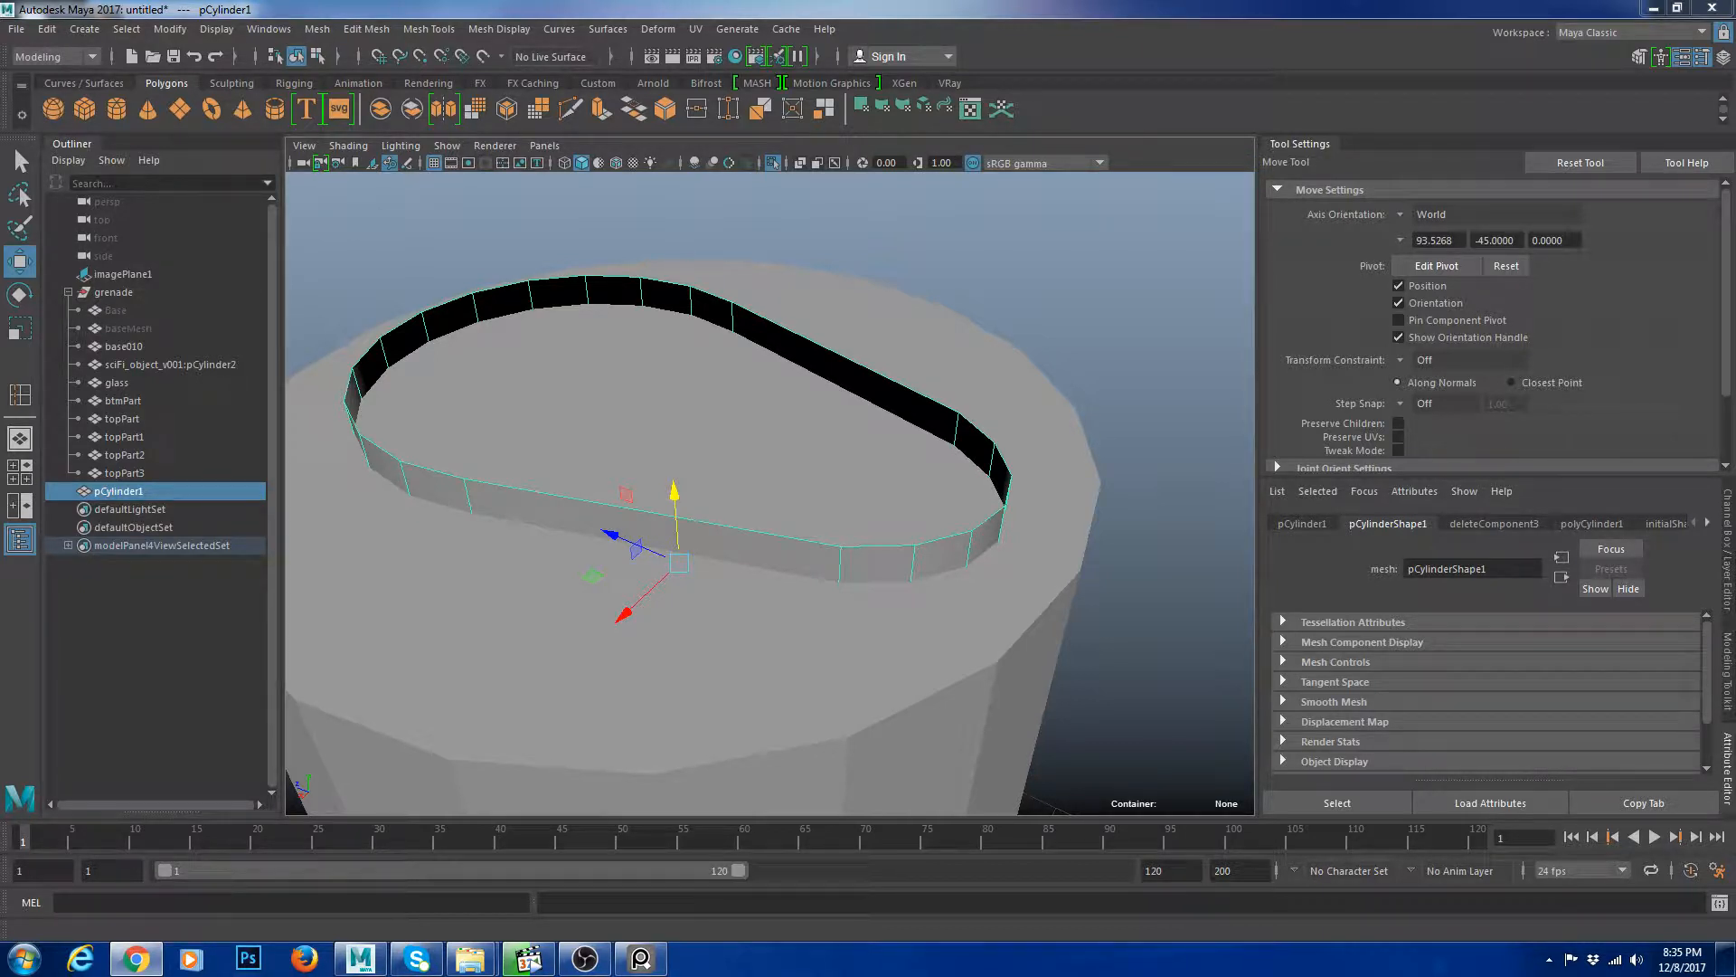
Select the inner cap together with the slot cylinder, isolate them, and view them from the top.
click(710, 666)
alt+drag(720, 671, 762, 688)
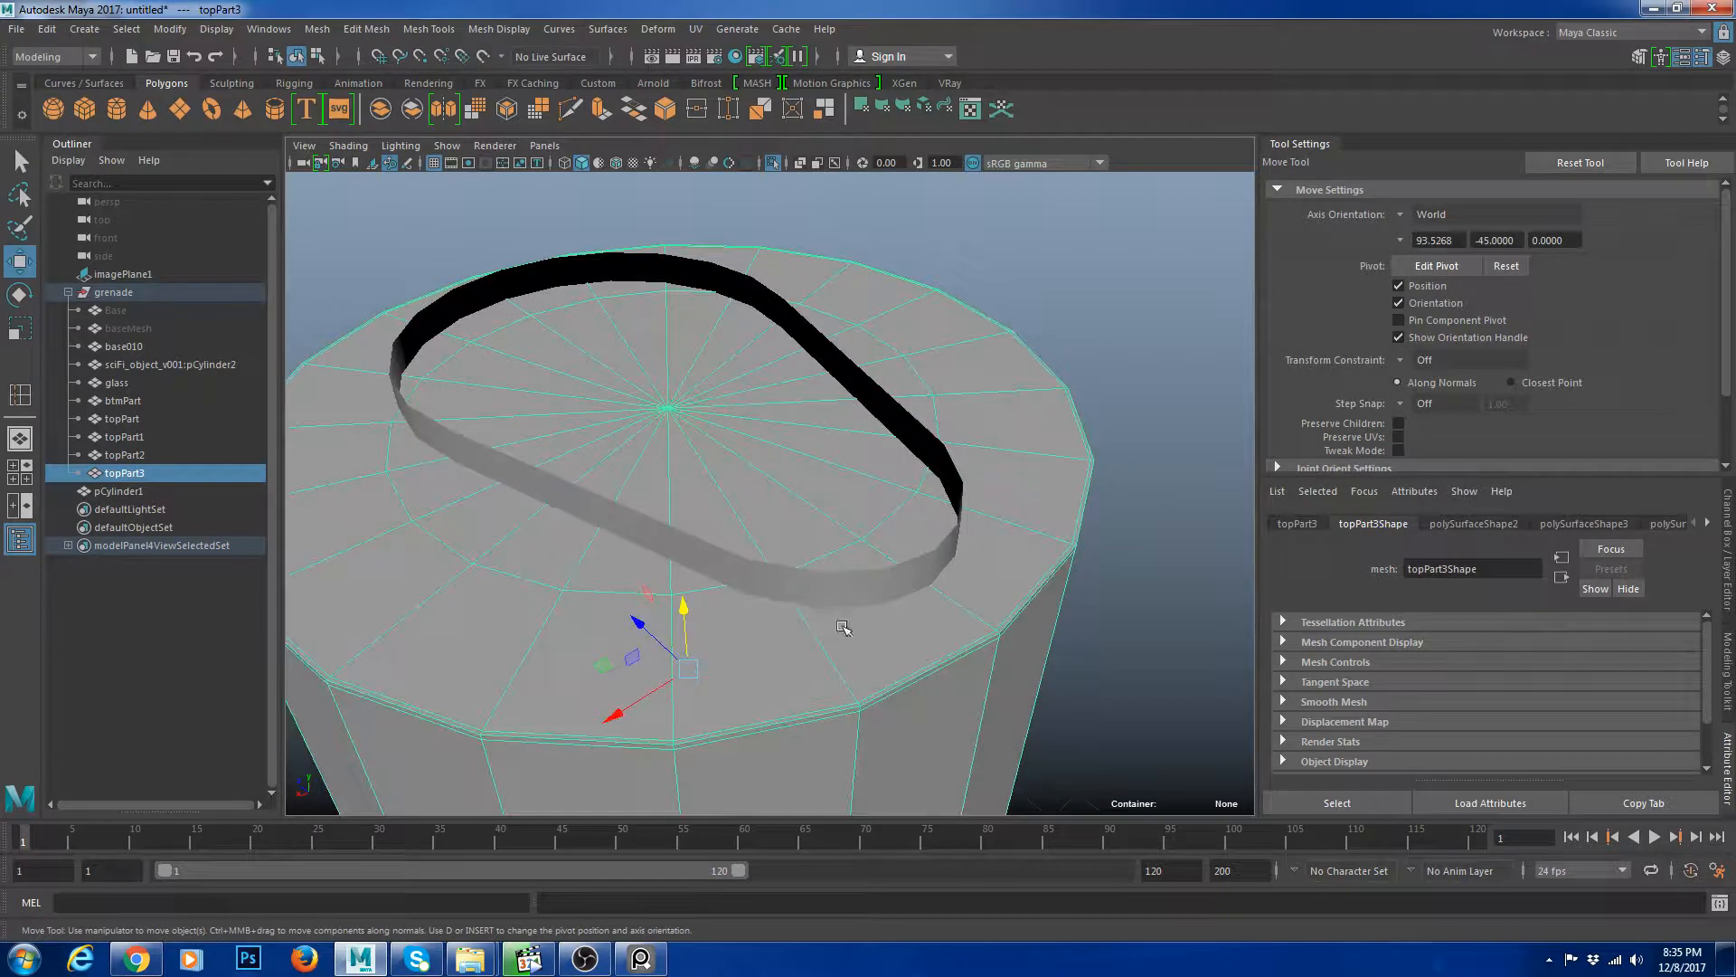
click(879, 581)
click(843, 624)
click(671, 579)
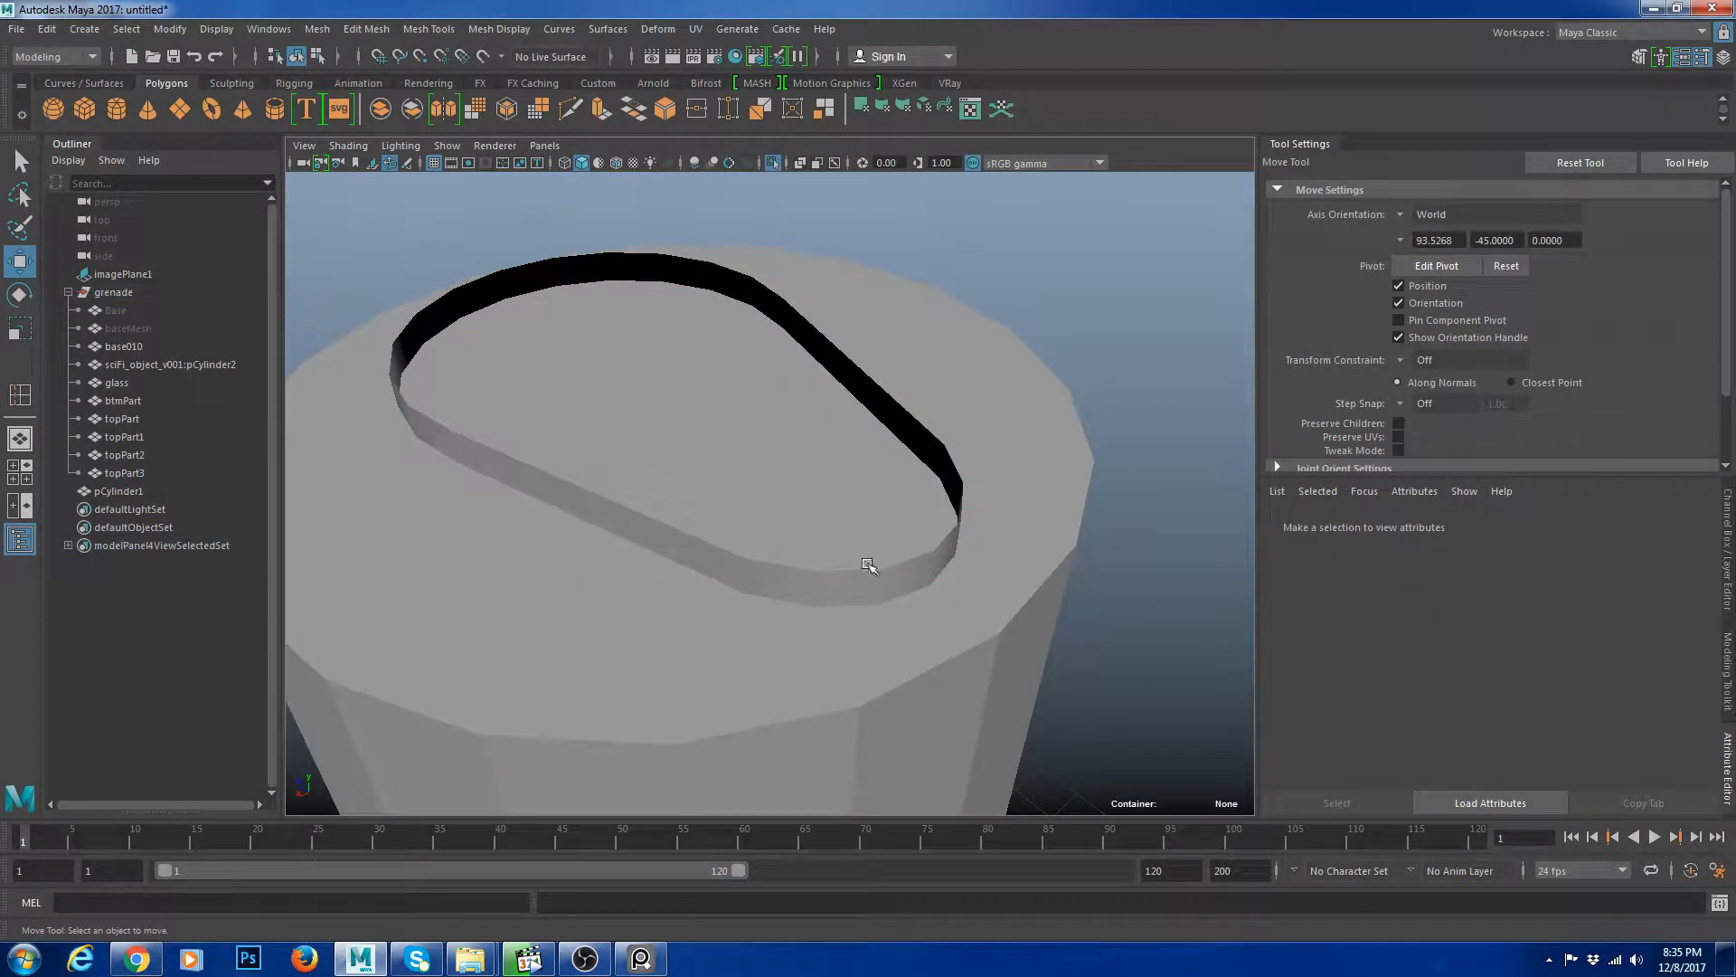
drag(843, 559, 452, 590)
click(19, 472)
key(space)
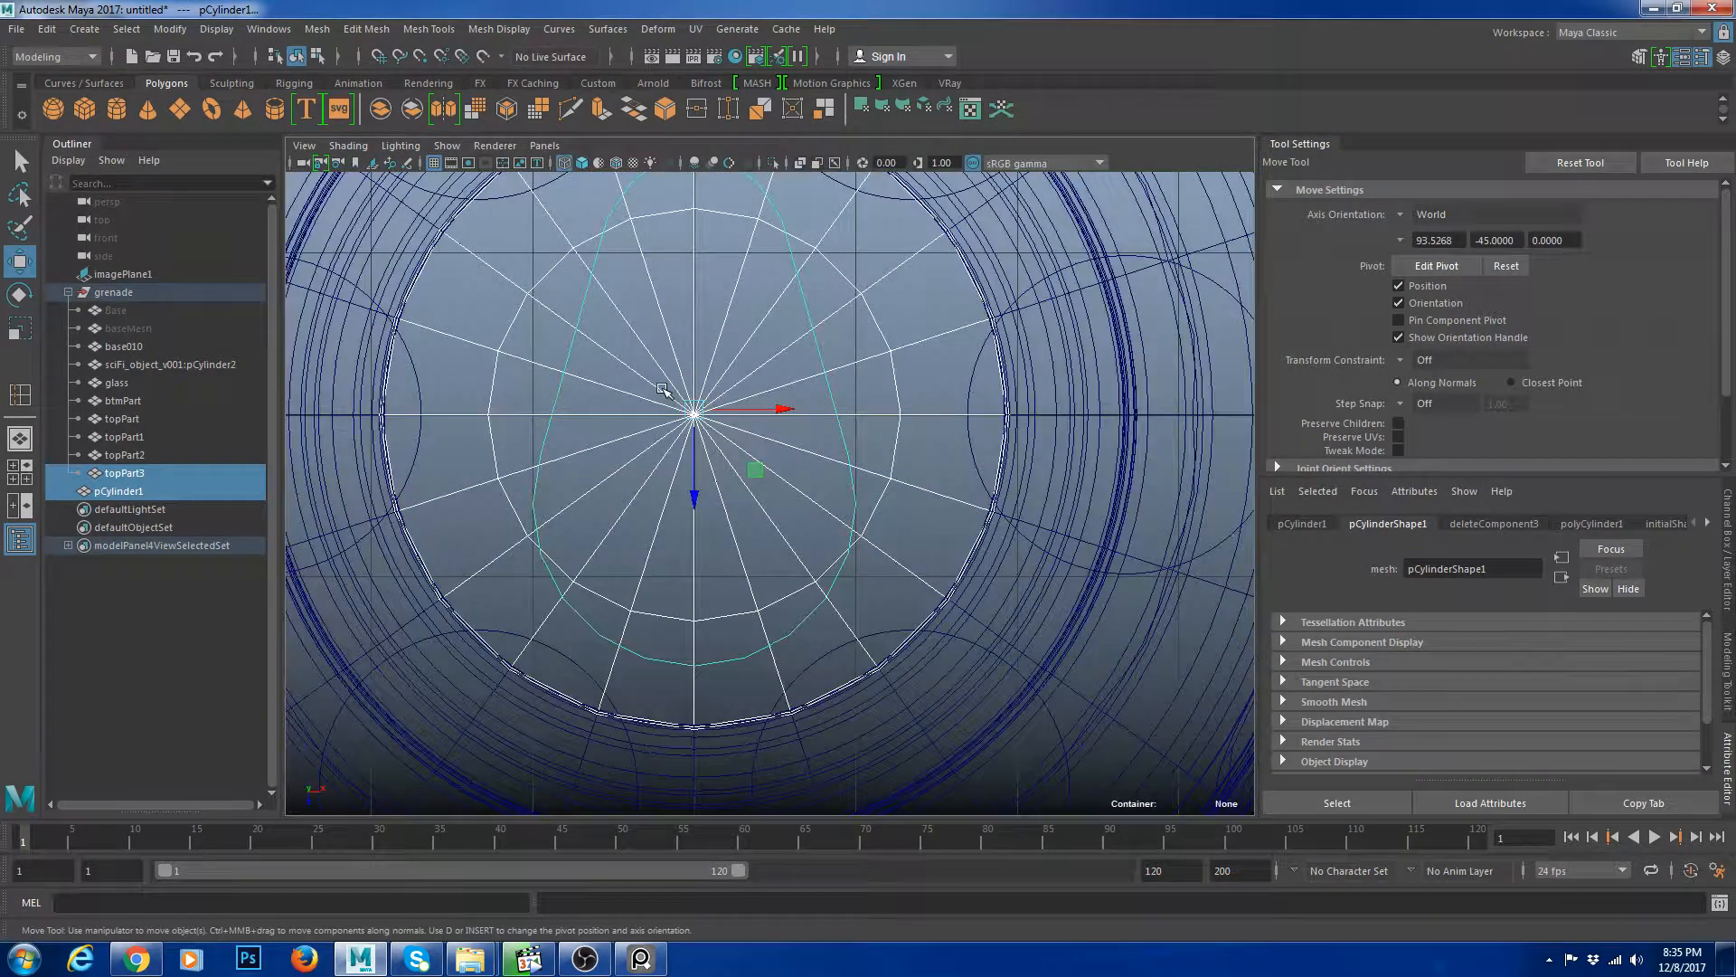
key(ctrl+1)
key(space)
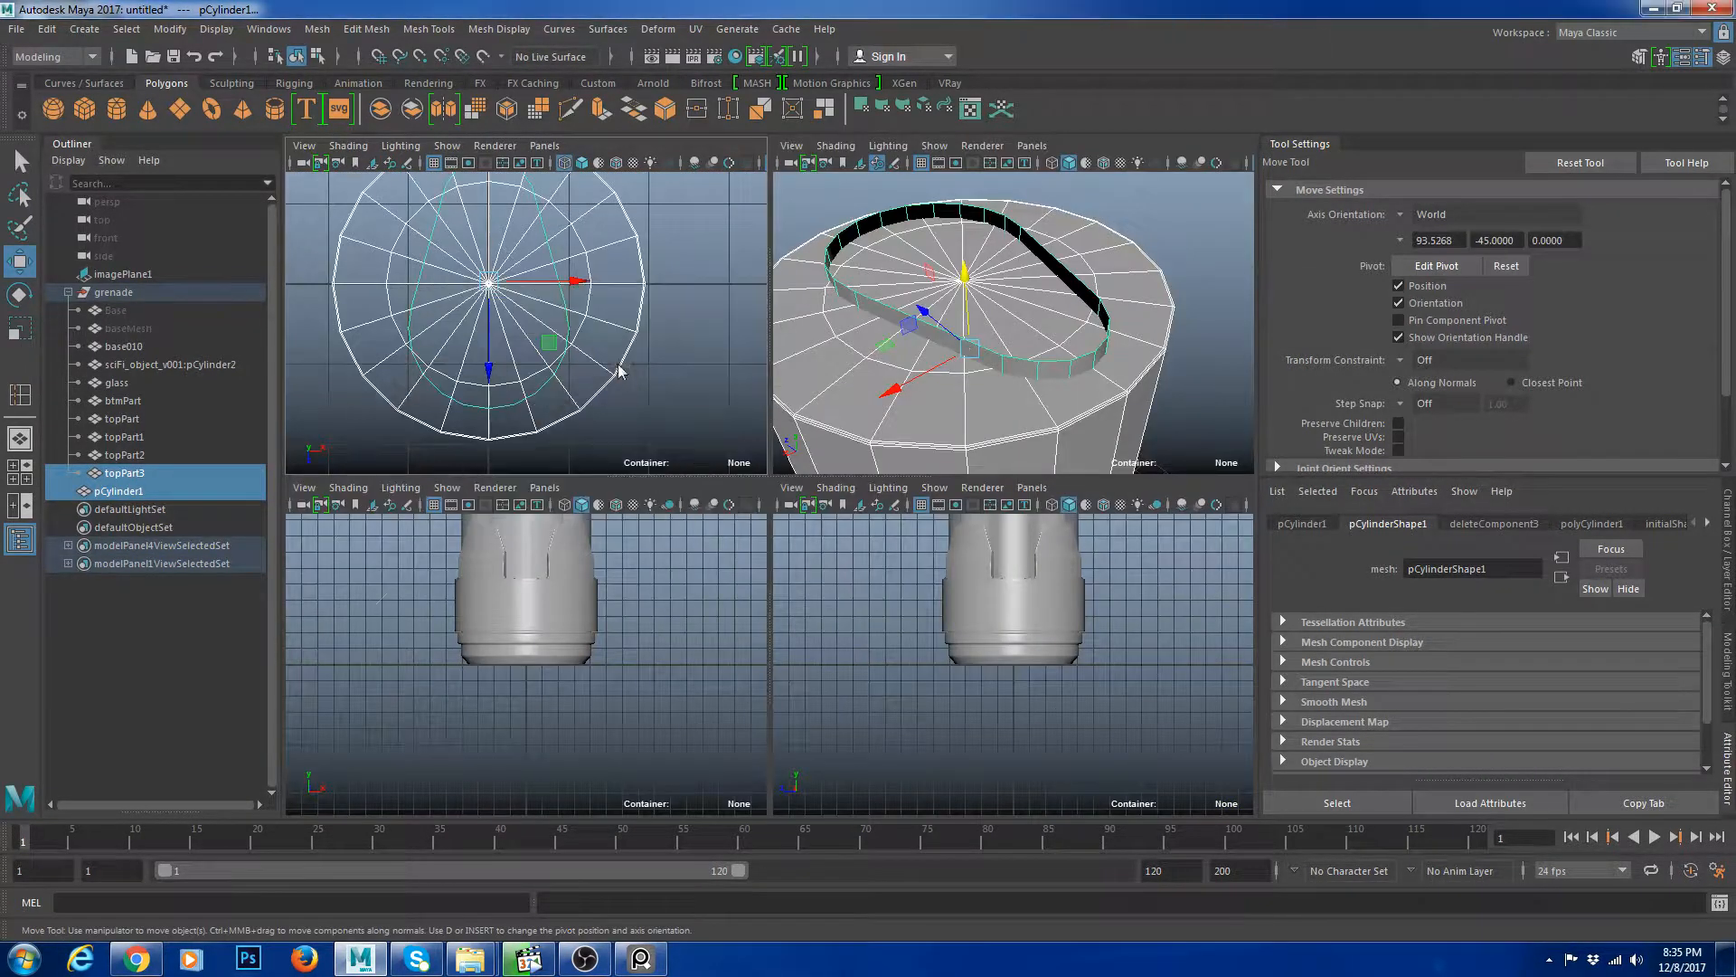
key(space)
scroll(787, 579, up, 4)
click(706, 597)
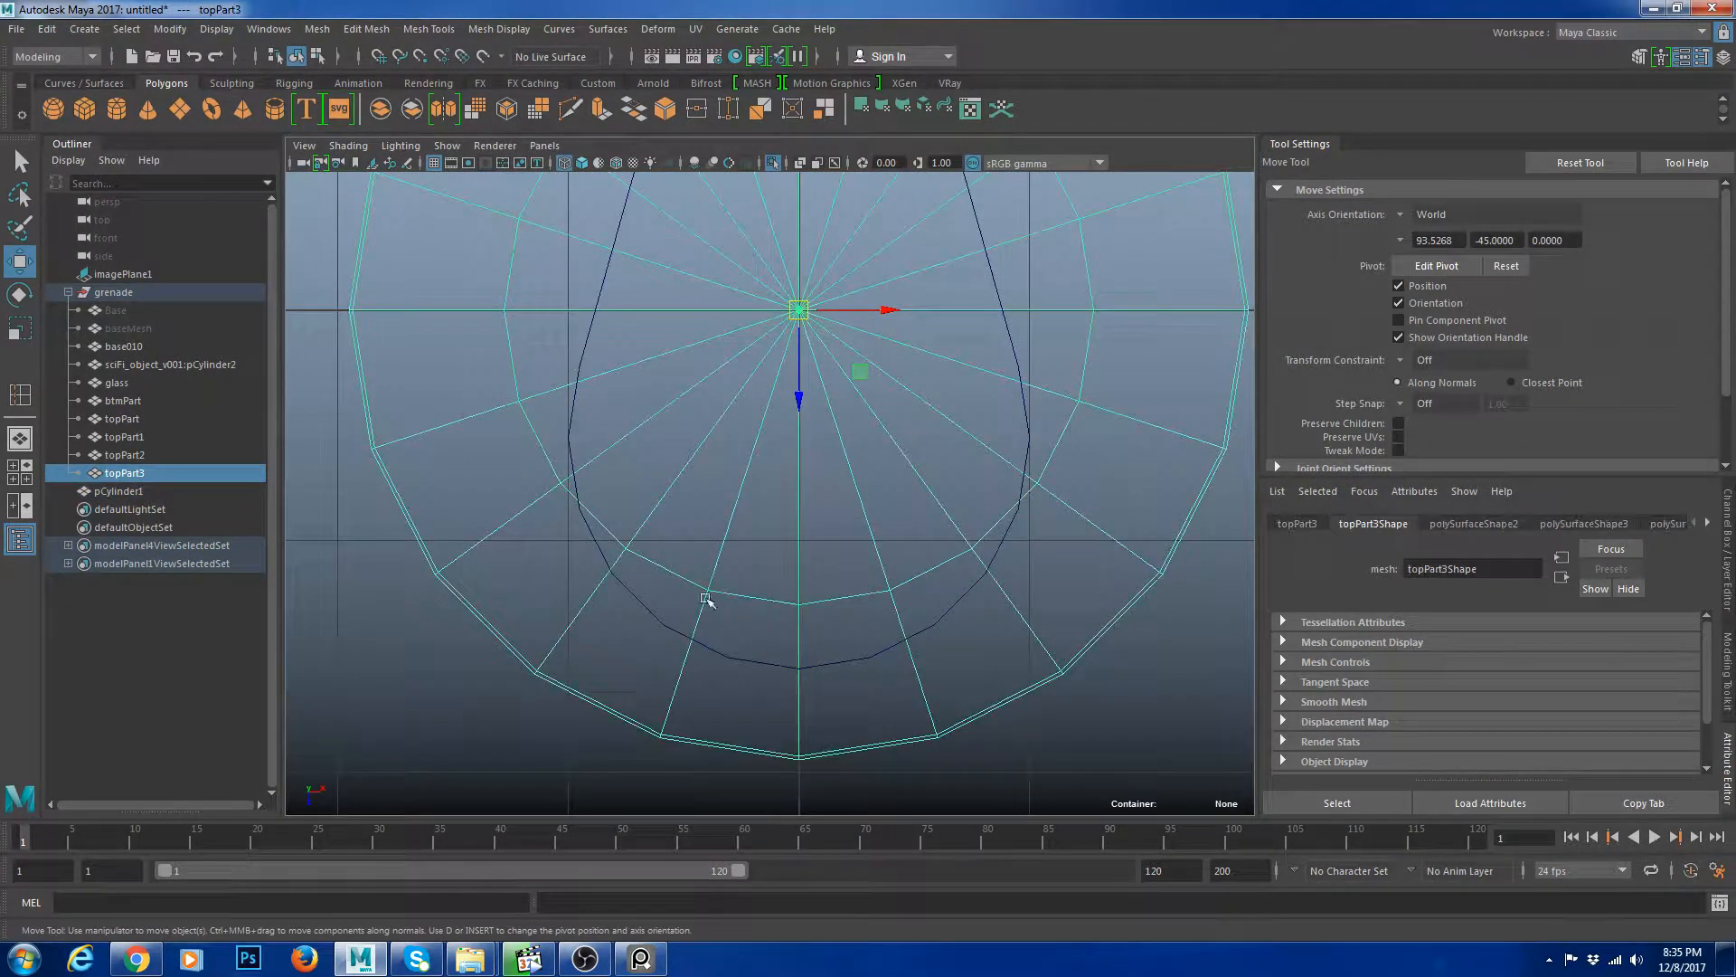
Move the cap's vertices along the lower curve of the slot outline so the edges follow its shape.
key(F9)
click(707, 592)
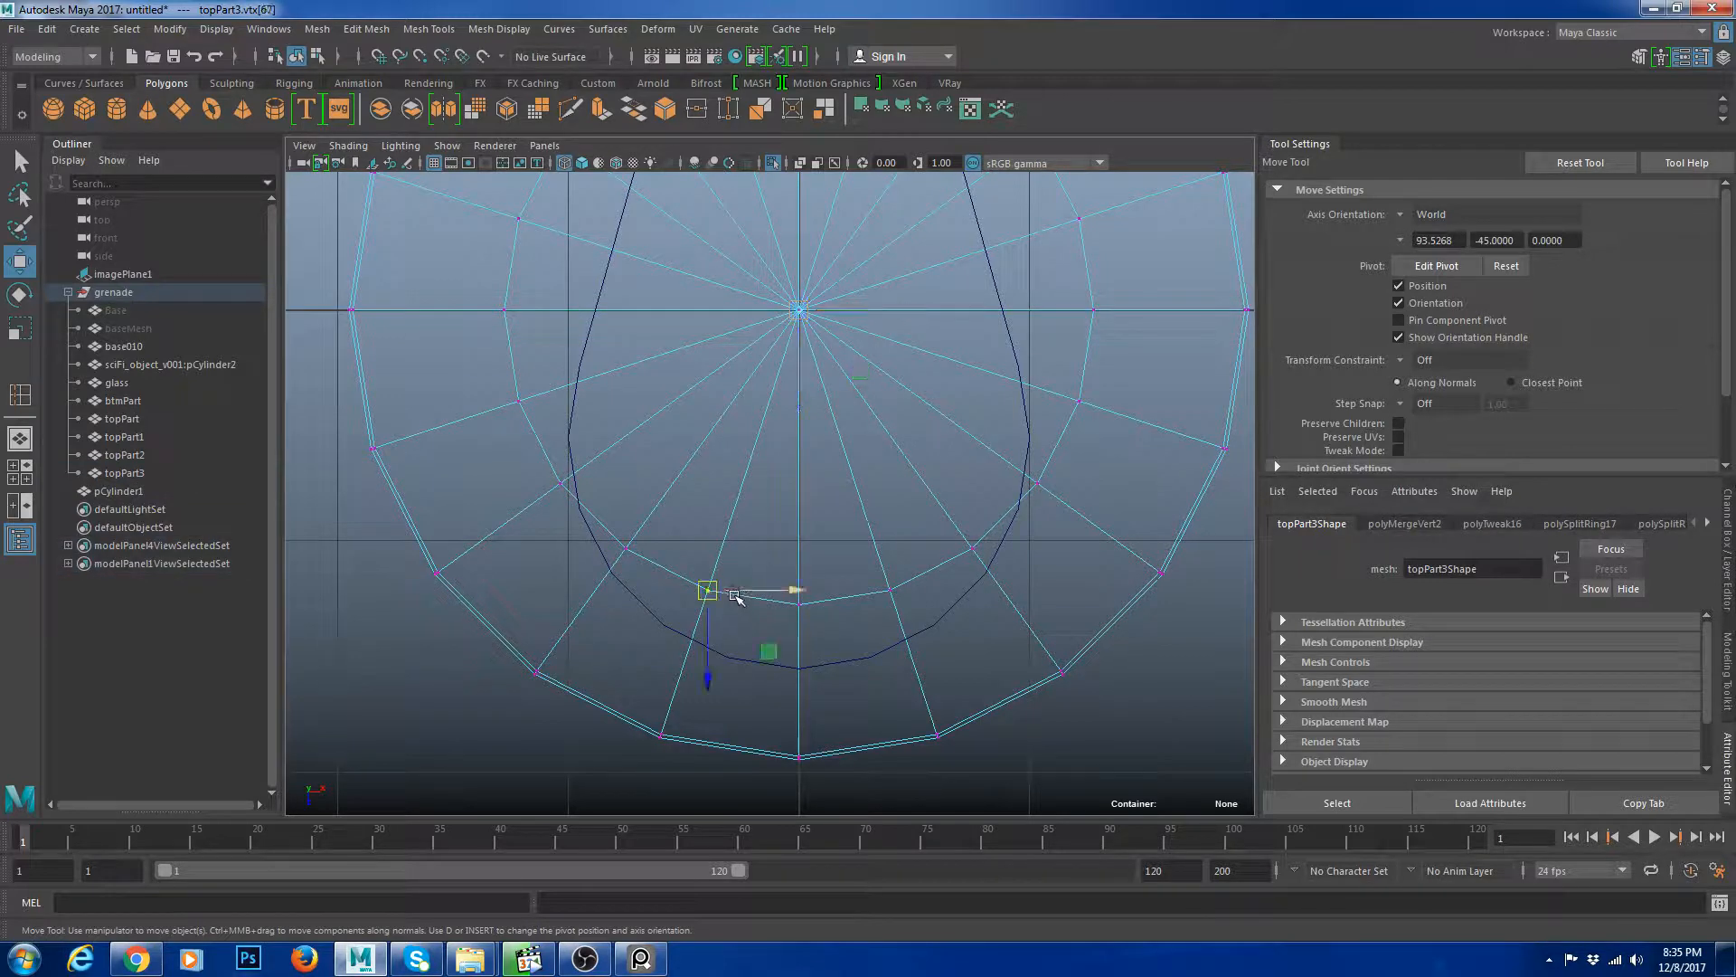
click(996, 547)
scroll(959, 570, up, 4)
alt+middle_drag(860, 642, 931, 563)
drag(728, 551, 738, 563)
drag(739, 624, 744, 721)
alt+middle_drag(860, 579, 821, 515)
drag(820, 515, 853, 727)
alt+middle_drag(958, 500, 904, 472)
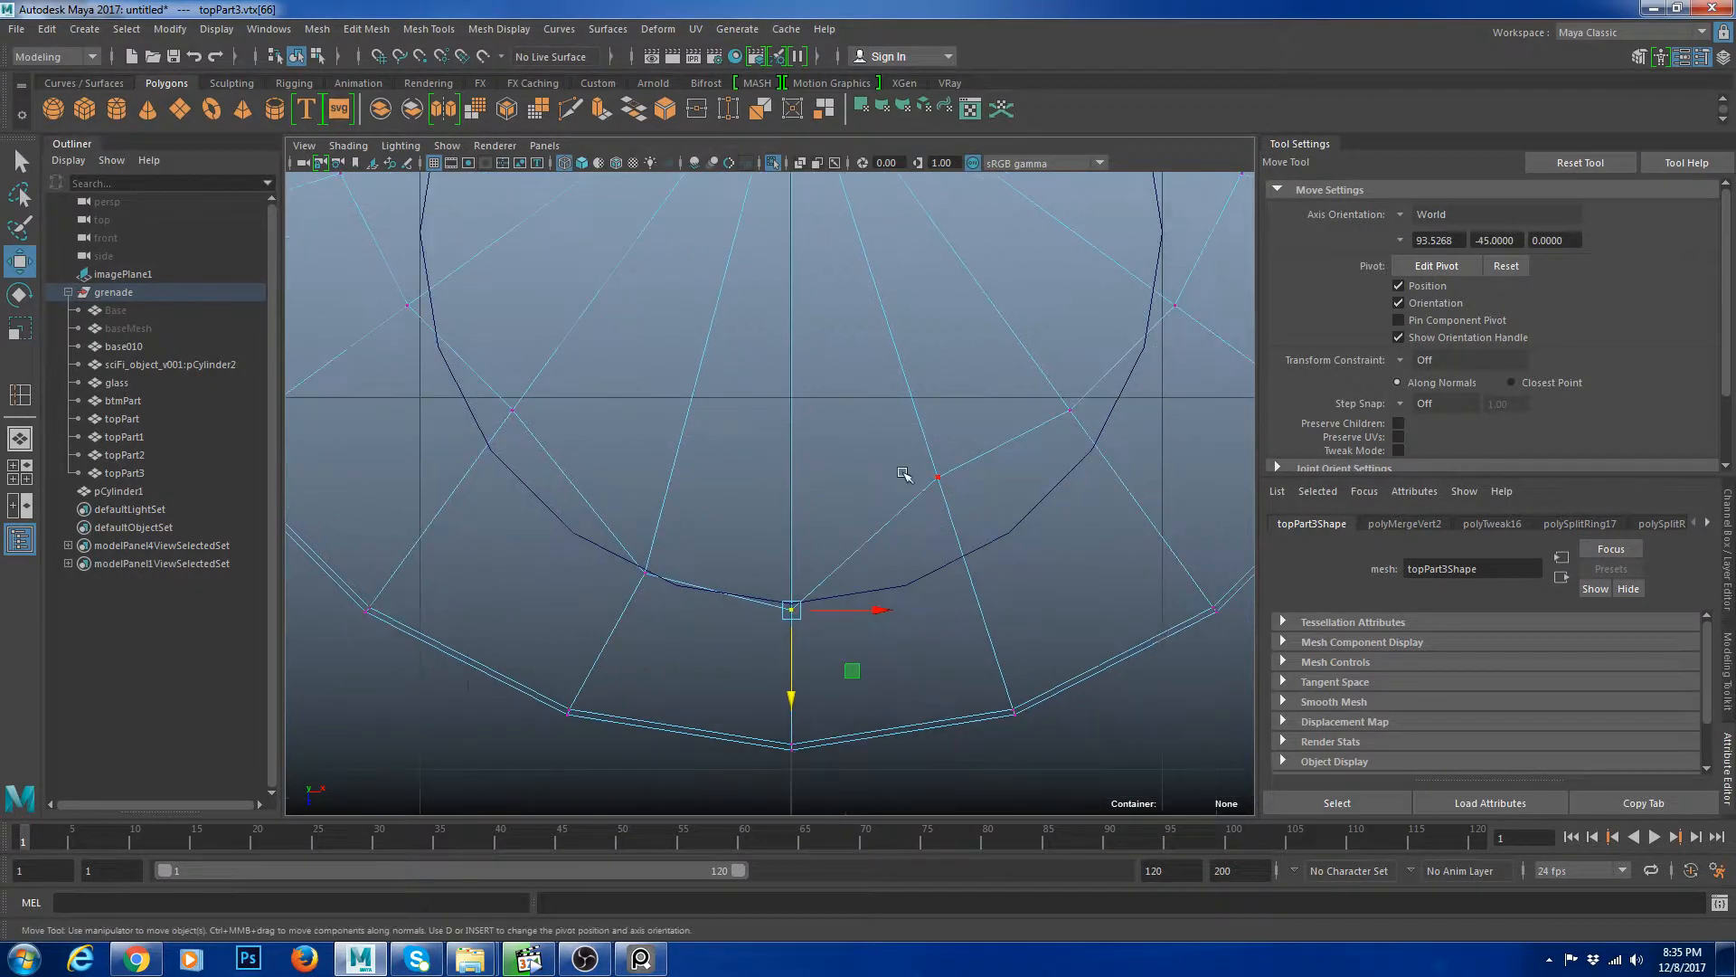
drag(904, 472, 966, 676)
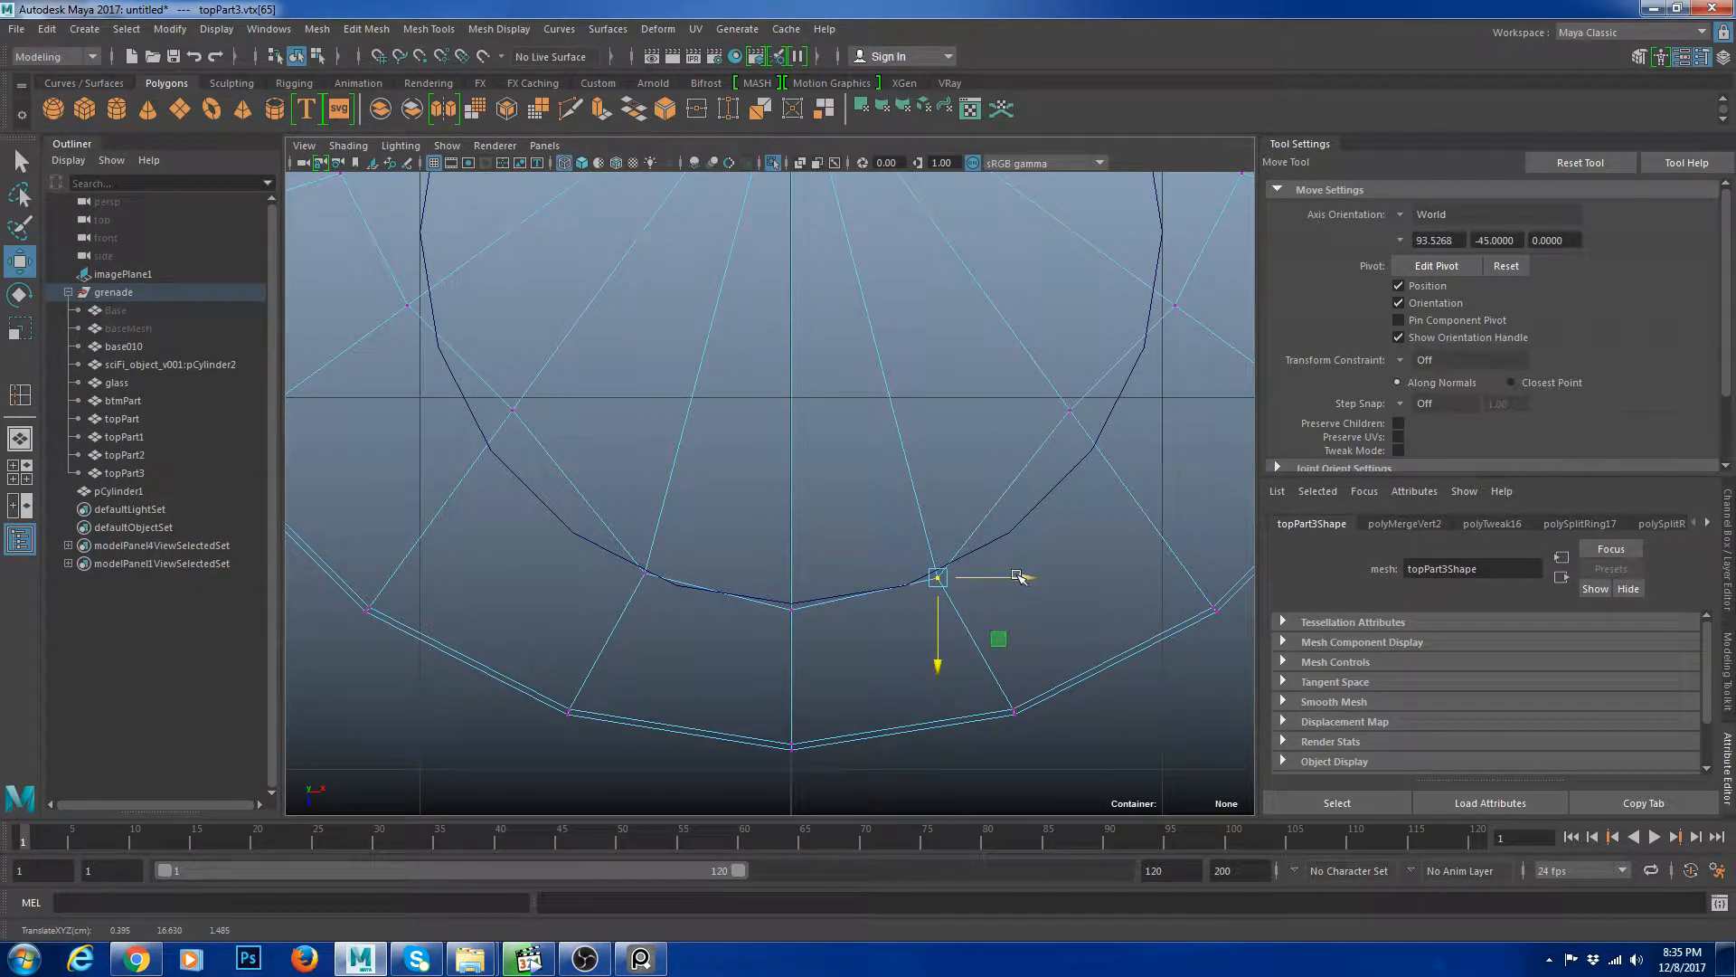
drag(1018, 577, 1023, 577)
alt+middle_drag(1074, 455, 948, 466)
drag(864, 392, 1073, 424)
drag(988, 500, 990, 540)
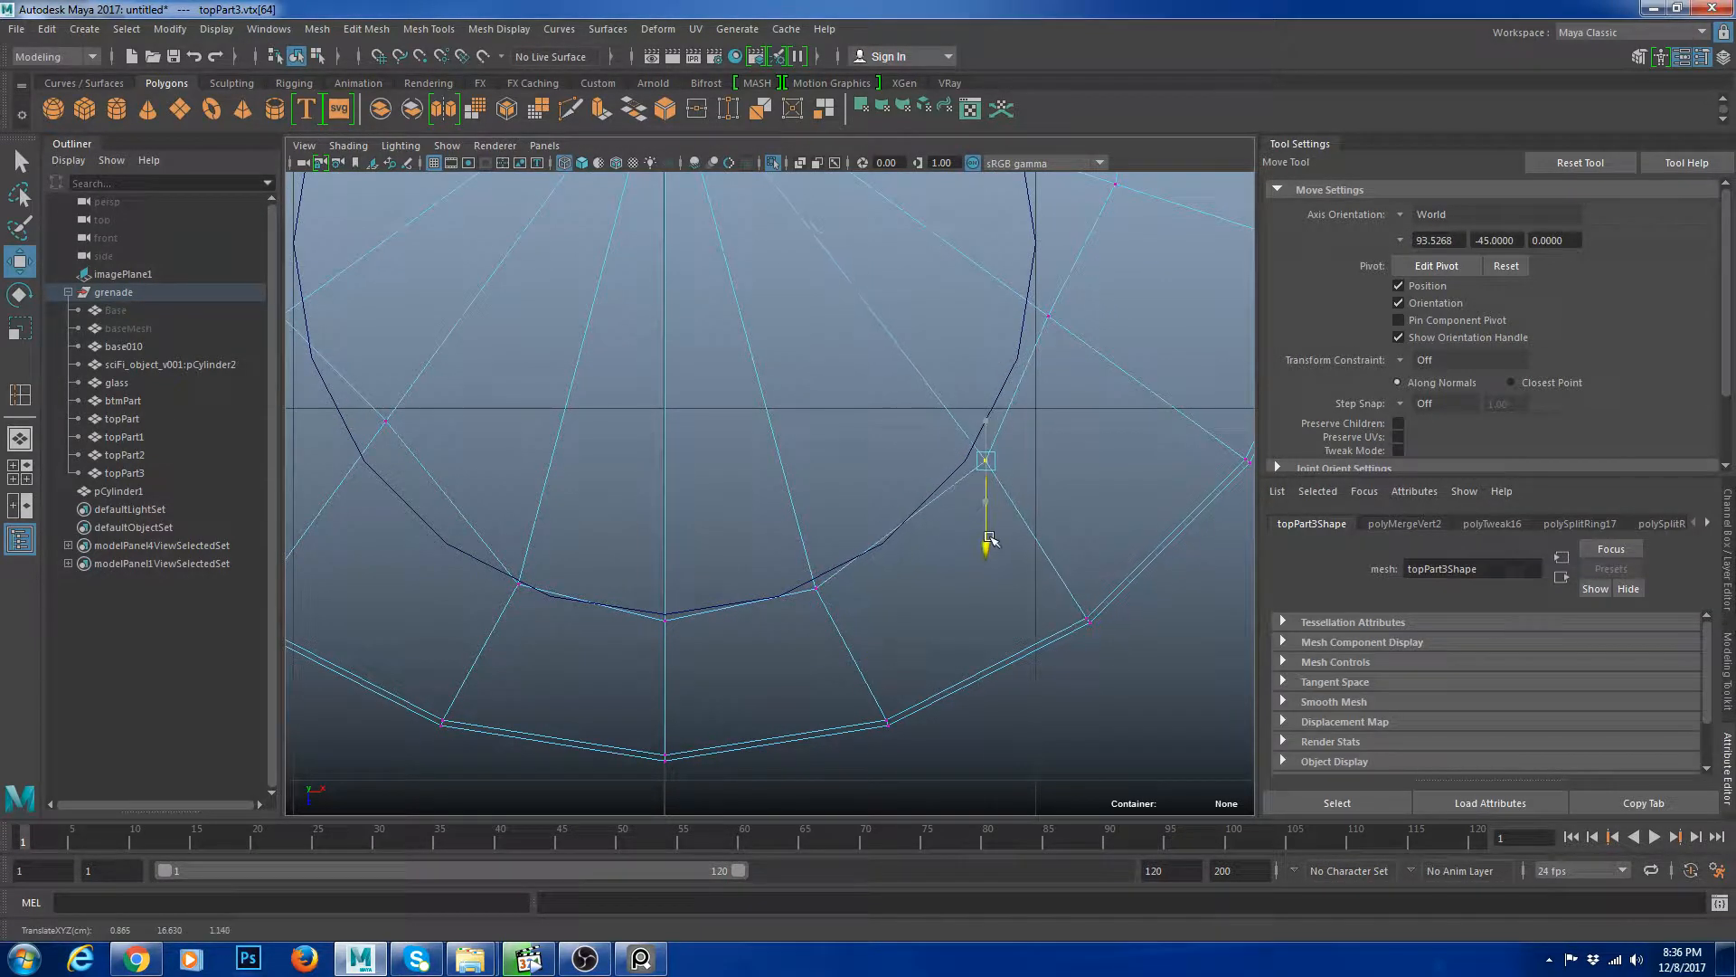
alt+middle_drag(1036, 485, 922, 605)
drag(880, 415, 982, 443)
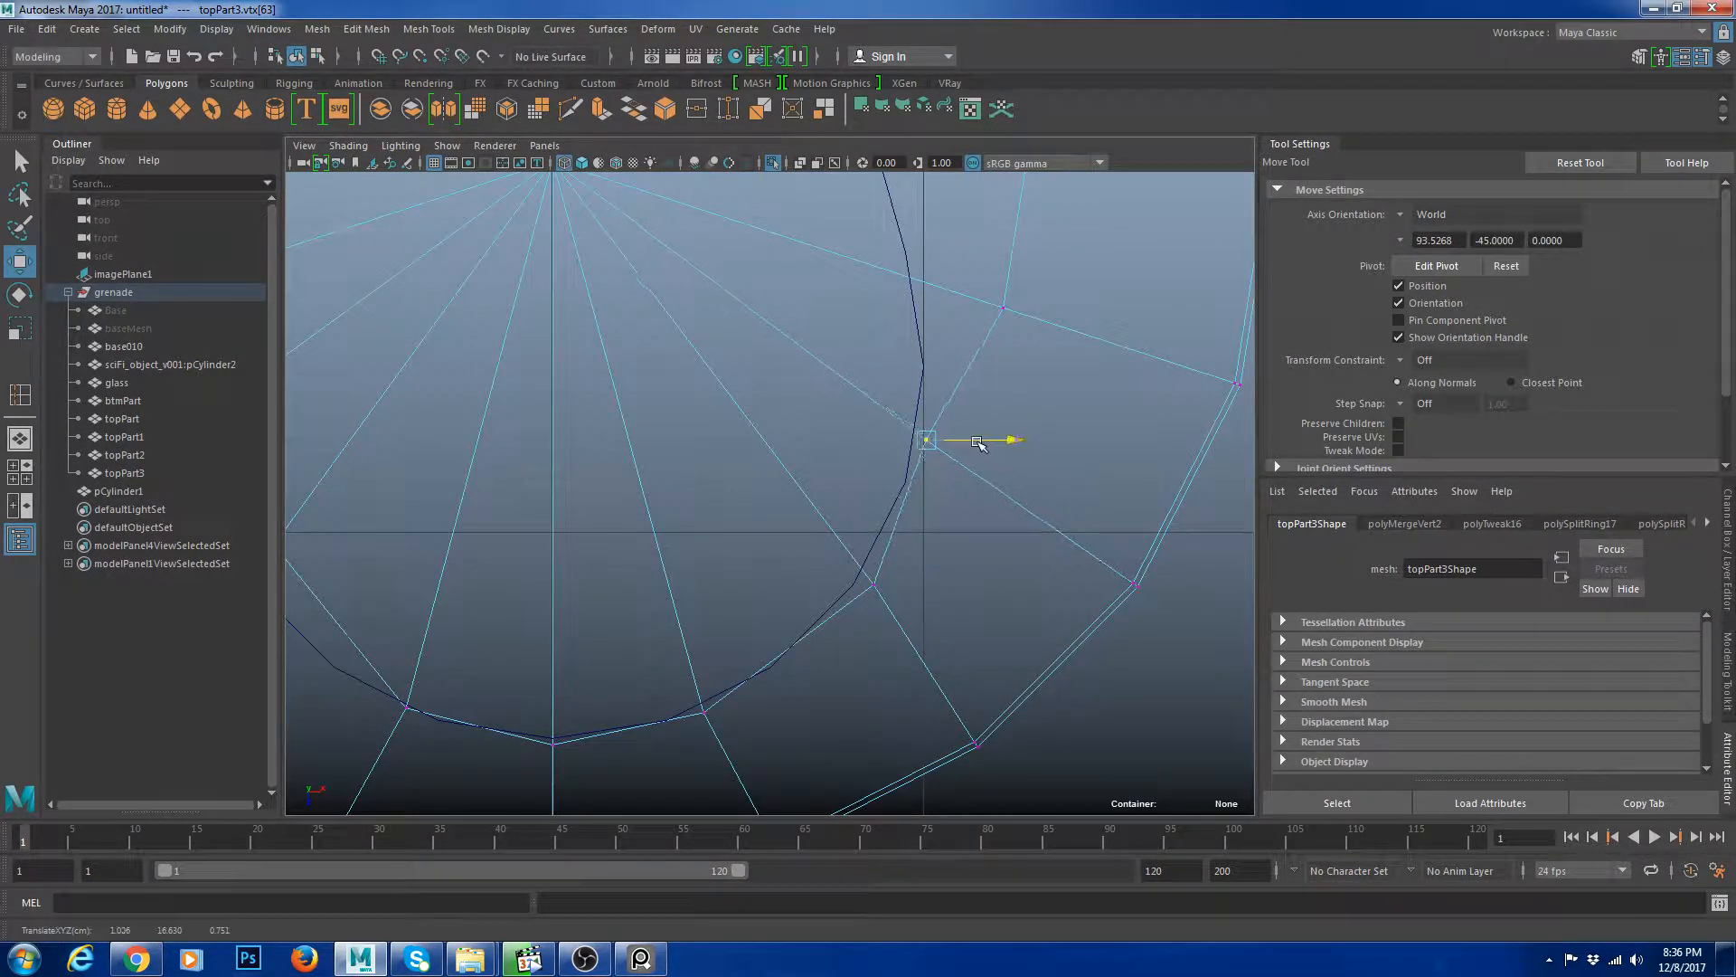
Snap the cap's vertices onto the slot outline along its right side.
alt+middle_drag(947, 262, 869, 533)
drag(868, 532, 999, 644)
drag(1006, 575, 940, 575)
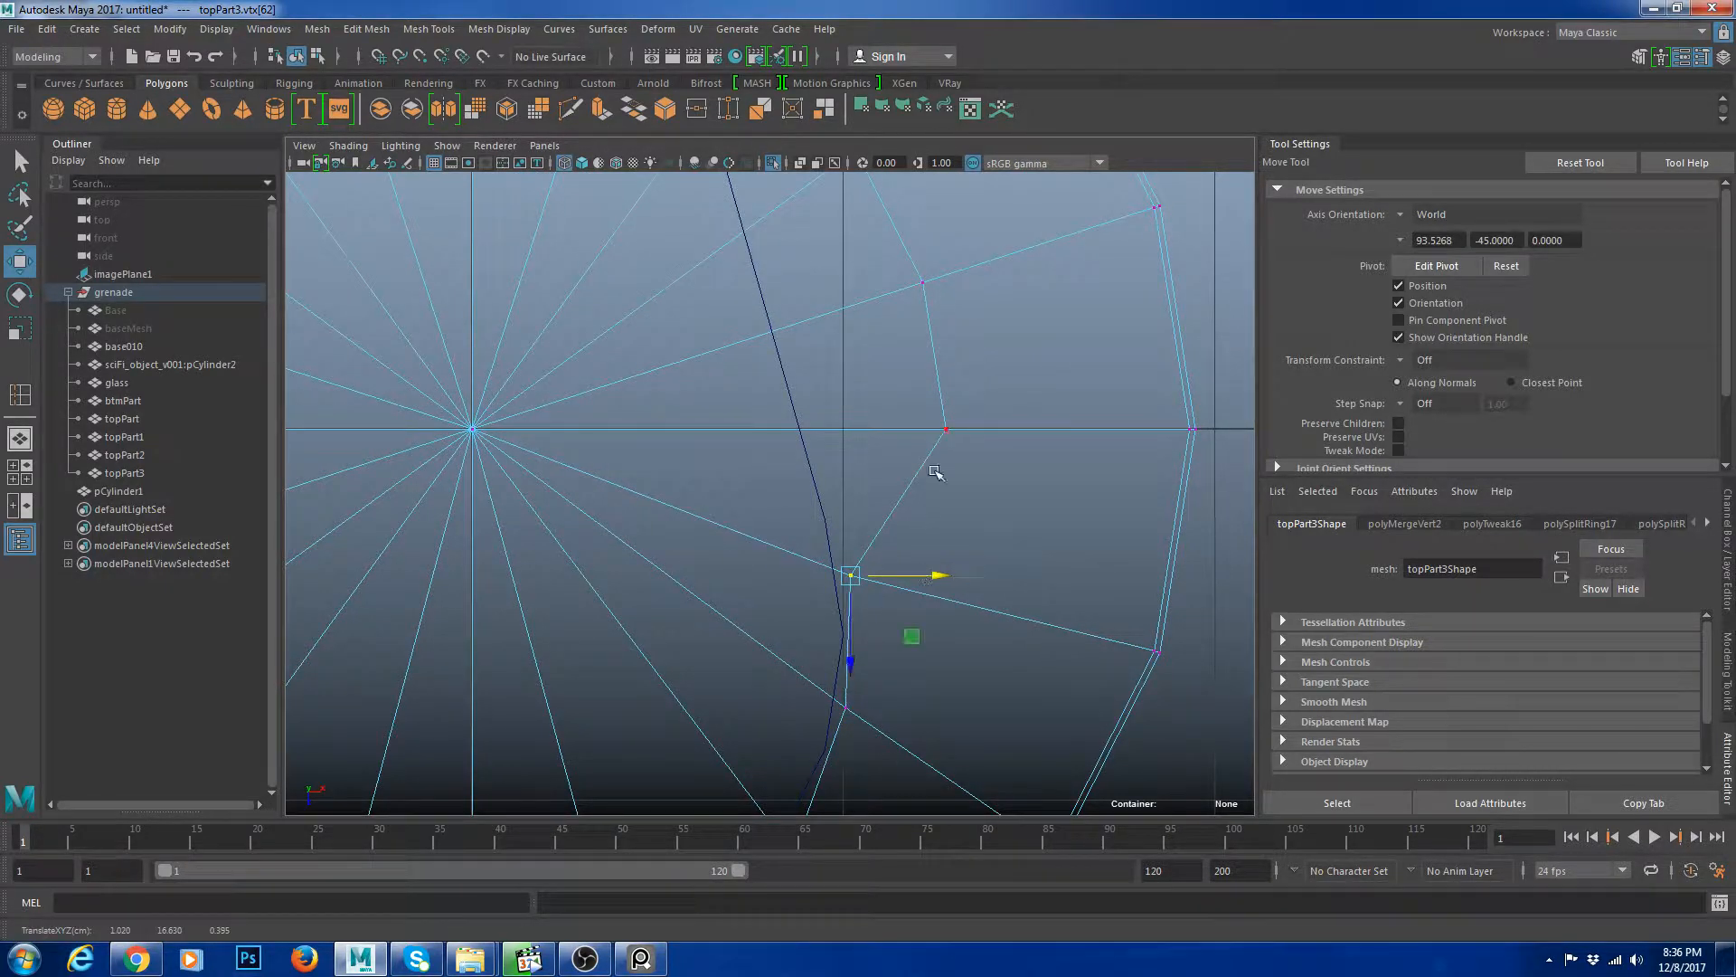
click(1017, 450)
mouse_move(905, 409)
mouse_down()
mouse_move(972, 447)
mouse_move(911, 431)
mouse_up()
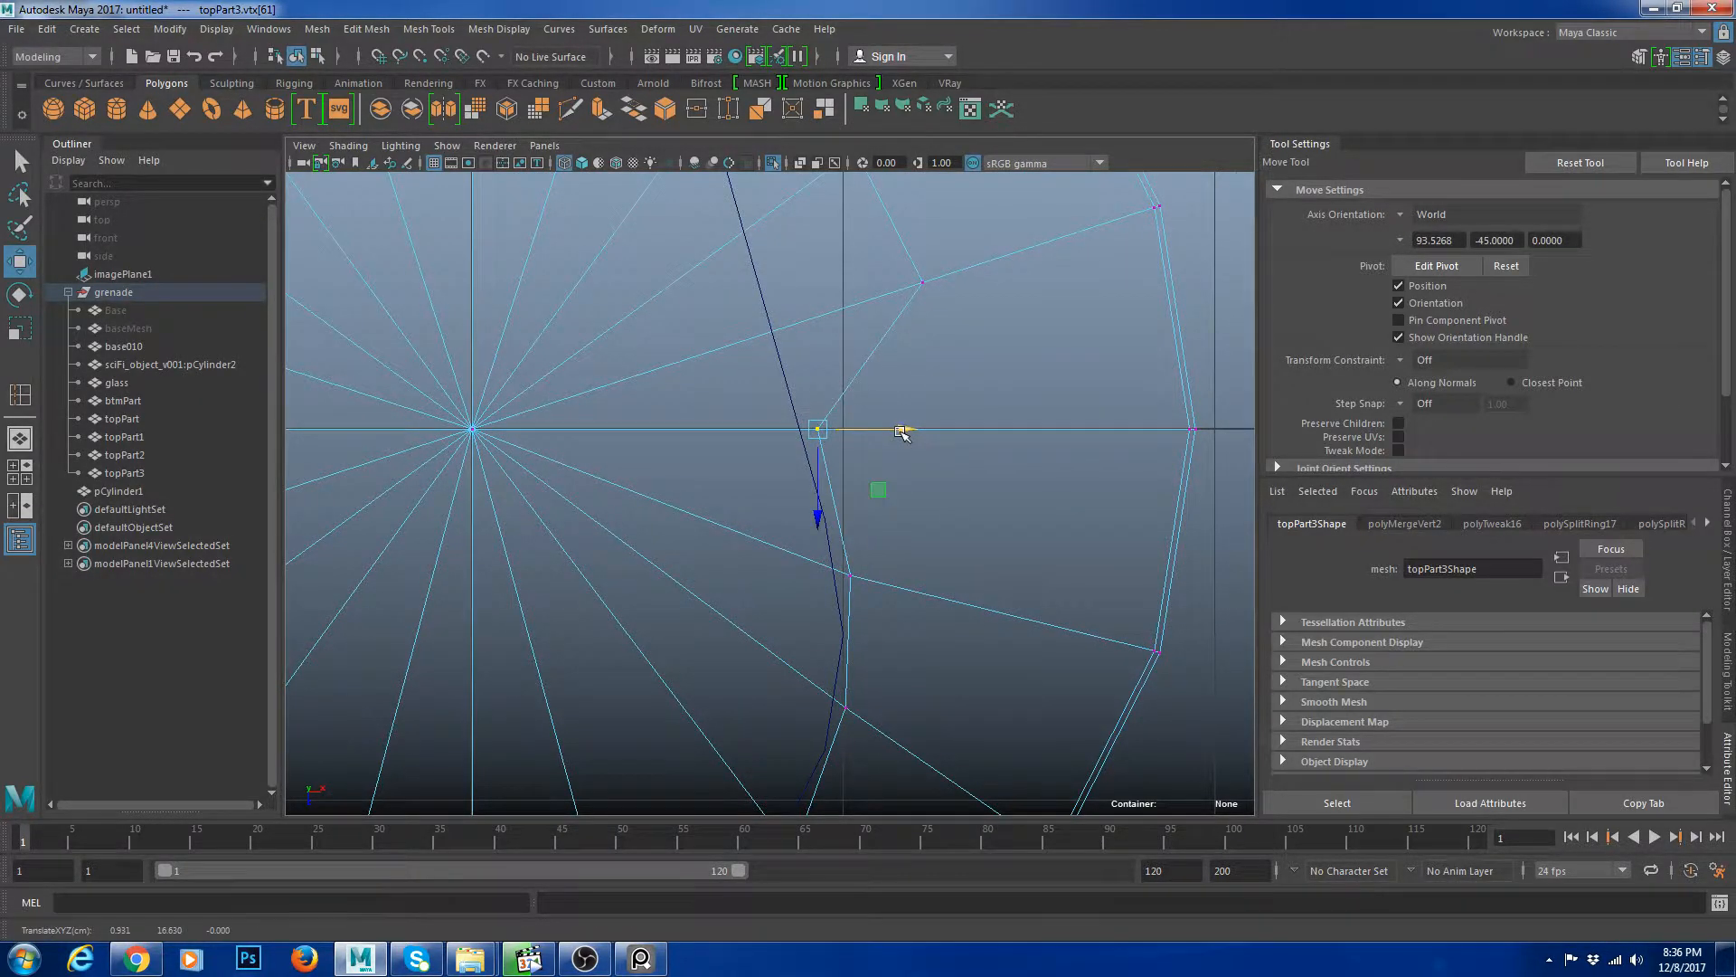
alt+middle_drag(891, 275, 911, 417)
drag(913, 402, 871, 429)
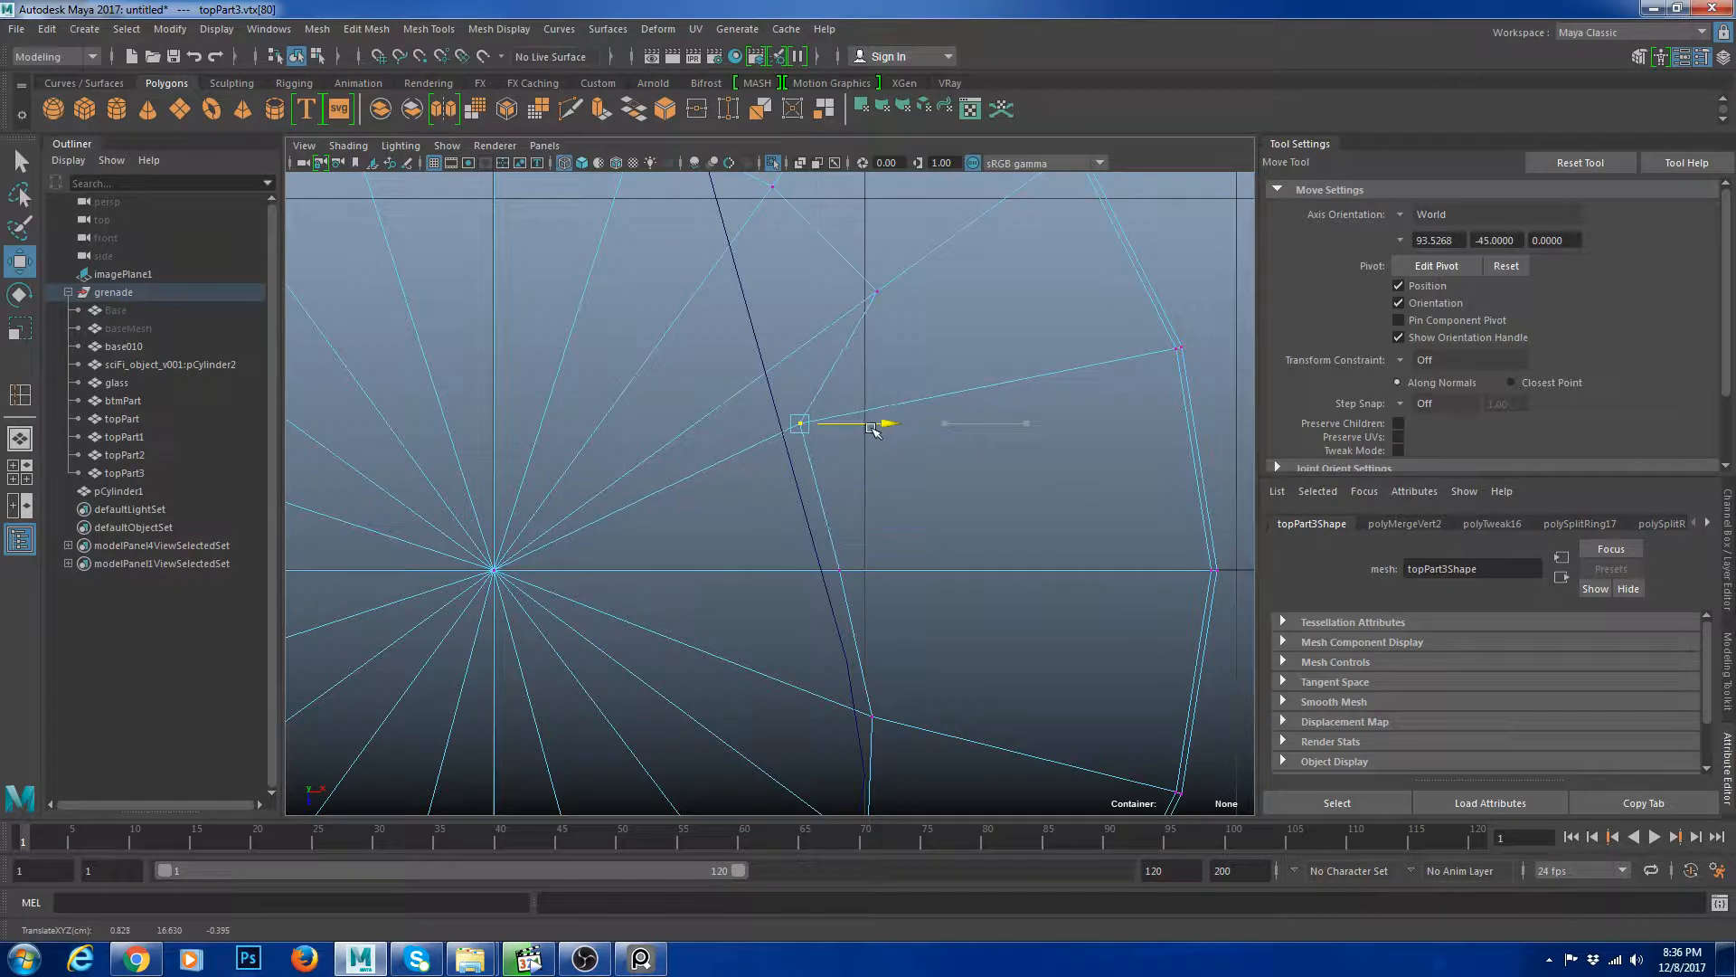
alt+middle_drag(872, 429, 906, 589)
mouse_move(887, 427)
mouse_down()
mouse_move(940, 477)
mouse_move(917, 454)
mouse_move(884, 457)
mouse_up()
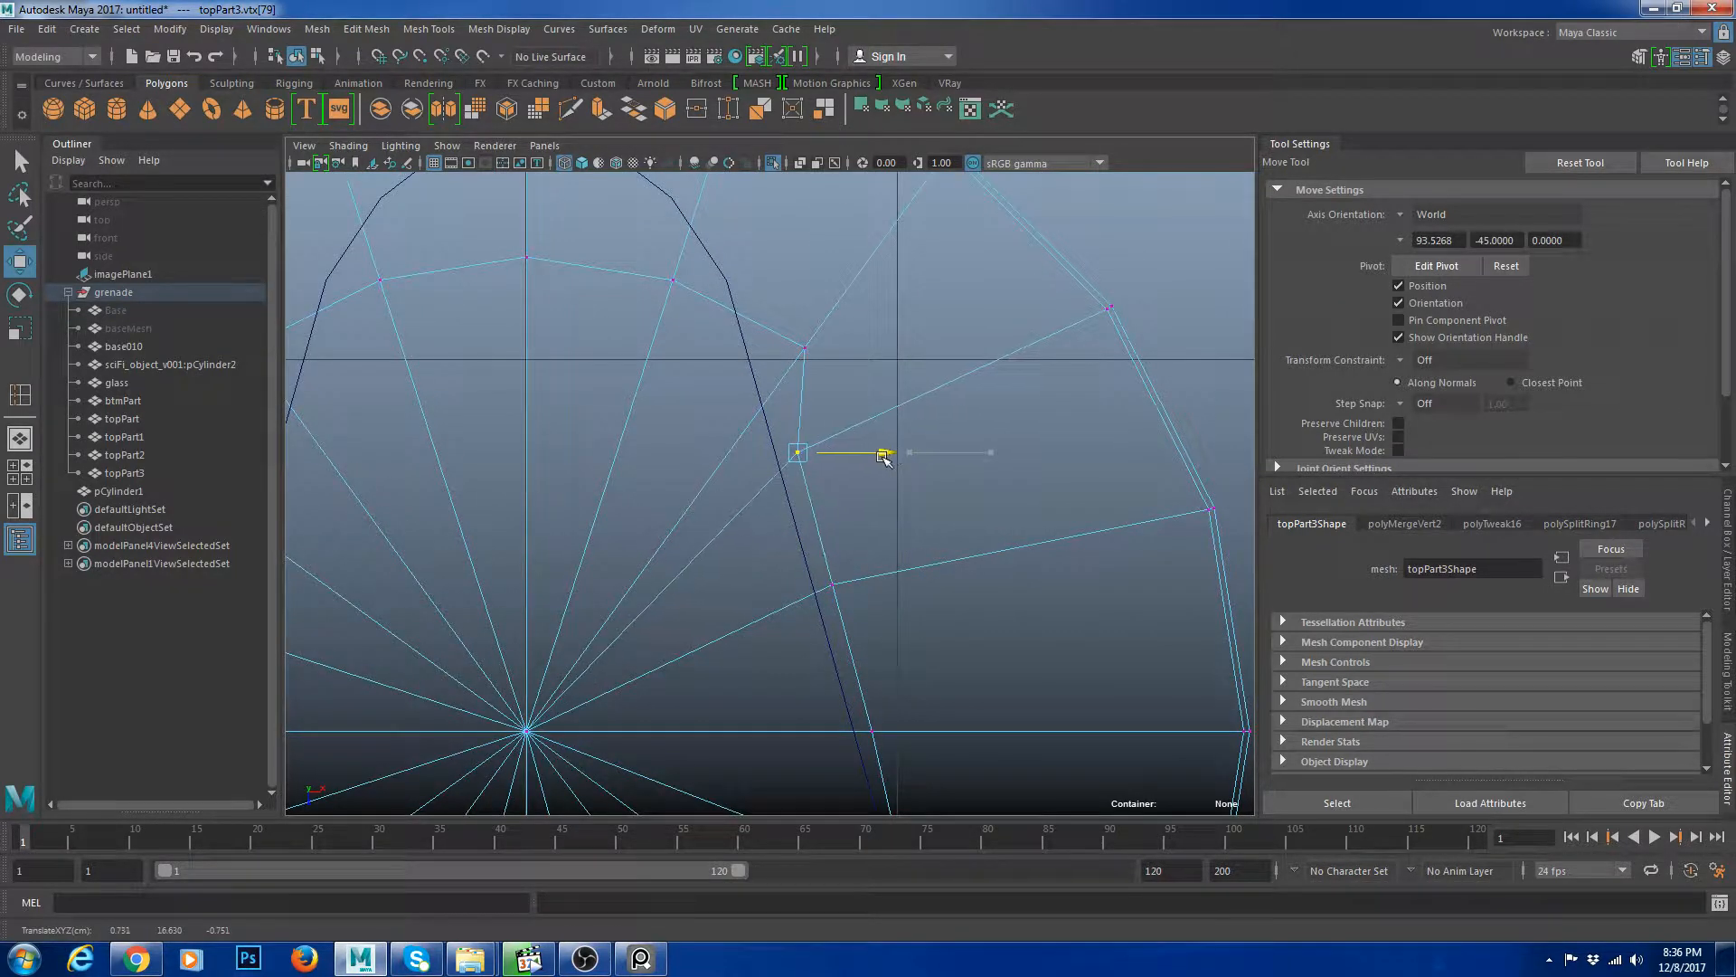
alt+middle_drag(887, 589, 869, 425)
click(870, 432)
drag(908, 422, 905, 425)
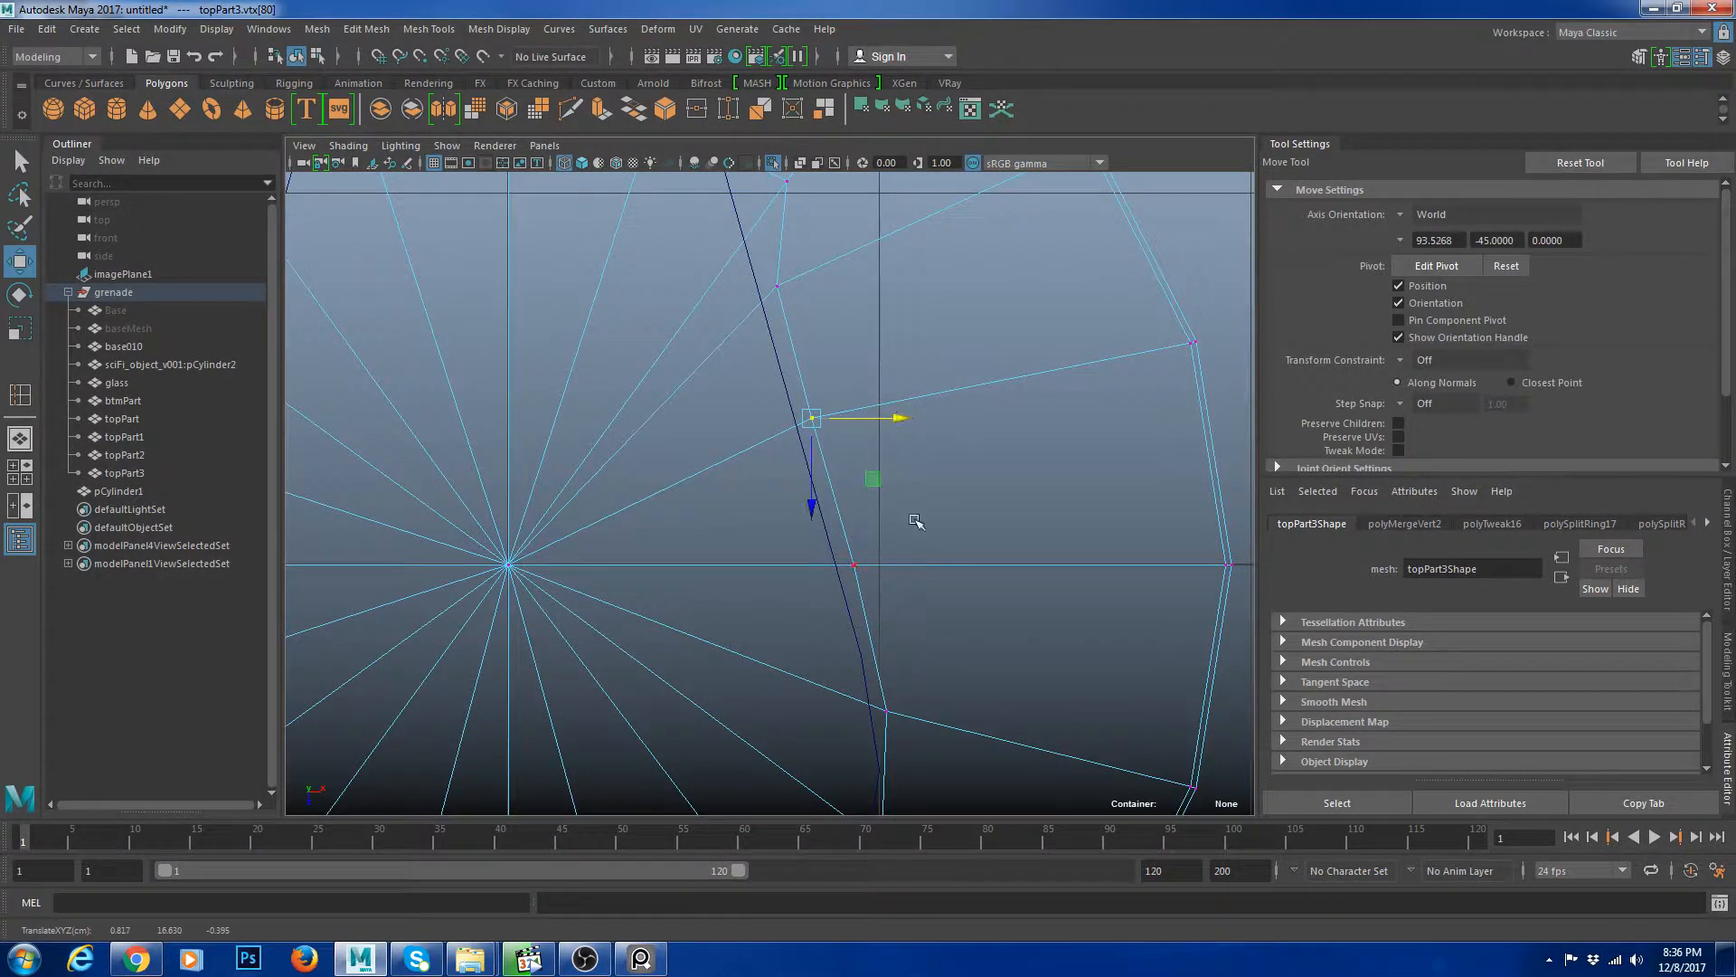
alt+middle_drag(813, 643, 764, 470)
drag(769, 473, 936, 547)
alt+middle_drag(928, 696, 938, 606)
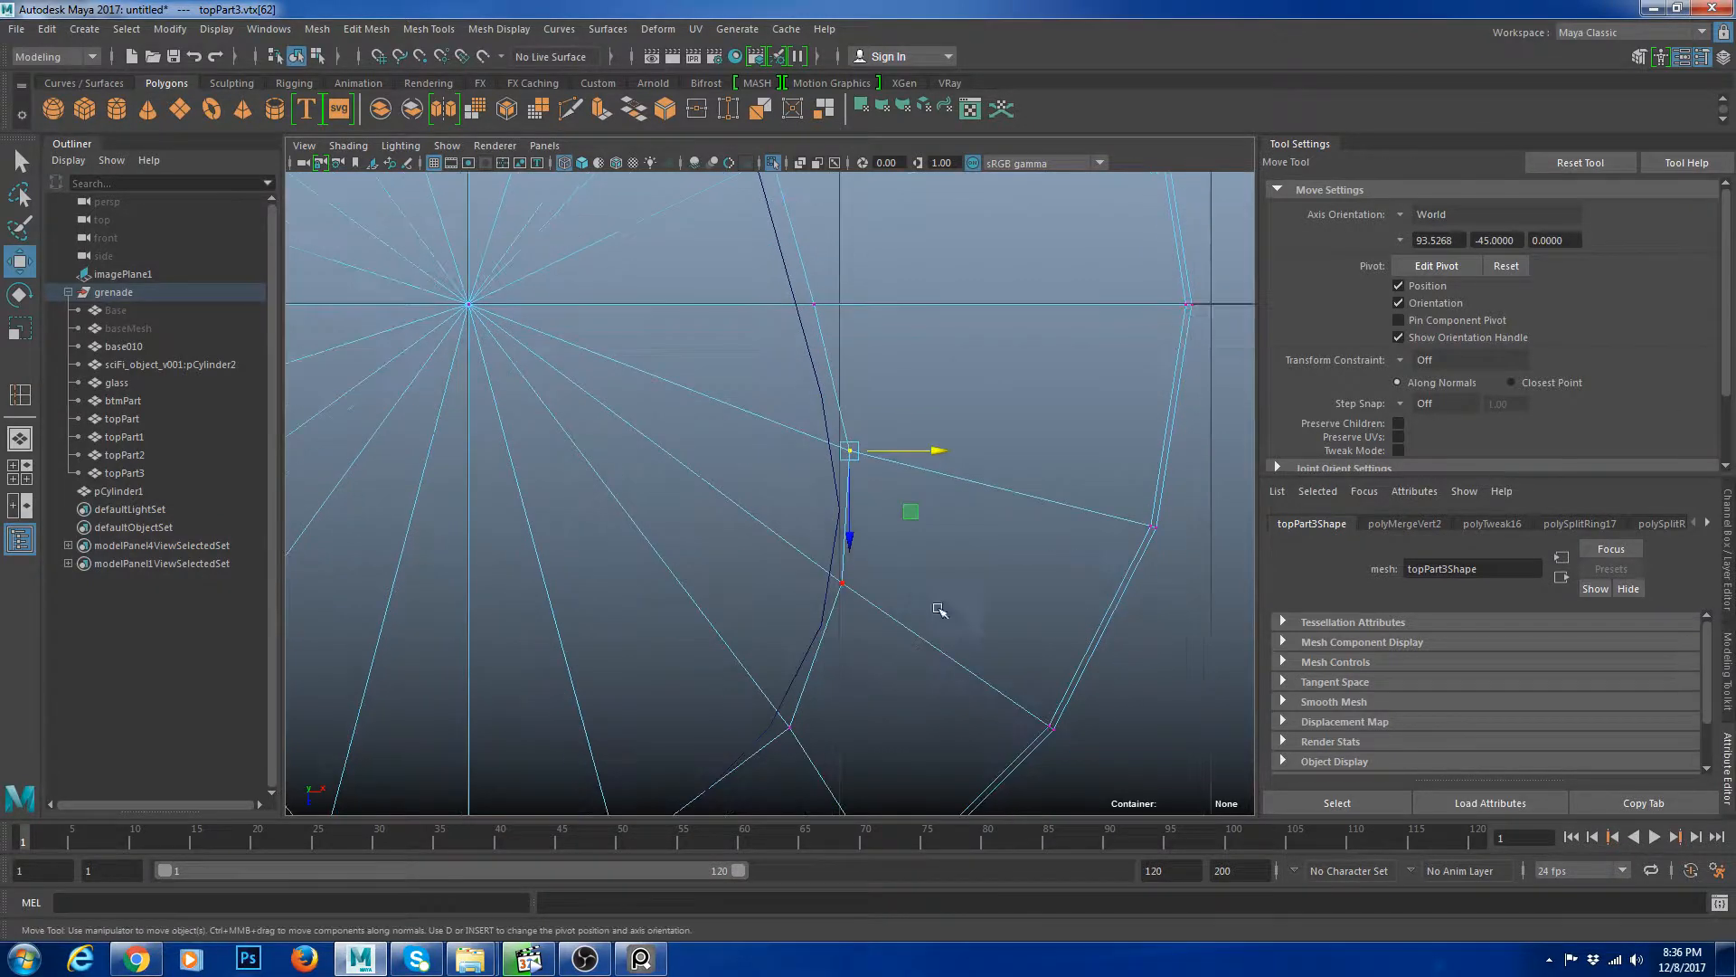
drag(723, 540, 929, 587)
Move the cap's vertices around the rounded top of the slot outline onto the curve.
scroll(939, 591, up, 1)
alt+middle_drag(837, 226, 1011, 727)
drag(986, 346, 956, 346)
alt+middle_drag(841, 366, 932, 542)
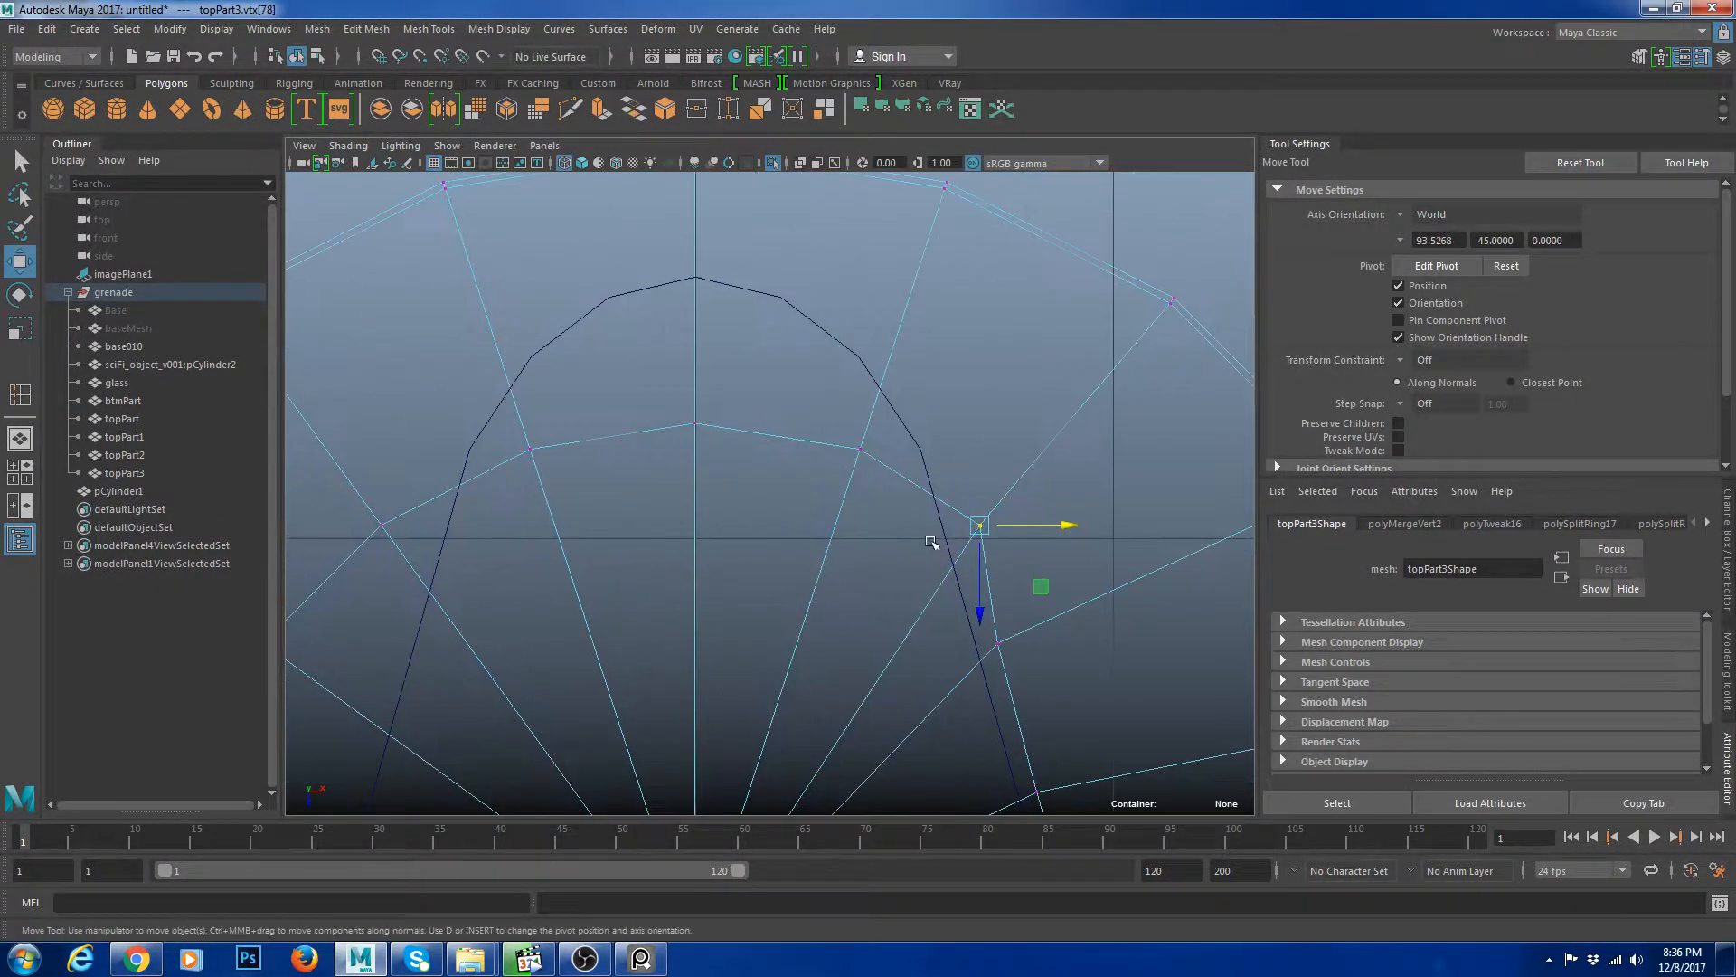
drag(1076, 524, 1060, 523)
click(860, 449)
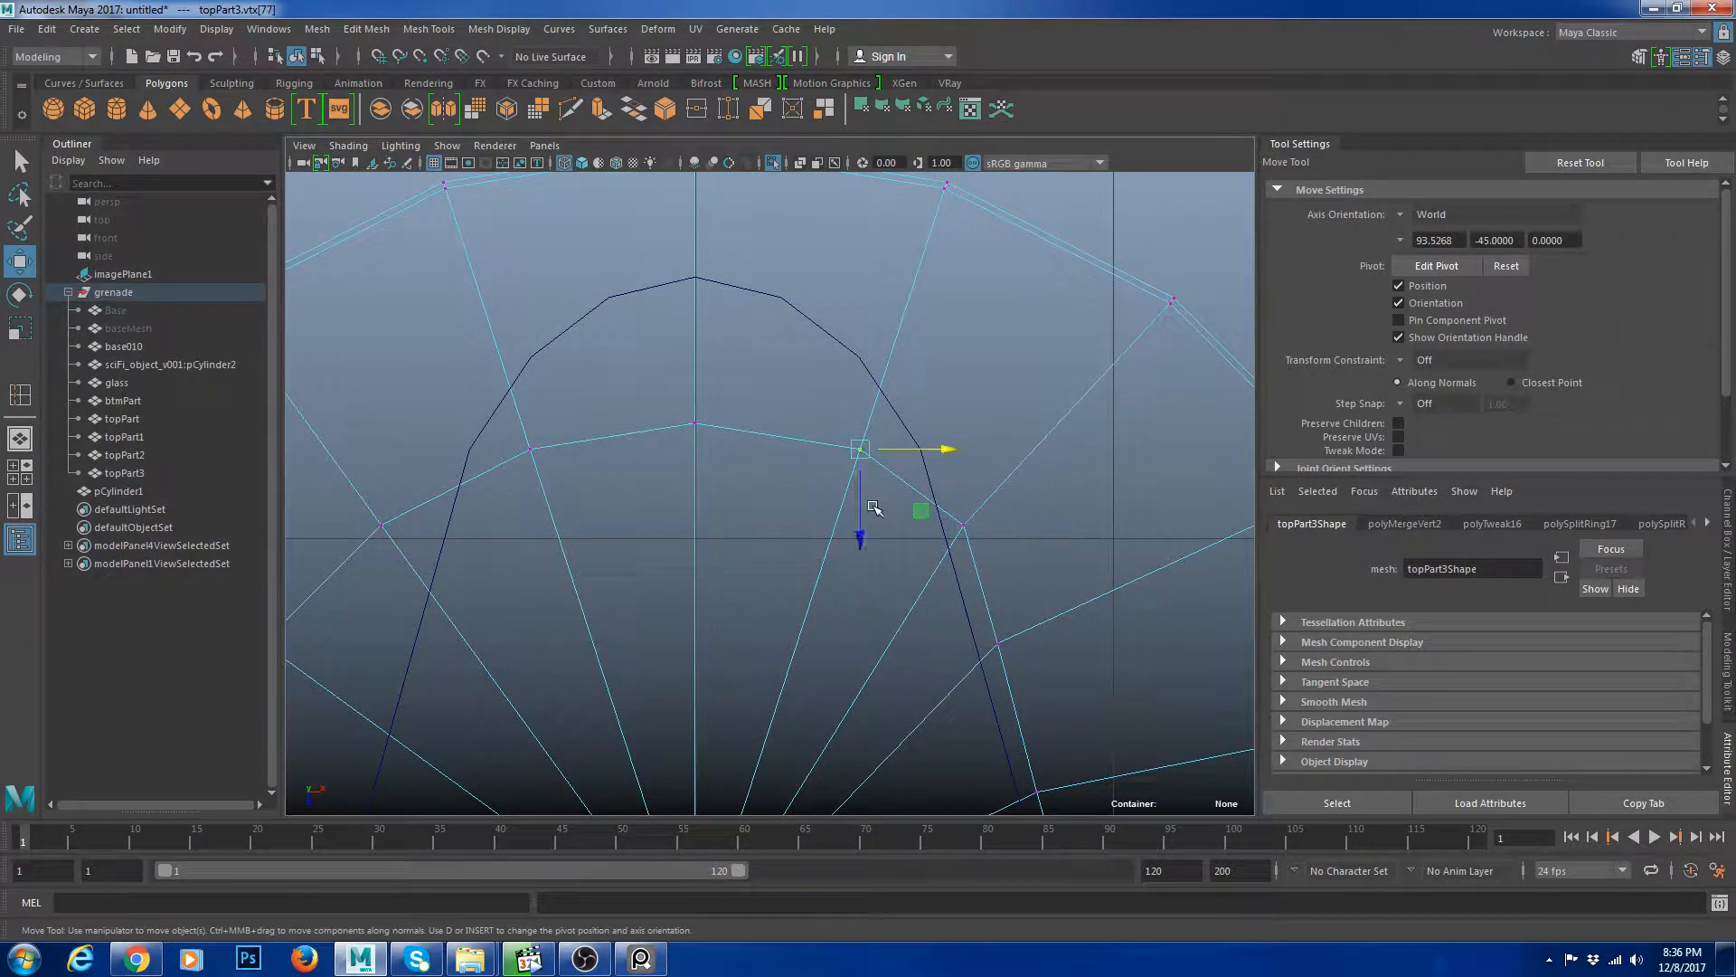
drag(855, 532, 850, 387)
click(695, 422)
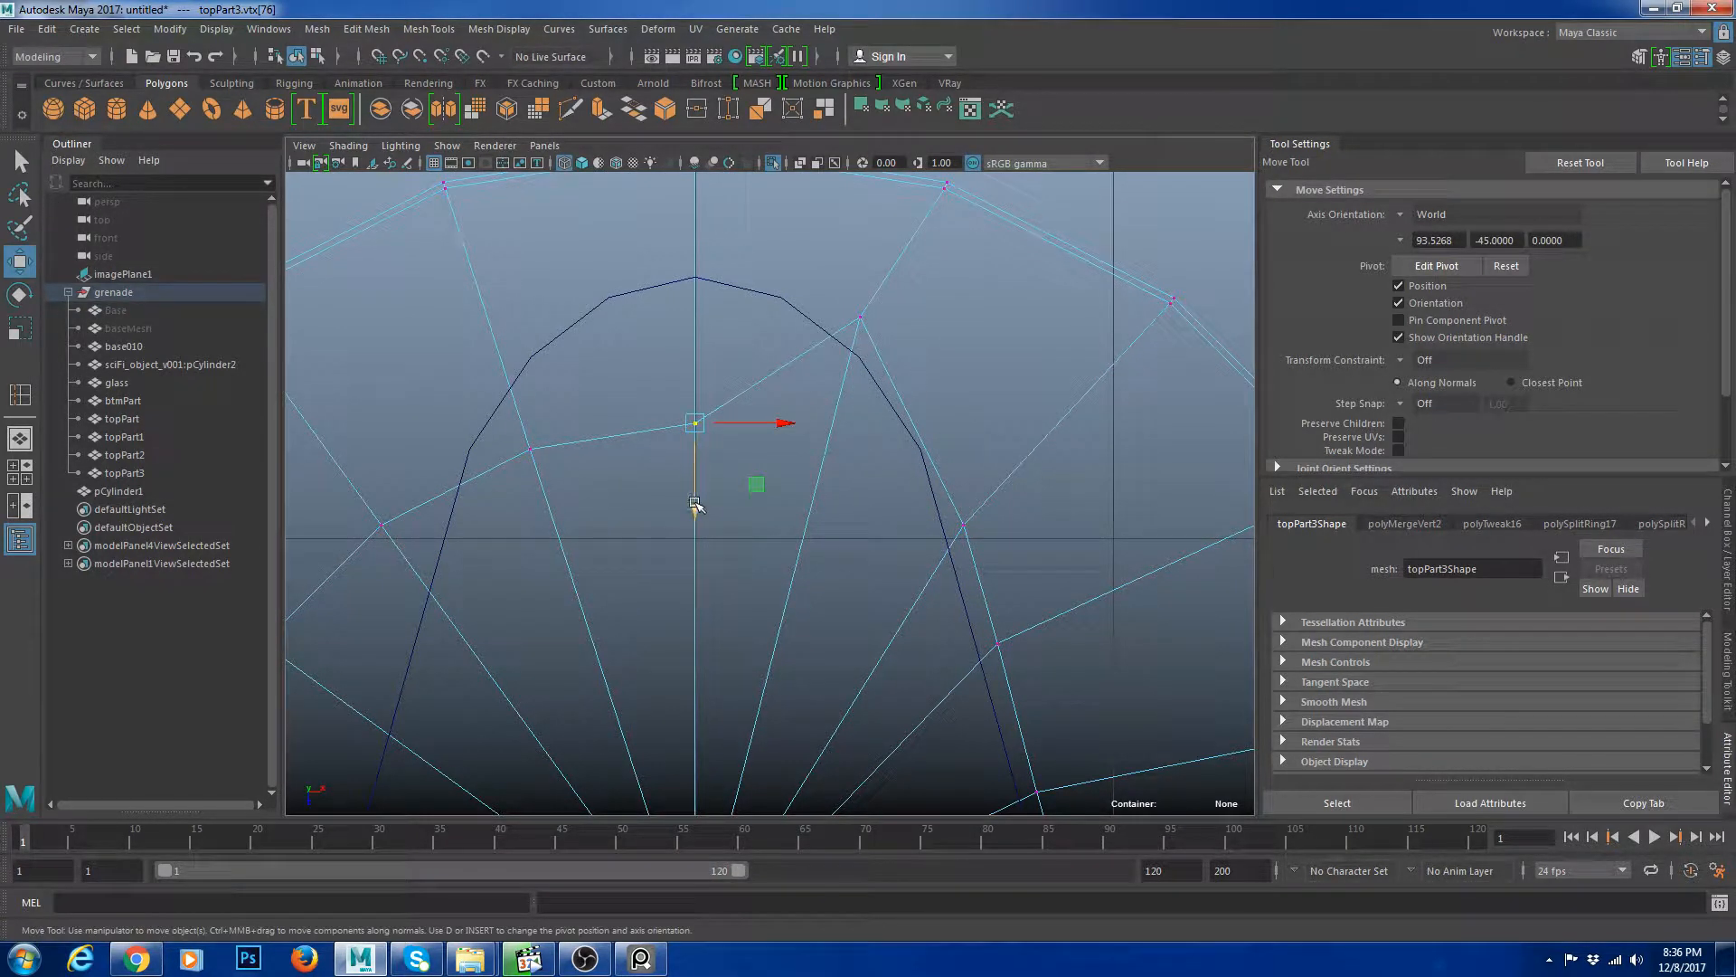
drag(697, 502, 683, 341)
alt+middle_drag(577, 466, 702, 469)
drag(709, 512, 587, 393)
drag(655, 534, 644, 384)
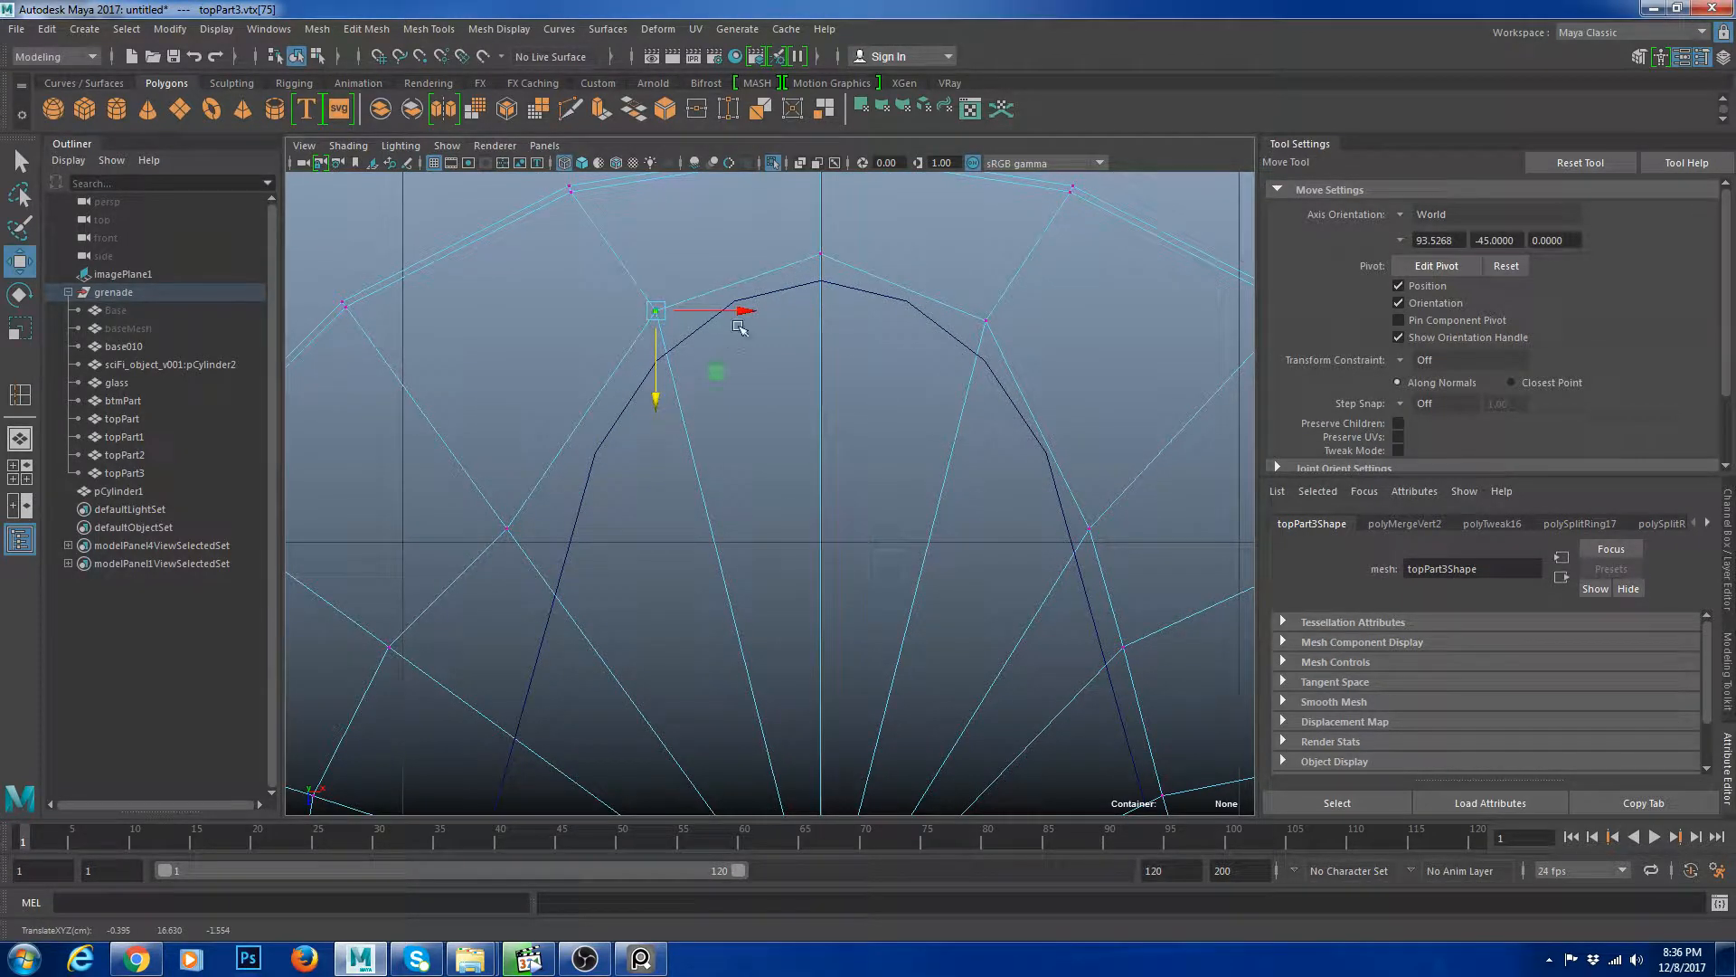
Align the cap's vertices with the slot outline along its left side.
alt+middle_drag(571, 532, 752, 395)
drag(746, 408, 803, 391)
alt+middle_drag(576, 523, 667, 473)
drag(628, 441, 872, 488)
alt+middle_drag(839, 402, 811, 477)
drag(821, 453, 762, 392)
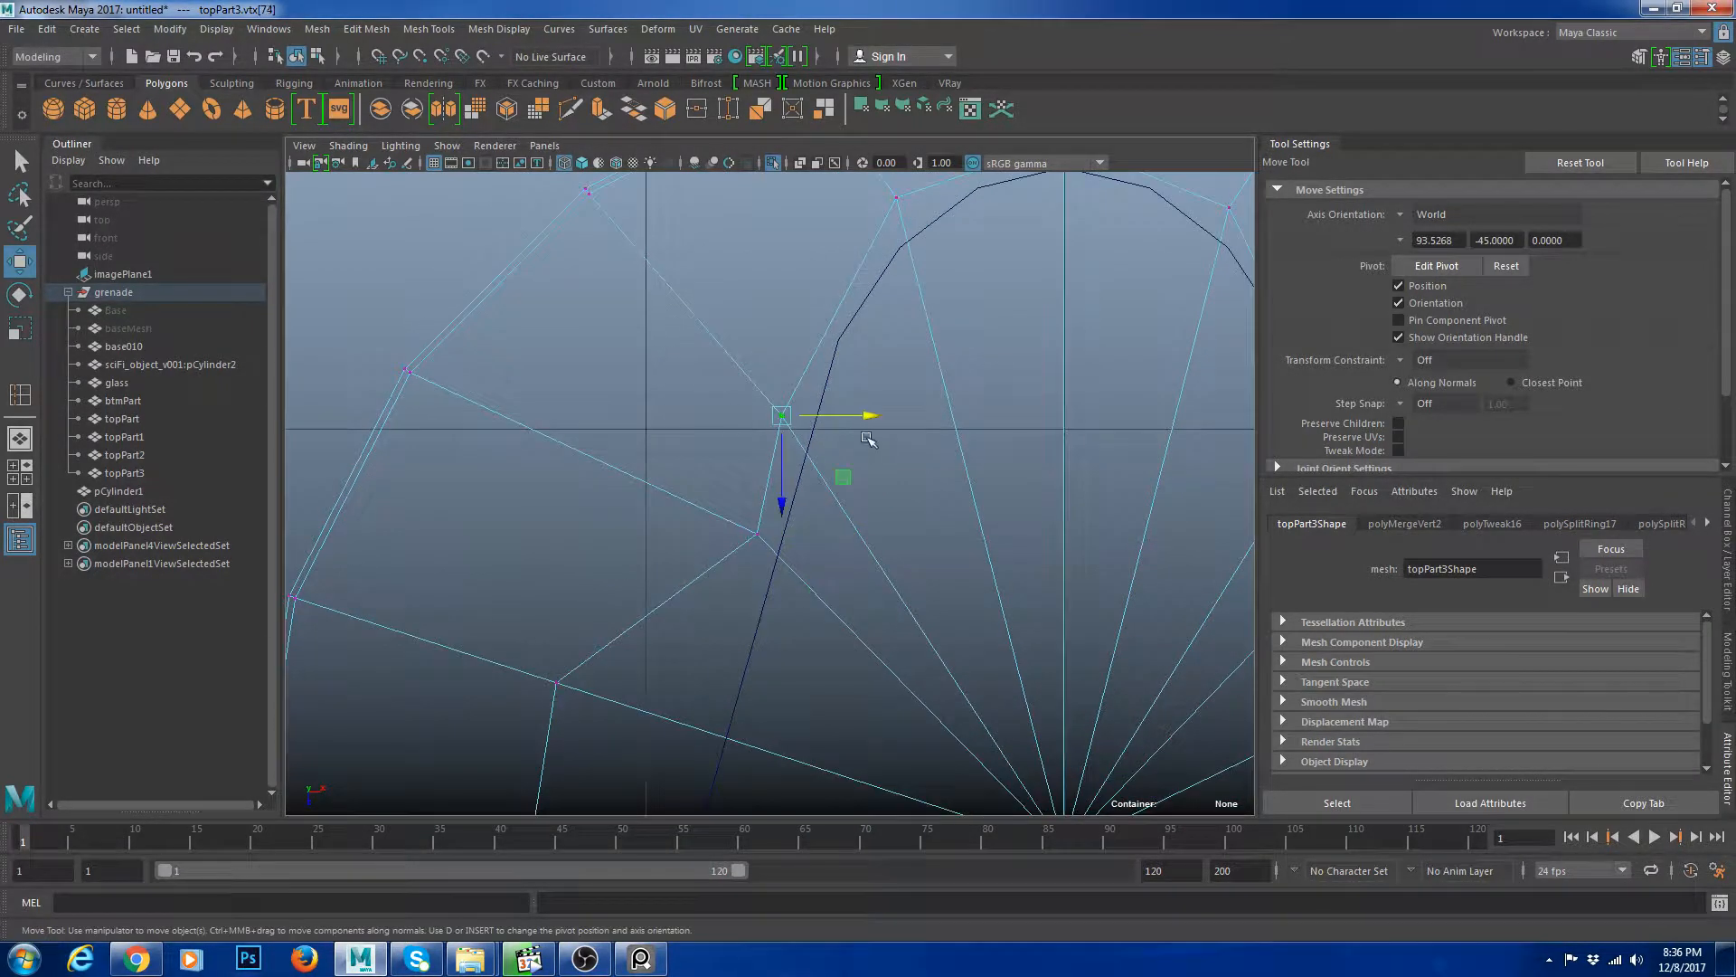
drag(860, 417, 867, 417)
alt+middle_drag(732, 666, 778, 550)
drag(644, 535, 577, 605)
drag(676, 573, 831, 584)
alt+middle_drag(789, 671, 858, 439)
drag(616, 473, 887, 514)
alt+middle_drag(710, 698, 709, 589)
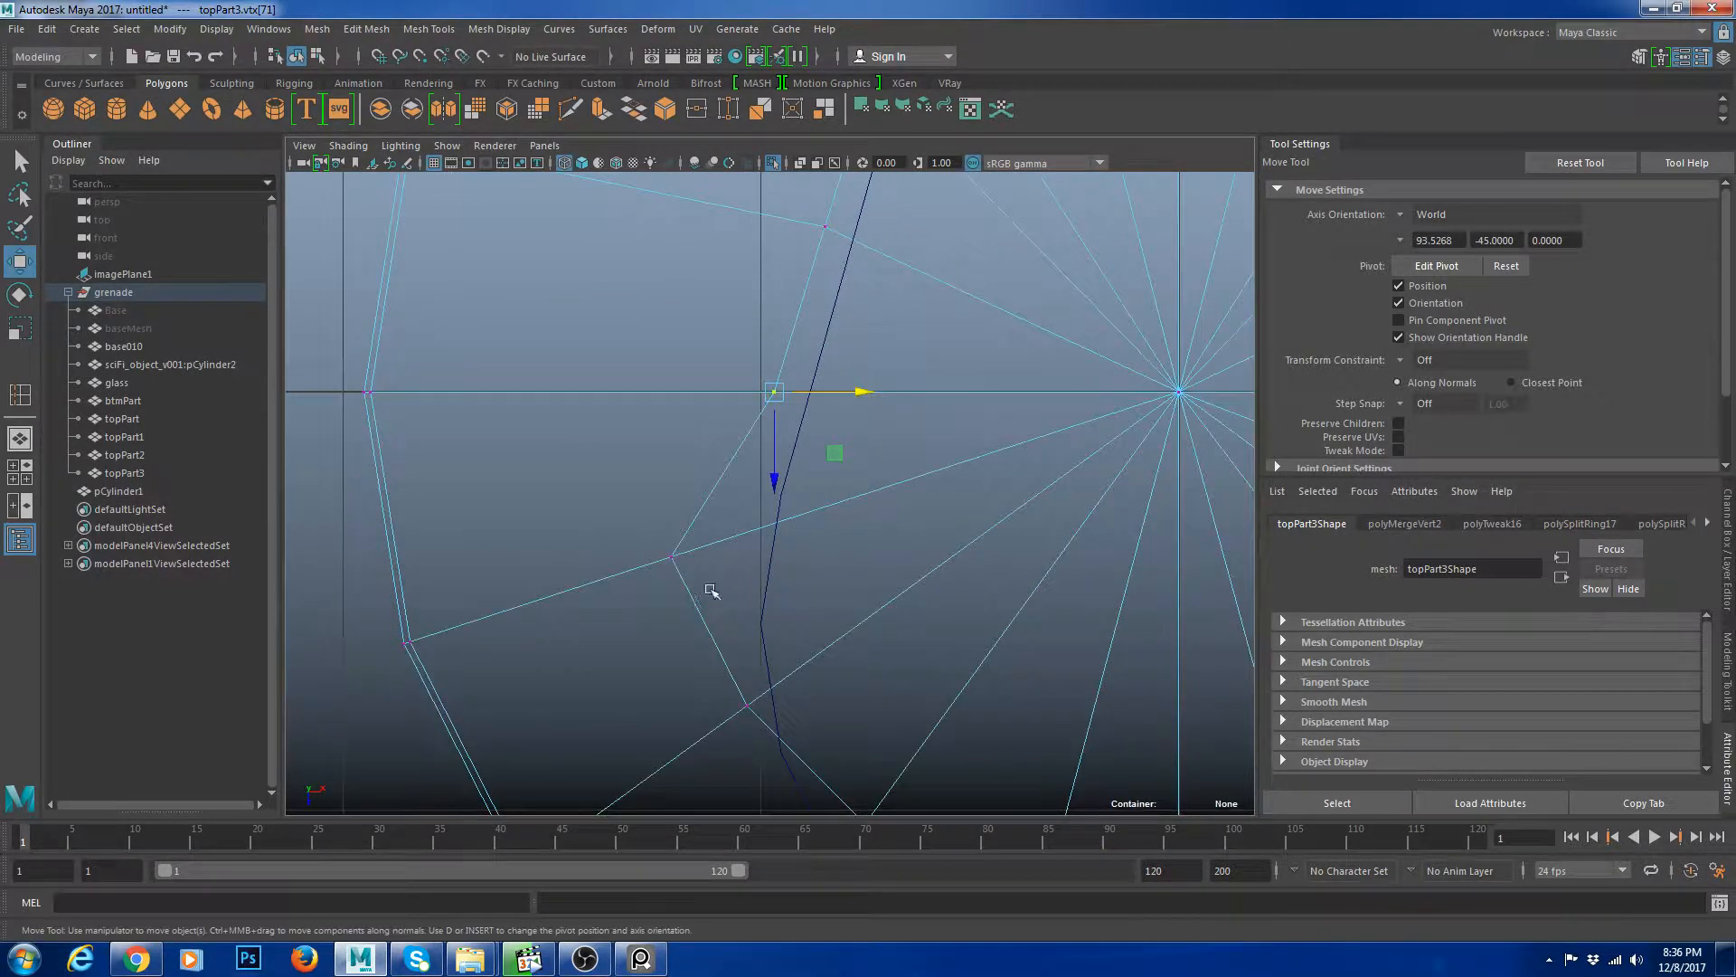
drag(624, 534, 832, 562)
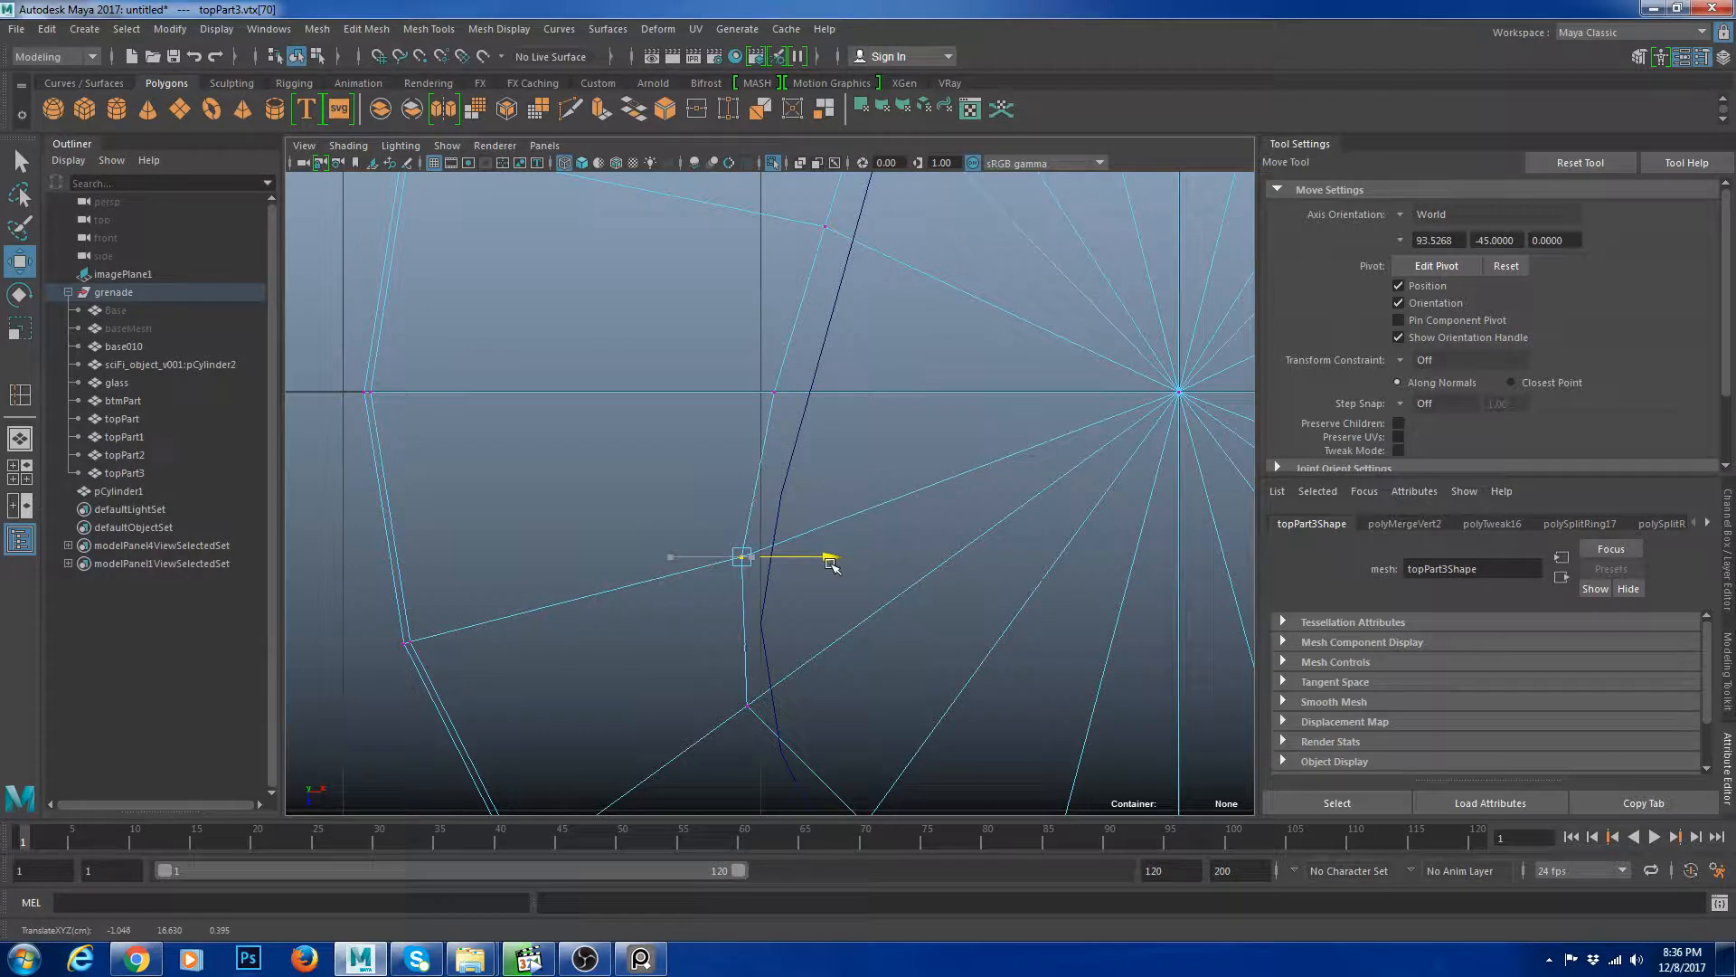
alt+middle_drag(818, 716, 782, 627)
drag(599, 600, 822, 632)
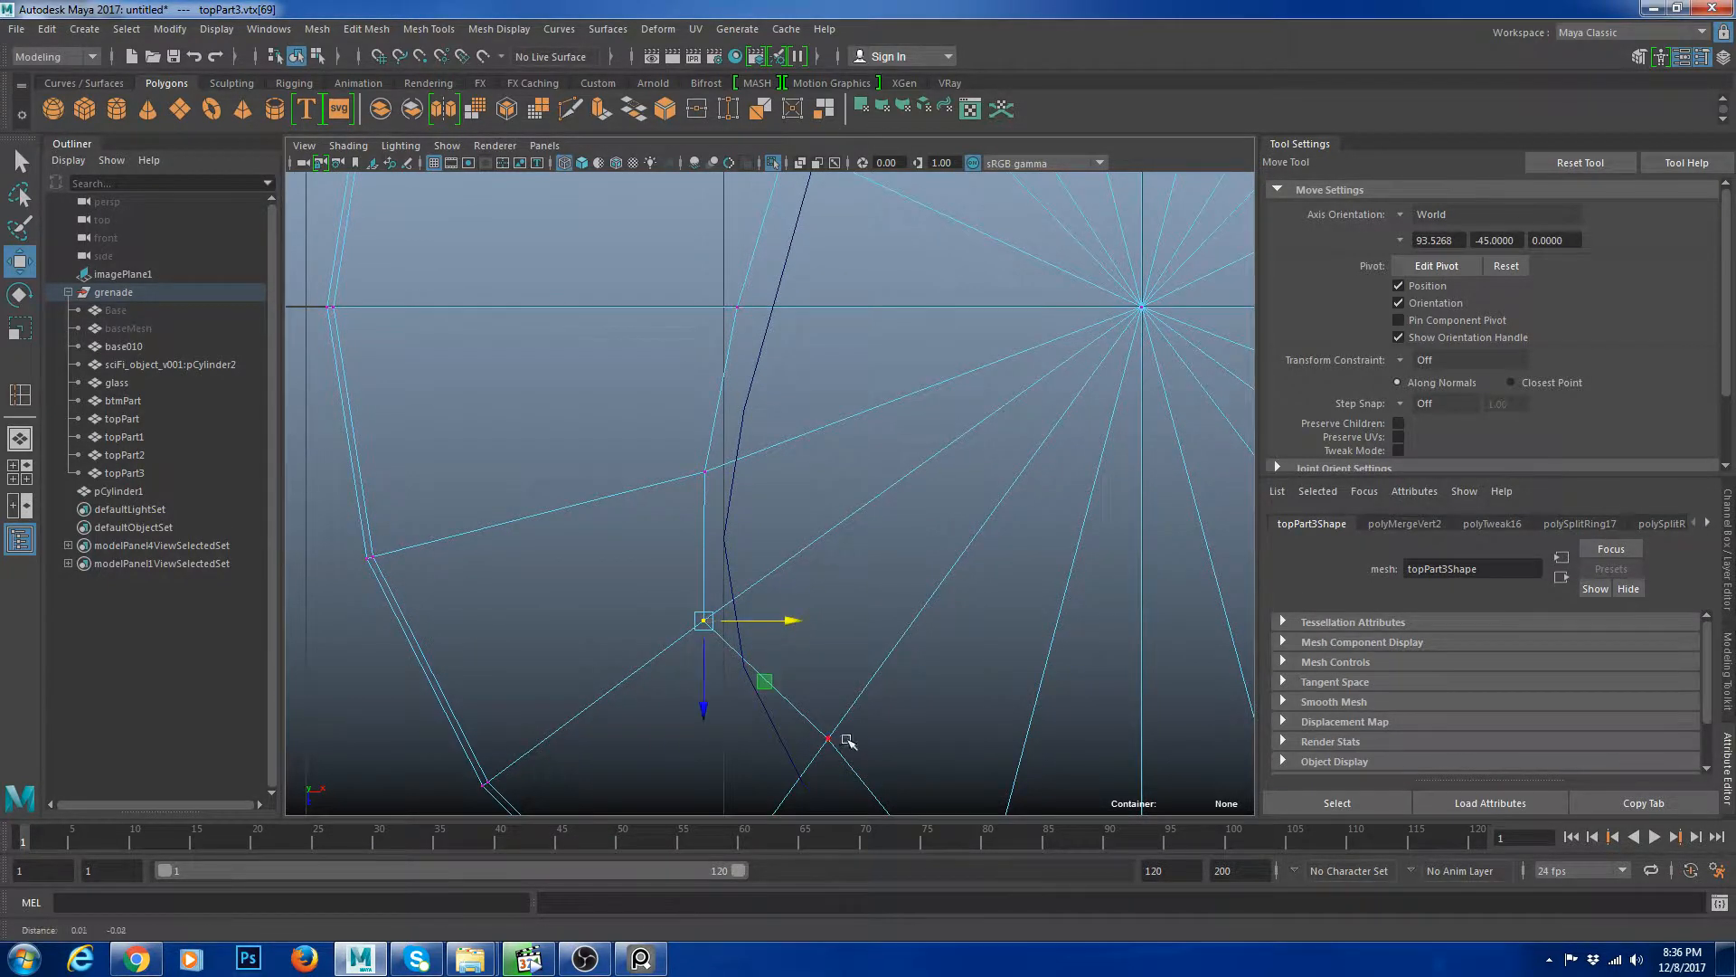
alt+middle_drag(845, 736, 778, 649)
drag(762, 618, 781, 661)
drag(766, 726, 766, 803)
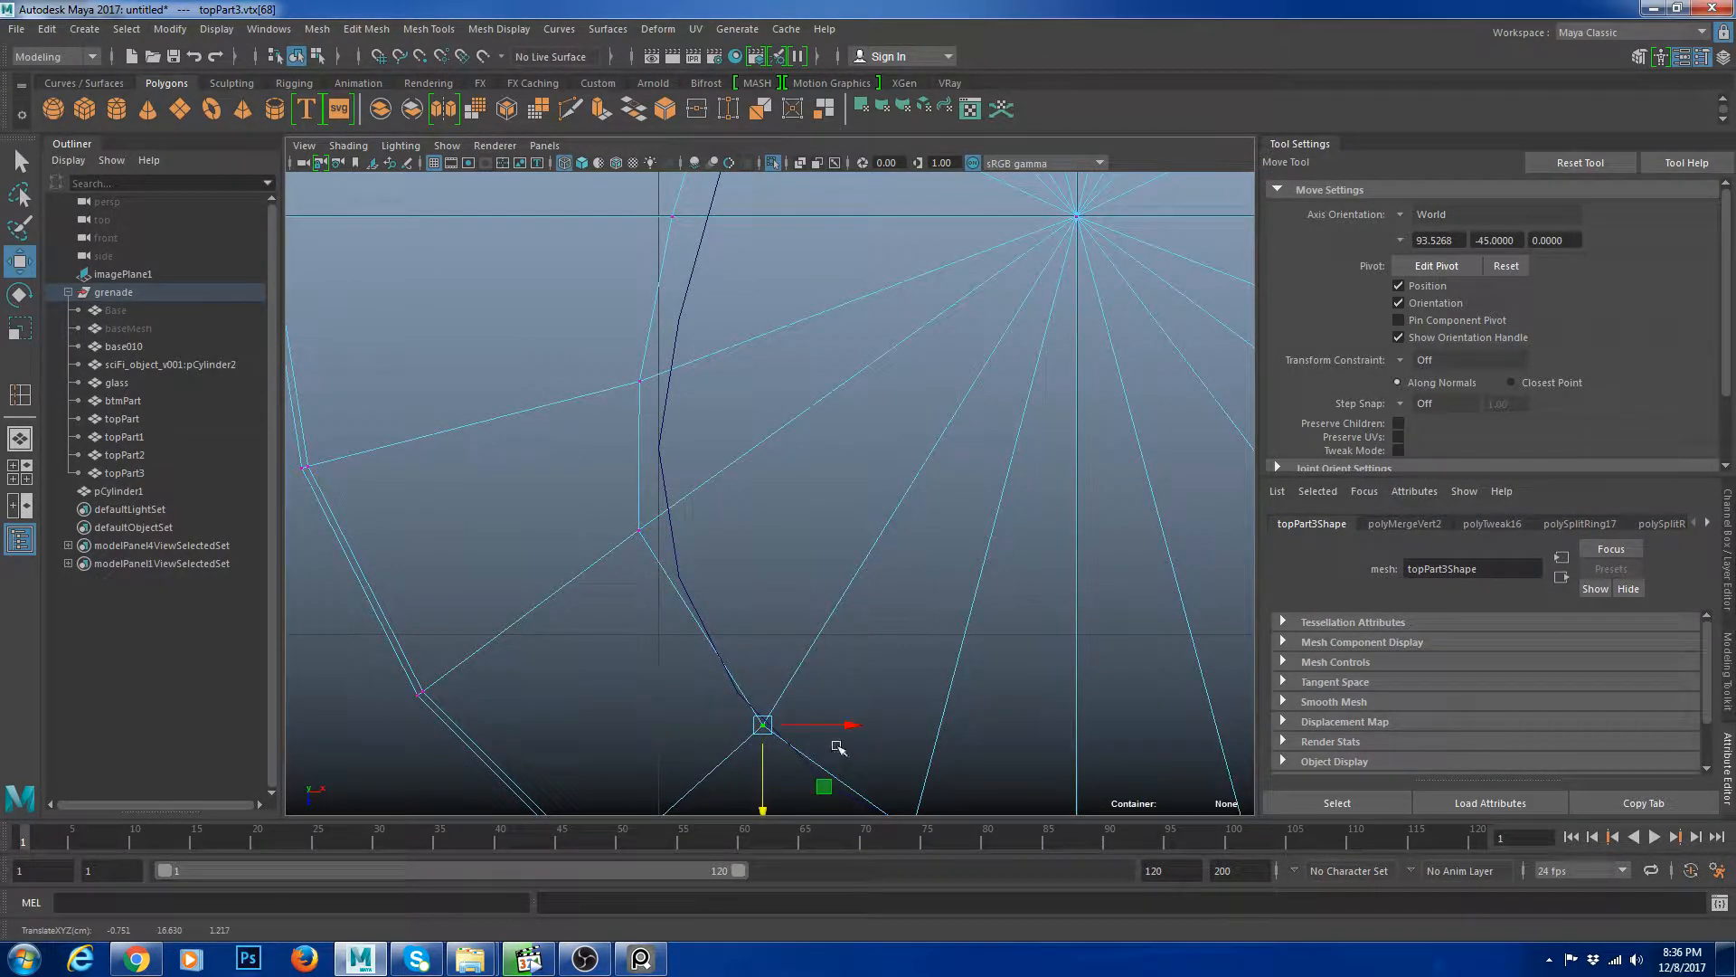
drag(840, 731, 805, 733)
alt+middle_drag(787, 783, 709, 604)
drag(798, 597, 839, 730)
alt+middle_drag(960, 725, 842, 624)
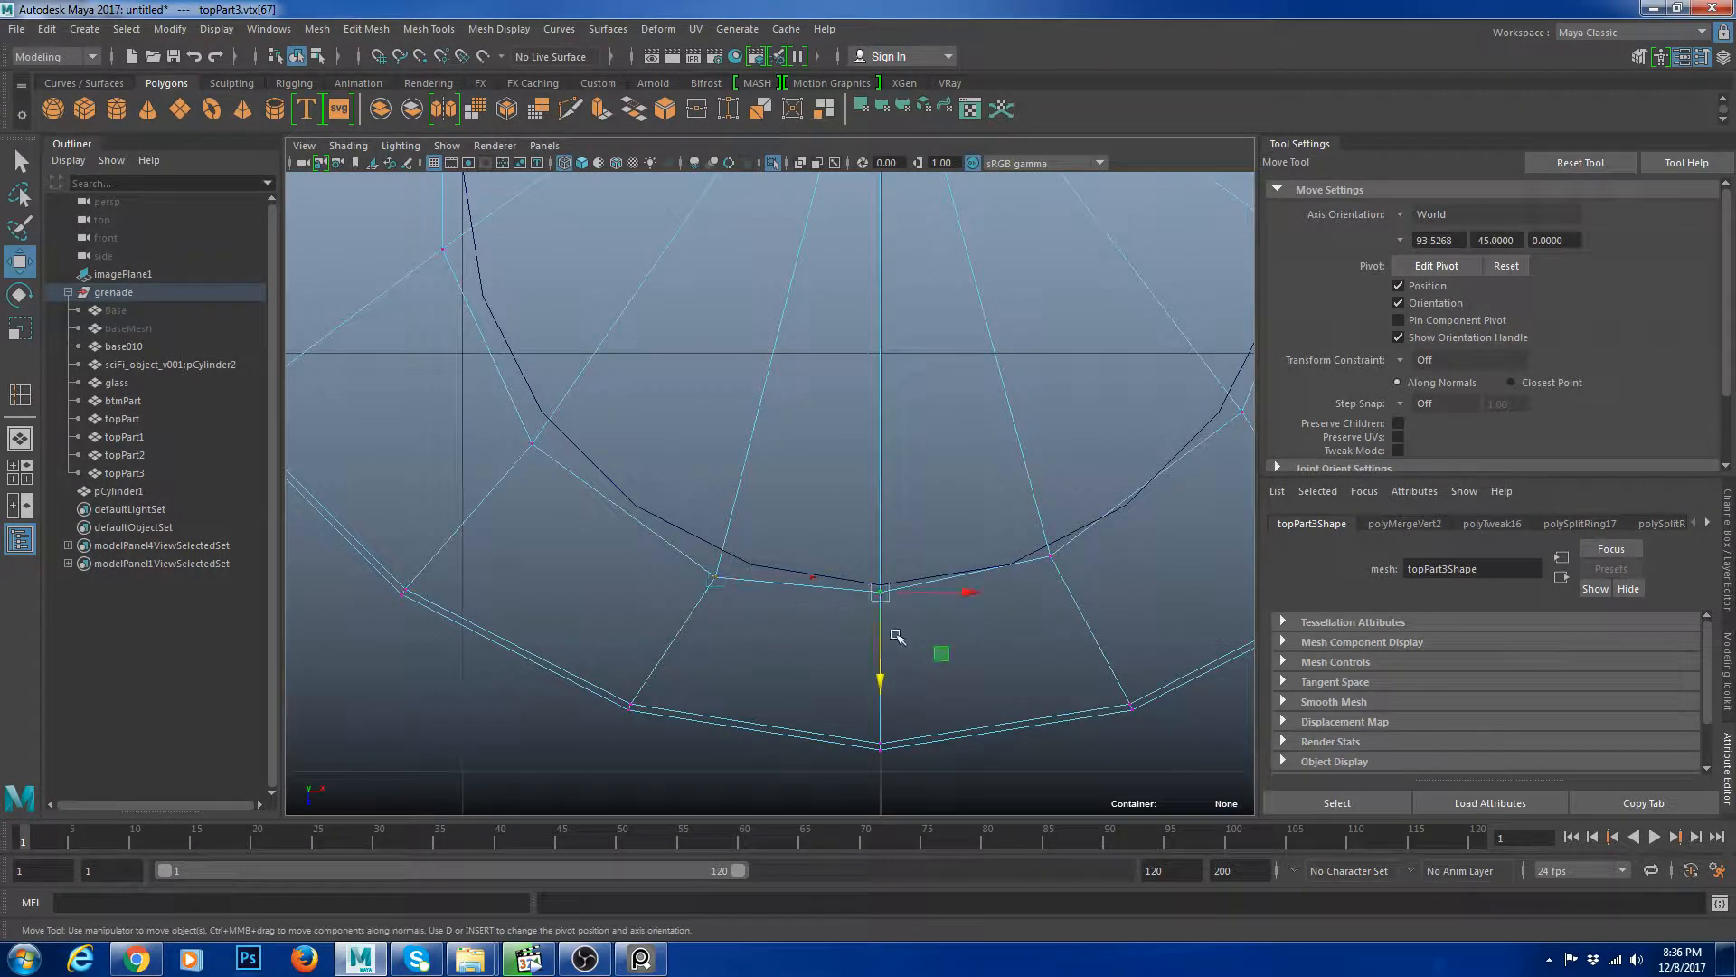
Adjust the remaining cap vertices near the bottom of the slot outline to match the curve.
drag(887, 648, 887, 668)
drag(1008, 538, 1102, 596)
alt+middle_drag(1103, 597, 907, 603)
drag(926, 564, 948, 565)
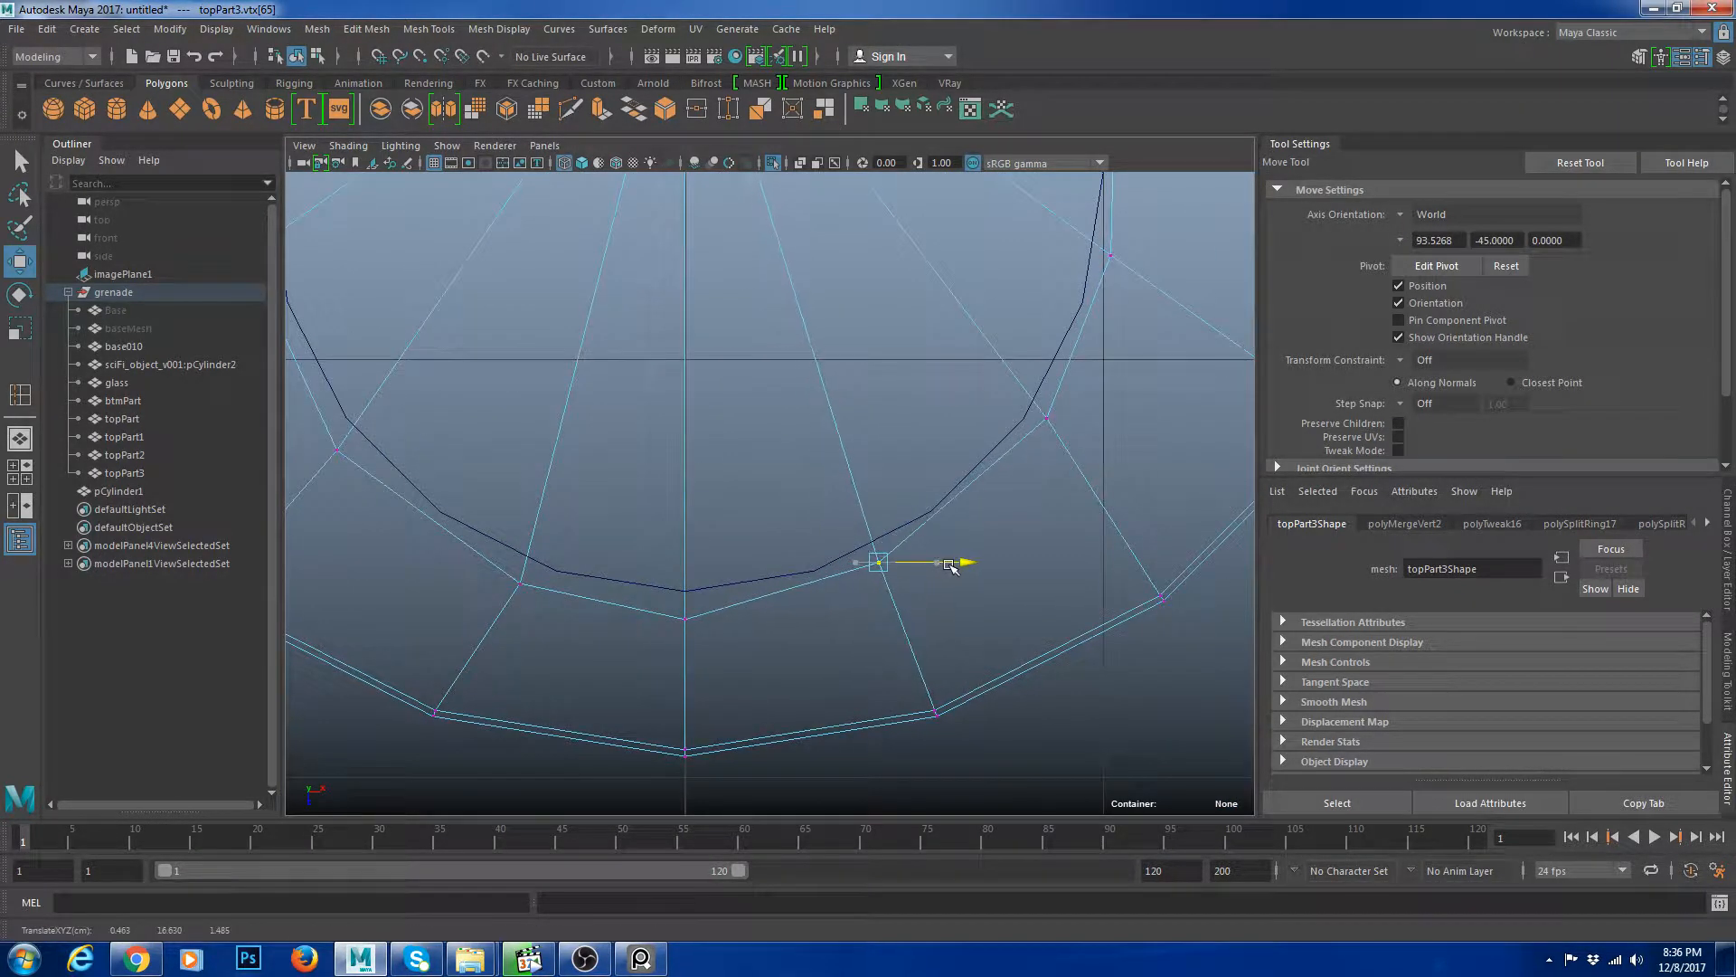
drag(883, 617, 885, 637)
alt+middle_drag(917, 545, 858, 622)
drag(957, 460, 1047, 500)
alt+middle_drag(1070, 473, 969, 636)
drag(932, 487, 998, 513)
drag(997, 499, 997, 502)
scroll(948, 549, down, 10)
alt+right_drag(819, 538, 1112, 732)
right_drag(863, 506, 864, 565)
Select the cap faces inside the slot outline and delete them to open the slot hole.
click(858, 552)
drag(663, 351, 744, 430)
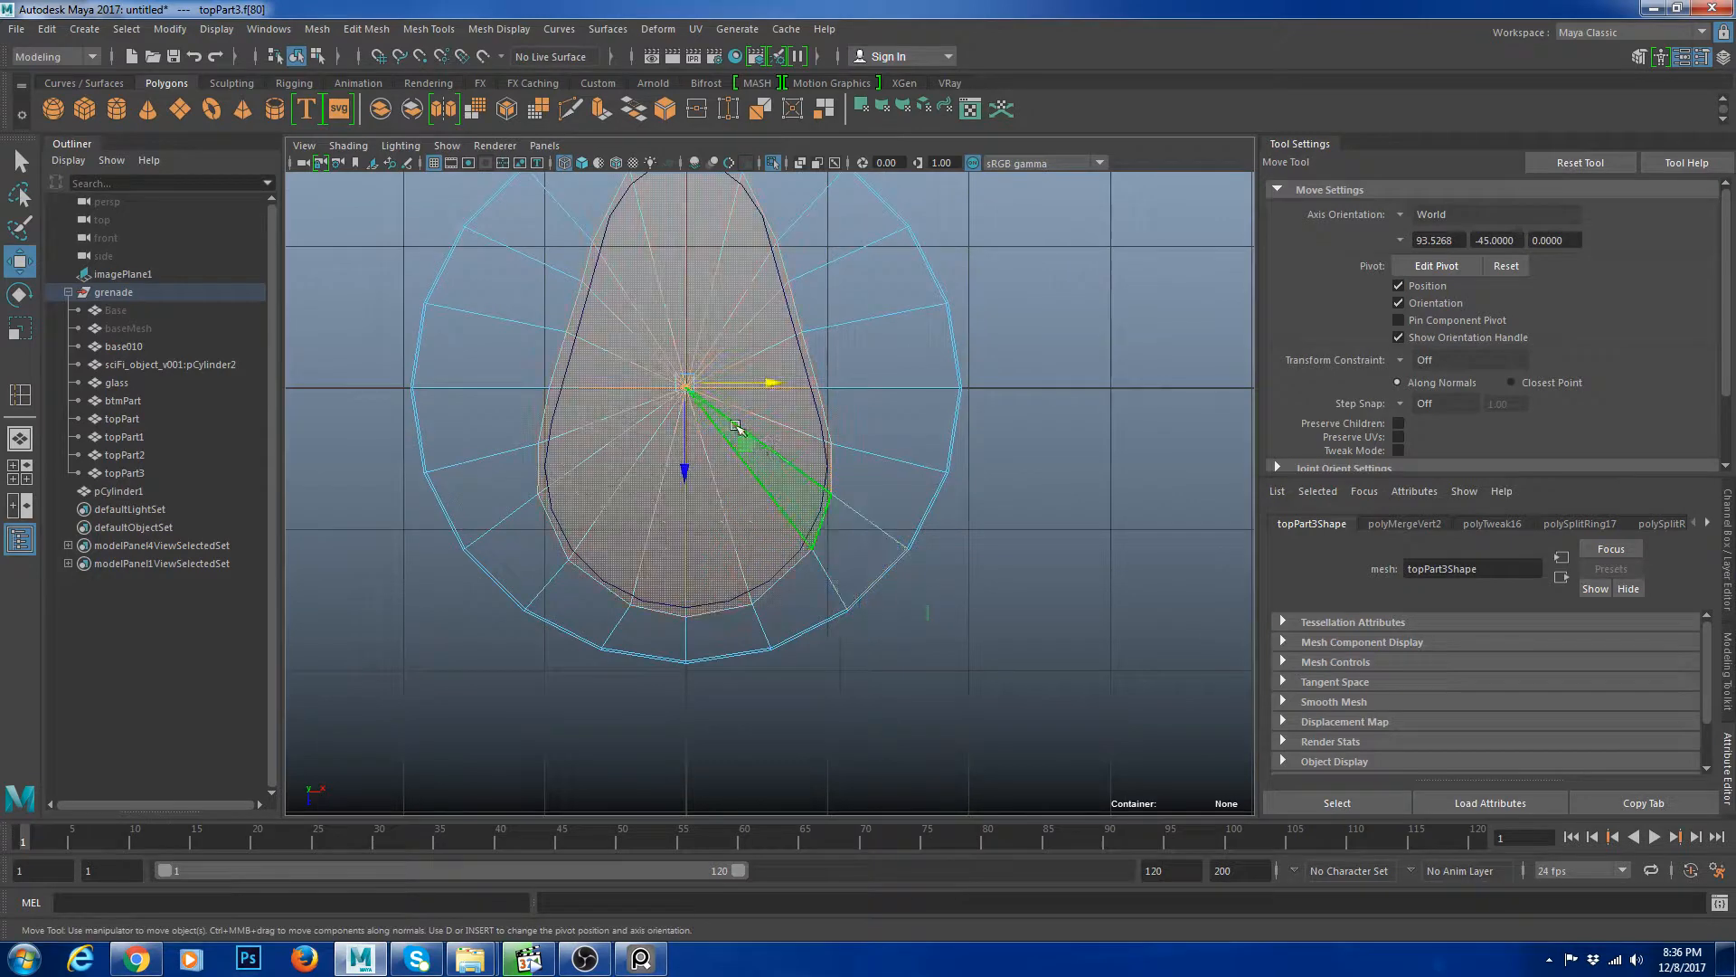
key(Delete)
scroll(899, 467, down, 10)
key(space)
key(space)
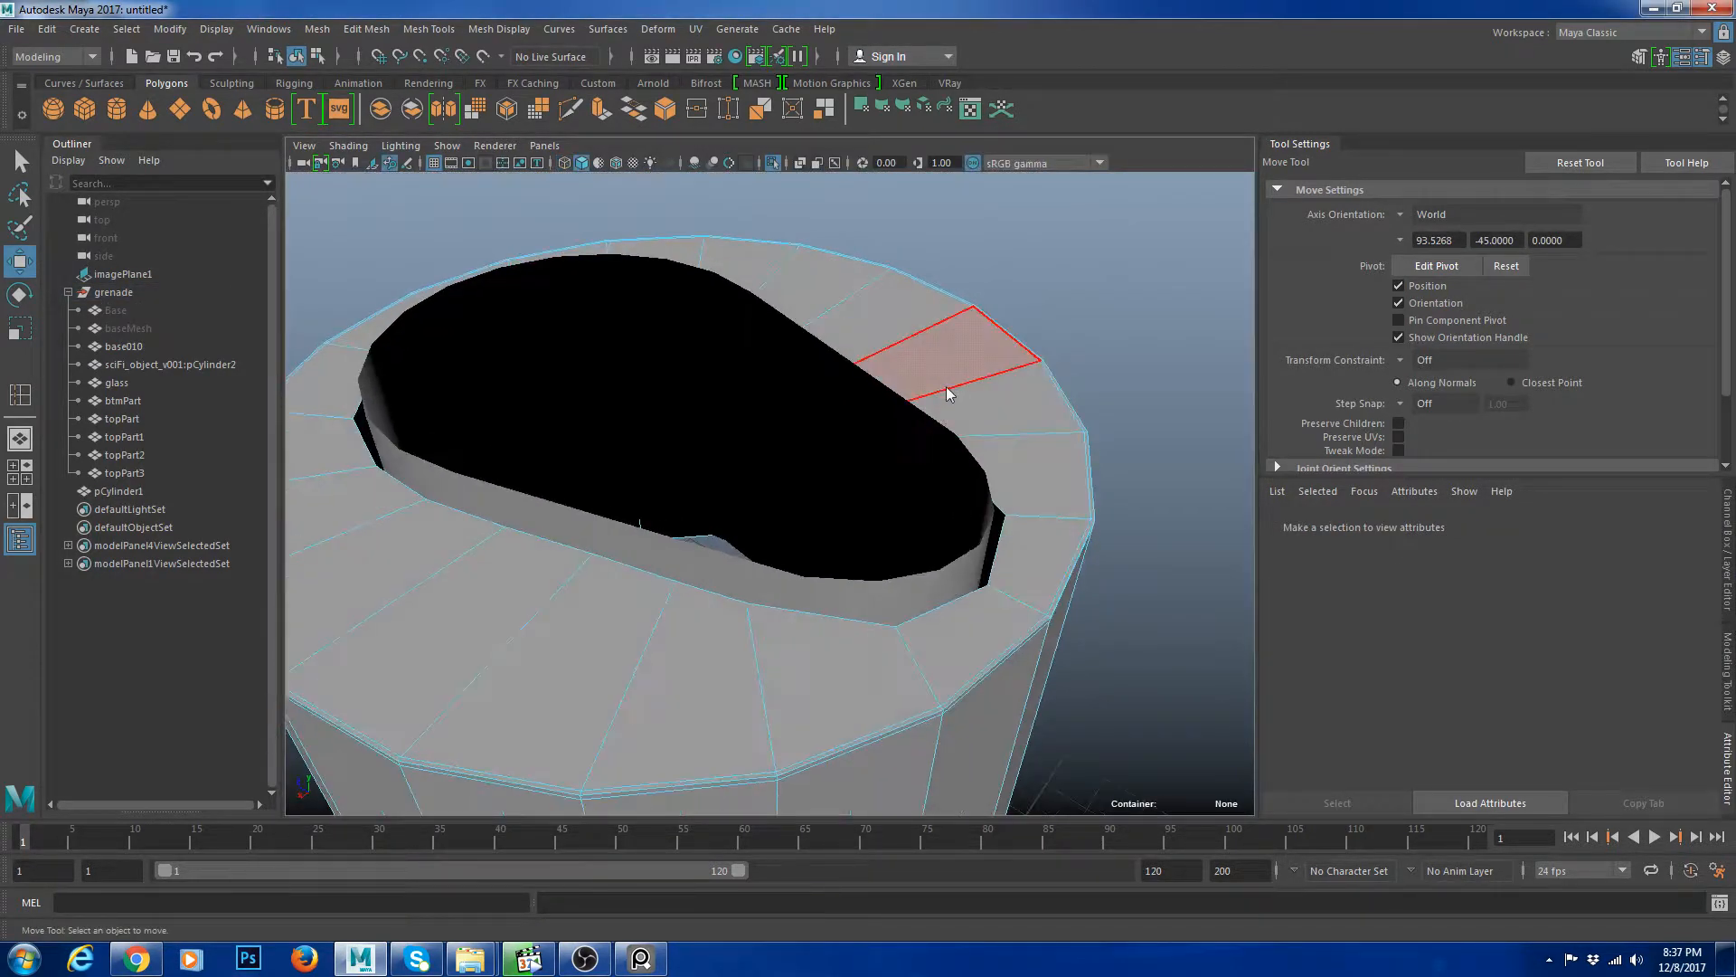
Toggle the smooth preview on the cap to check the shape of the opened slot.
click(941, 380)
key(3)
click(1187, 369)
scroll(1130, 434, down, 5)
alt+drag(1047, 543, 1176, 407)
click(841, 589)
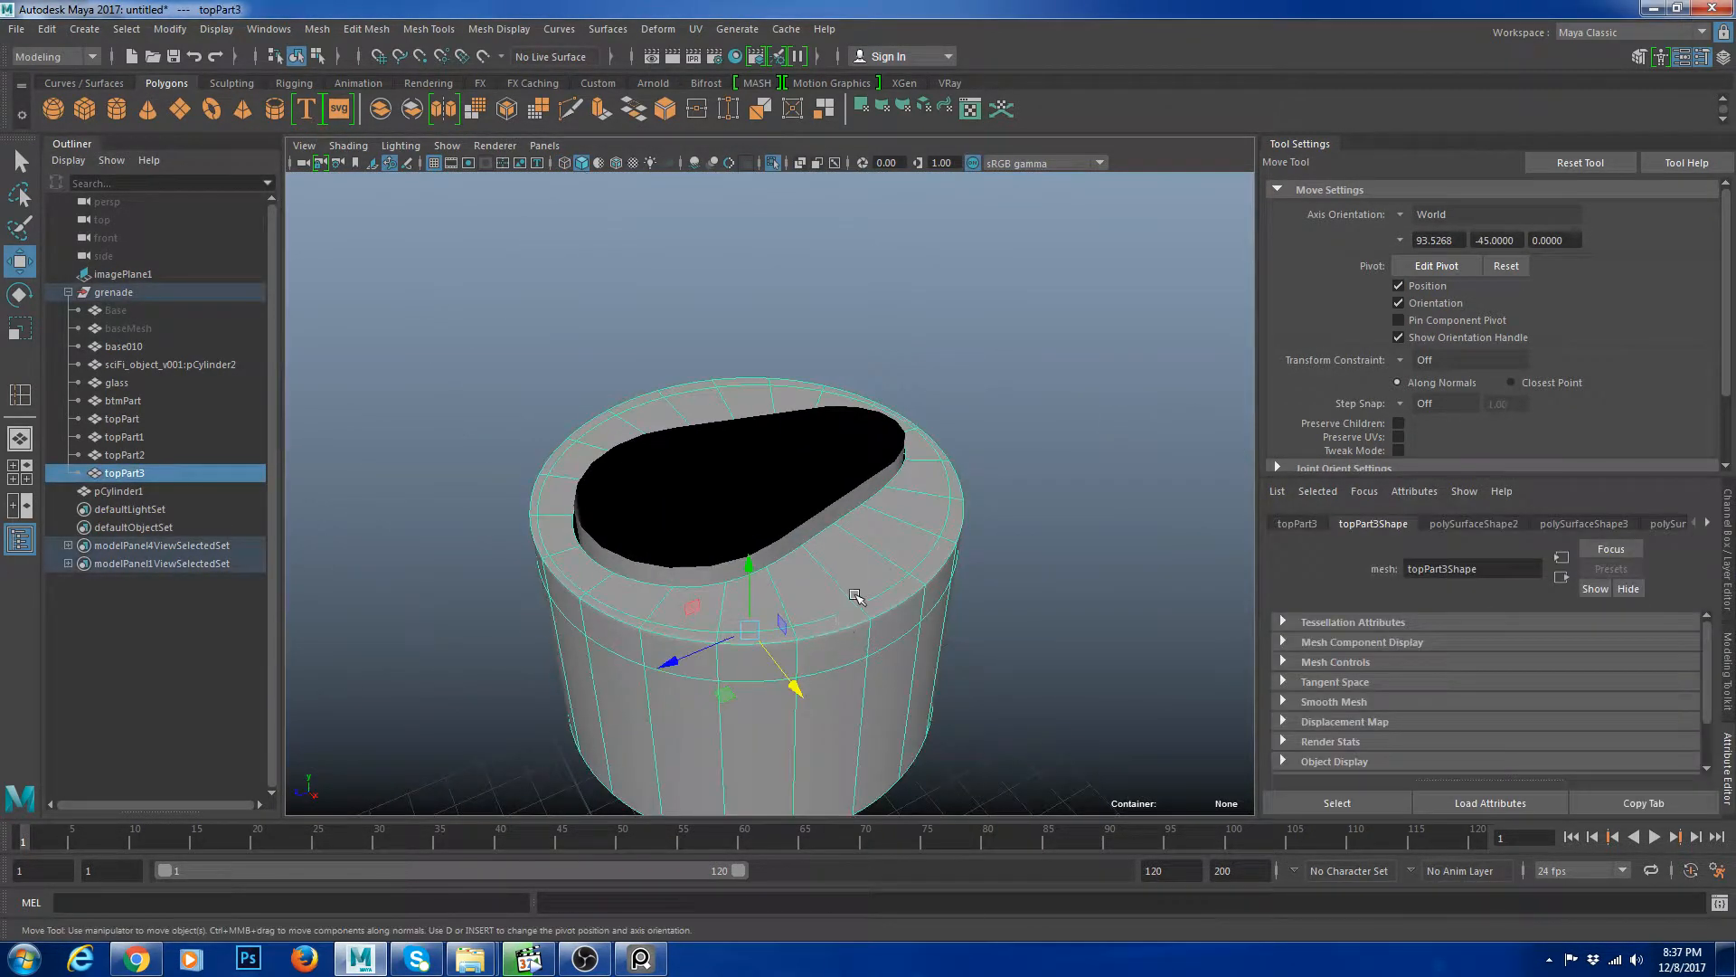
key(1)
Select the slot hole's border edge loop and extrude it downward to form the slot wall.
scroll(869, 597, up, 4)
right_drag(882, 604, 886, 575)
double_click(868, 561)
alt+drag(904, 597, 1136, 369)
key(ctrl+e)
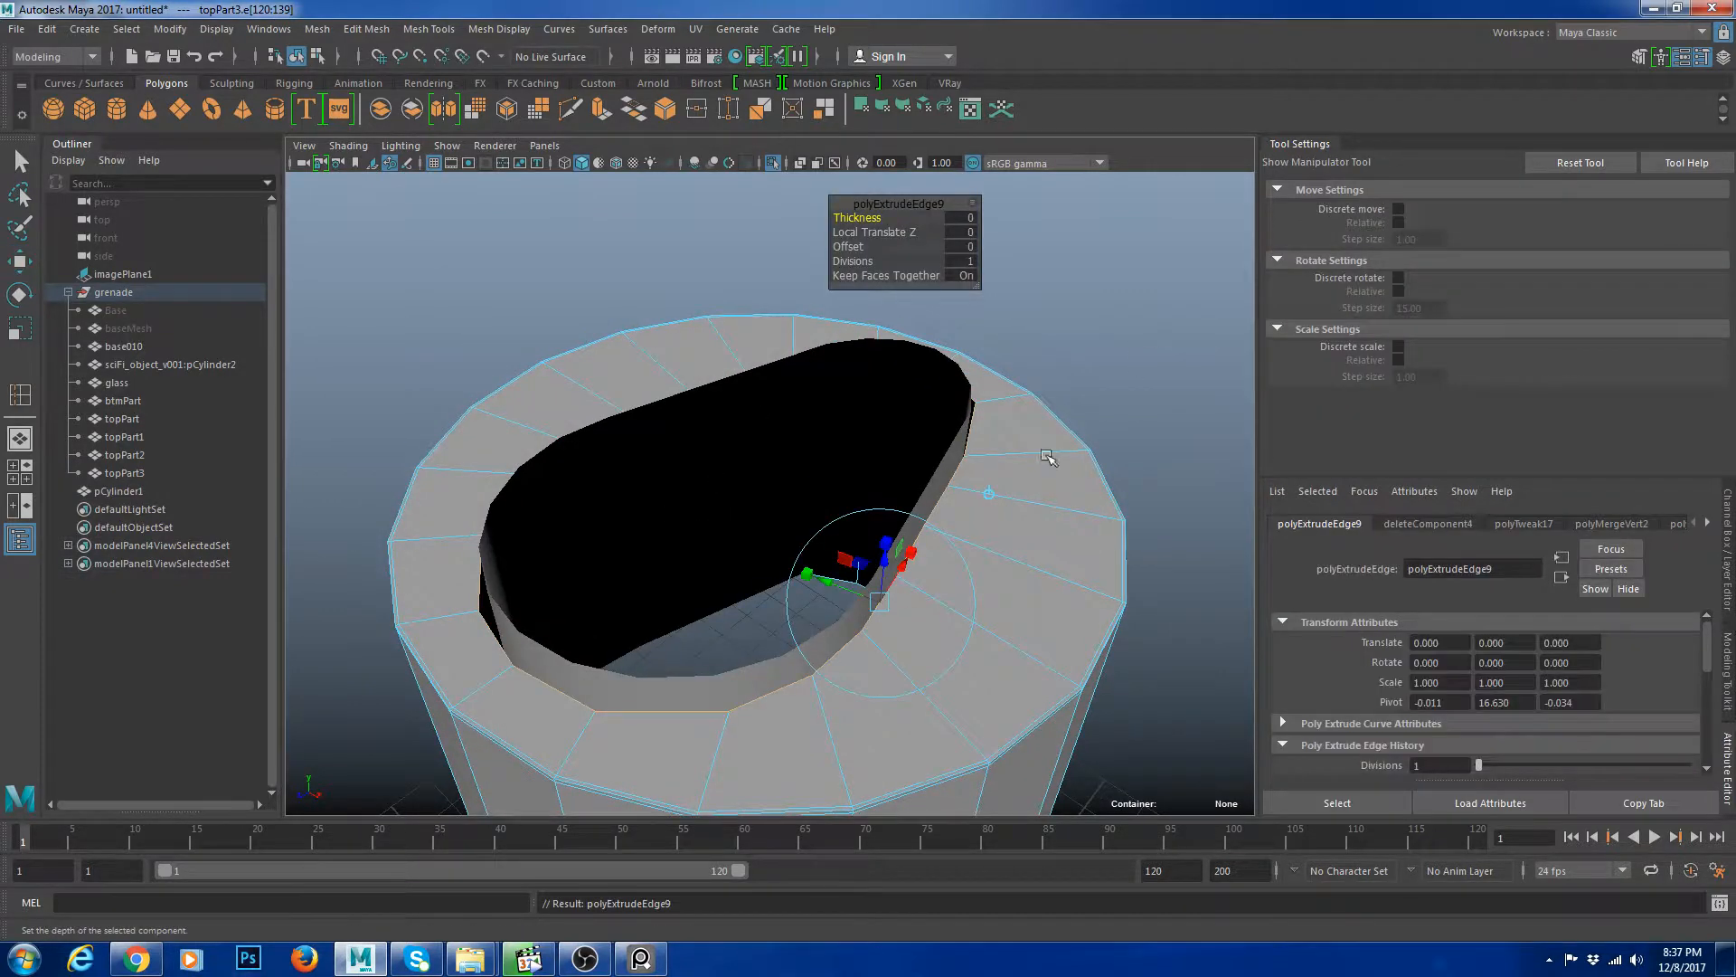
key(w)
alt+drag(1047, 453, 771, 406)
Extrude the border edges again, scale them inward and move them down to form the slot's bottom lip.
key(ctrl+e)
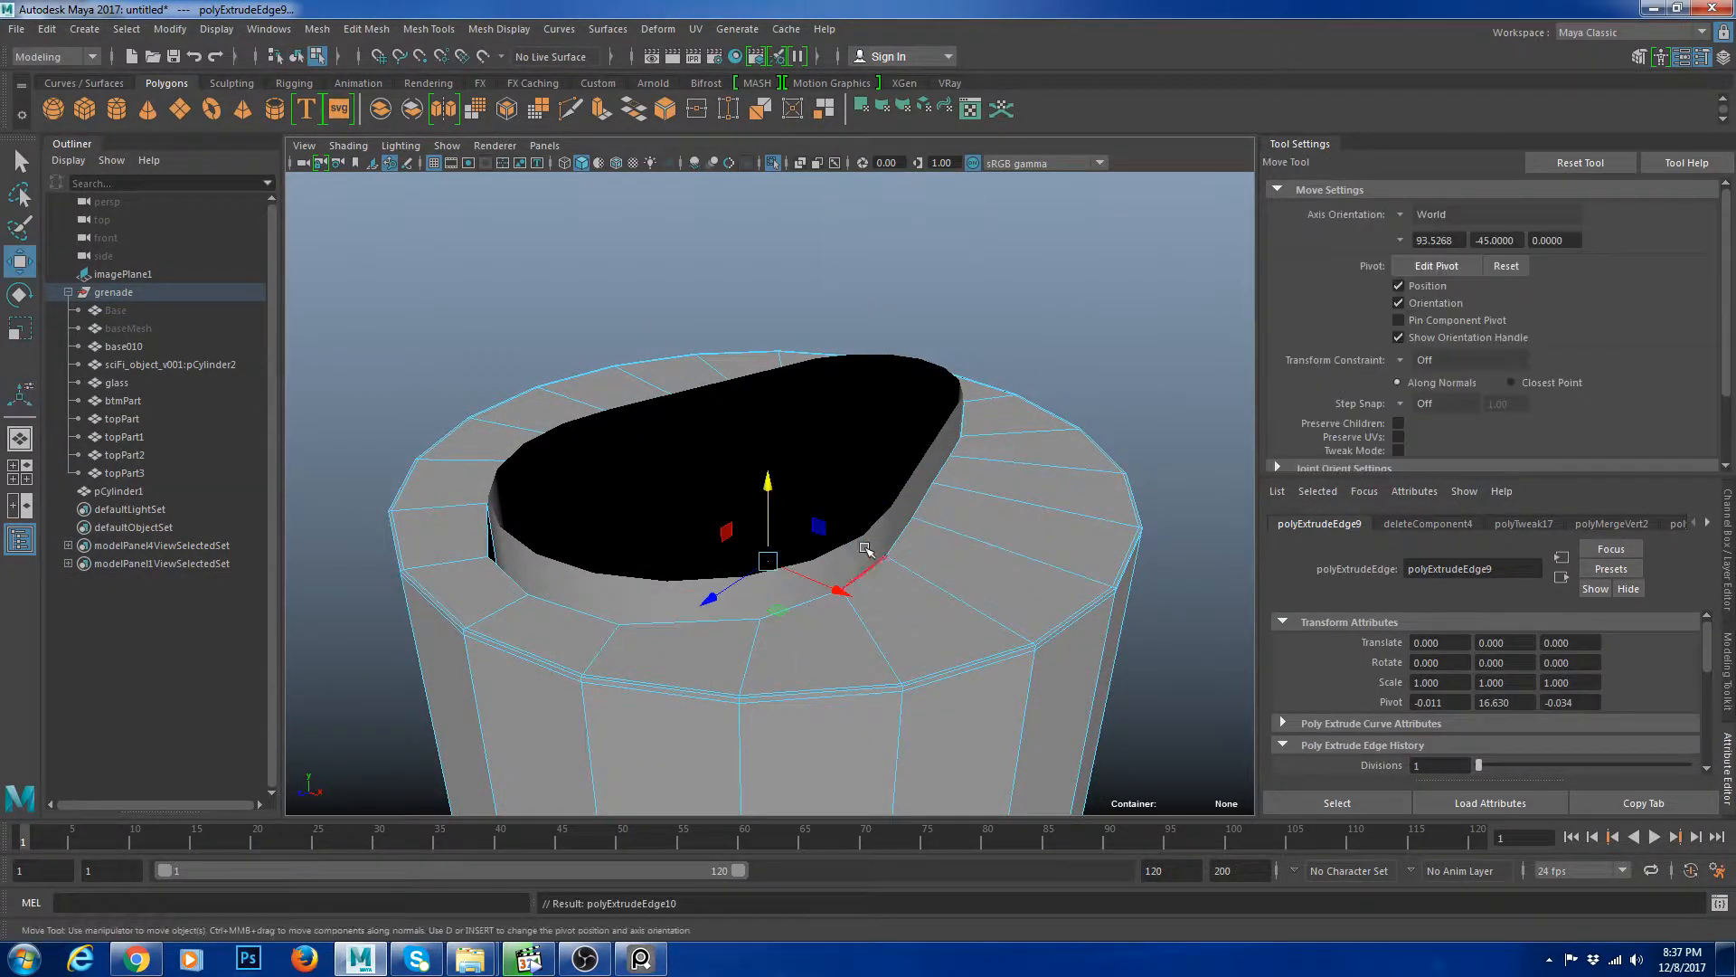
key(r)
drag(768, 561, 744, 562)
key(w)
right_drag(1004, 457, 1069, 398)
click(1212, 457)
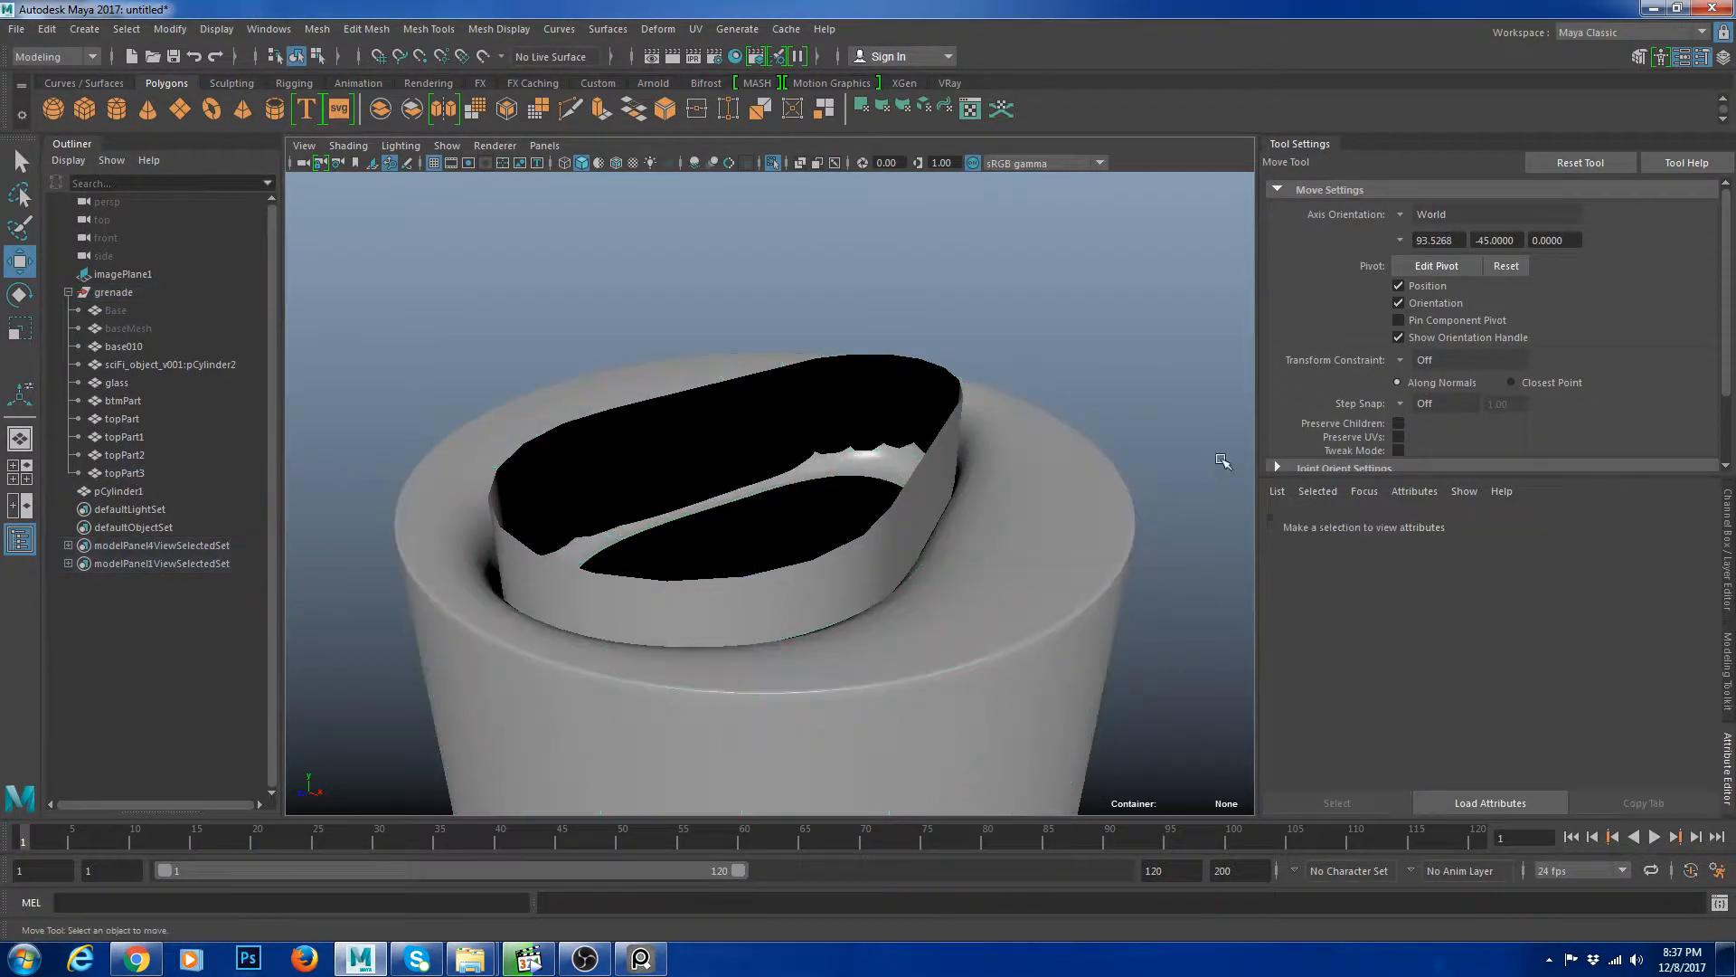
Inspect the extruded slot from several angles with the smooth preview toggled on and off.
alt+right_drag(1221, 462, 914, 506)
alt+drag(913, 506, 978, 578)
click(993, 578)
key(3)
key(1)
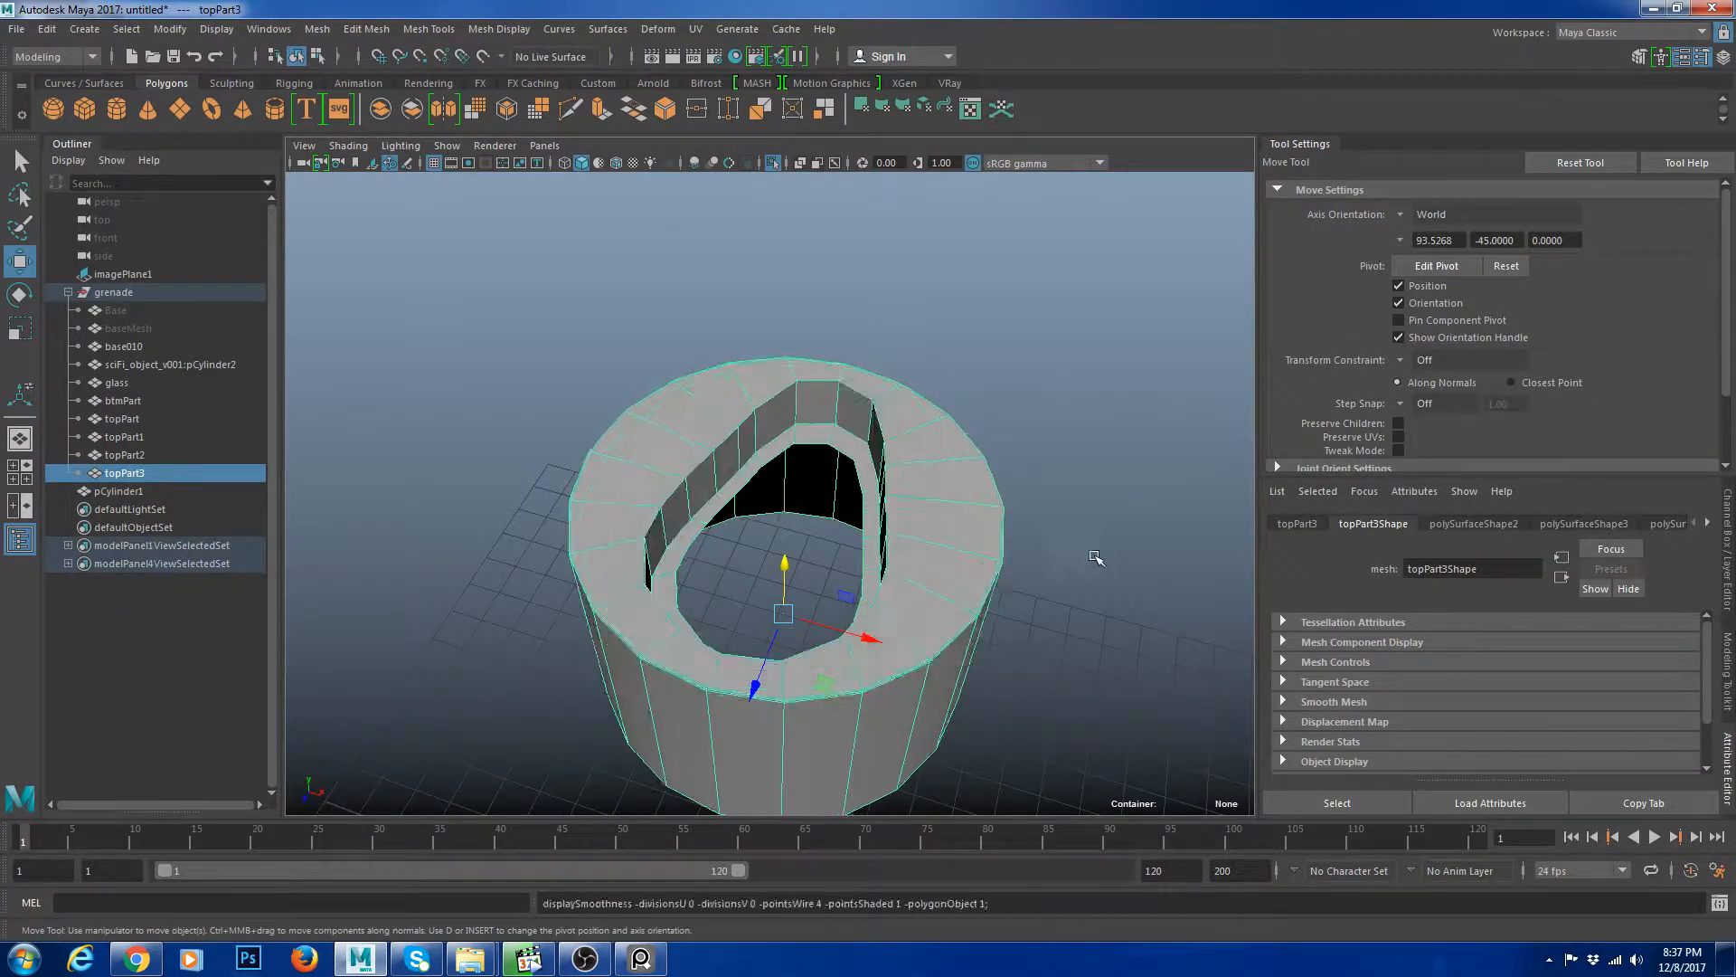
alt+right_drag(1097, 558, 1217, 548)
alt+middle_drag(849, 433, 825, 524)
shift+right_drag(853, 376, 794, 394)
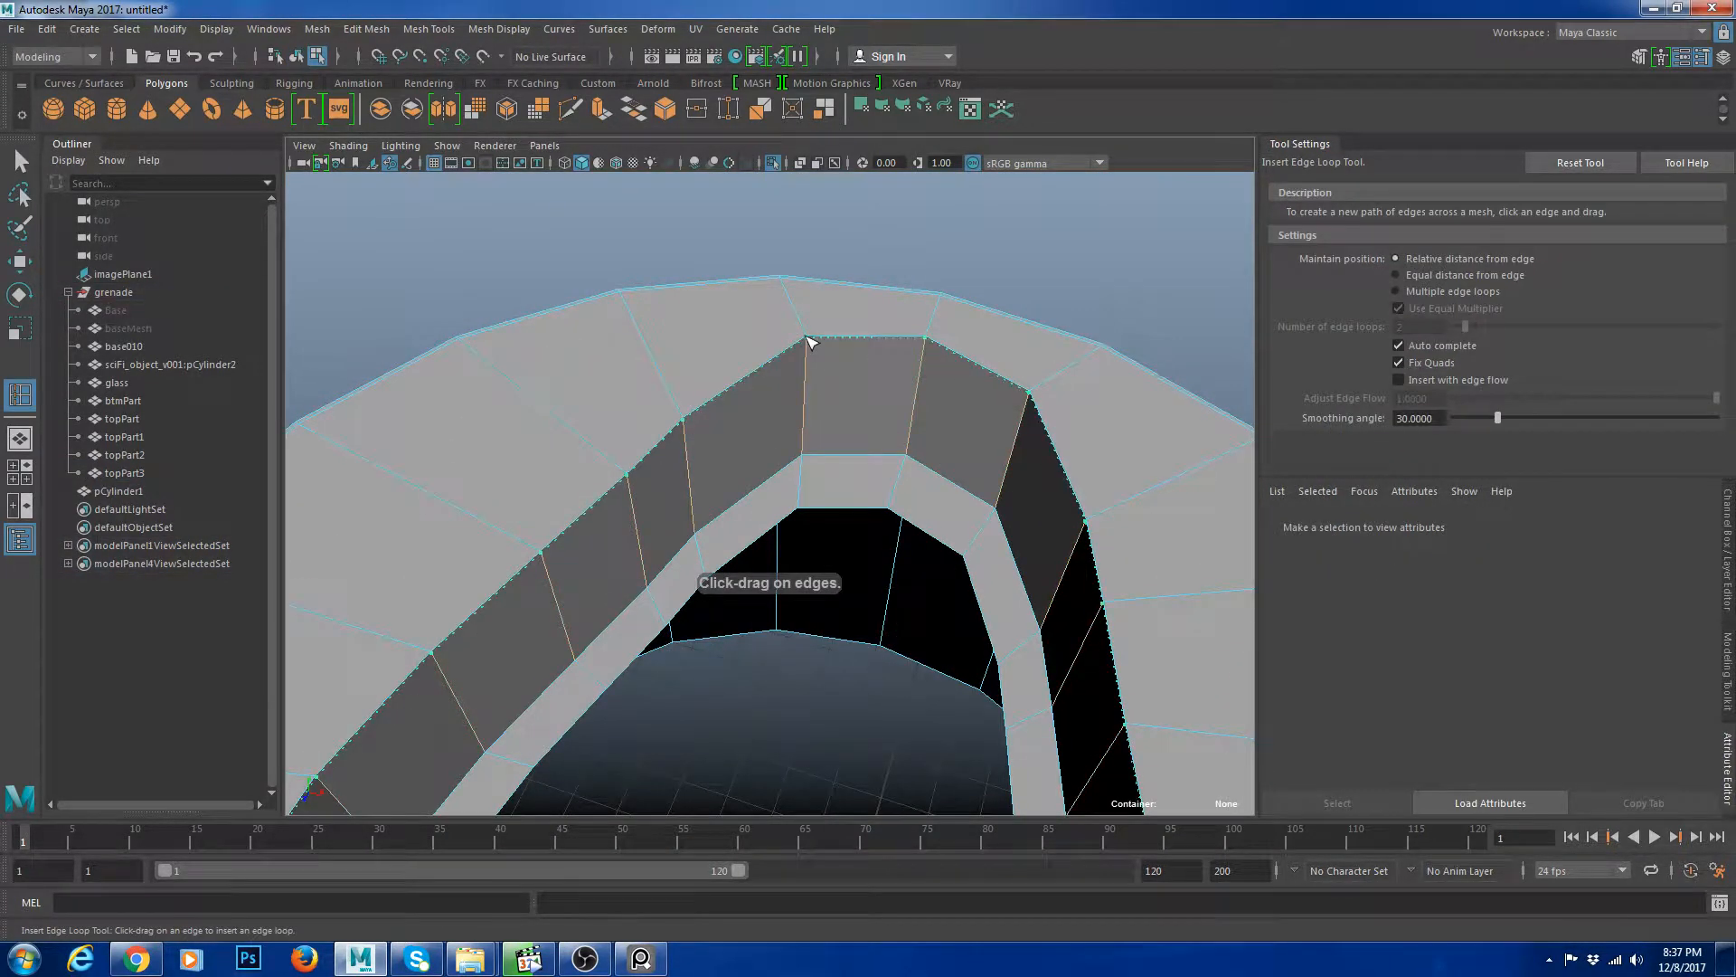
Insert an edge loop around the slot wall just below its rim.
click(811, 349)
alt+drag(812, 348, 946, 510)
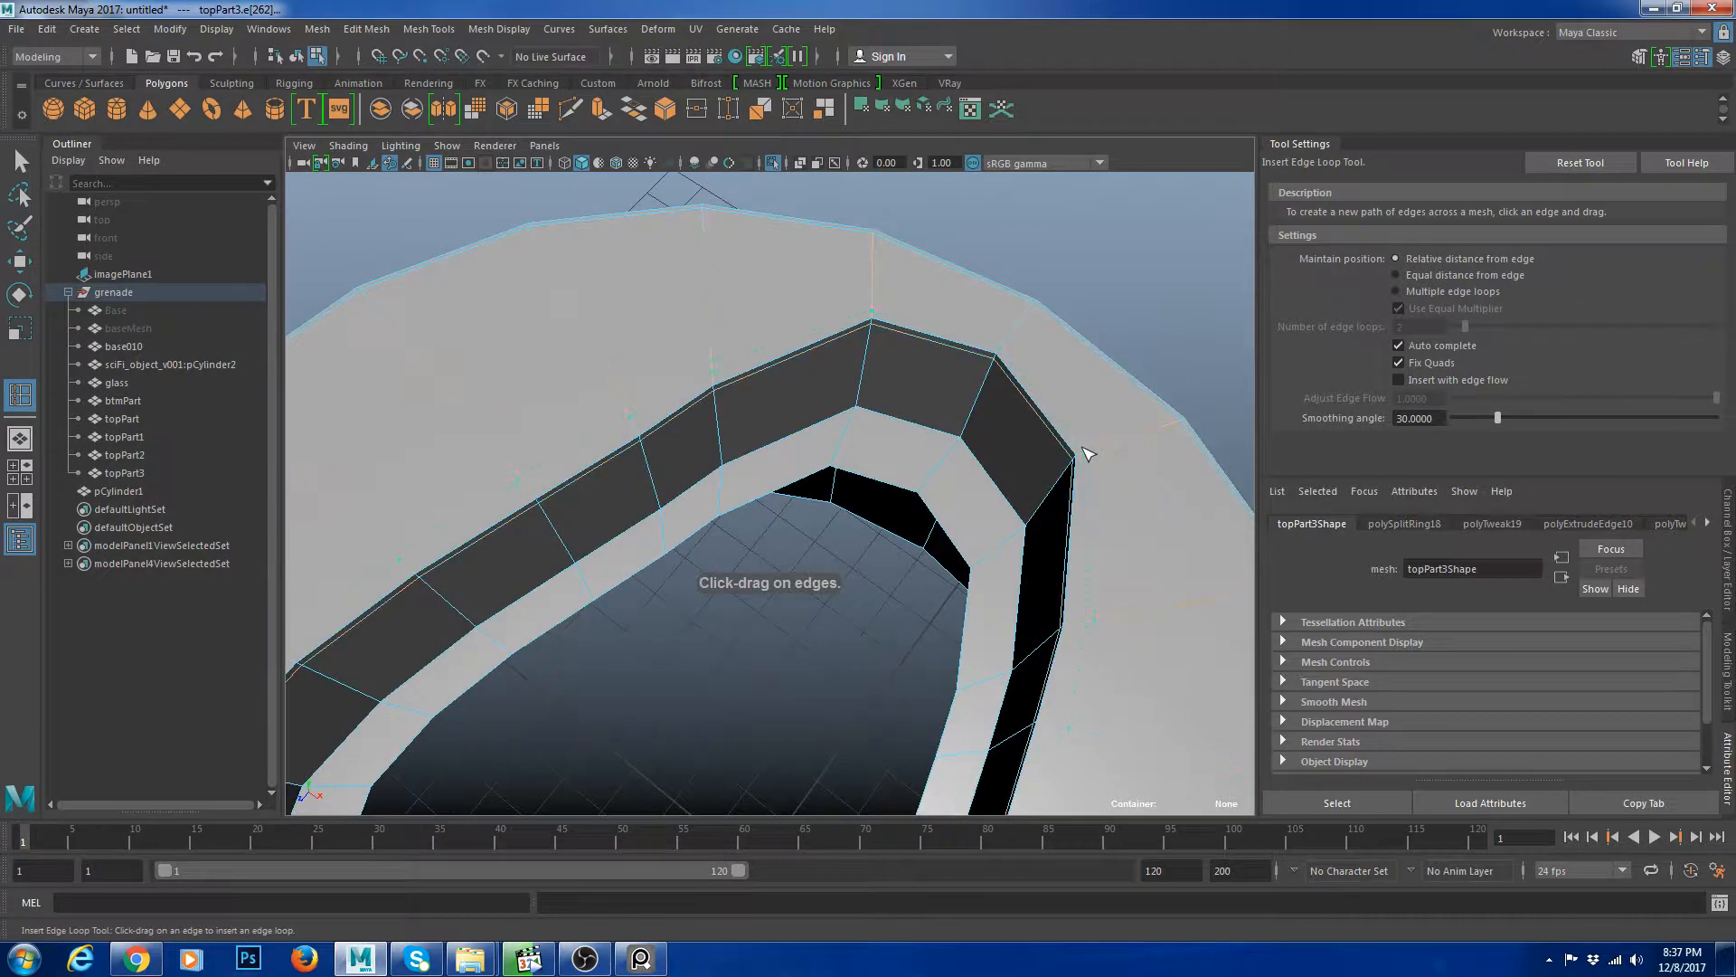
Inspect the new loop from several angles with the smooth preview toggled on and off.
key(w)
right_drag(919, 356, 991, 312)
key(3)
click(1150, 275)
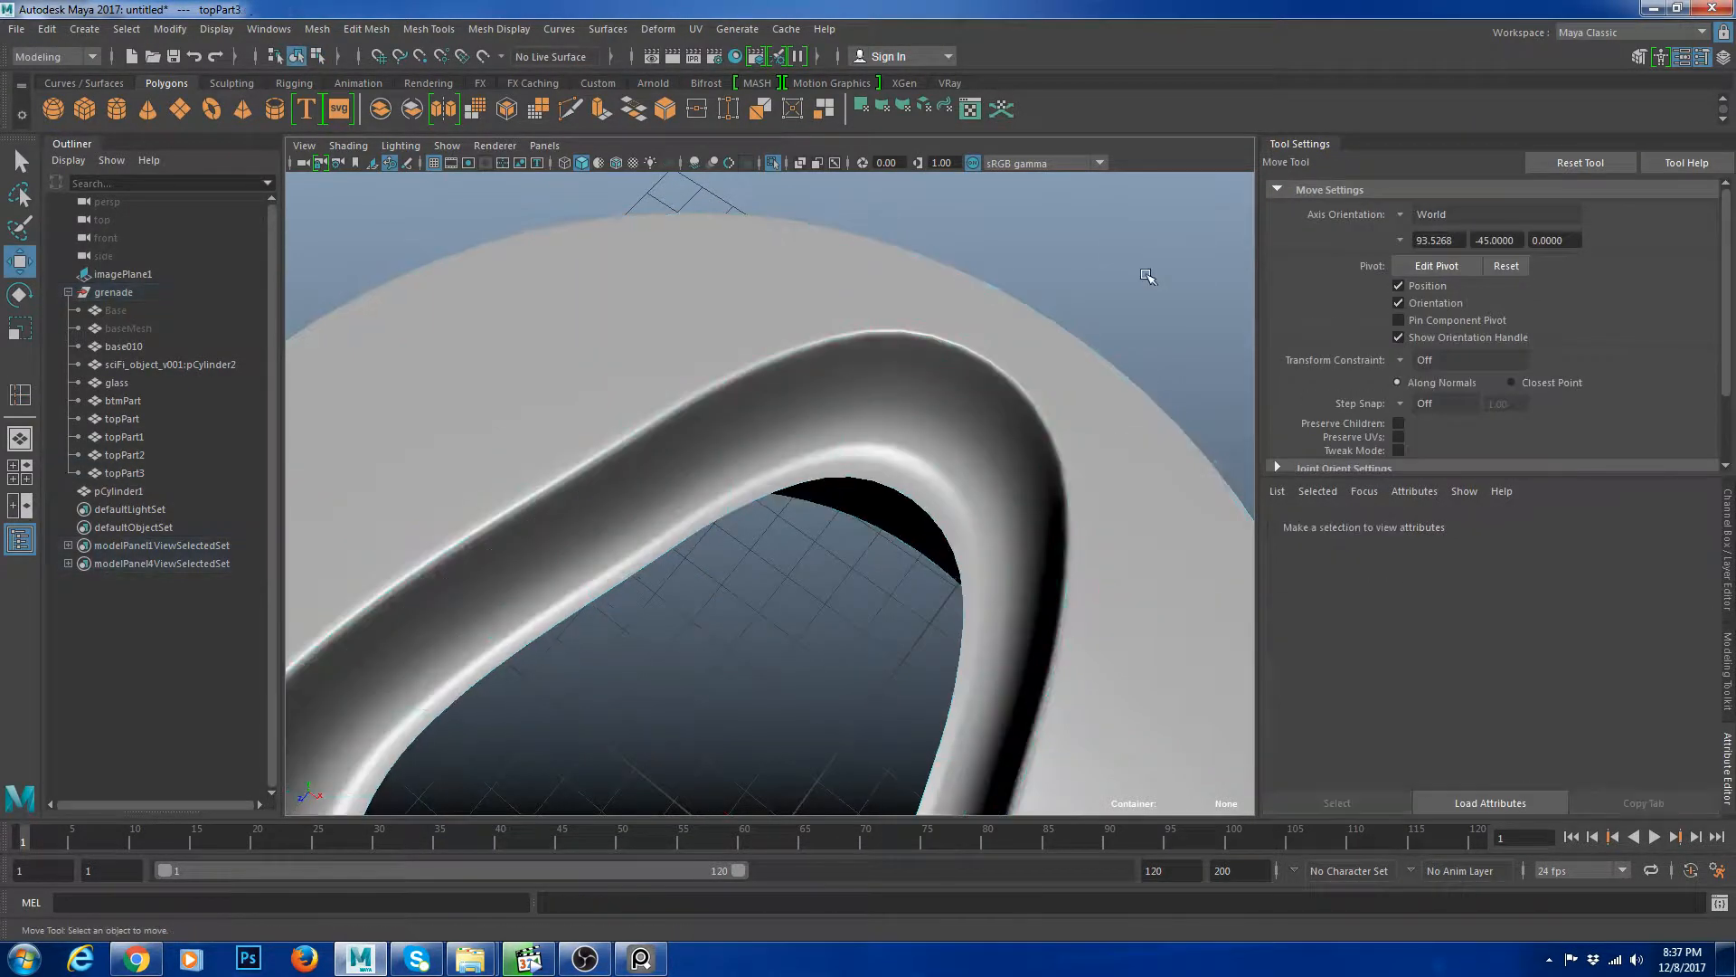
scroll(1151, 275, down, 5)
alt+drag(1140, 317, 916, 441)
click(869, 459)
click(959, 393)
scroll(880, 341, up, 5)
alt+middle_drag(880, 341, 893, 457)
click(893, 463)
key(1)
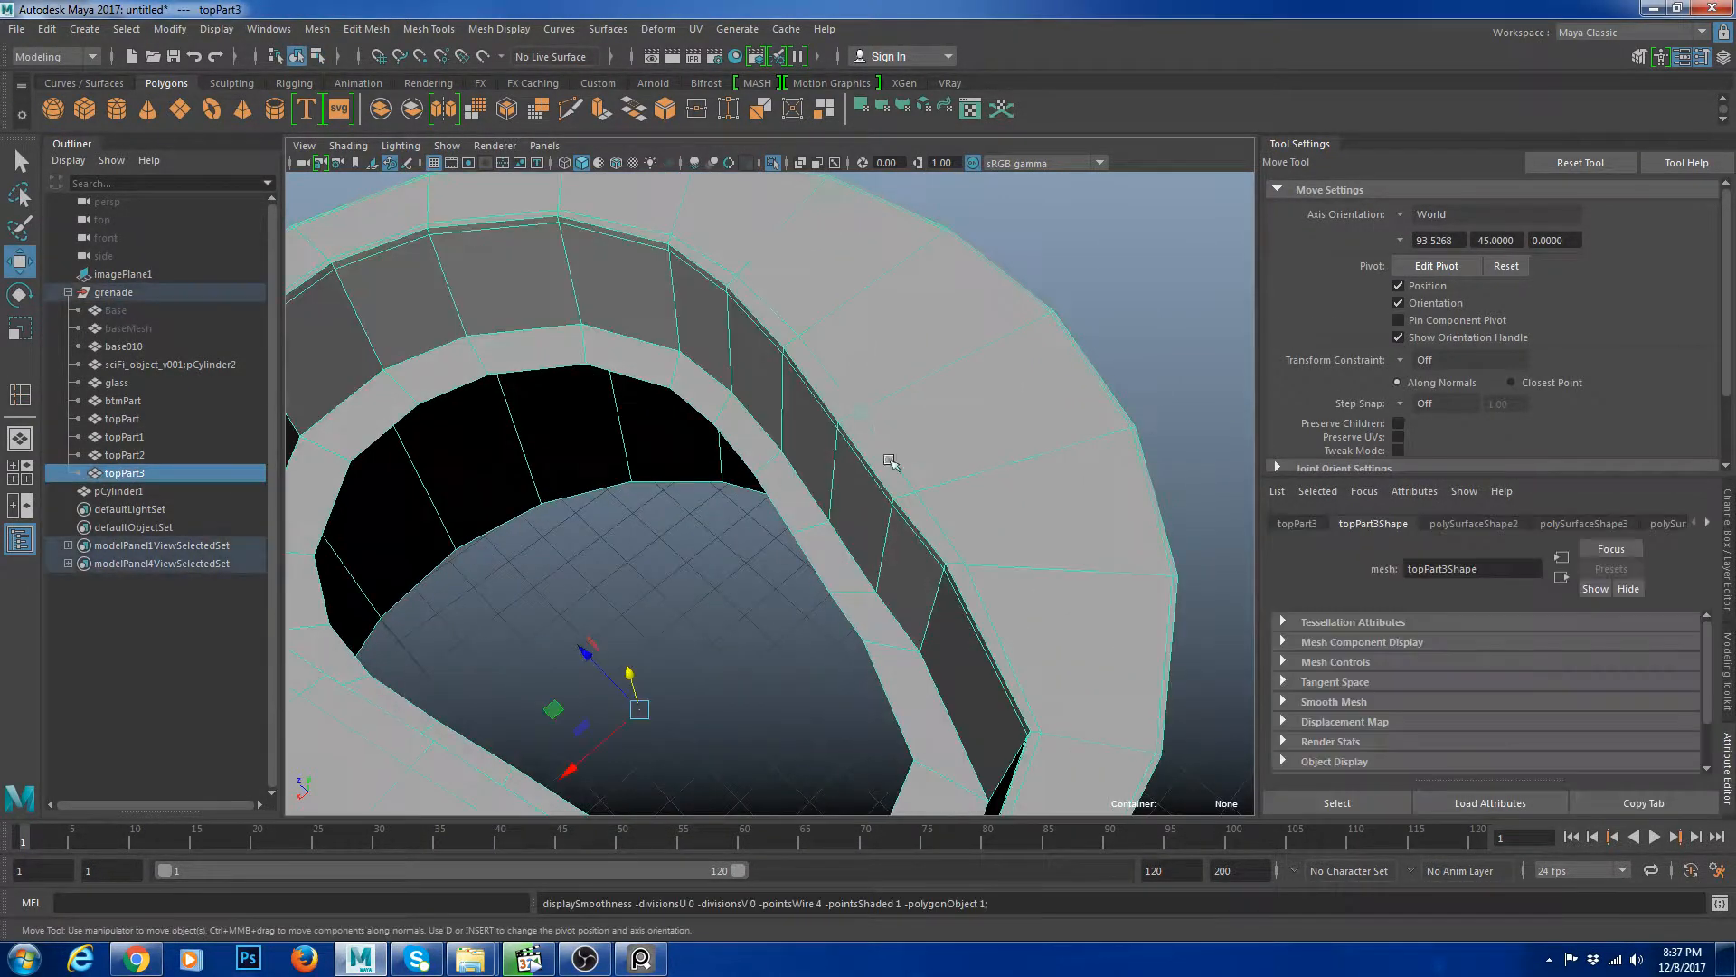
Select the edge loops along the slot's rim and bevel them.
right_drag(892, 463, 857, 403)
double_click(814, 392)
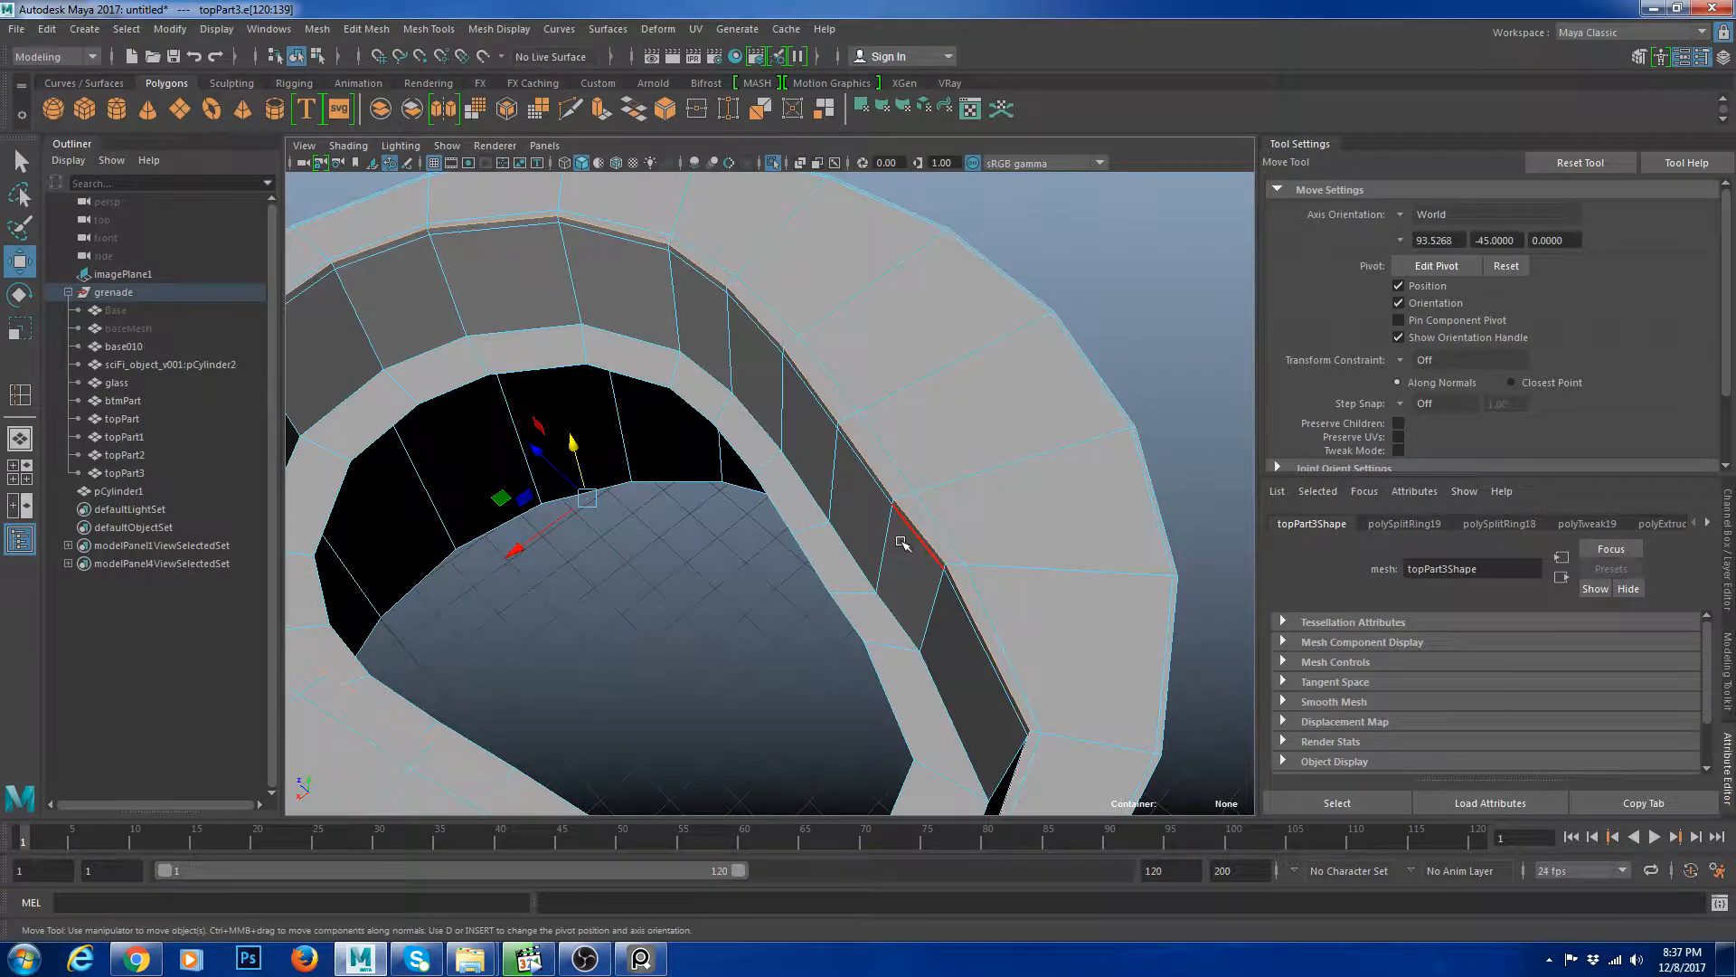
double_click(918, 539)
shift+right_drag(1006, 441, 979, 466)
double_click(868, 463)
shift+right_click(982, 408)
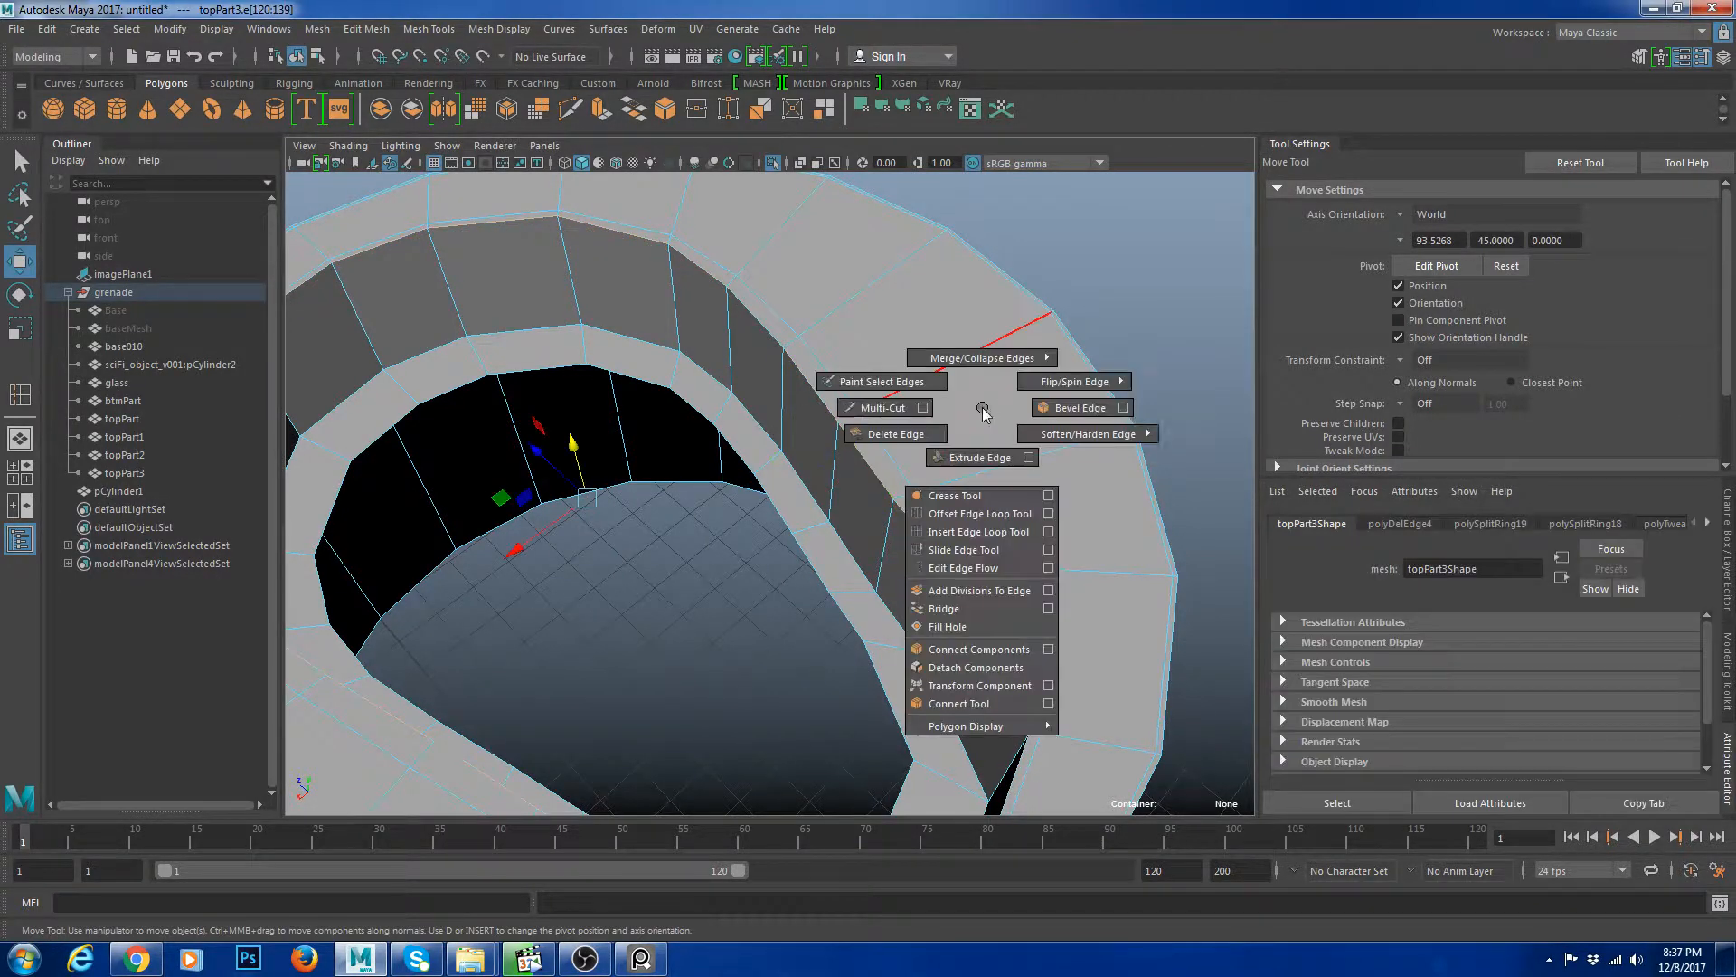
click(1078, 408)
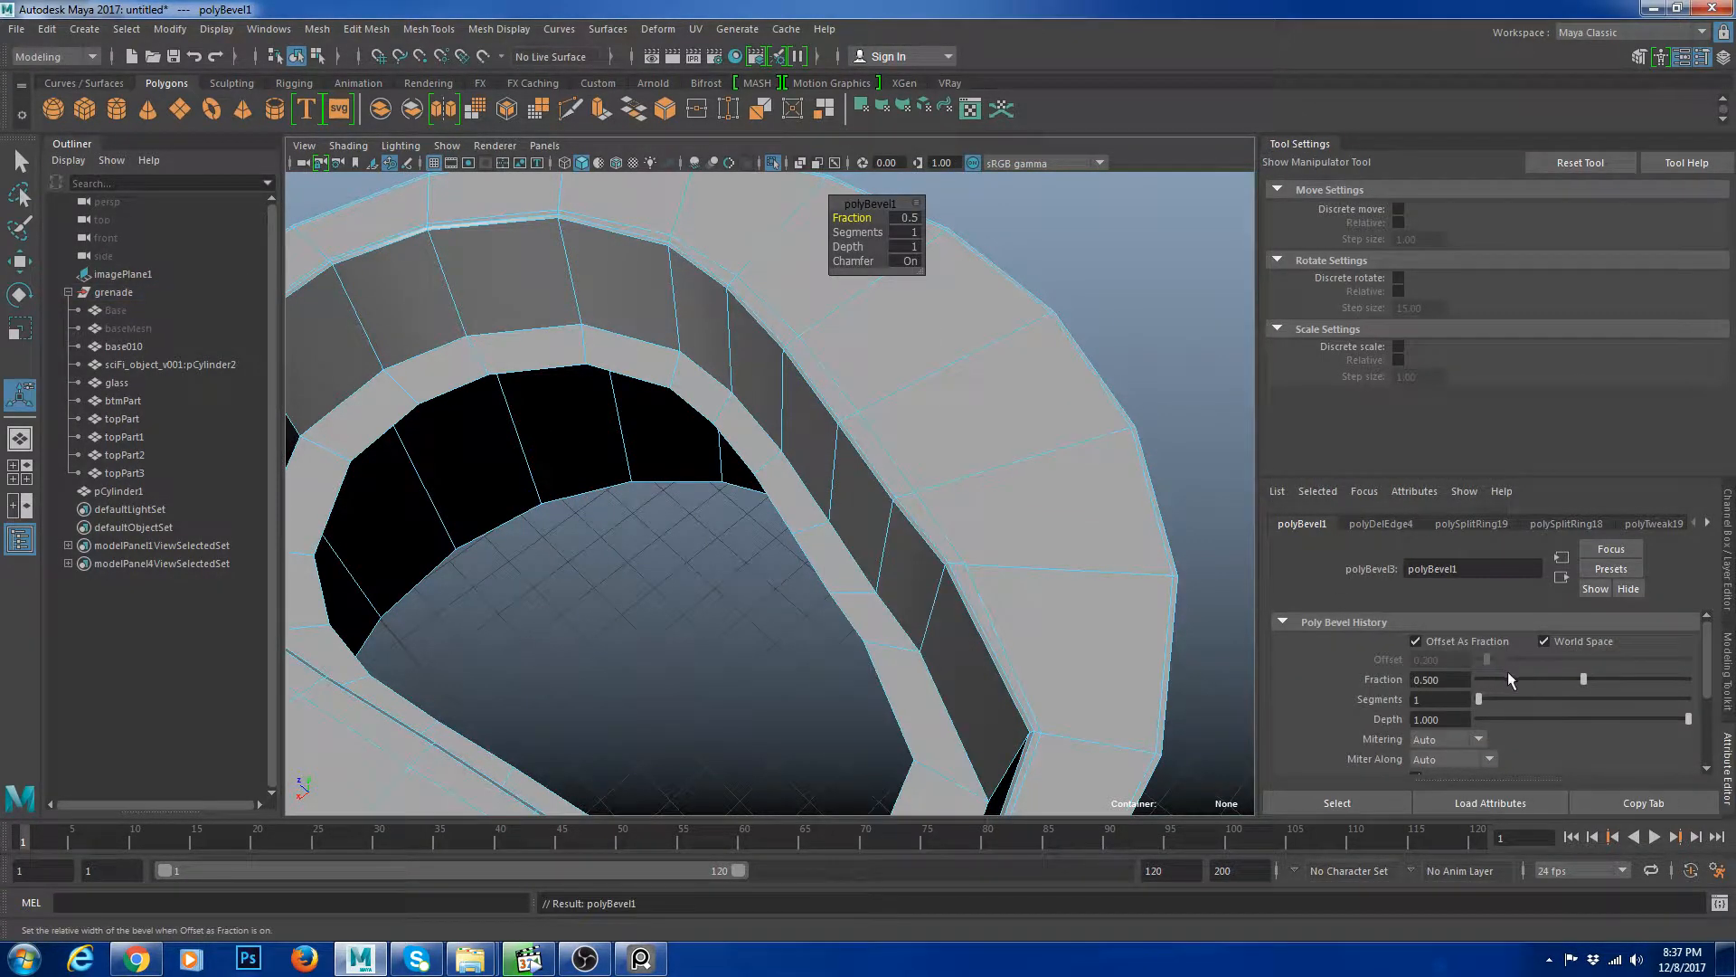
Adjust the bevel's fraction and segments while checking the smoothed result.
key(2)
click(1431, 679)
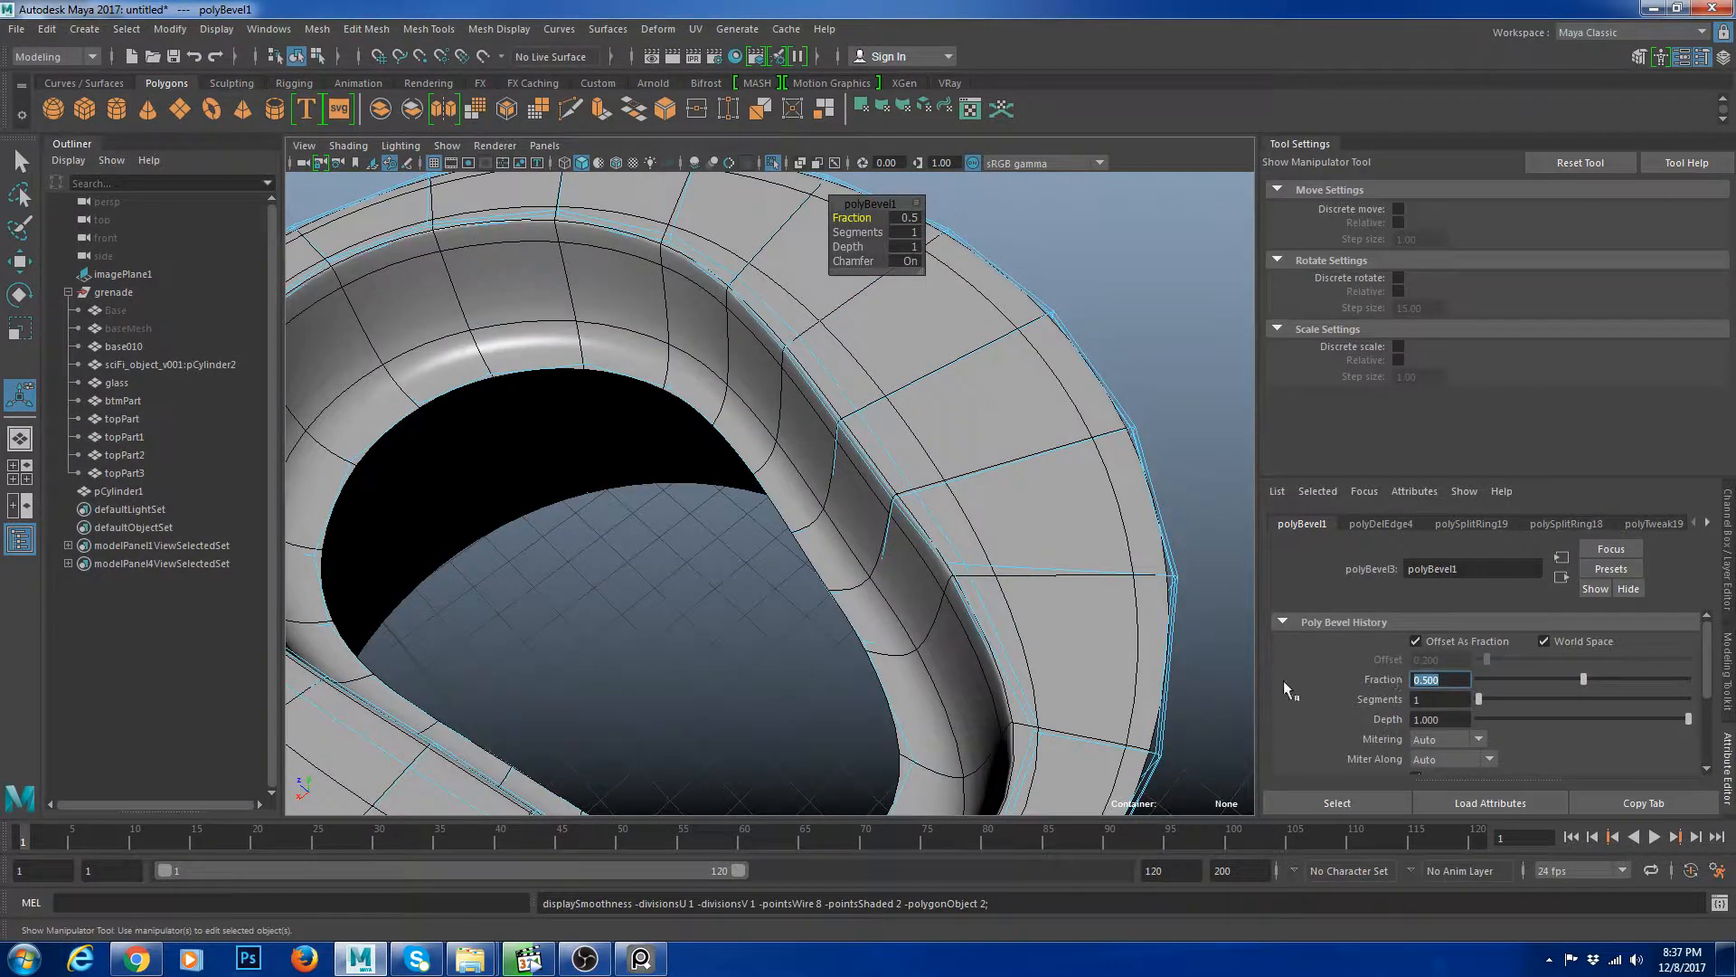
text(2)
key(Tab)
mouse_move(1489, 697)
mouse_down()
mouse_move(1514, 698)
mouse_move(1494, 704)
mouse_up()
right_drag(961, 436, 1015, 411)
key(q)
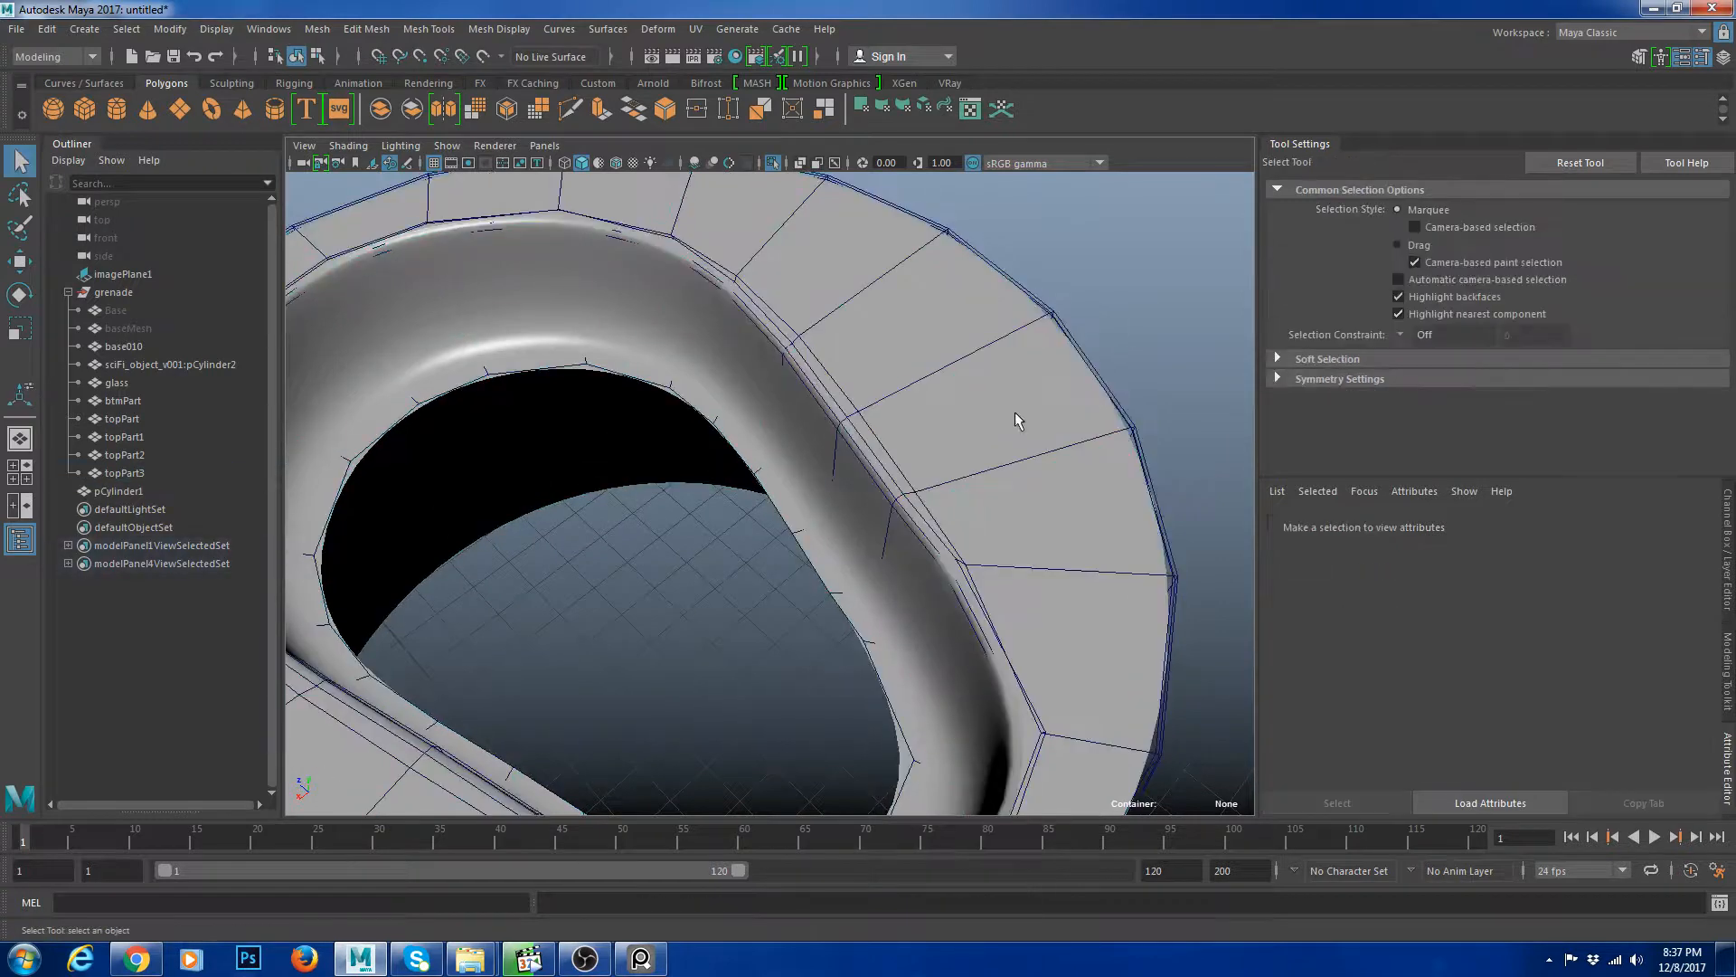
Insert another edge loop around the slot wall.
click(1015, 411)
key(1)
alt+drag(843, 474, 885, 464)
shift+right_drag(964, 400, 929, 532)
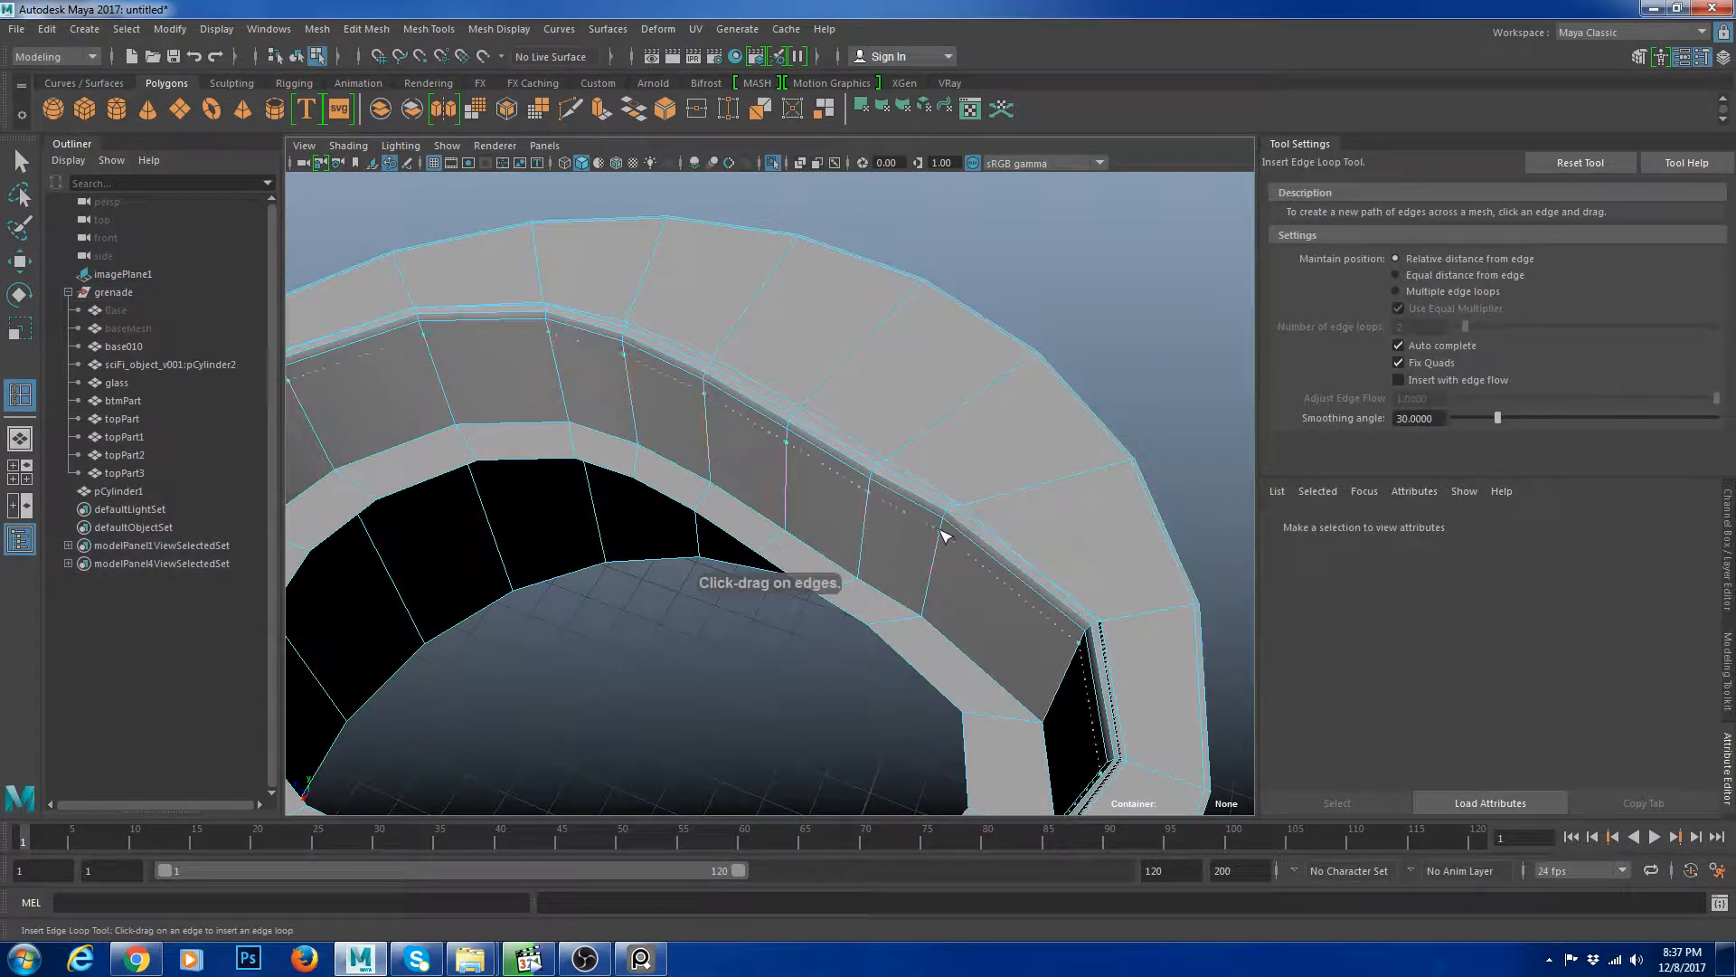
drag(940, 530, 945, 525)
Inspect the slotted cap from above with smooth preview toggled, undoing the recent selection changes.
key(w)
right_drag(907, 434, 977, 389)
key(3)
click(1067, 334)
scroll(1031, 434, down, 5)
alt+drag(1018, 463, 895, 434)
click(913, 470)
key(1)
alt+drag(913, 470, 819, 444)
scroll(770, 441, down, 4)
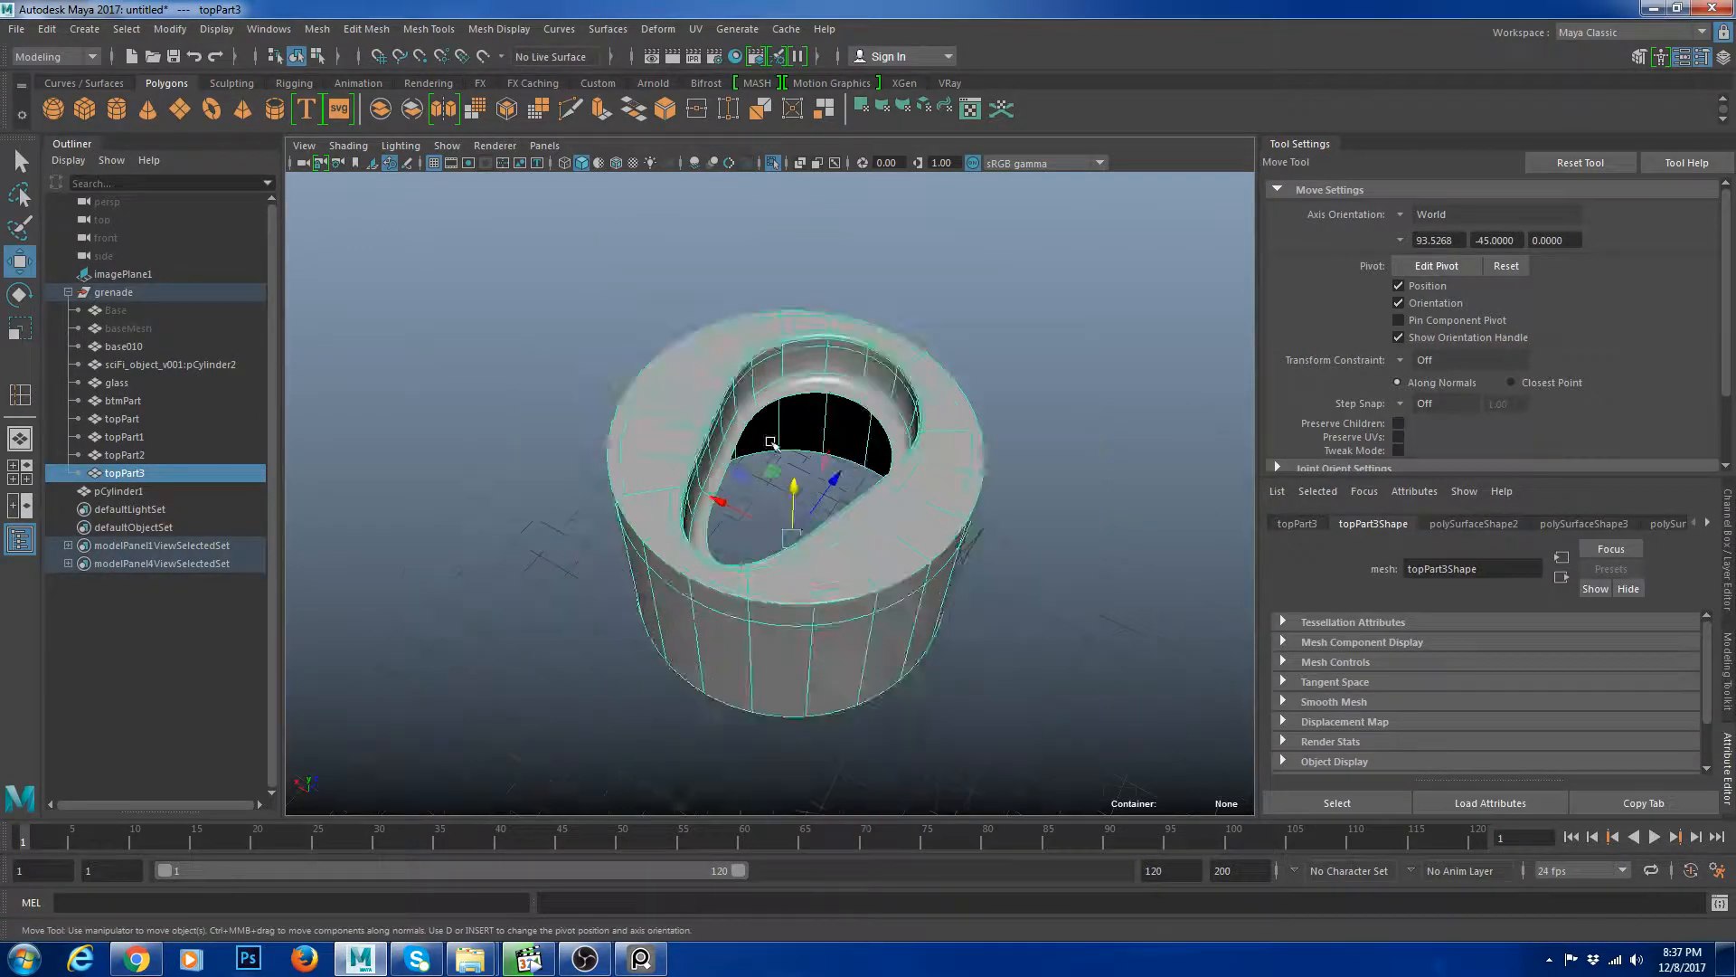
click(1086, 555)
scroll(1086, 554, down, 3)
scroll(695, 431, up, 4)
click(1028, 497)
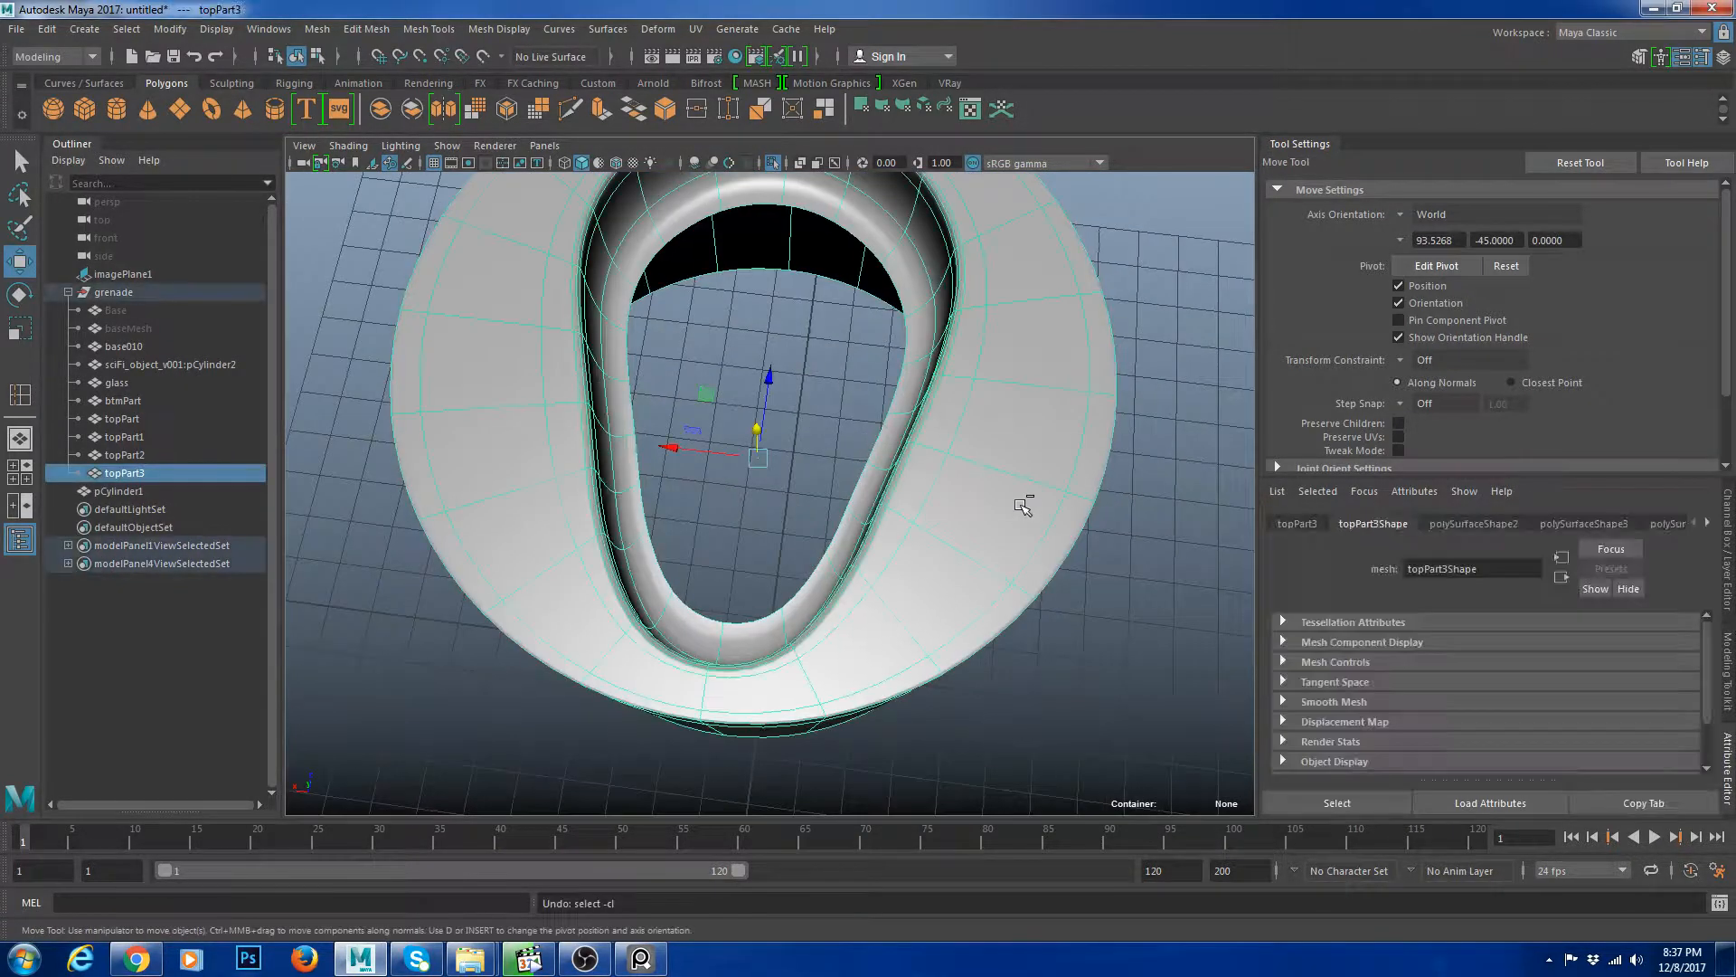
key(ctrl+z)
key(ctrl+z)
key(ctrl+z)
key(ctrl+z)
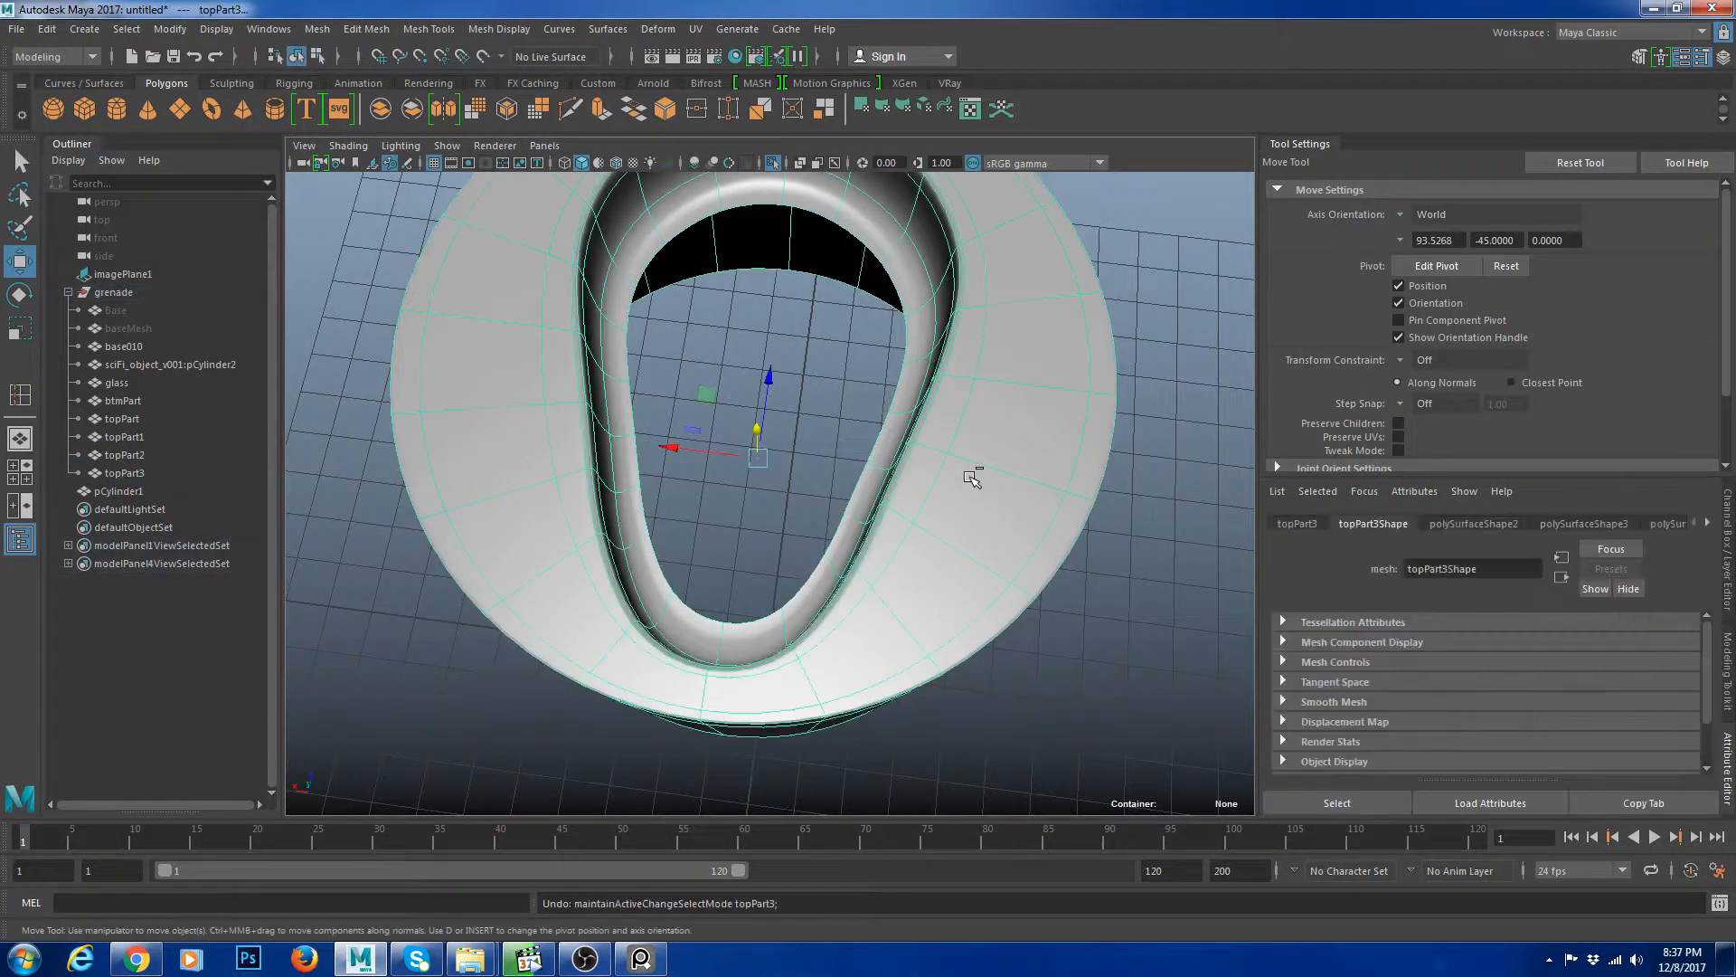
In the top view, move vertices around the slot's narrow tip to straighten the rim loops.
alt+drag(972, 478, 886, 404)
key(1)
click(883, 403)
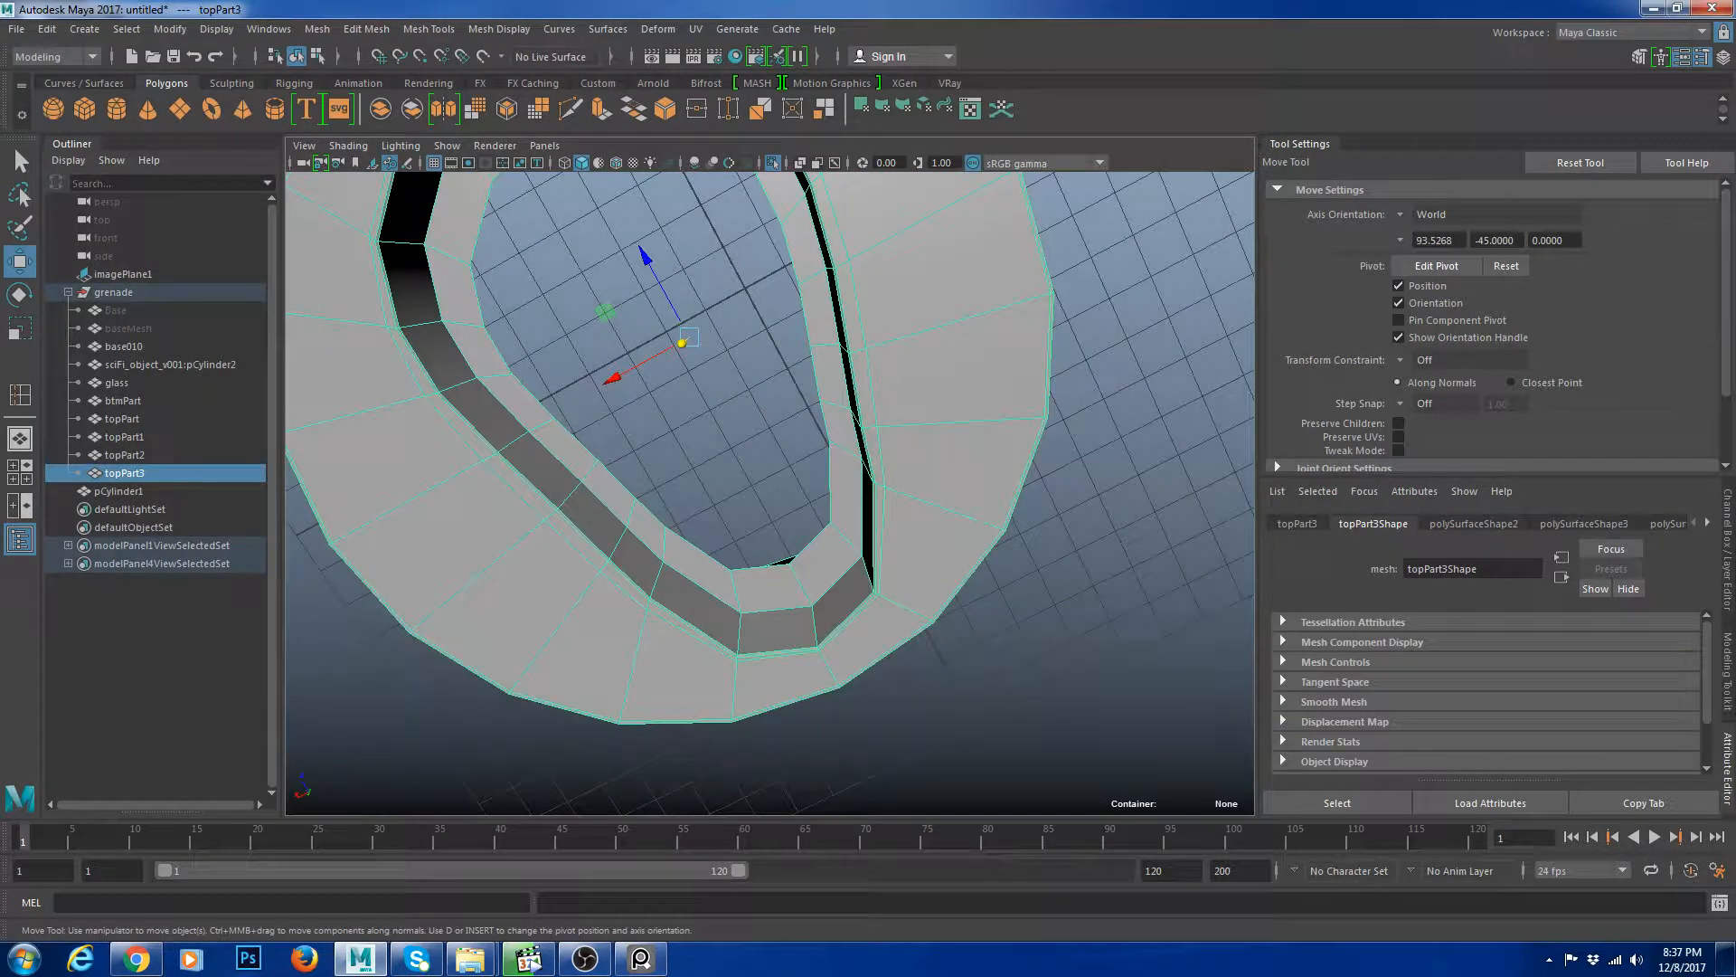
click(20, 471)
key(space)
scroll(884, 454, up, 8)
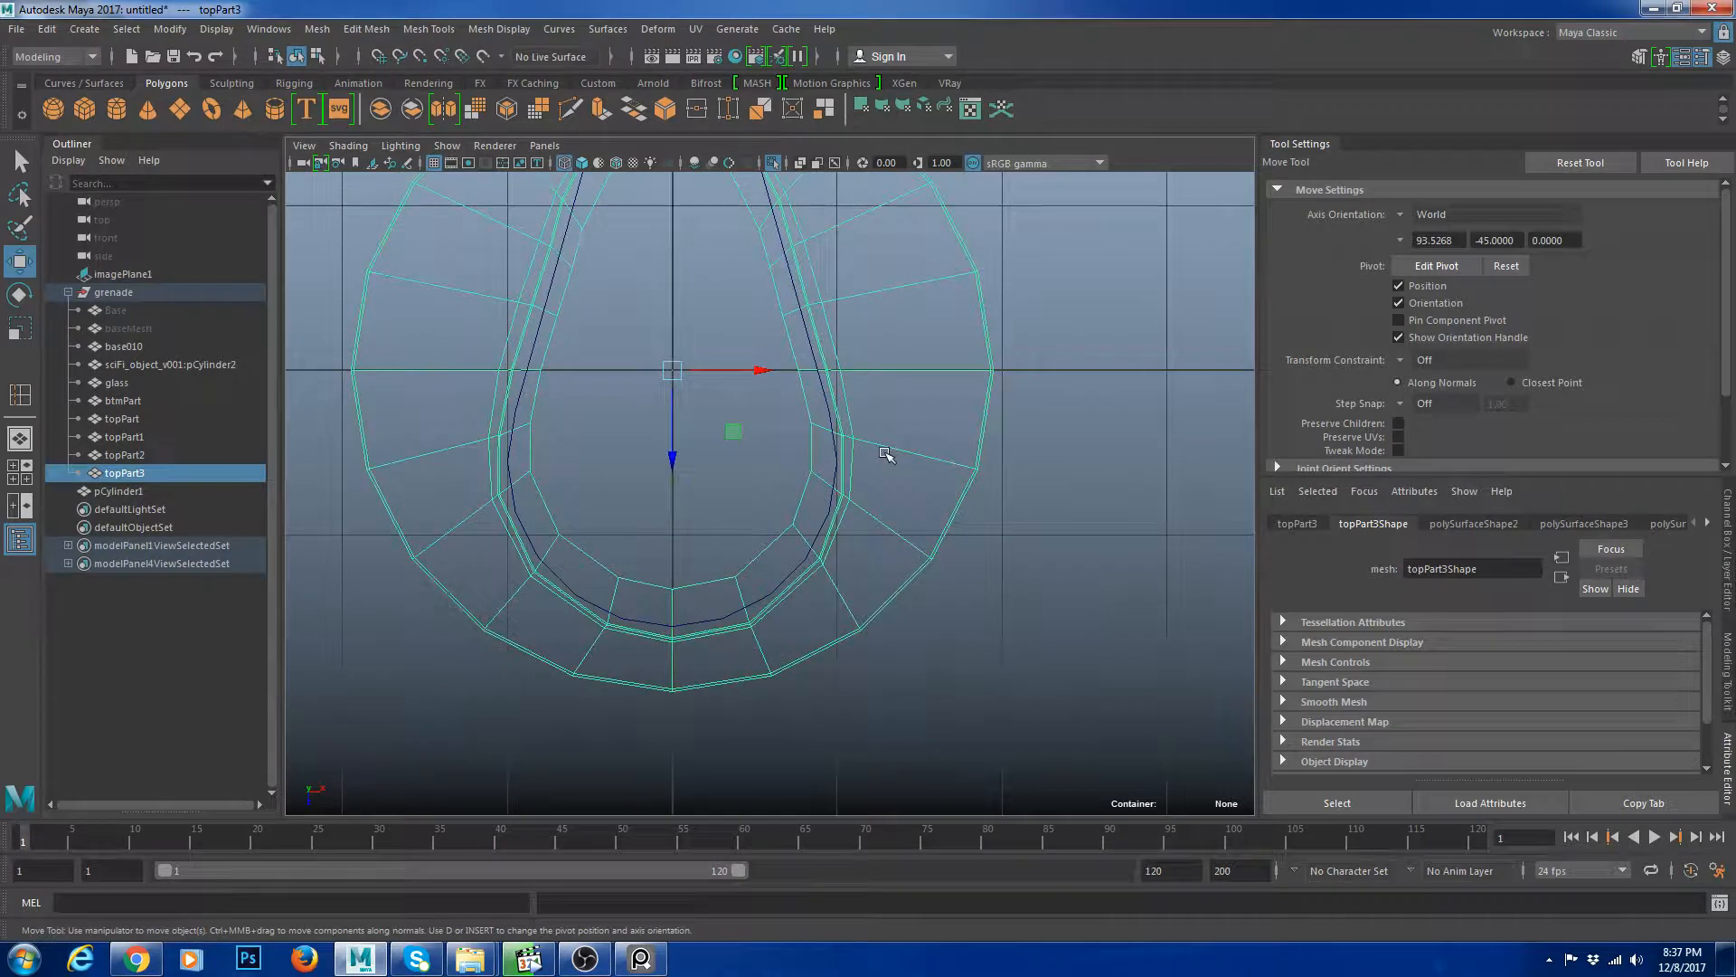
key(ctrl+1)
key(ctrl+1)
scroll(699, 425, up, 10)
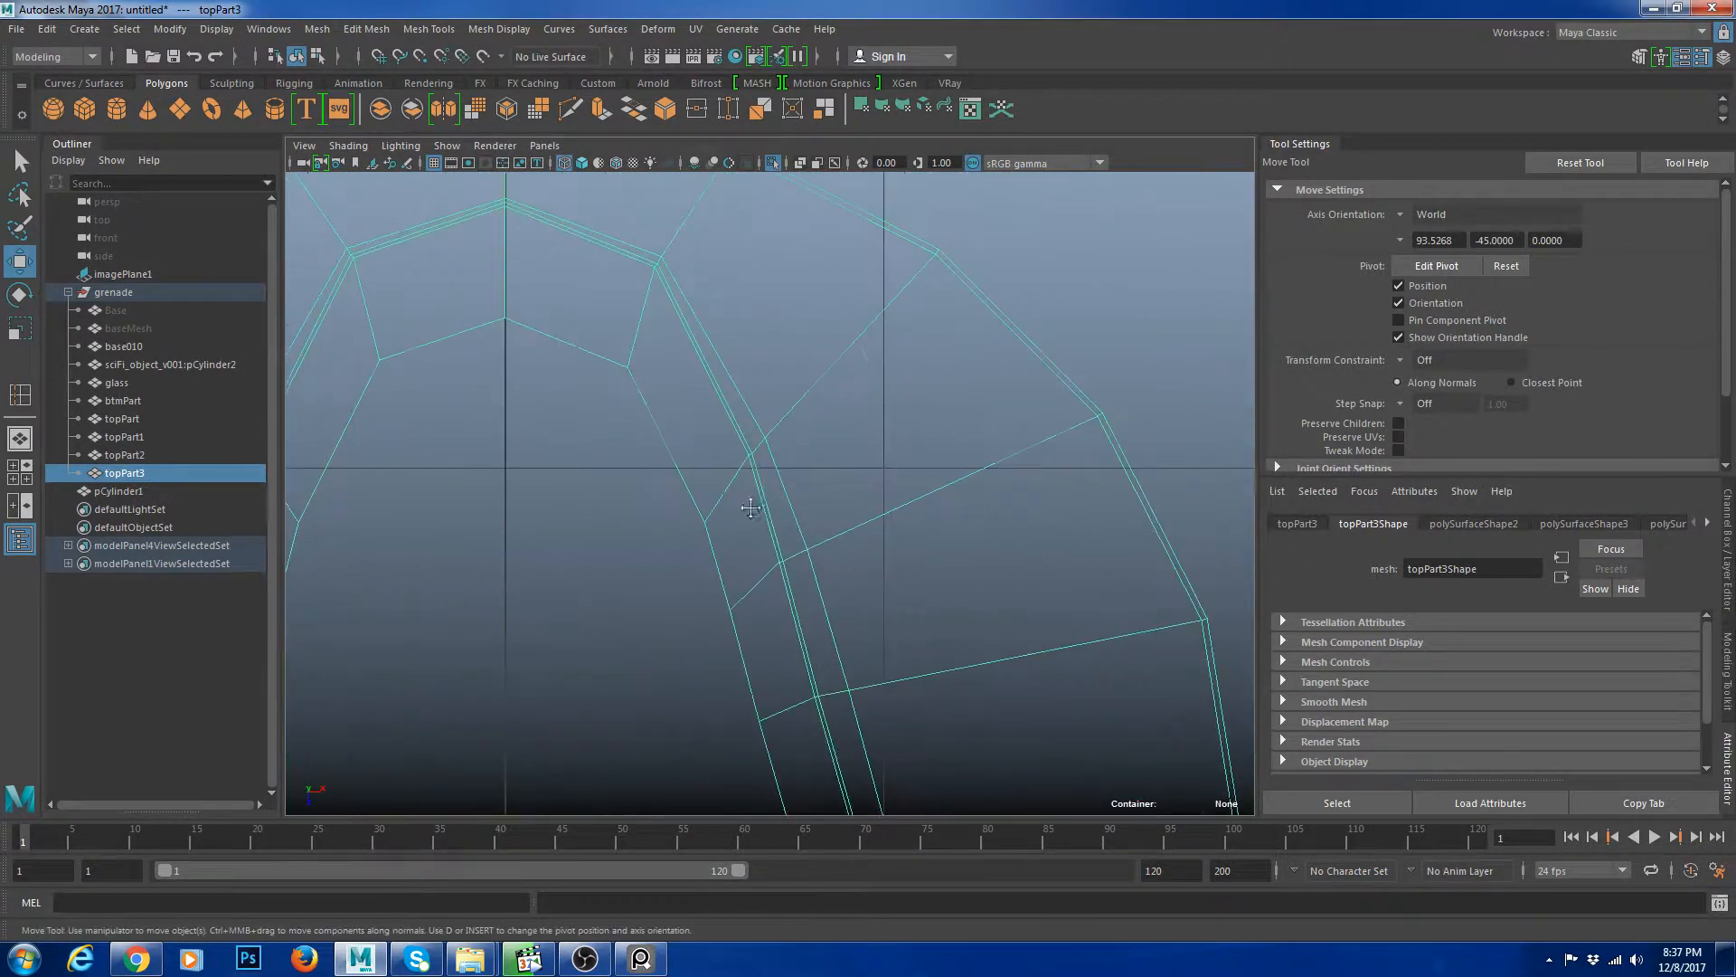
click(766, 447)
scroll(749, 455, down, 5)
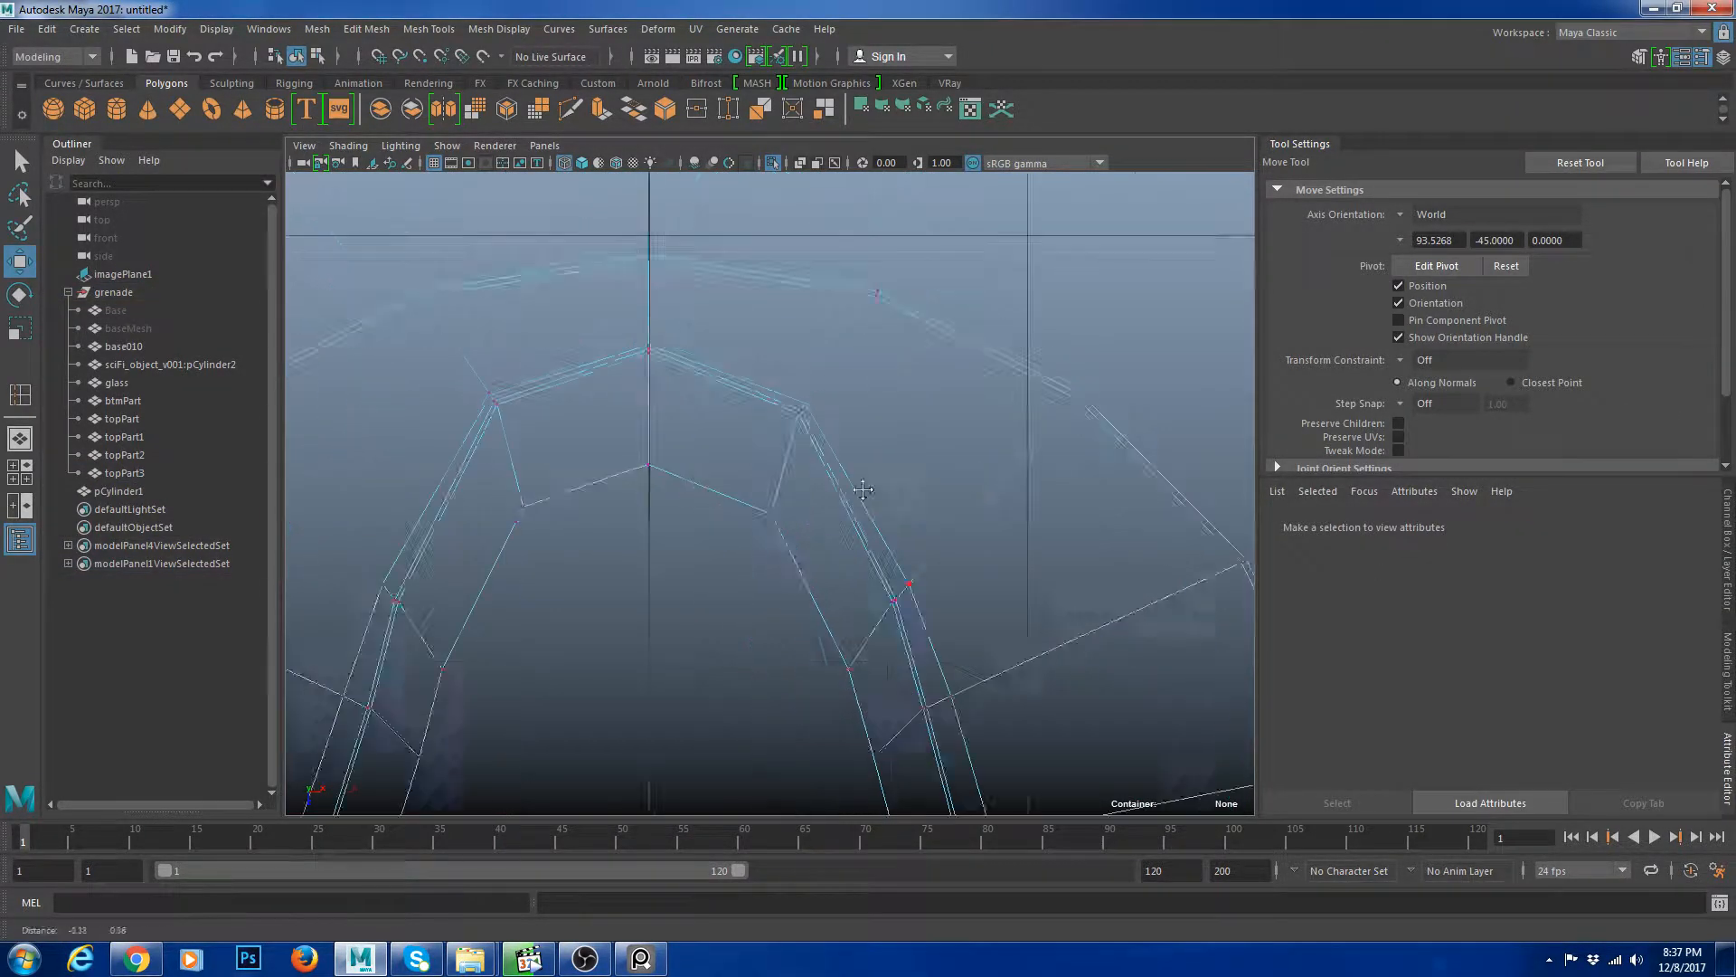
click(850, 385)
drag(853, 456, 850, 455)
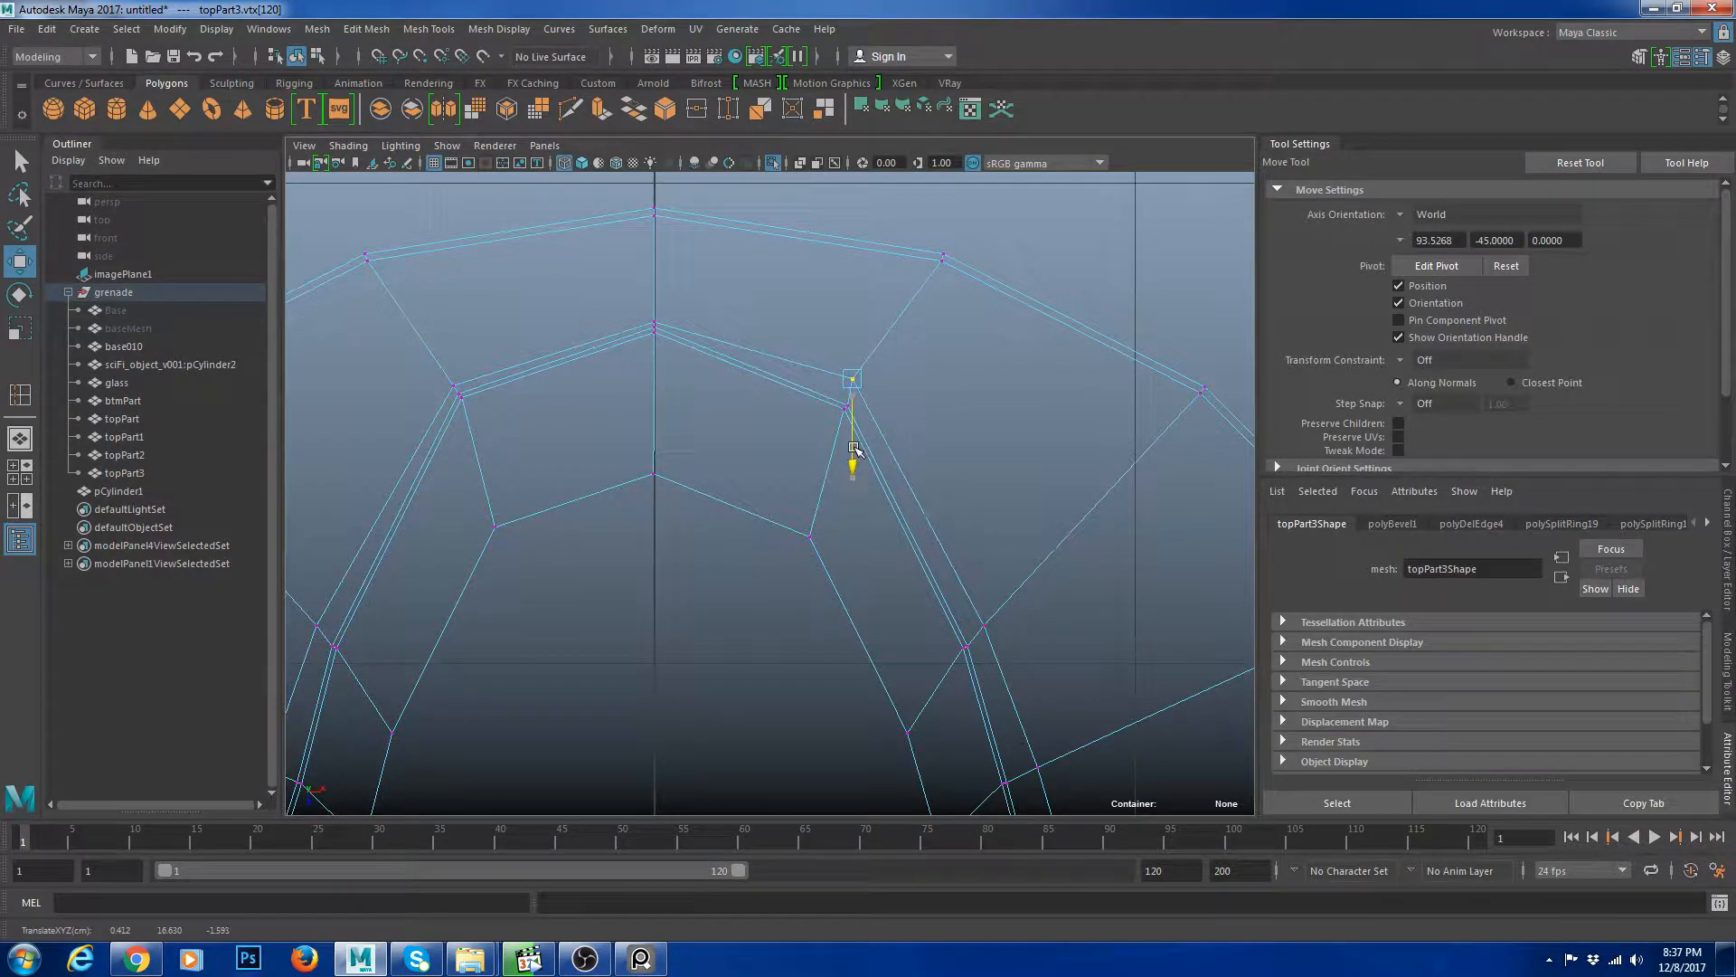
click(655, 328)
drag(655, 409, 655, 389)
click(449, 385)
drag(454, 472, 454, 448)
Select and move vertex pairs along the slot's left side to line up the rim loops.
drag(545, 363, 530, 362)
alt+middle_drag(459, 531, 671, 392)
drag(626, 496, 605, 493)
alt+middle_drag(568, 598, 680, 413)
click(593, 439)
drag(689, 441, 682, 440)
alt+middle_drag(624, 549, 730, 360)
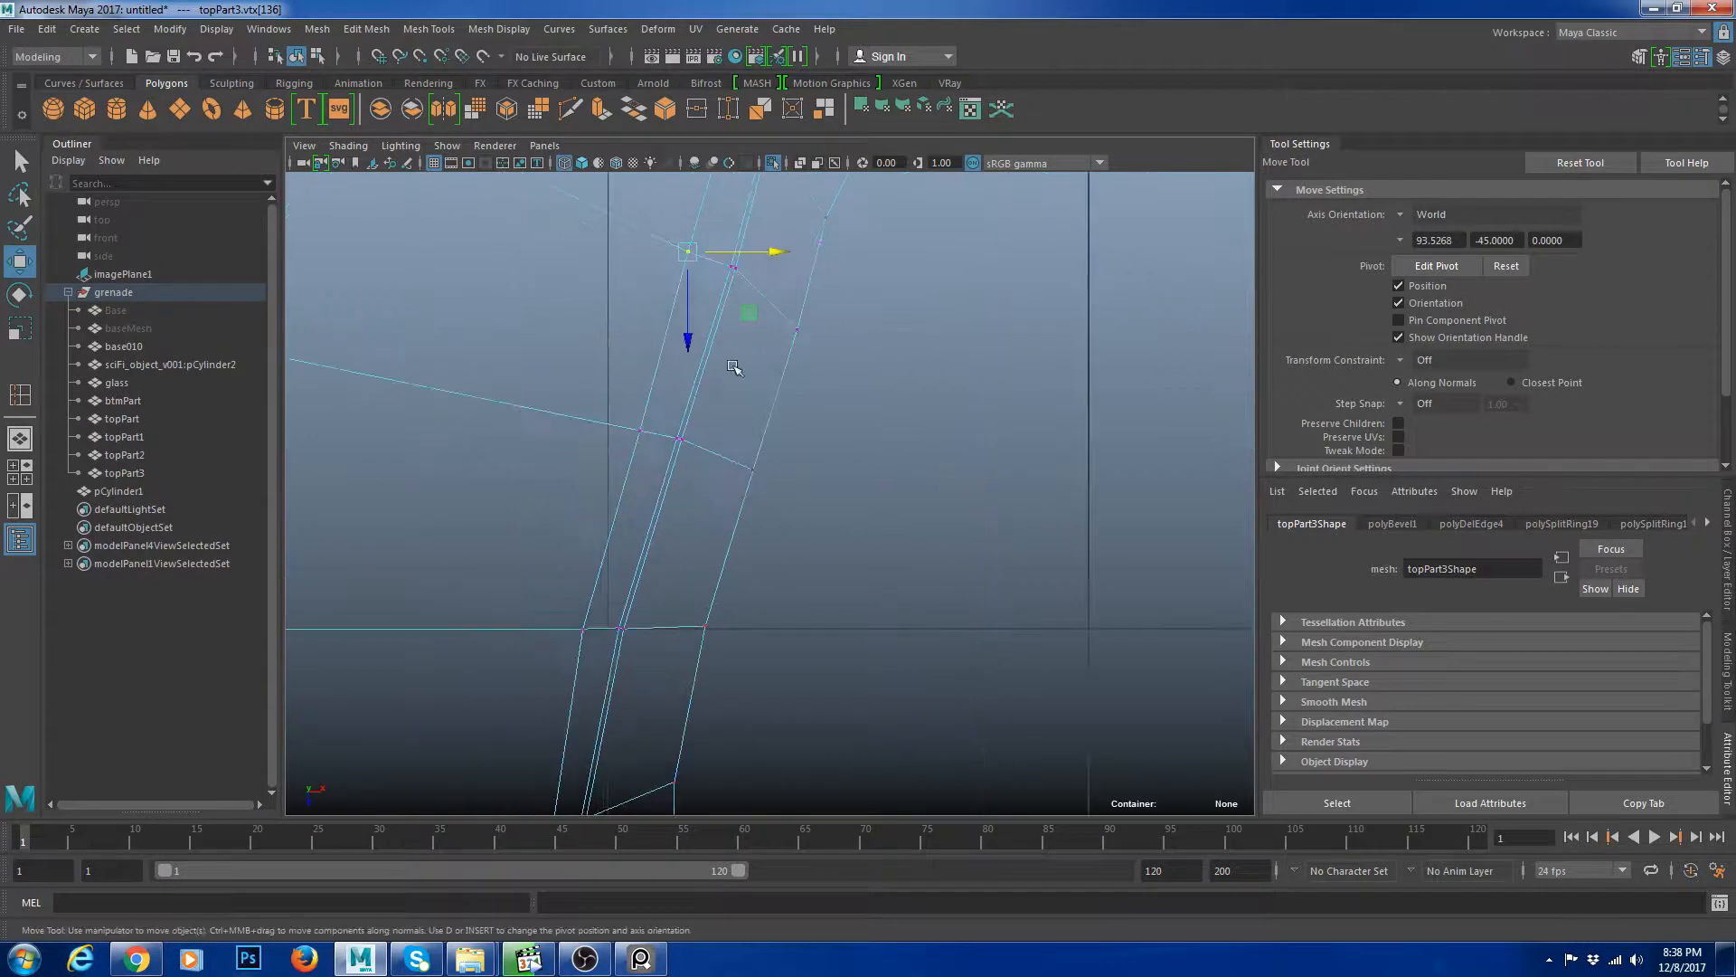
click(639, 428)
drag(722, 430, 714, 430)
alt+middle_drag(712, 609, 717, 368)
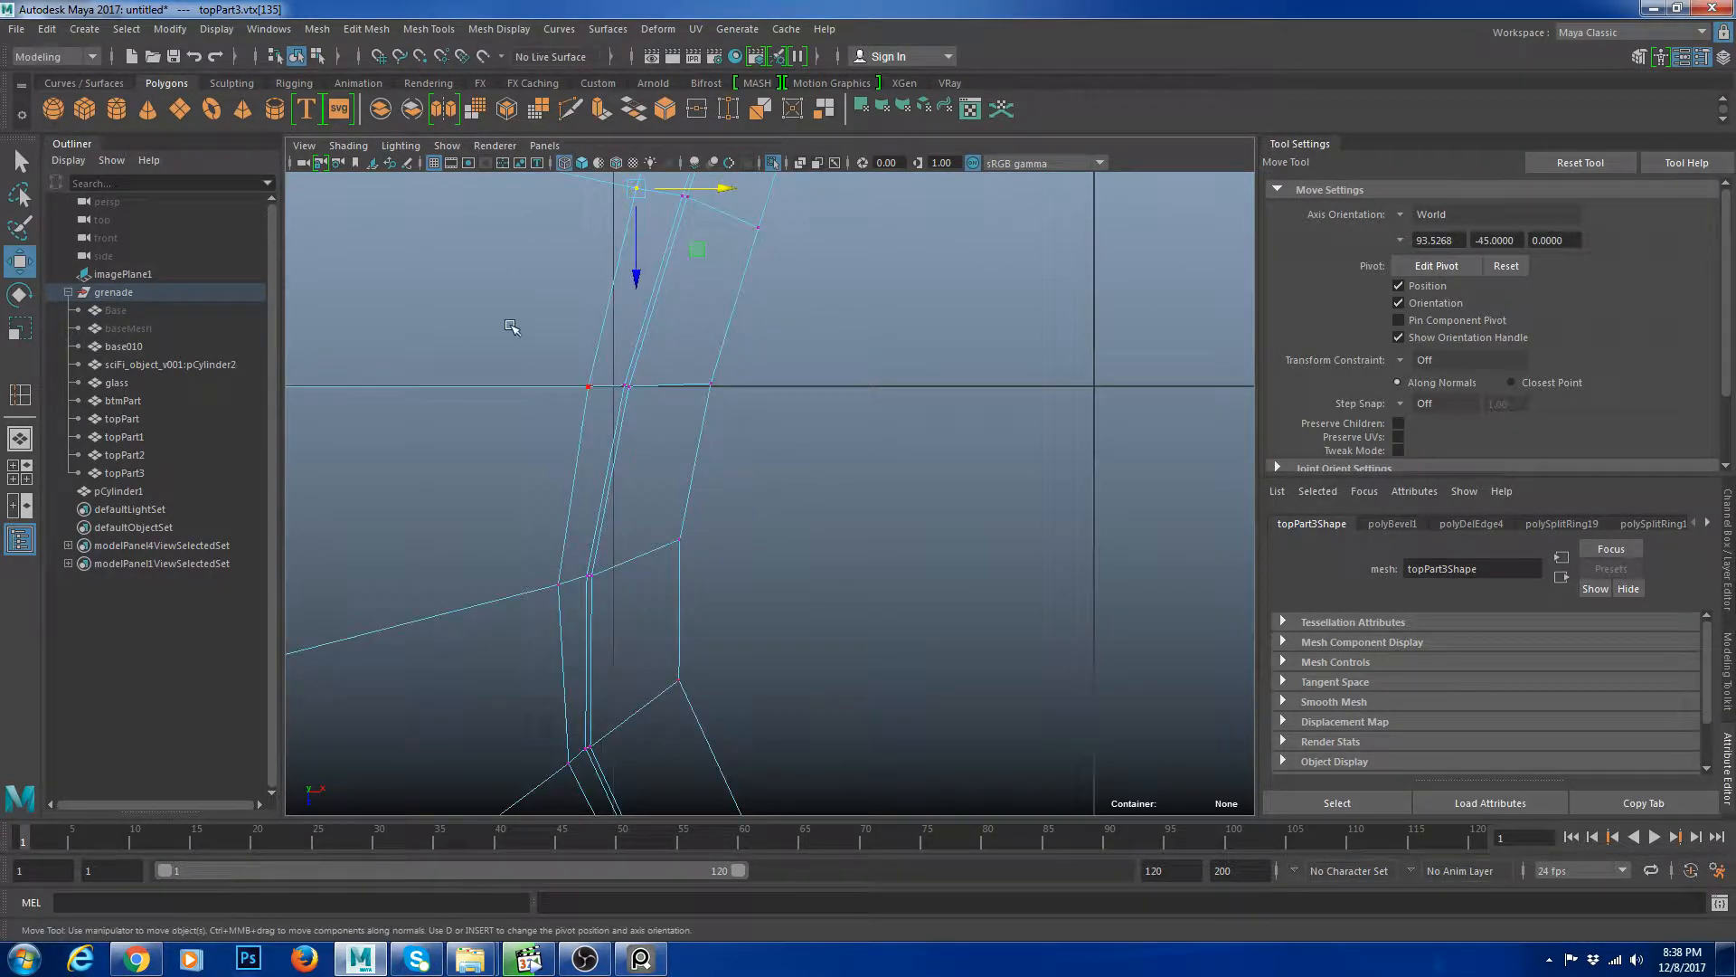
Move vertices at the slot's lower left corner to align them with the rim loops.
drag(506, 319, 589, 416)
drag(584, 532, 548, 591)
alt+middle_drag(632, 669, 596, 396)
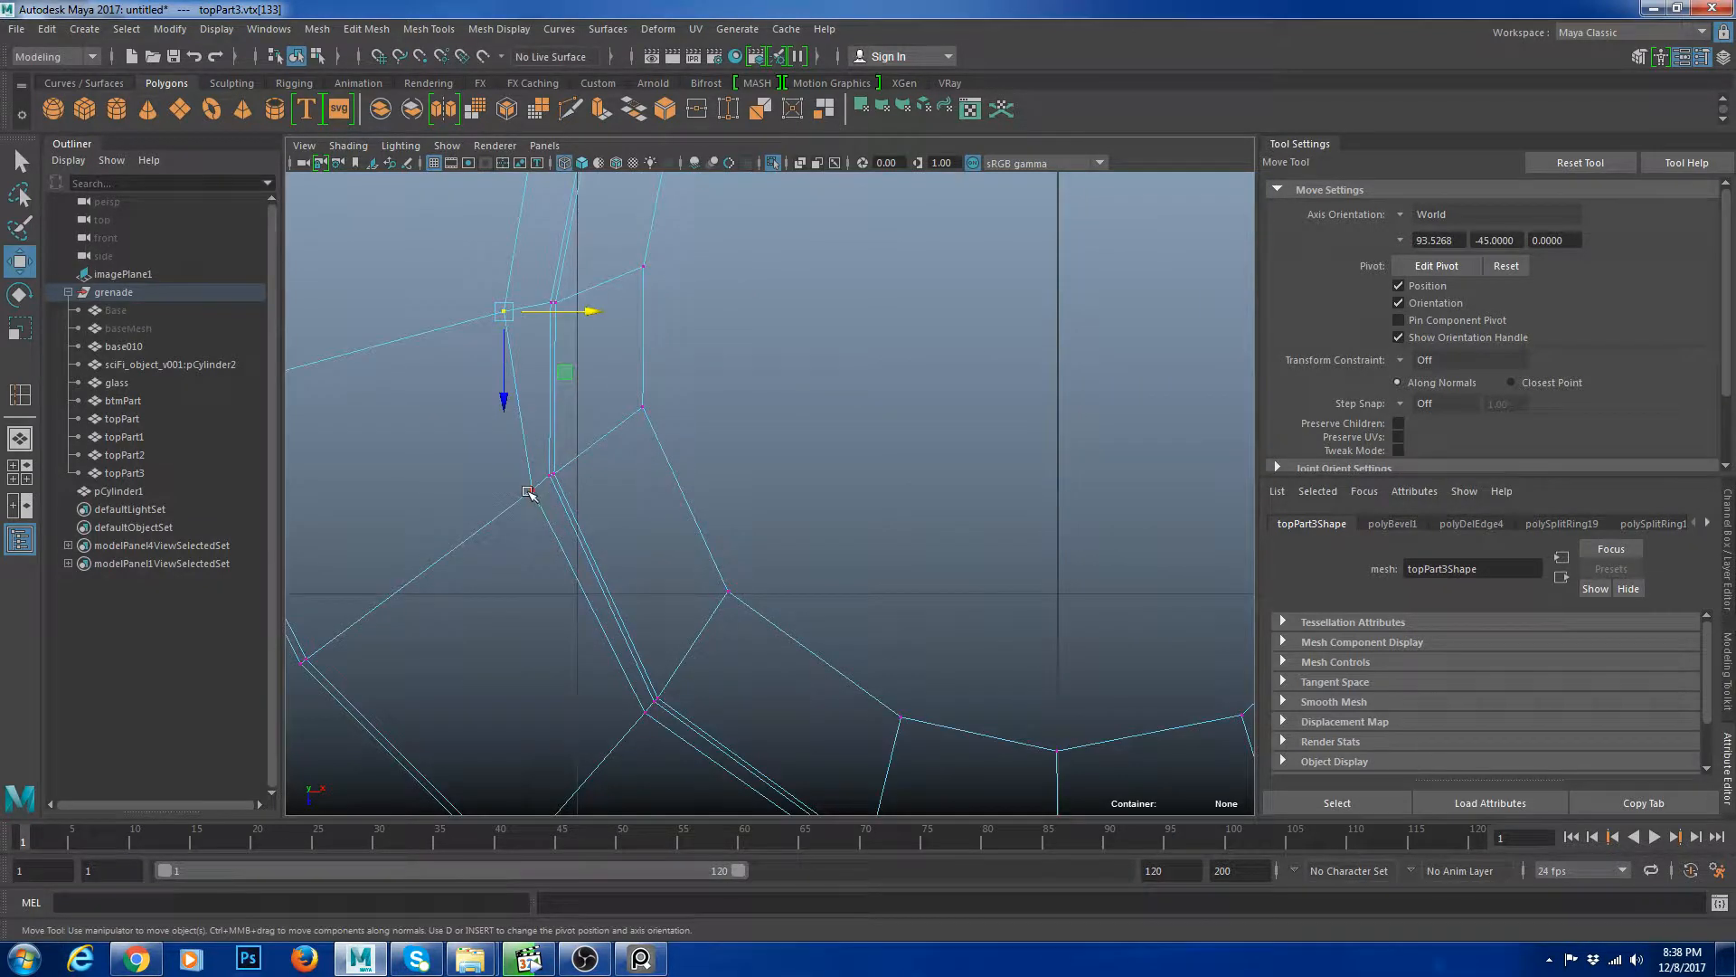
drag(625, 488, 594, 489)
alt+middle_drag(685, 580, 564, 374)
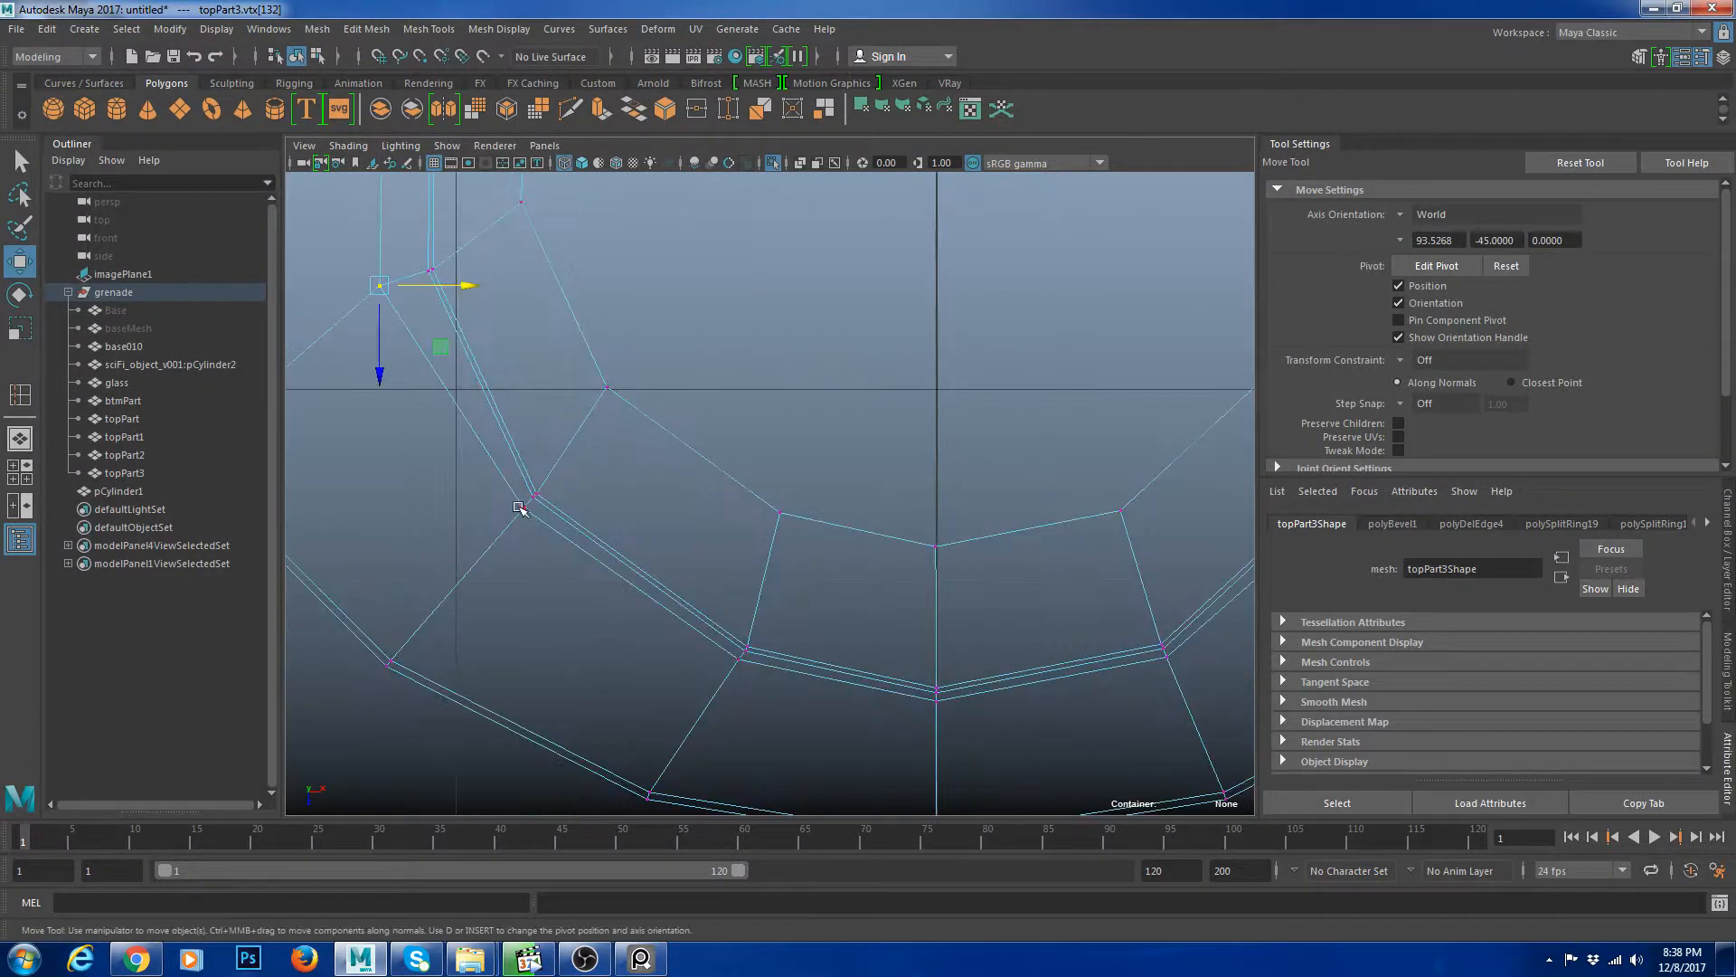
click(522, 508)
drag(523, 587, 523, 626)
drag(608, 548, 580, 548)
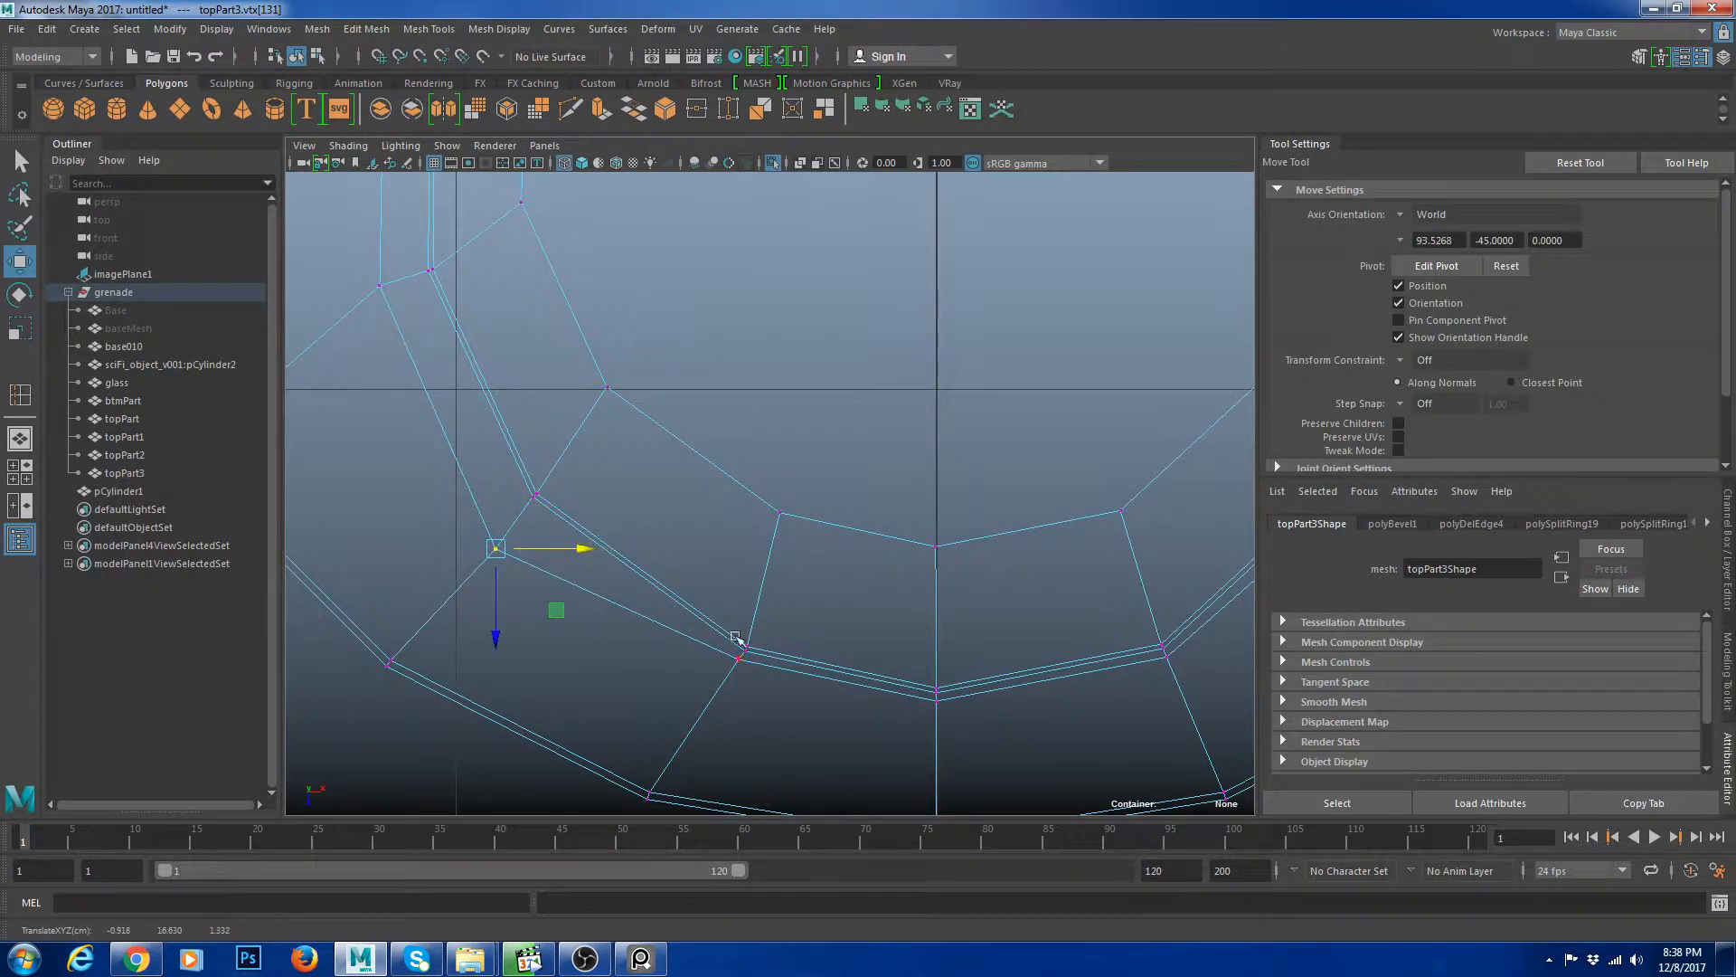
Move vertices along the slot's rounded bottom end to even out the rim spacing.
alt+middle_drag(735, 622, 627, 504)
click(627, 566)
drag(628, 629, 630, 676)
alt+middle_drag(814, 606, 663, 550)
click(682, 529)
drag(678, 600, 679, 647)
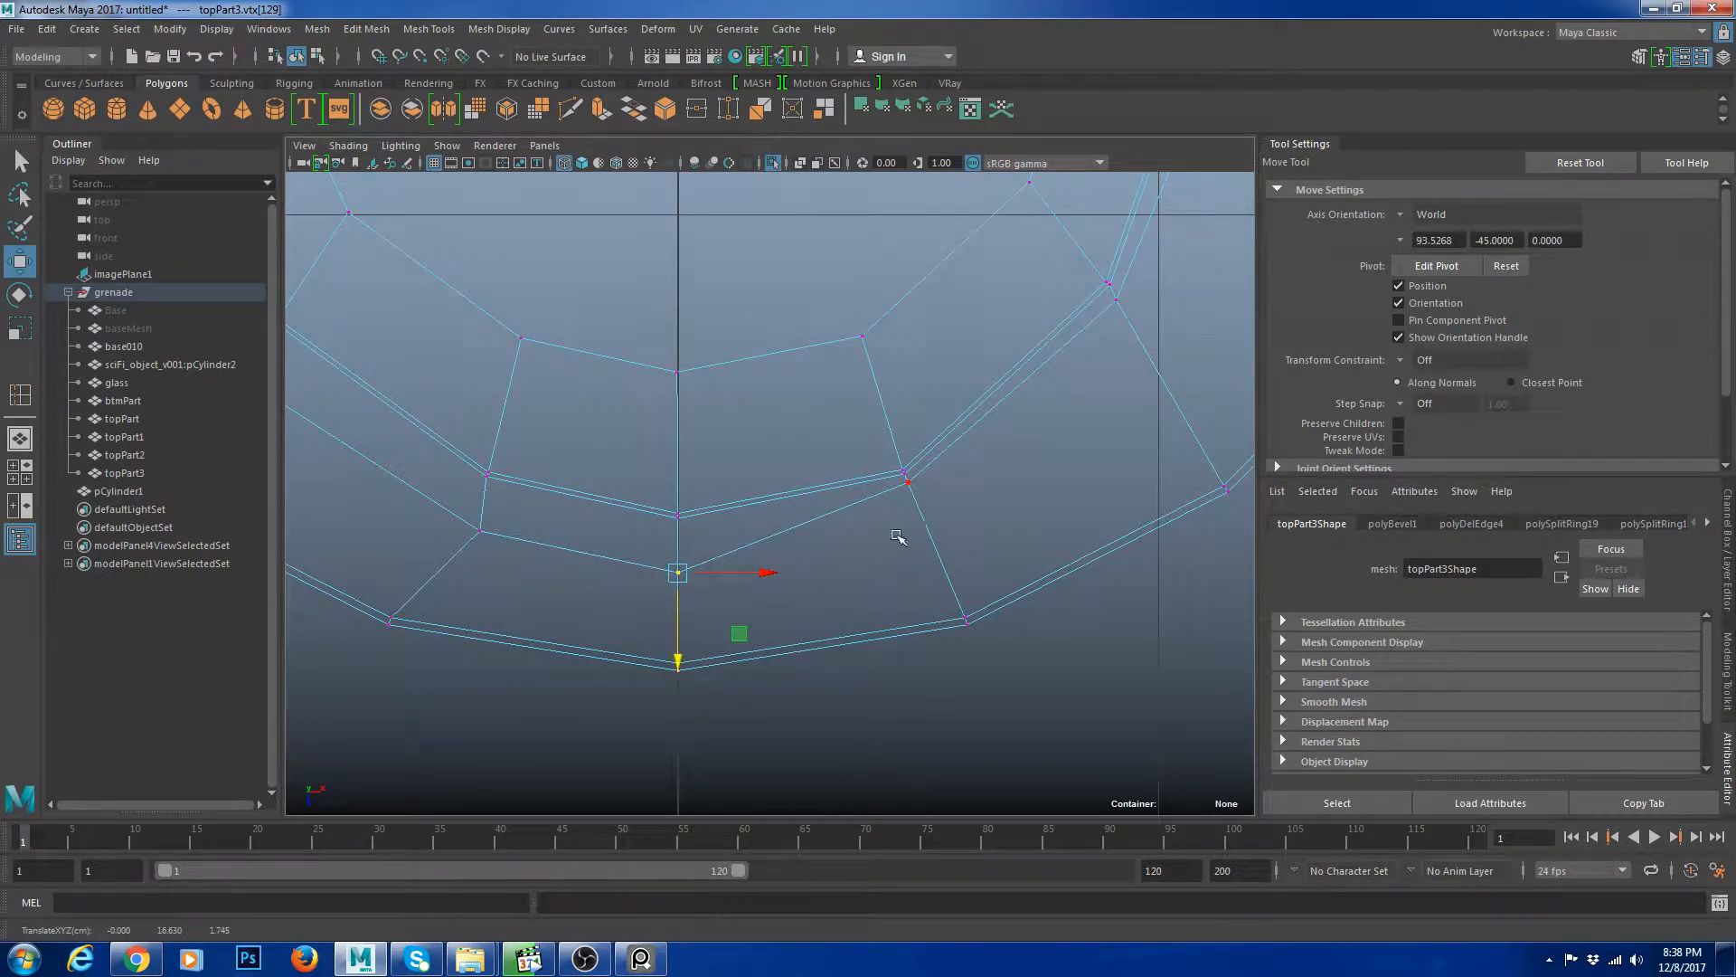
click(907, 482)
drag(996, 482, 1040, 482)
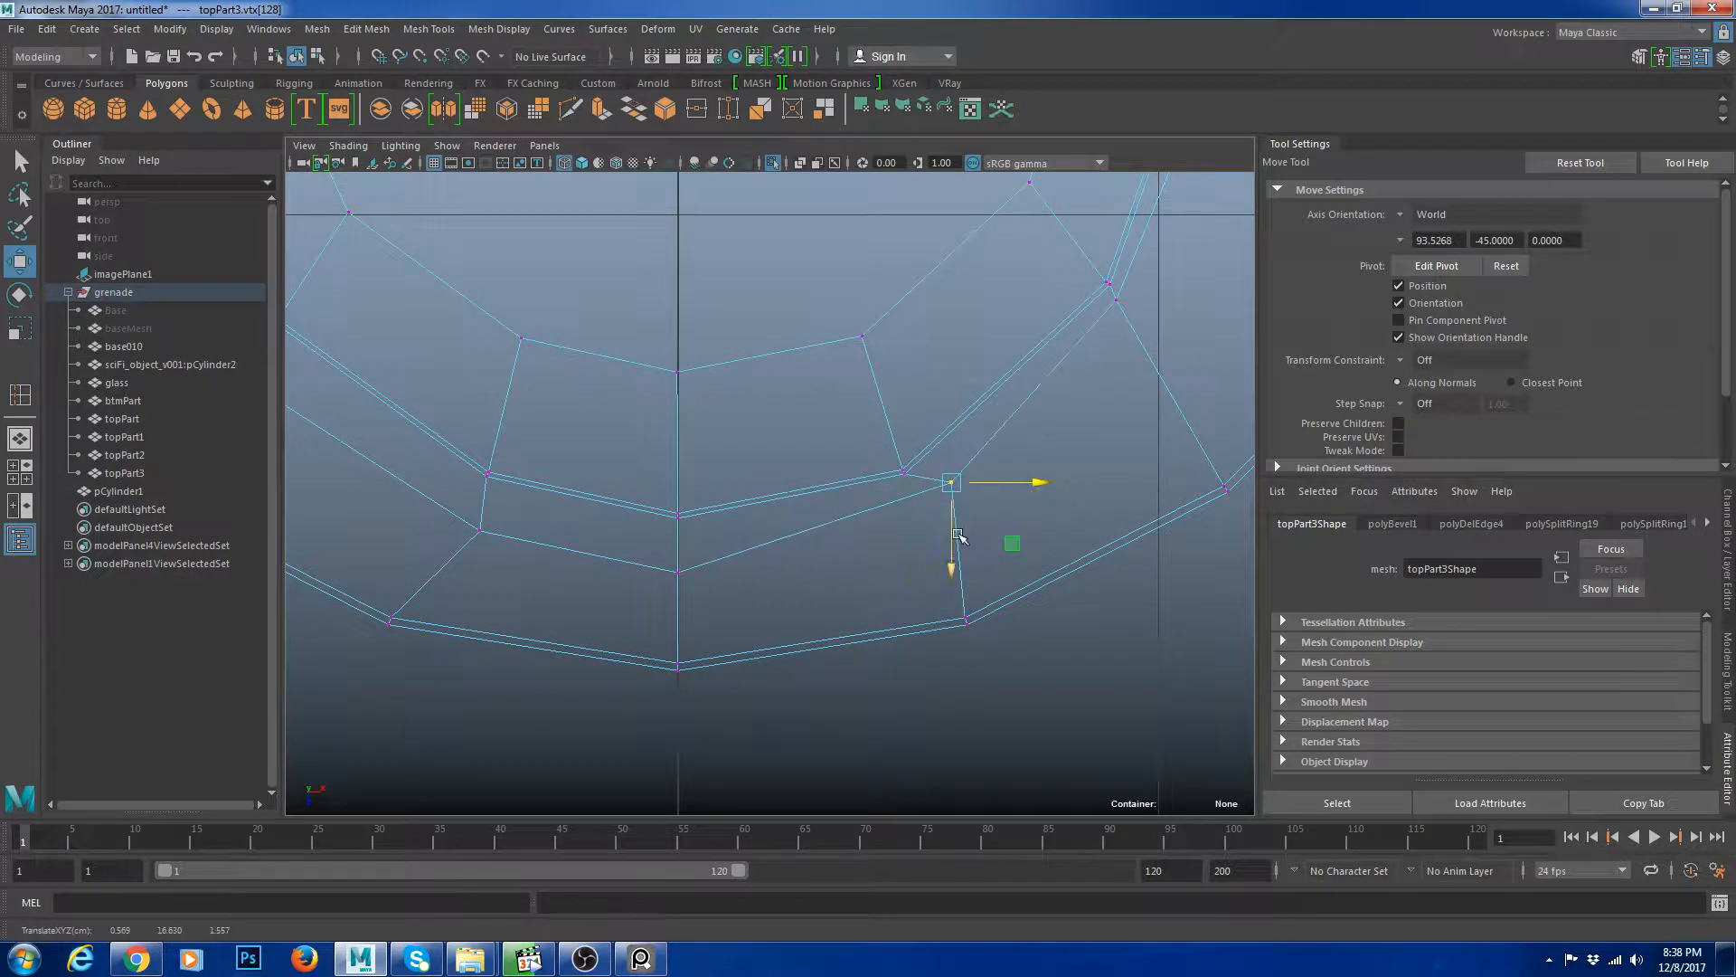
drag(951, 544, 955, 584)
alt+middle_drag(1031, 543, 902, 573)
drag(907, 557, 900, 558)
Reposition vertices on the slot's right side so they follow the rim's curve.
alt+middle_drag(1049, 405, 868, 511)
click(811, 439)
drag(868, 437, 883, 507)
alt+middle_drag(941, 473, 843, 609)
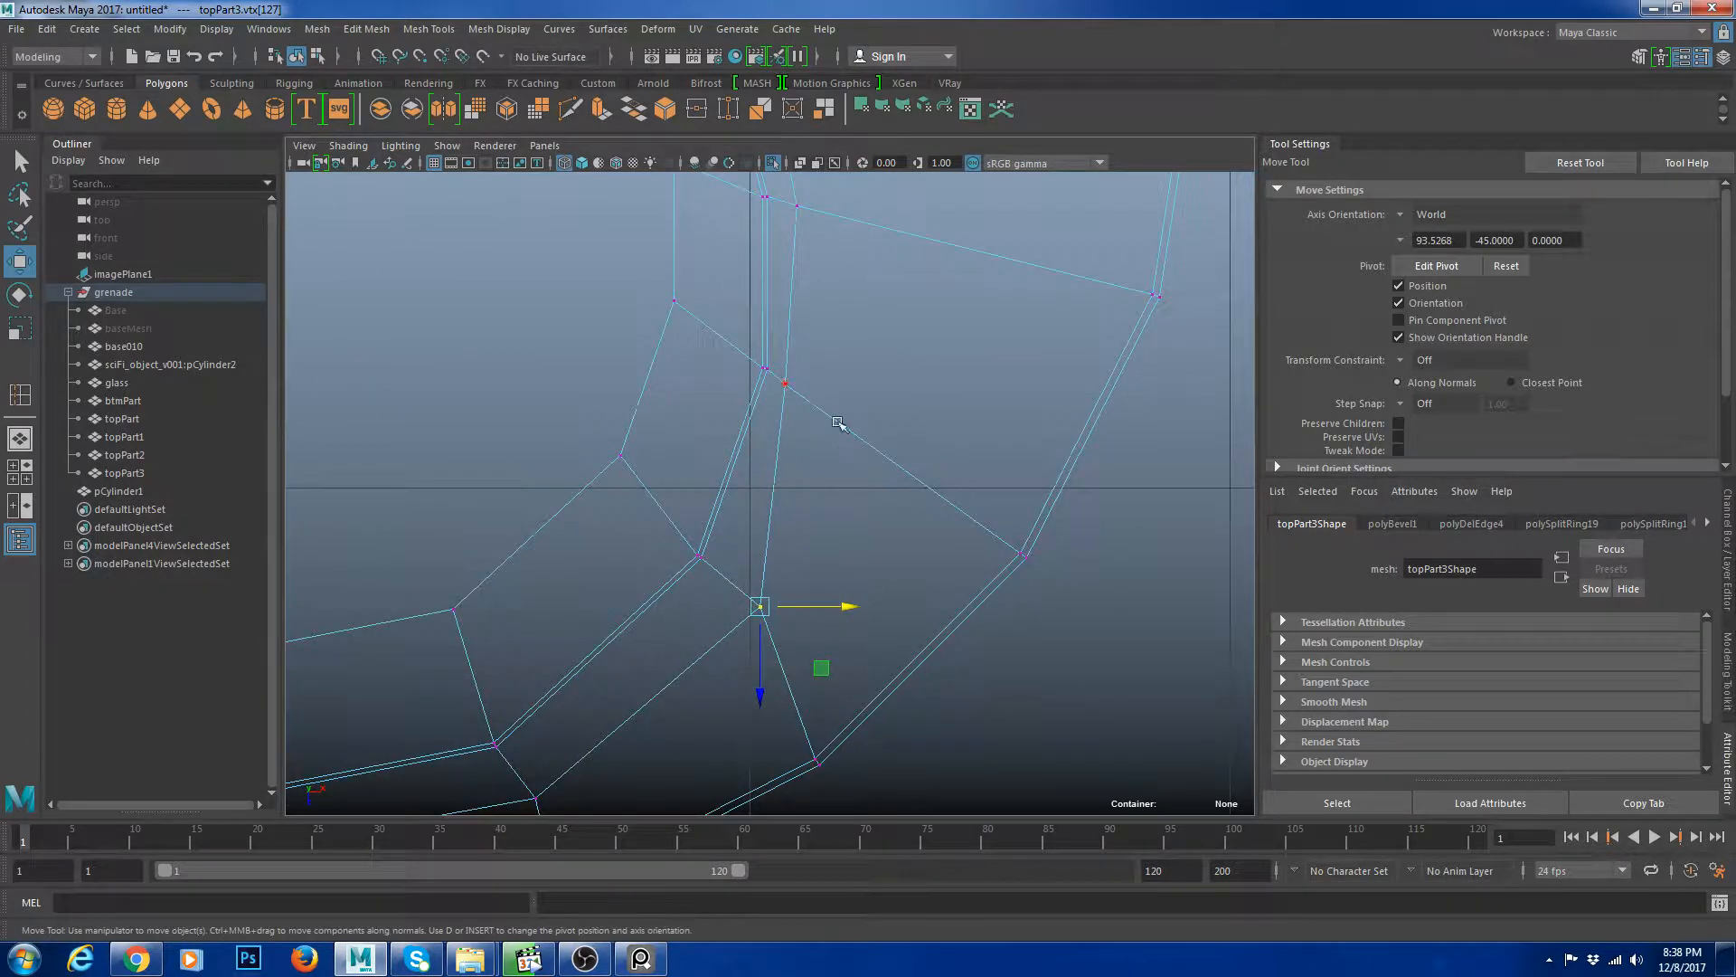
click(794, 388)
drag(866, 387, 912, 387)
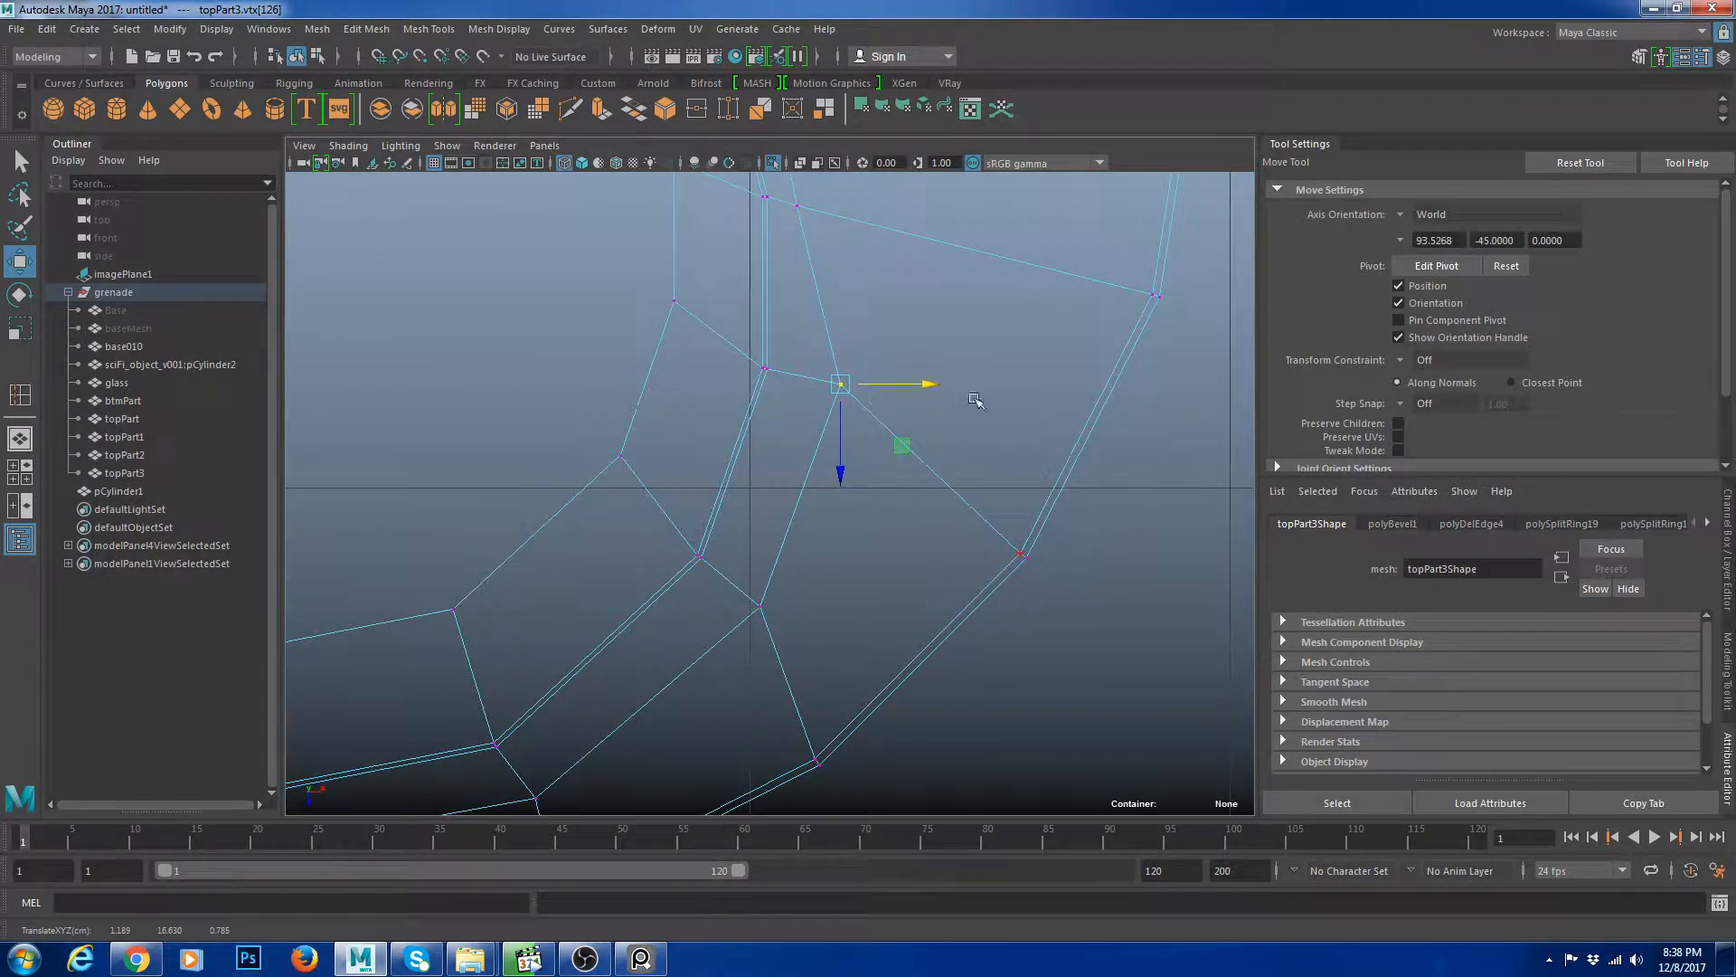
alt+middle_drag(975, 400, 971, 569)
click(794, 376)
drag(864, 376, 917, 375)
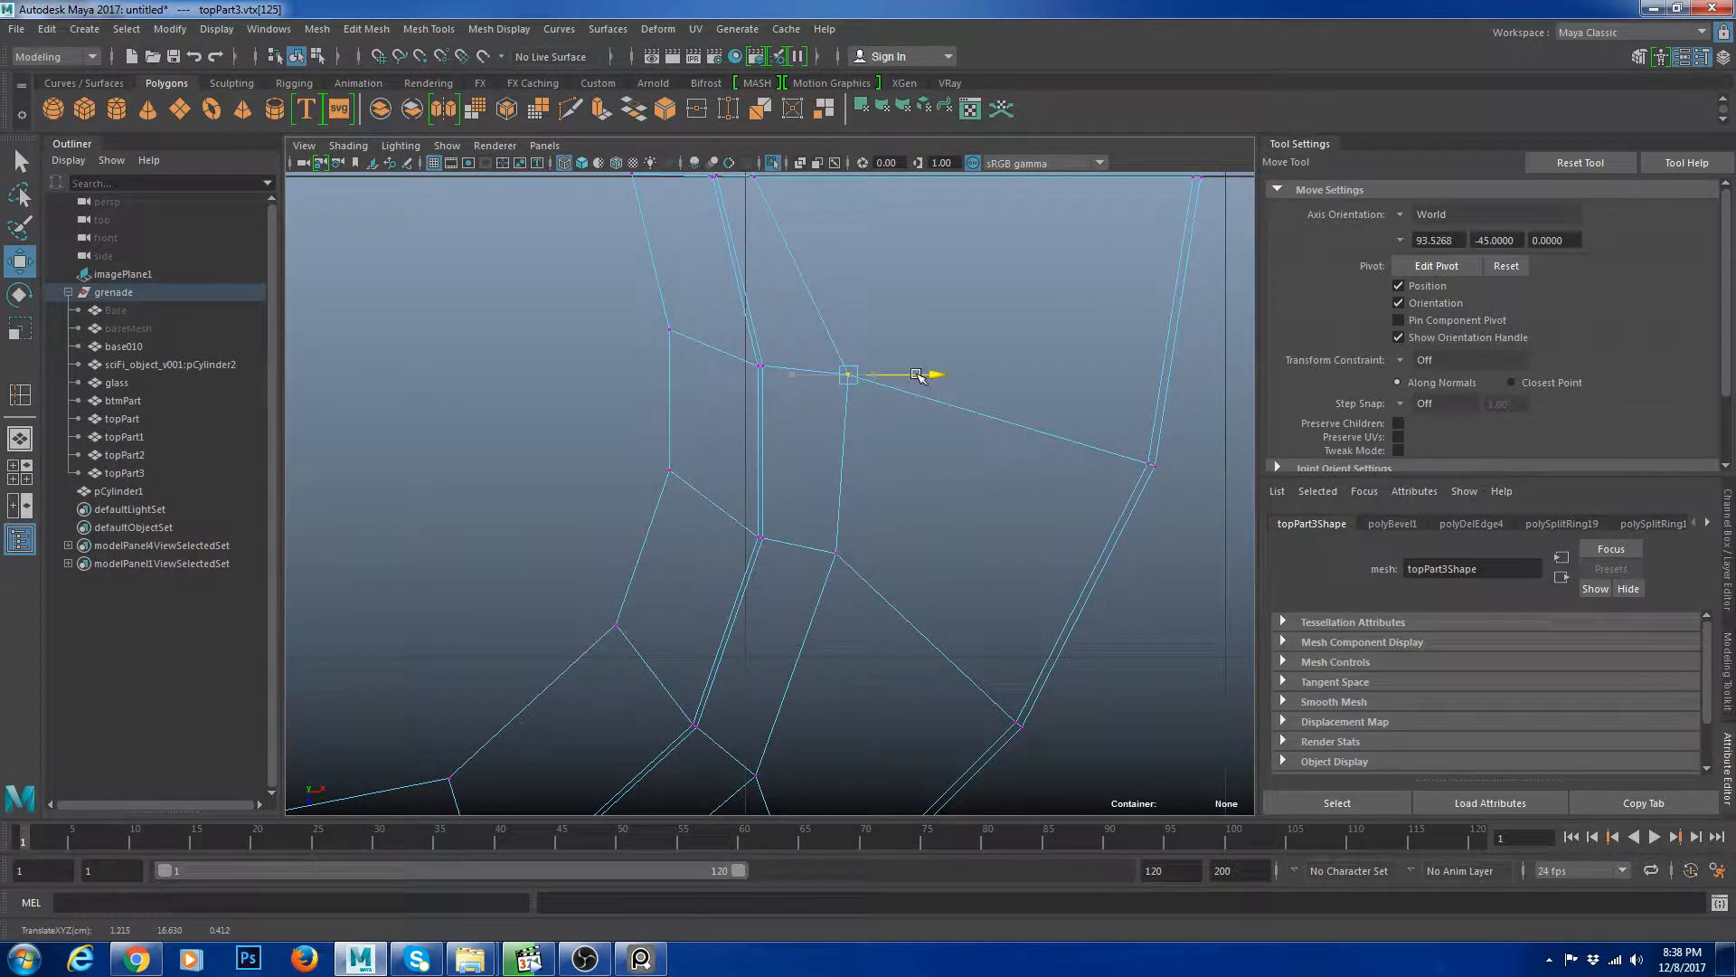
alt+middle_drag(907, 373, 901, 591)
click(747, 391)
right_click(827, 349)
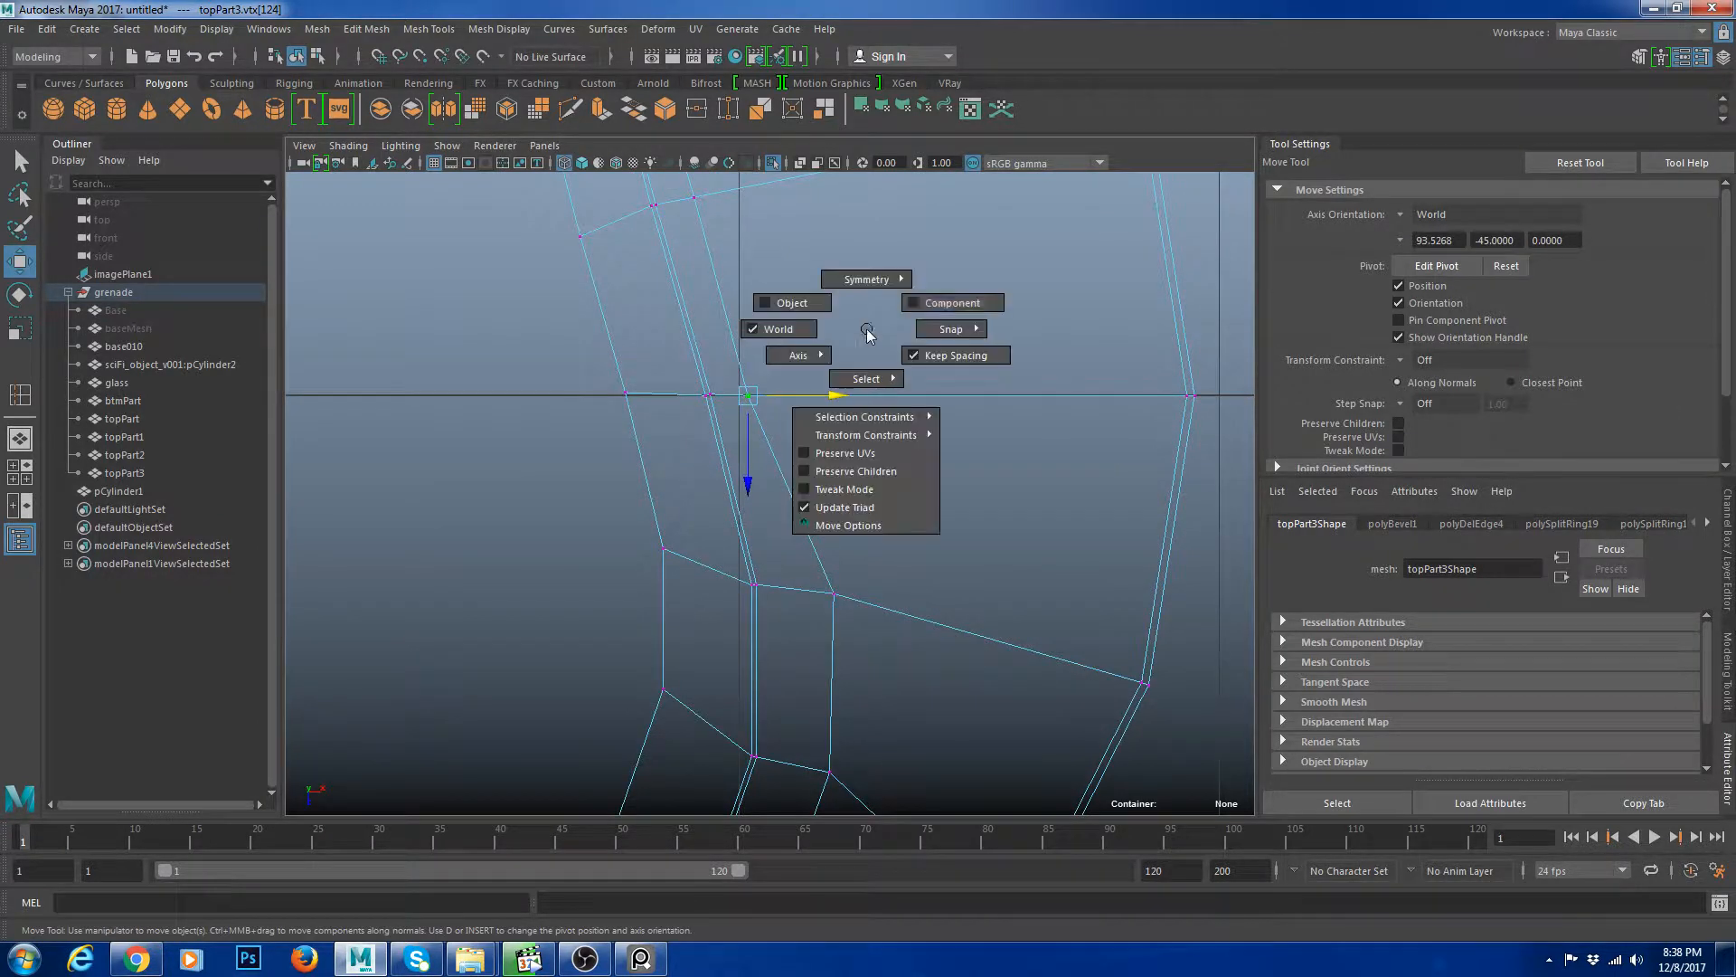
drag(840, 388, 909, 391)
alt+middle_drag(910, 390, 914, 534)
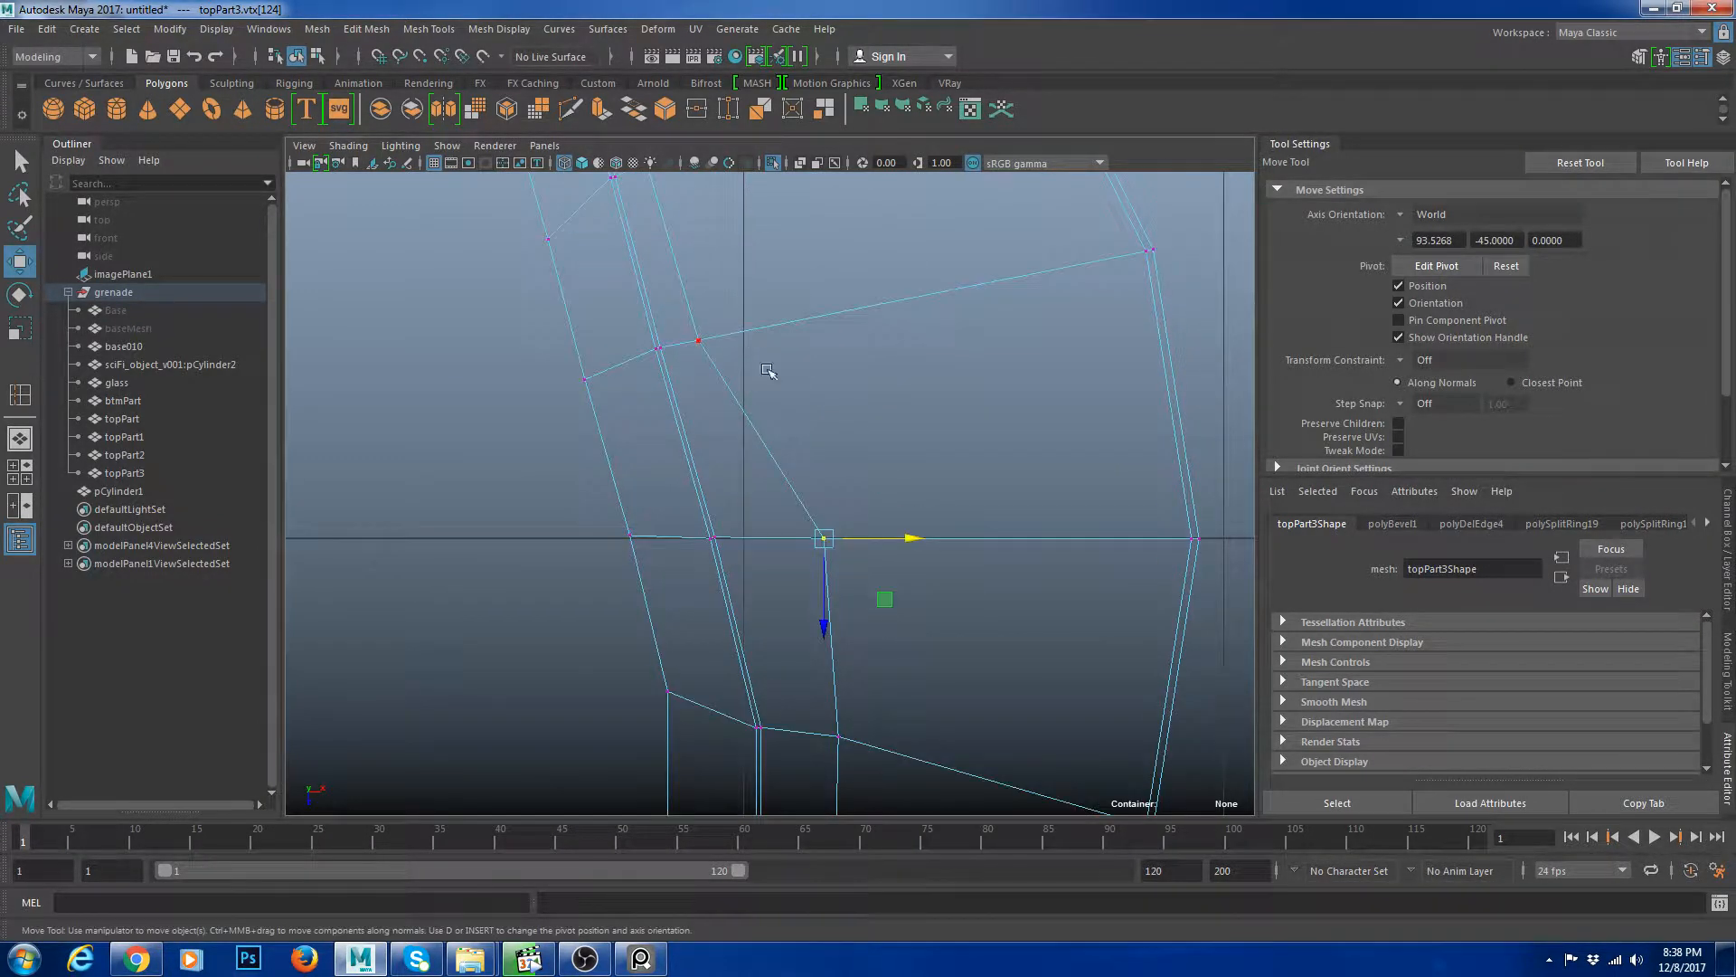
Move further right-side vertices along their component axes to straighten the edge flow.
click(700, 340)
drag(766, 341, 841, 339)
alt+middle_drag(728, 256, 755, 415)
drag(761, 321, 831, 321)
key(w)
click(808, 288)
click(900, 258)
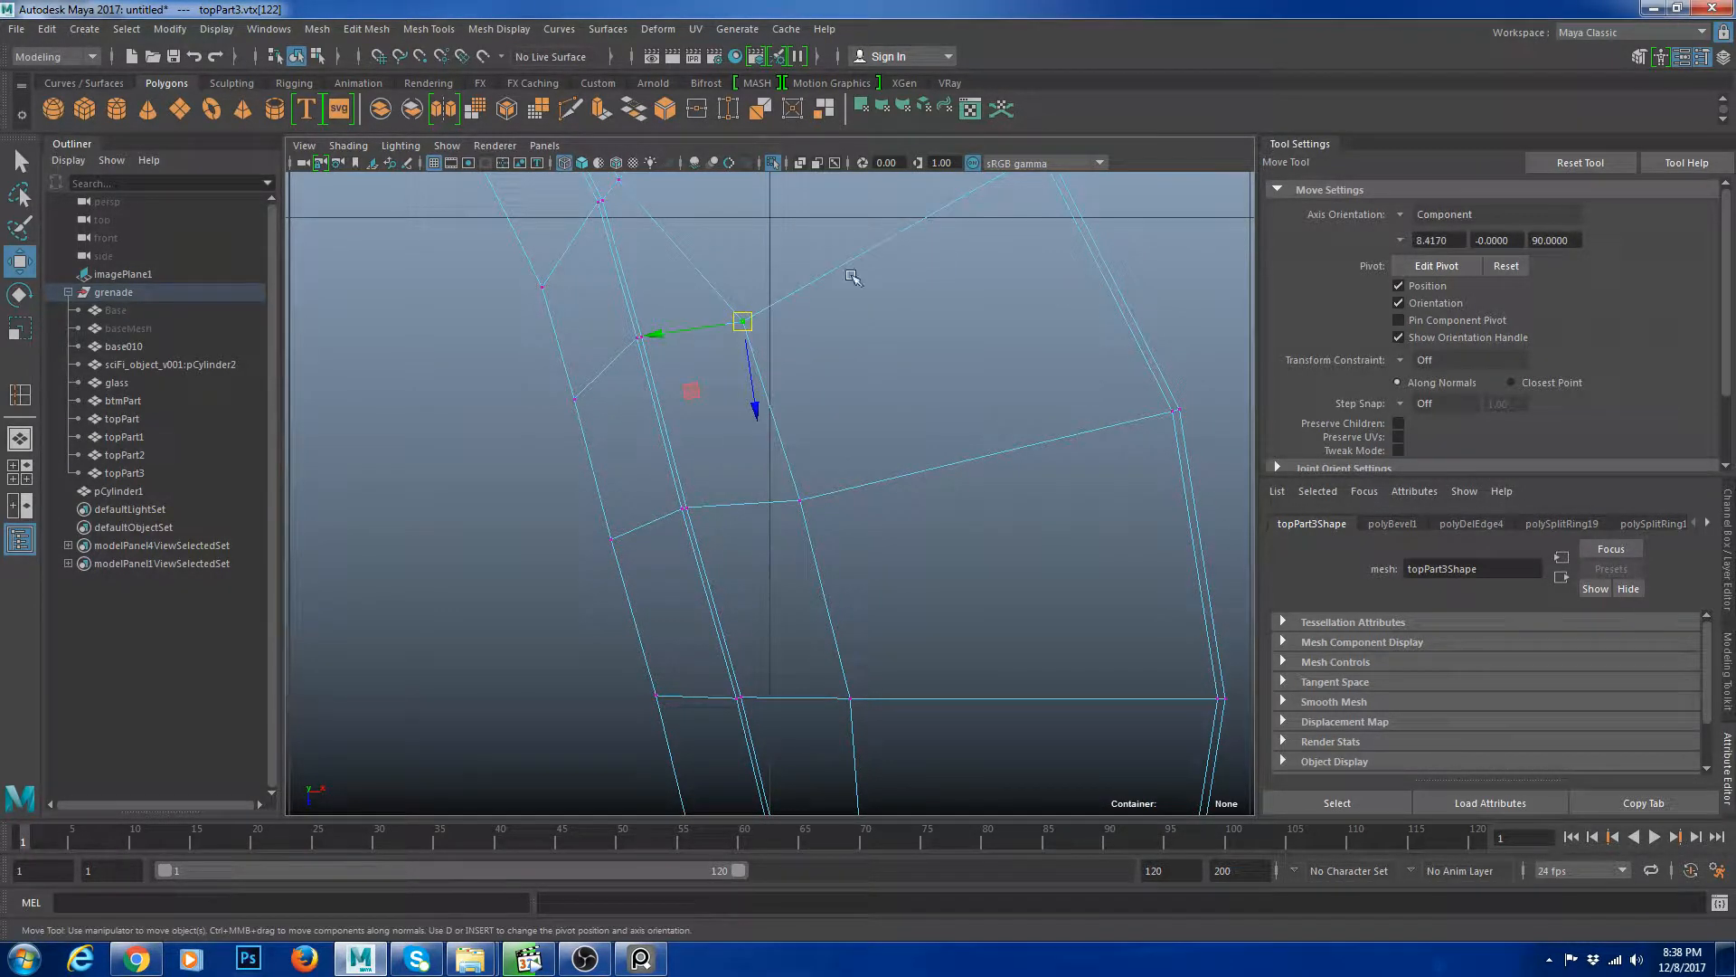
drag(669, 337, 692, 334)
alt+middle_drag(635, 185, 642, 314)
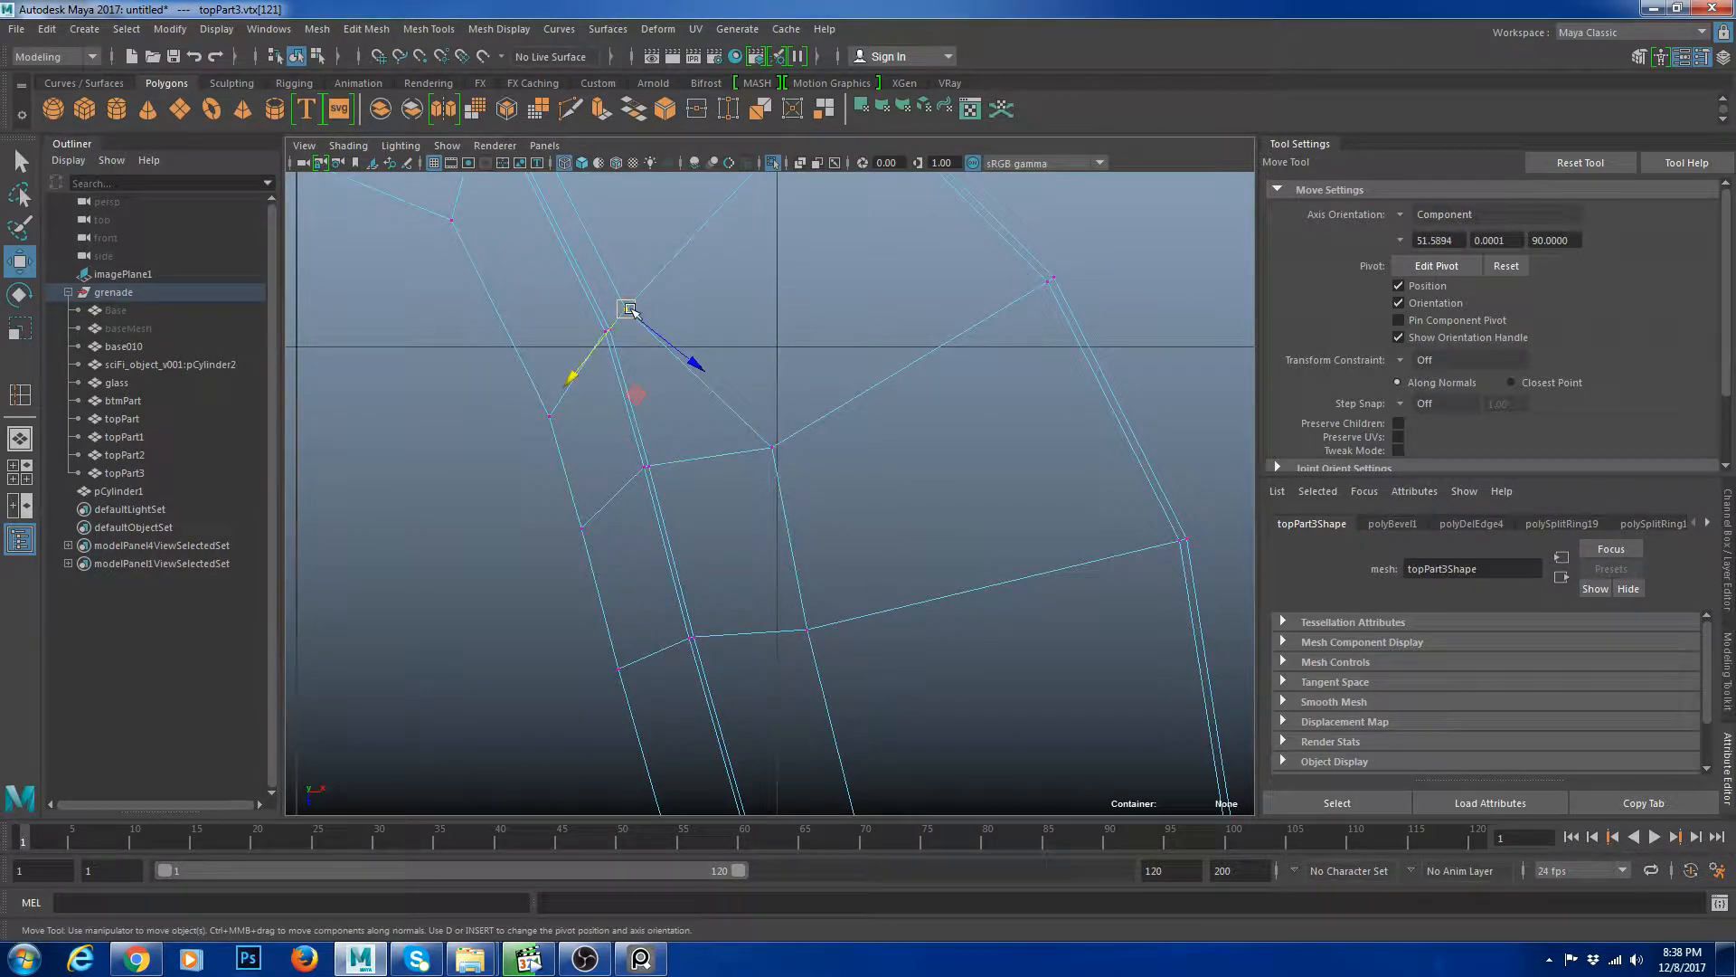
drag(630, 311, 584, 359)
alt+middle_drag(638, 301, 714, 362)
drag(787, 518, 772, 522)
alt+middle_drag(628, 217, 823, 468)
drag(743, 428, 758, 395)
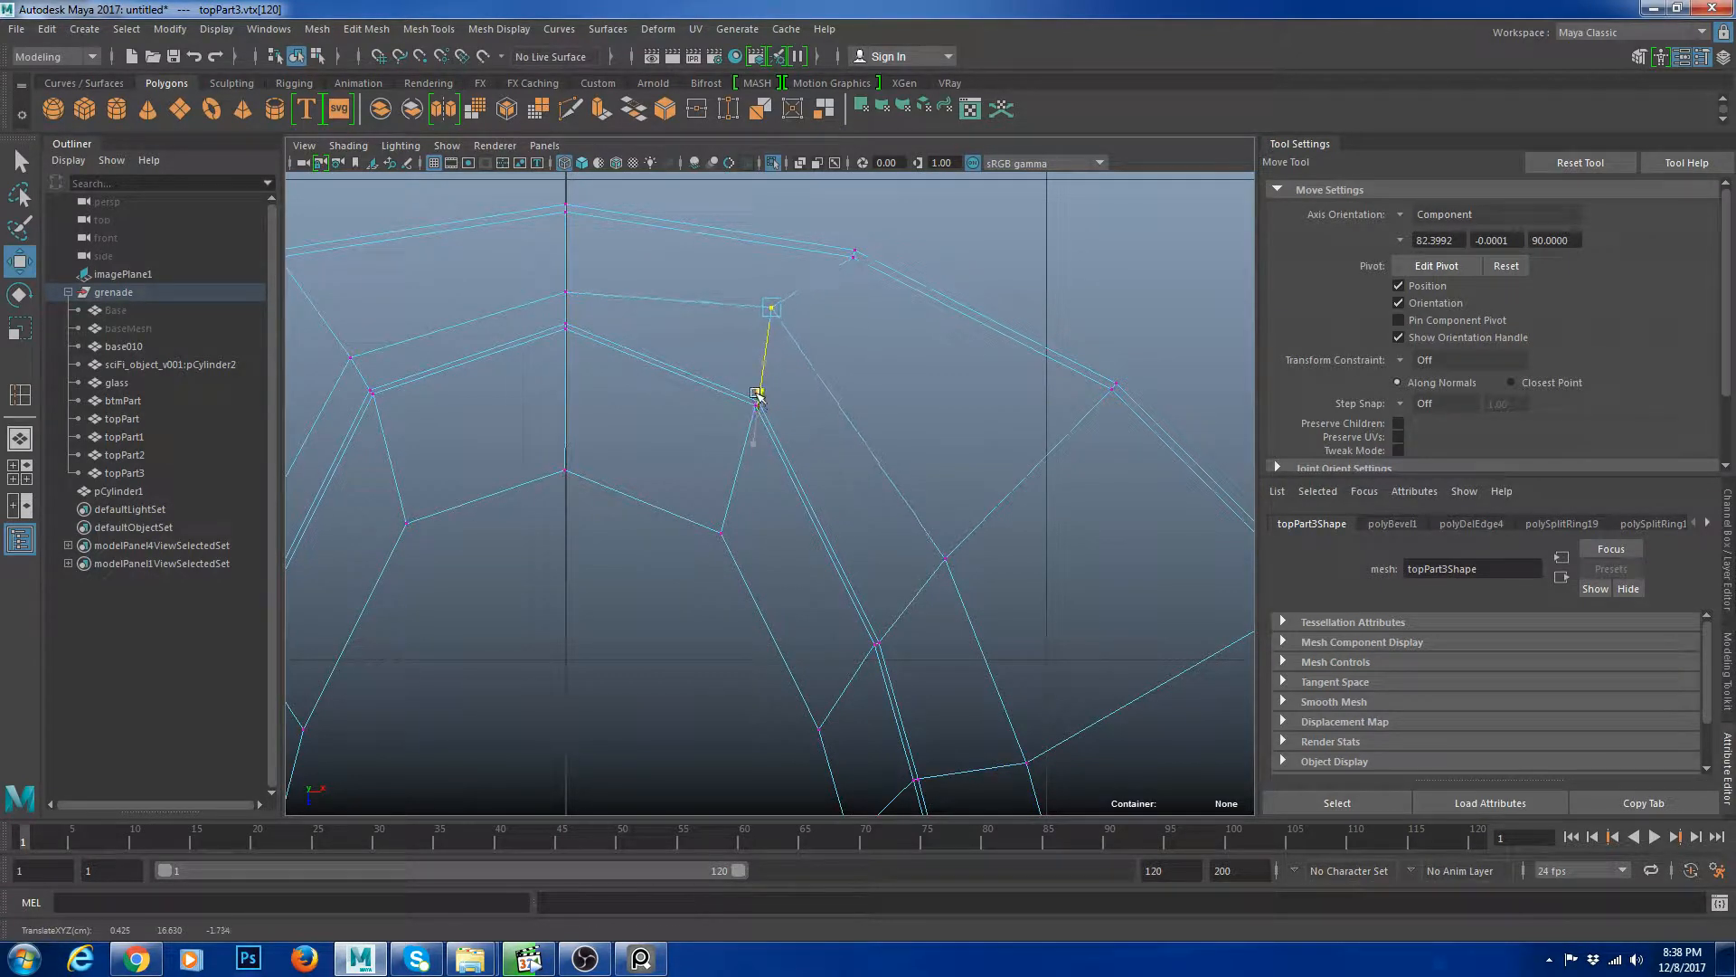
Adjust the remaining vertices near the top of the ring to smooth the edge flow around the slot.
click(593, 305)
drag(566, 366, 566, 333)
alt+middle_drag(398, 360, 657, 380)
drag(653, 444, 640, 419)
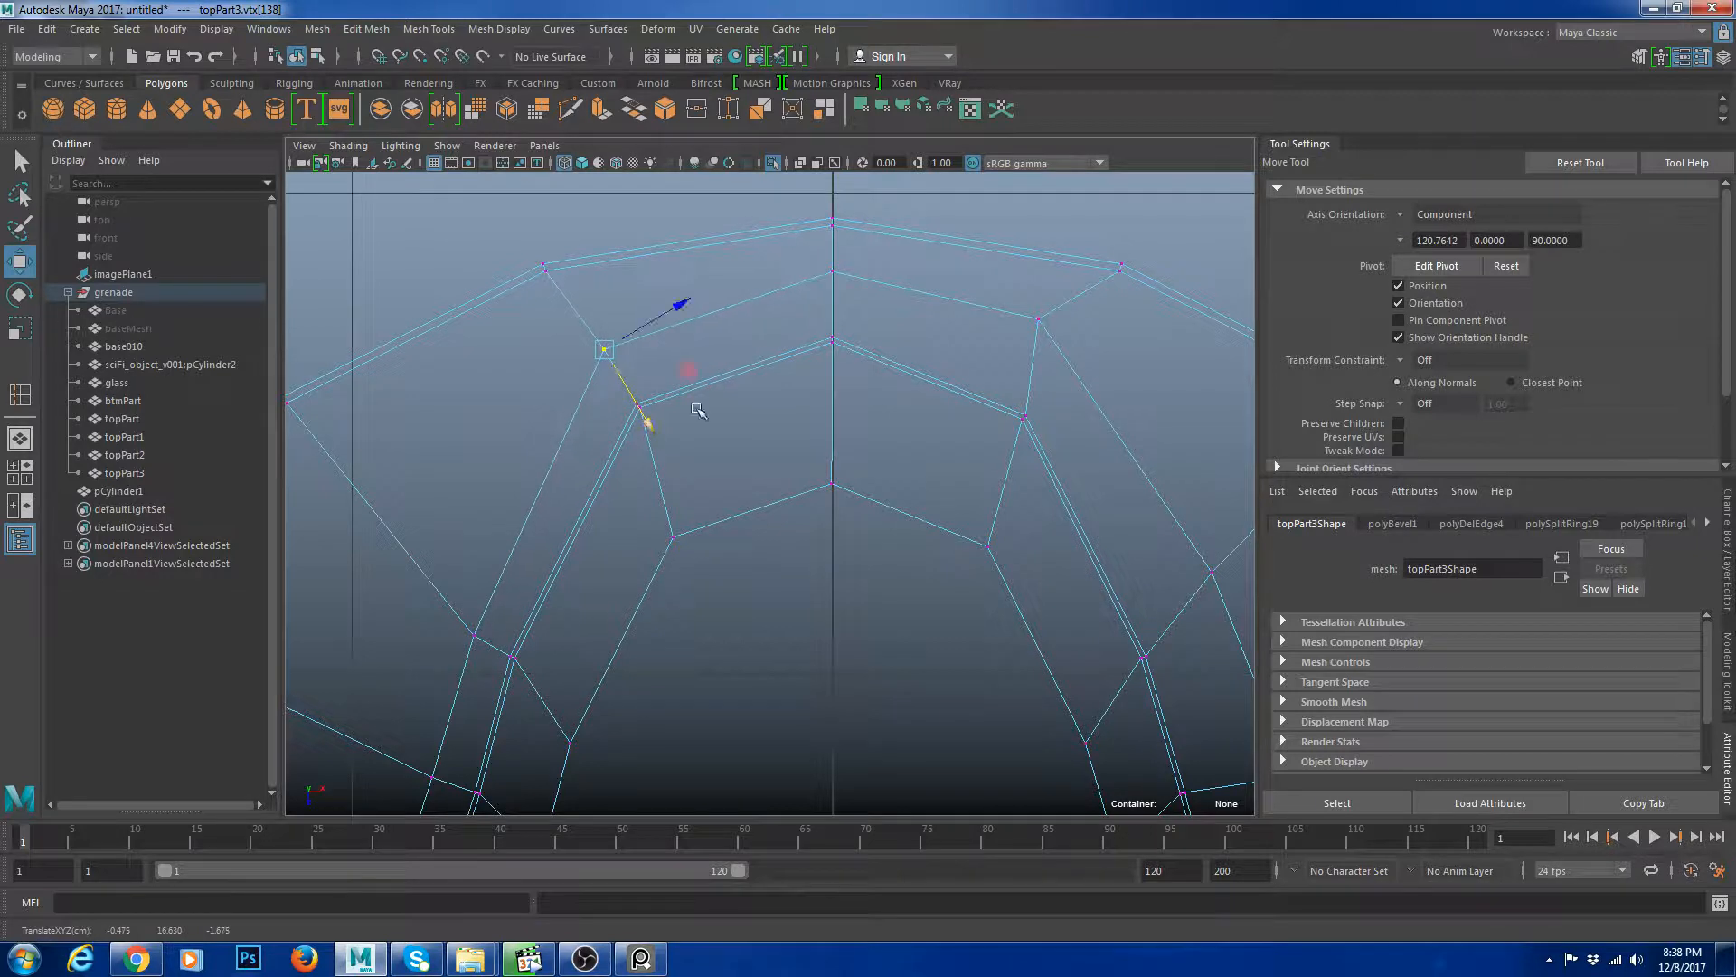
click(842, 291)
drag(824, 258, 834, 342)
drag(1013, 318, 1026, 329)
drag(1039, 401, 1027, 418)
alt+middle_drag(1027, 418, 850, 326)
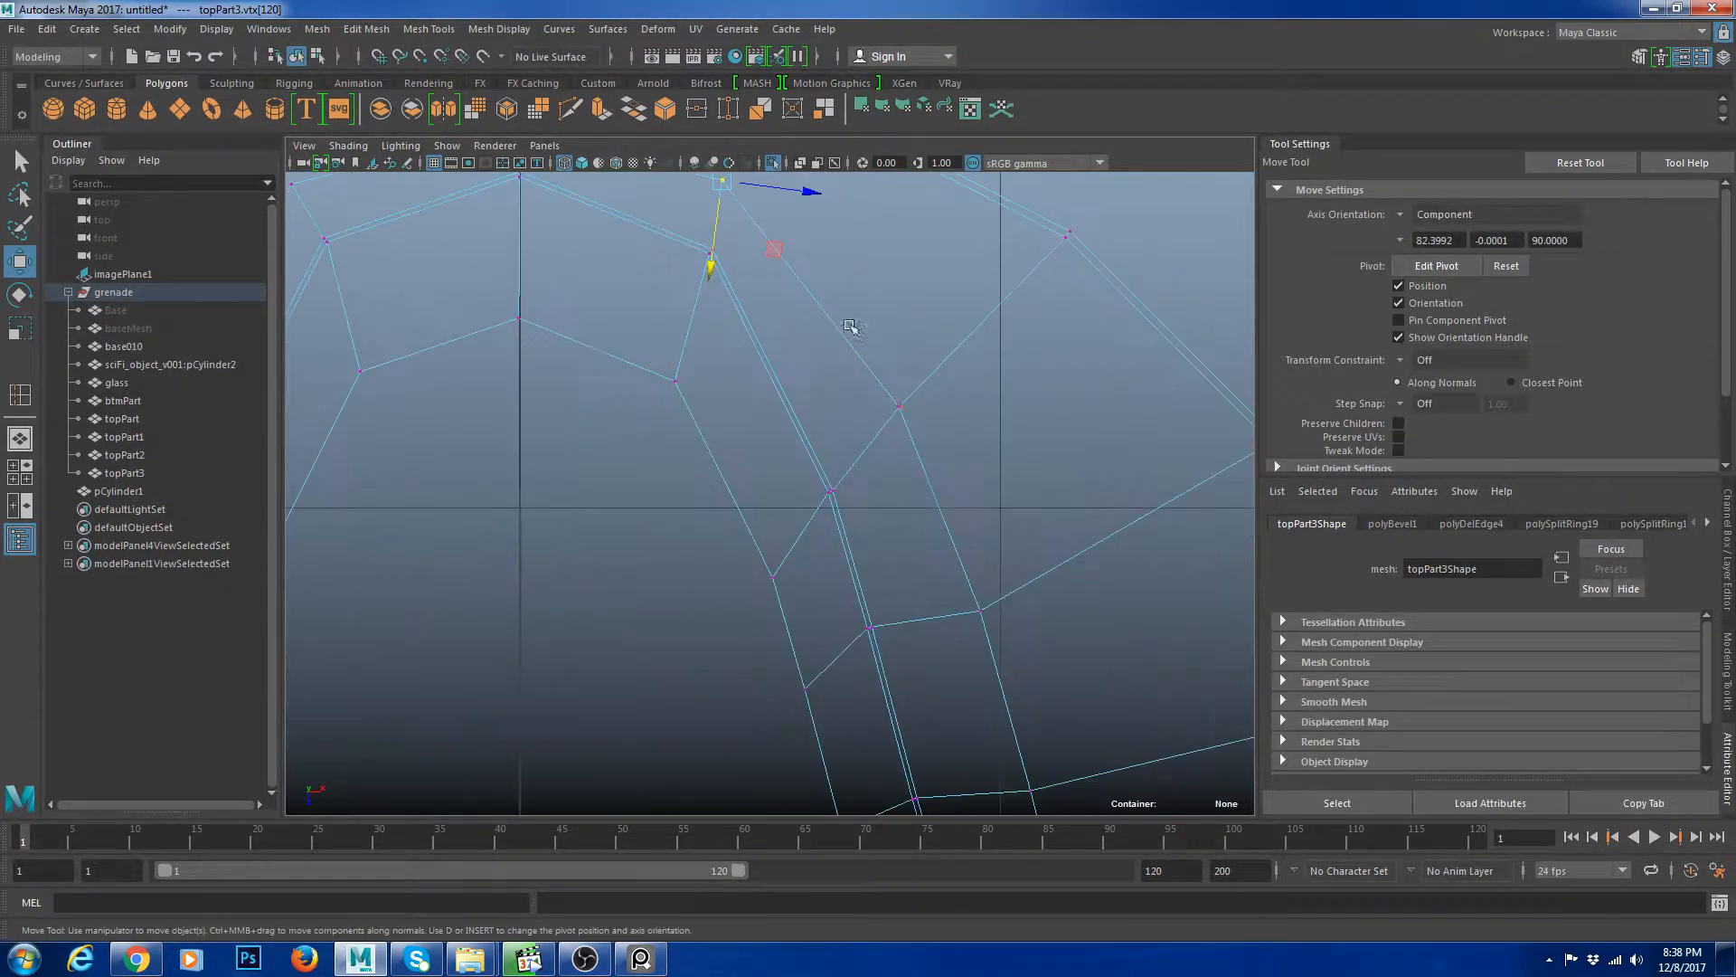
drag(875, 462, 850, 497)
alt+middle_drag(849, 497, 816, 336)
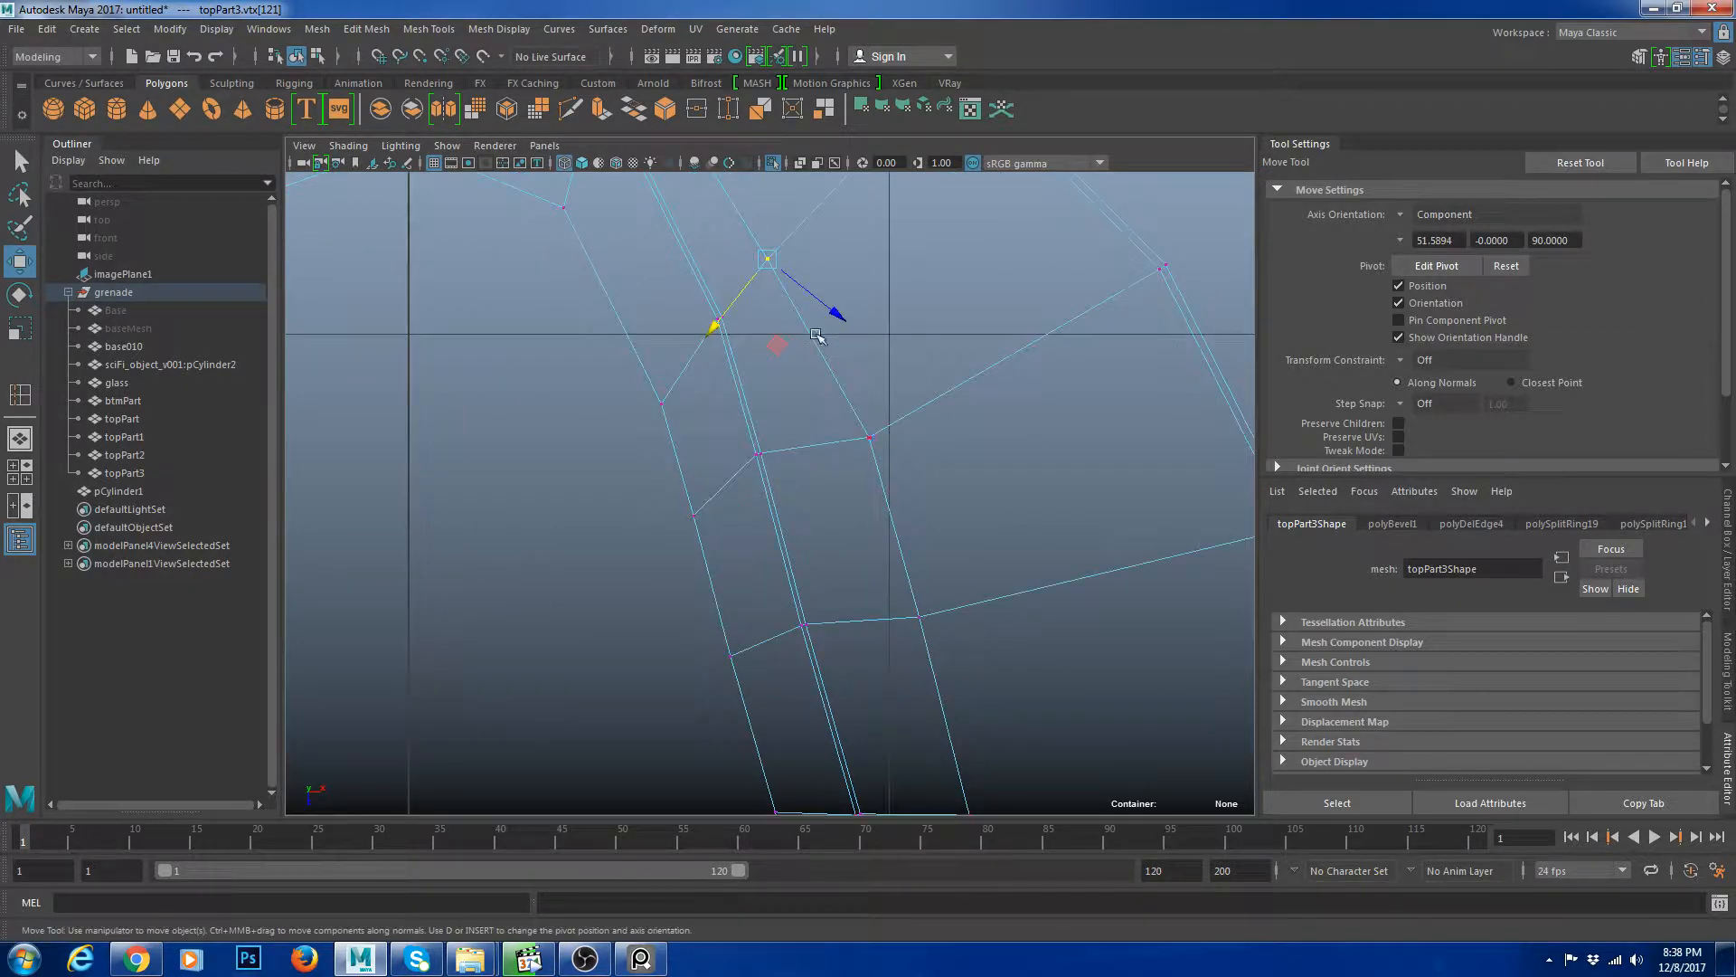
Fine-tune the last few slot-rim vertices and toggle the smooth mesh preview.
drag(826, 461, 800, 465)
alt+middle_drag(800, 464, 782, 278)
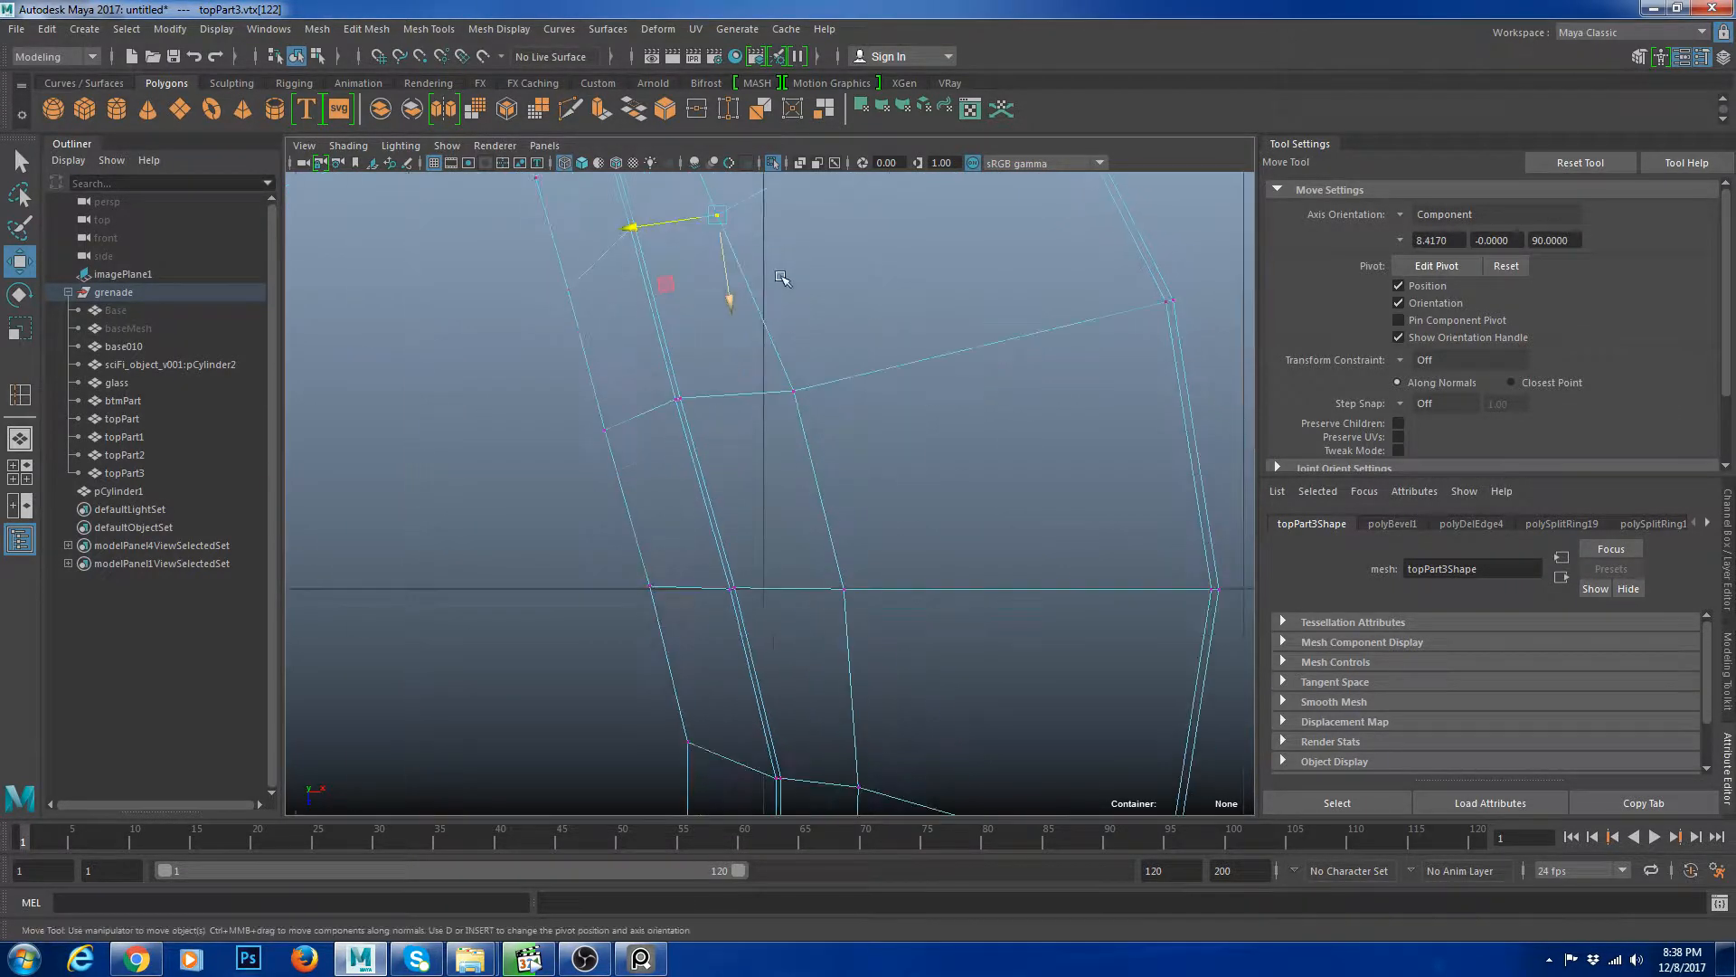
drag(764, 390, 744, 396)
alt+middle_drag(851, 477, 790, 345)
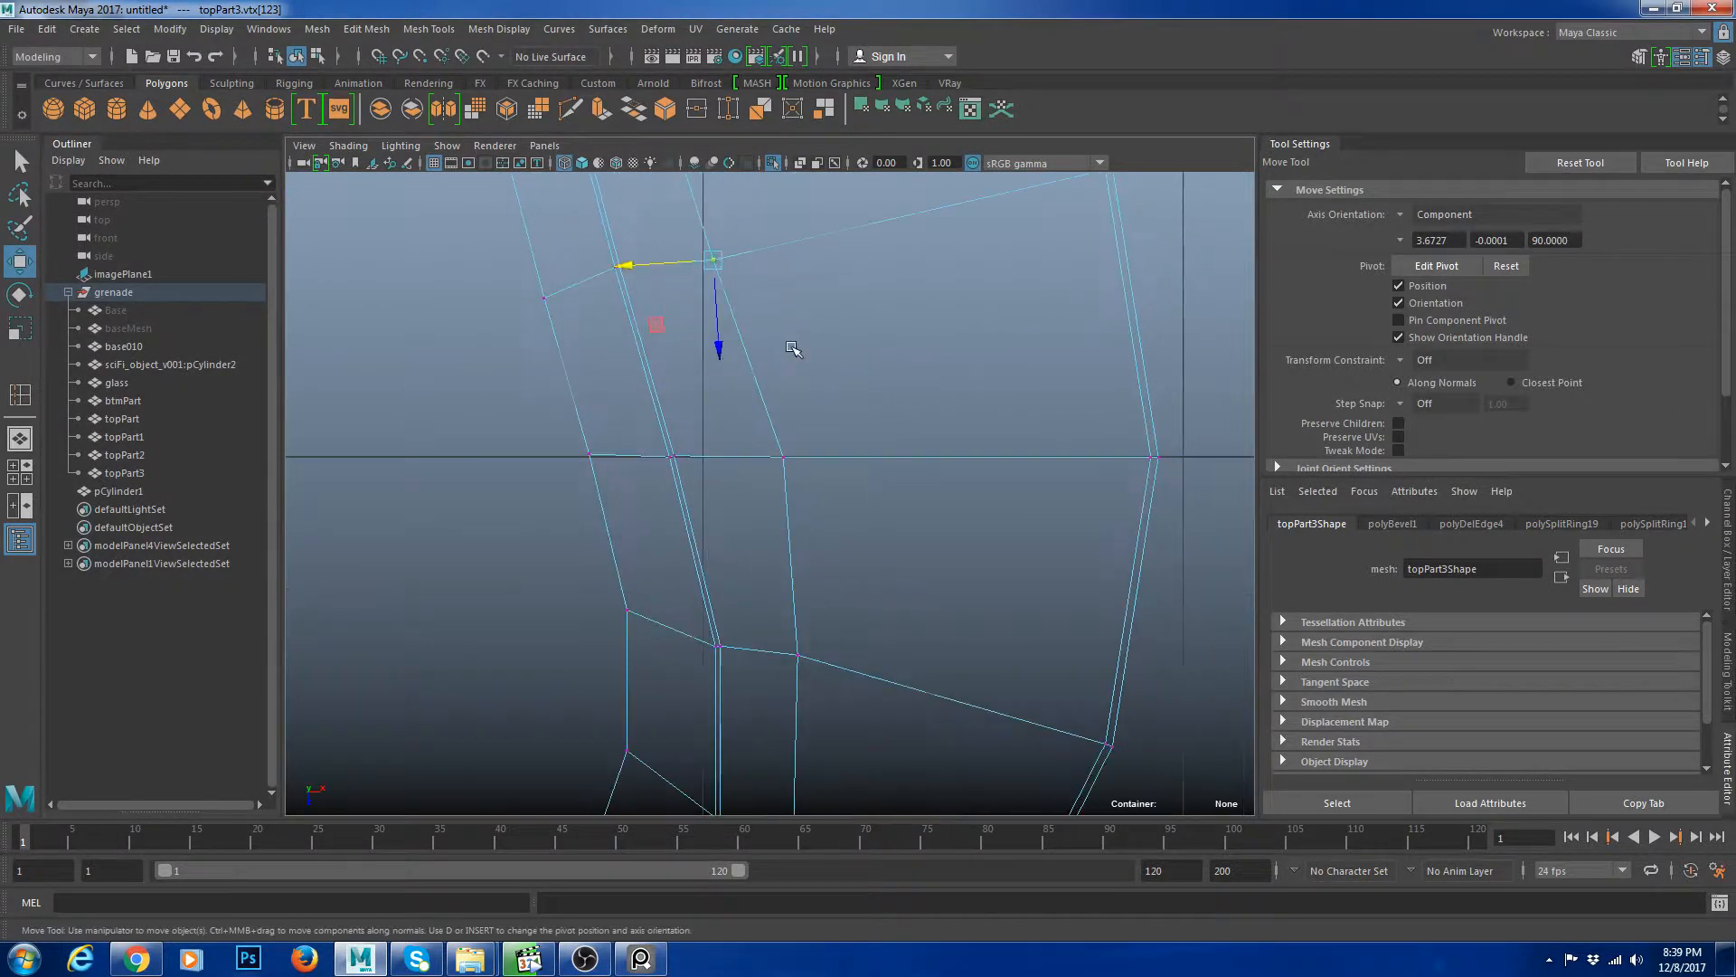
drag(862, 468, 715, 452)
alt+right_drag(940, 452, 818, 361)
key(3)
key(space)
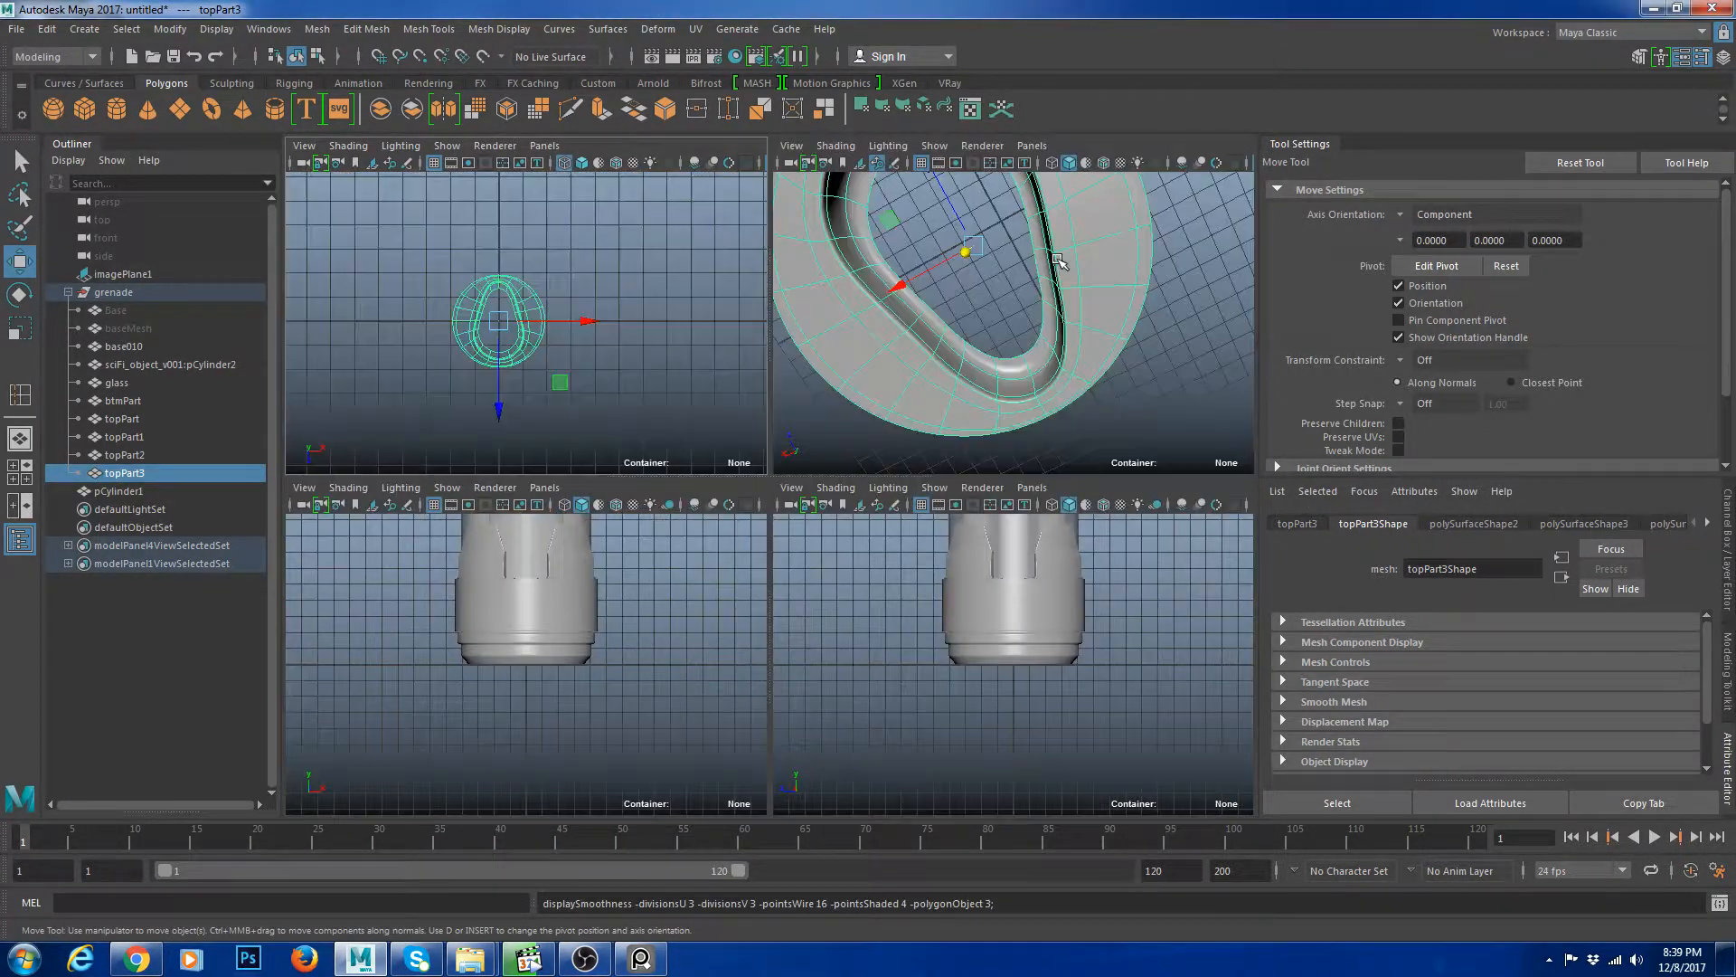
Insert a support edge loop around the slot's inner wall and preview the smoothed result.
key(space)
click(1064, 266)
alt+drag(1064, 362, 1060, 294)
alt+right_drag(1060, 294, 1040, 416)
alt+drag(1040, 416, 931, 416)
alt+right_drag(931, 416, 1004, 452)
click(845, 470)
key(1)
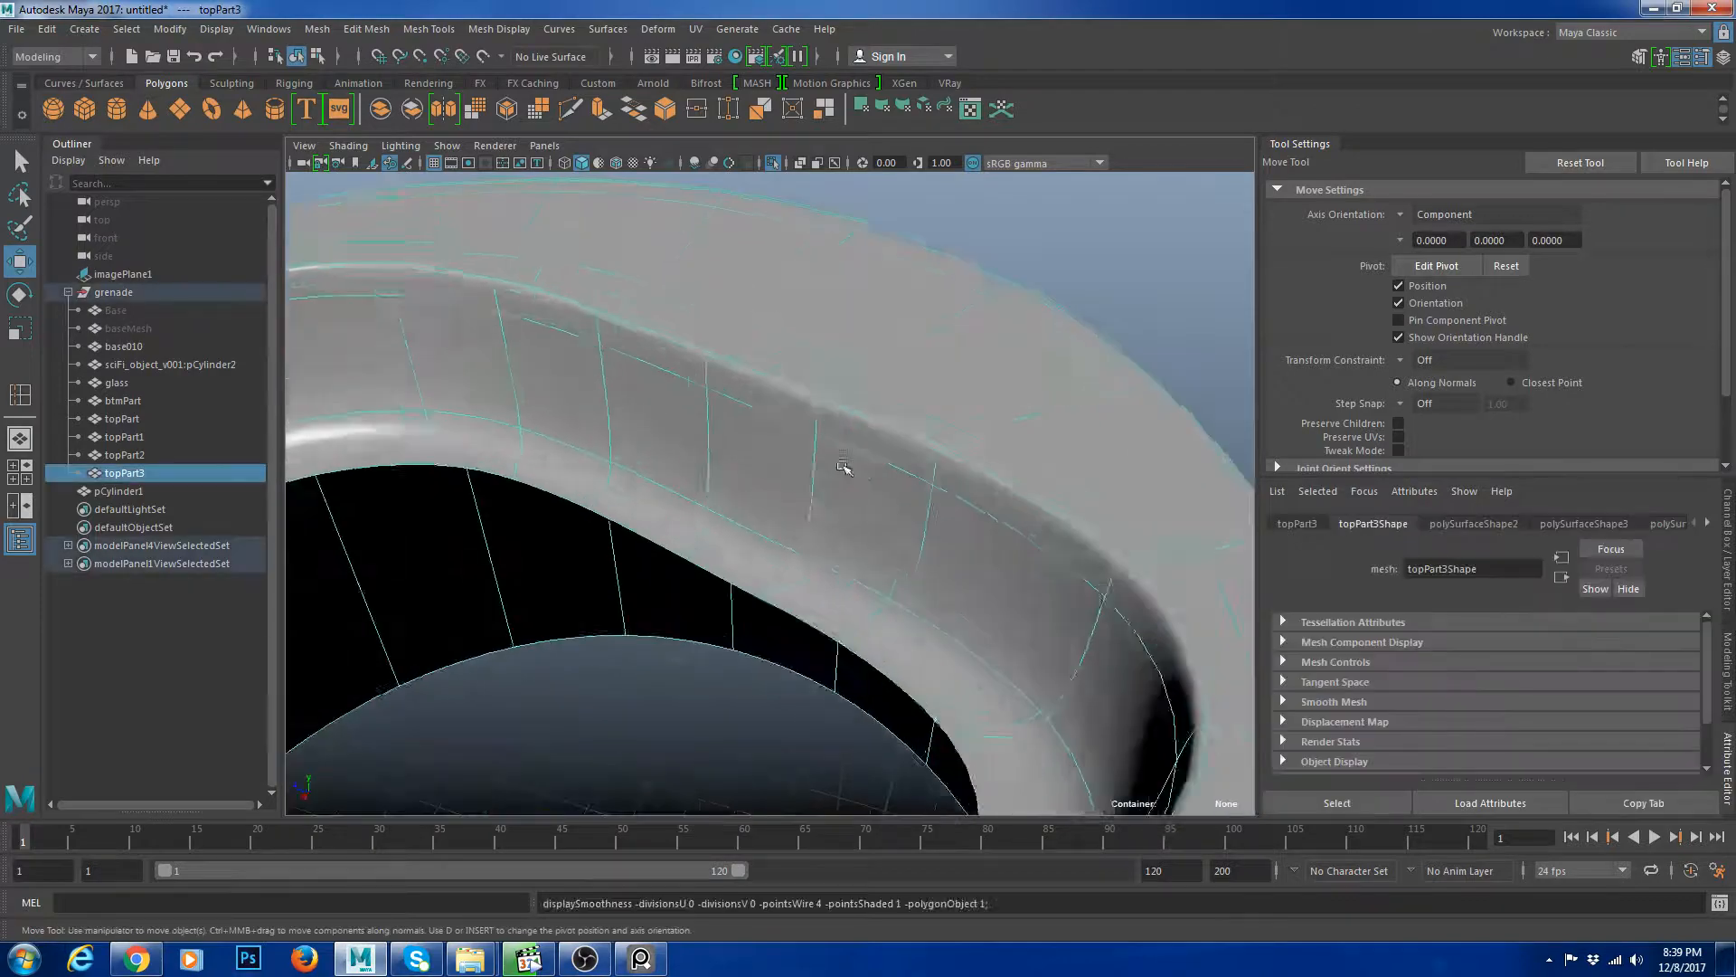
key(ctrl+e)
key(ctrl+z)
shift+right_drag(883, 485, 844, 531)
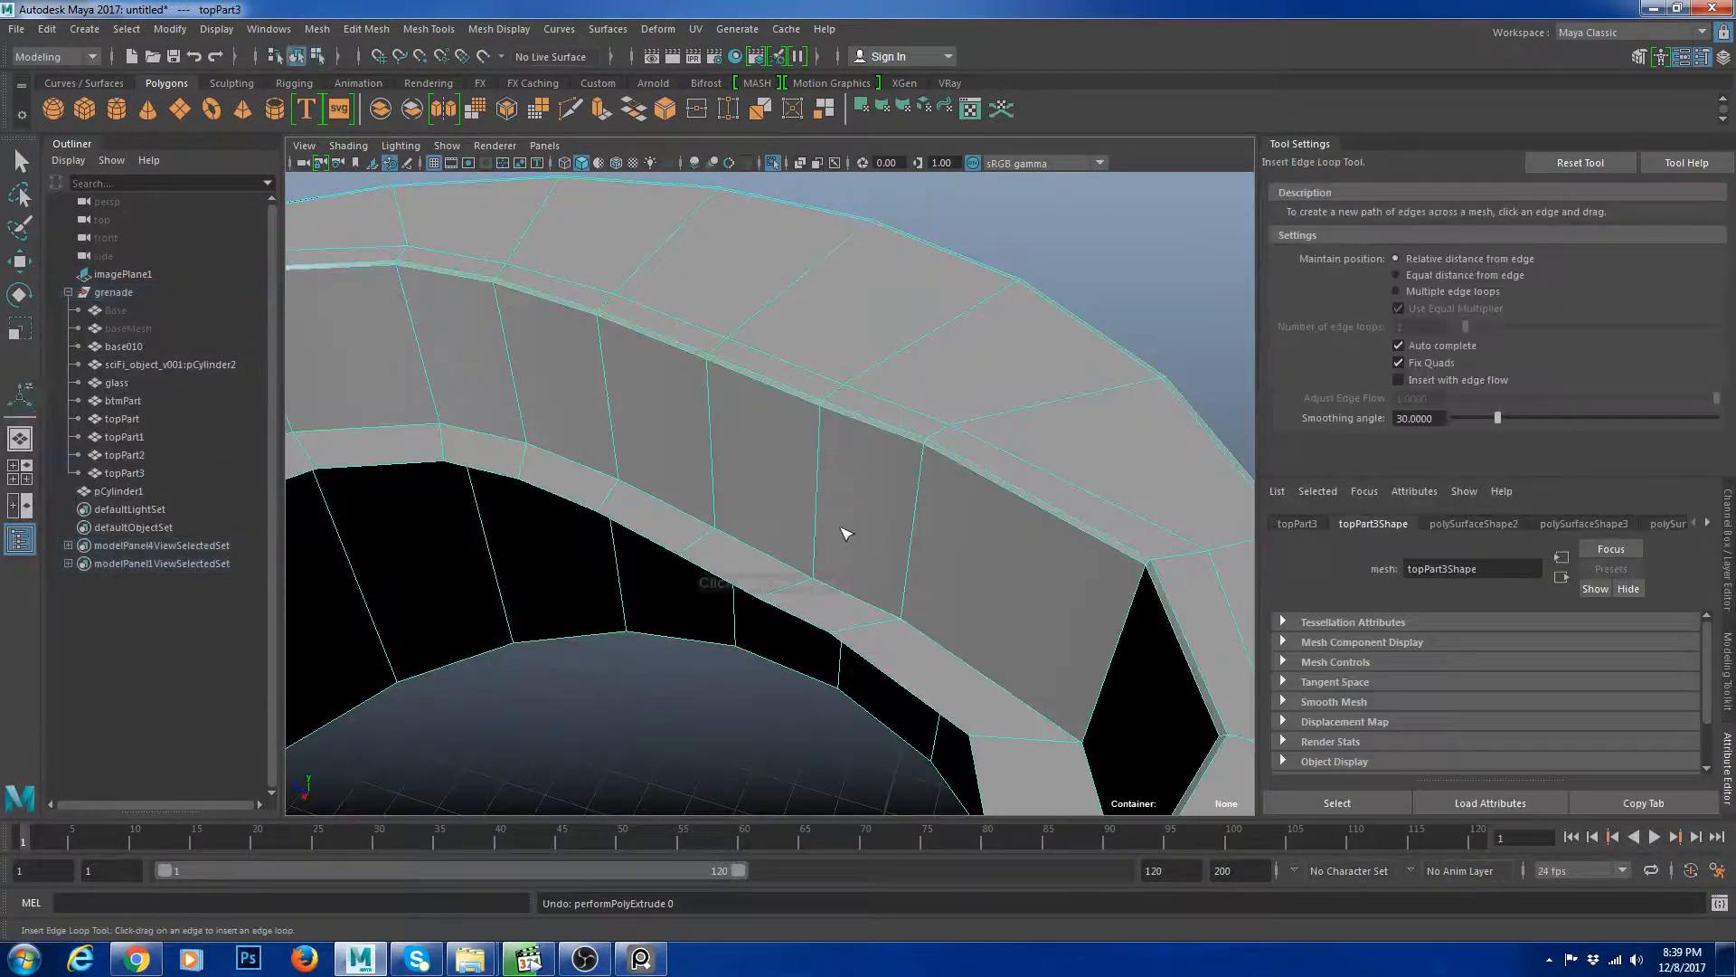
drag(814, 558, 819, 570)
key(w)
key(F8)
key(3)
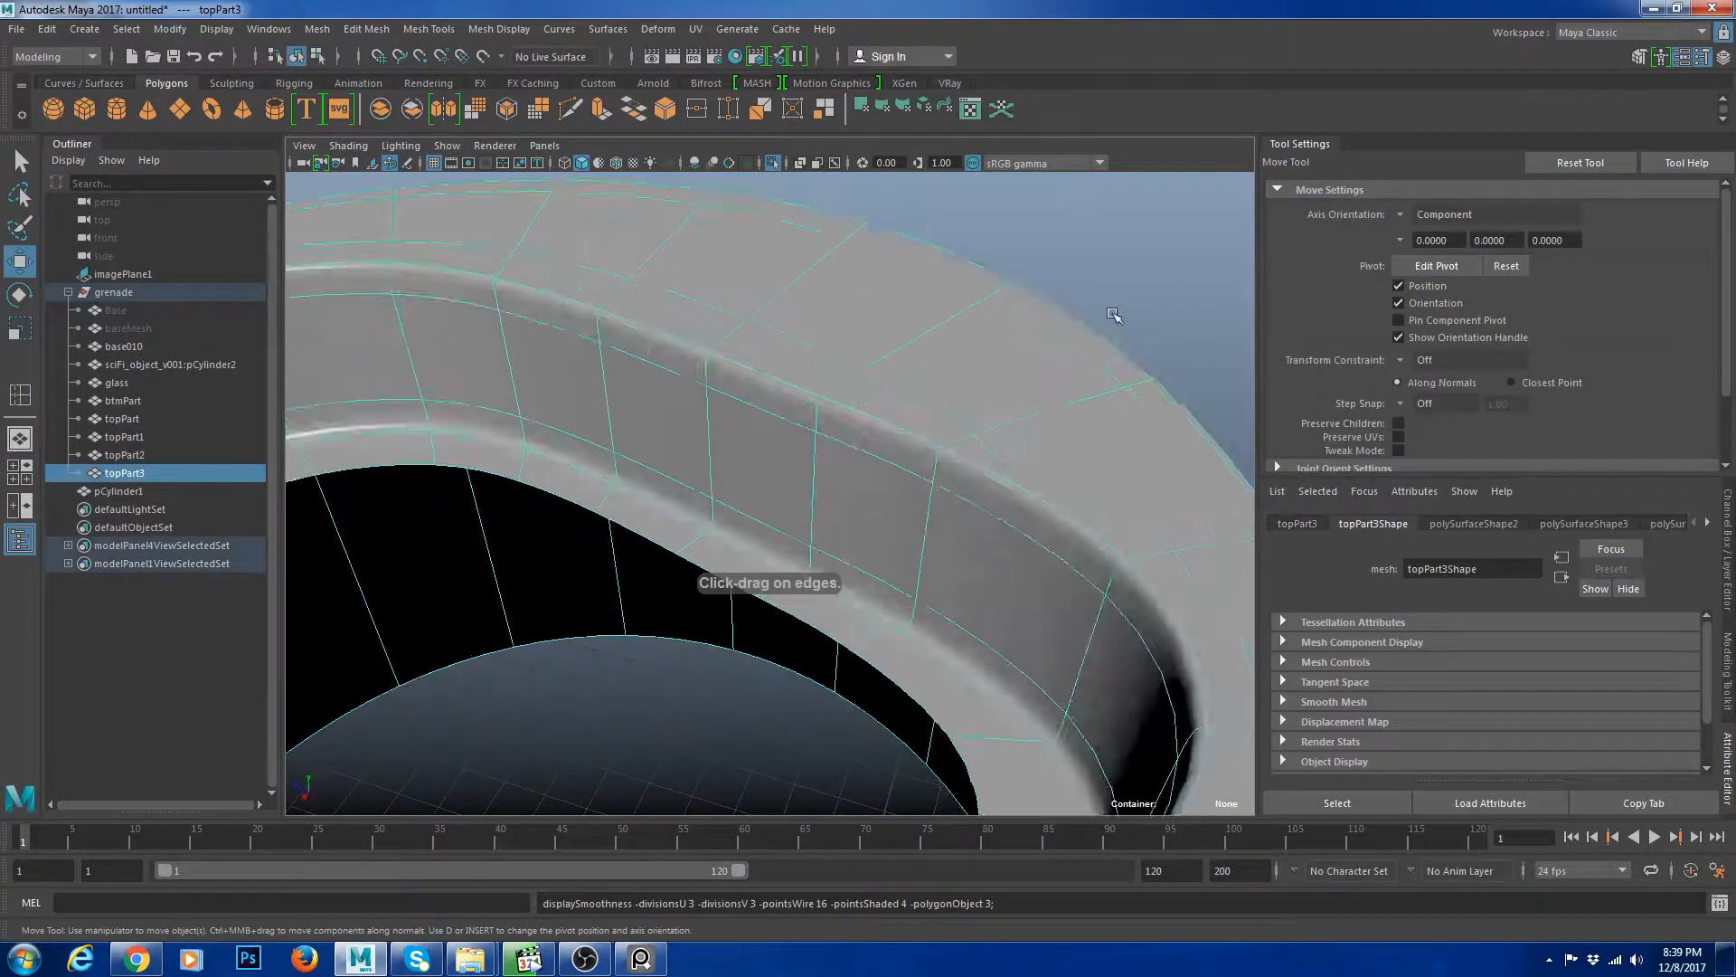
Add a second edge loop near the slot's upper rim and preview the smoothed mesh again.
alt+right_drag(836, 395, 723, 388)
click(1062, 385)
alt+drag(1062, 385, 892, 463)
click(894, 461)
key(1)
alt+right_drag(893, 462, 929, 429)
key(ctrl+e)
key(ctrl+z)
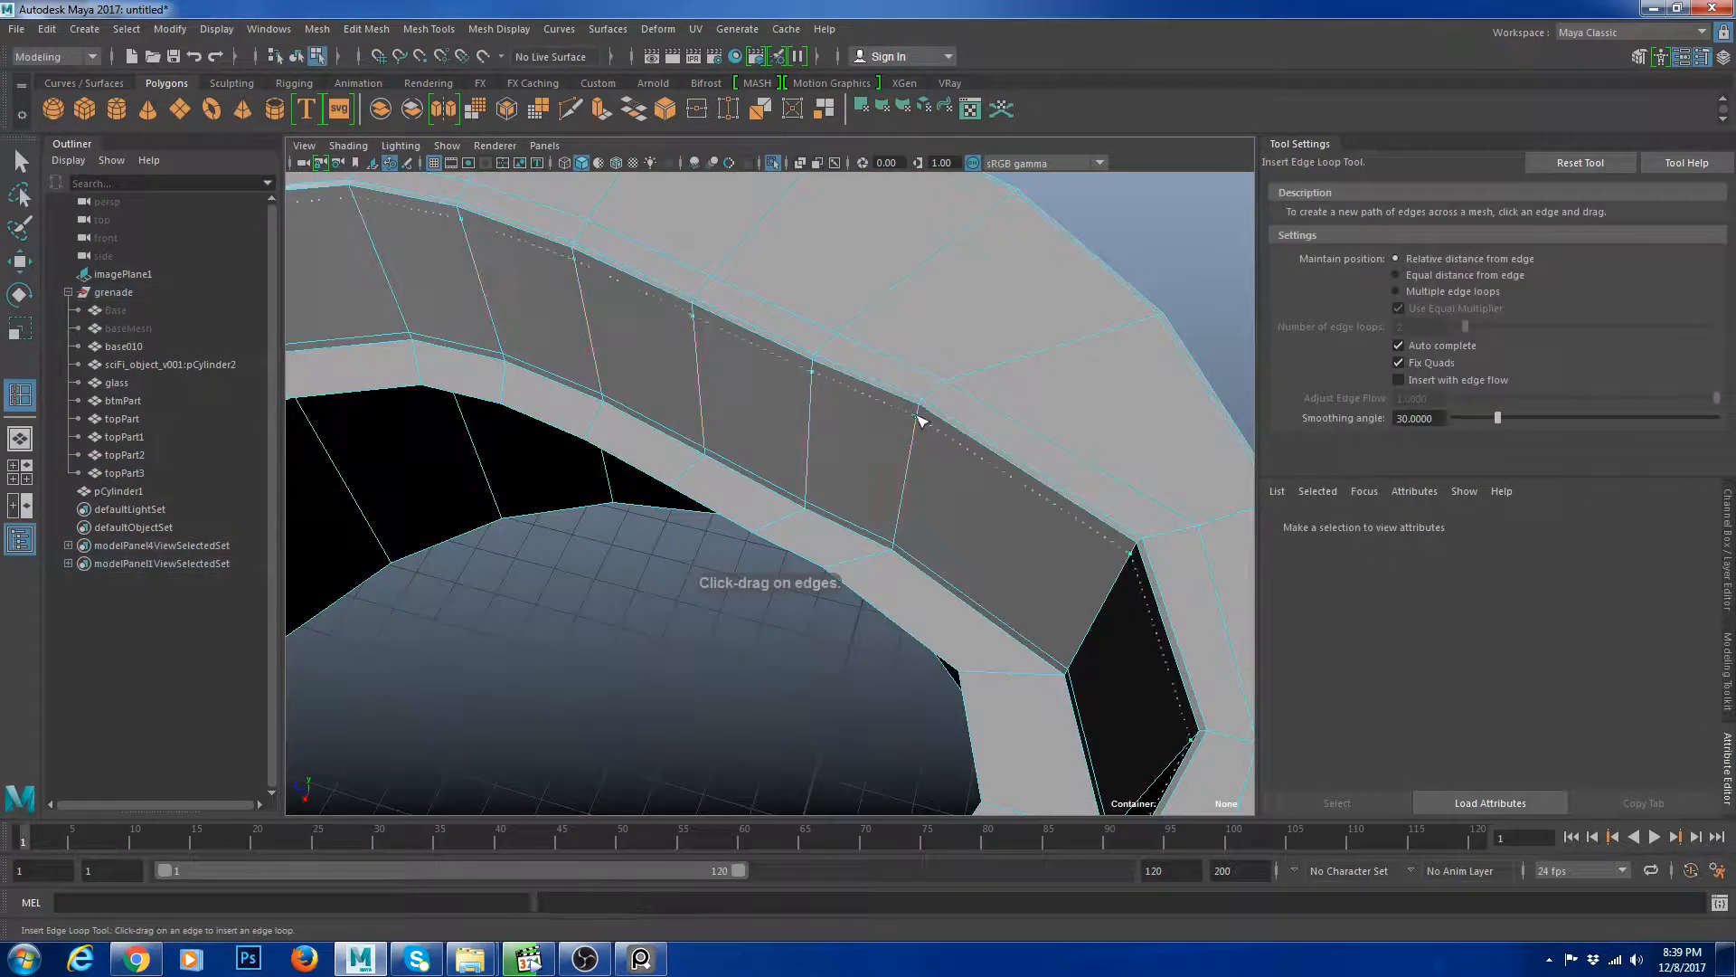
drag(920, 410, 919, 407)
key(w)
key(F8)
key(3)
Select the slot-shaped cylinder inside the cap opening and scale it up to fill the slot.
click(1109, 263)
alt+right_drag(1109, 263, 1137, 341)
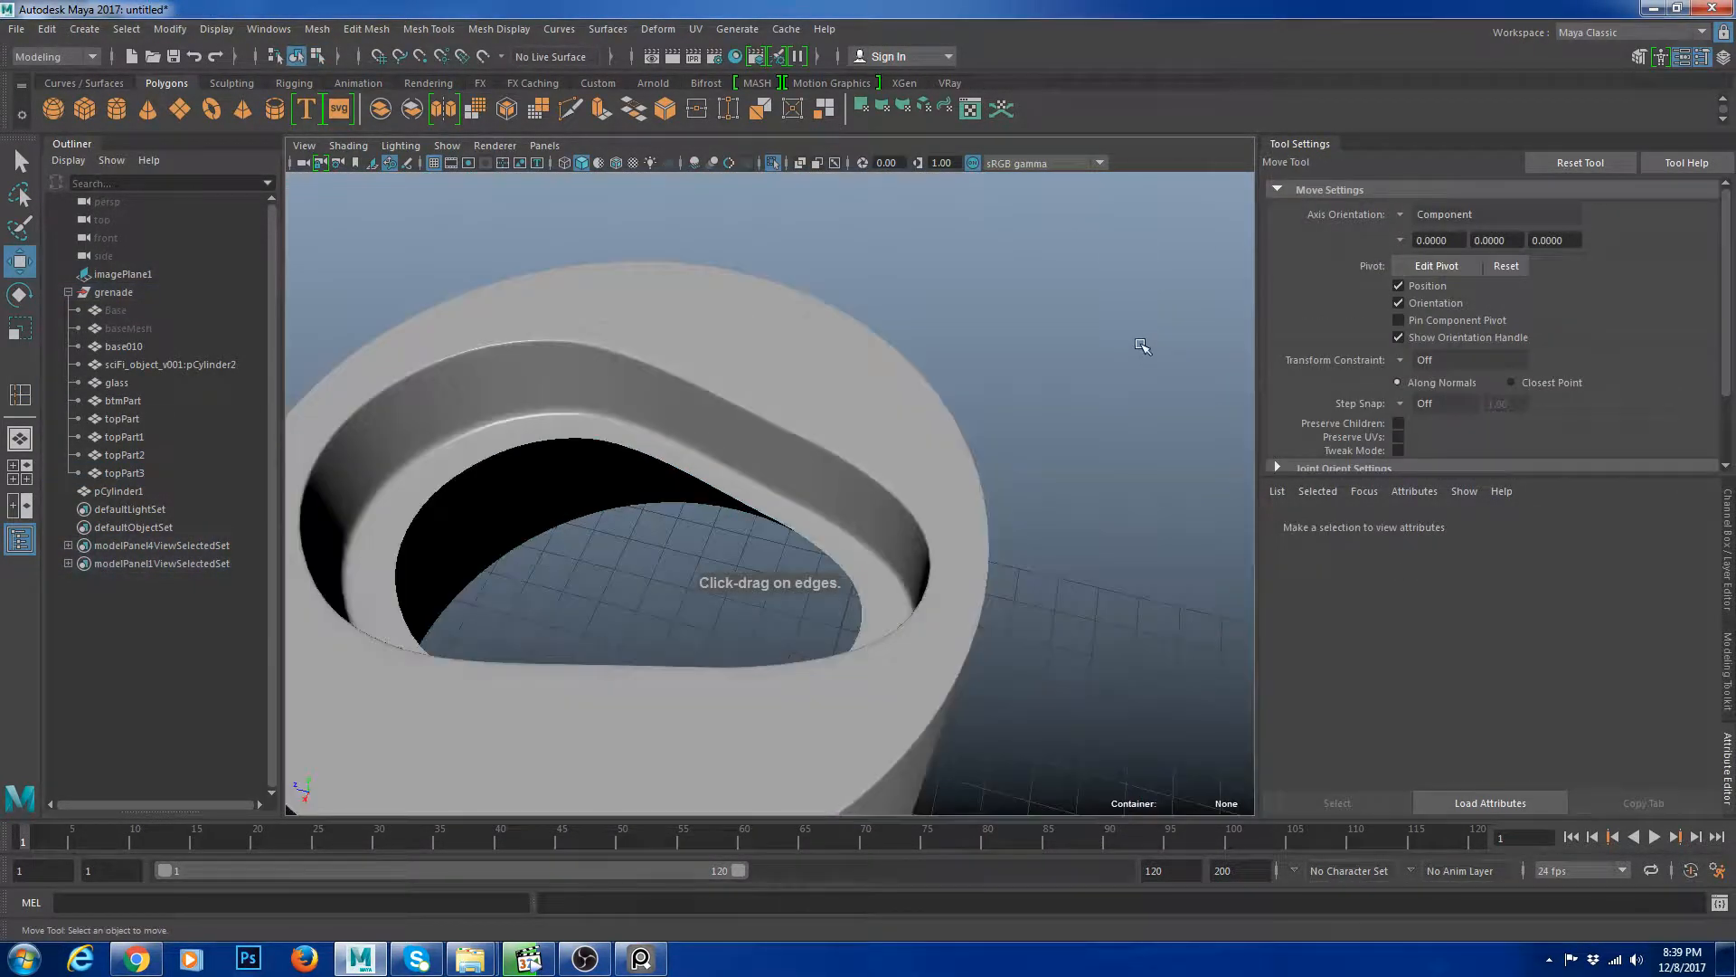
key(ctrl+1)
alt+drag(773, 358, 767, 399)
click(880, 405)
key(3)
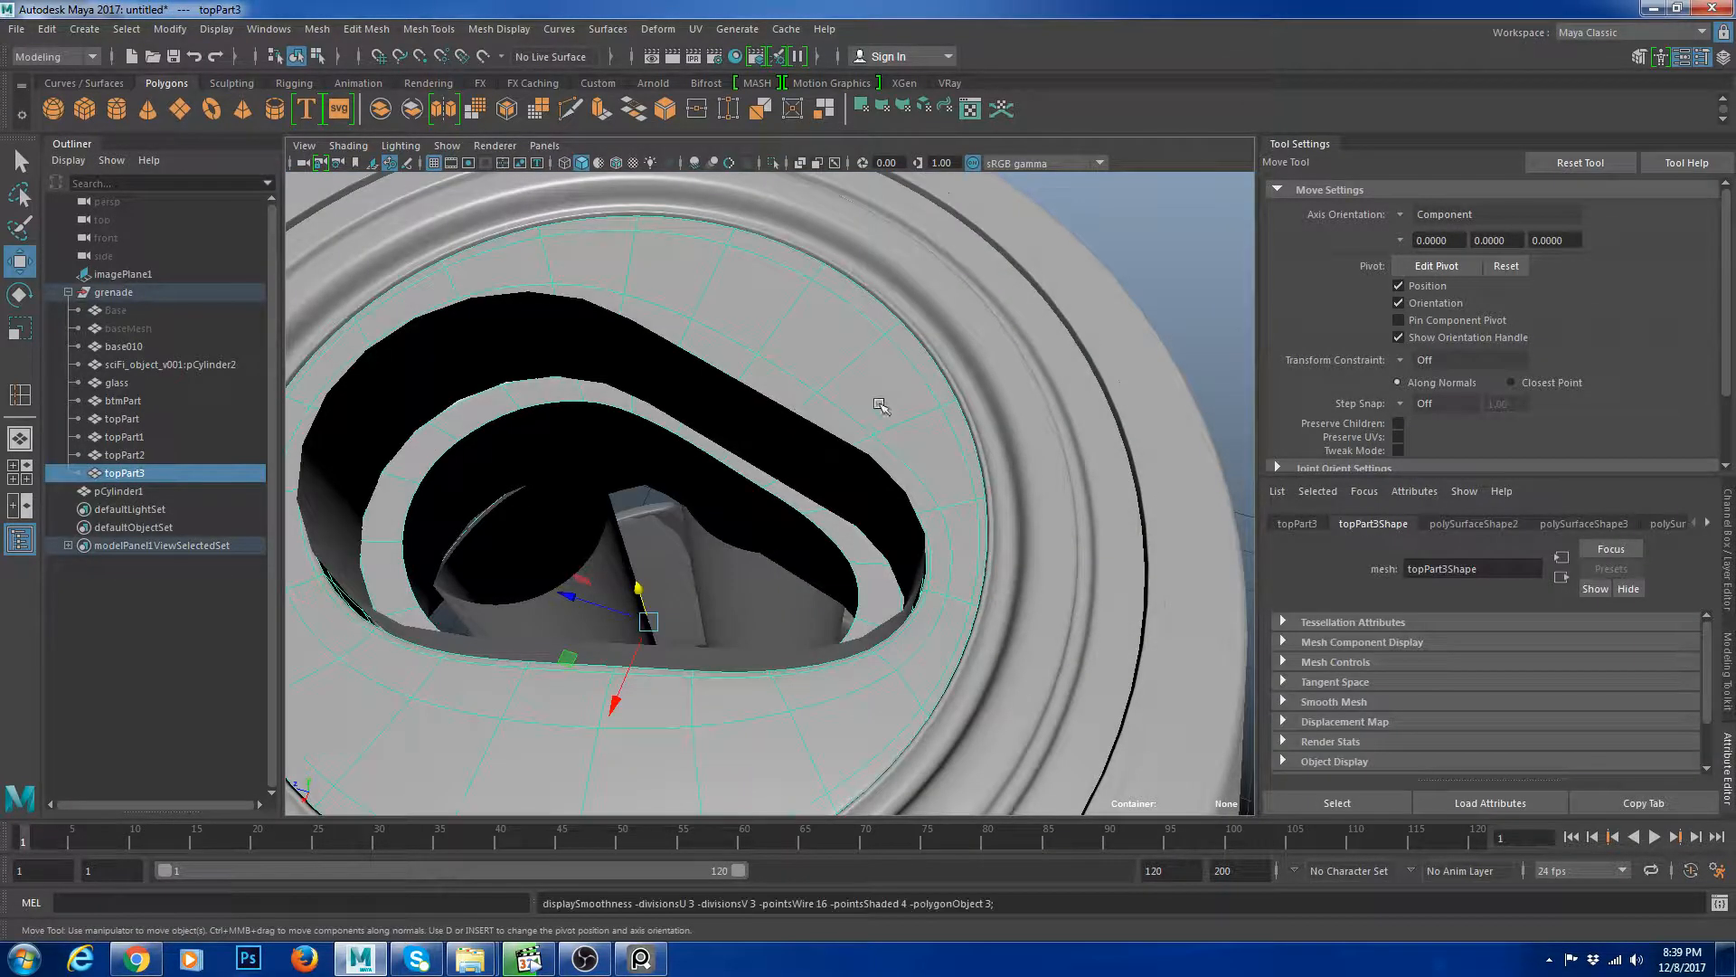
alt+drag(875, 491, 821, 425)
alt+right_drag(821, 425, 819, 489)
click(751, 459)
key(r)
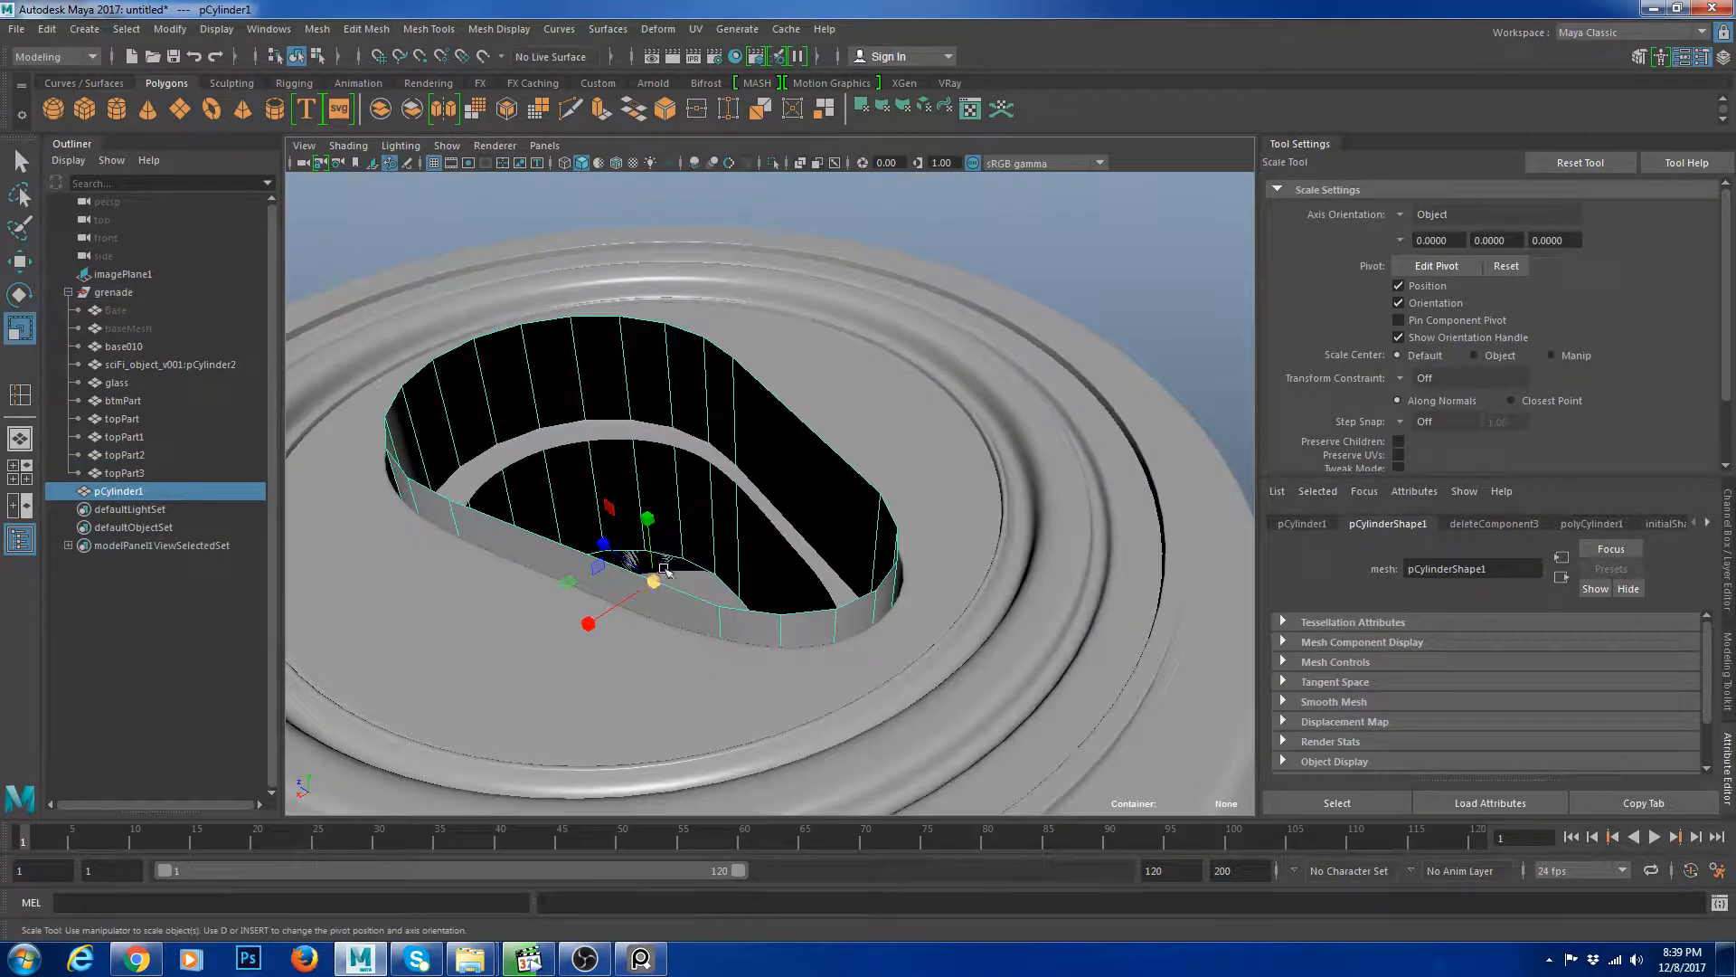
drag(655, 582, 970, 358)
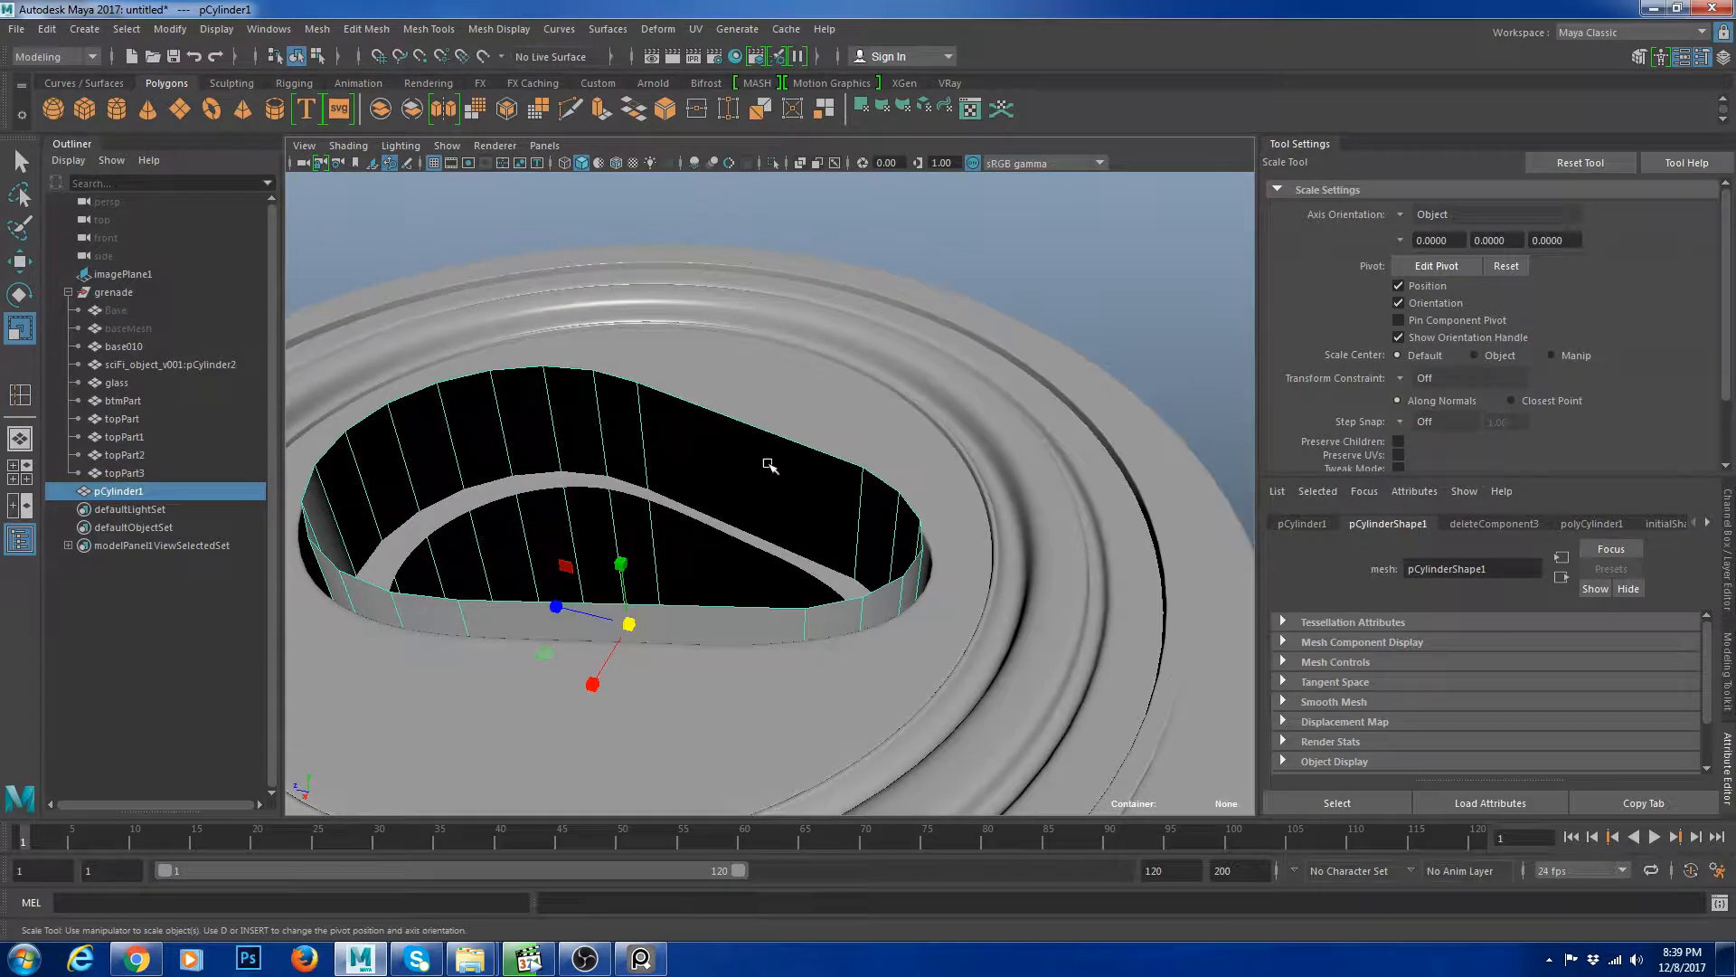
Move the slot-shaped cylinder slightly lower inside the cap opening.
click(1141, 324)
alt+right_drag(1143, 325, 959, 389)
alt+drag(959, 389, 771, 519)
click(620, 380)
click(999, 282)
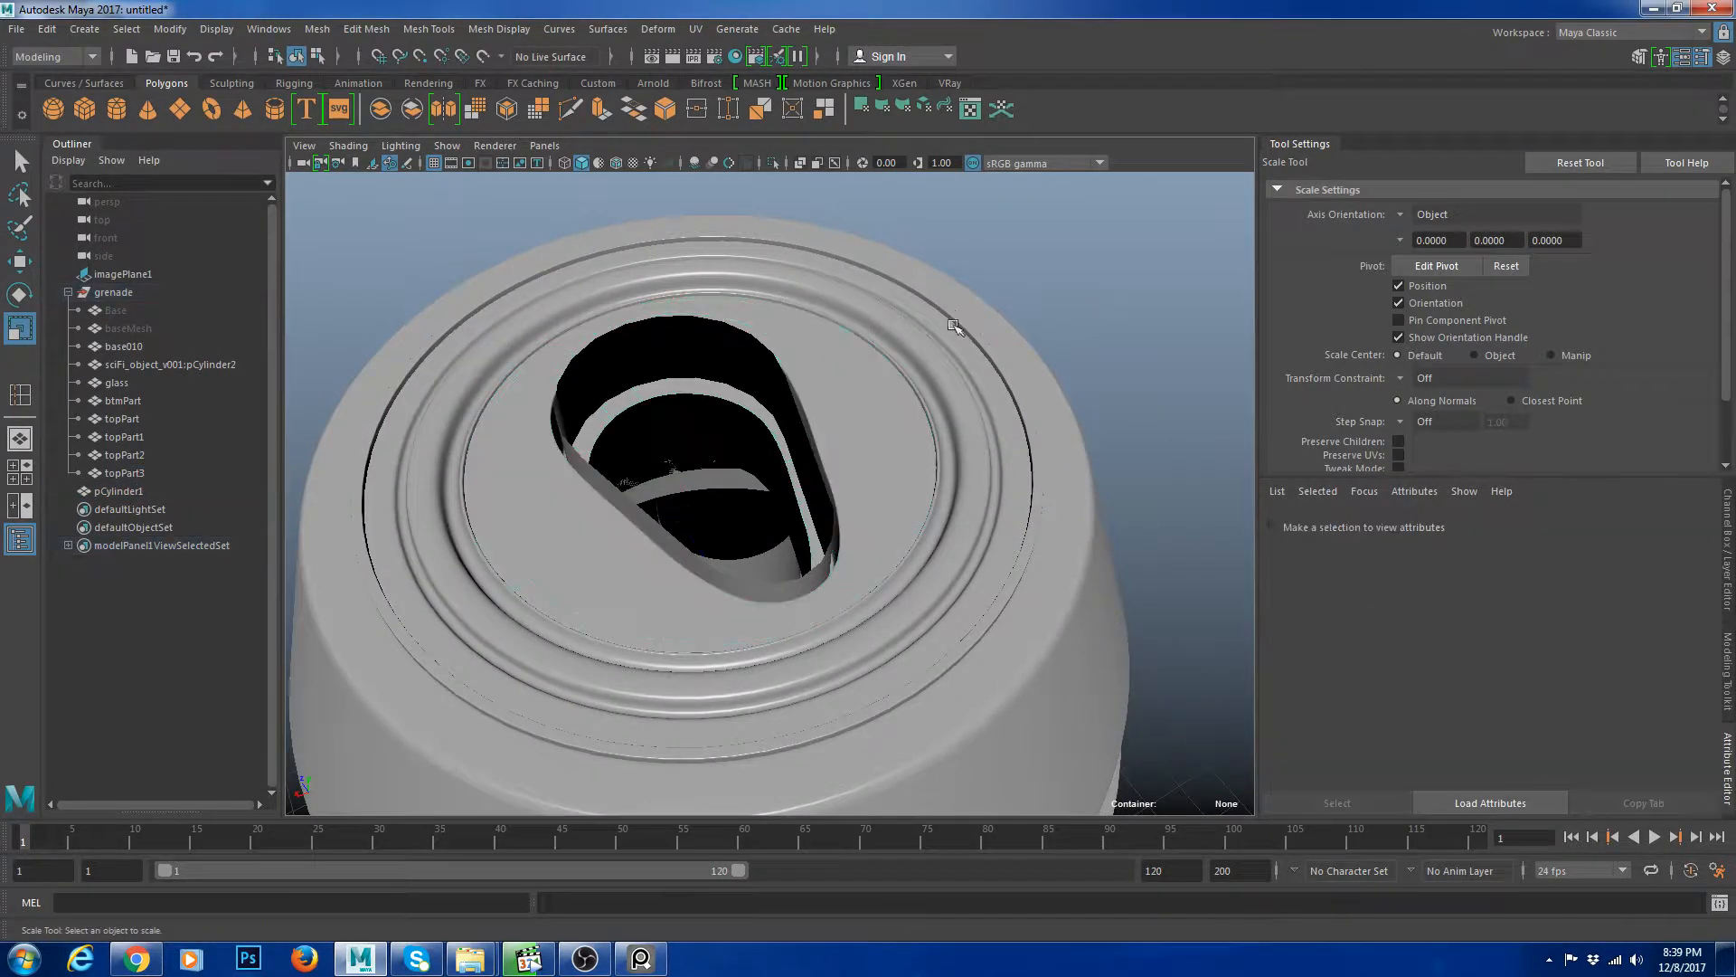
drag(706, 338, 725, 350)
click(1193, 299)
alt+drag(846, 511, 825, 391)
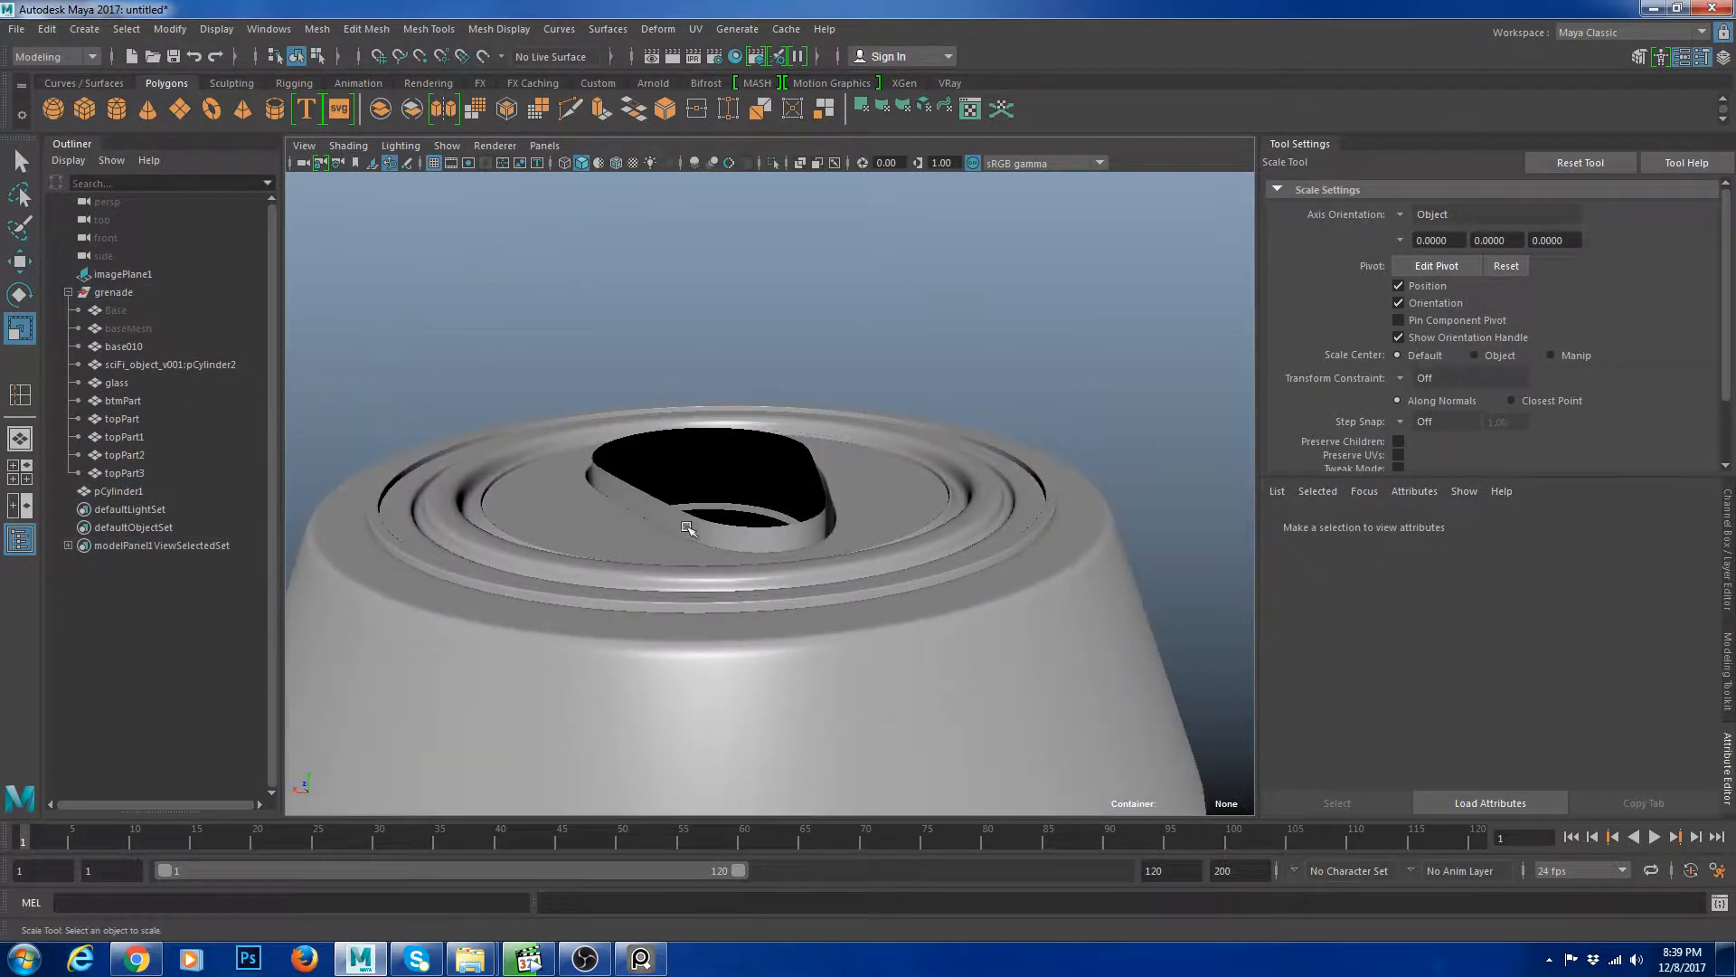
click(687, 528)
alt+drag(688, 528, 749, 586)
key(w)
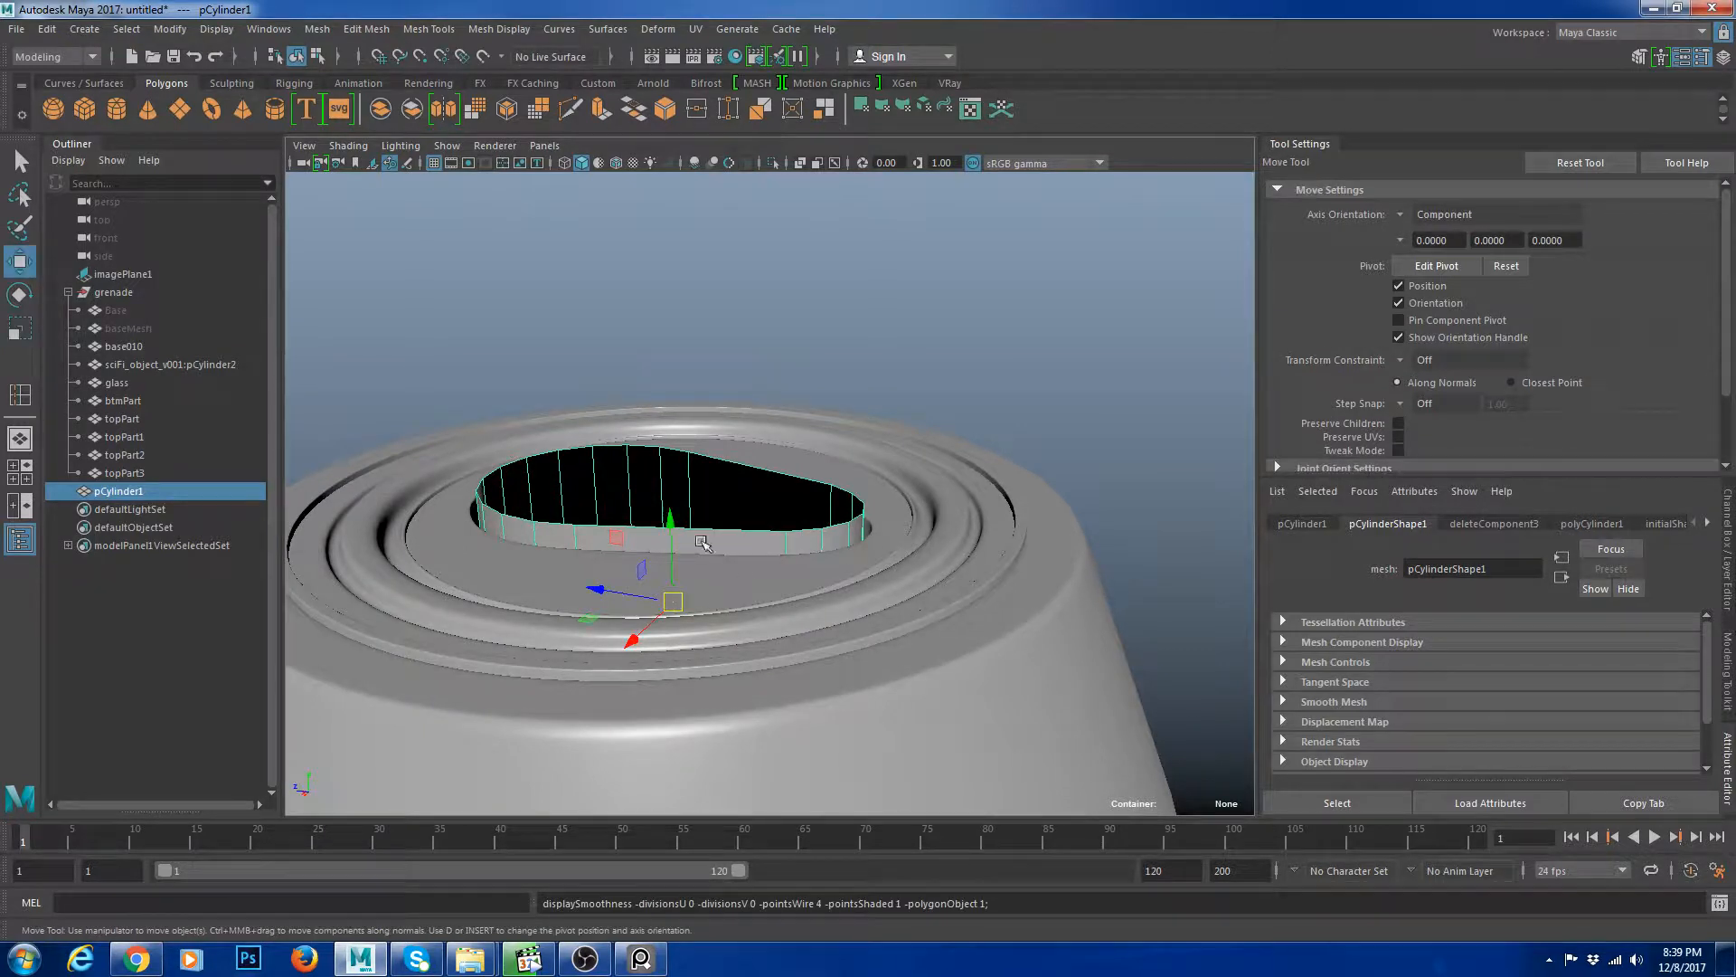
drag(671, 530, 671, 540)
Isolate the slot-shaped cylinder, extrude its top border edge and scale the new edge inward.
scroll(841, 573, up, 3)
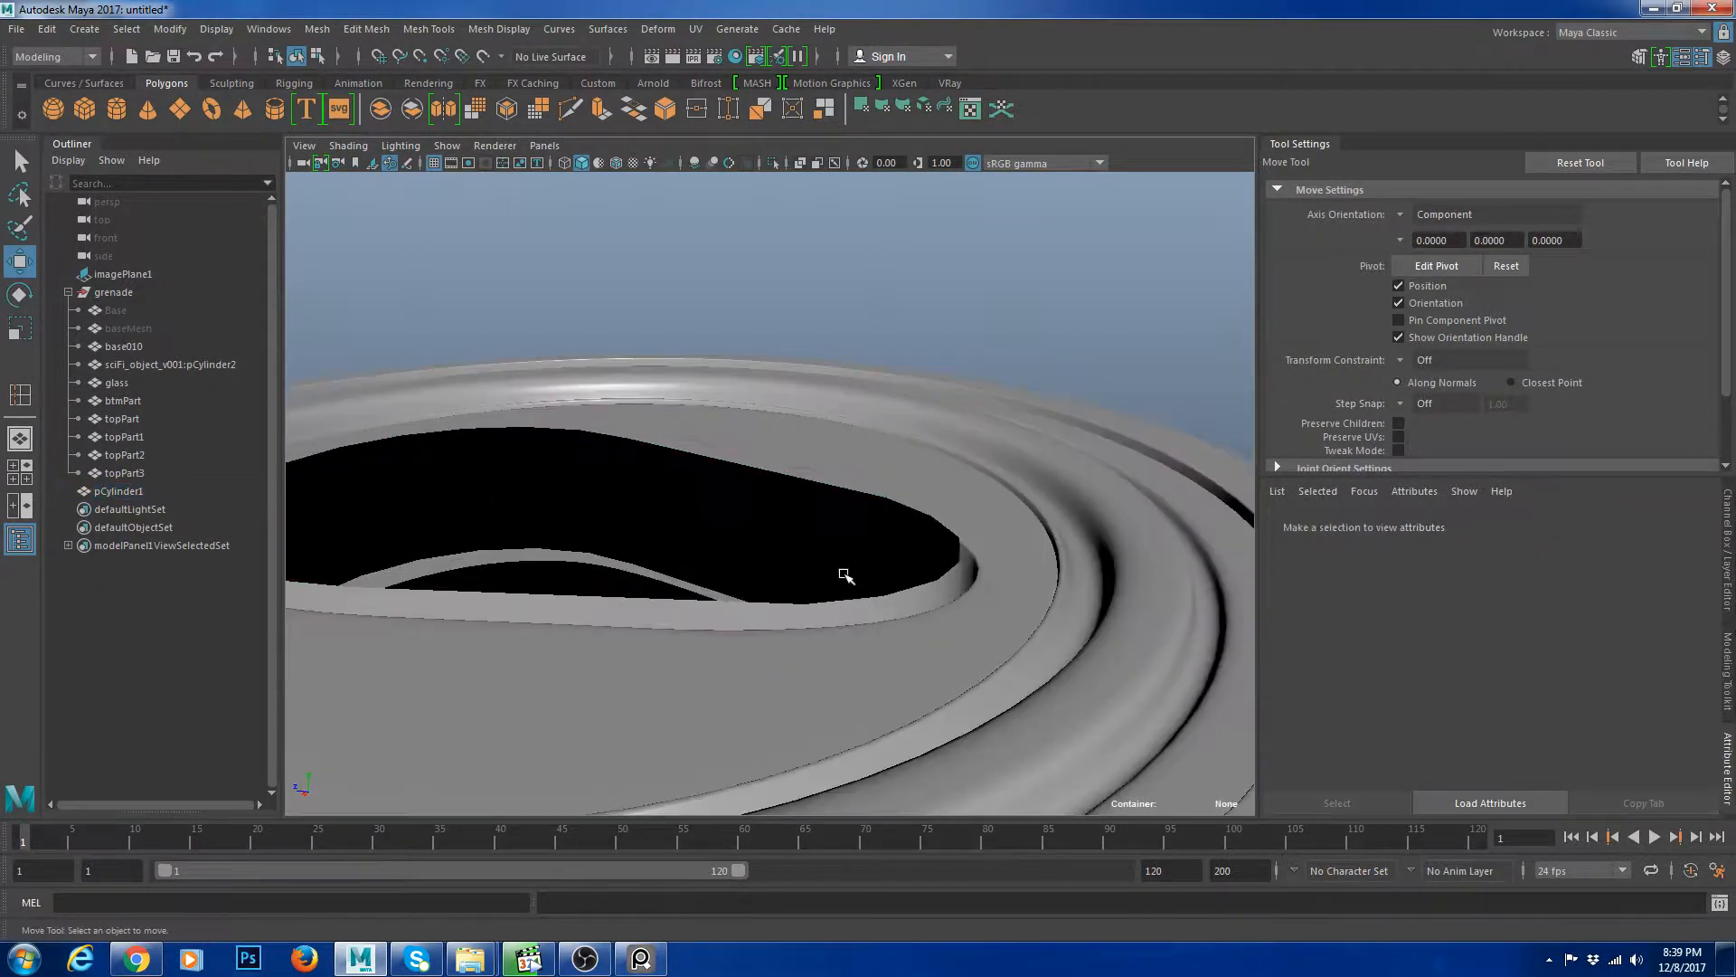
key(ctrl+1)
right_drag(849, 586, 825, 514)
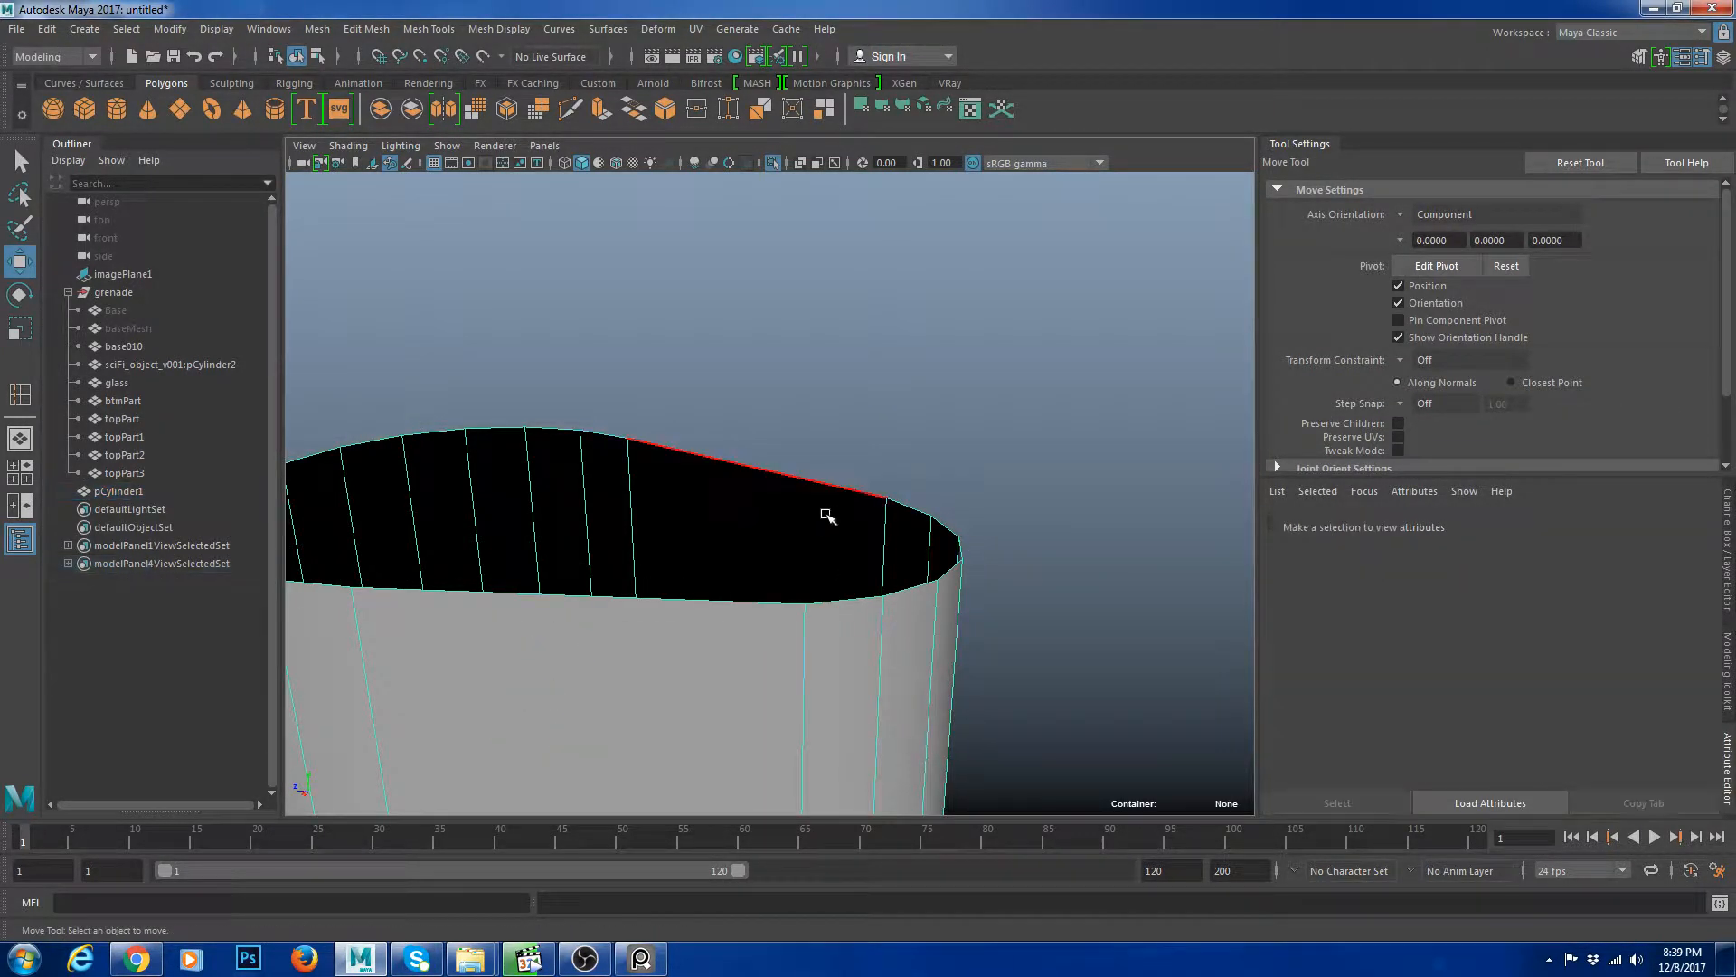
double_click(839, 488)
key(ctrl+e)
key(r)
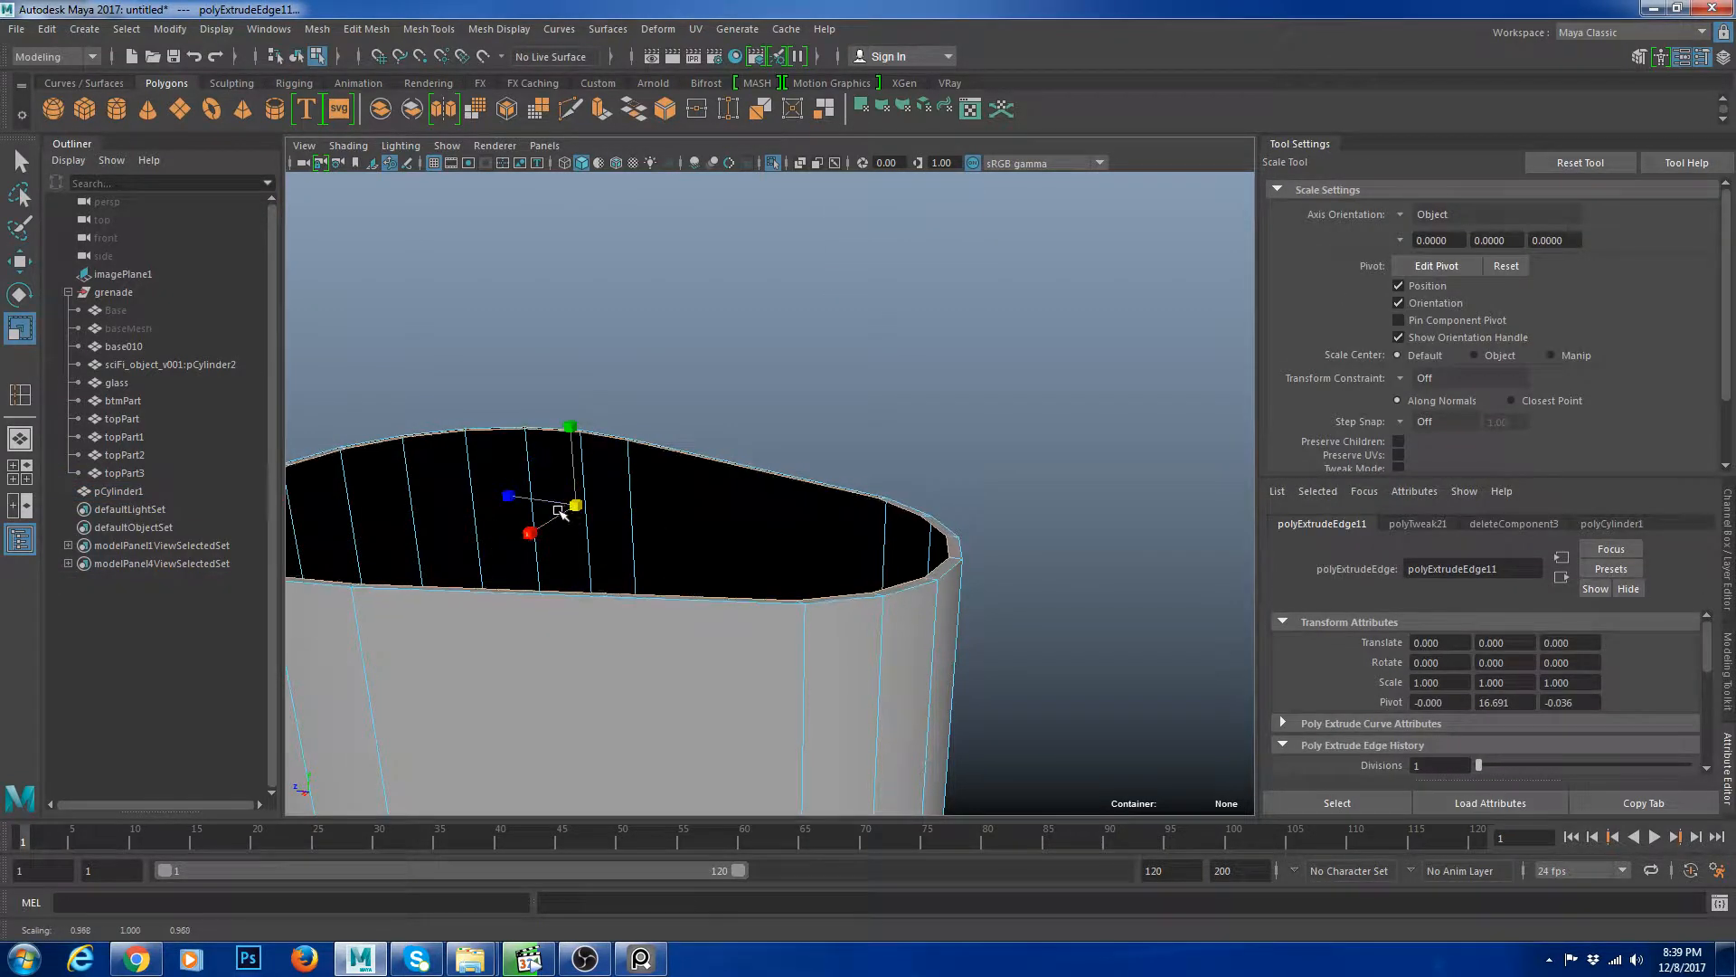
alt+drag(570, 504, 571, 601)
drag(529, 517, 535, 512)
alt+drag(776, 319, 781, 372)
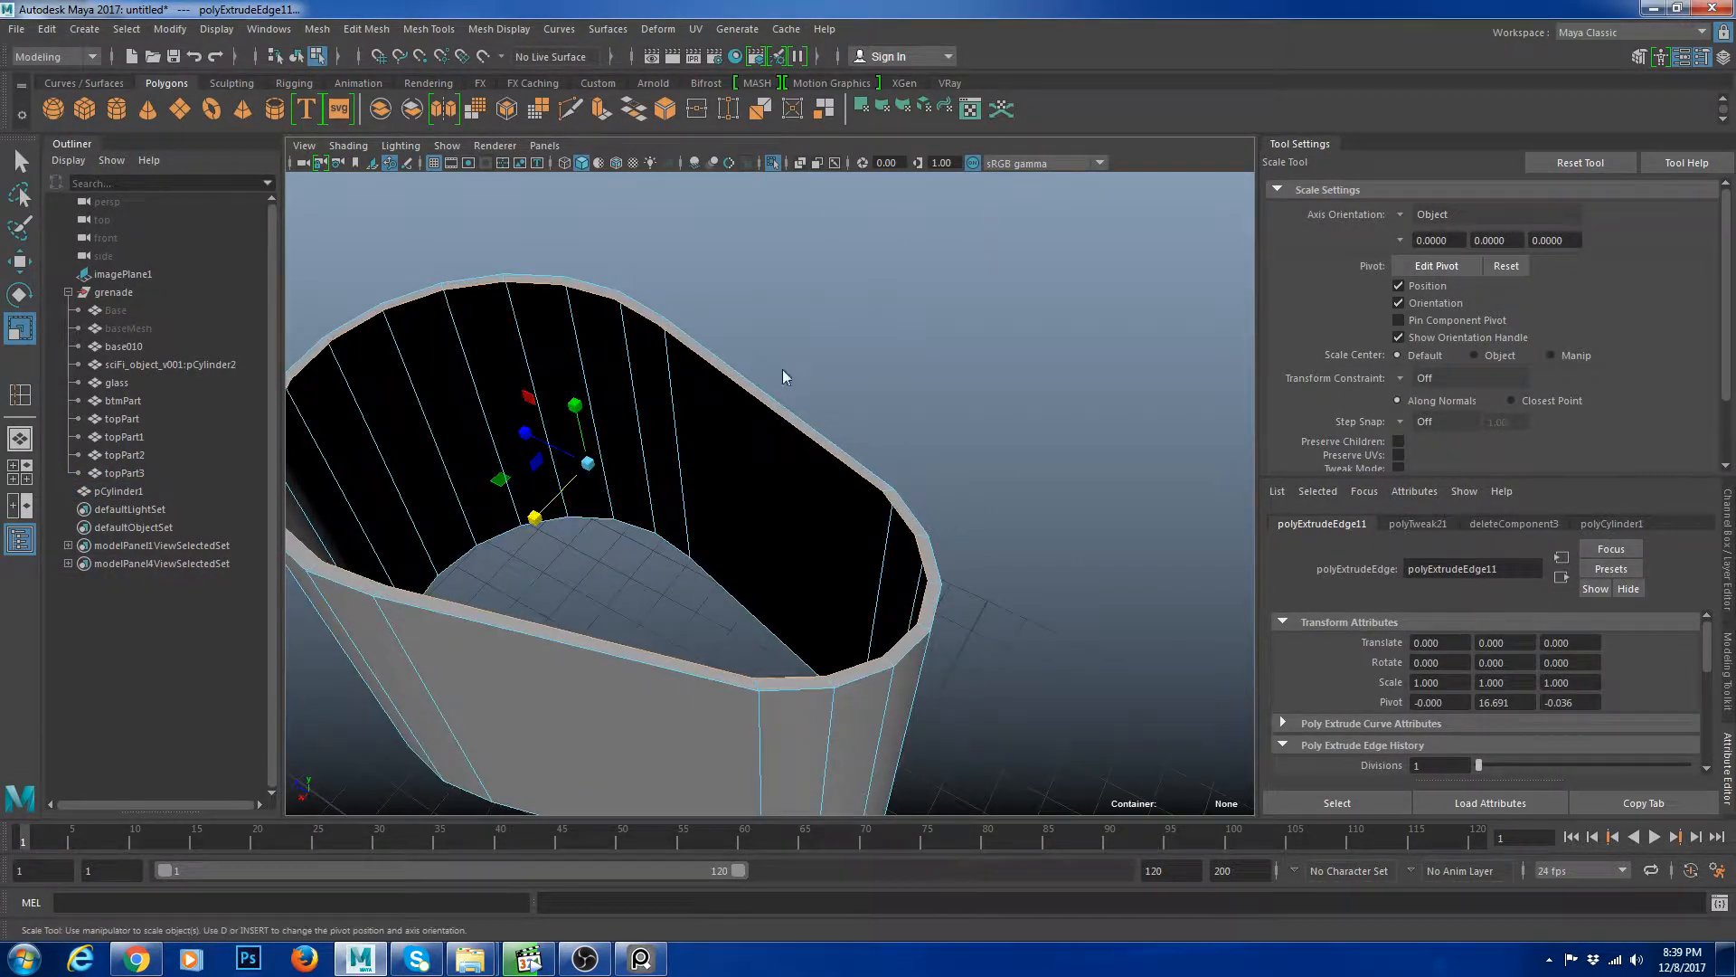
Extrude the top border edge several more times, scaling each ring inward to close the top.
key(ctrl+e)
key(r)
drag(591, 465, 920, 463)
alt+right_drag(918, 462, 868, 368)
alt+middle_drag(868, 368, 918, 434)
shift+right_drag(957, 324, 957, 373)
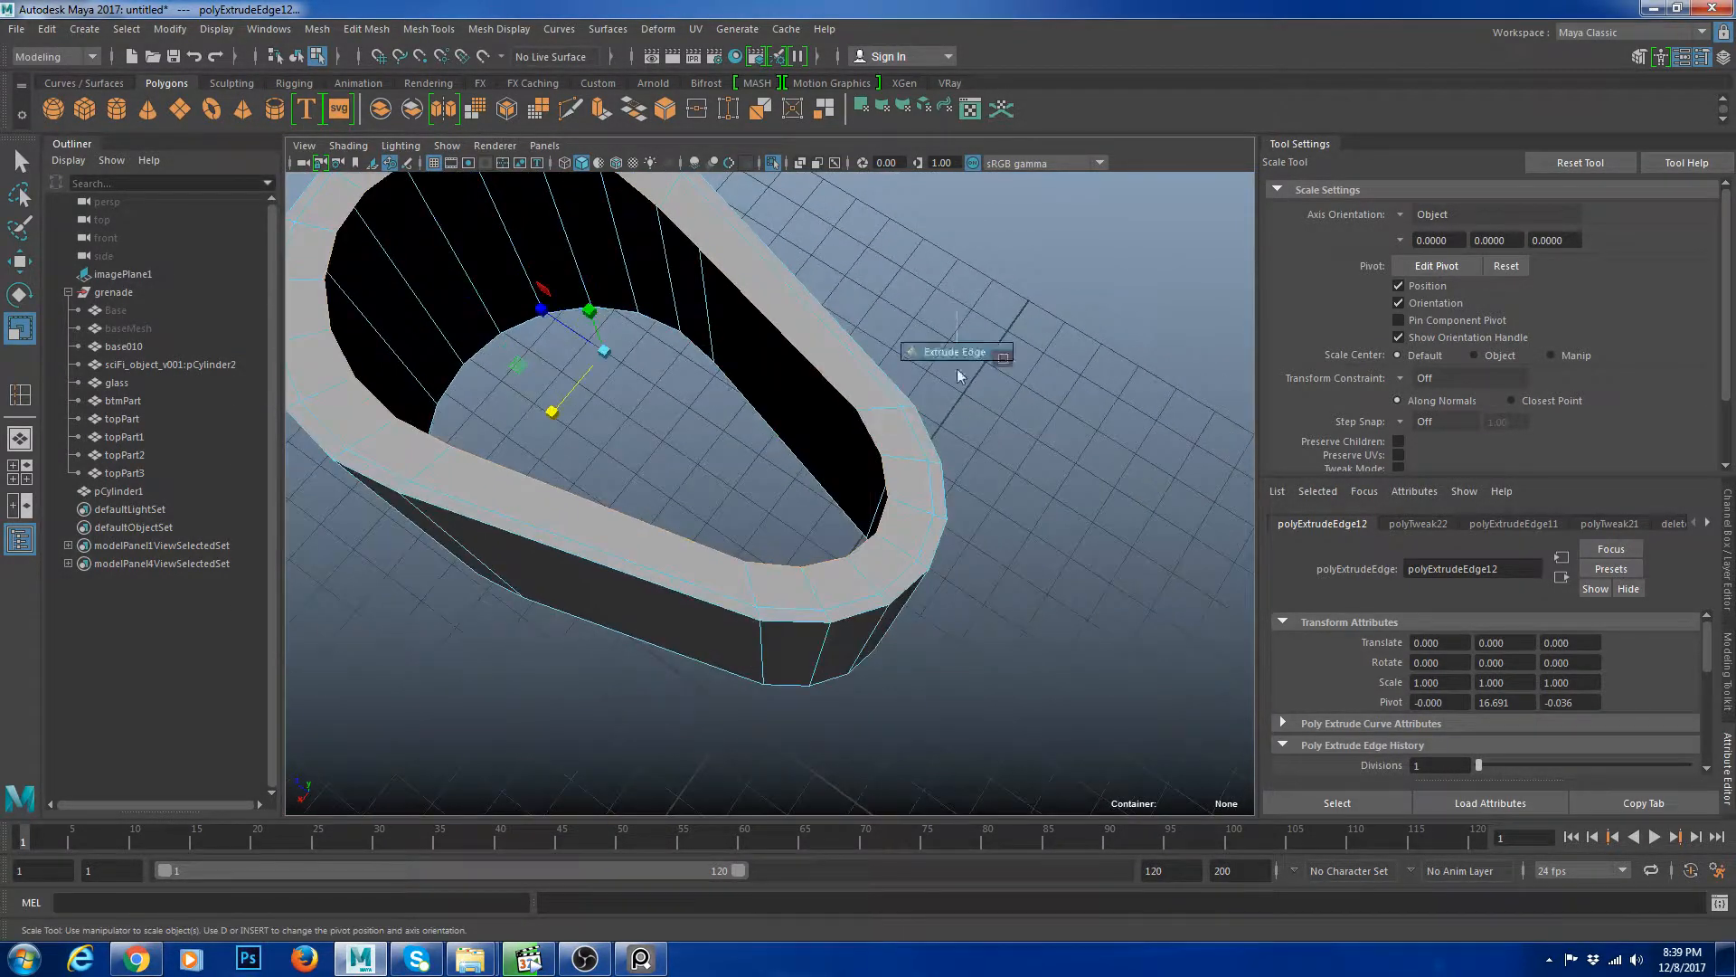
key(r)
drag(553, 416, 587, 390)
drag(545, 312, 578, 337)
right_drag(660, 323, 706, 279)
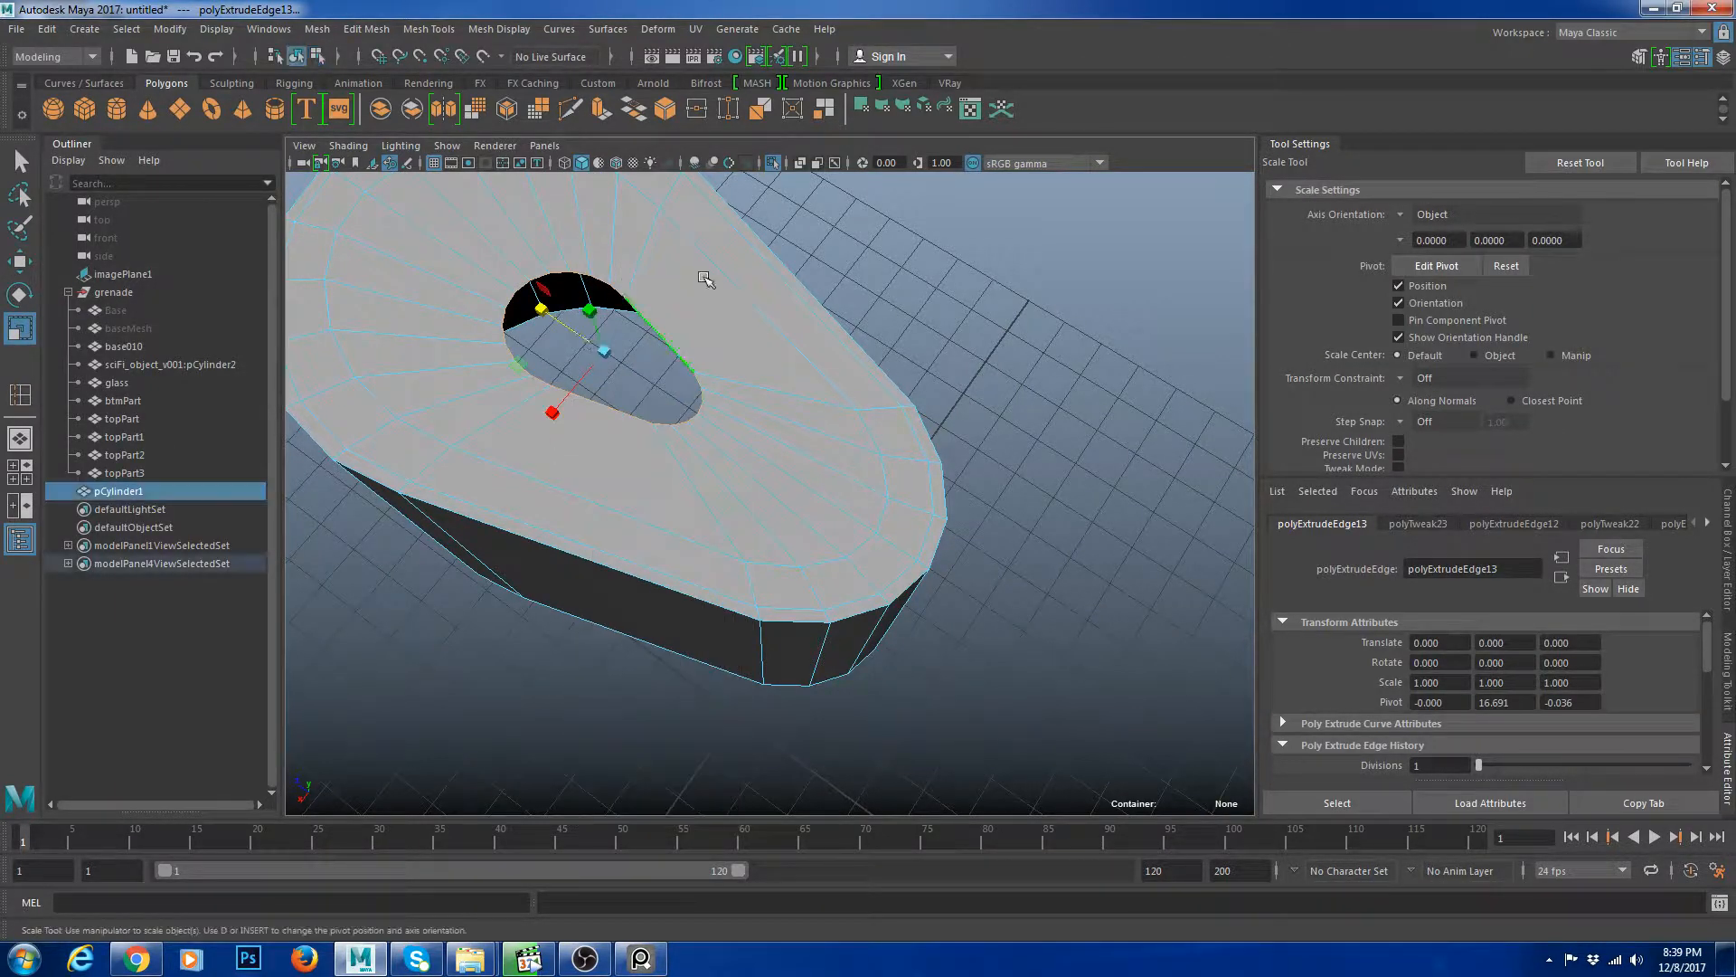
alt+right_drag(986, 448, 923, 407)
alt+drag(923, 407, 864, 415)
right_drag(846, 411, 884, 384)
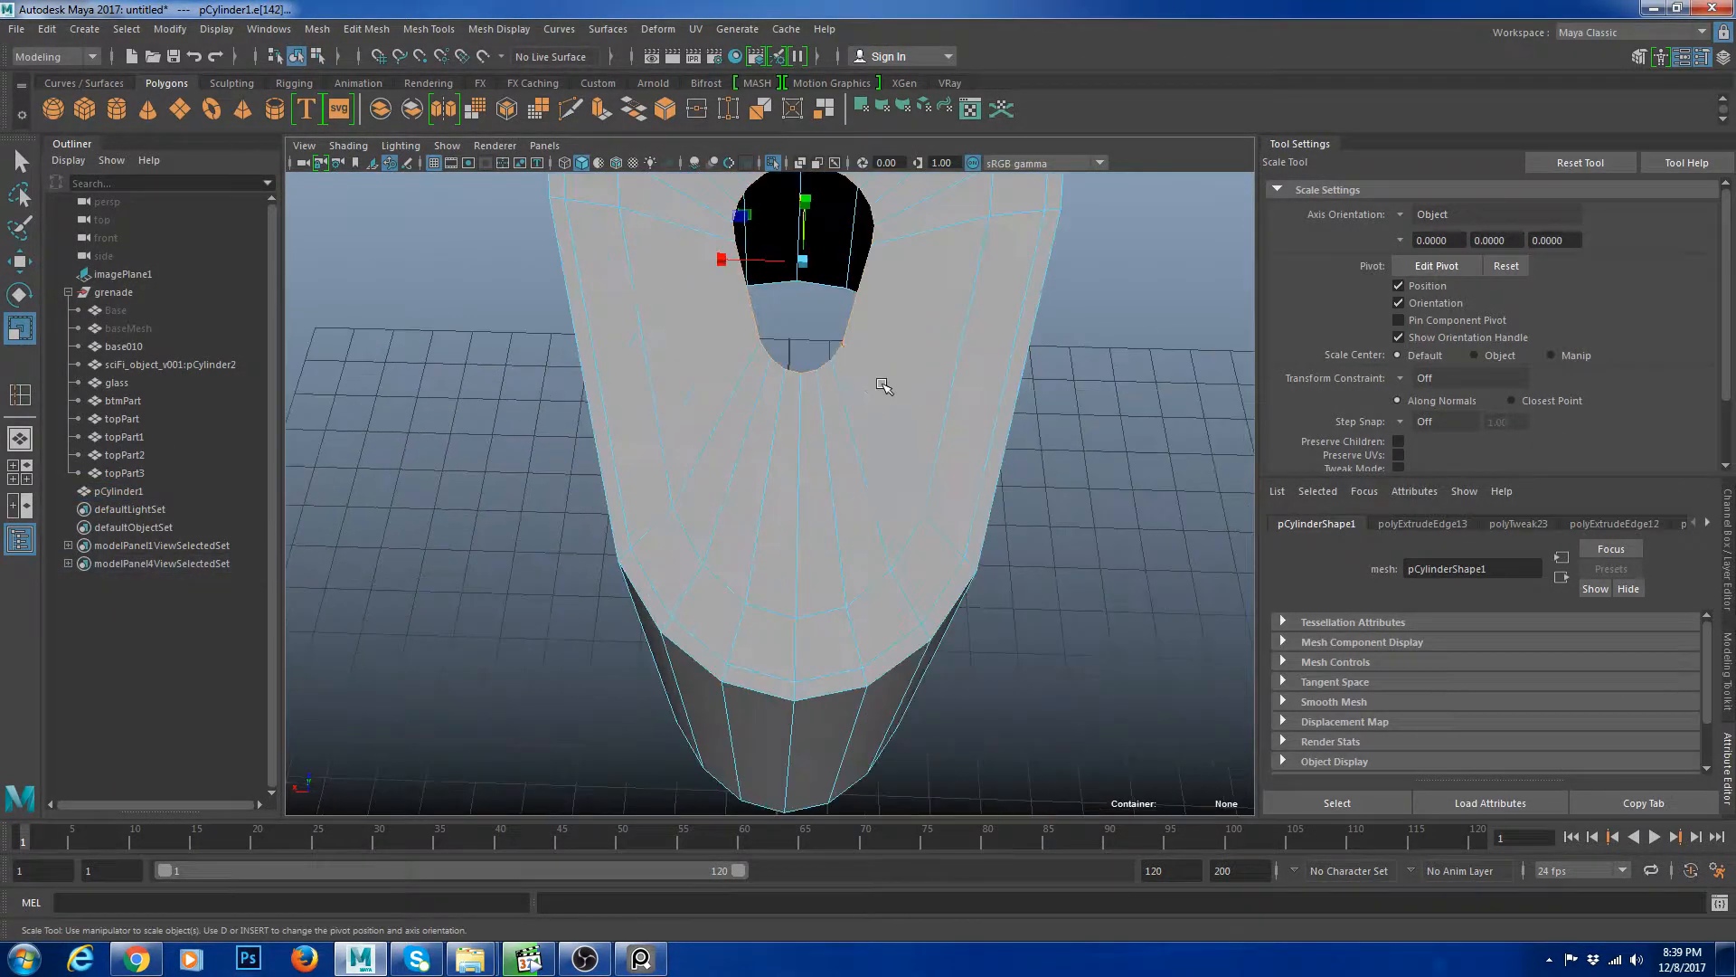
alt+middle_drag(883, 383, 855, 457)
shift+right_drag(890, 359, 895, 334)
right_drag(897, 339, 948, 289)
Merge the last border vertices into a single center point to cap the top.
click(1094, 425)
alt+right_drag(1099, 439, 1029, 470)
alt+drag(1031, 474, 1094, 439)
click(836, 533)
key(3)
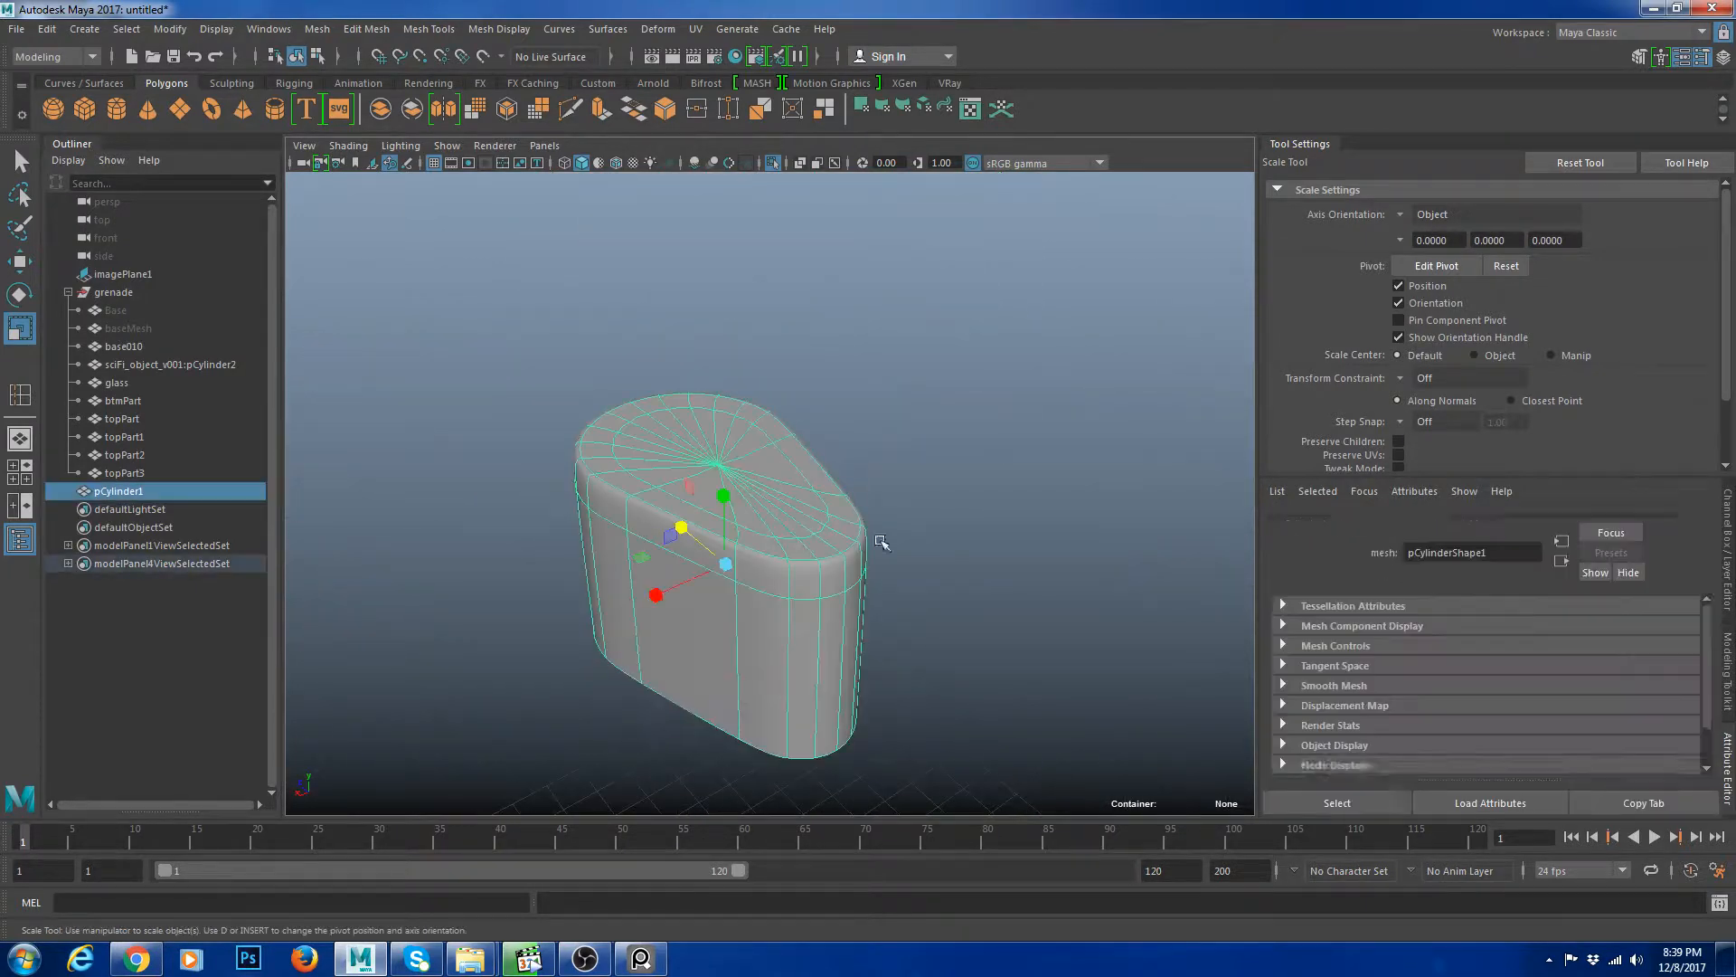
click(891, 586)
click(842, 552)
key(1)
alt+right_drag(853, 558, 908, 606)
alt+middle_drag(909, 606, 867, 531)
shift+right_drag(903, 433, 864, 493)
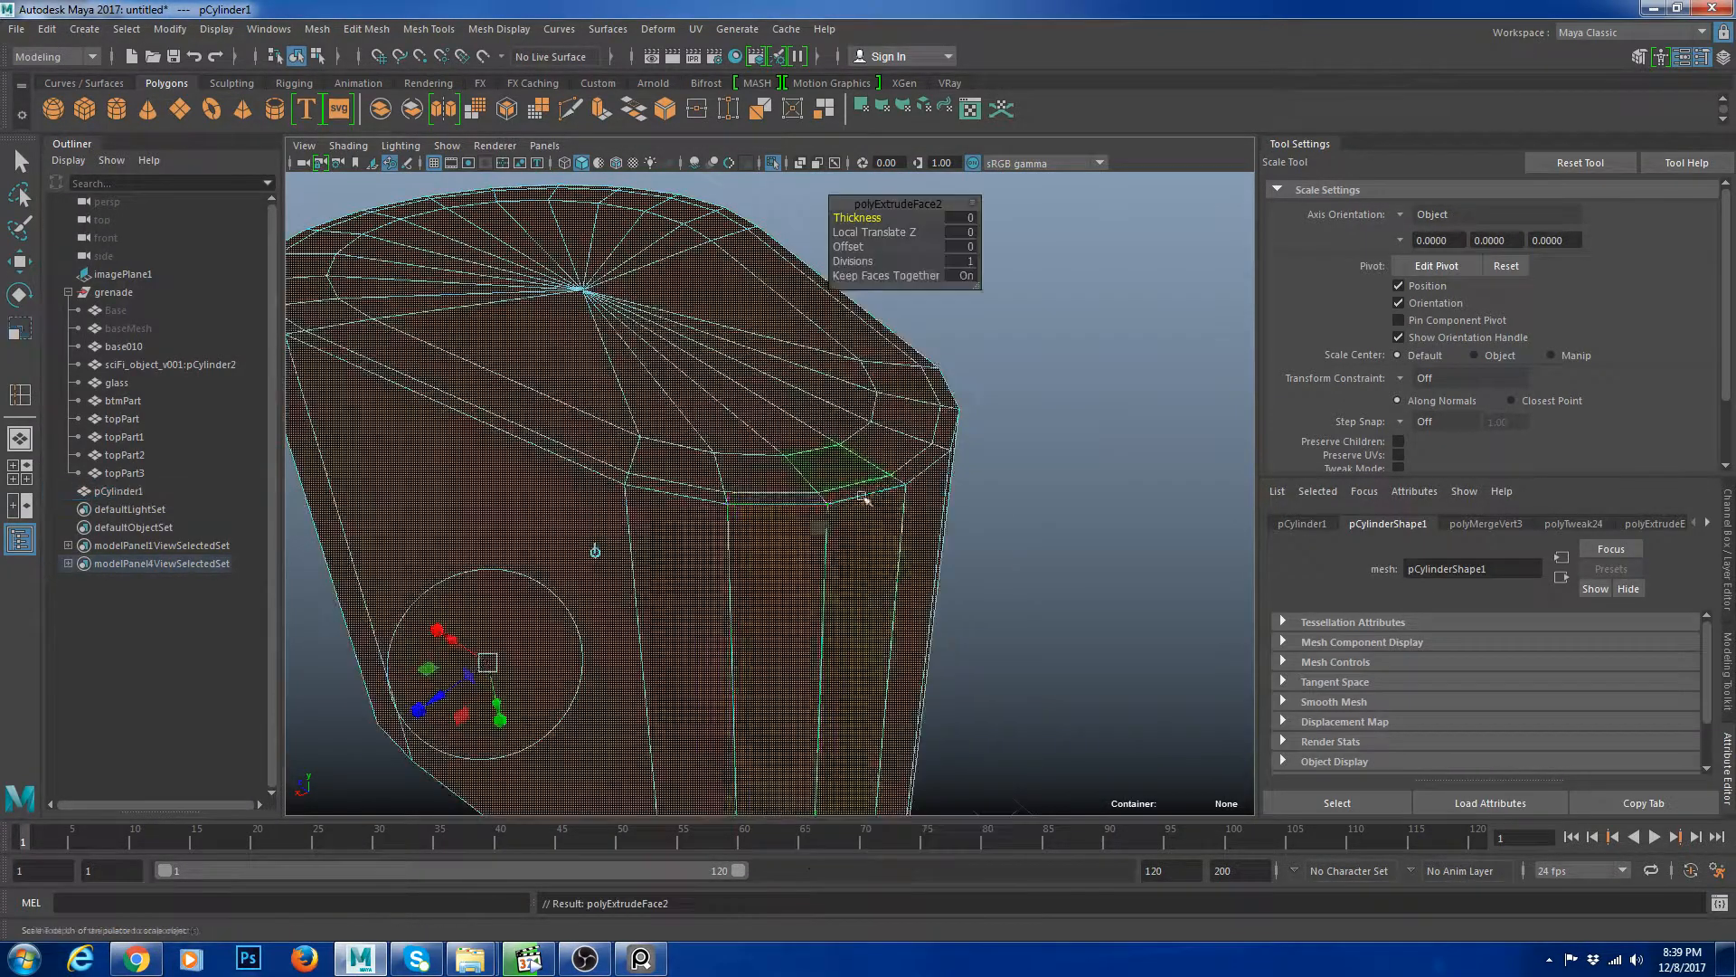
key(ctrl+z)
Insert edge loops just below the cylinder's top rim to tighten the edge.
shift+right_drag(865, 420, 819, 484)
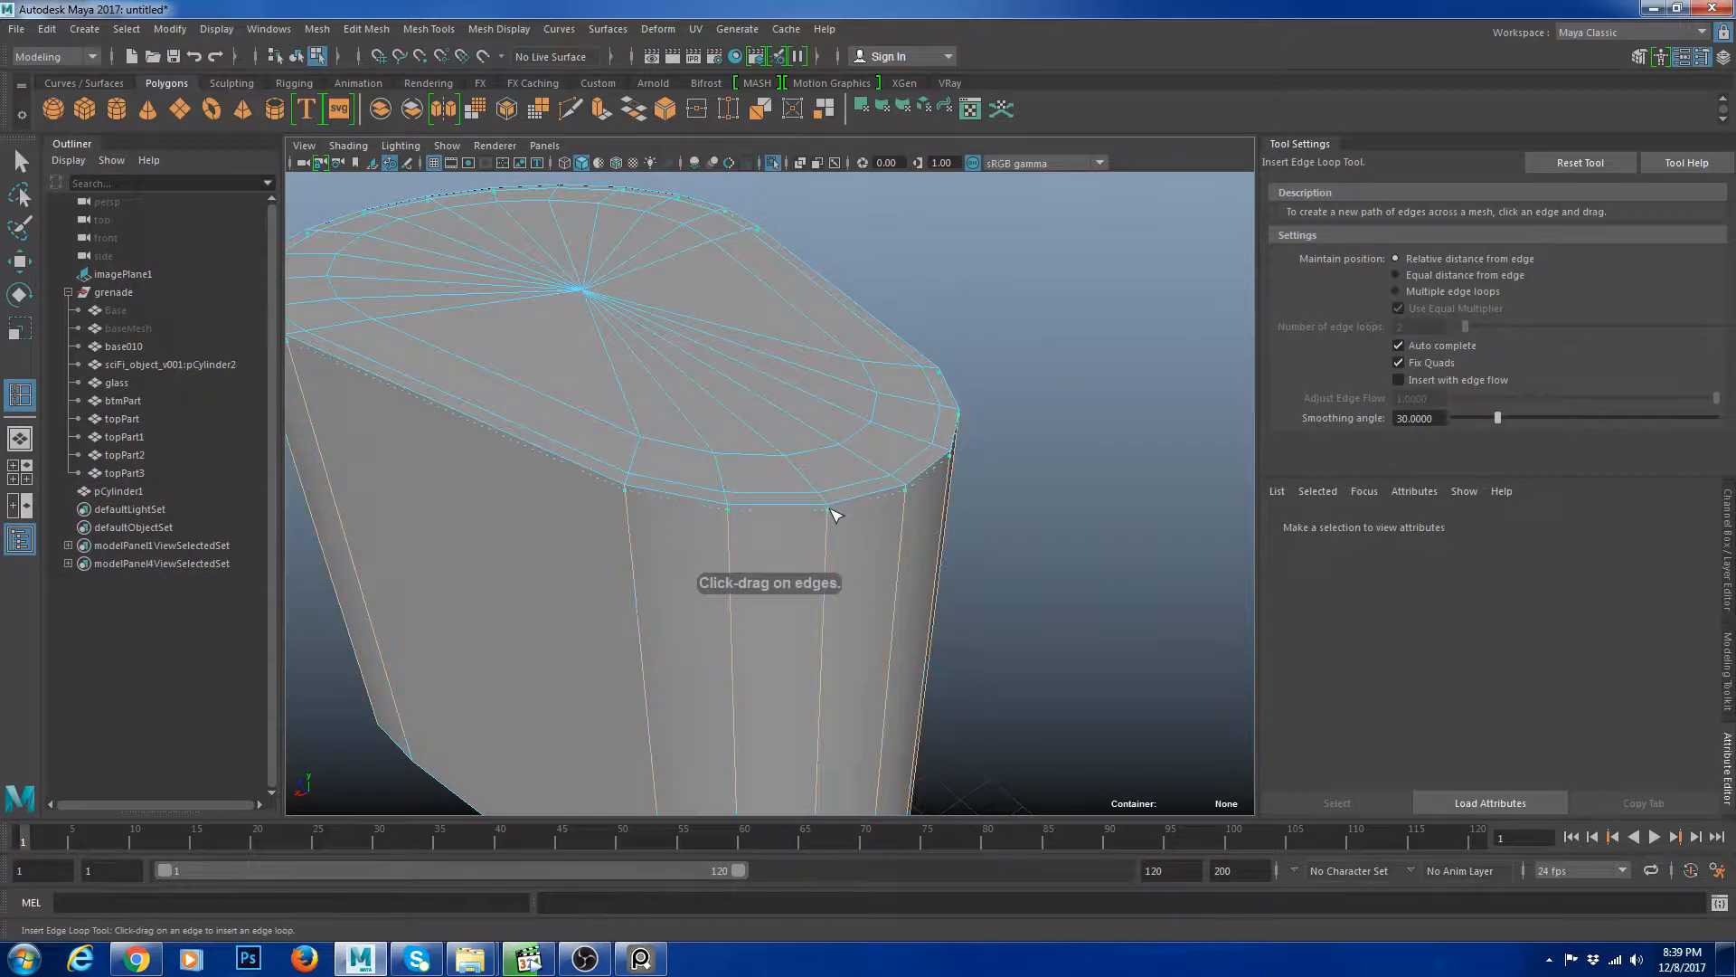
drag(830, 508, 860, 481)
alt+right_drag(861, 481, 814, 359)
Preview the smoothed cylinder piece sitting in the grenade's top cap and frame it.
click(965, 568)
key(w)
key(3)
click(1028, 350)
alt+drag(1027, 362, 1020, 451)
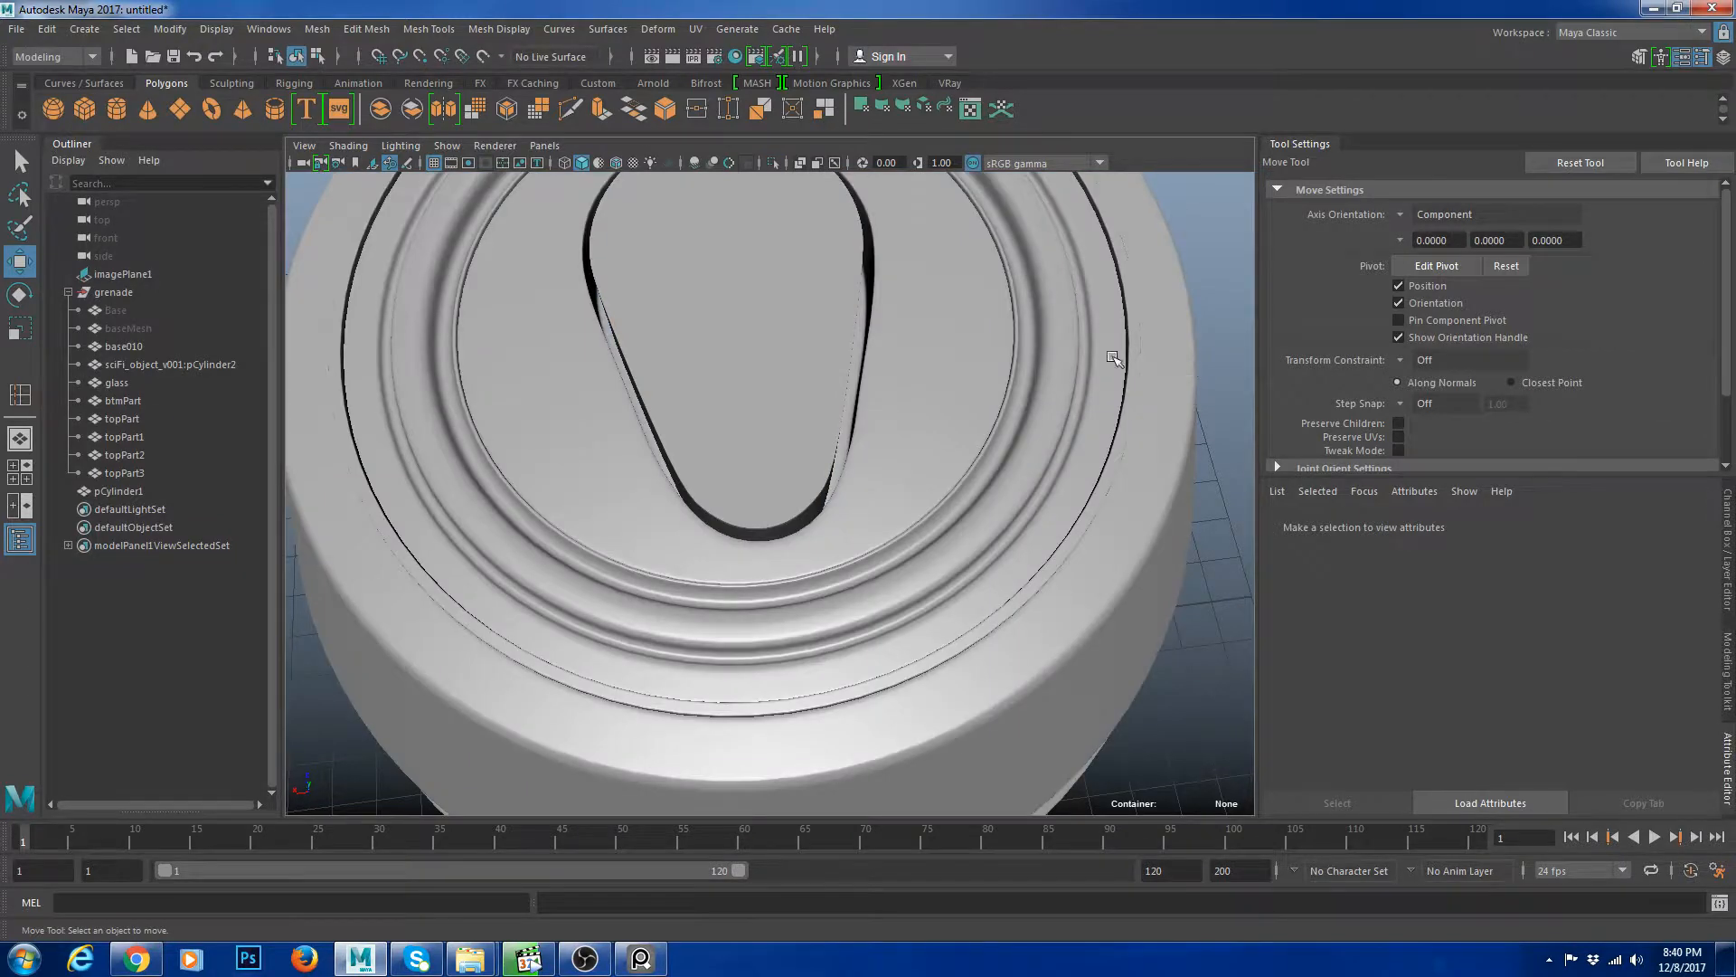
alt+right_drag(1112, 357, 1078, 503)
click(903, 380)
click(1083, 398)
alt+drag(1078, 503, 872, 399)
click(874, 454)
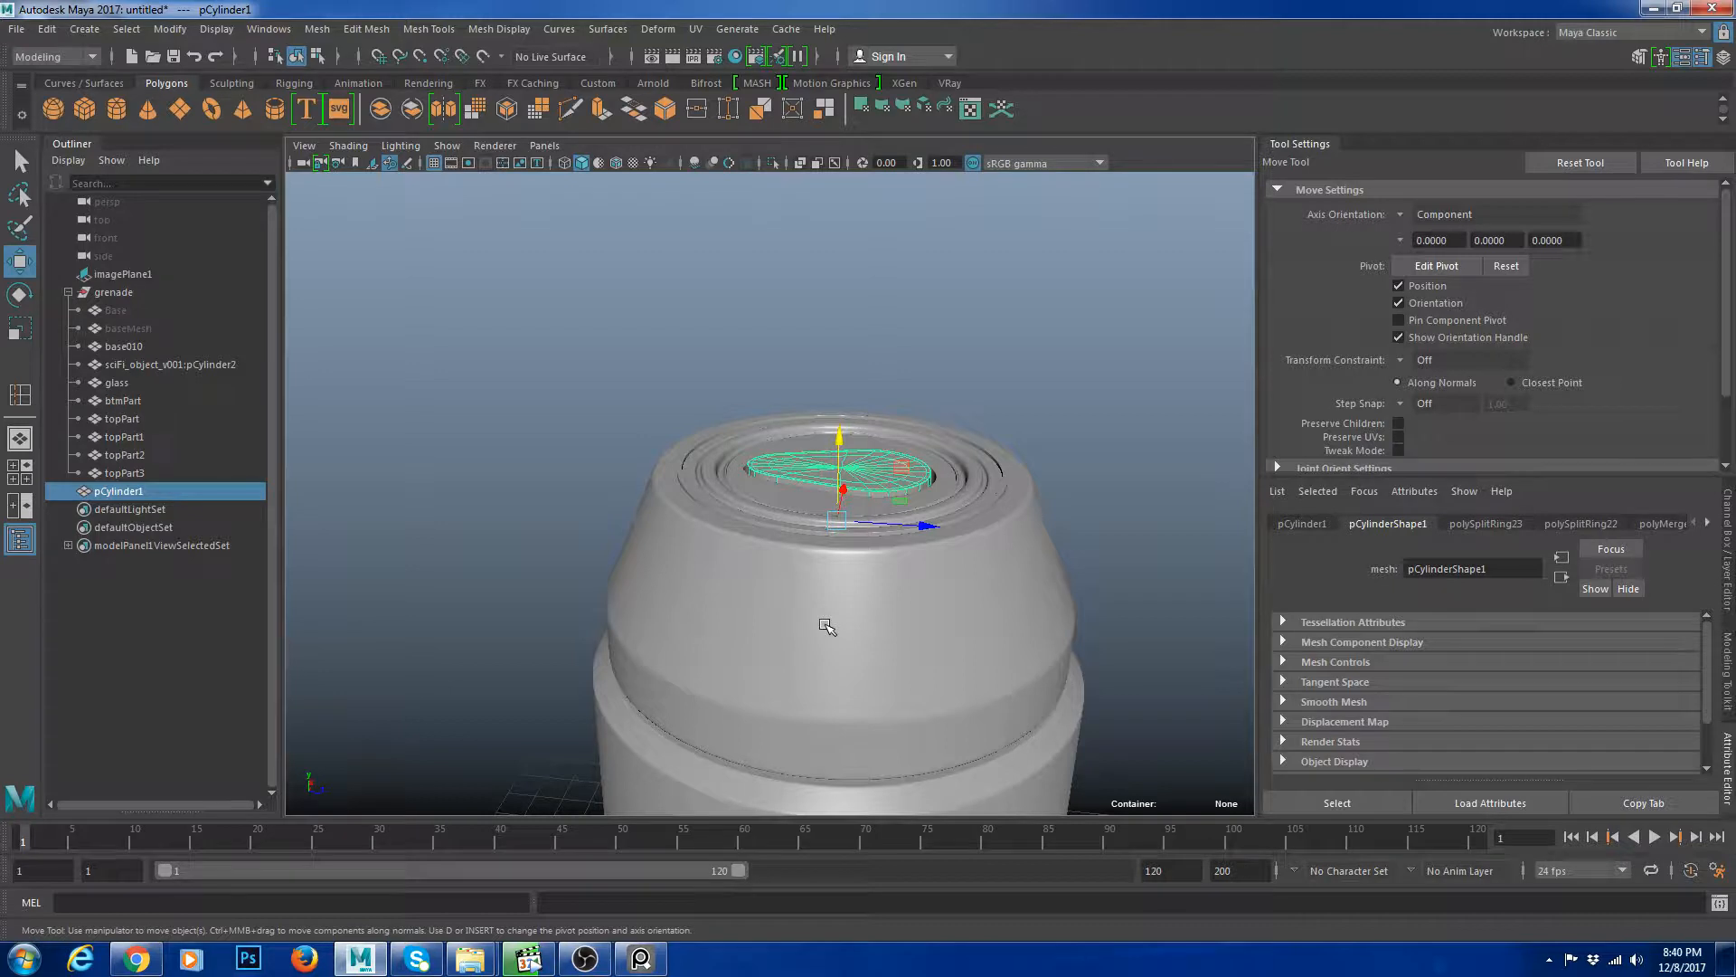
key(f)
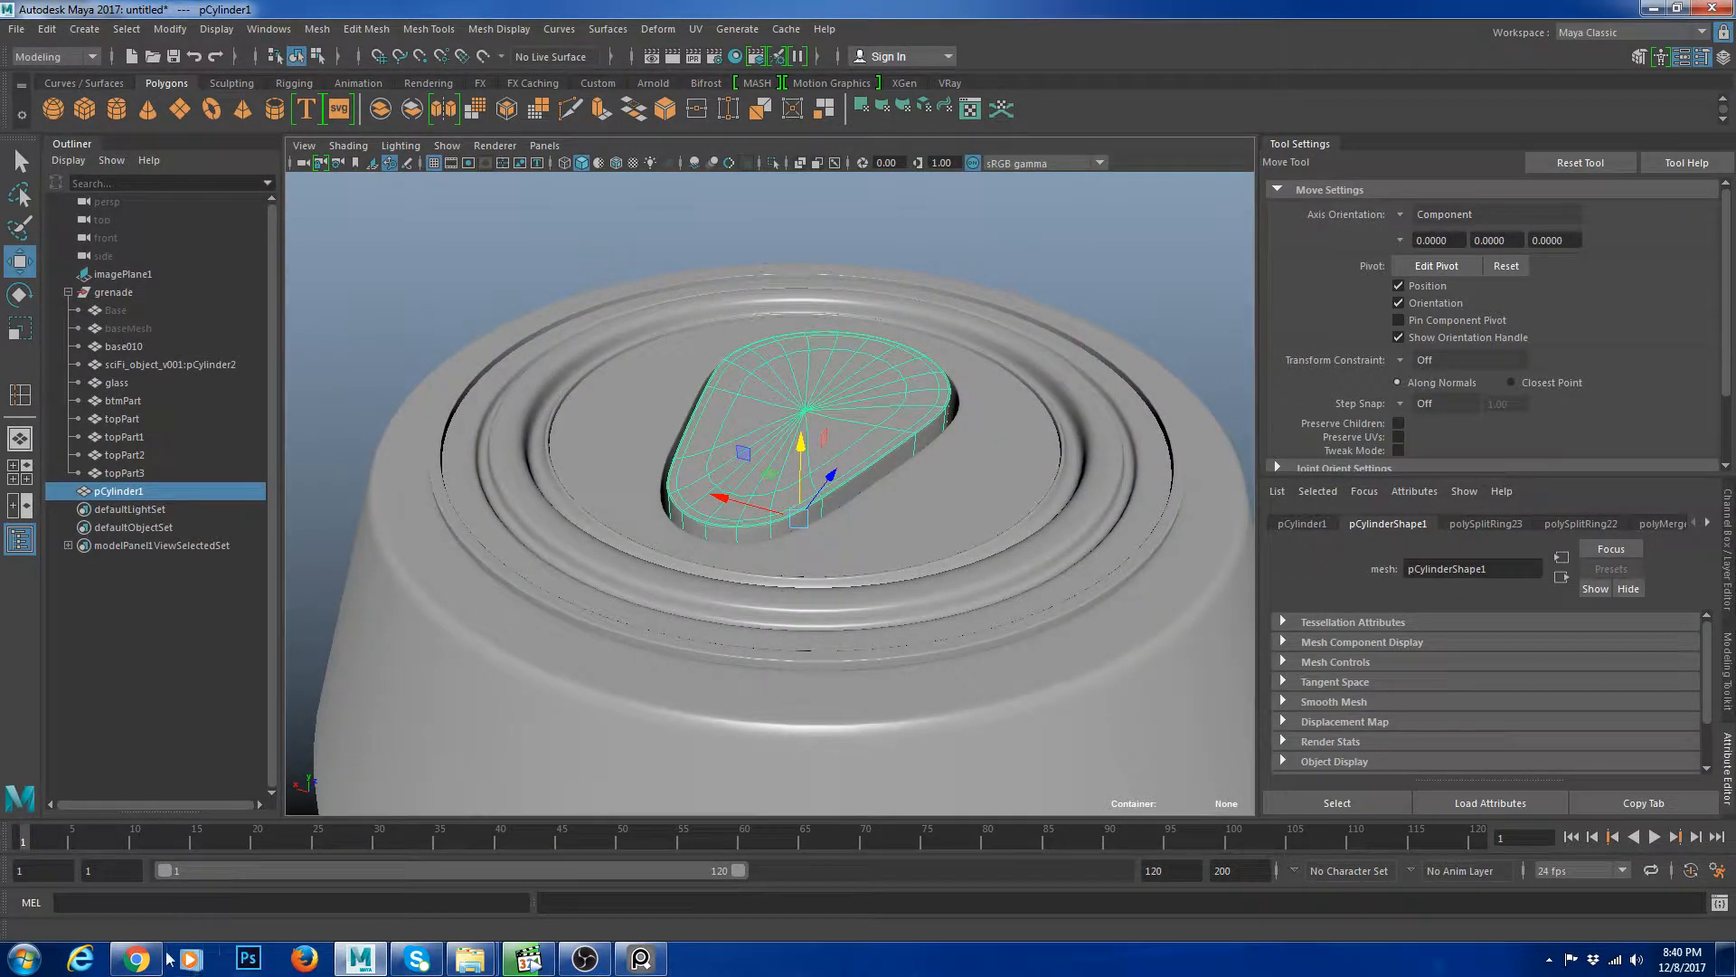
Switch to the web browser to view a soda can reference photo.
key(alt+Tab)
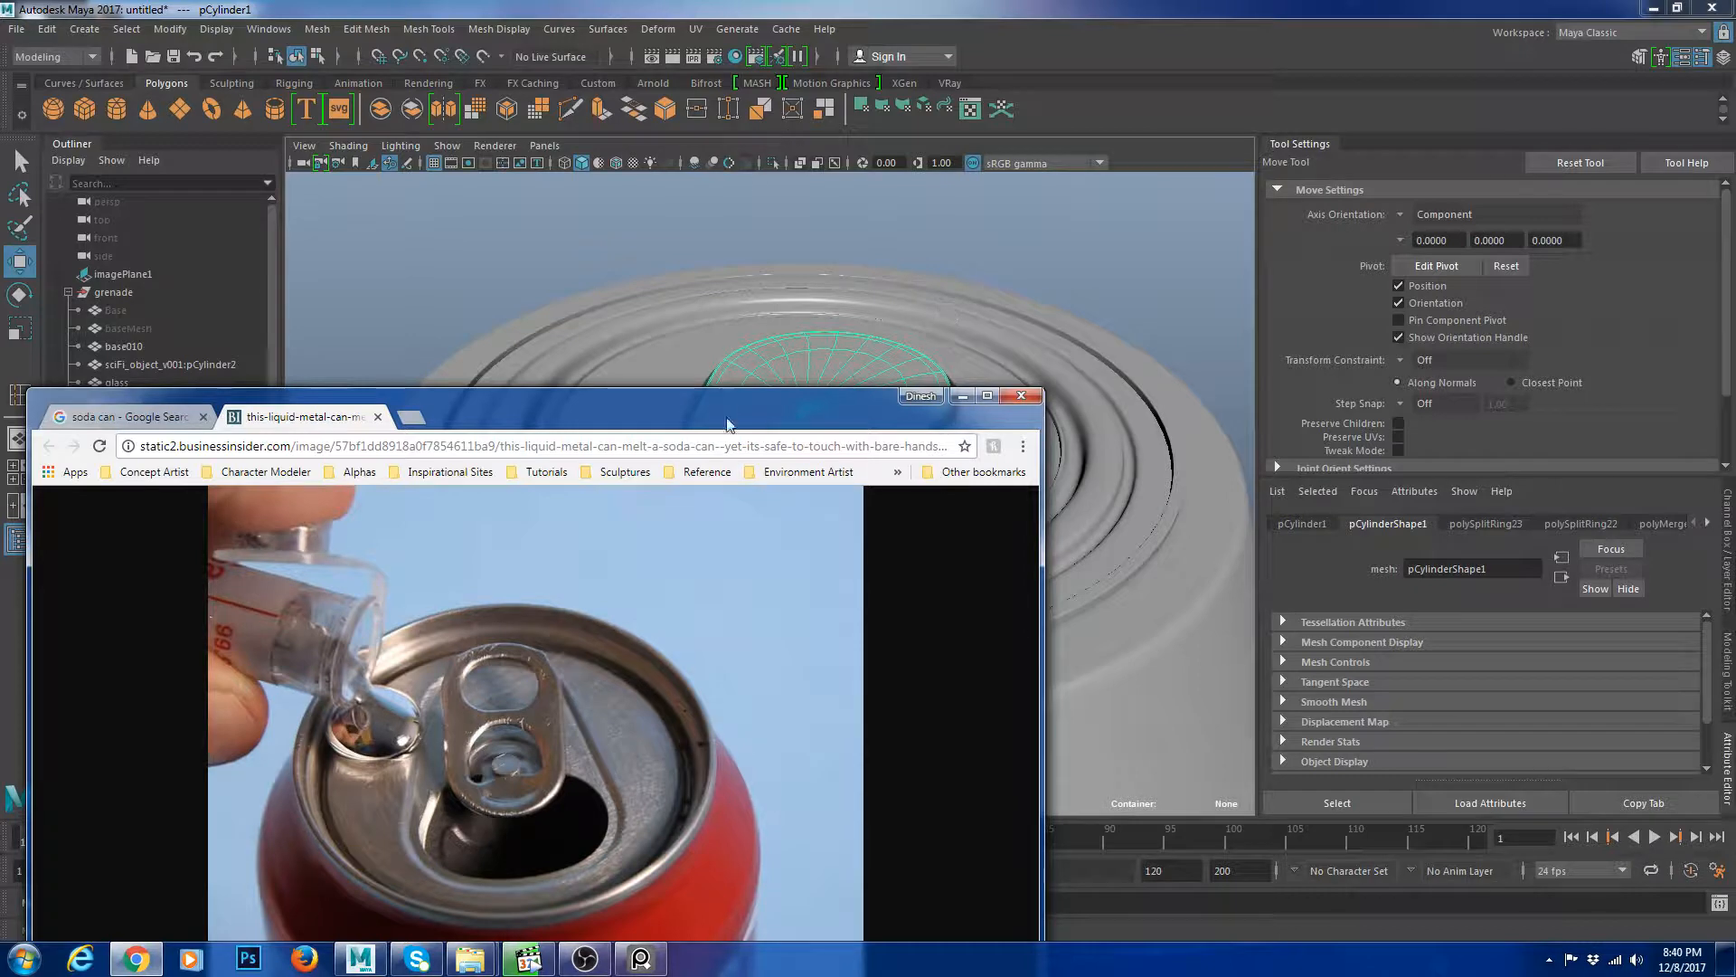
drag(730, 425, 0, 434)
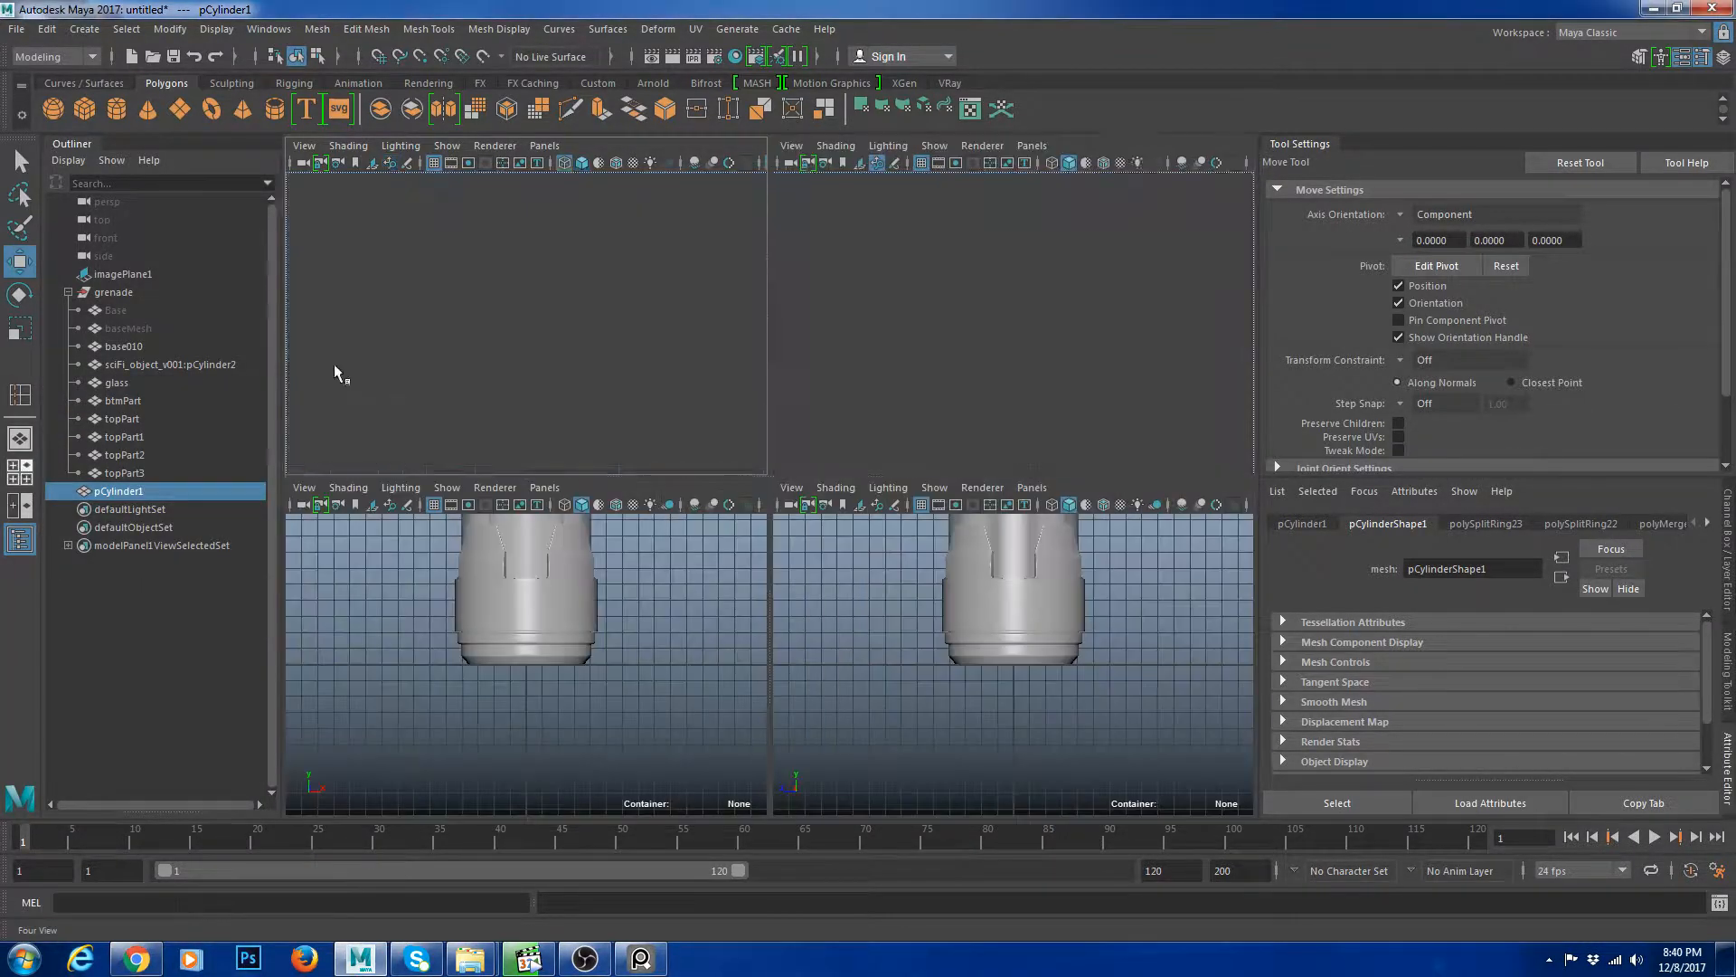
Switch to a single top view and create a polygon cube.
click(20, 471)
key(space)
alt+right_drag(597, 388, 779, 477)
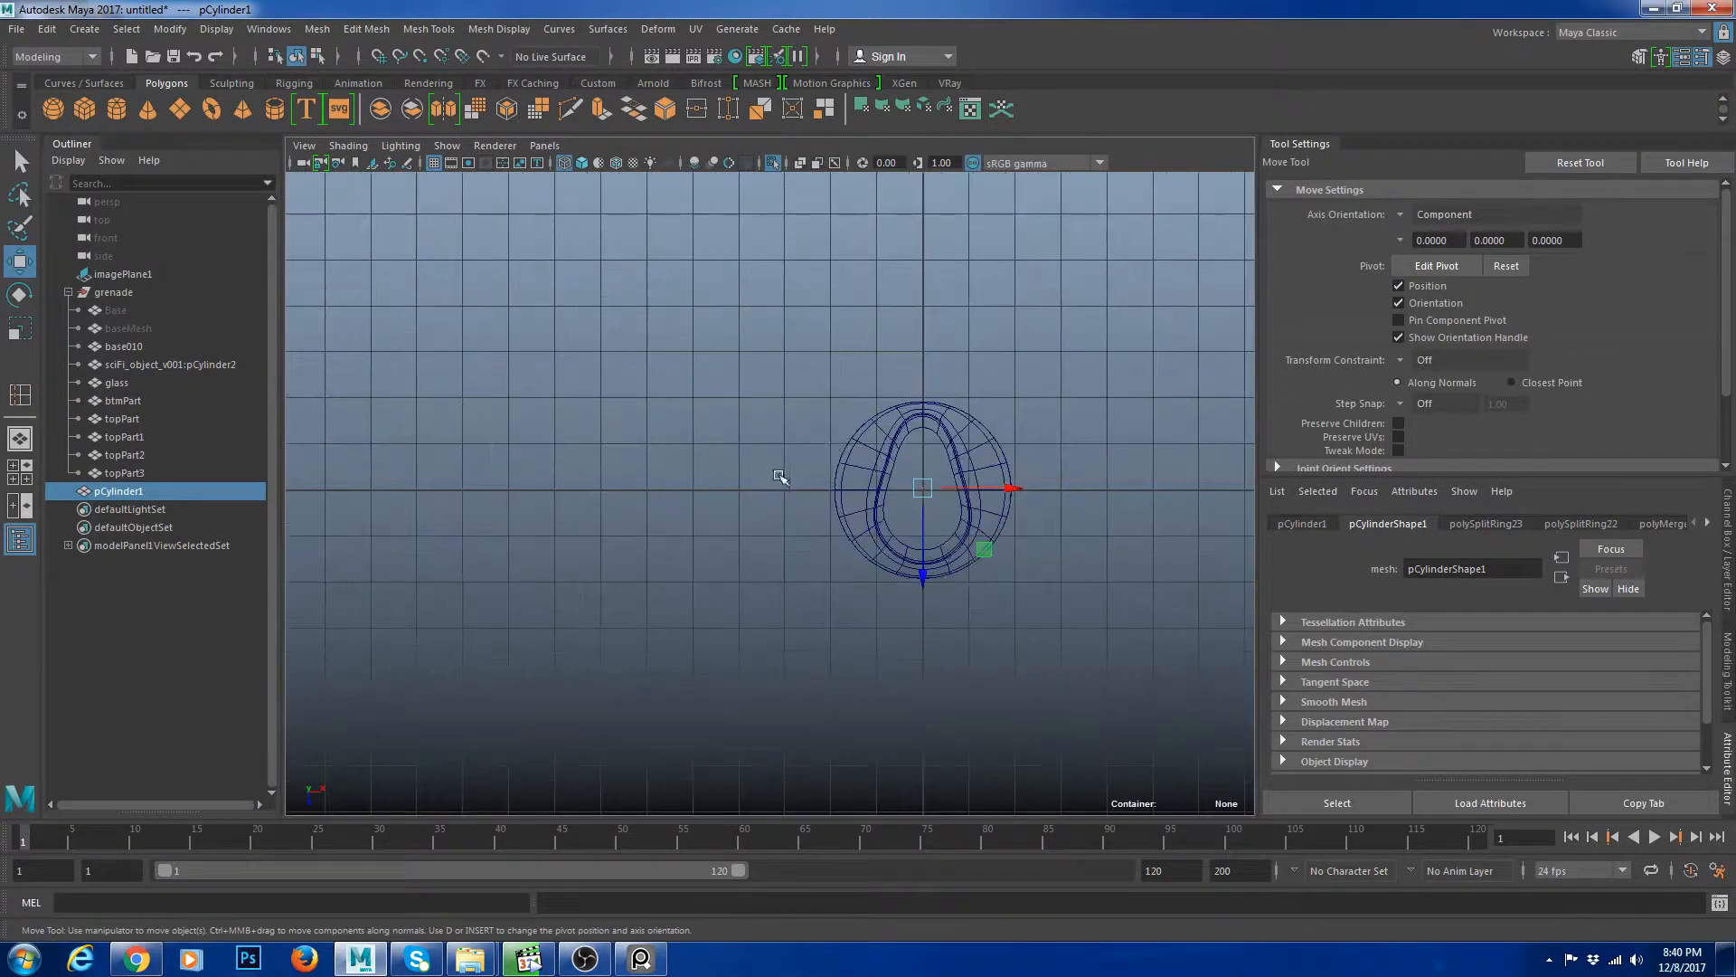
alt+middle_drag(1072, 487, 811, 473)
click(811, 473)
click(83, 106)
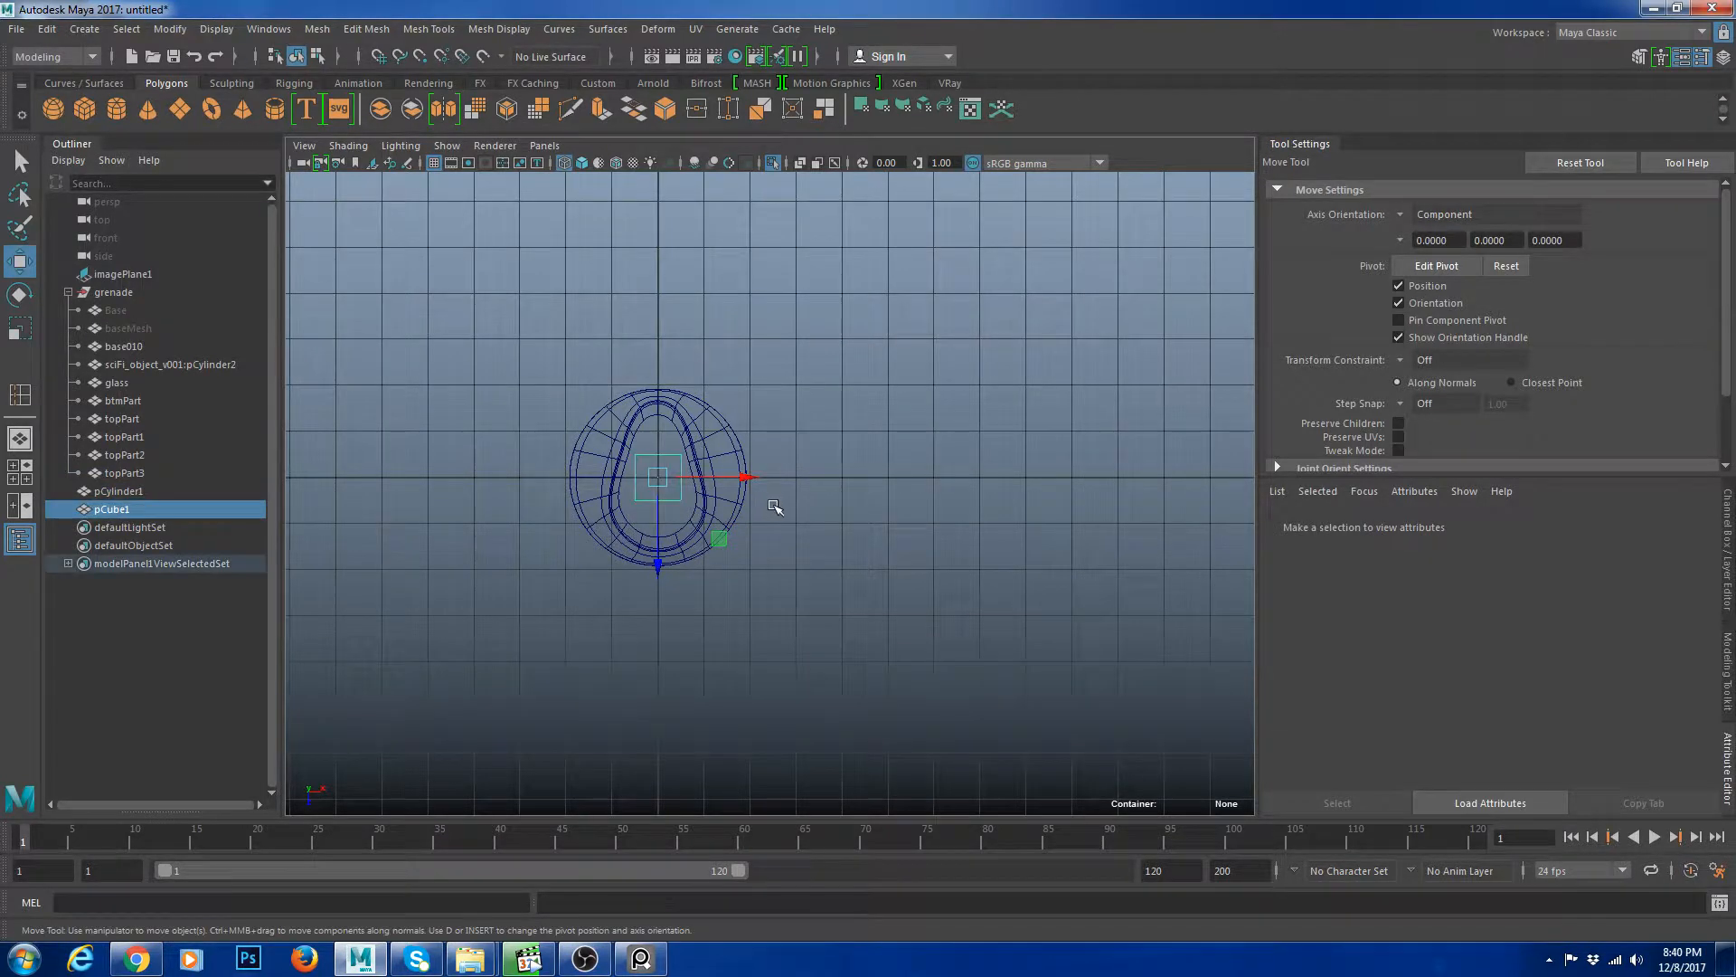
key(r)
mouse_move(663, 614)
mouse_down()
mouse_move(659, 584)
mouse_move(659, 616)
mouse_up()
key(ctrl+z)
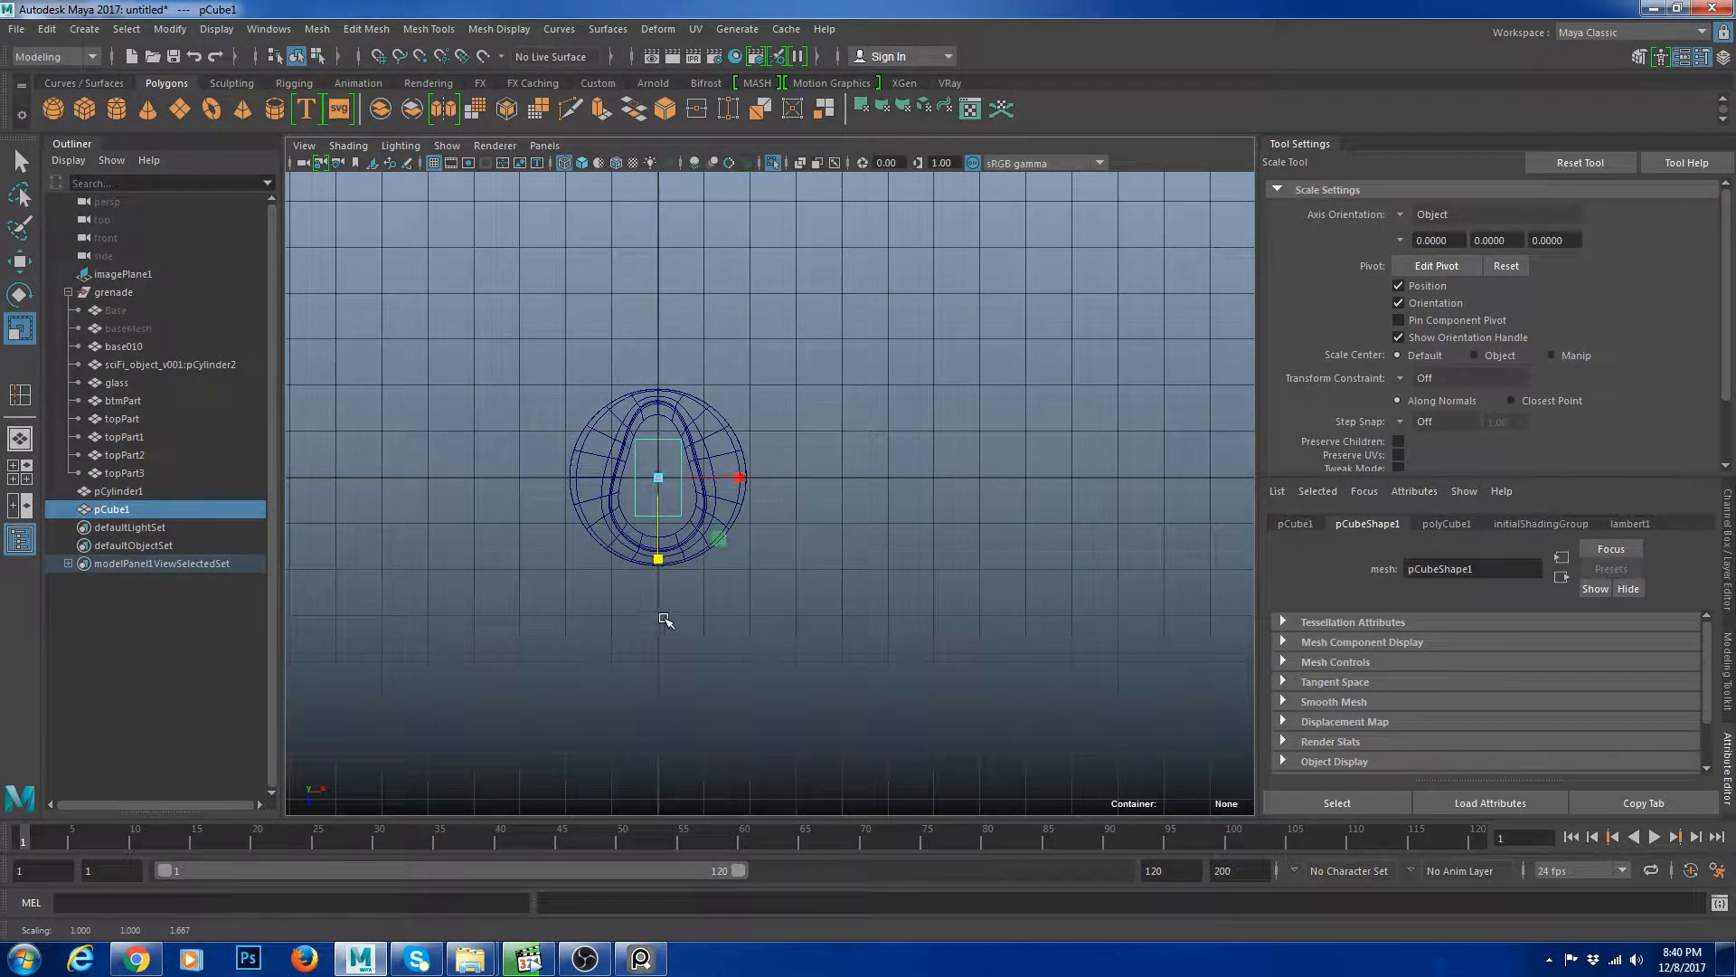
Move the cube beside the slot outline in the top view.
key(w)
drag(739, 476, 994, 480)
click(1006, 531)
scroll(1005, 529, up, 3)
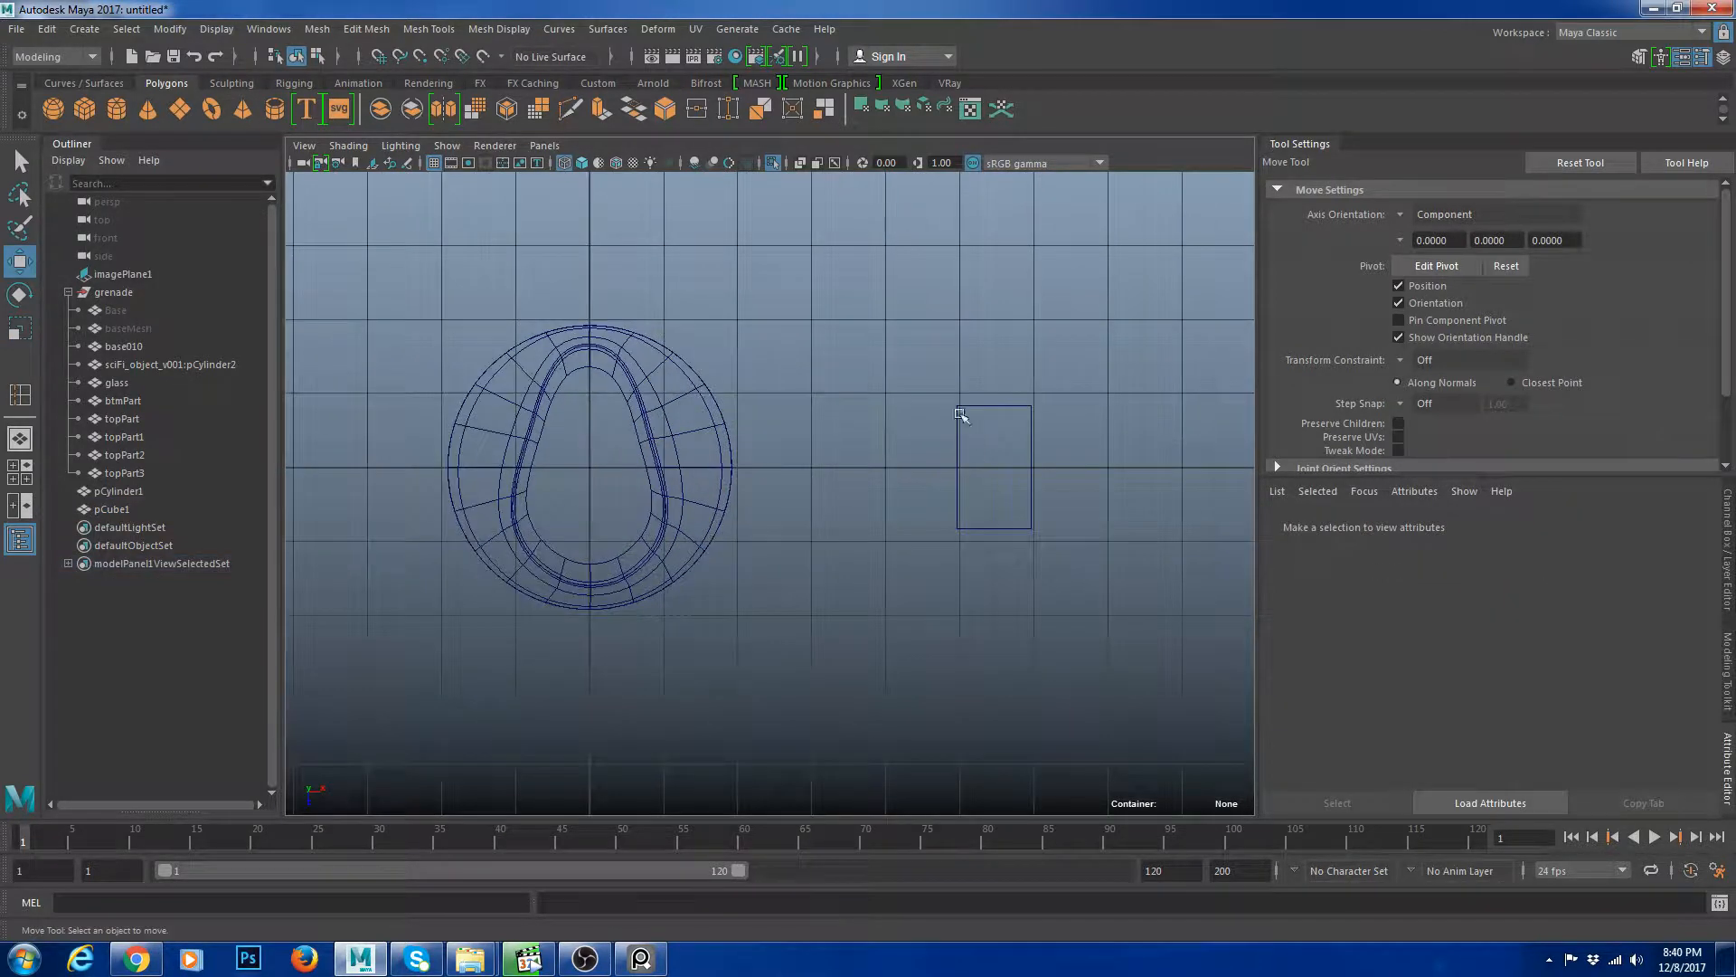
click(962, 413)
alt+middle_drag(1042, 441, 788, 487)
scroll(789, 487, up, 2)
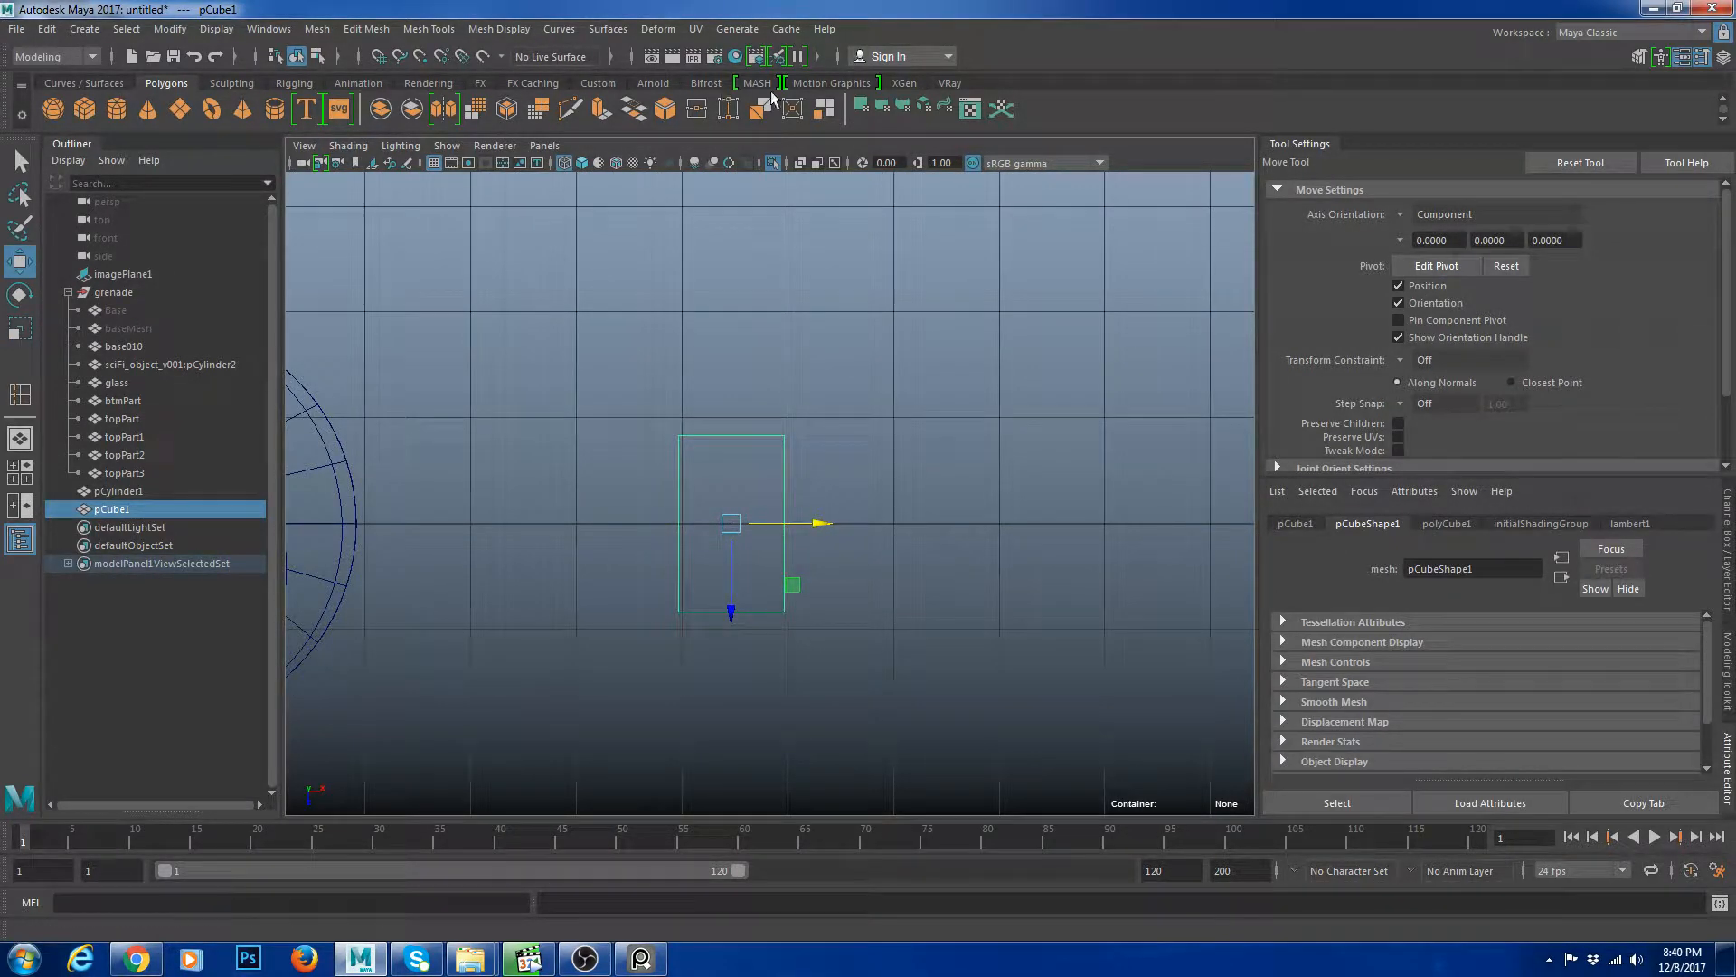
Draw an elongated octagonal polygon beside the cube with the Create Polygon tool, snapping its vertices to the grid.
click(291, 83)
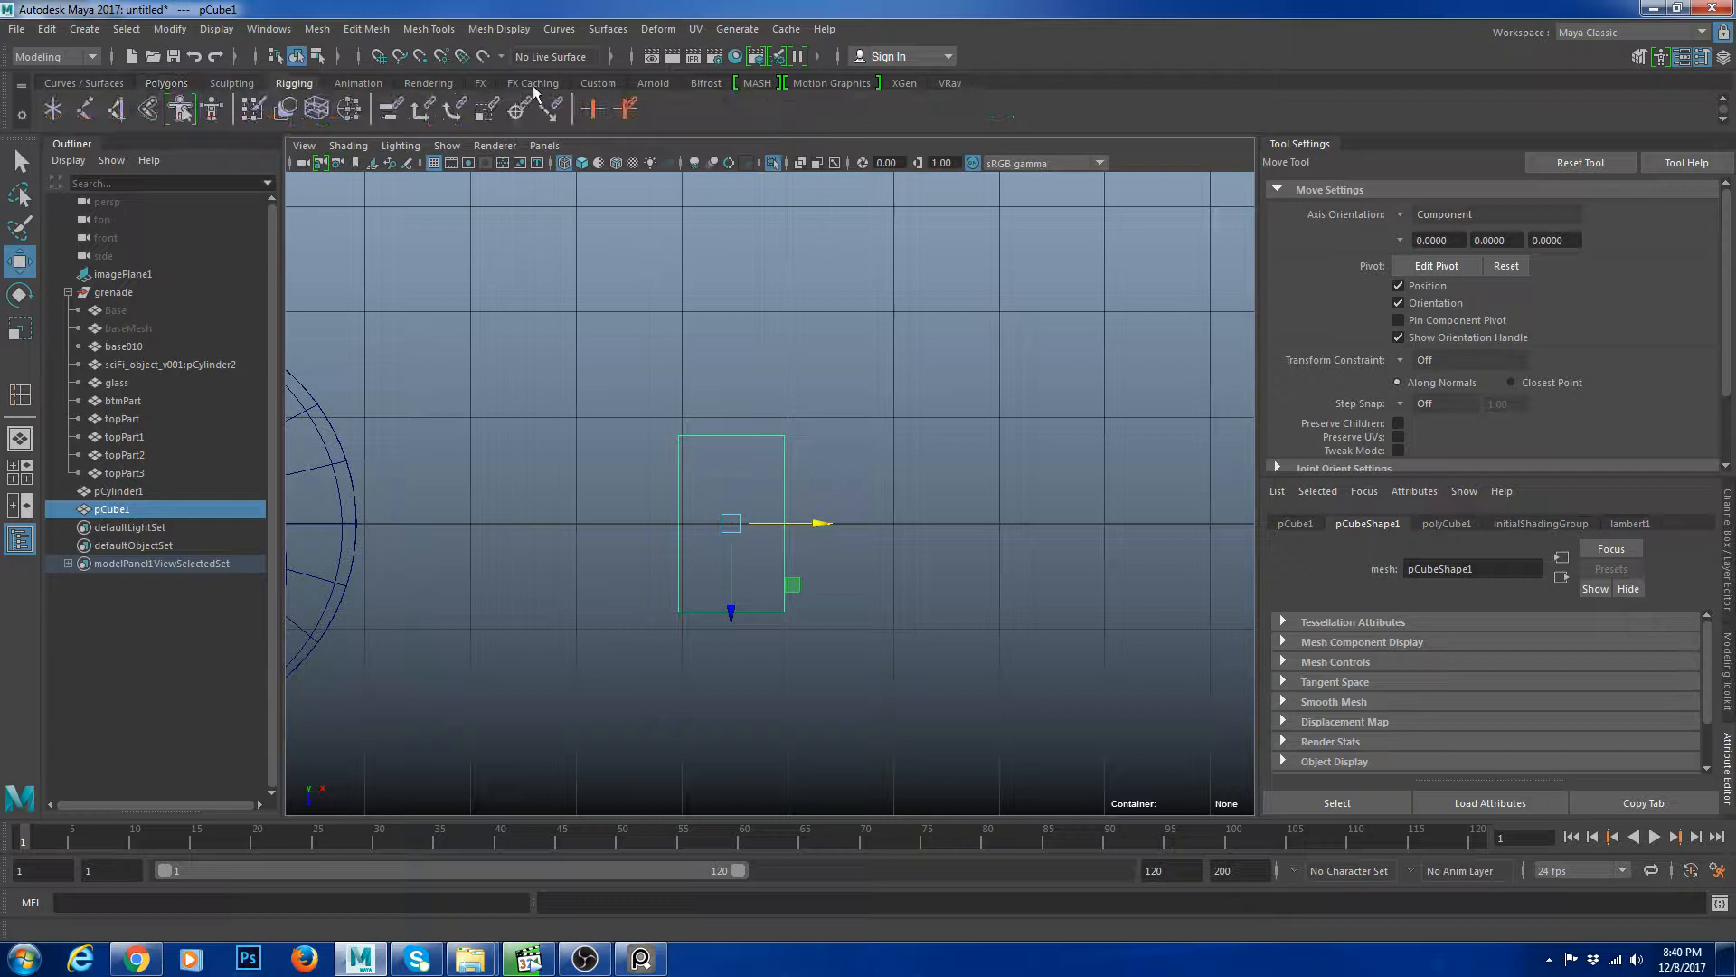
click(597, 83)
click(85, 108)
alt+middle_drag(841, 446, 694, 380)
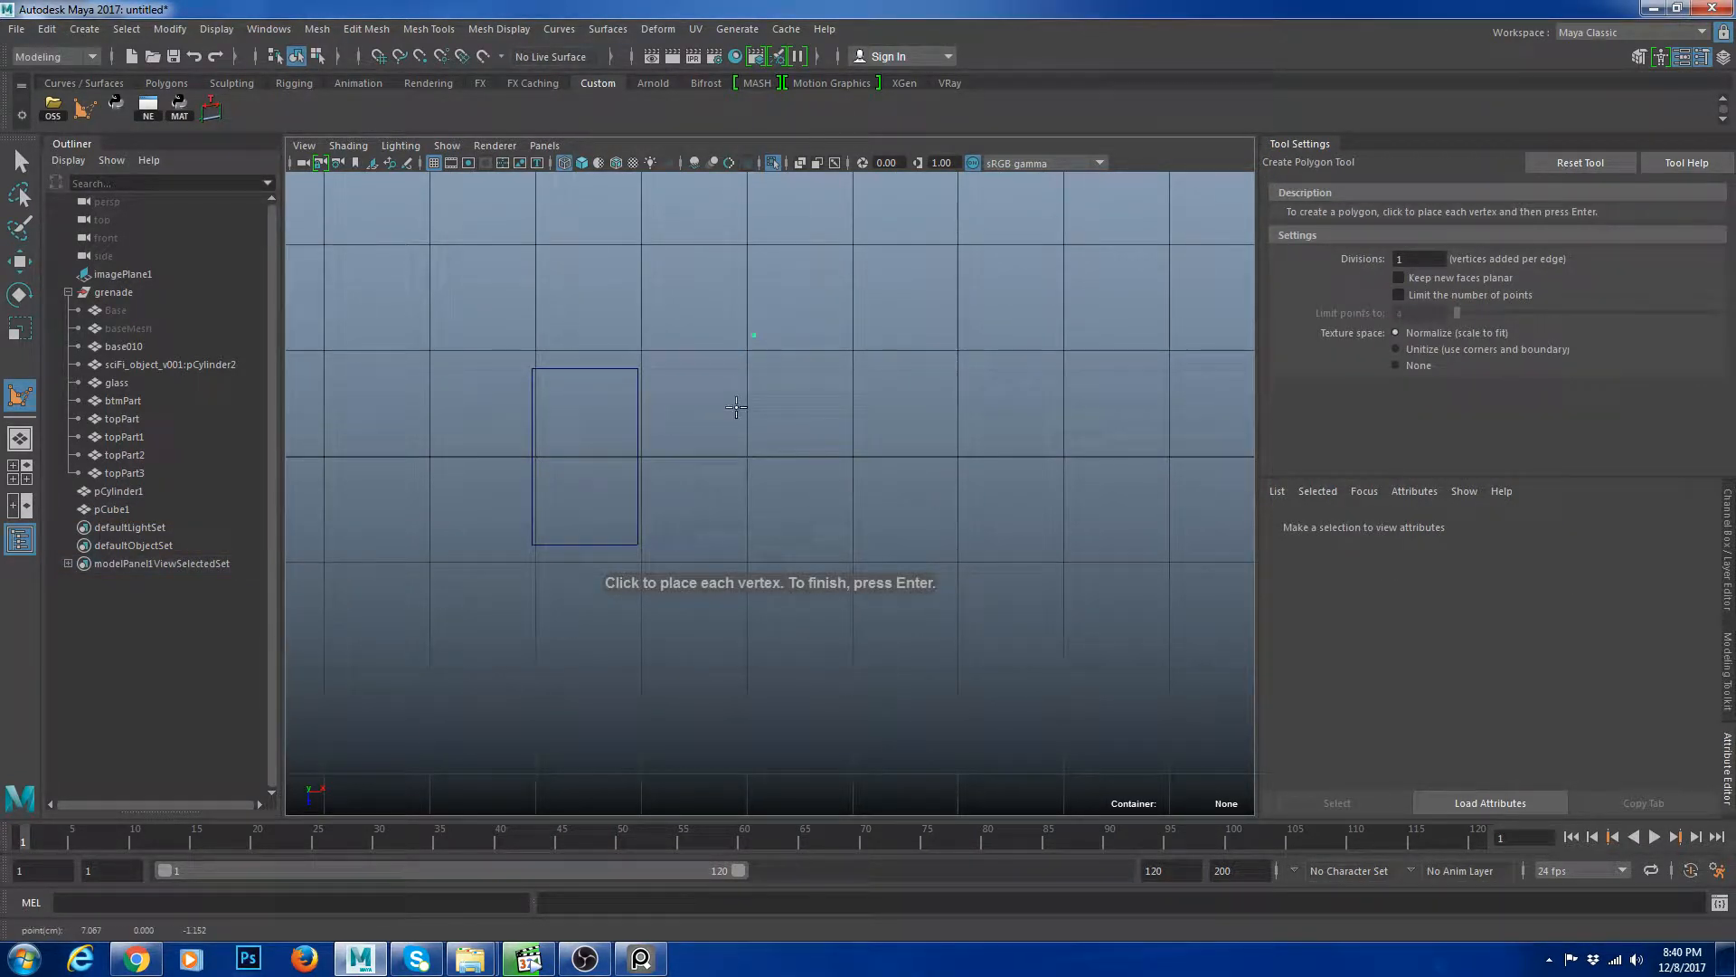
click(747, 352)
key(ctrl+z)
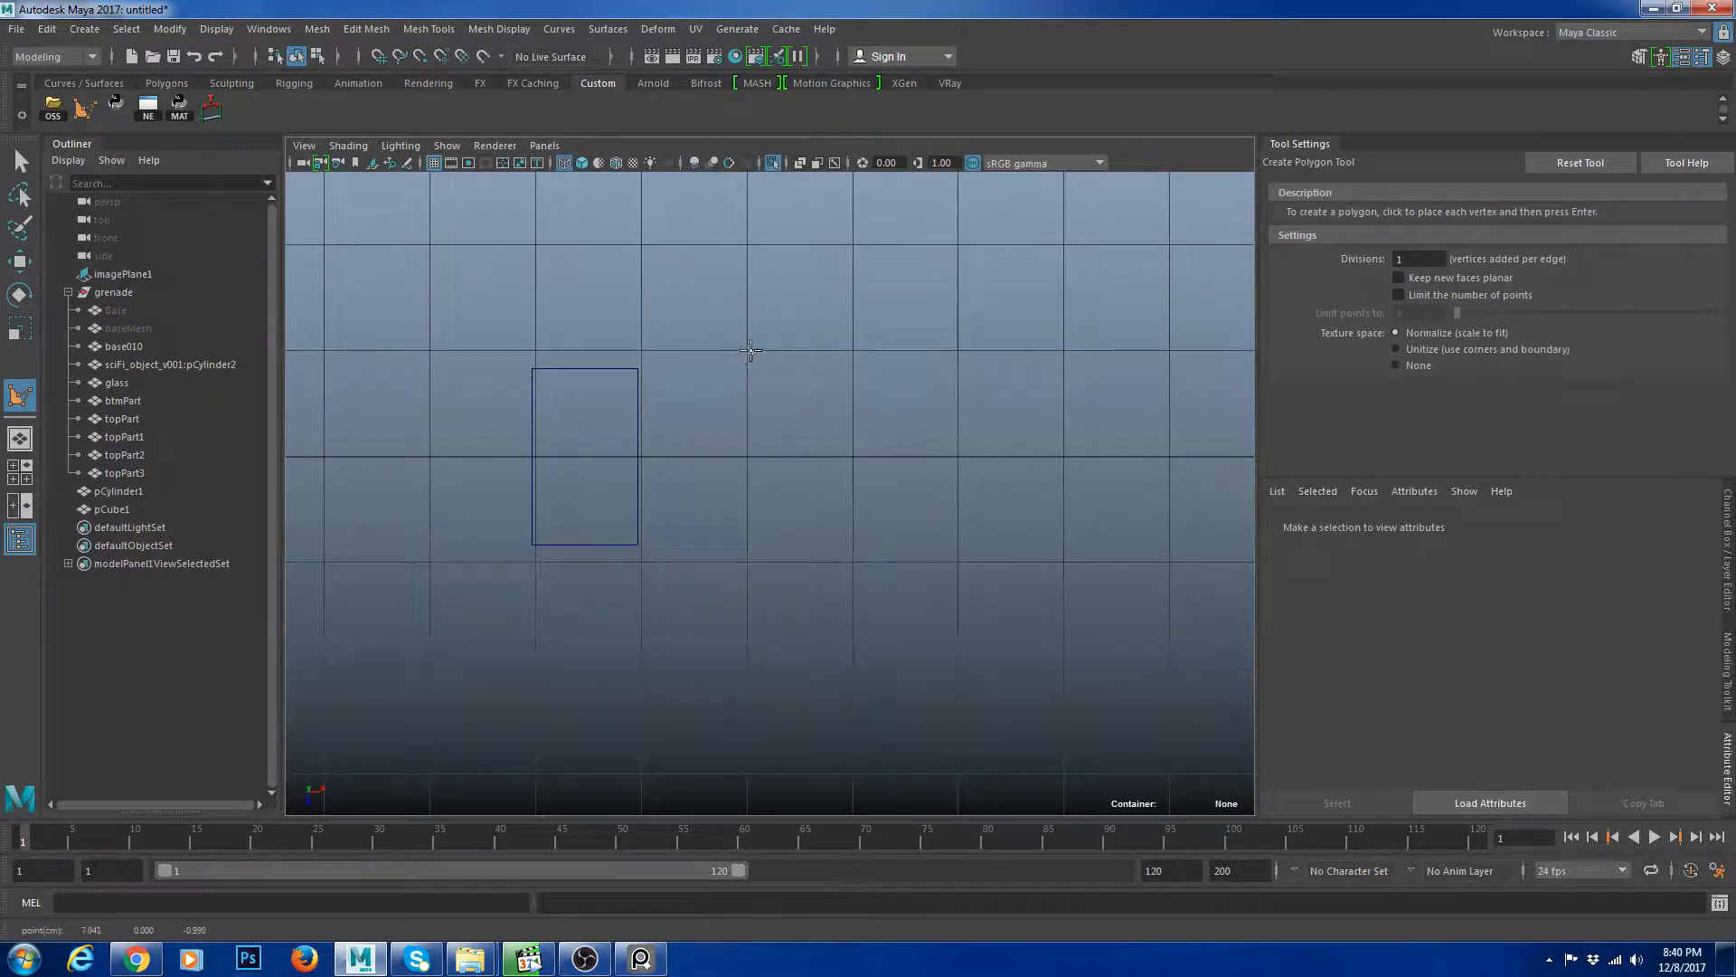
key(ctrl+z)
click(379, 57)
click(729, 341)
alt+middle_drag(912, 345, 813, 348)
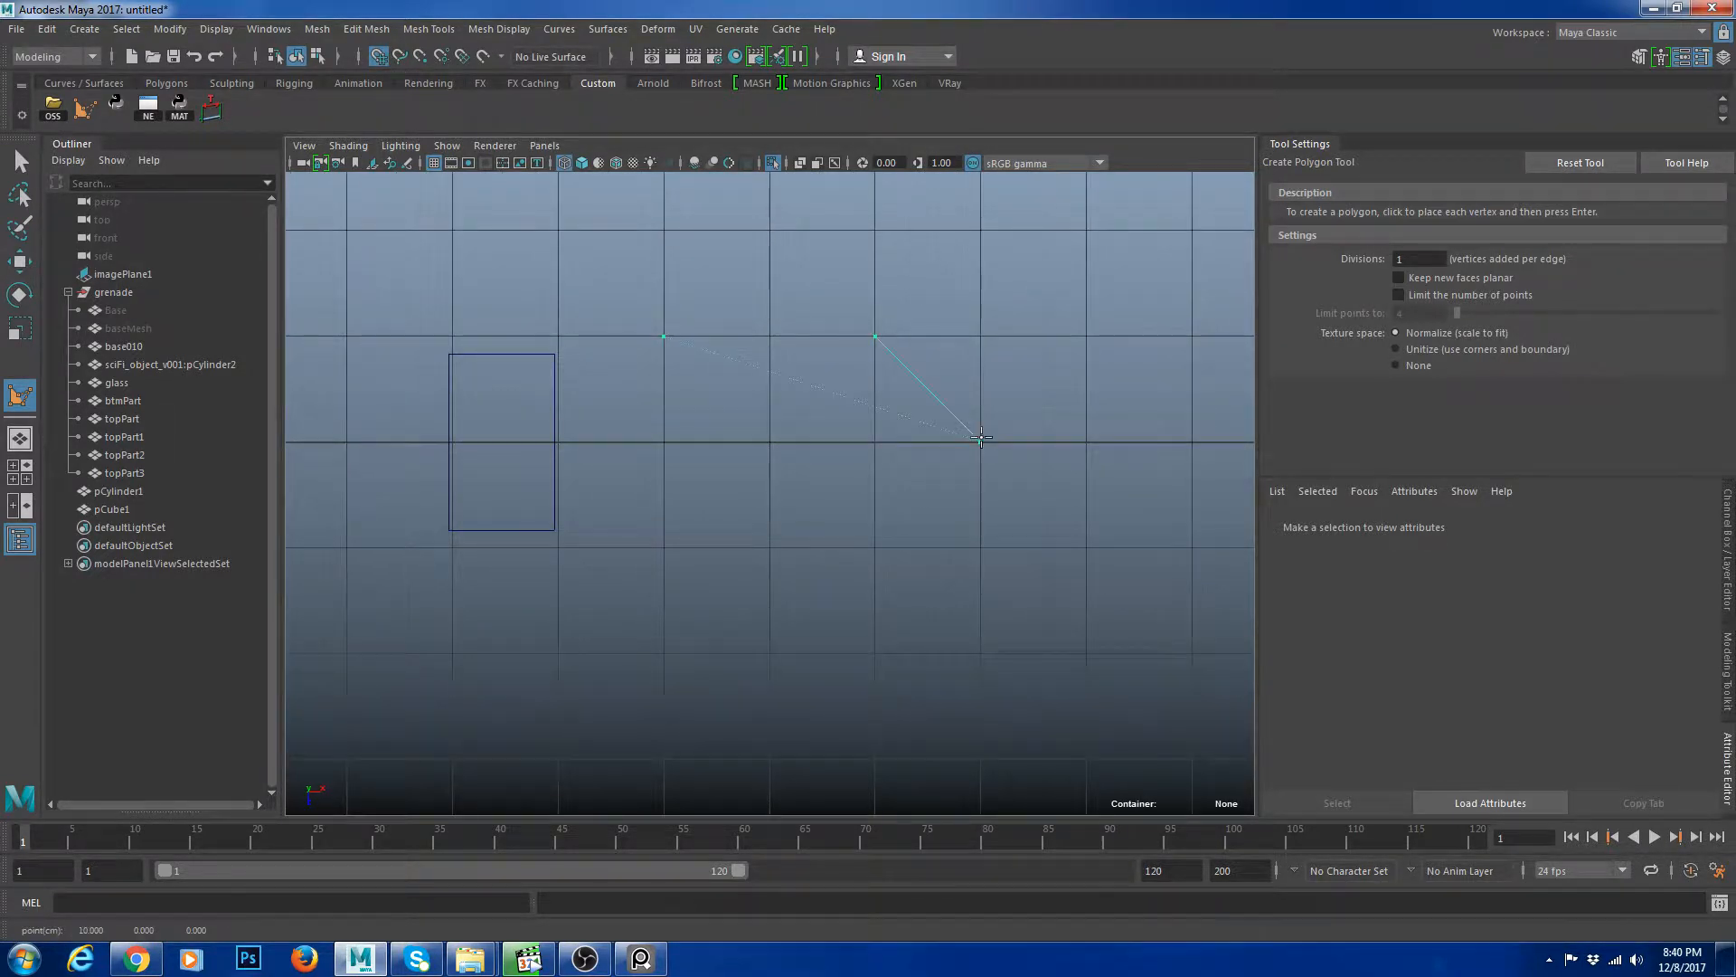
click(980, 437)
alt+middle_drag(975, 542, 977, 439)
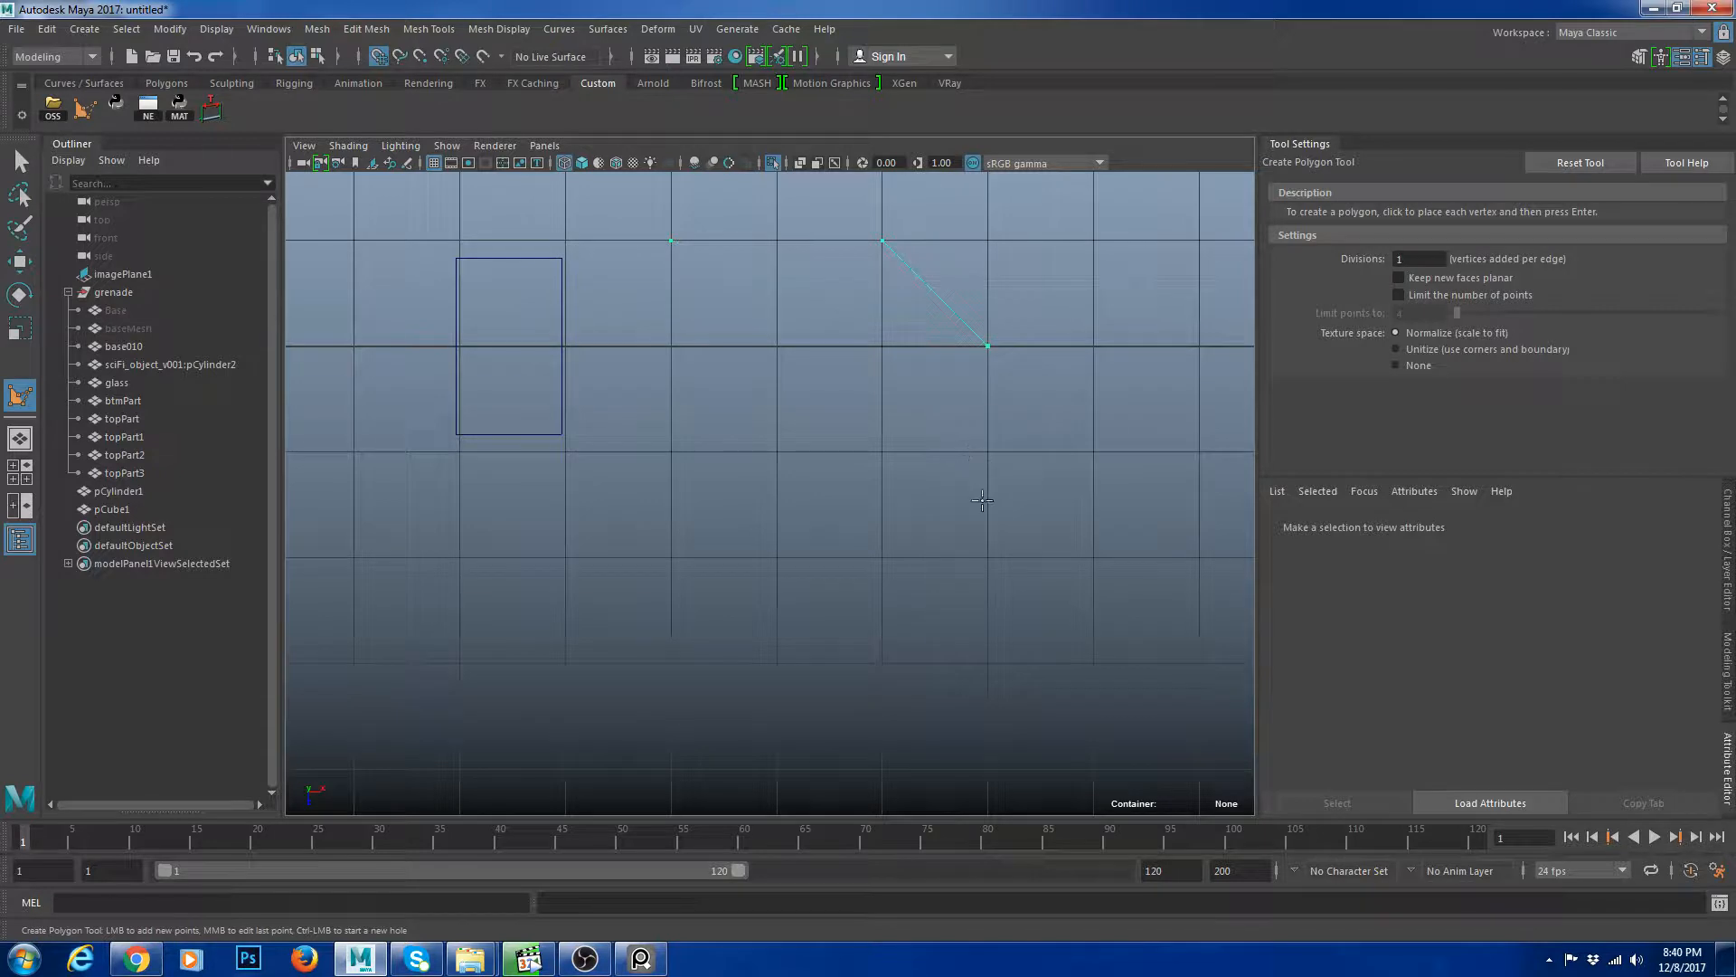
scroll(996, 649, down, 5)
click(865, 514)
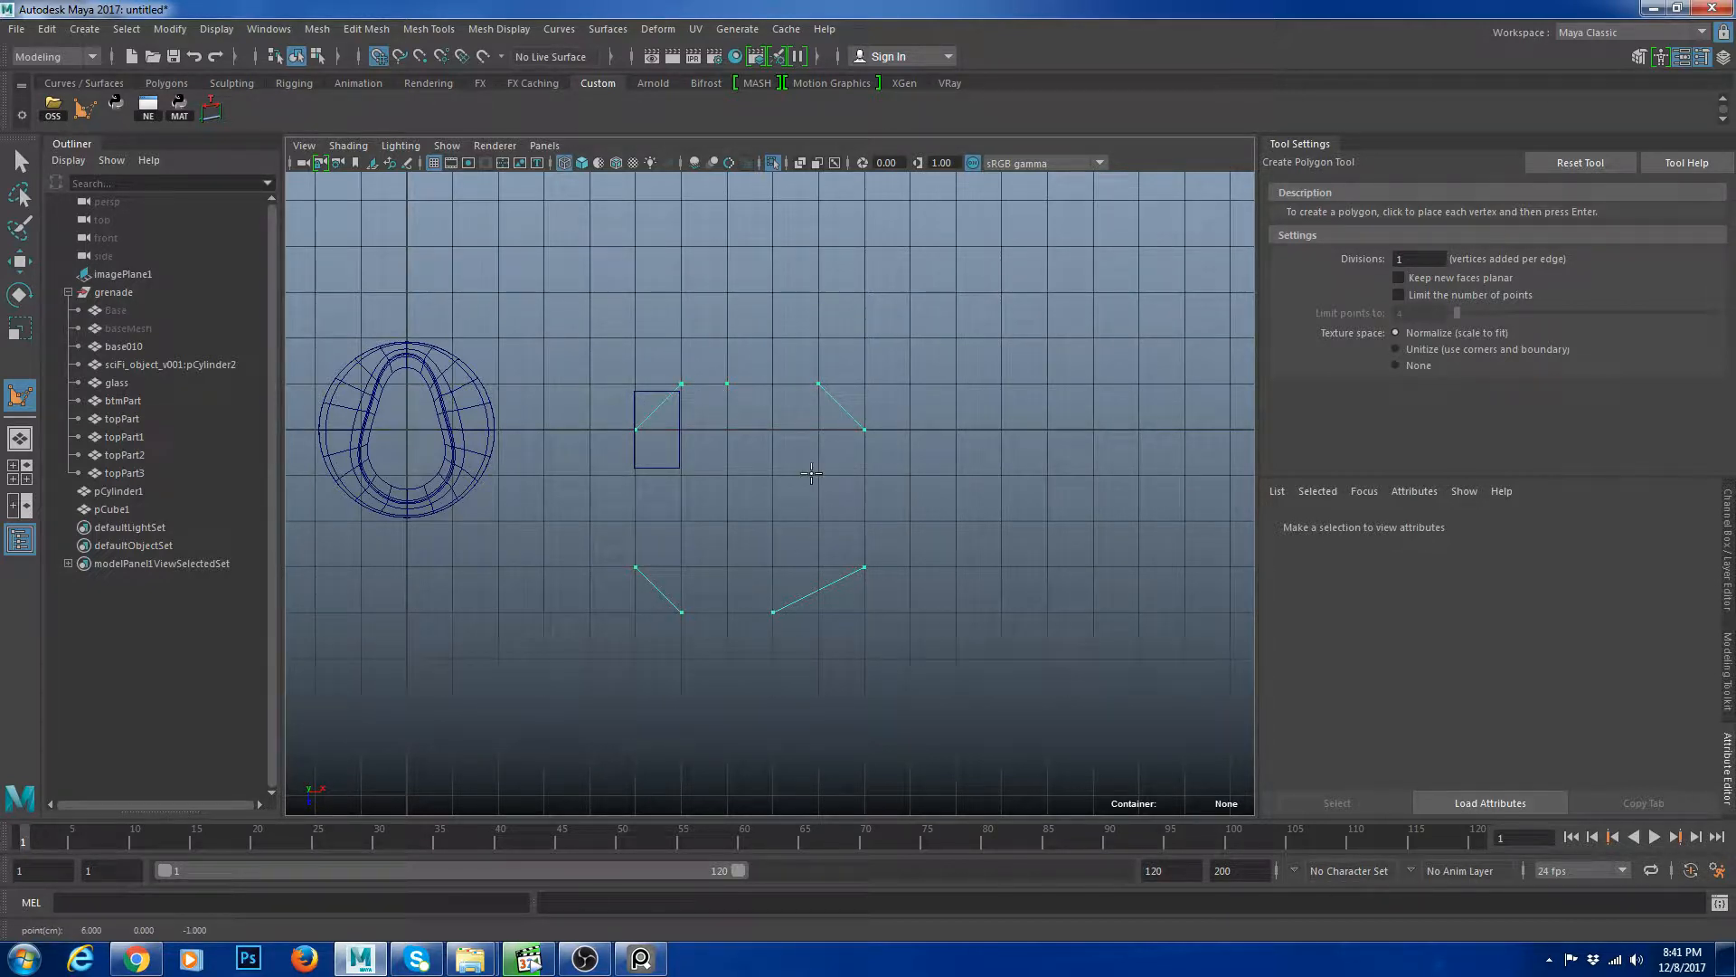
scroll(811, 473, up, 3)
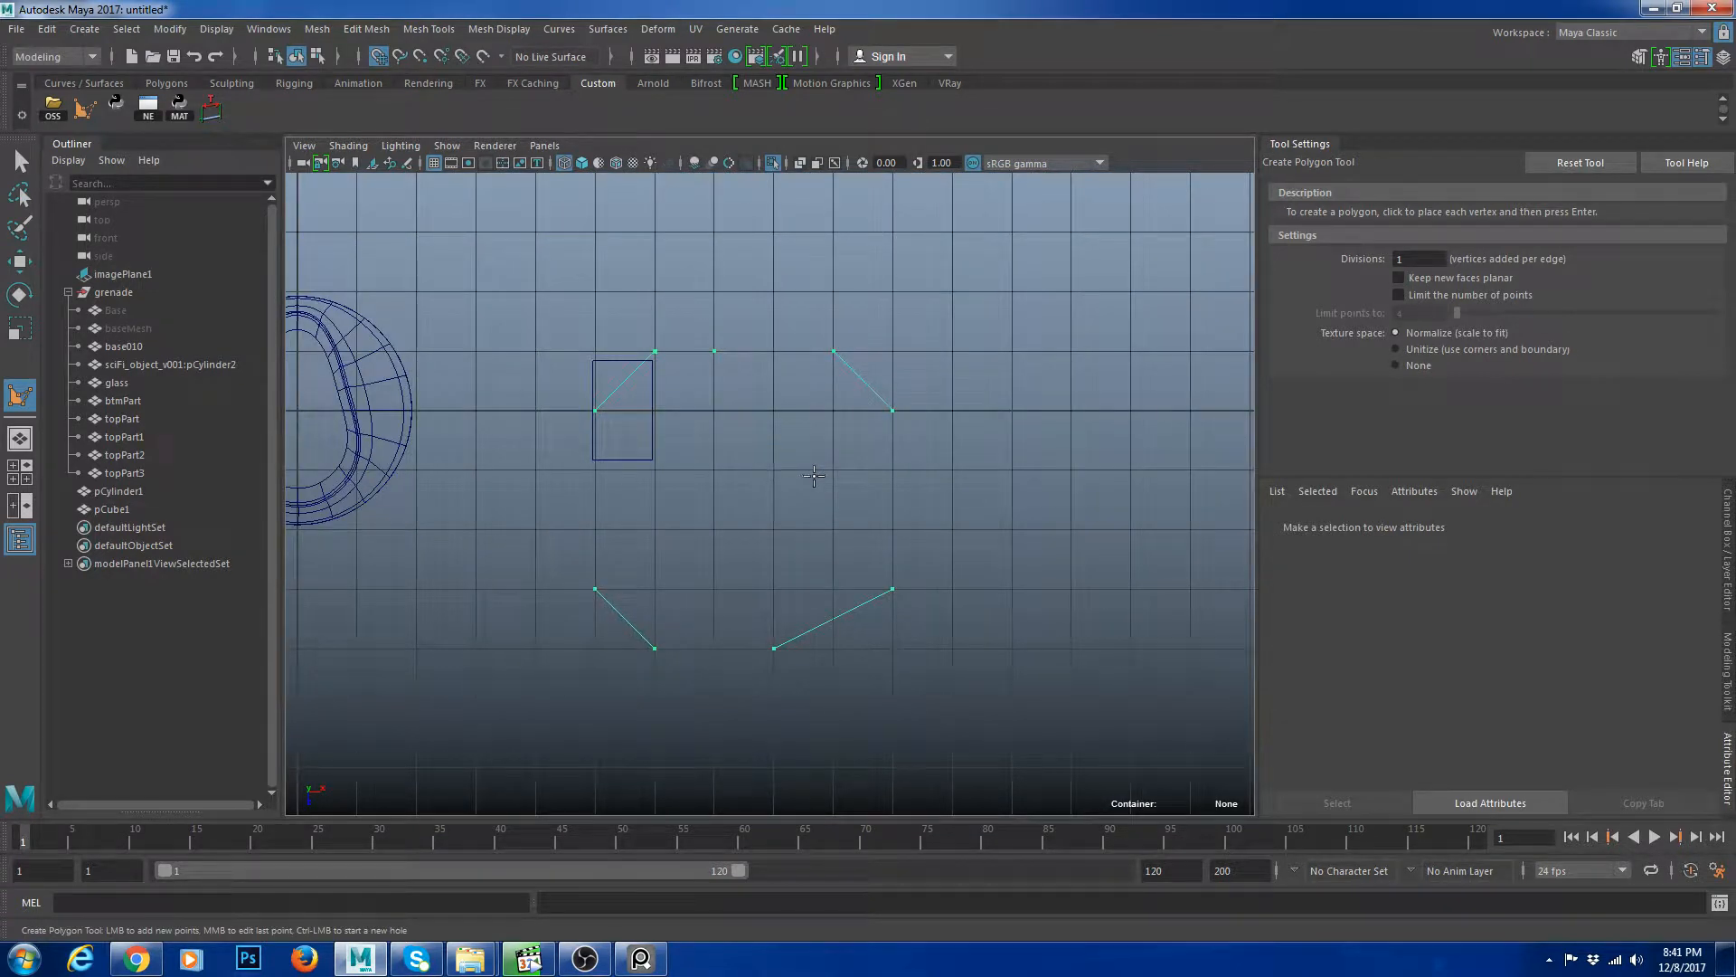
key(ctrl+z)
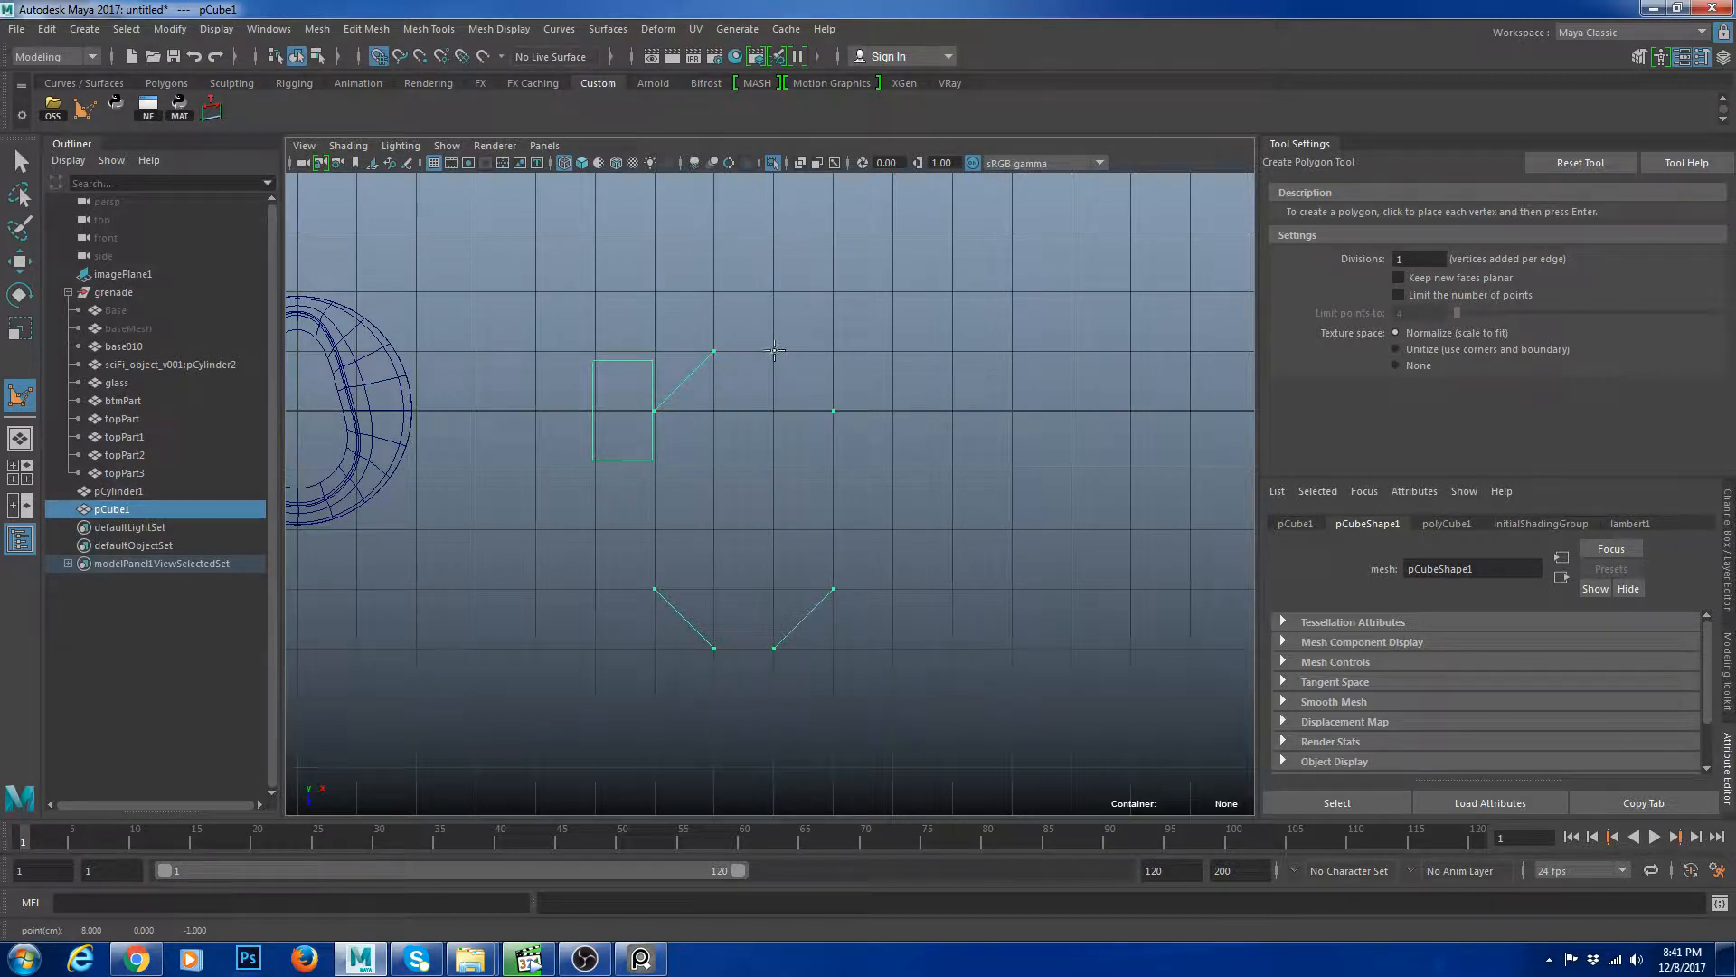
click(20, 162)
Select the polygon's face, extrude it and scale it inward to form an inset border.
click(903, 426)
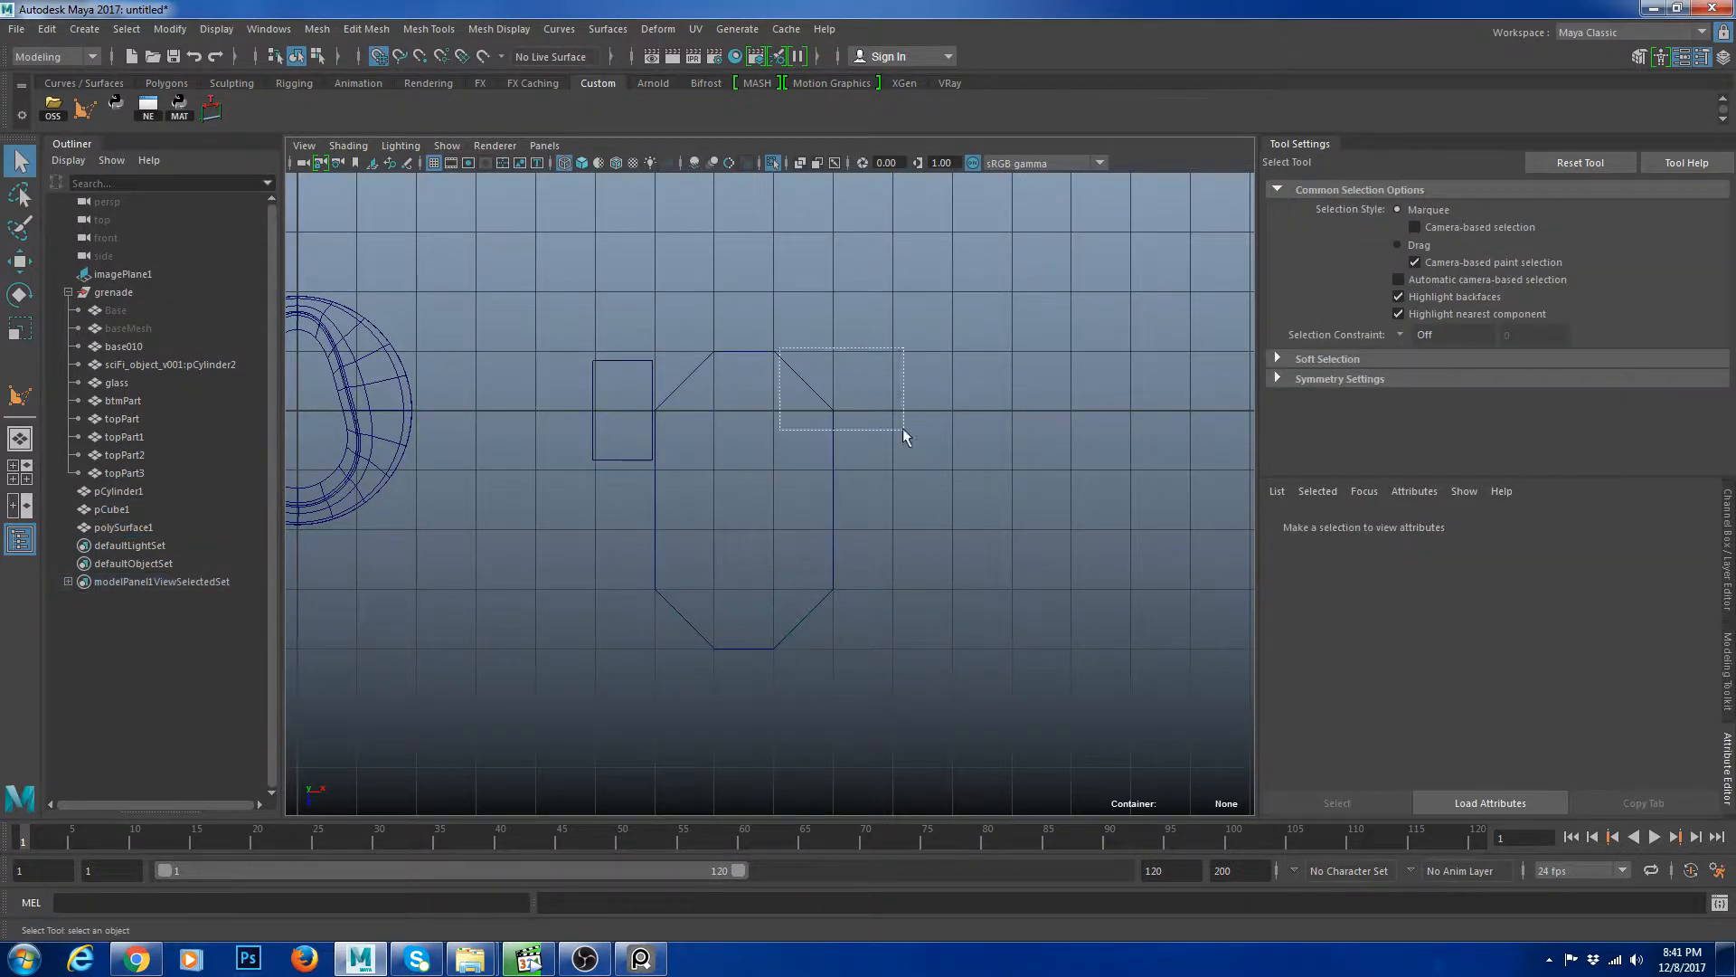
drag(903, 426, 787, 420)
scroll(786, 419, up, 2)
key(F11)
click(786, 419)
scroll(827, 486, up, 2)
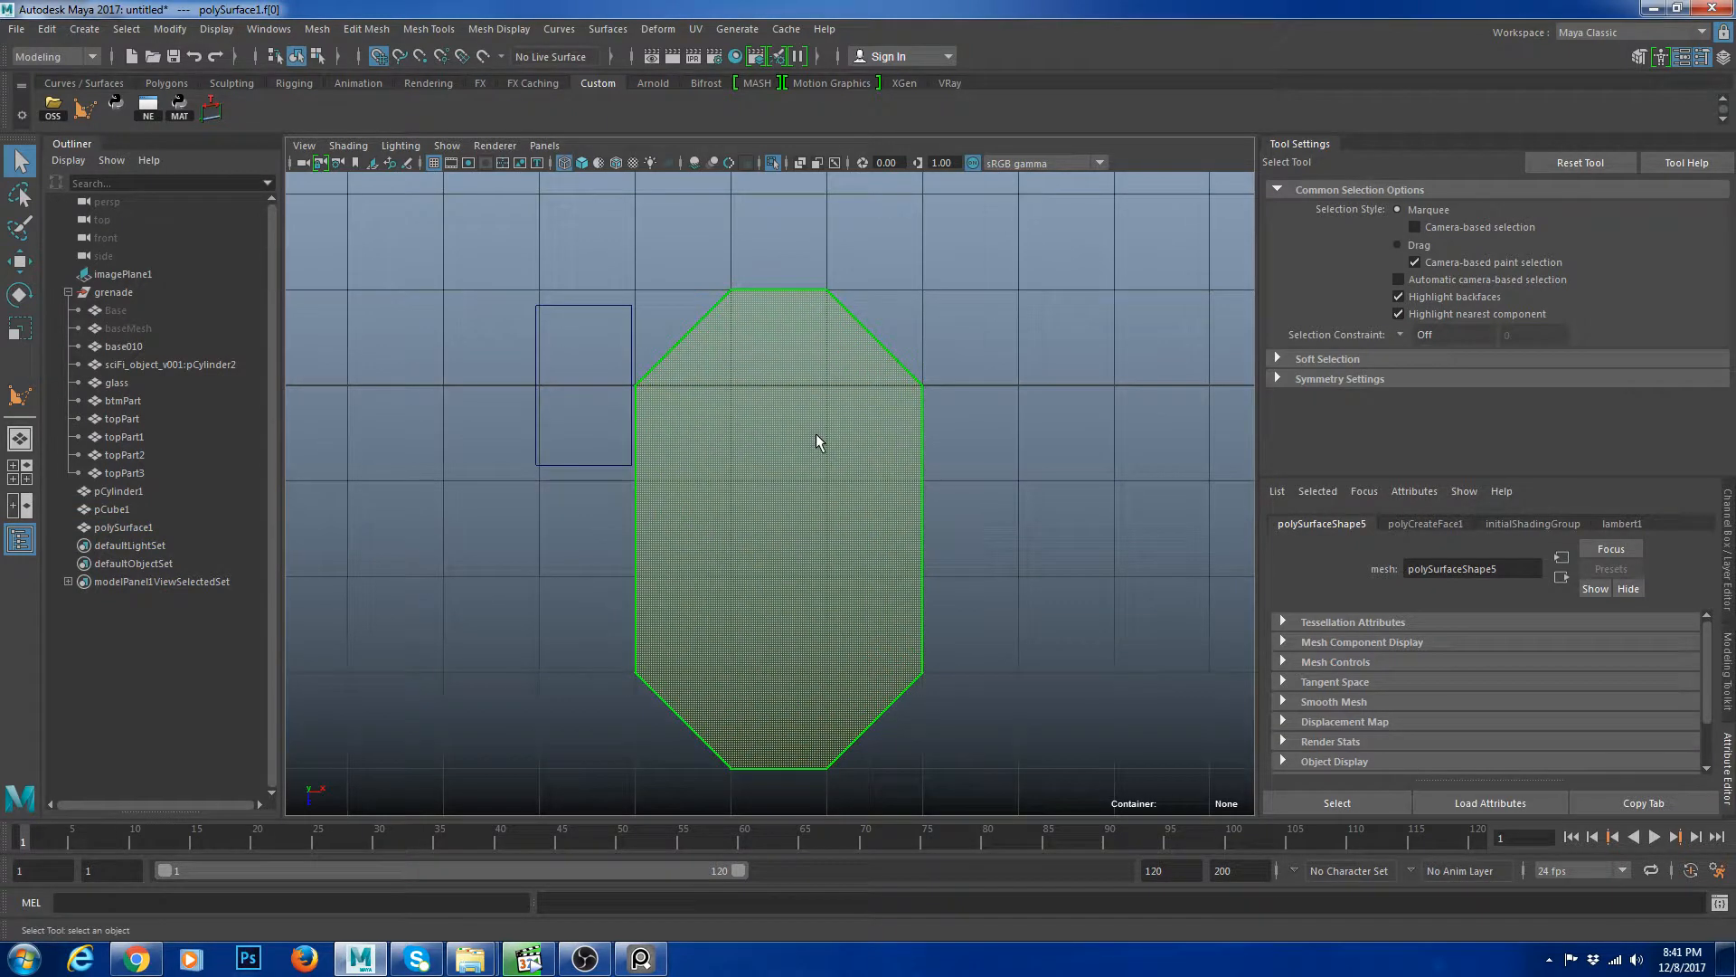
key(ctrl+e)
key(r)
drag(780, 529, 741, 528)
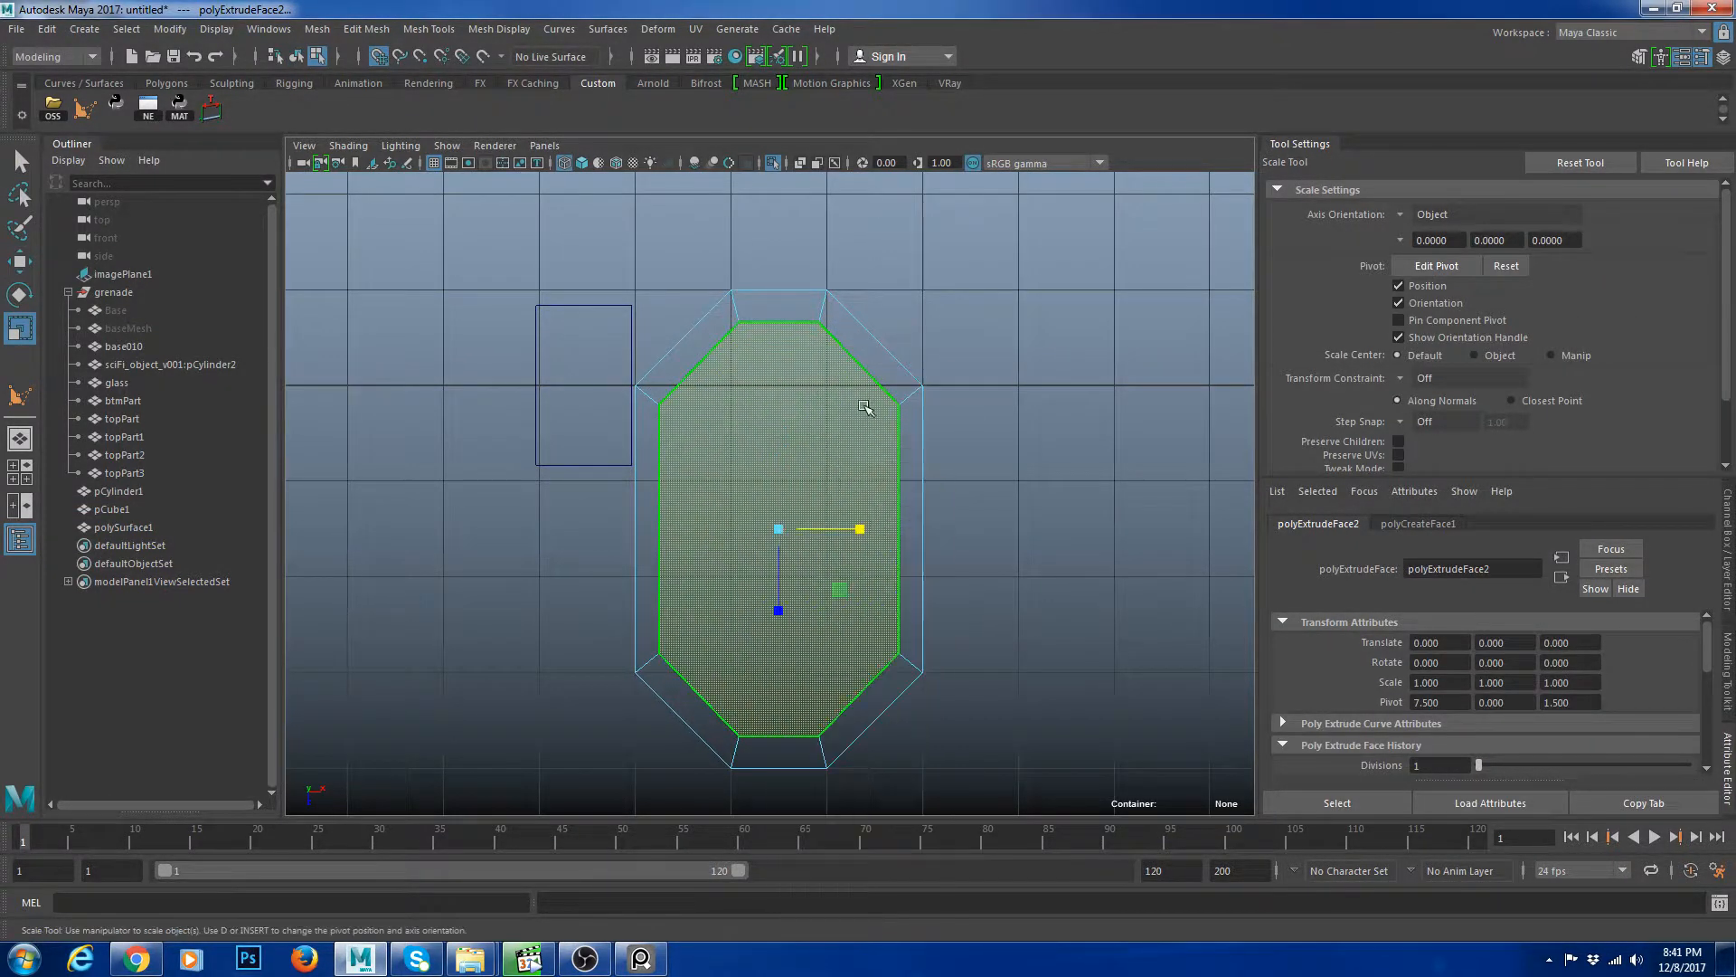
key(ctrl+z)
drag(783, 531, 731, 529)
right_drag(861, 425, 907, 338)
Cut across the inset polygon with Multi-Cut and reposition the edited edges.
key(ctrl+shift+x)
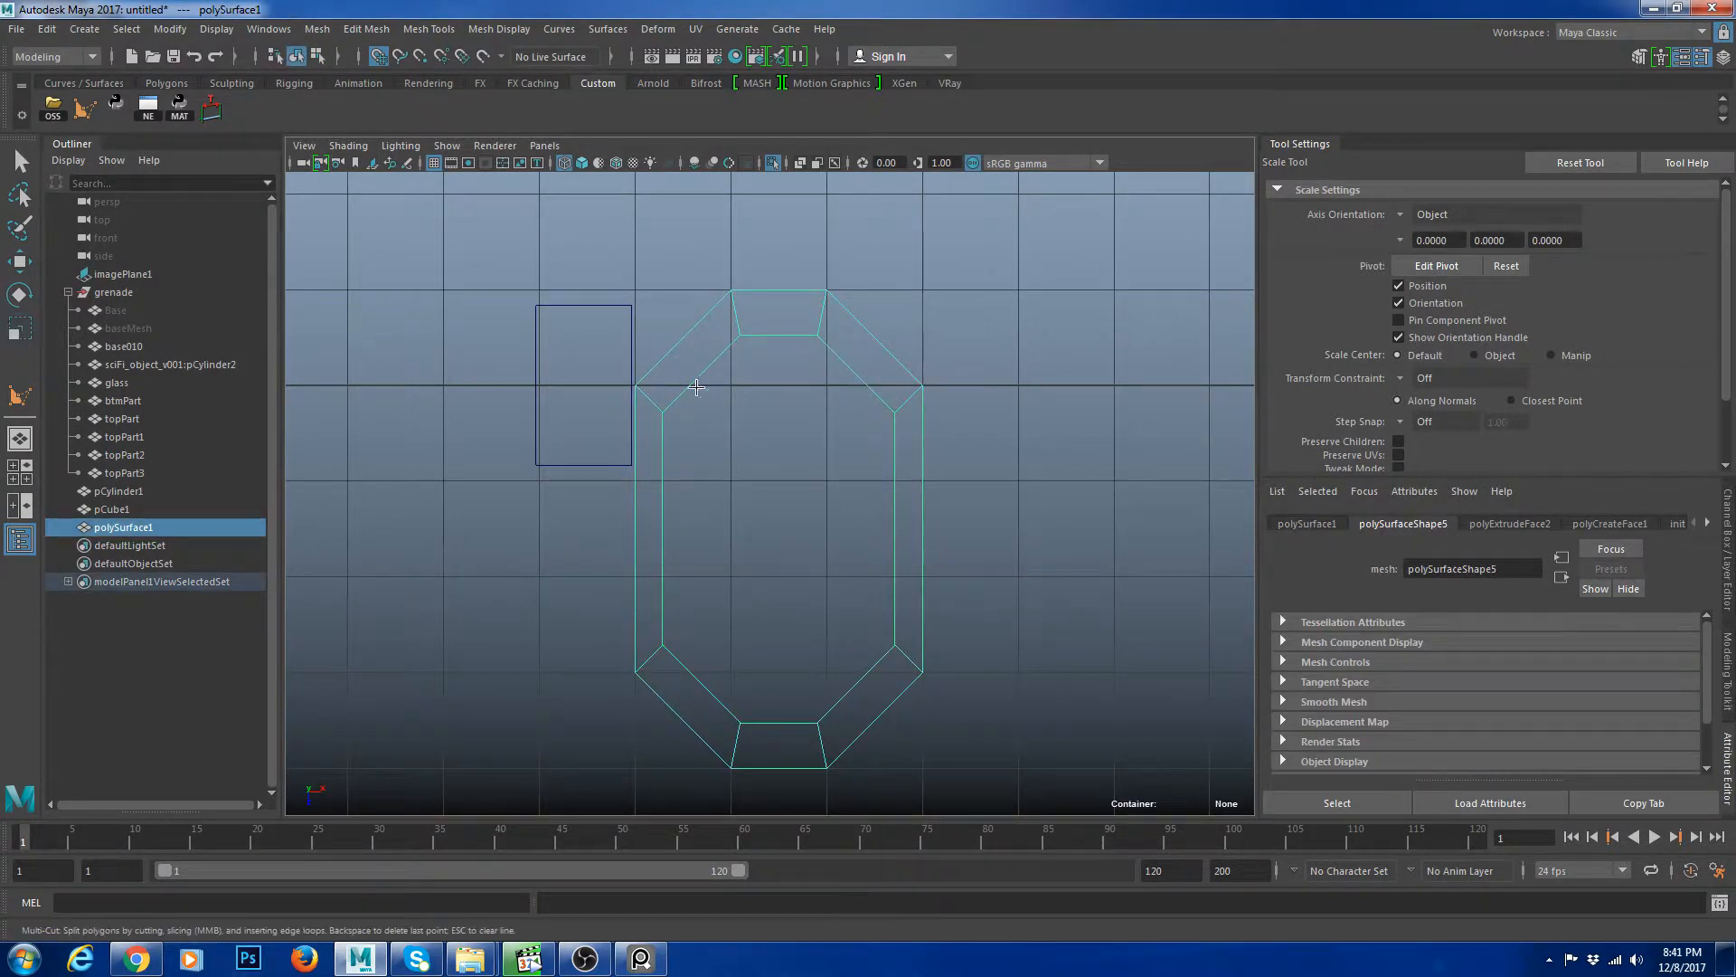
click(663, 413)
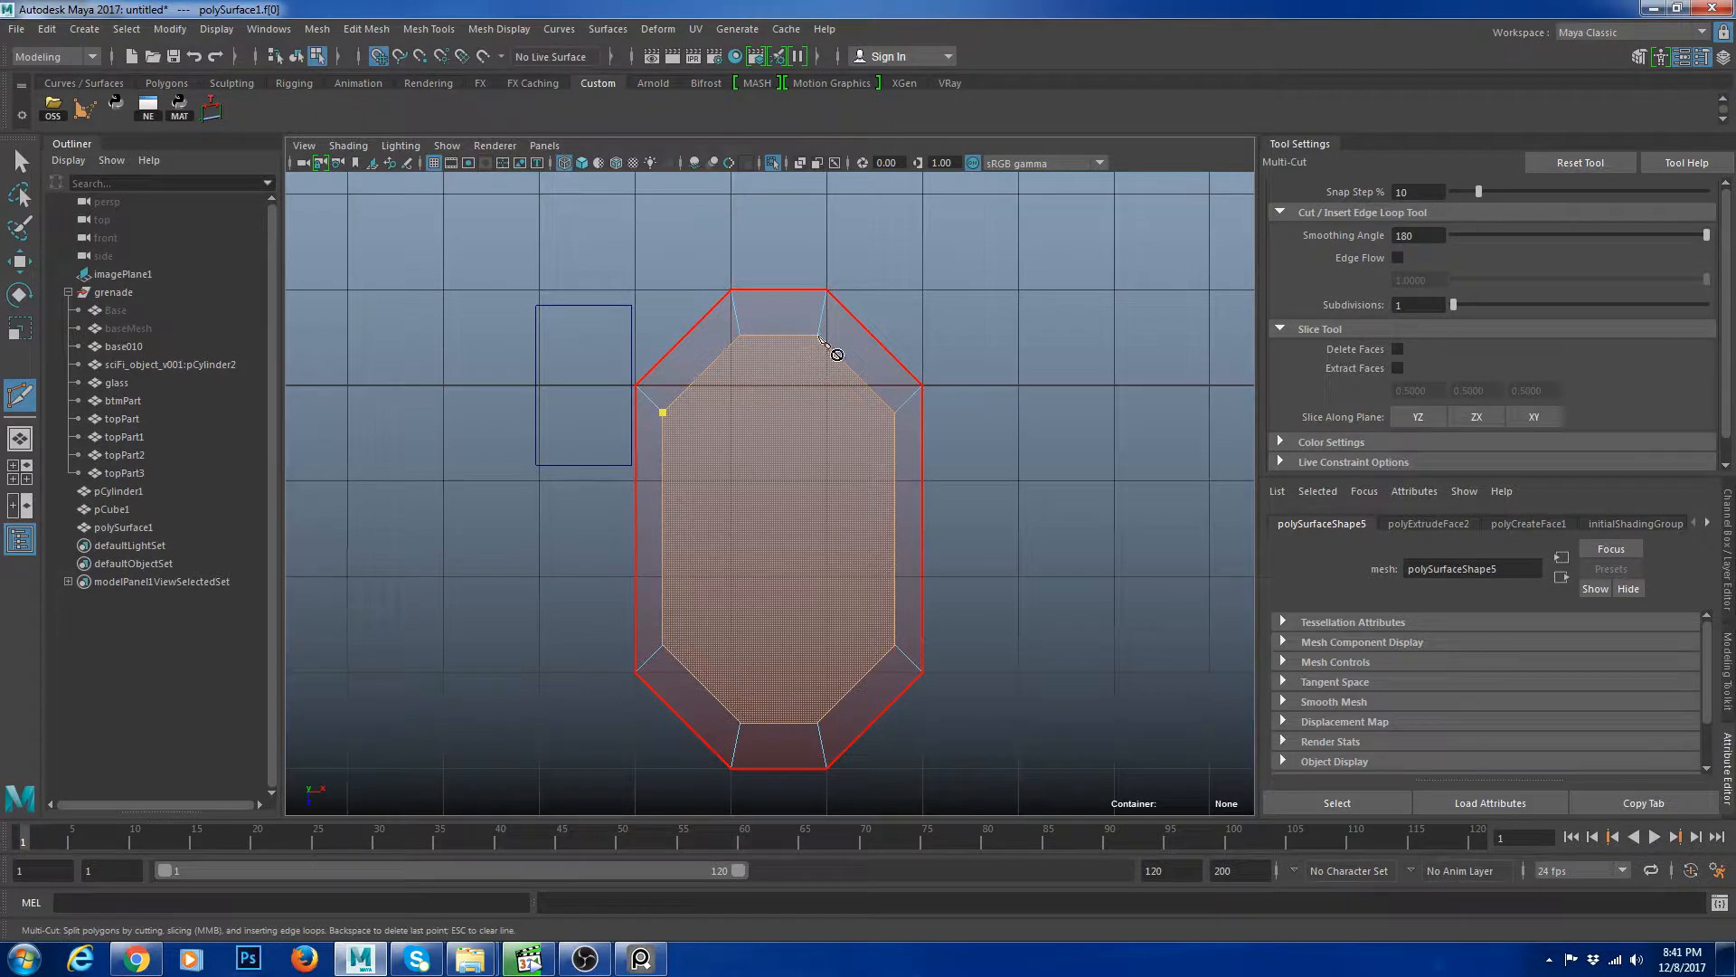
key(w)
mouse_move(820, 337)
right_down()
mouse_move(832, 295)
mouse_move(817, 338)
mouse_move(843, 316)
right_up()
click(800, 301)
drag(841, 328, 973, 446)
right_drag(883, 389, 880, 349)
click(867, 383)
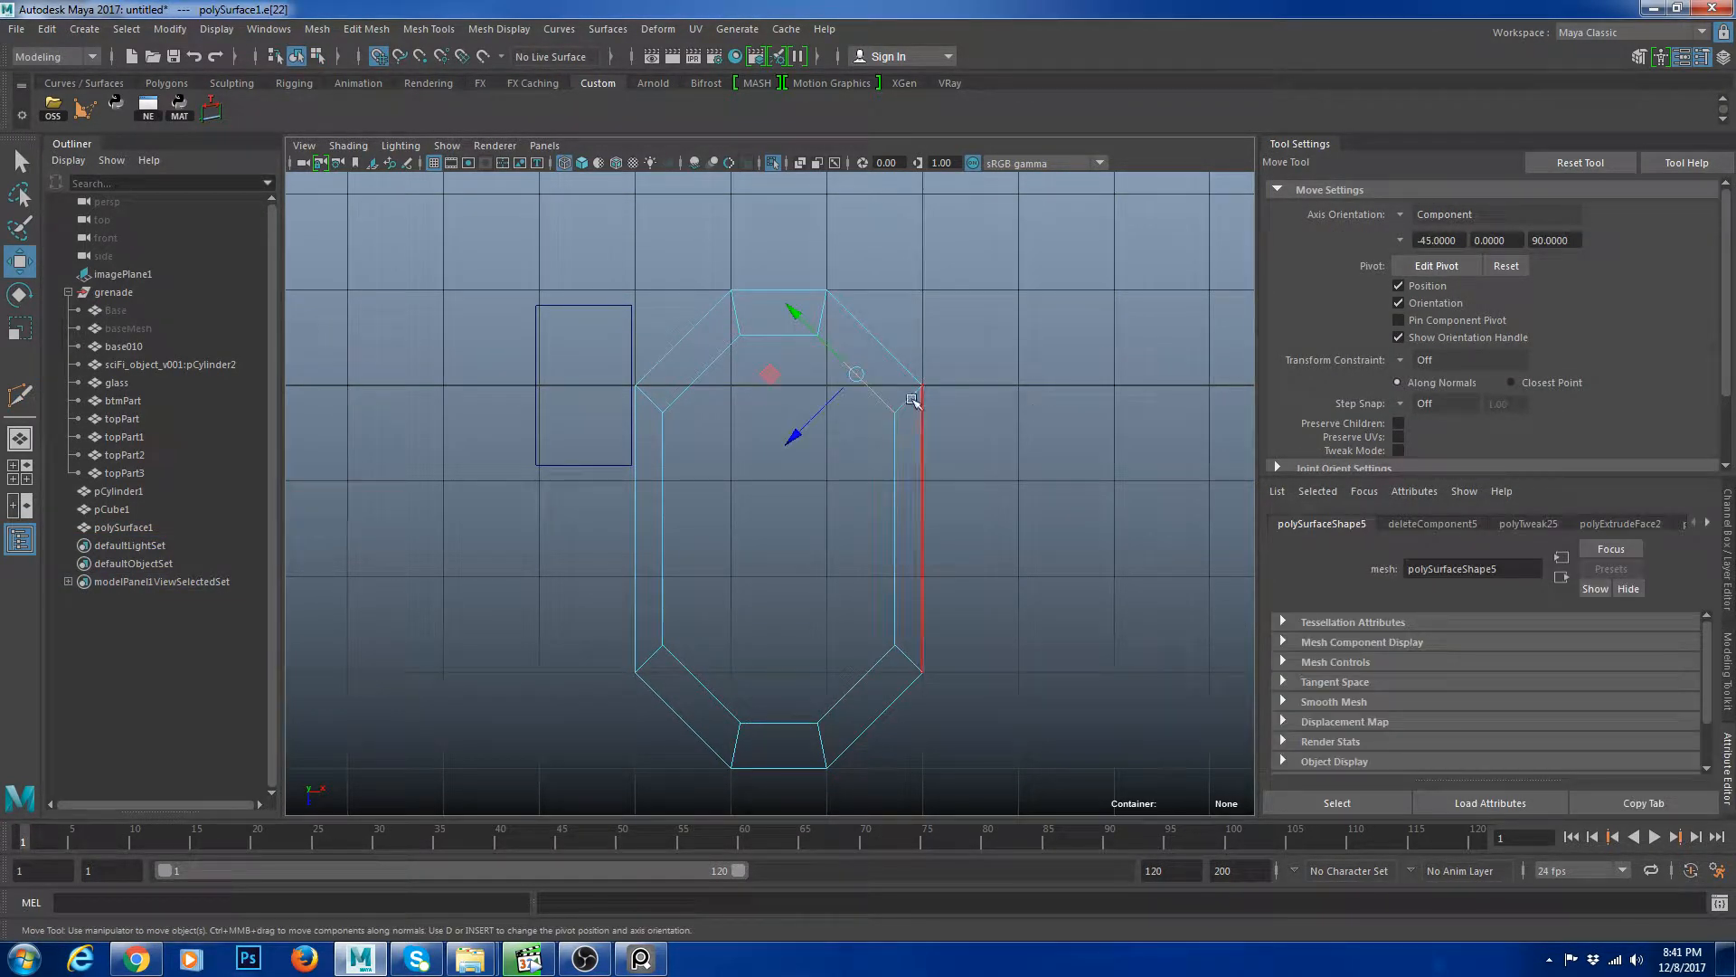
Try inserting an edge loop across the polygon in the perspective view.
key(space)
key(space)
scroll(963, 497, down, 5)
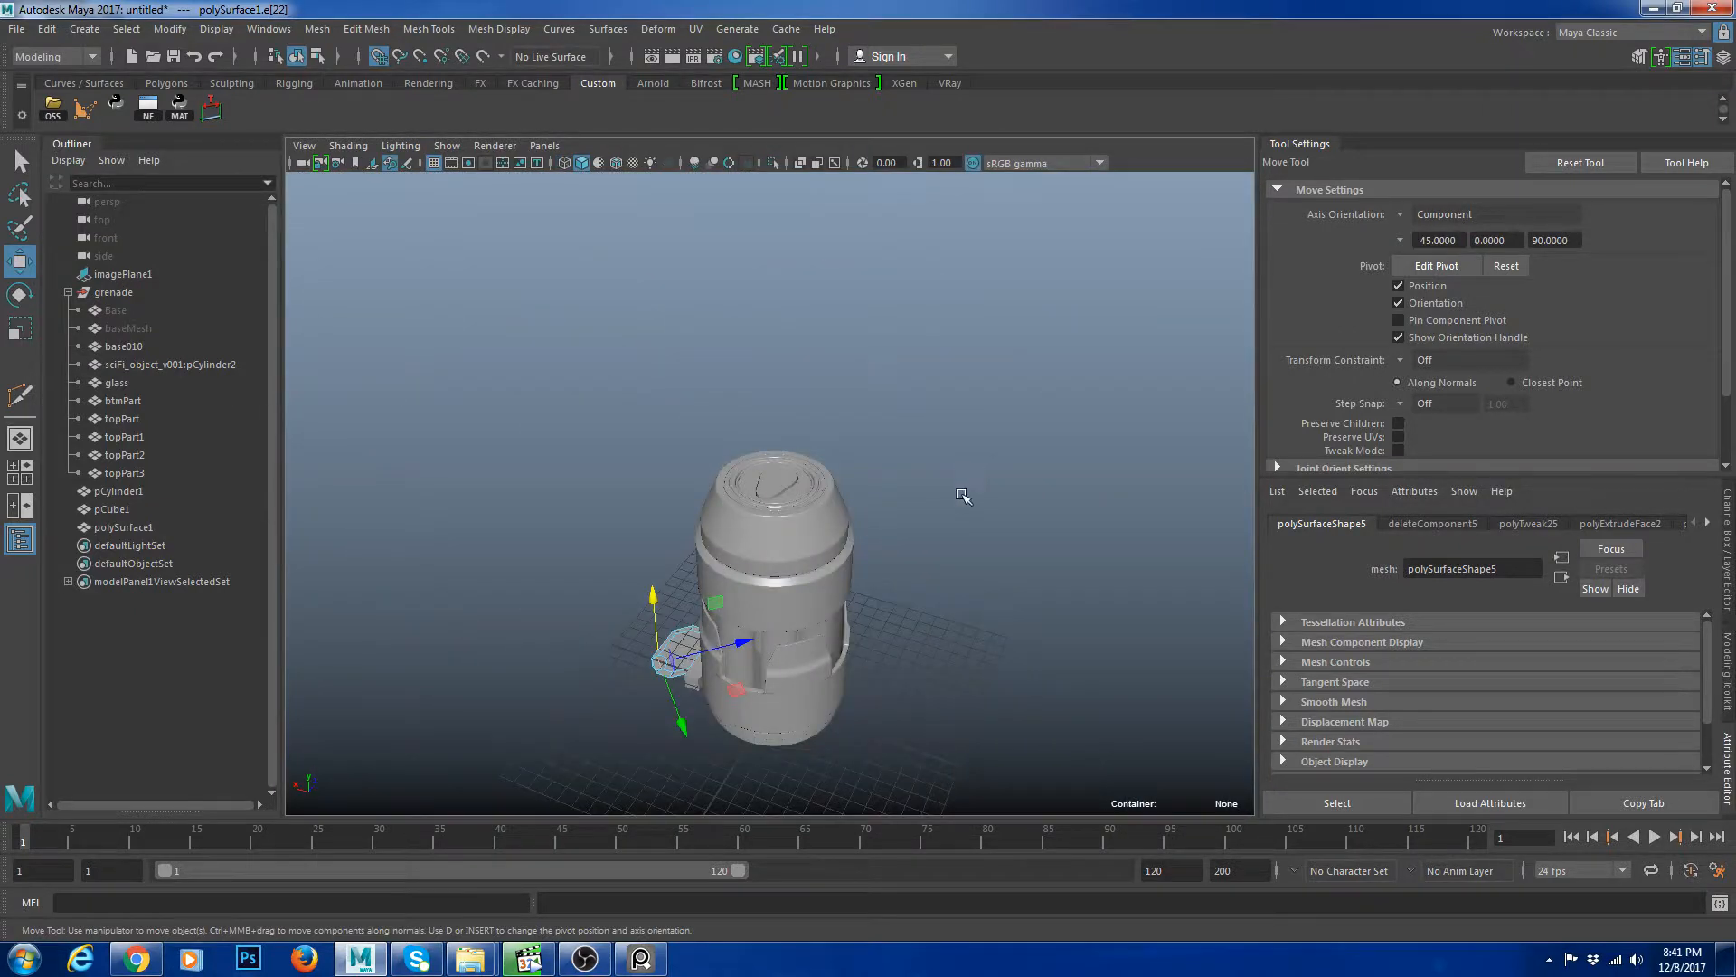
key(f)
scroll(1023, 558, down, 5)
alt+drag(849, 558, 665, 520)
right_drag(620, 398, 697, 371)
scroll(705, 470, down, 5)
alt+drag(715, 549, 622, 558)
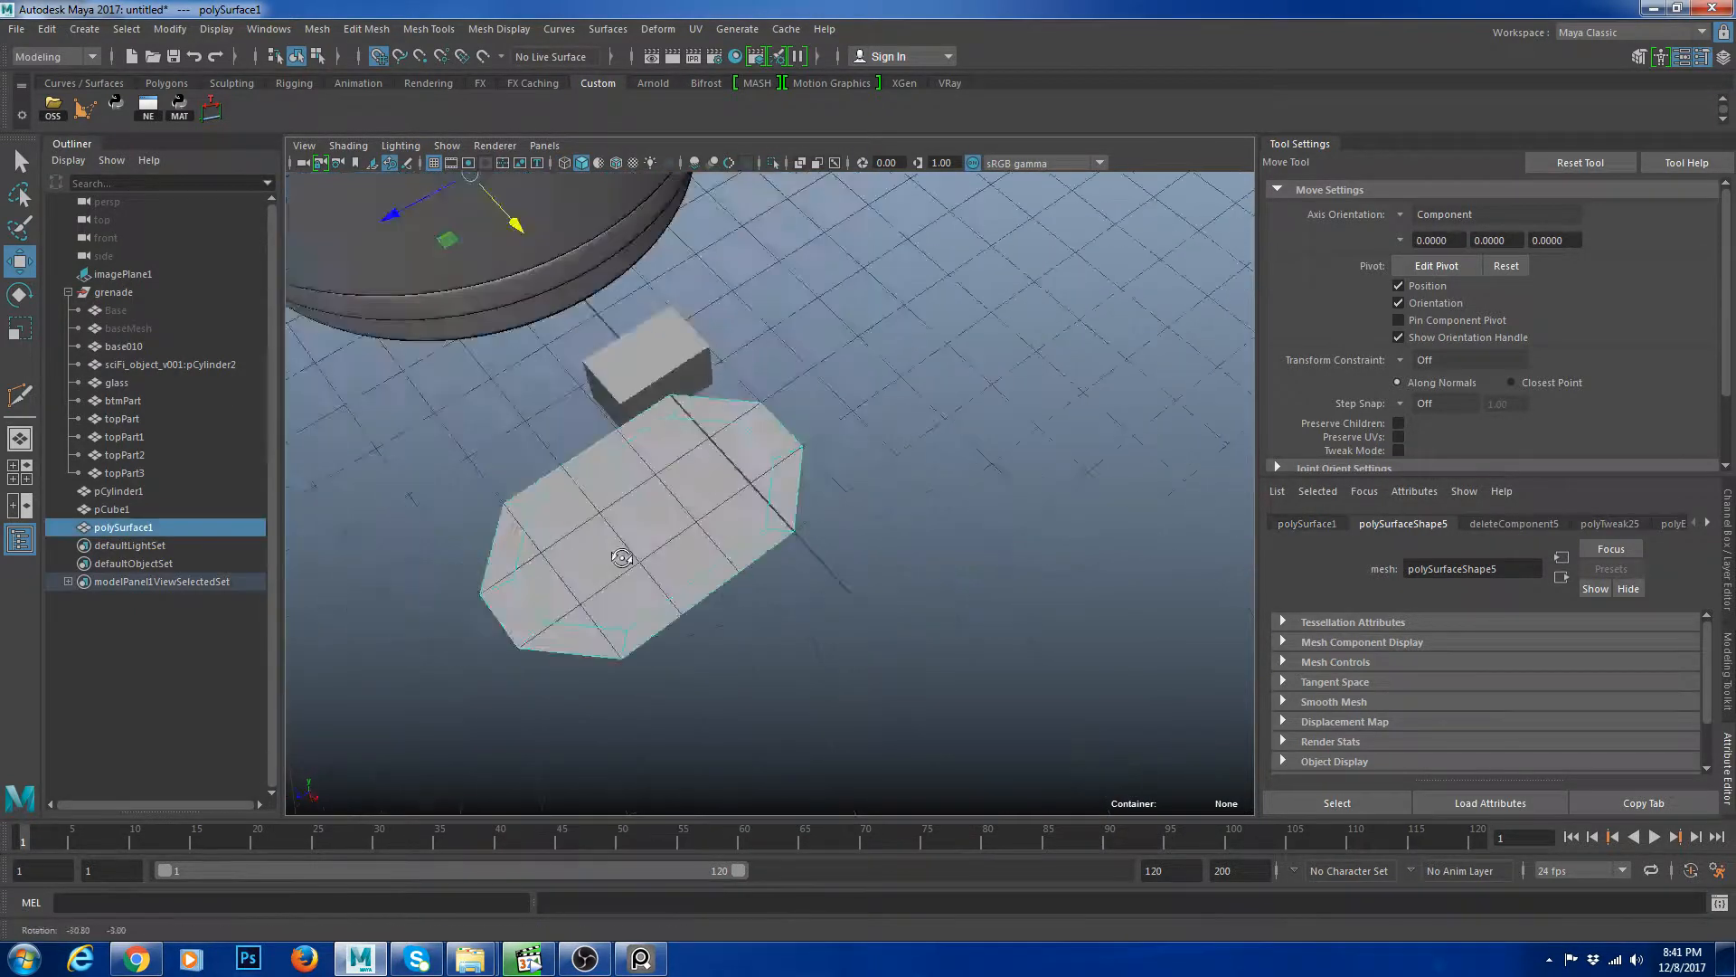
key(space)
key(space)
click(934, 585)
key(space)
key(space)
alt+drag(724, 579, 670, 615)
click(860, 597)
click(796, 536)
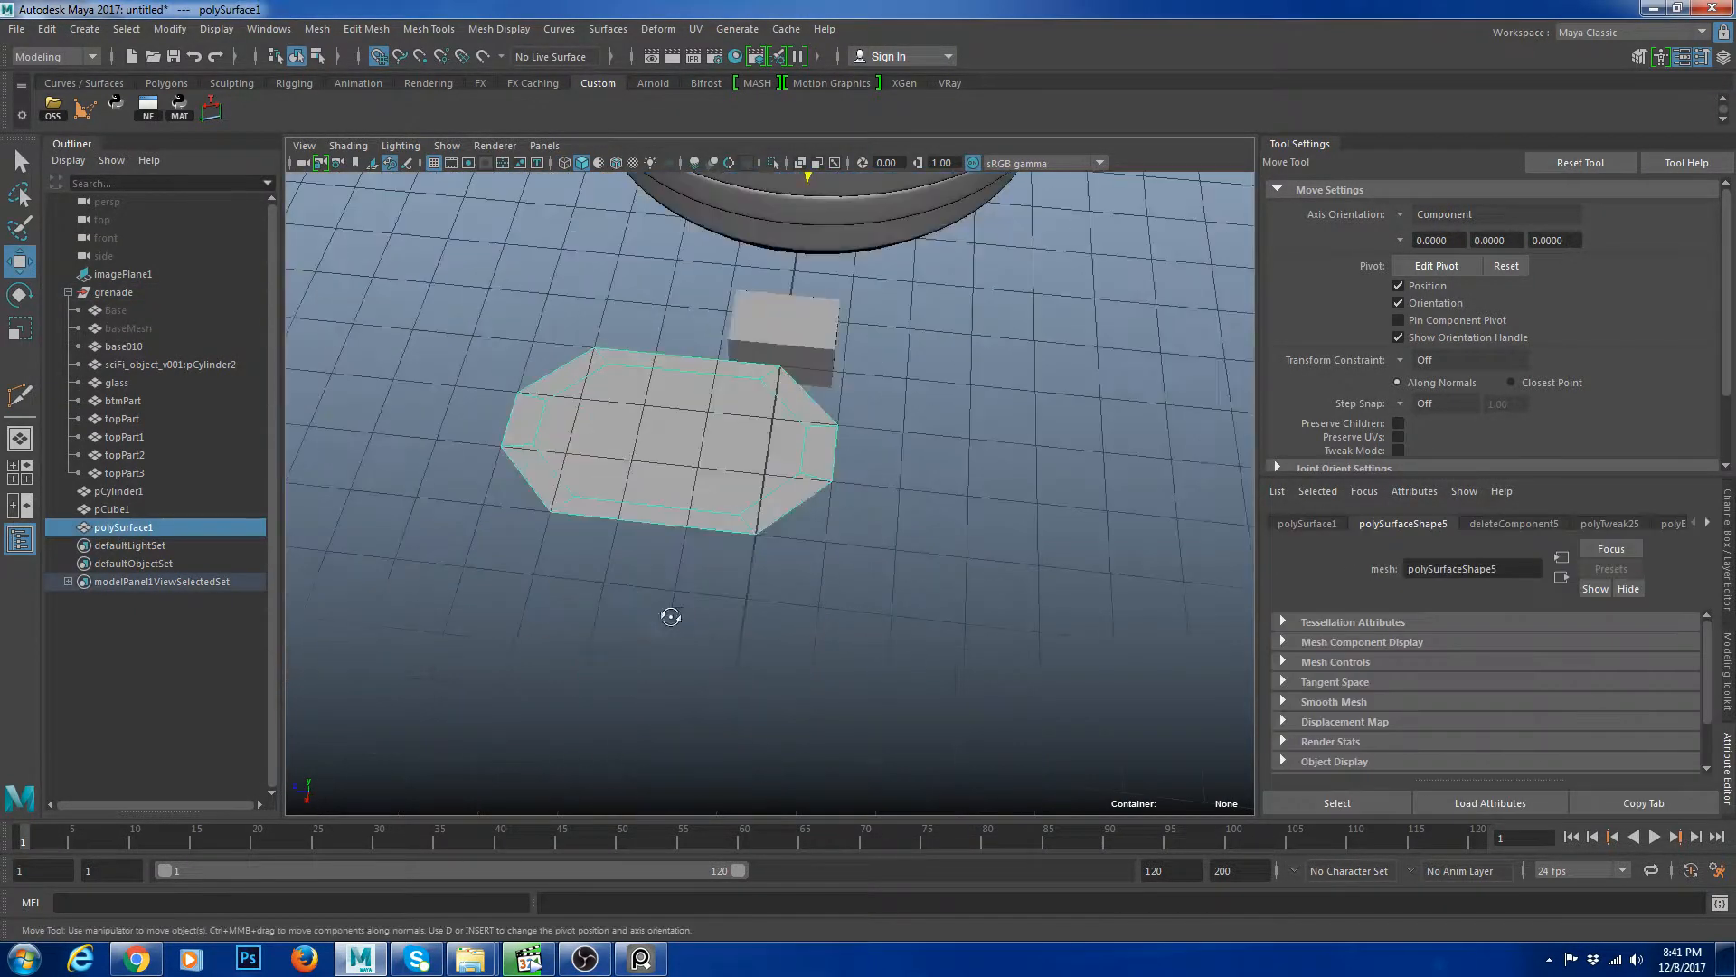
alt+right_drag(670, 615, 744, 609)
shift+right_drag(727, 443, 633, 541)
click(616, 516)
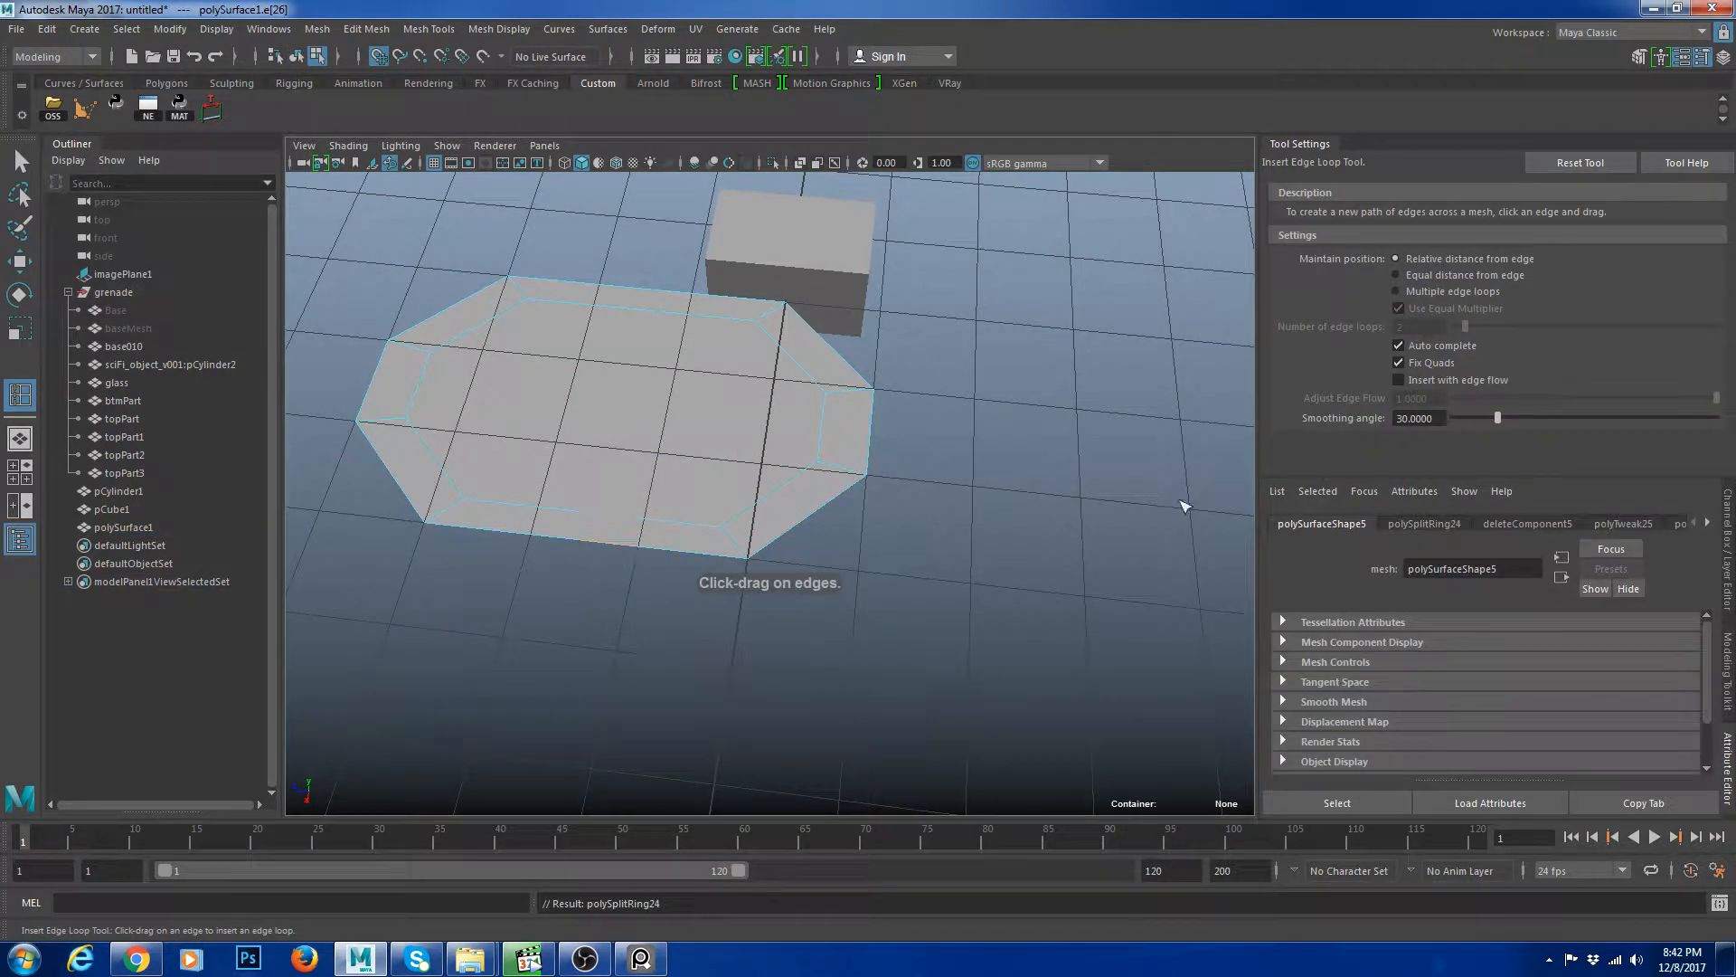
key(ctrl+z)
Insert an edge loop across the polygon using the multiple edge loops option and shift the new edge.
click(1411, 291)
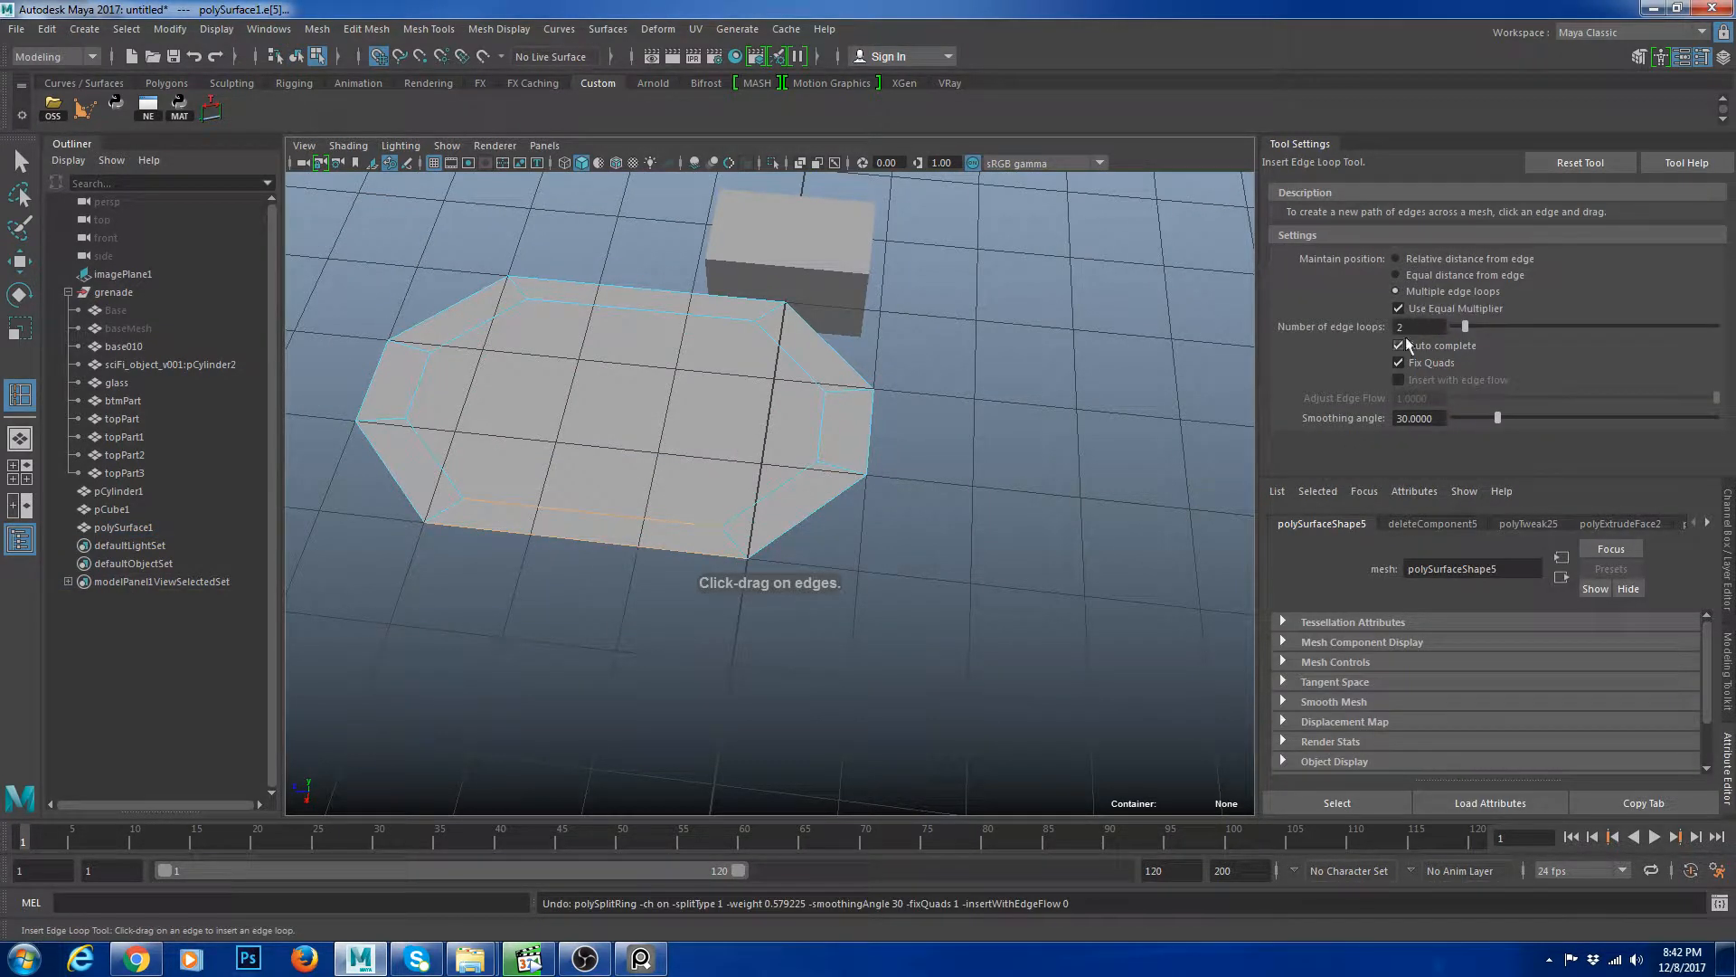
click(620, 515)
click(639, 310)
key(w)
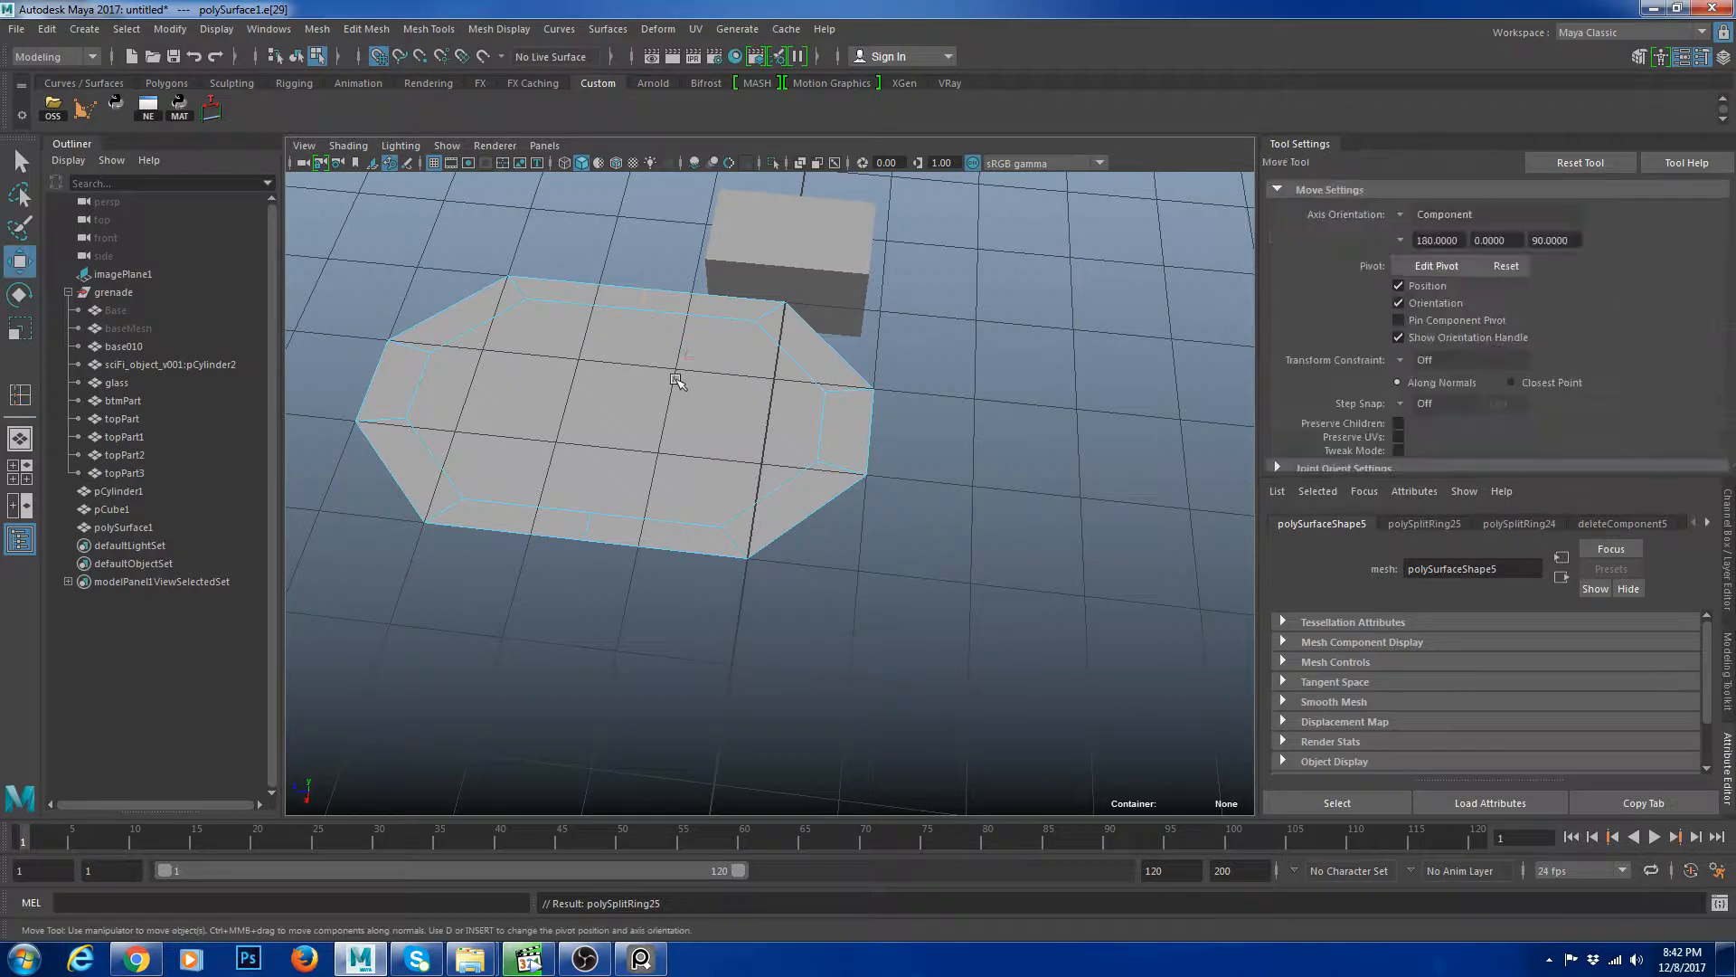
mouse_move(678, 380)
right_down()
mouse_move(754, 342)
mouse_move(677, 347)
right_up()
Cut new edges running from the top to the bottom of the polygon with Multi-Cut.
click(640, 309)
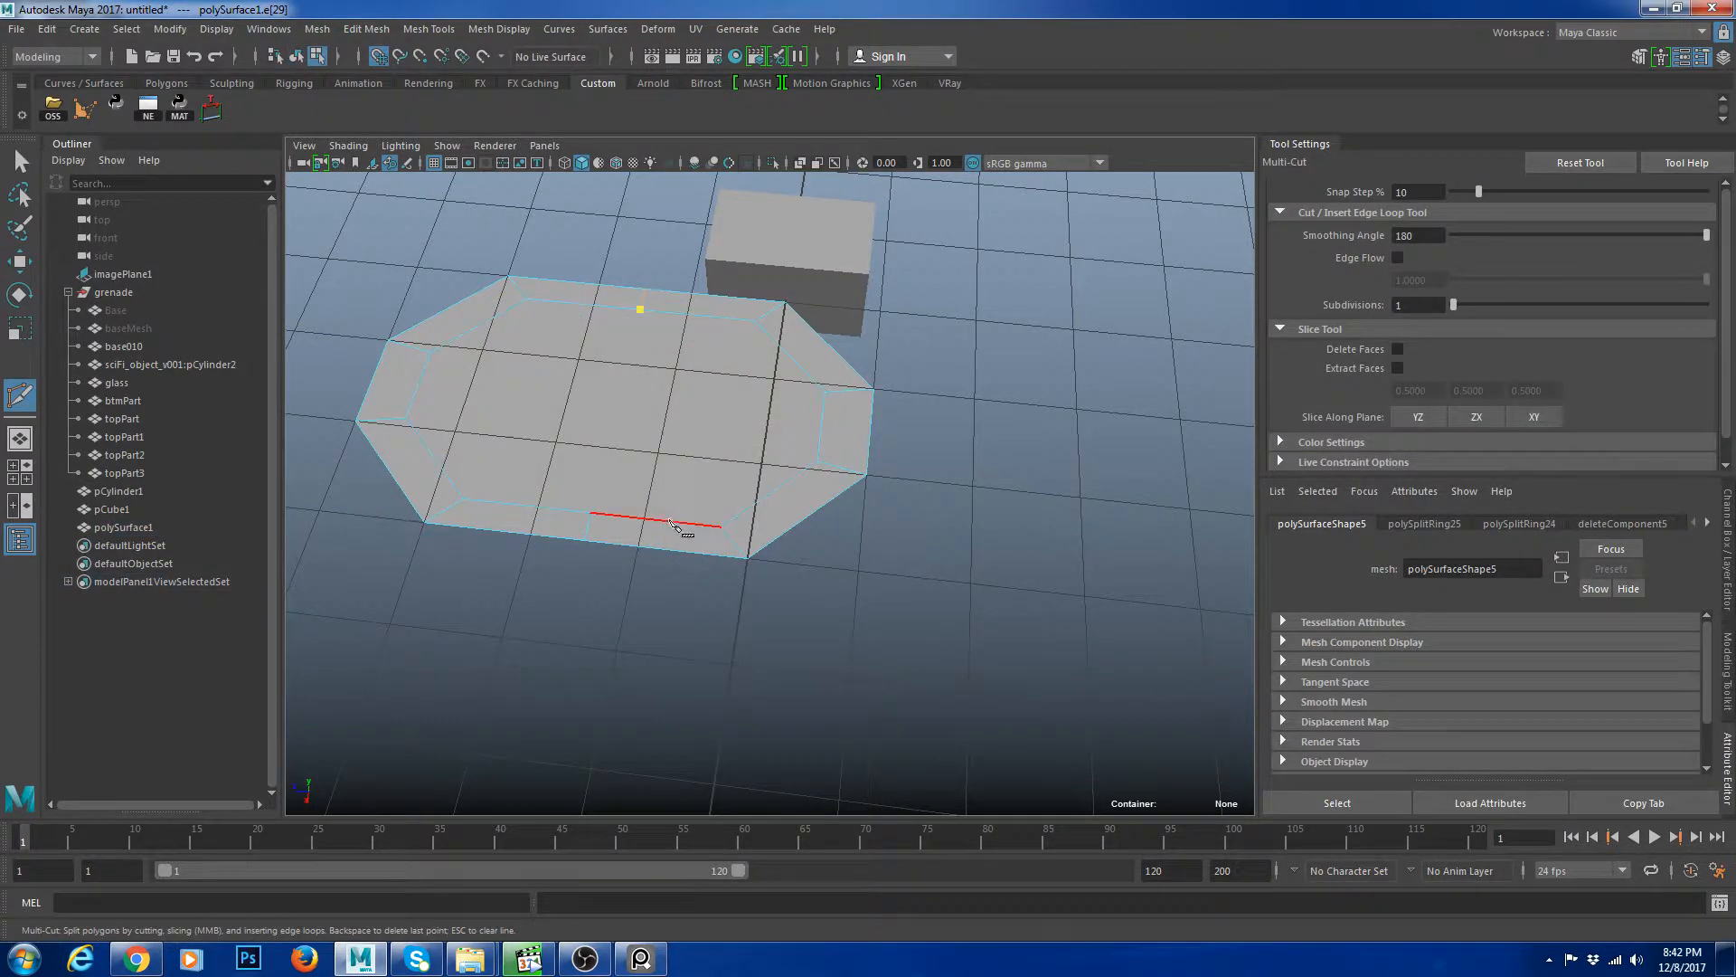
click(592, 513)
key(Return)
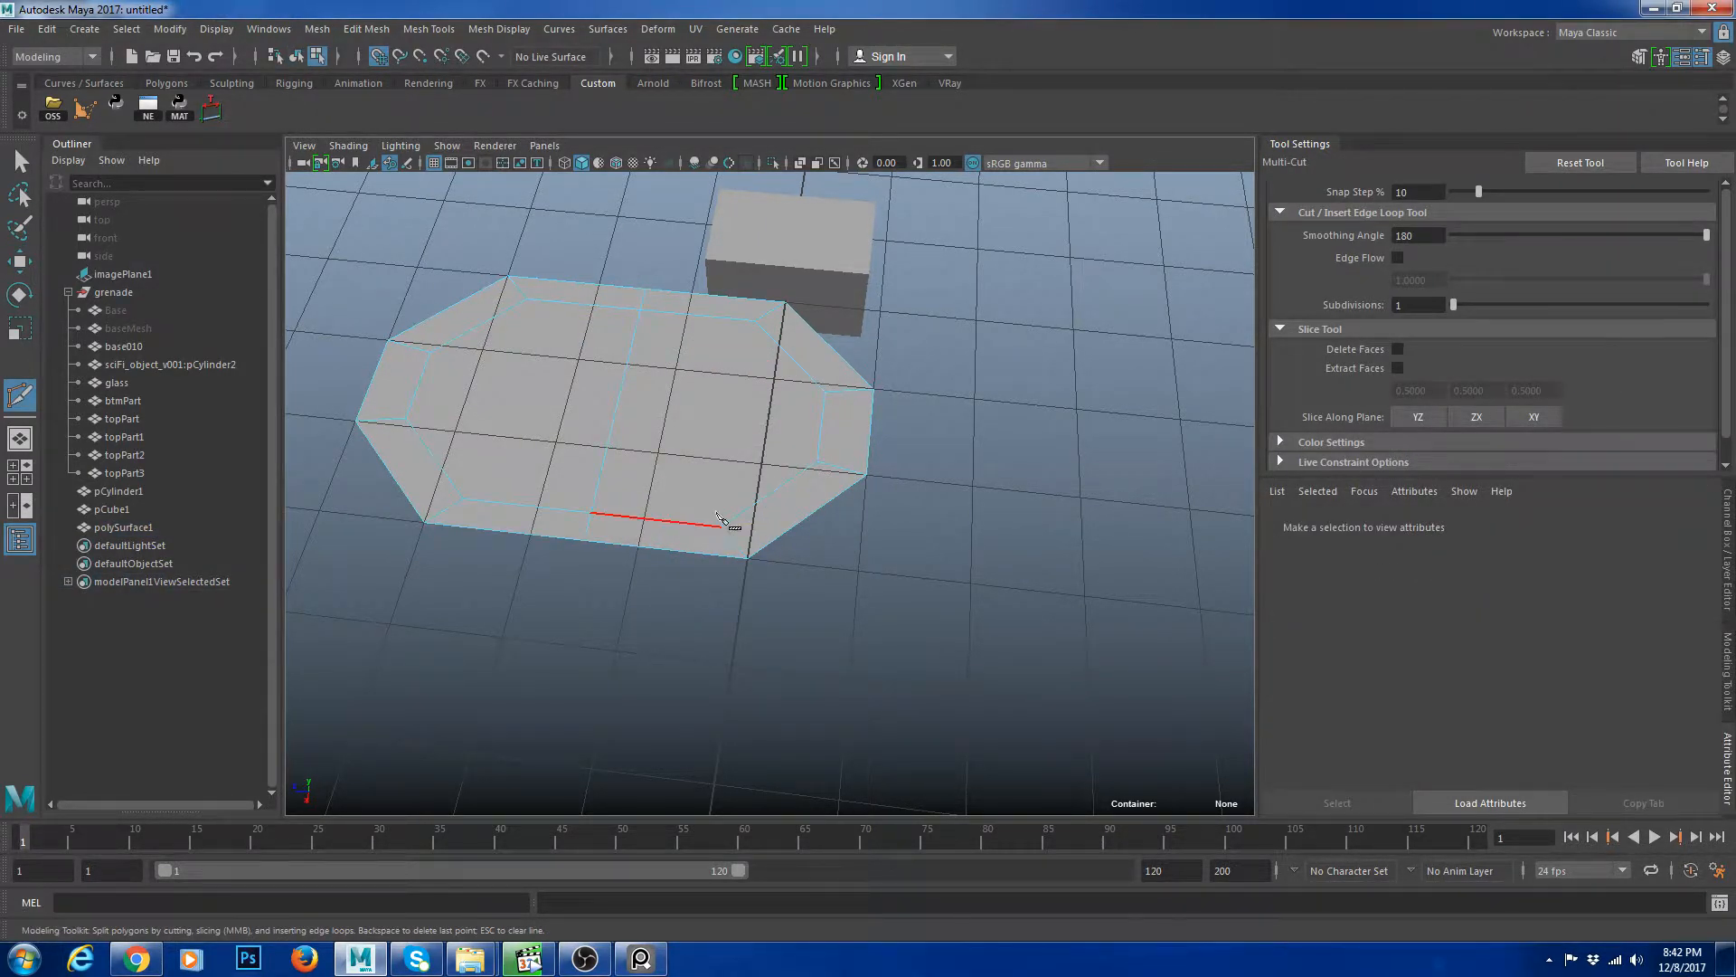
alt+drag(715, 529, 800, 534)
click(775, 548)
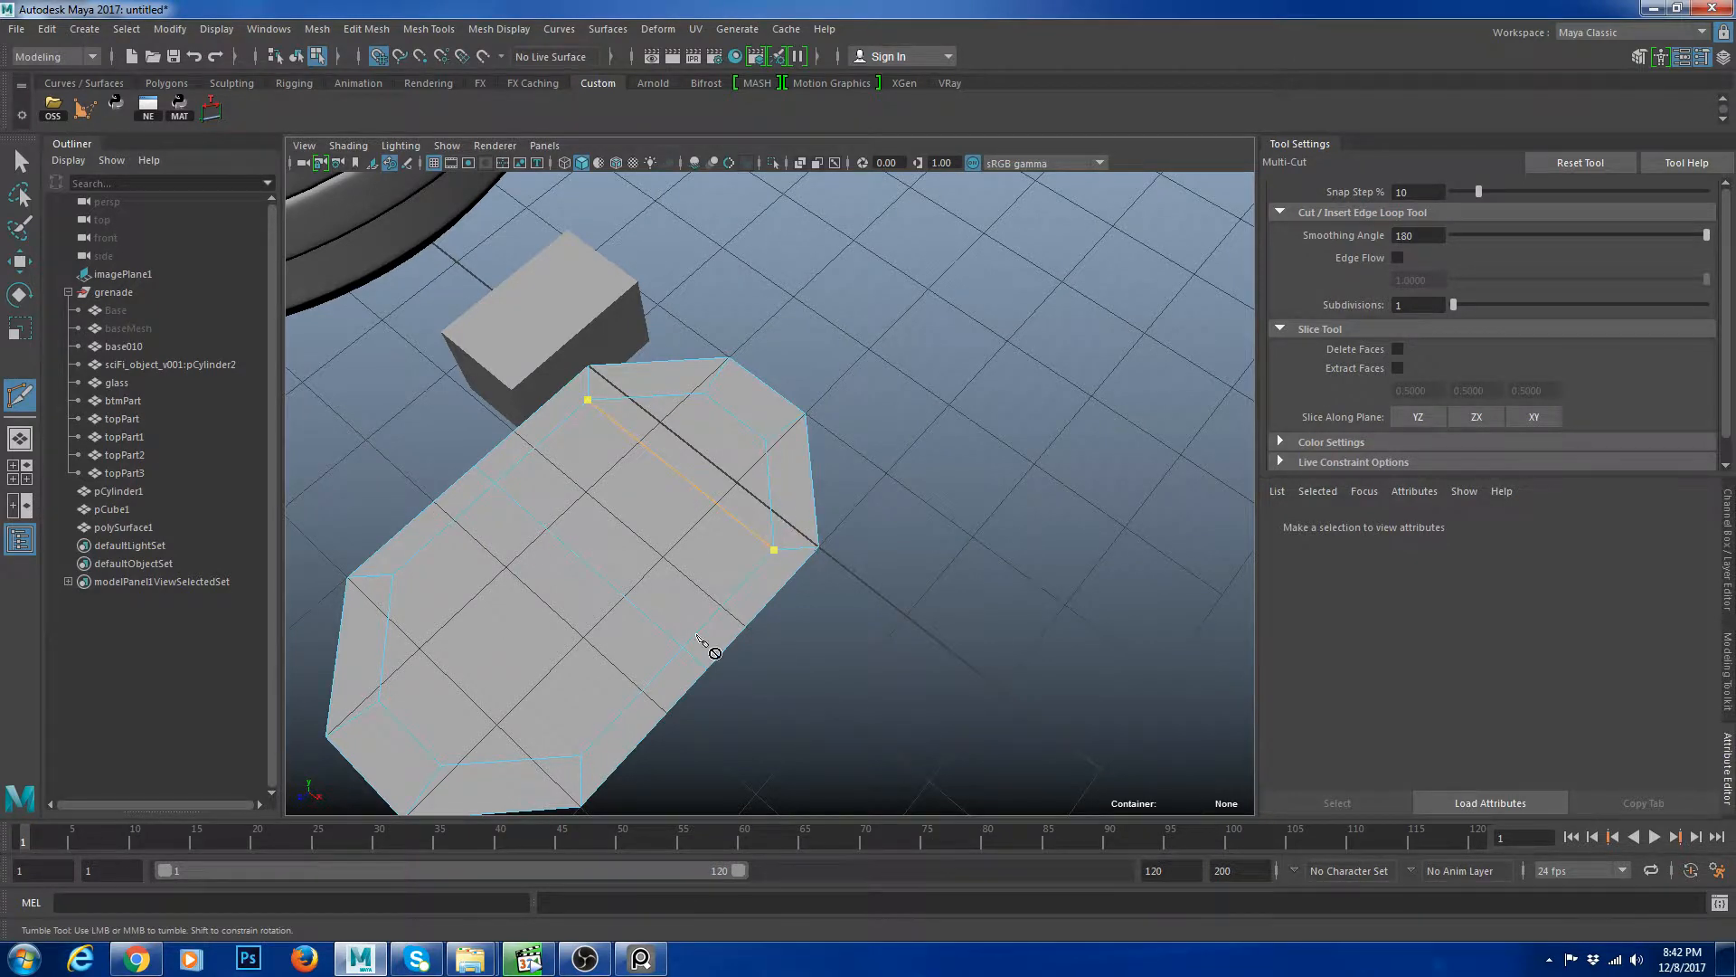
alt+middle_drag(709, 644, 873, 578)
key(Return)
click(849, 582)
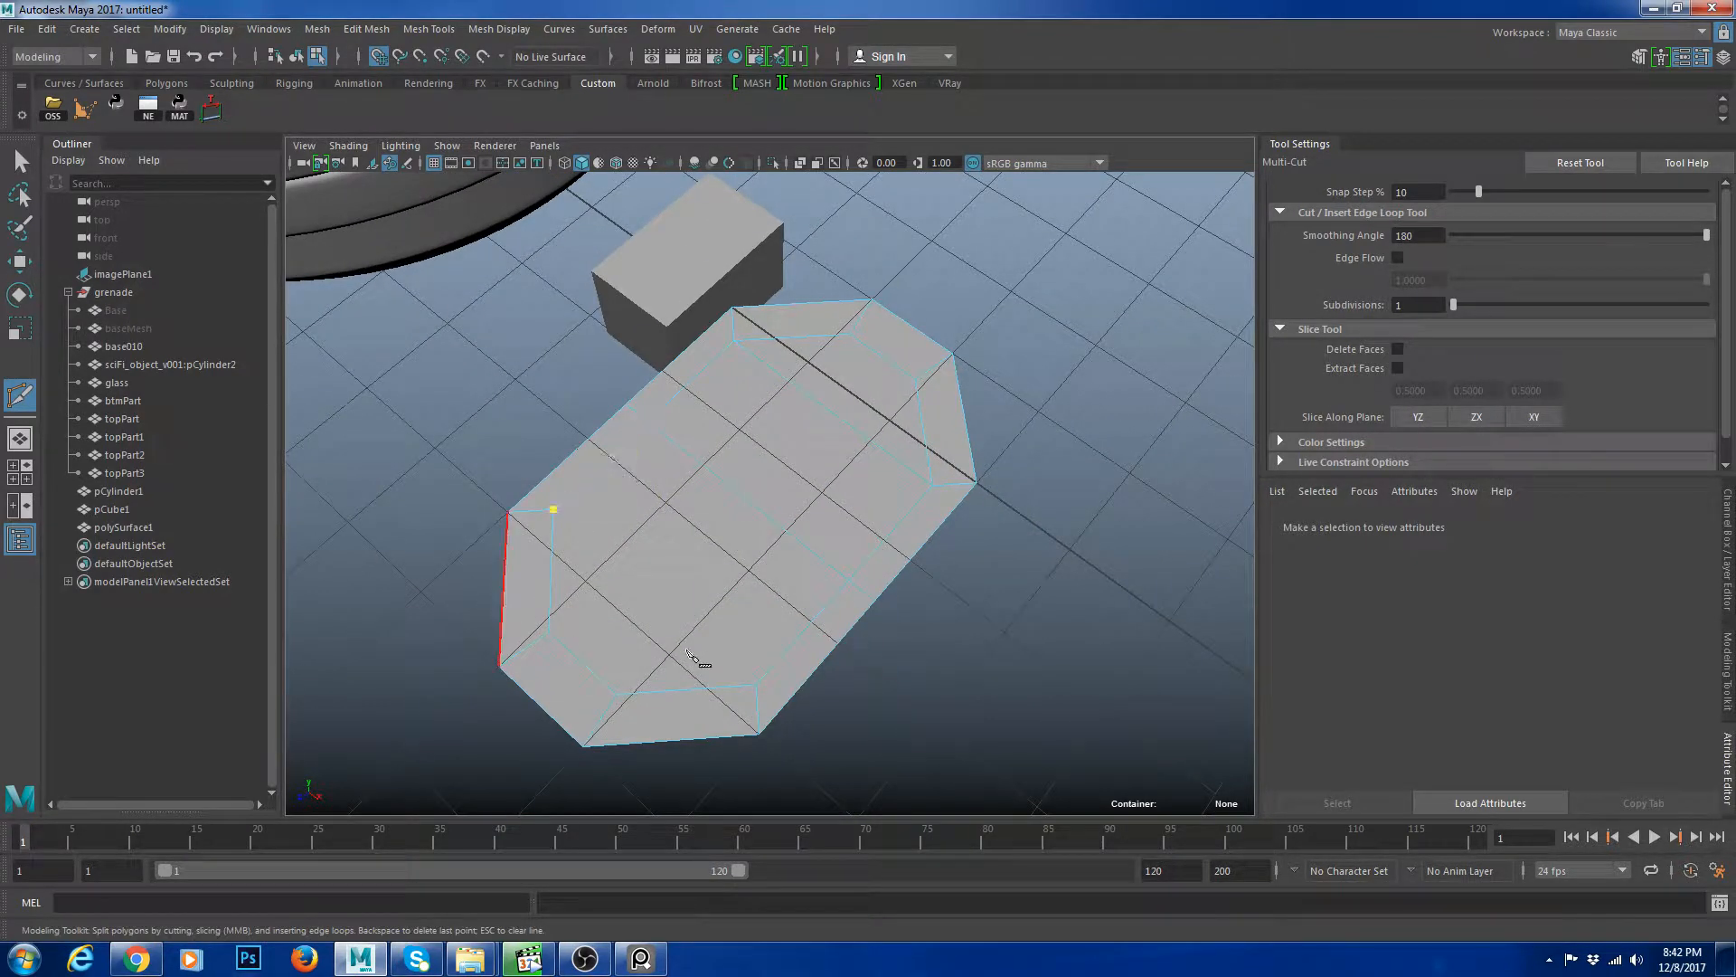
alt+right_drag(845, 581, 800, 576)
Adjust the positions of the polygon's new edges with the Move tool.
key(w)
alt+drag(794, 568, 832, 565)
click(778, 498)
click(816, 631)
alt+right_drag(819, 633, 855, 624)
alt+middle_drag(778, 618, 826, 574)
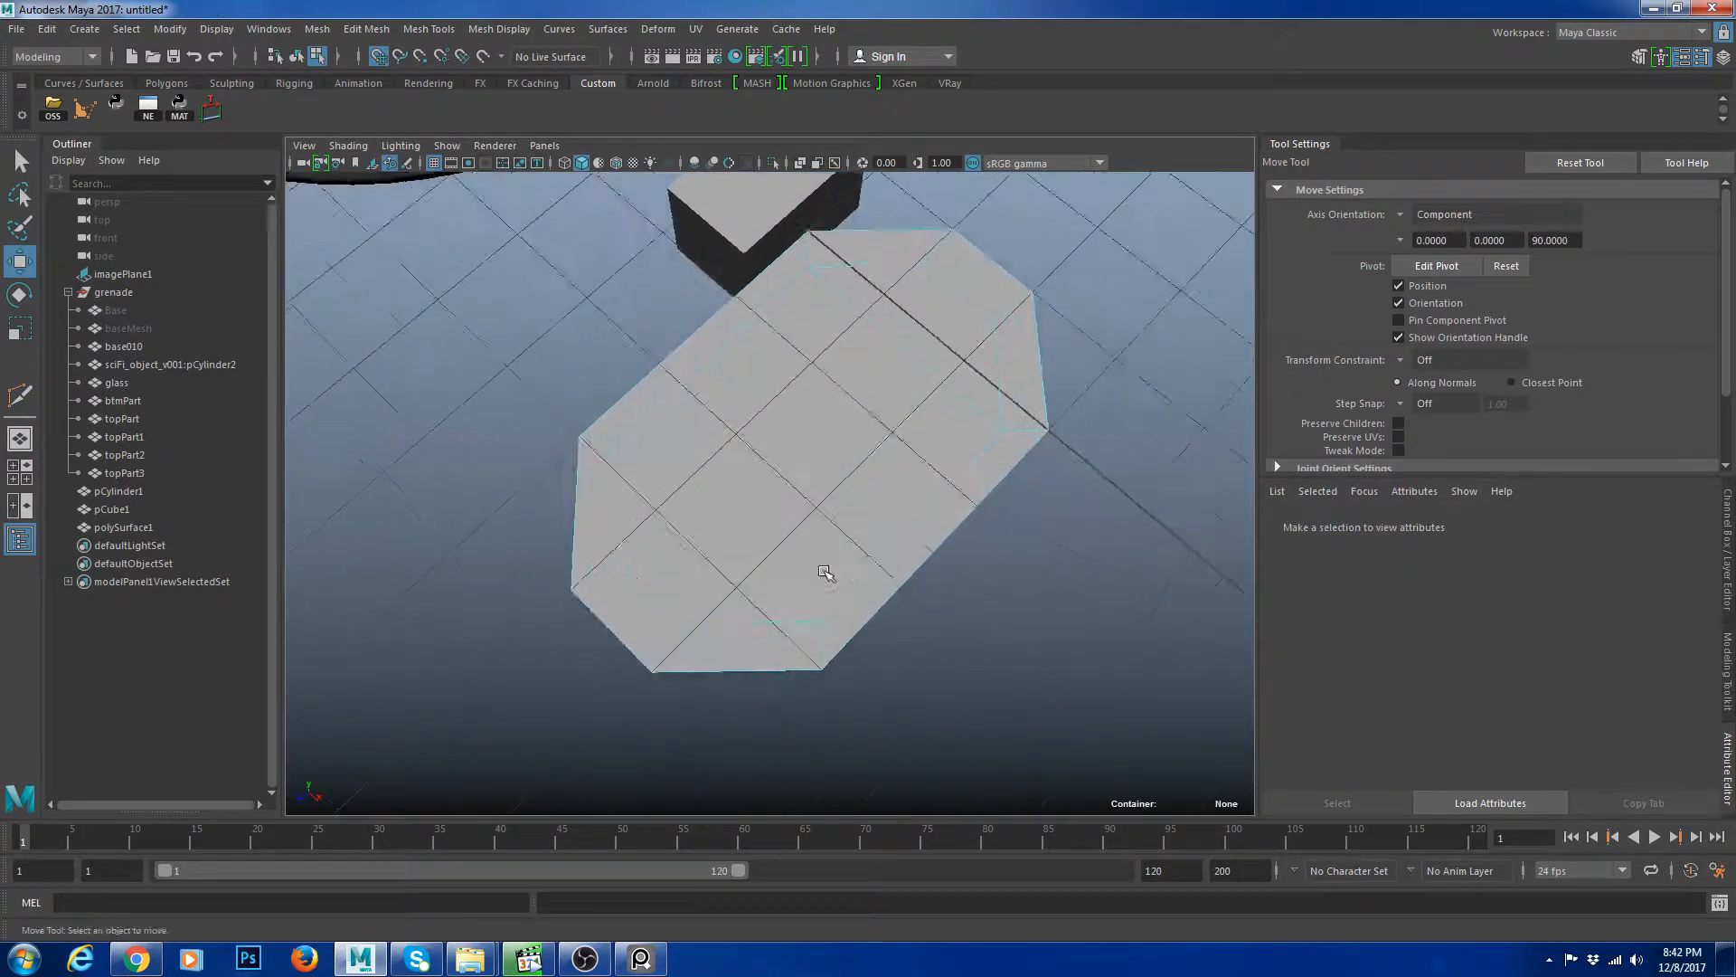
alt+drag(826, 573, 890, 579)
click(765, 592)
Switch to the top view, then move and scale the polygon down to fit inside the slot outline.
click(29, 469)
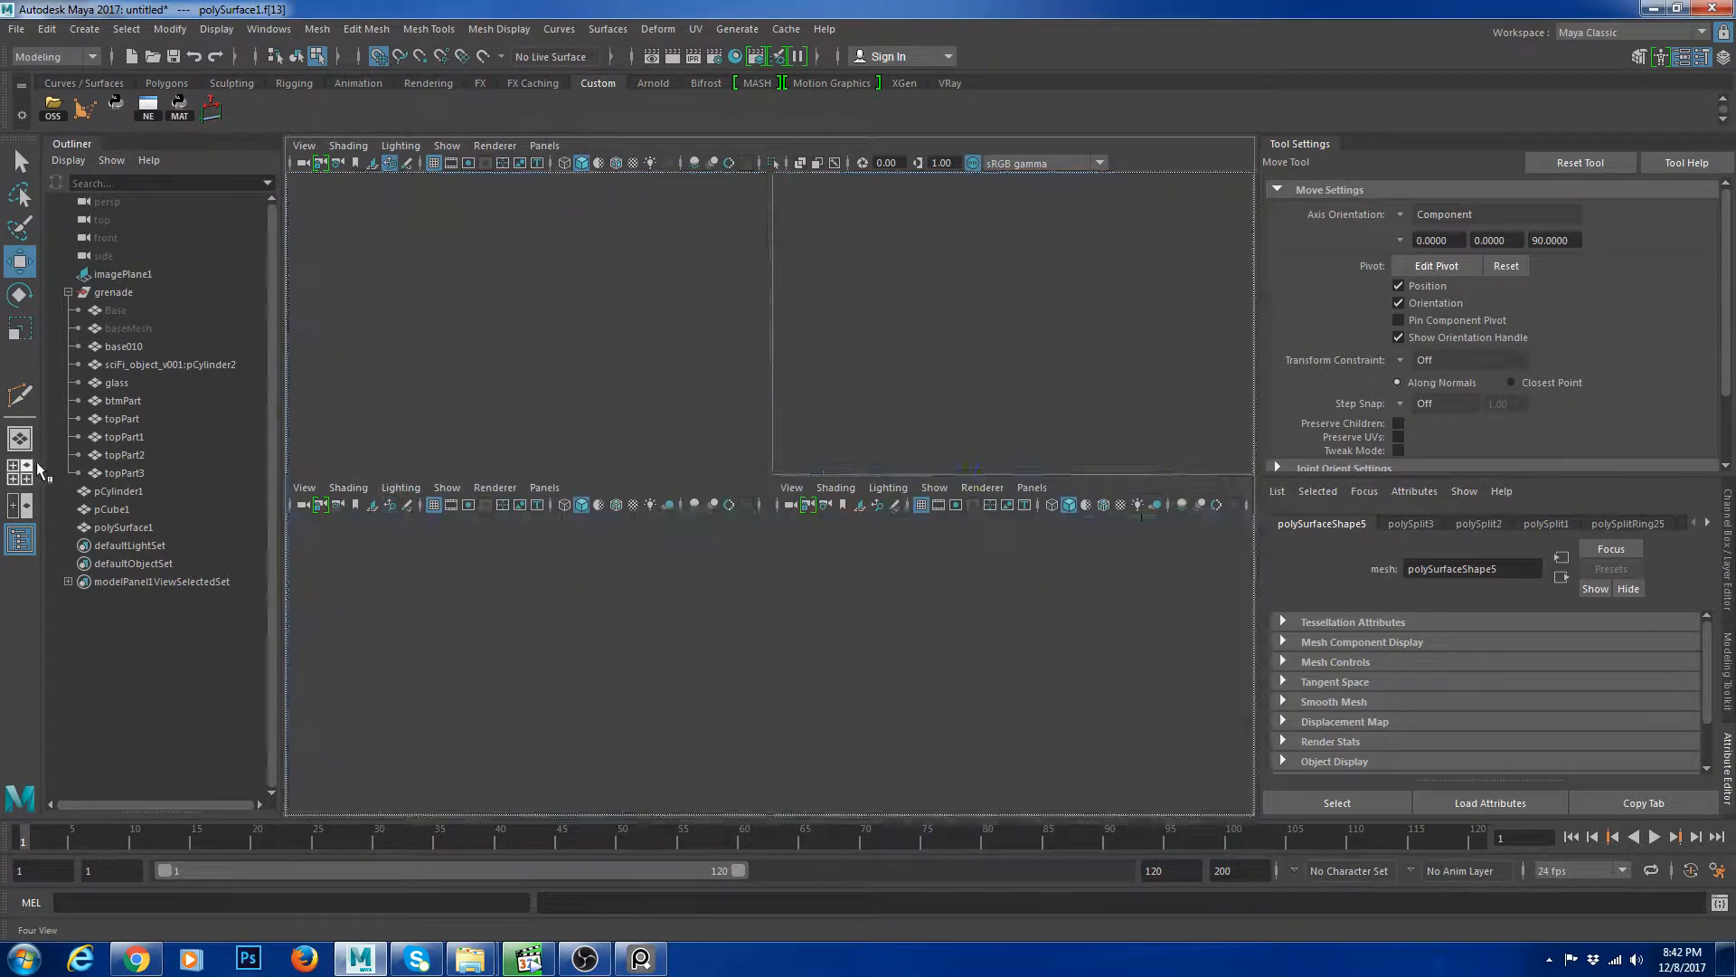
key(space)
right_drag(856, 378, 871, 326)
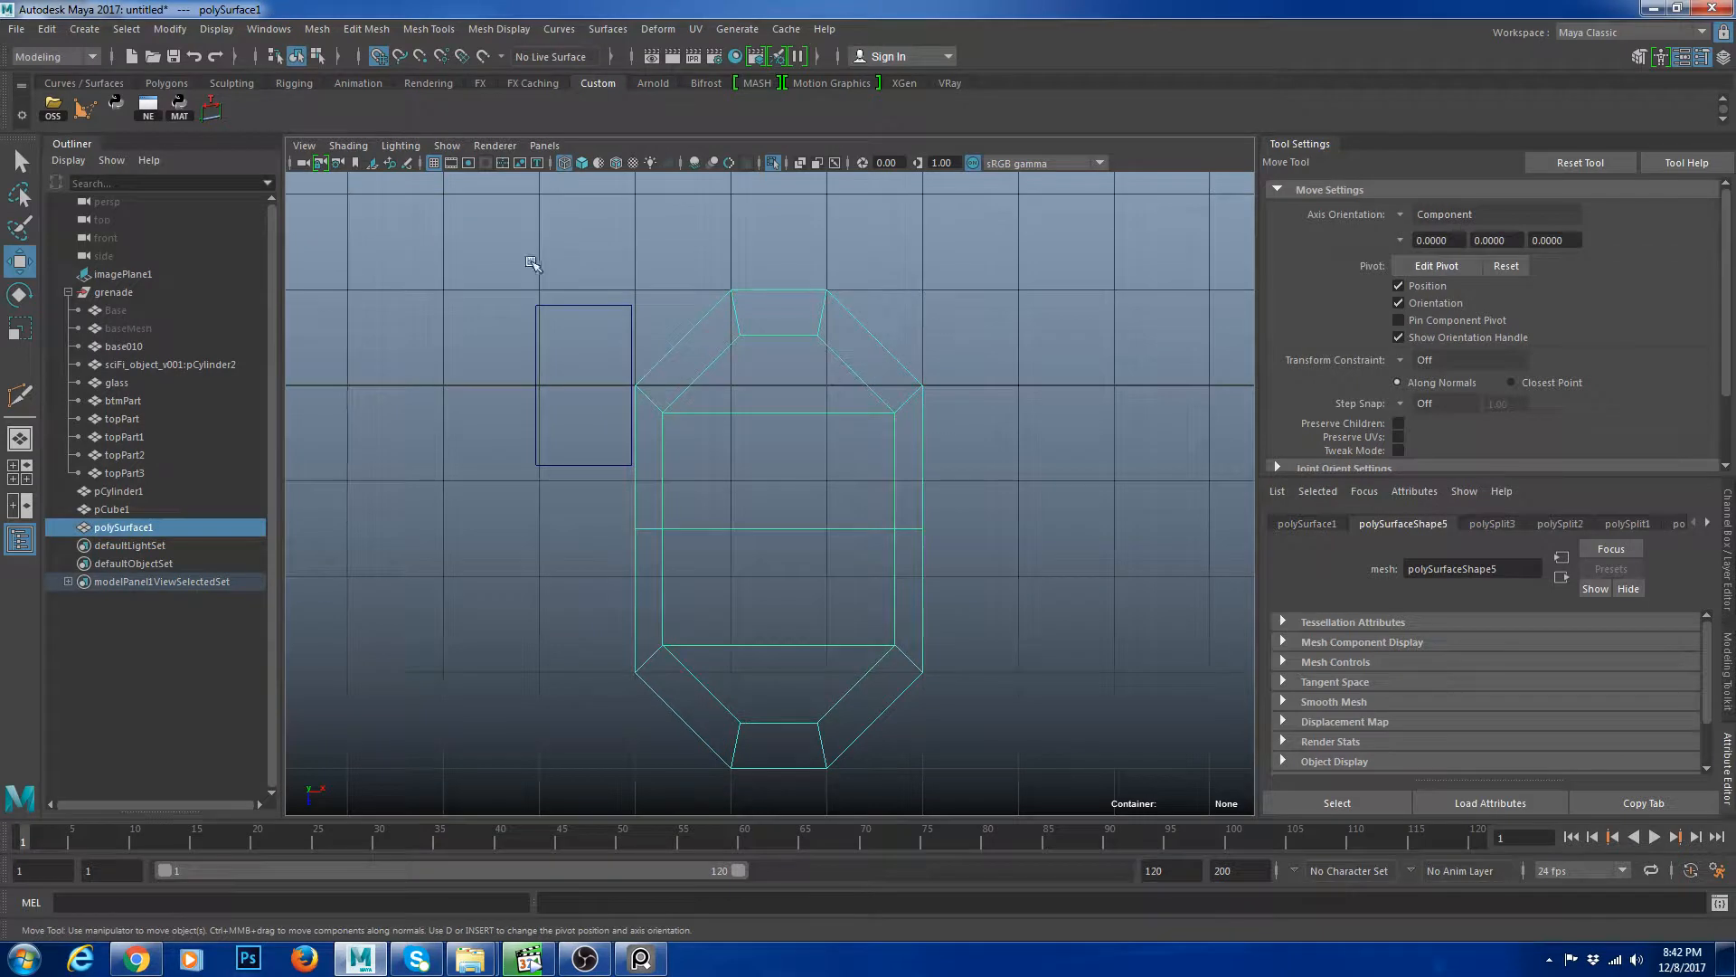
drag(532, 262, 582, 336)
drag(873, 325, 930, 427)
click(933, 318)
drag(891, 361, 962, 488)
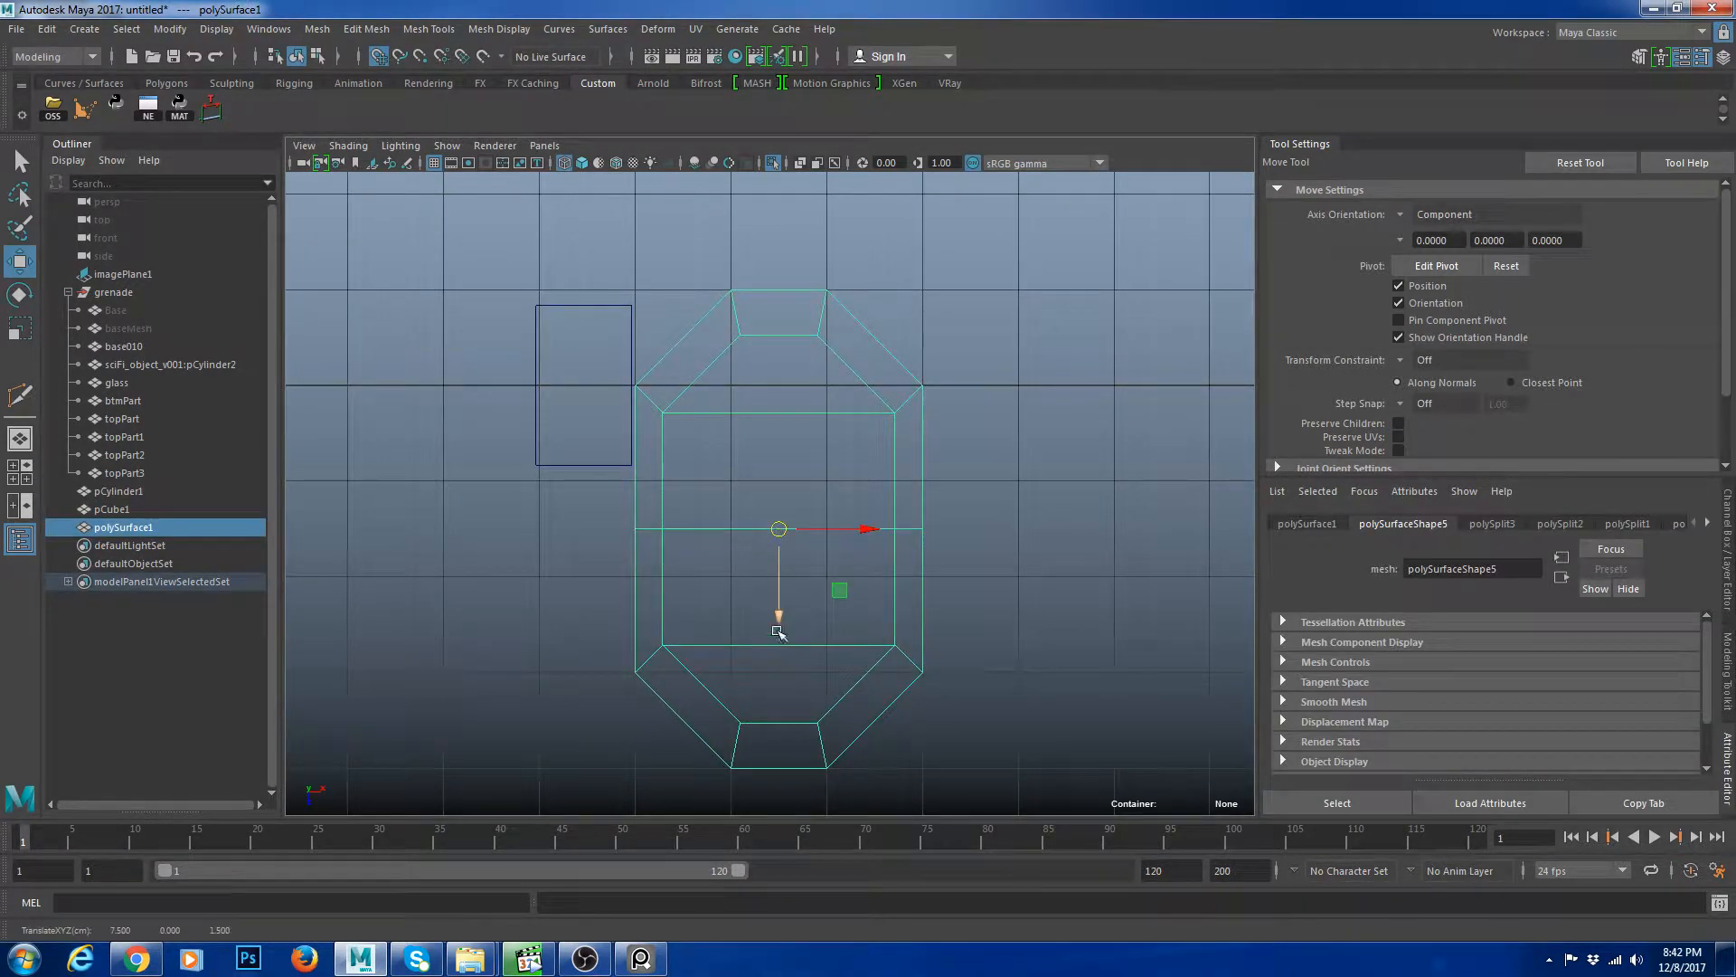
drag(779, 530, 636, 482)
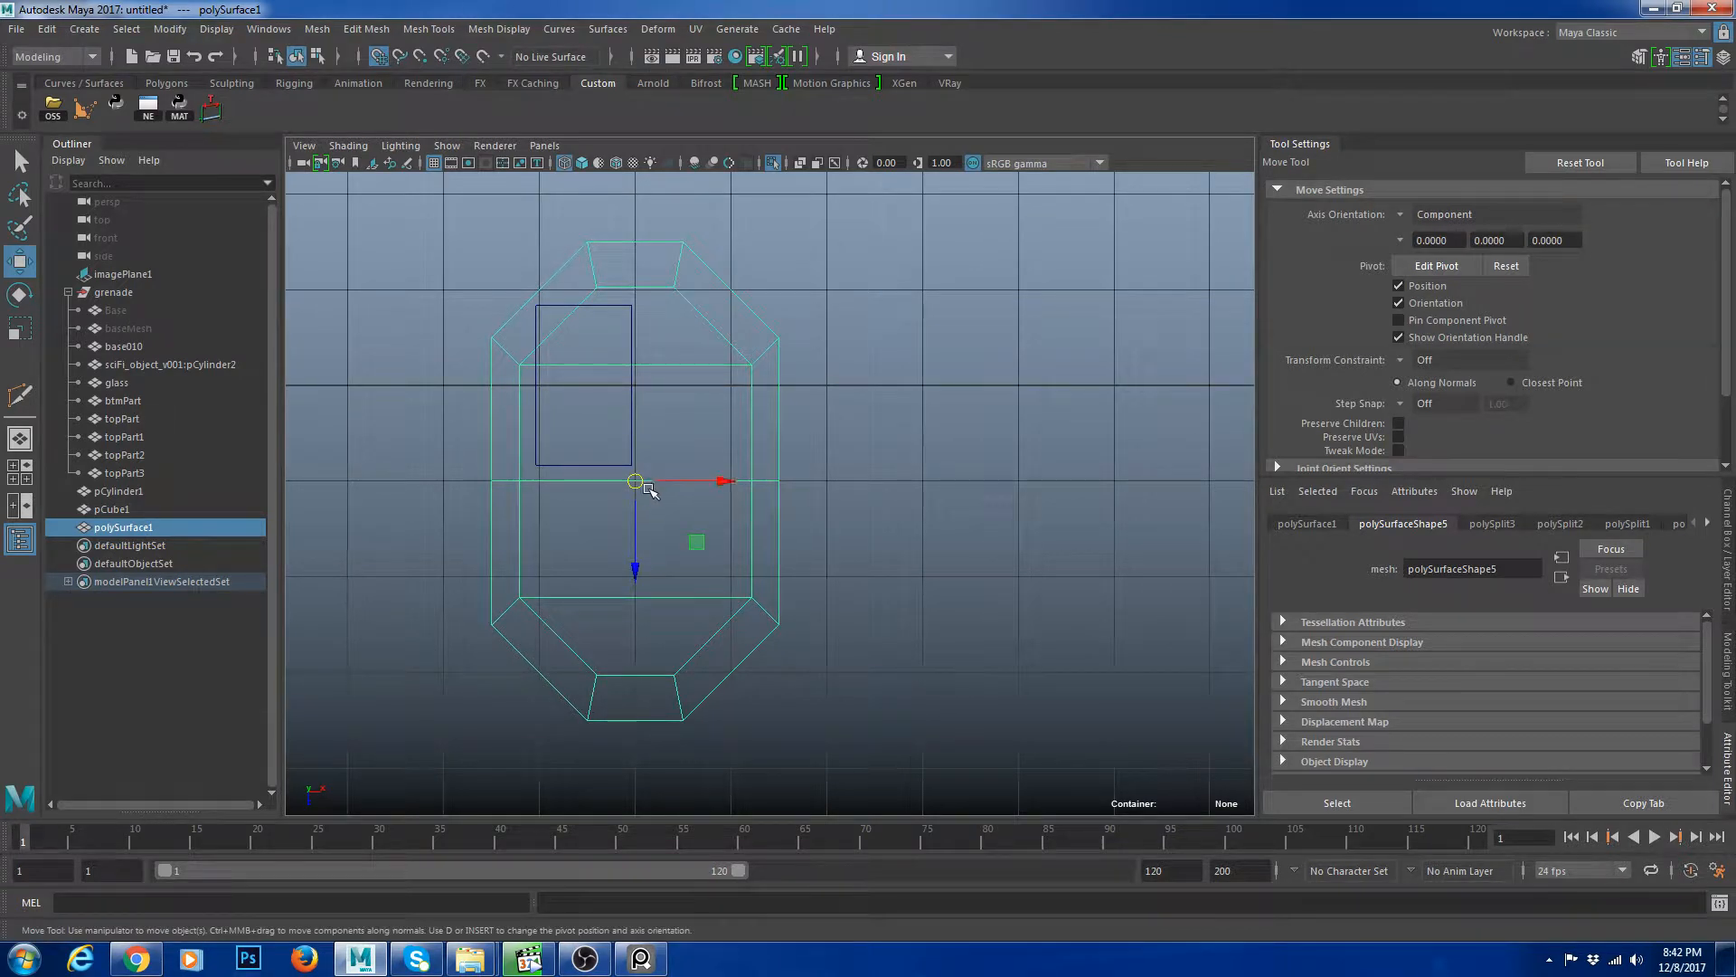
key(r)
key(w)
drag(636, 562, 636, 465)
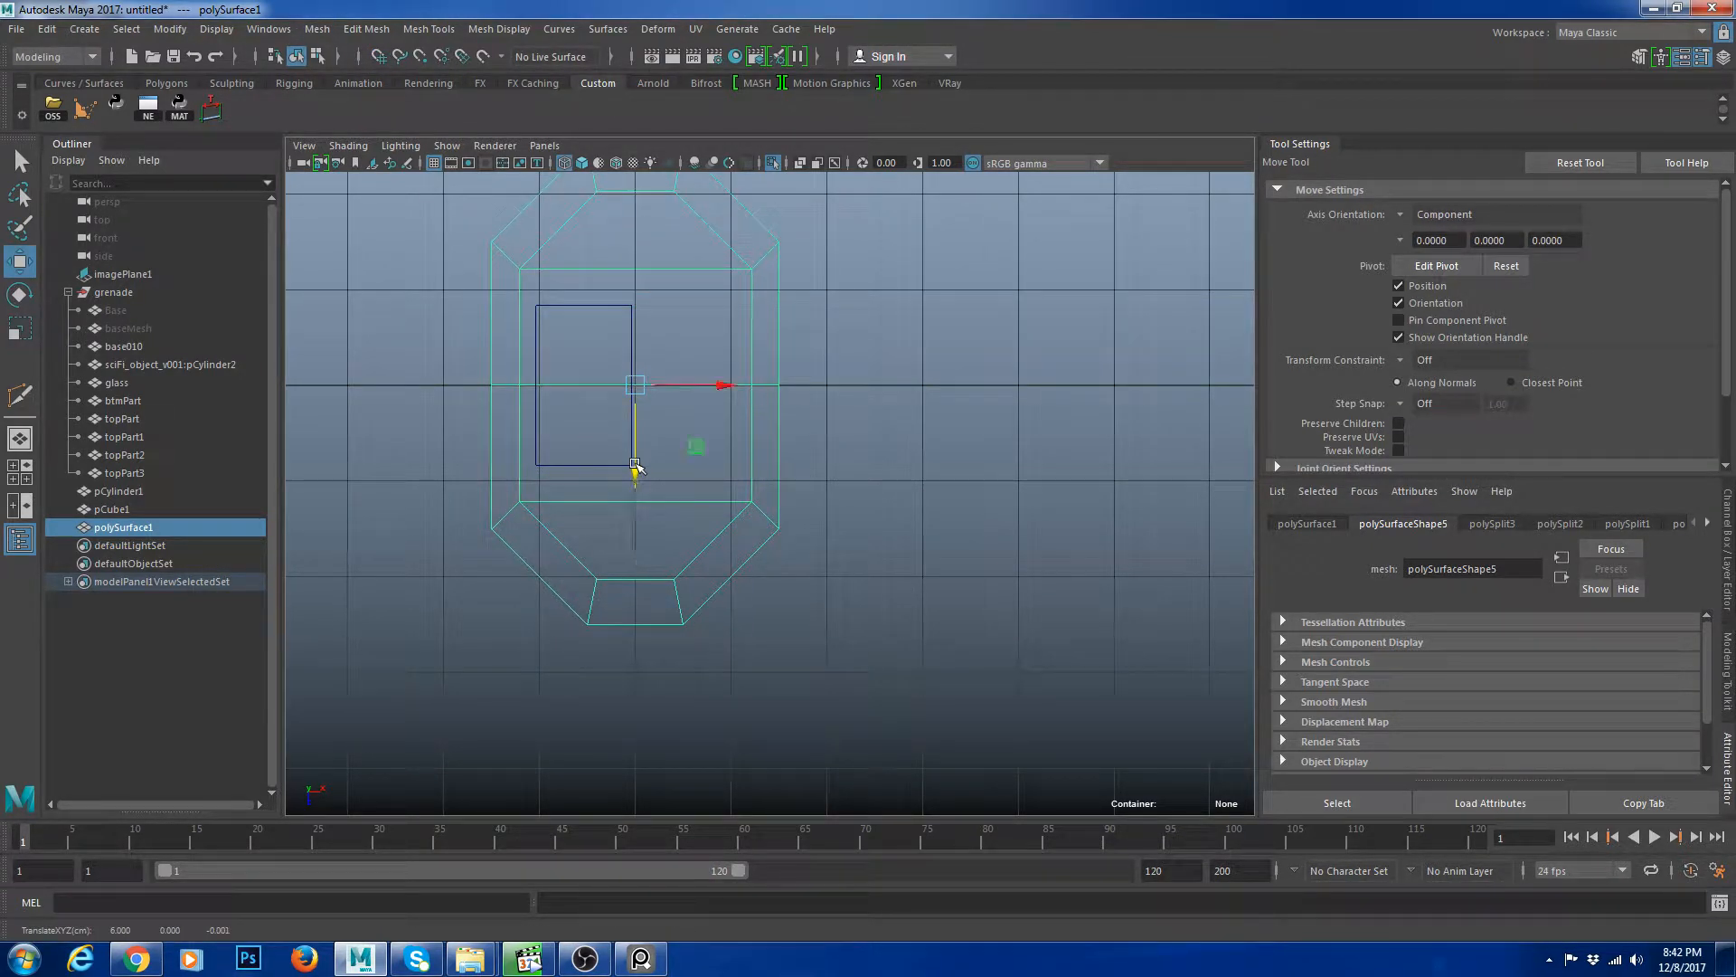
key(r)
drag(635, 385, 459, 388)
click(1712, 834)
click(756, 397)
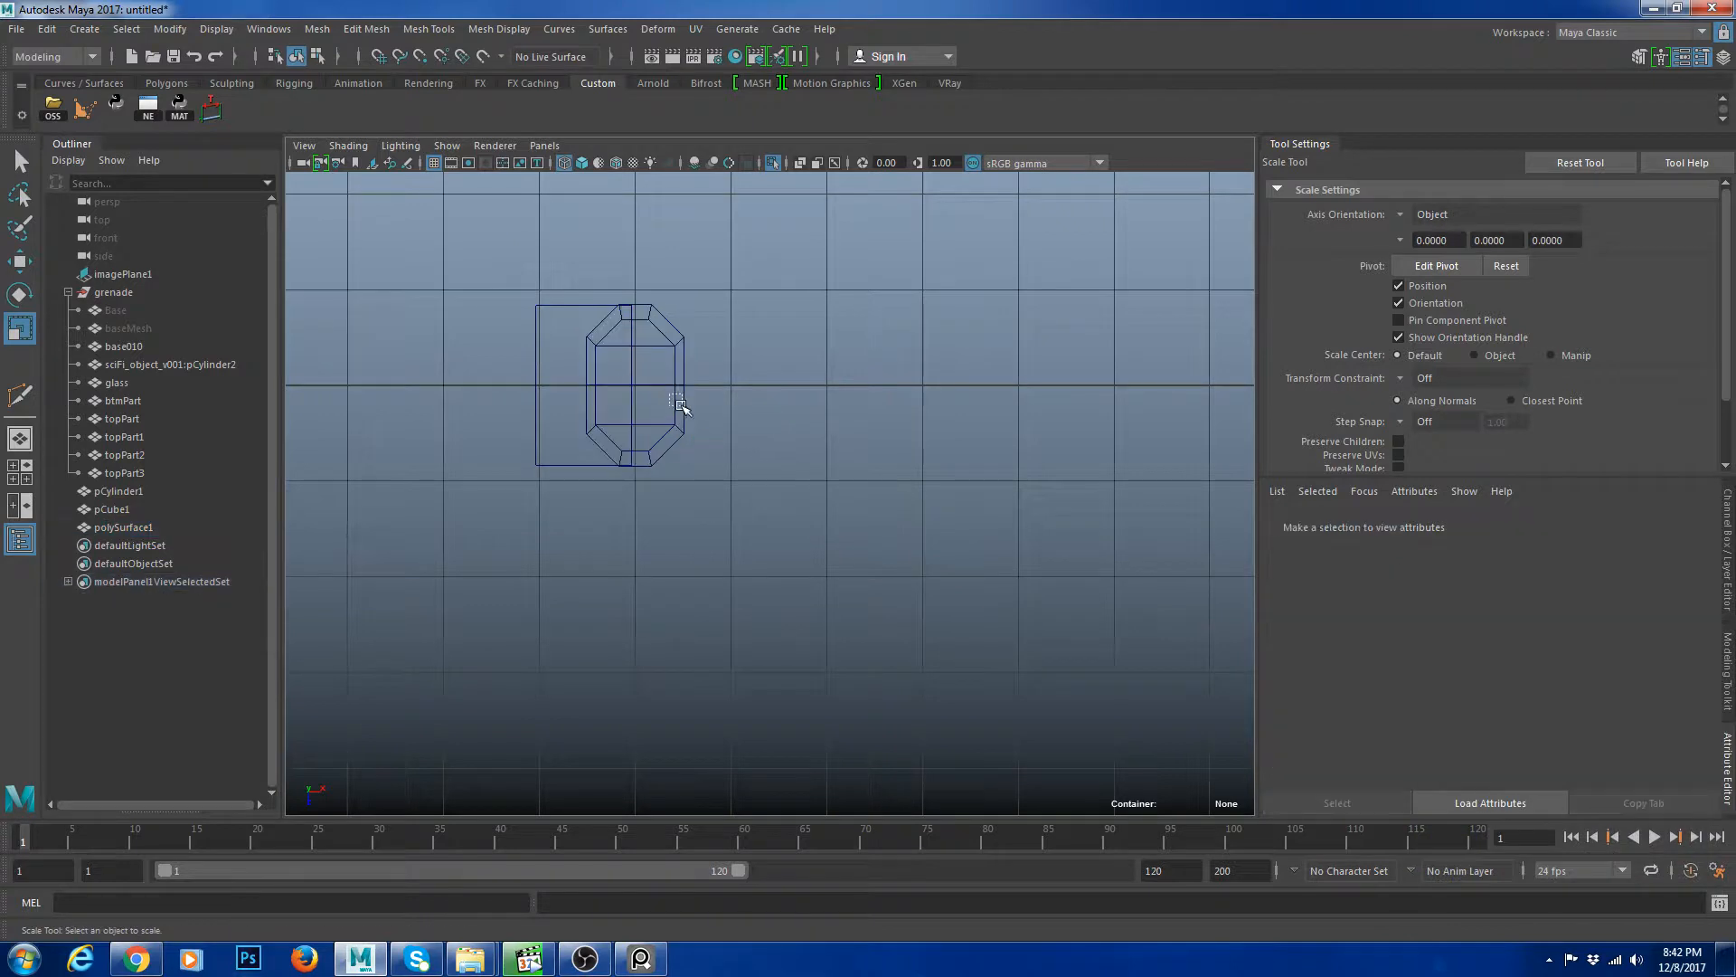
click(685, 406)
Move the polygon aside from the slot outline and adjust its inner edges.
key(w)
drag(724, 386, 865, 451)
click(876, 454)
scroll(890, 434, up, 5)
alt+middle_drag(892, 430, 893, 565)
drag(764, 362, 821, 418)
scroll(814, 397, up, 3)
right_drag(801, 364, 801, 407)
Select the polygon's upper inner face, extrude it and scale it inward.
click(799, 301)
click(874, 307)
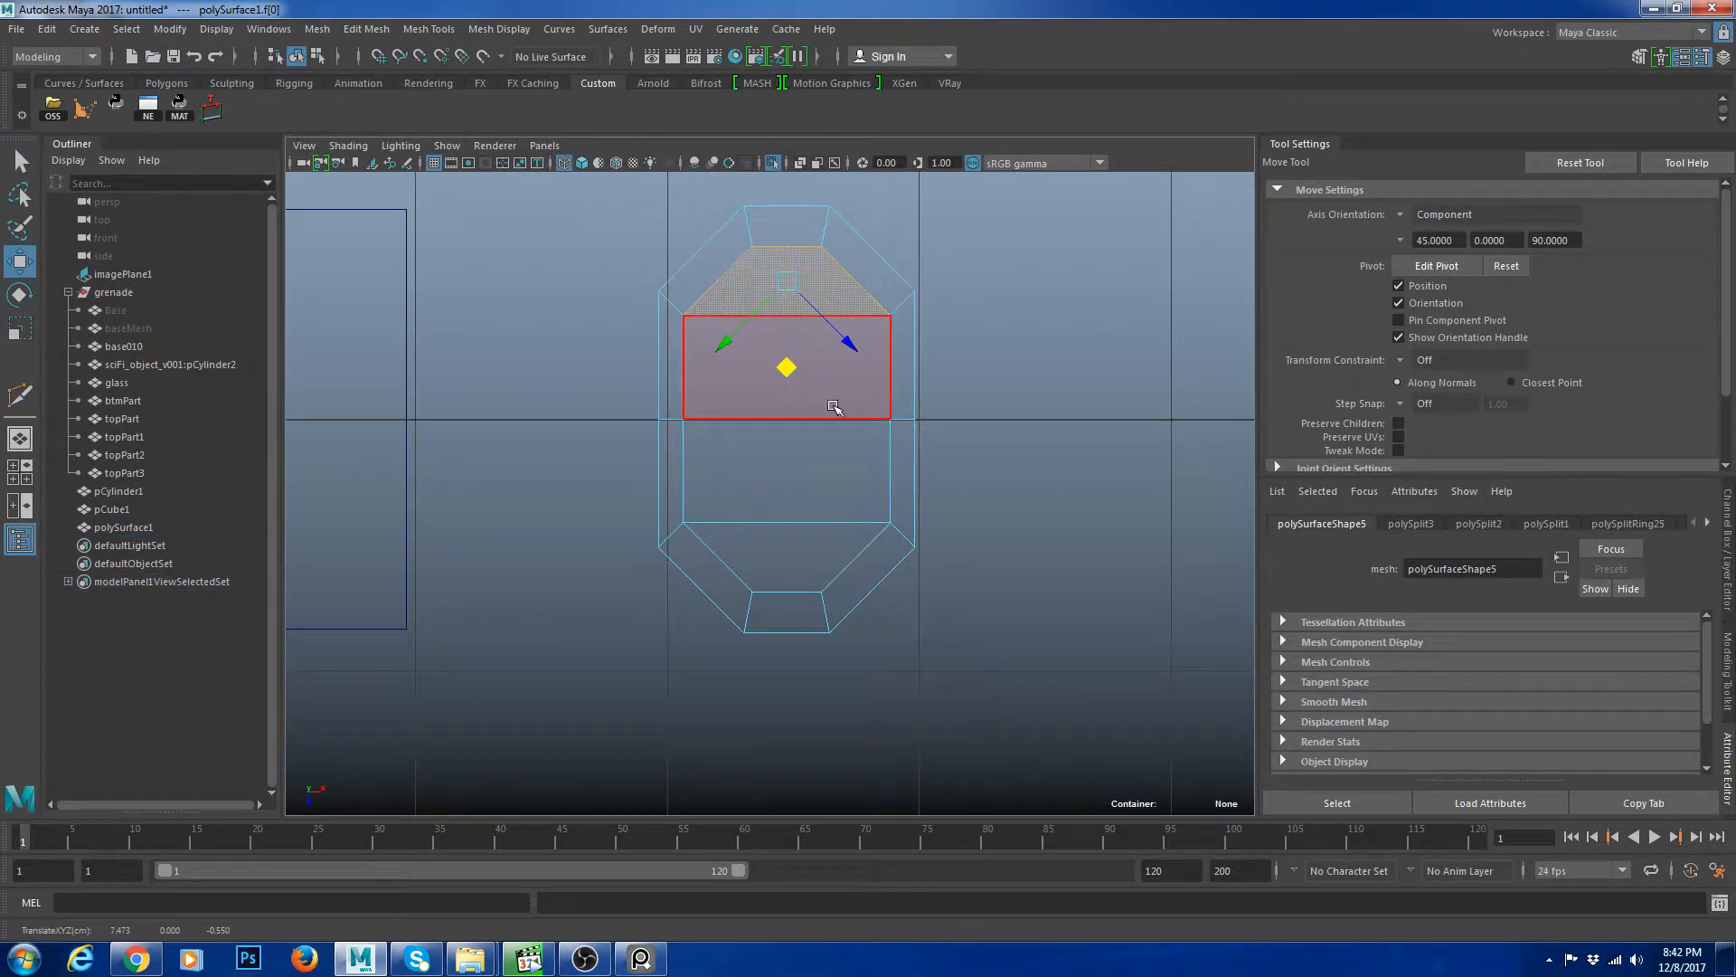
scroll(1033, 403, up, 1)
alt+middle_drag(1033, 404, 1016, 488)
click(1063, 547)
click(800, 460)
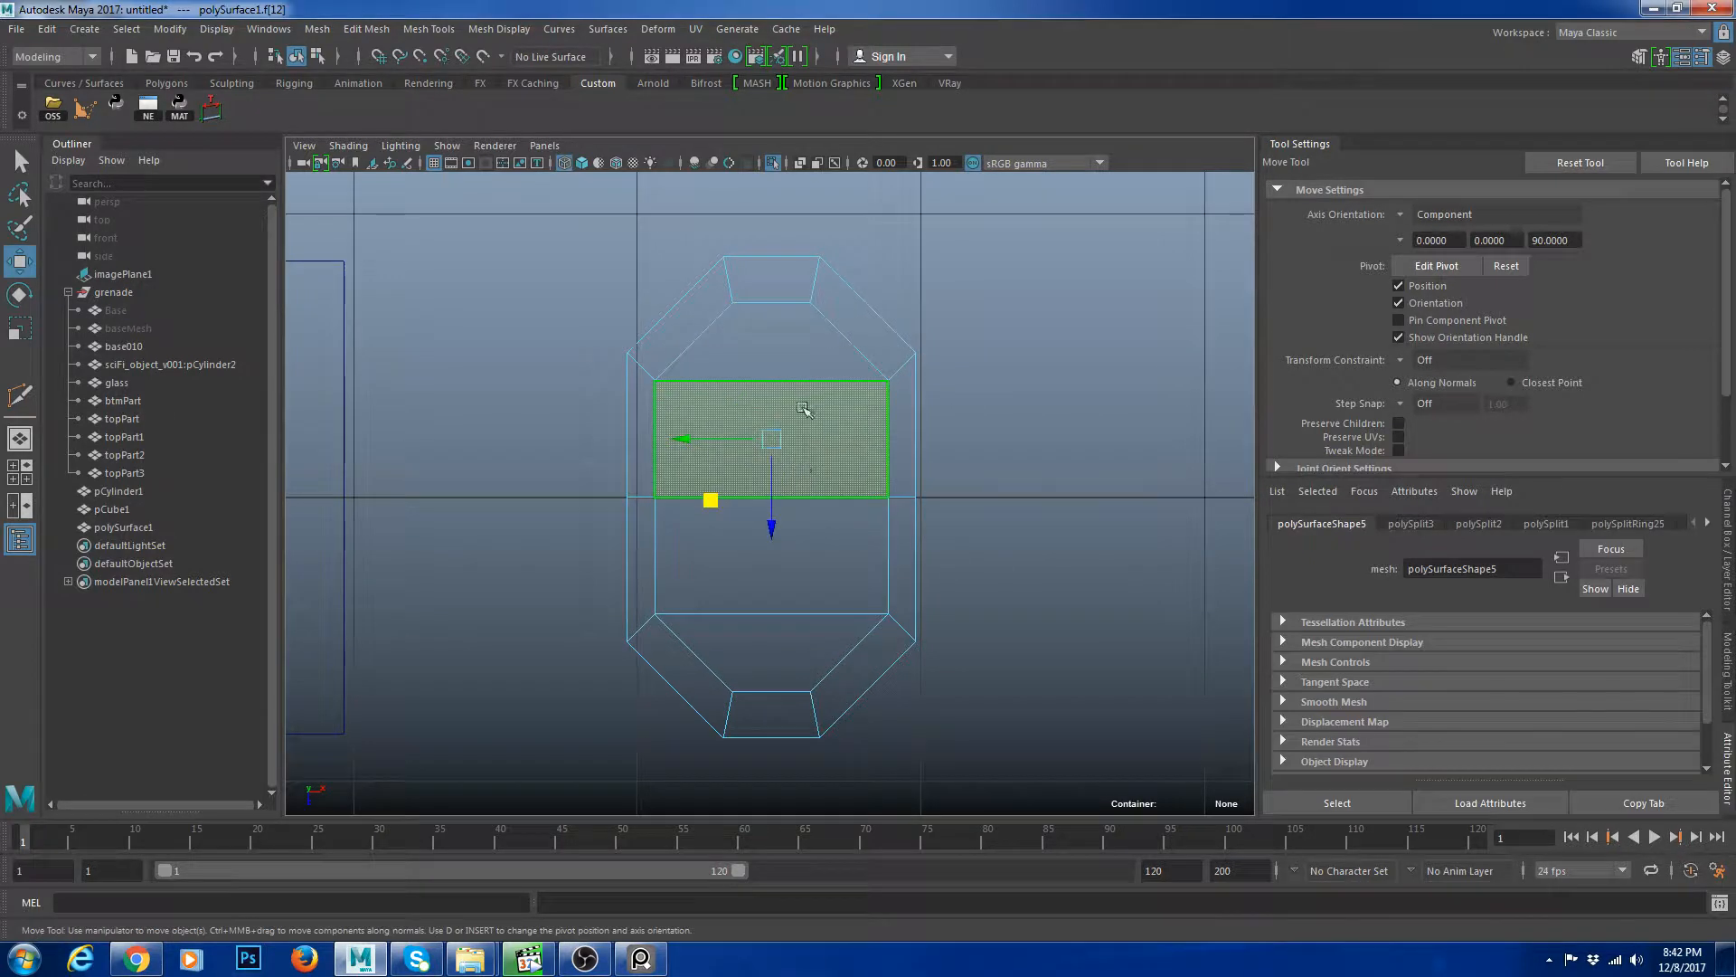
shift+click(812, 354)
key(ctrl+e)
key(r)
drag(789, 405, 756, 407)
Select the polygon's lower face, extrude it and scale it narrower.
click(824, 590)
shift+click(777, 651)
key(ctrl+e)
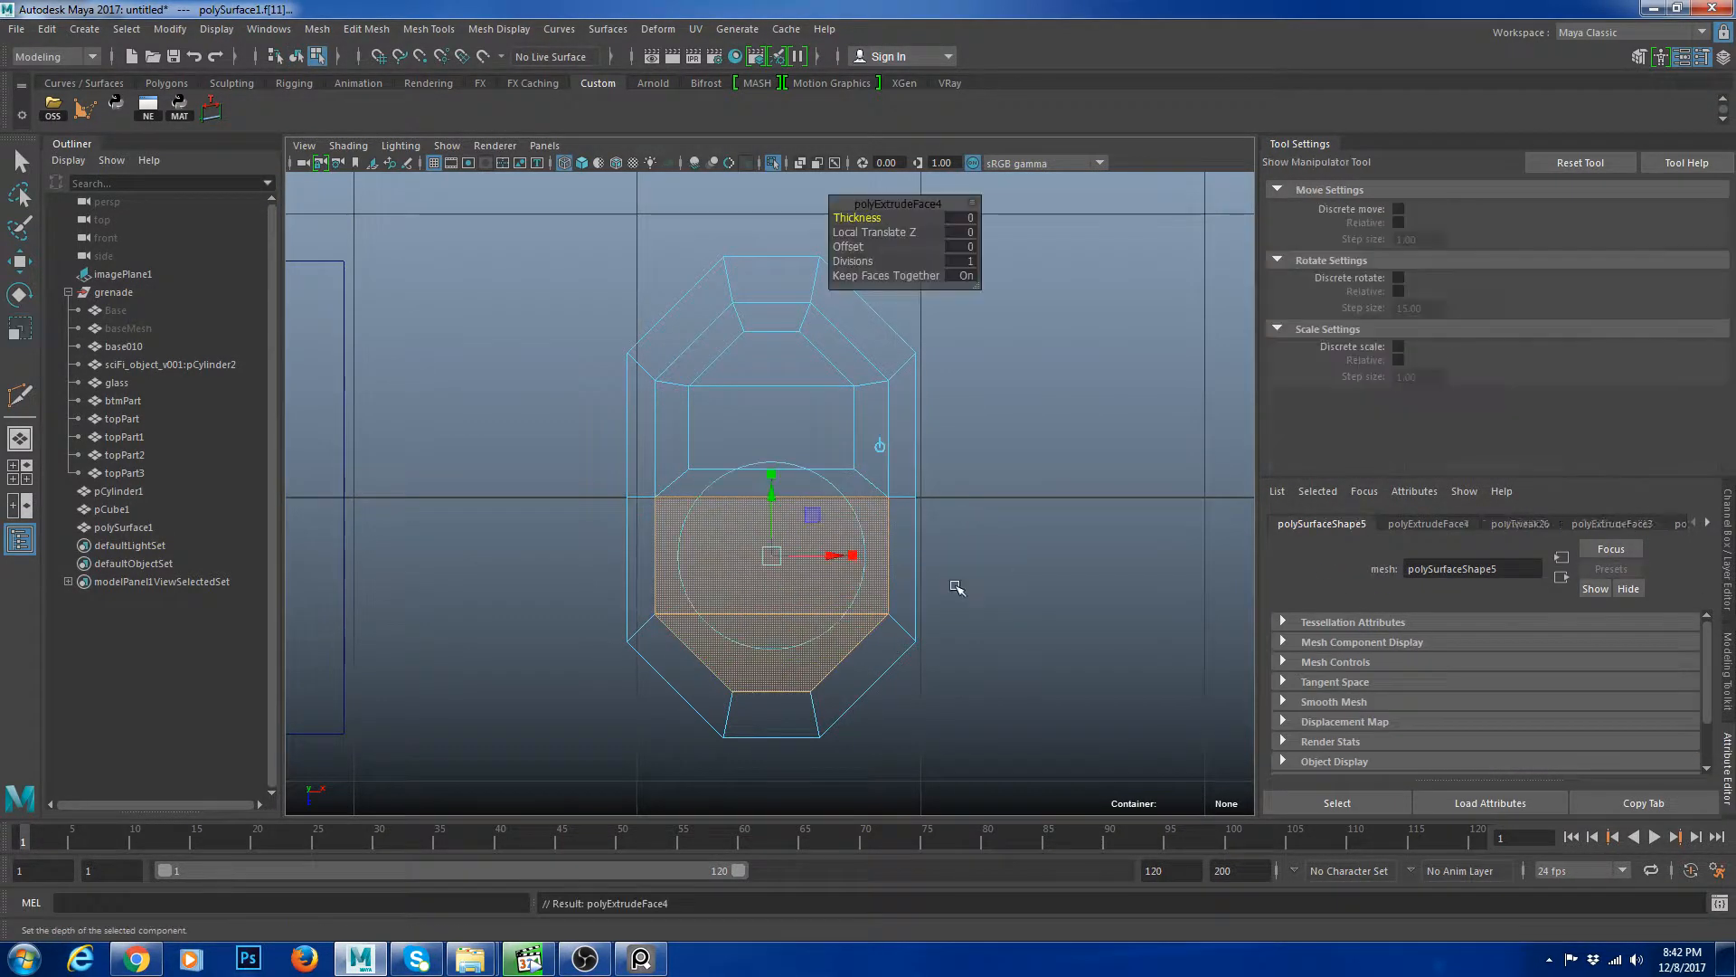
key(r)
drag(870, 604, 791, 594)
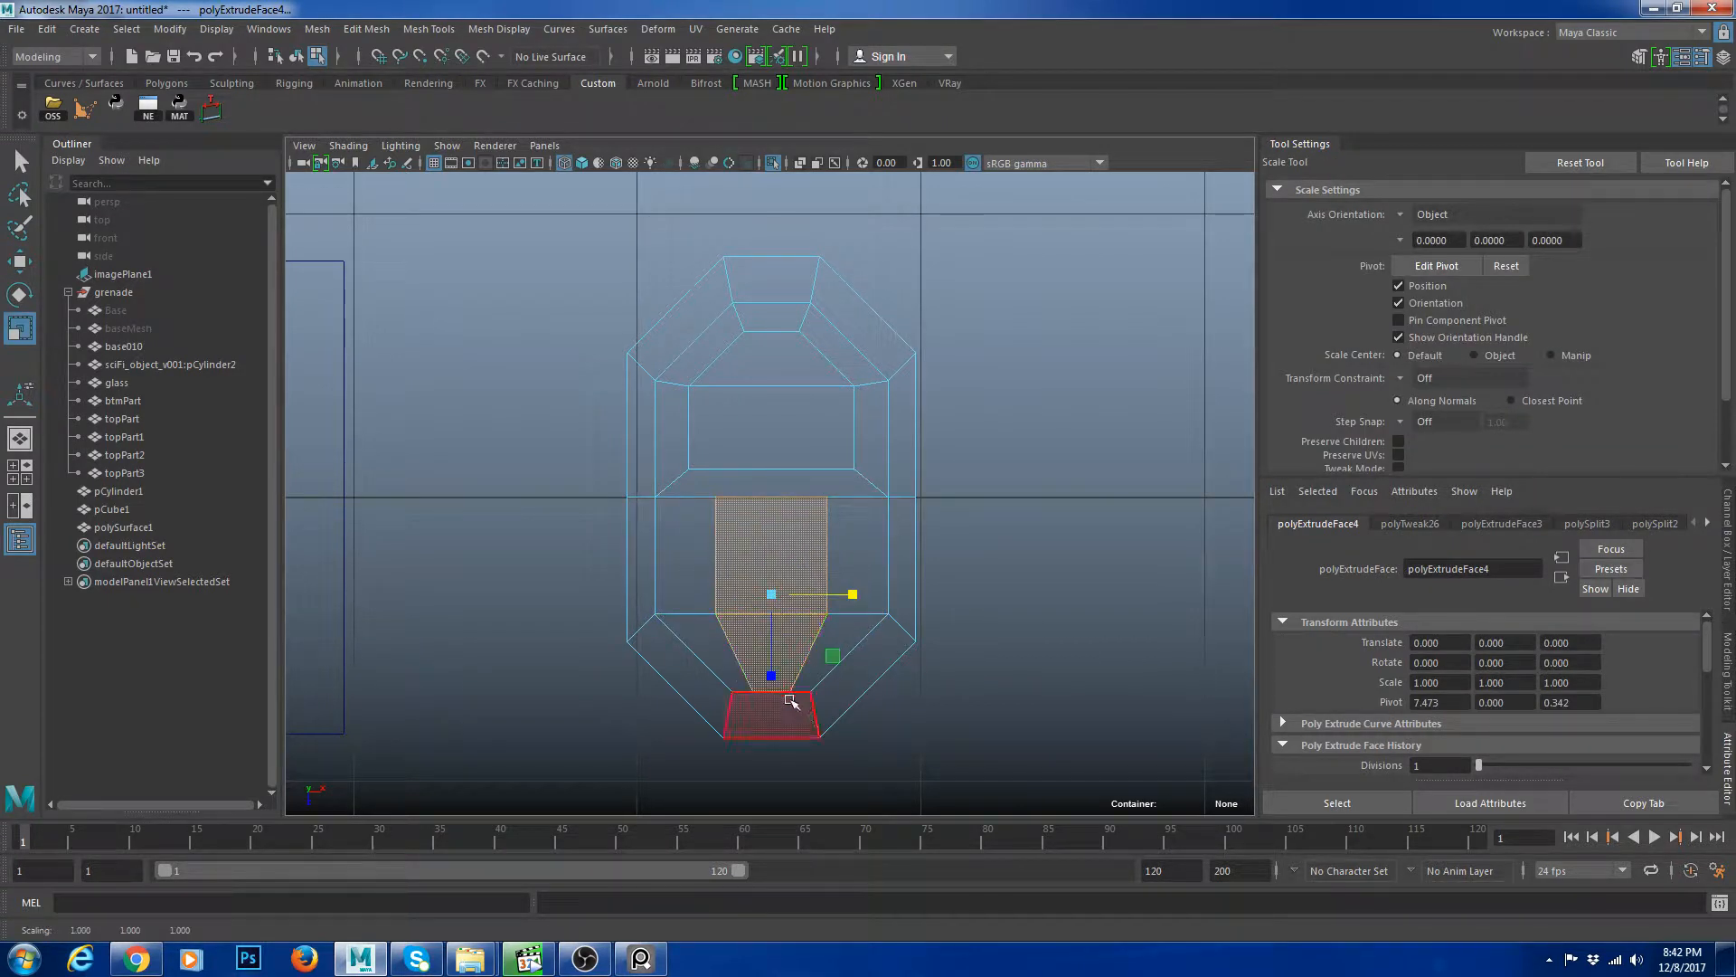
Delete the polygon's two inner faces to open the pull tab's upper and lower holes.
drag(771, 676, 772, 650)
click(771, 360)
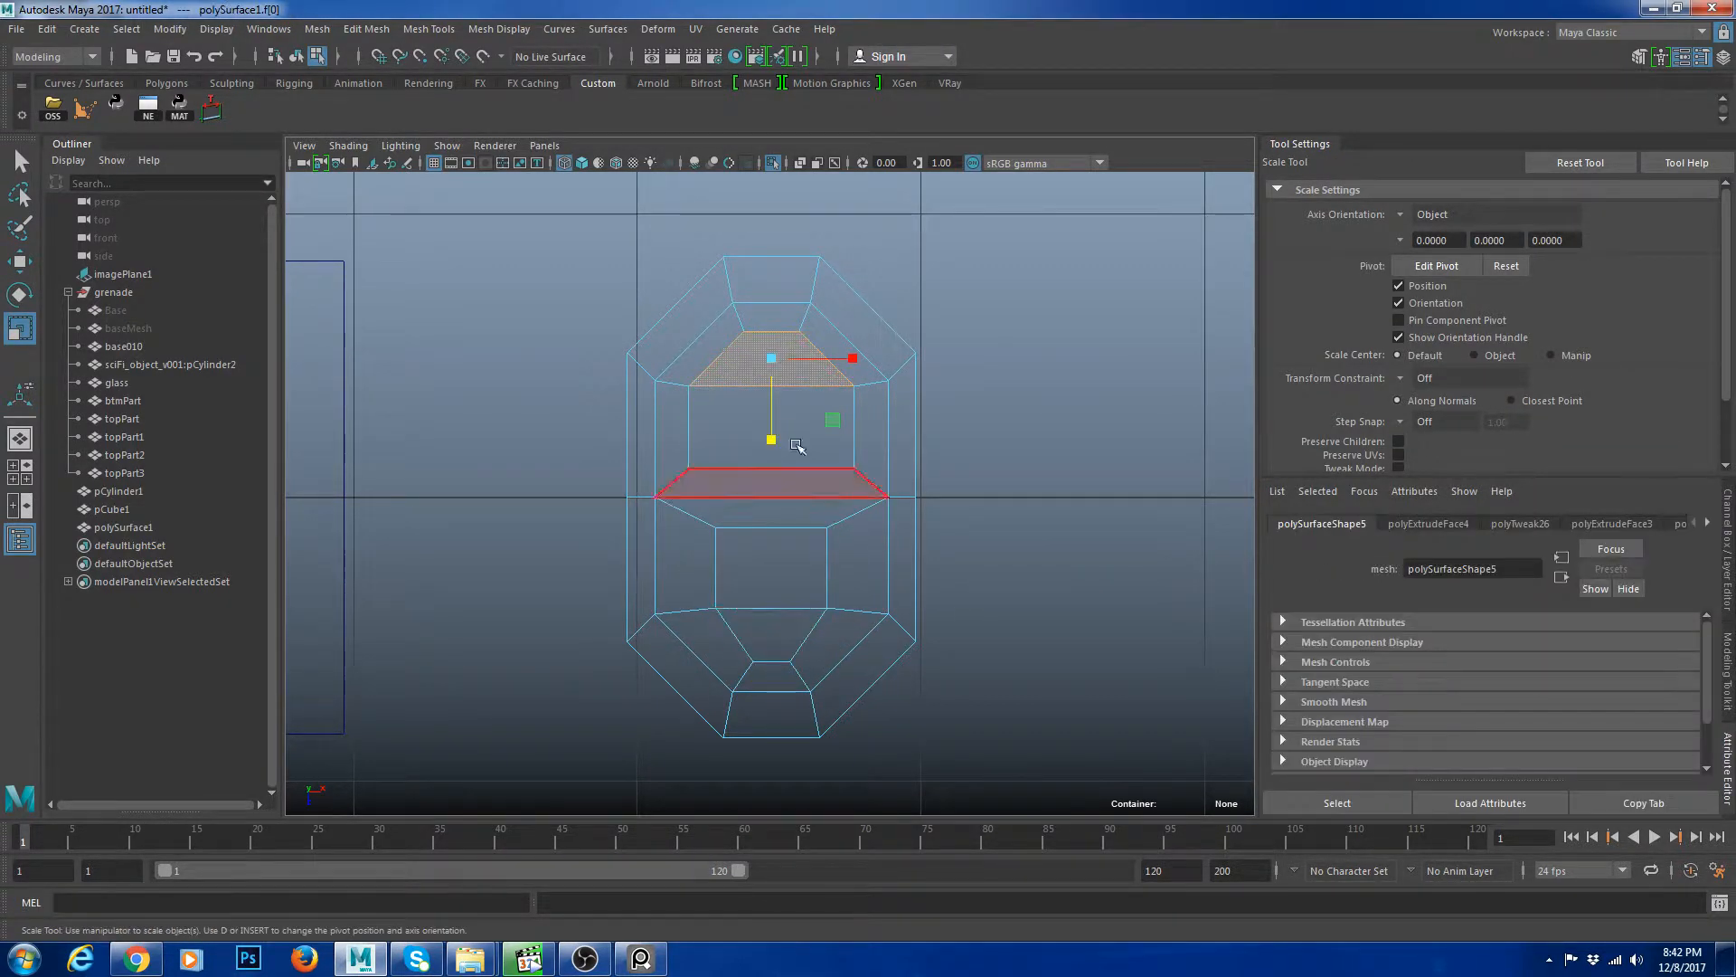
click(1060, 622)
scroll(1056, 631, up, 1)
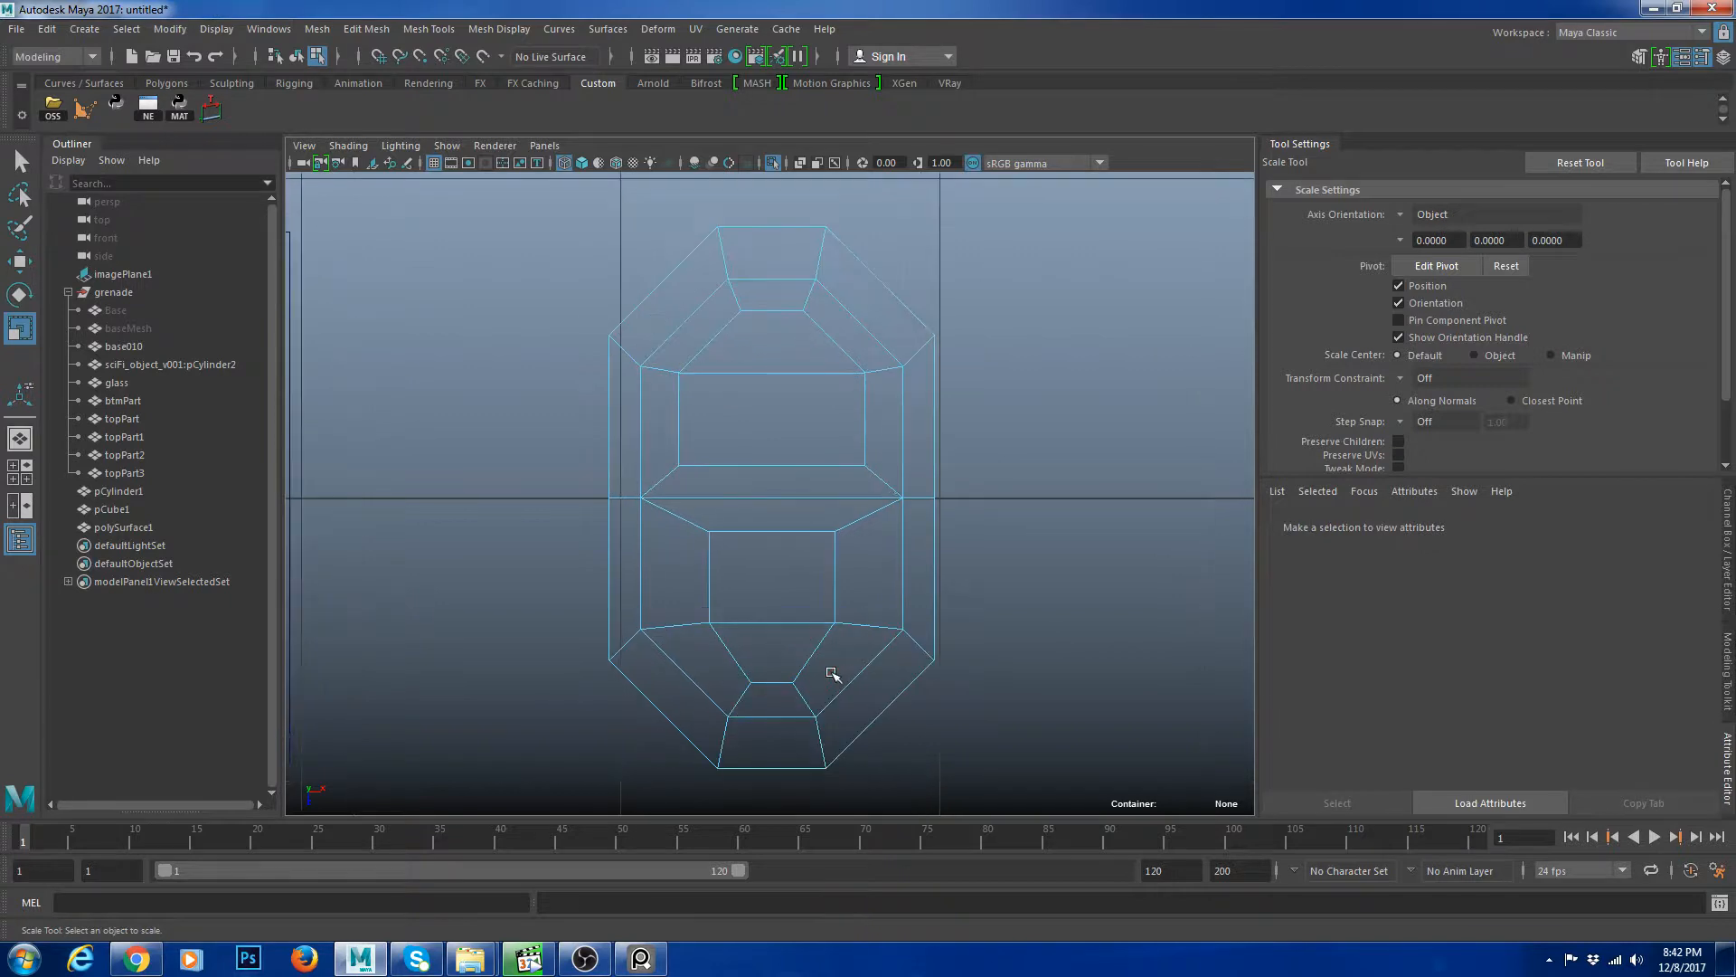
click(780, 605)
shift+click(782, 662)
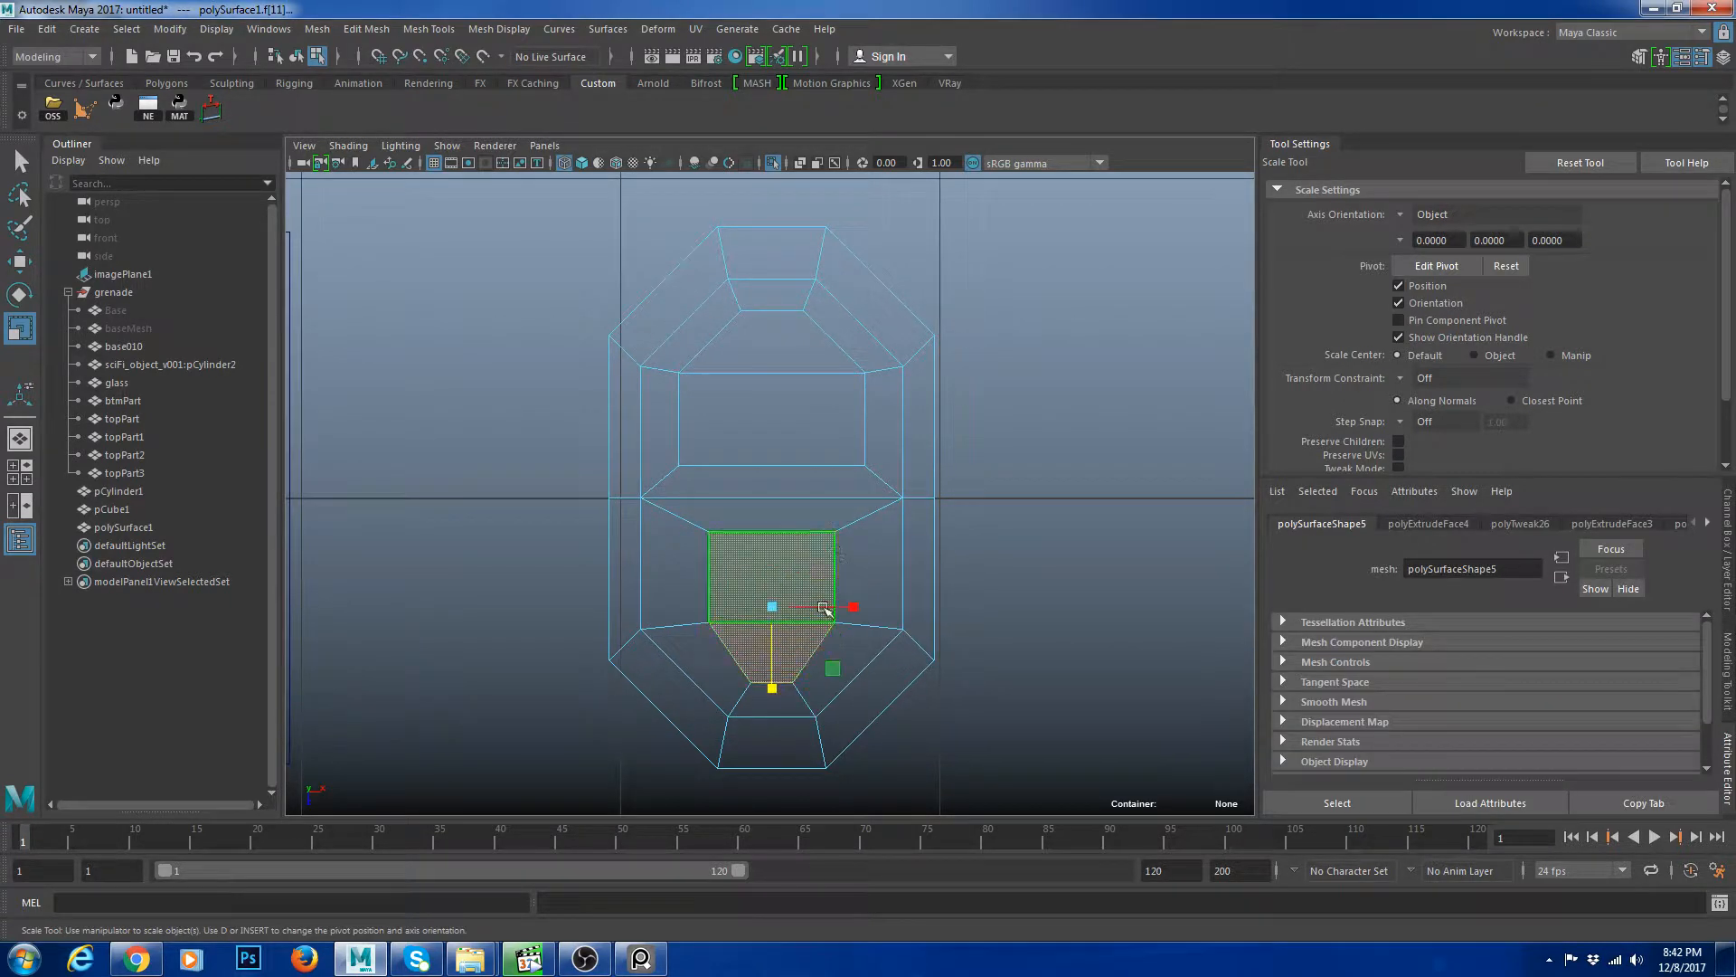
click(783, 365)
click(783, 365)
key(Delete)
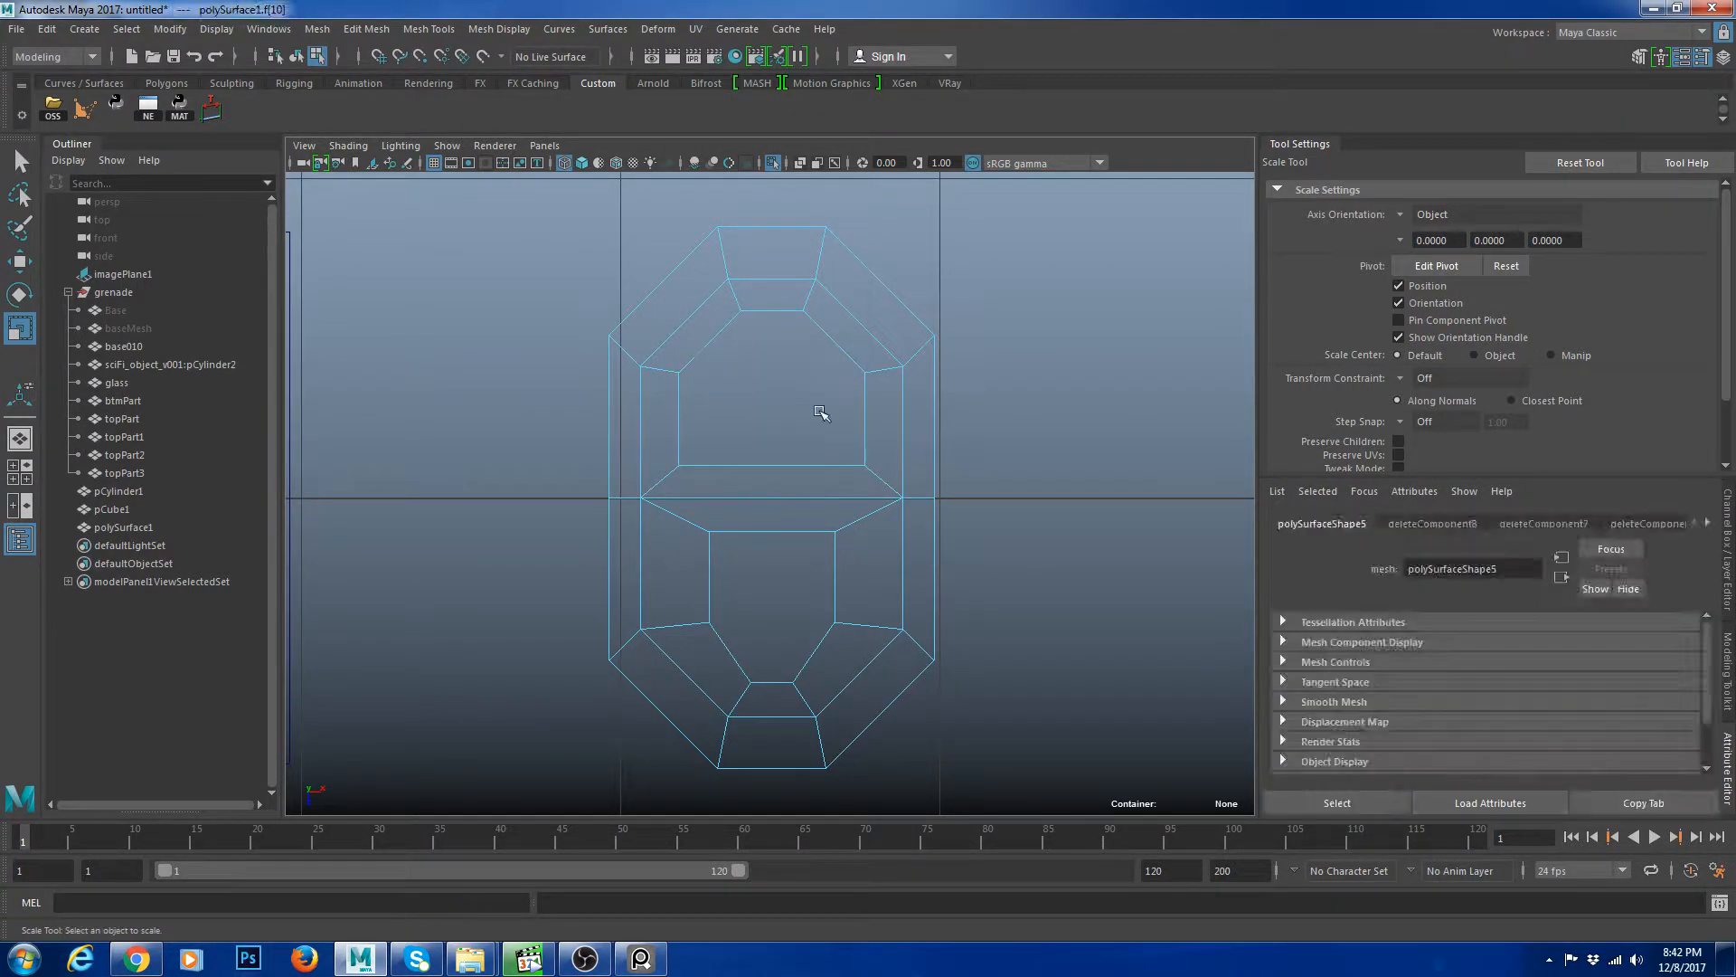
Preview the pull tab smoothed in the perspective view and orbit around it.
key(F8)
key(space)
key(space)
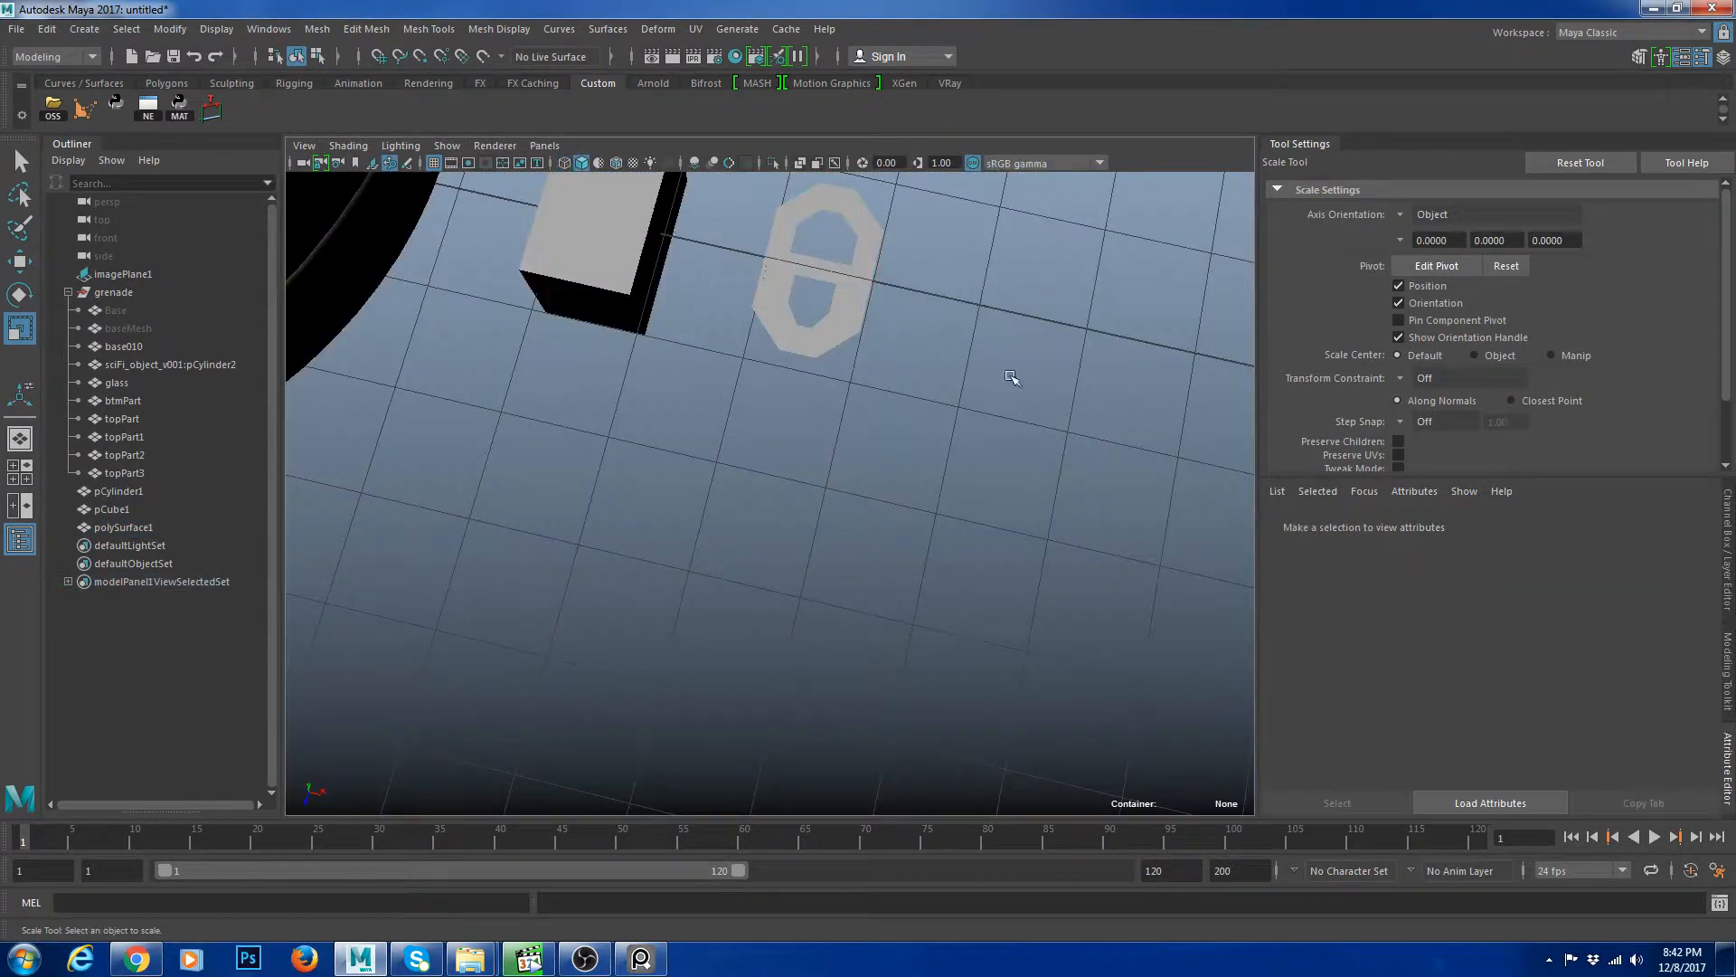
alt+drag(1006, 479, 946, 480)
scroll(946, 481, down, 5)
scroll(946, 493, up, 5)
key(3)
click(949, 568)
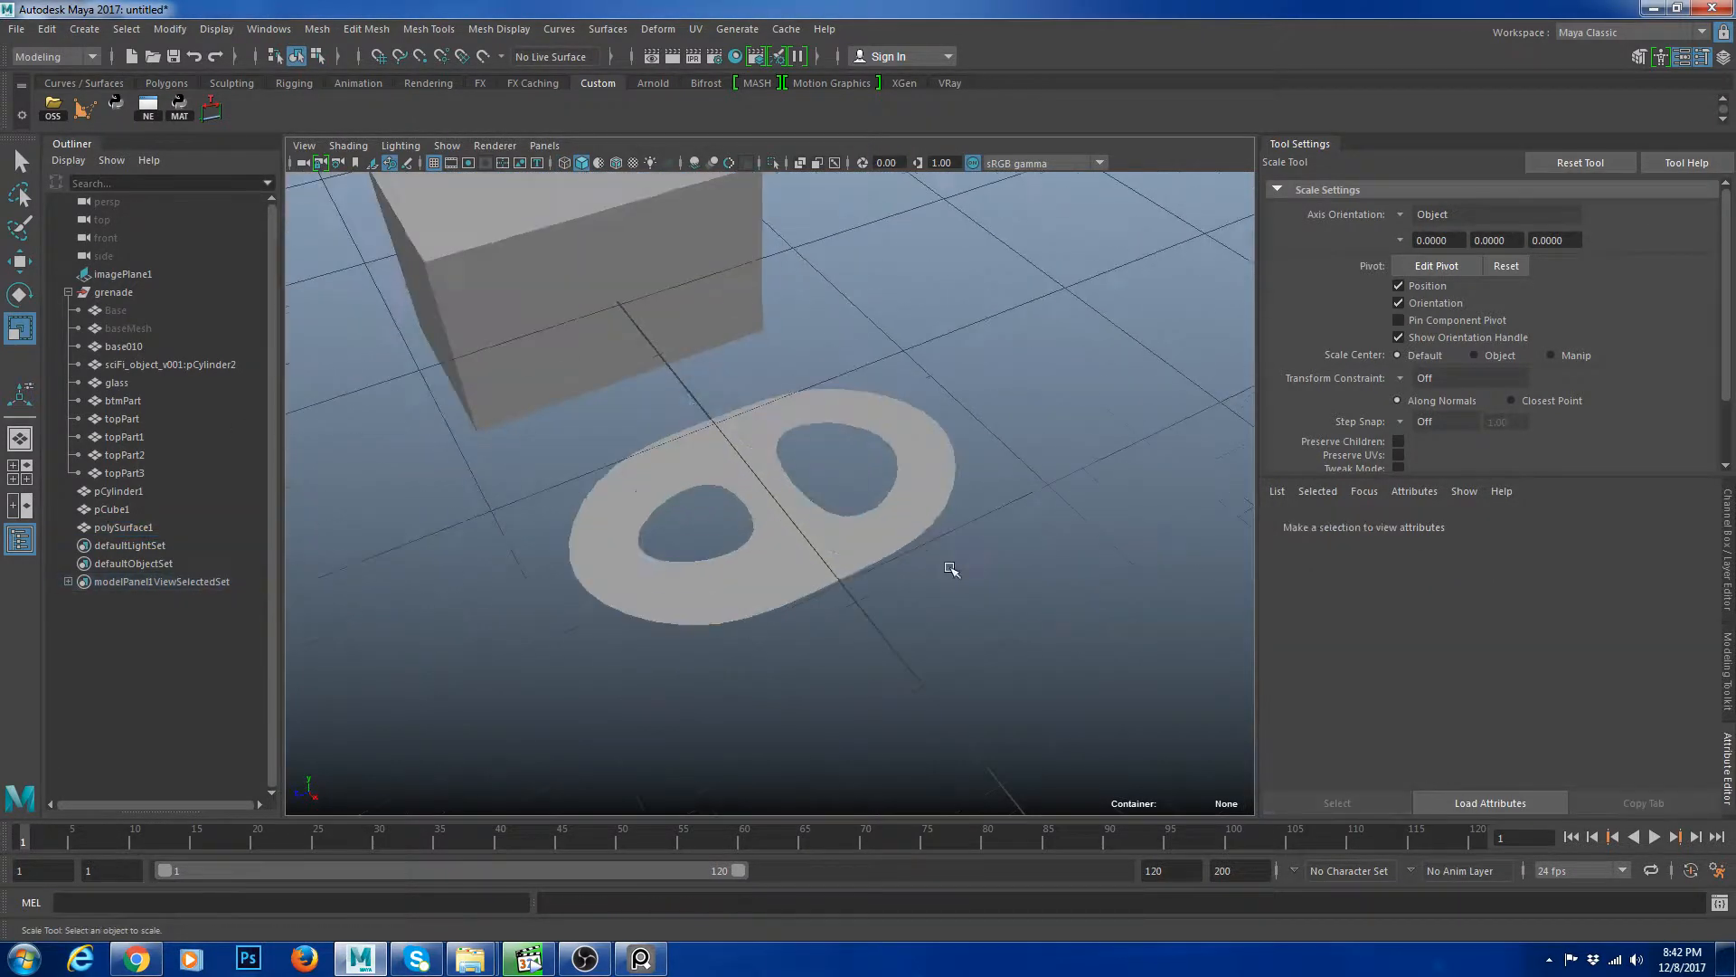
click(895, 523)
key(1)
scroll(967, 588, up, 4)
scroll(962, 587, down, 5)
alt+drag(963, 587, 1015, 605)
key(w)
scroll(951, 634, up, 3)
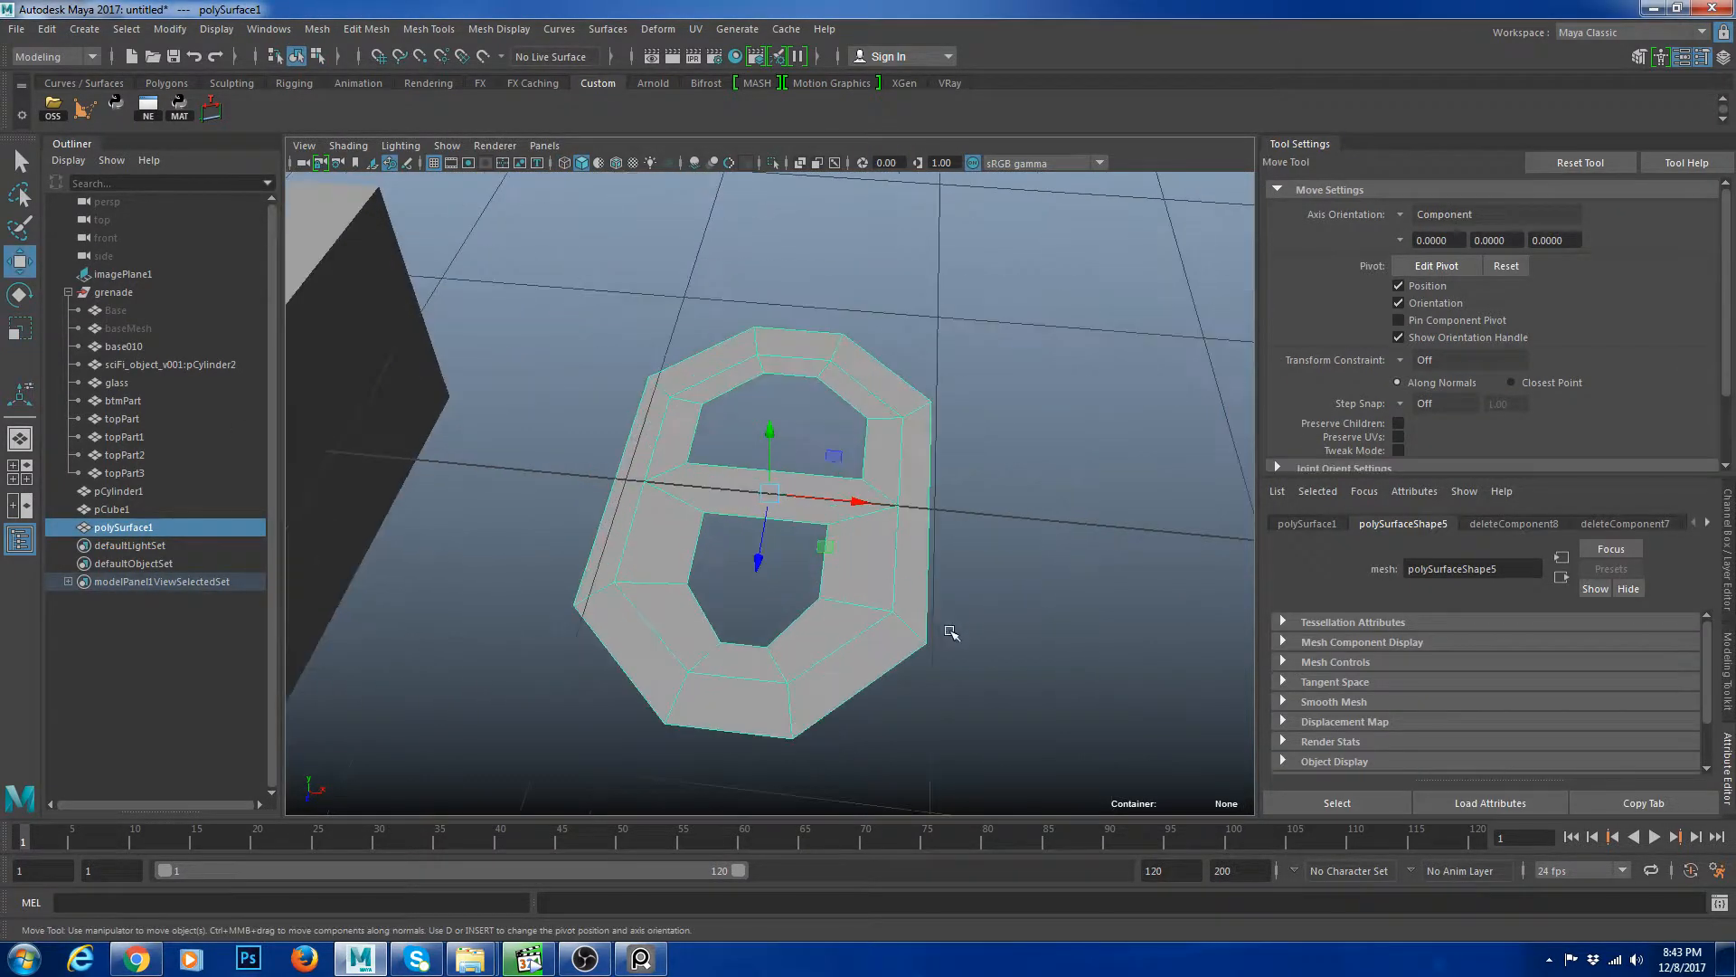
alt+drag(769, 580, 891, 606)
right_drag(909, 607, 905, 543)
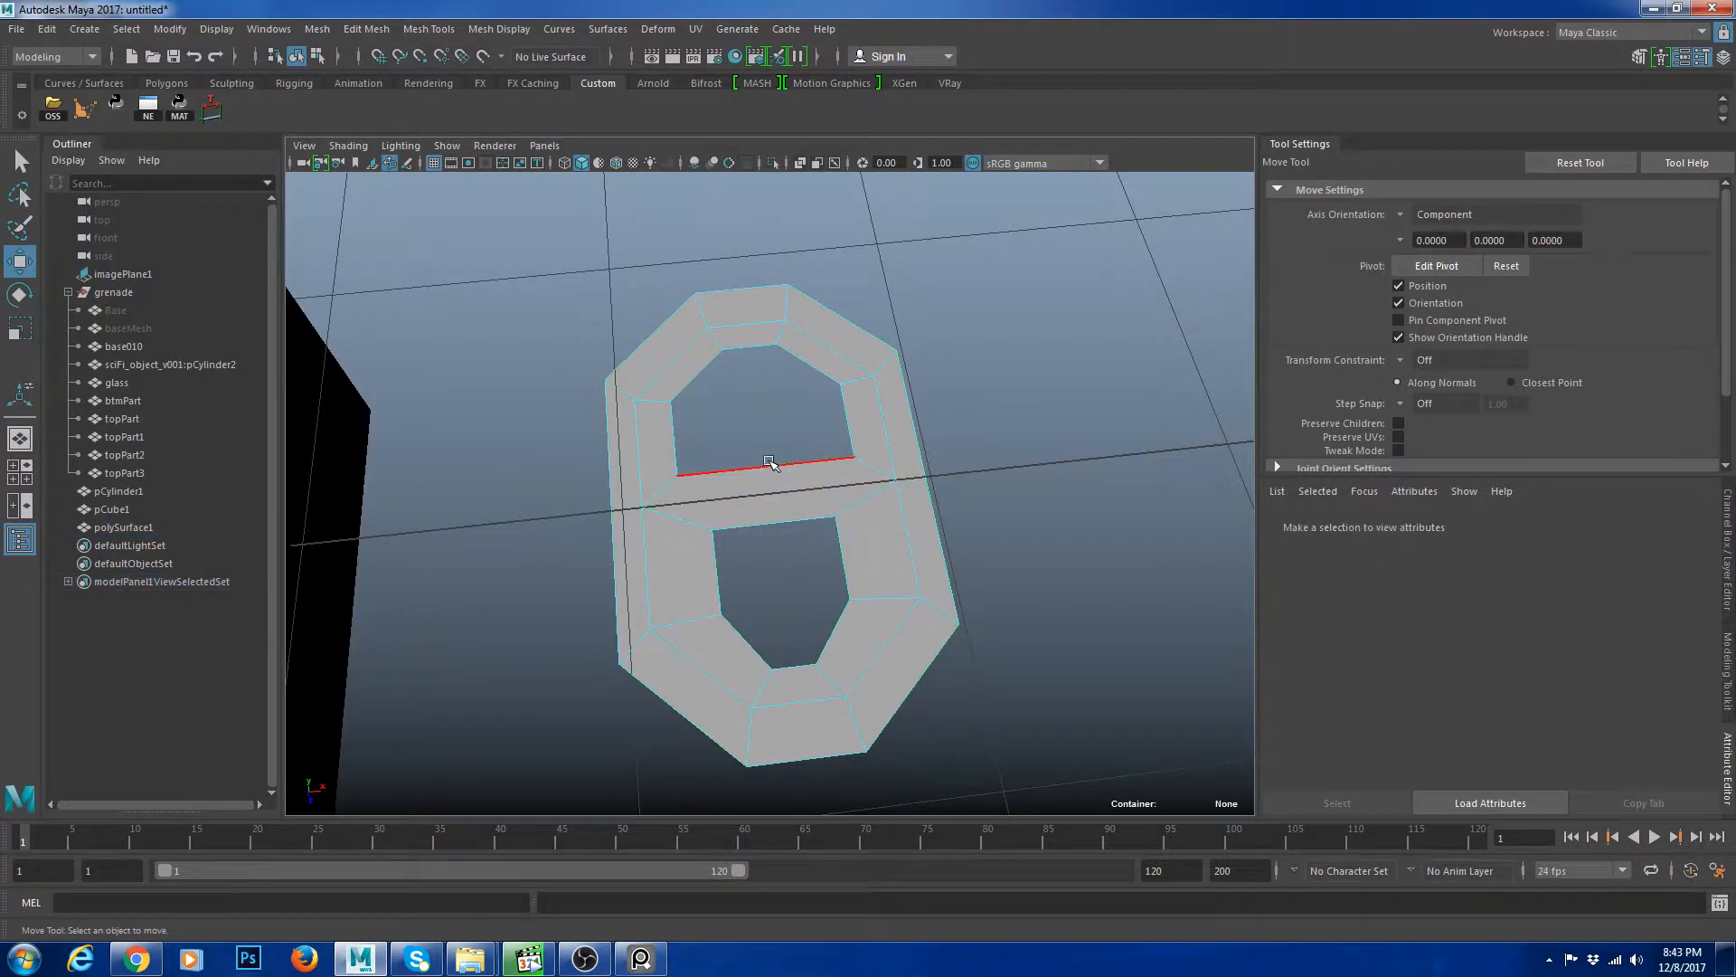
Select the edge loops around the upper hole and scale them outward to enlarge the hole.
double_click(769, 469)
key(r)
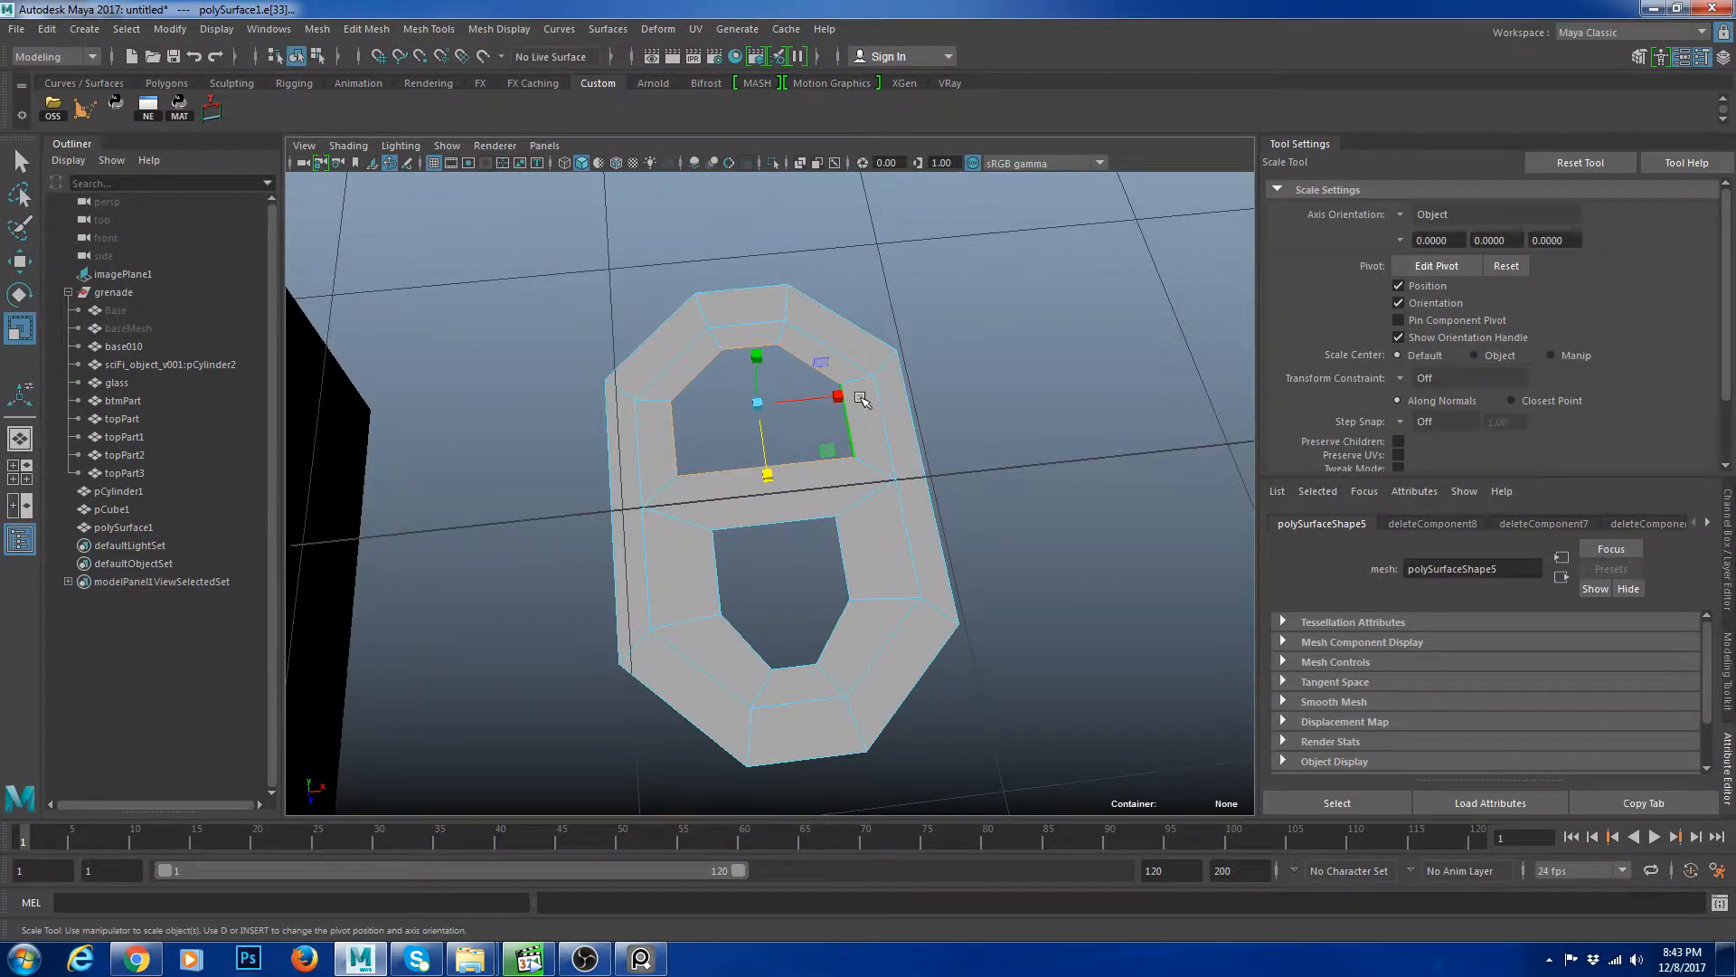
click(867, 400)
alt+drag(863, 403, 846, 470)
double_click(834, 463)
key(w)
key(r)
ctrl+drag(759, 373, 797, 391)
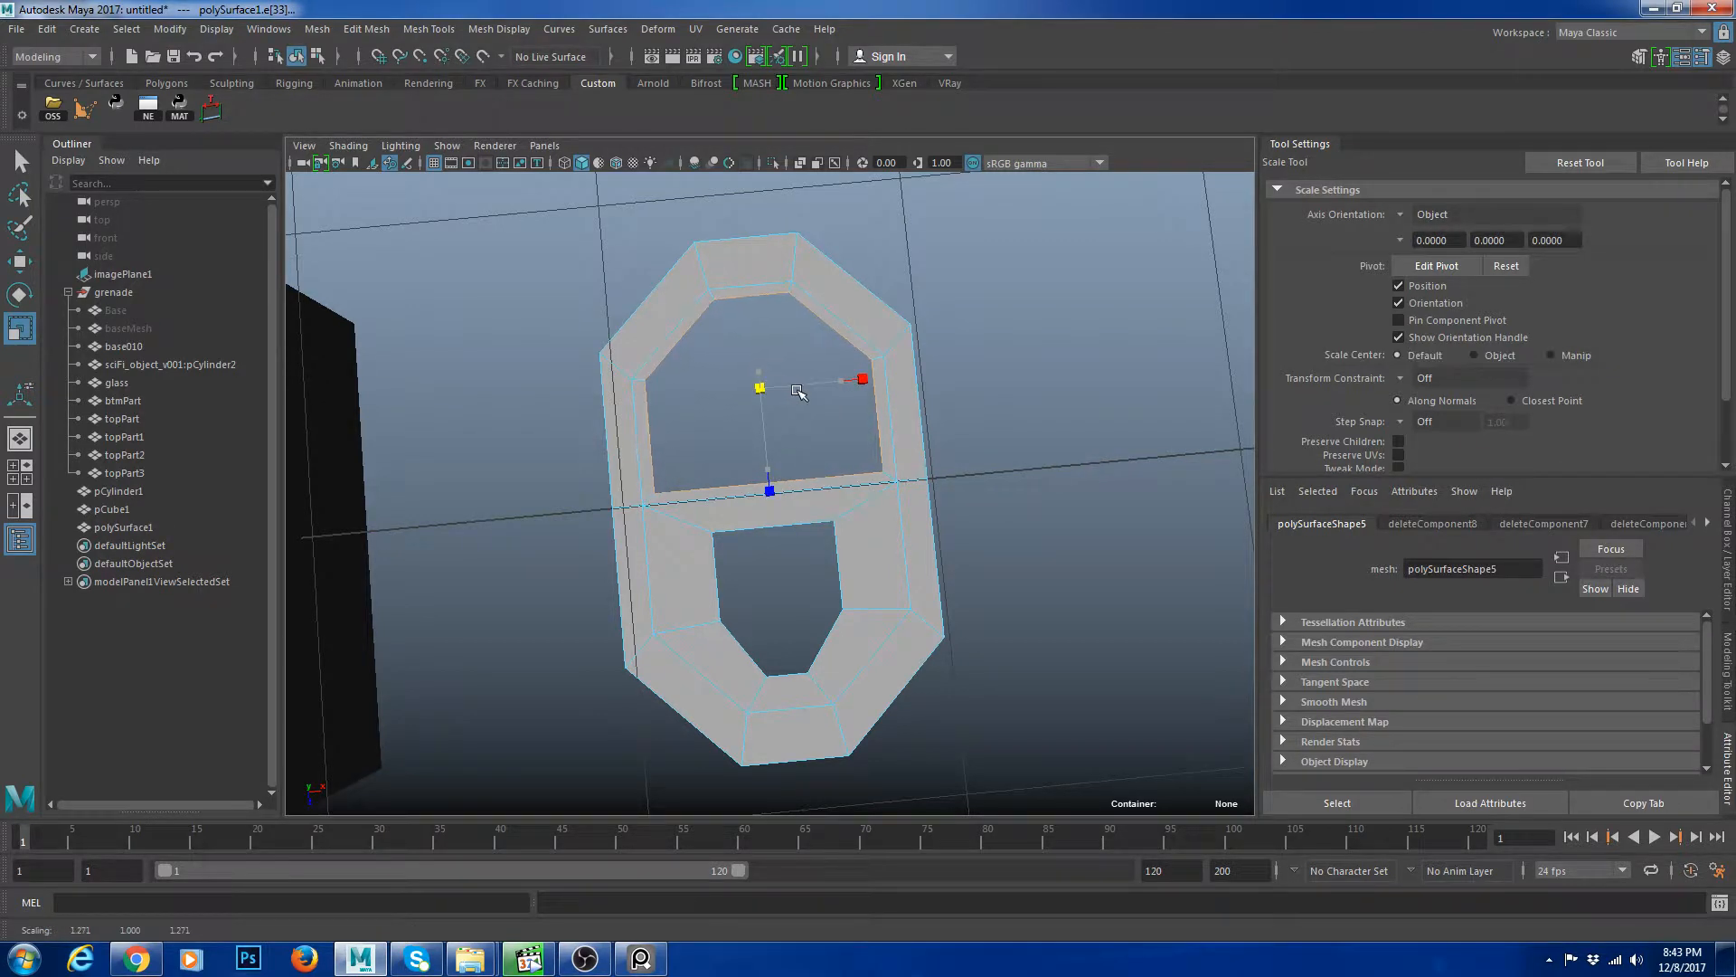
click(837, 351)
right_drag(862, 383, 936, 360)
click(954, 372)
Select the edge loop across the tab's middle bar and scale it.
alt+middle_drag(902, 589, 890, 534)
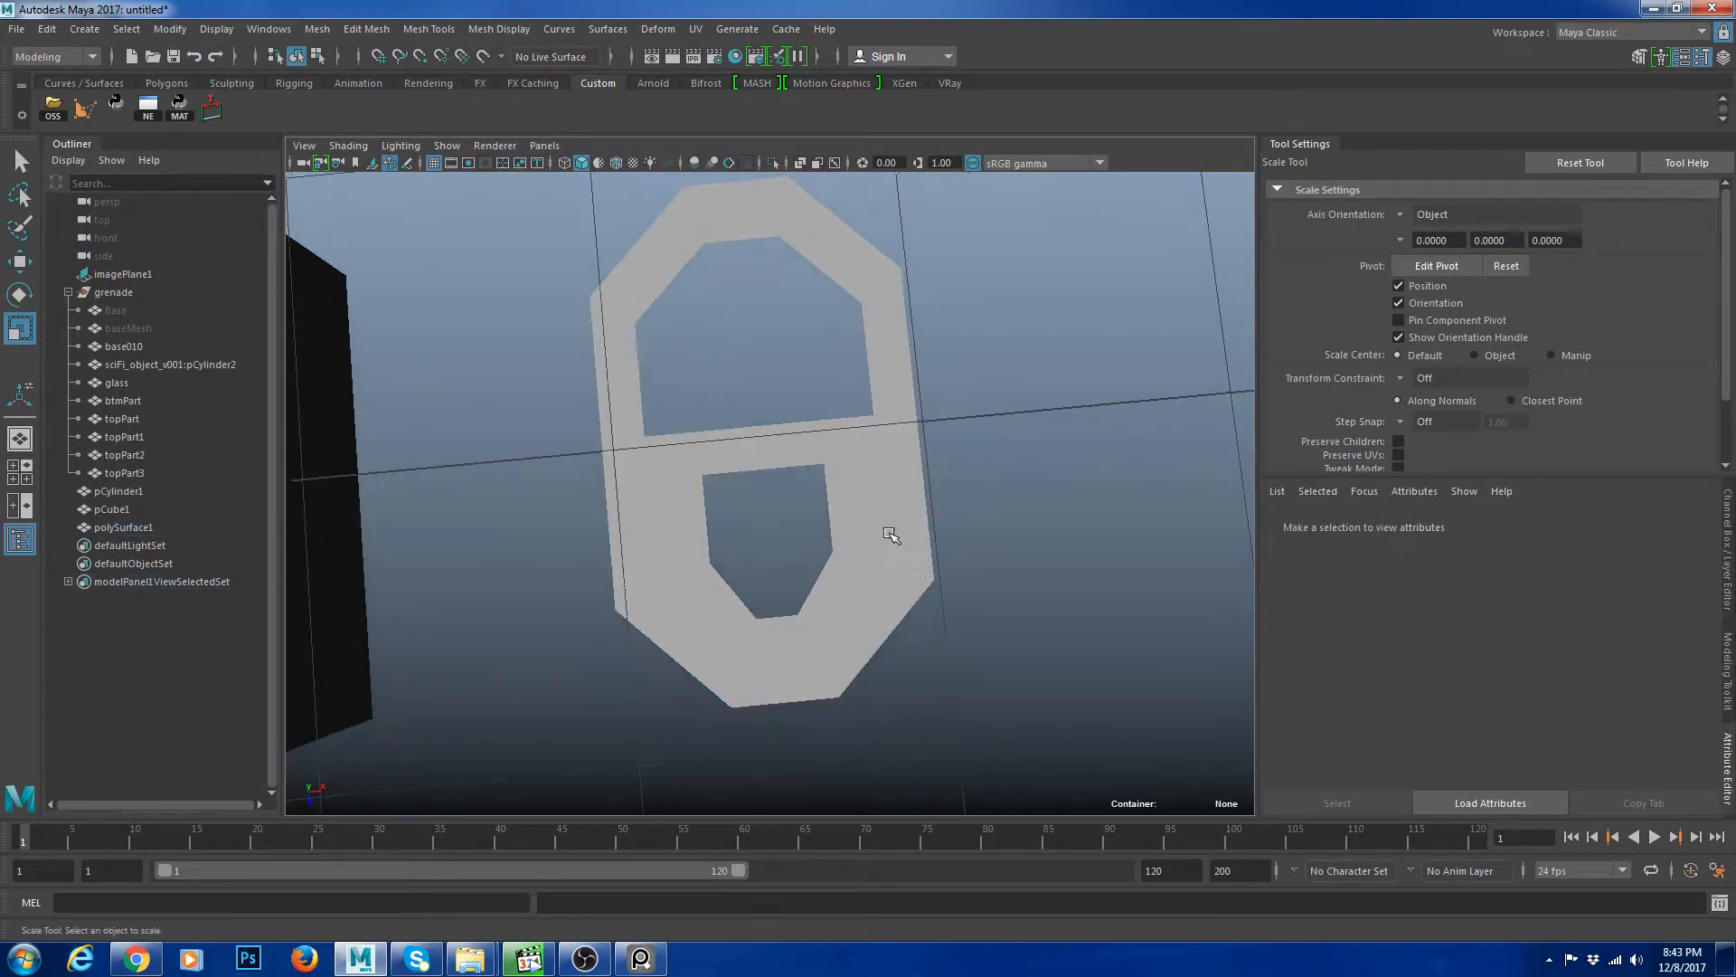
alt+drag(920, 515, 868, 496)
click(869, 495)
alt+drag(1139, 536, 1085, 571)
key(3)
click(1015, 655)
click(812, 487)
key(1)
scroll(811, 487, down, 5)
scroll(892, 550, up, 4)
right_drag(978, 554, 981, 631)
double_click(814, 552)
alt+drag(1043, 496, 960, 468)
right_drag(958, 466, 999, 405)
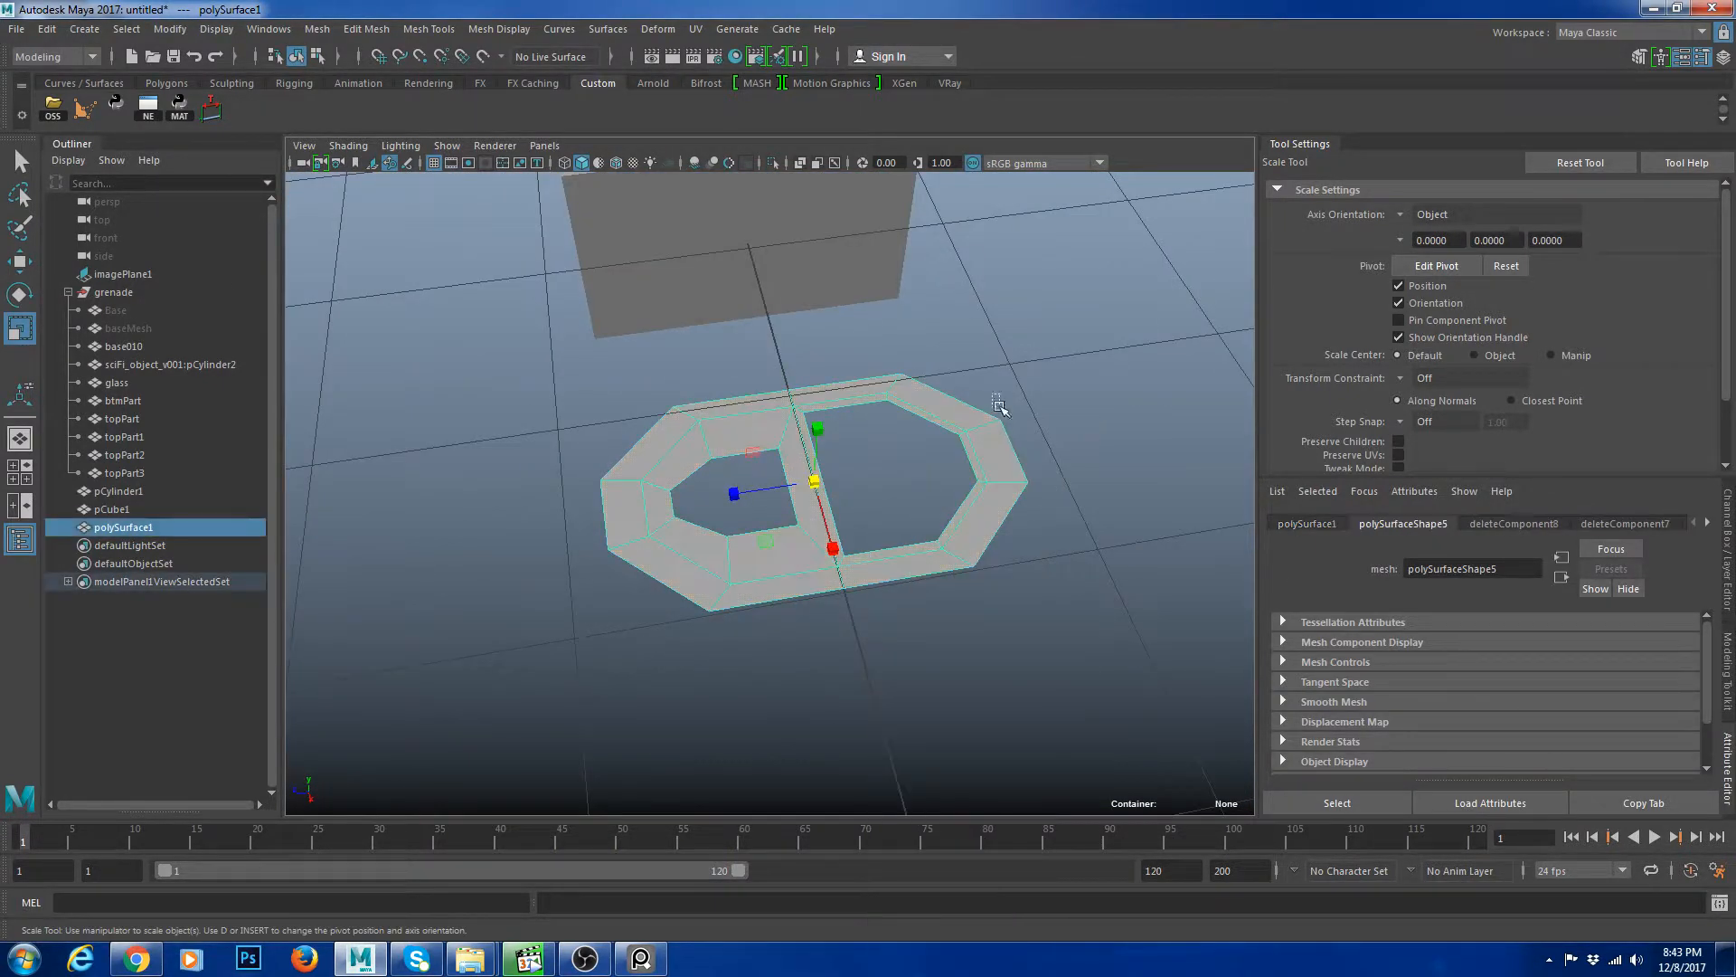
alt+right_drag(1038, 487, 944, 467)
Delete the box object standing next to the pull tab.
key(w)
click(809, 364)
key(Delete)
Select the cap's slot piece together with the pull tab and isolate them in the view.
click(864, 493)
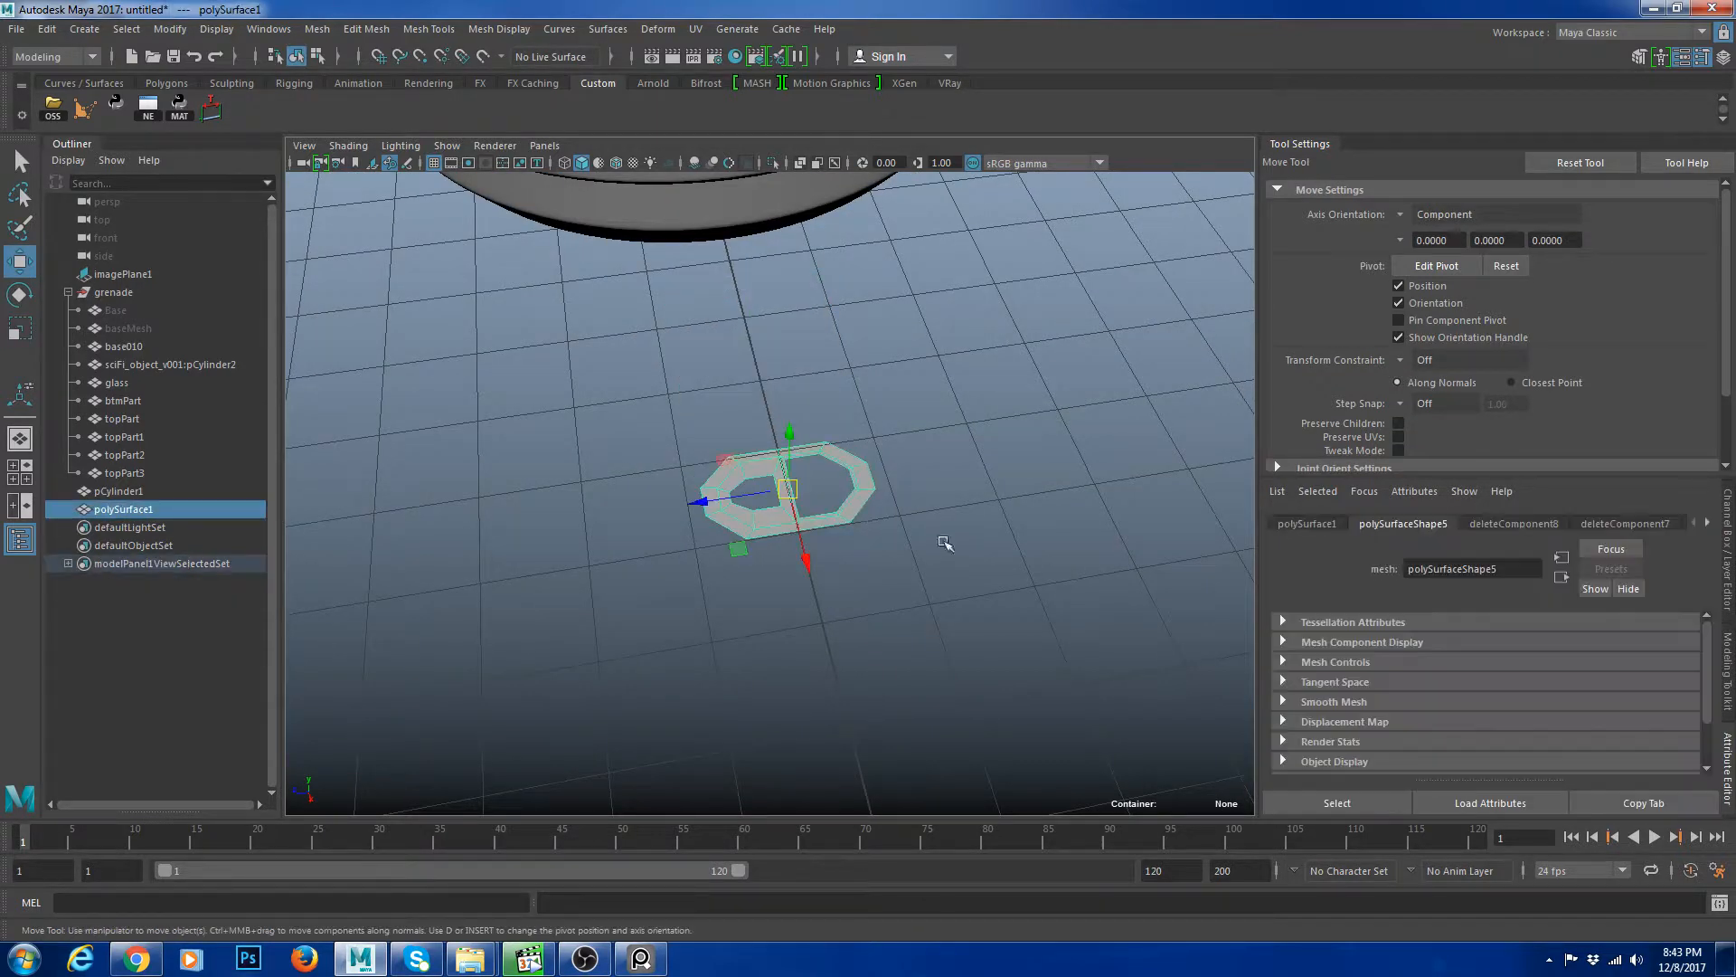
alt+middle_drag(836, 534, 873, 683)
alt+right_drag(873, 683, 733, 583)
alt+drag(733, 583, 868, 525)
alt+right_drag(868, 525, 814, 506)
alt+middle_drag(845, 516, 875, 632)
drag(837, 585, 866, 192)
alt+middle_drag(851, 203, 837, 434)
alt+drag(837, 434, 855, 488)
shift+click(855, 488)
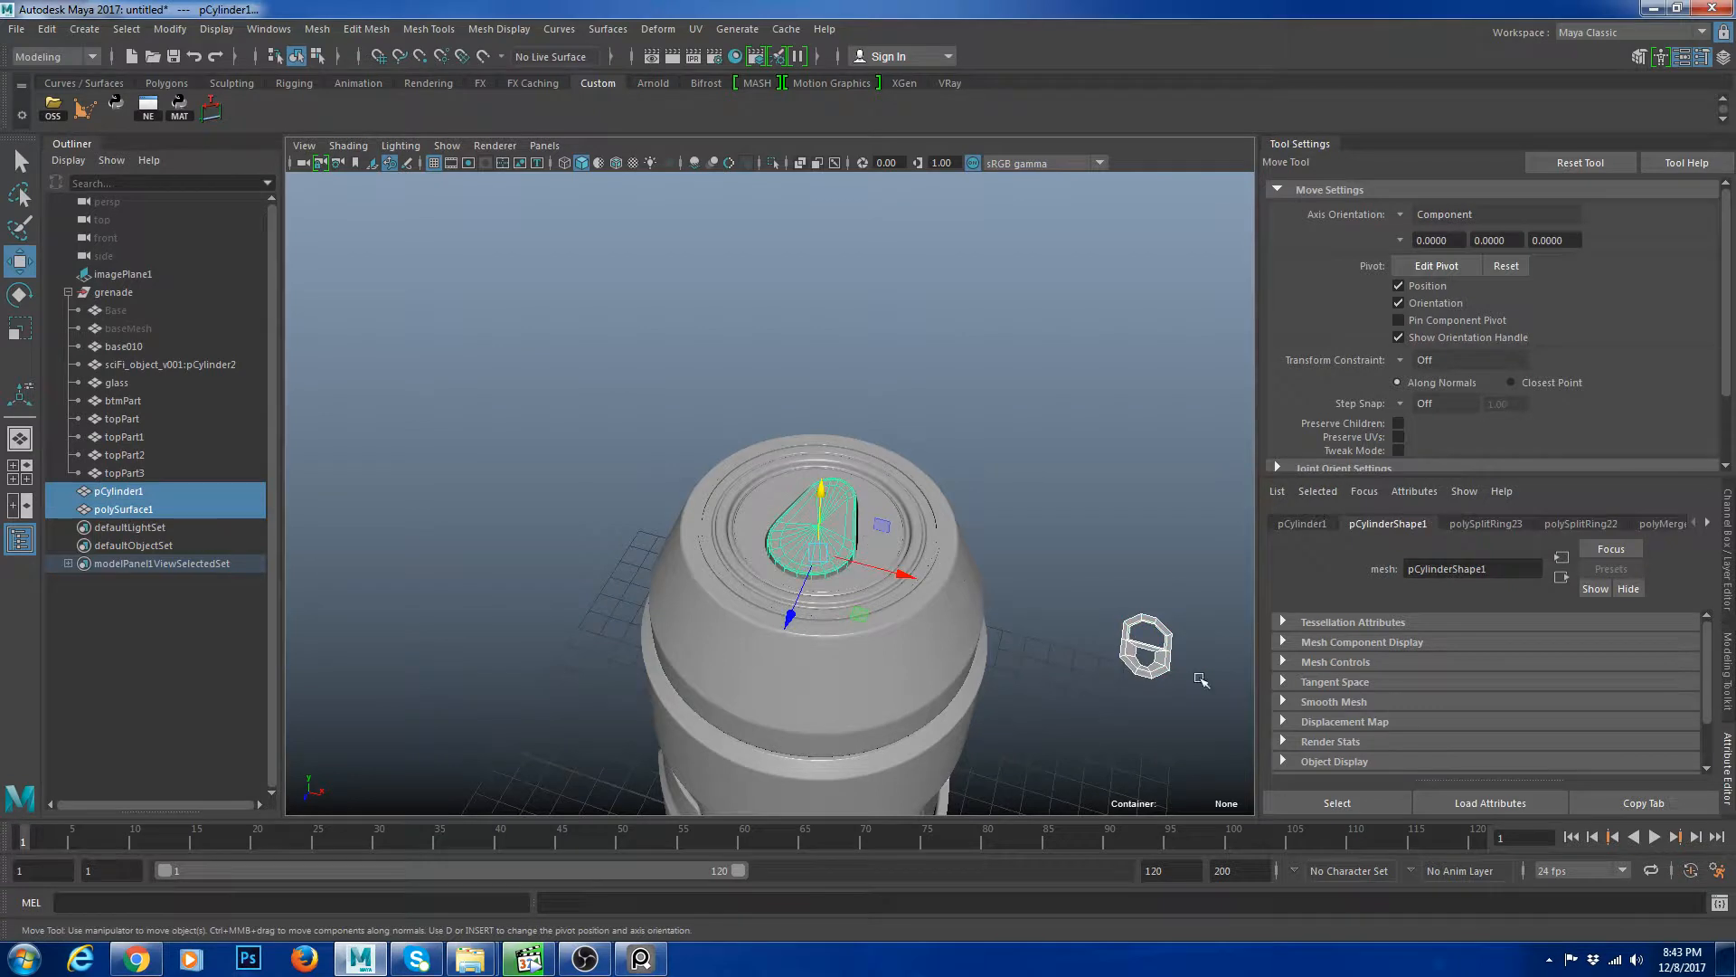
key(ctrl+1)
Move the pull tab over to the slot piece and frame it in the view.
click(1182, 709)
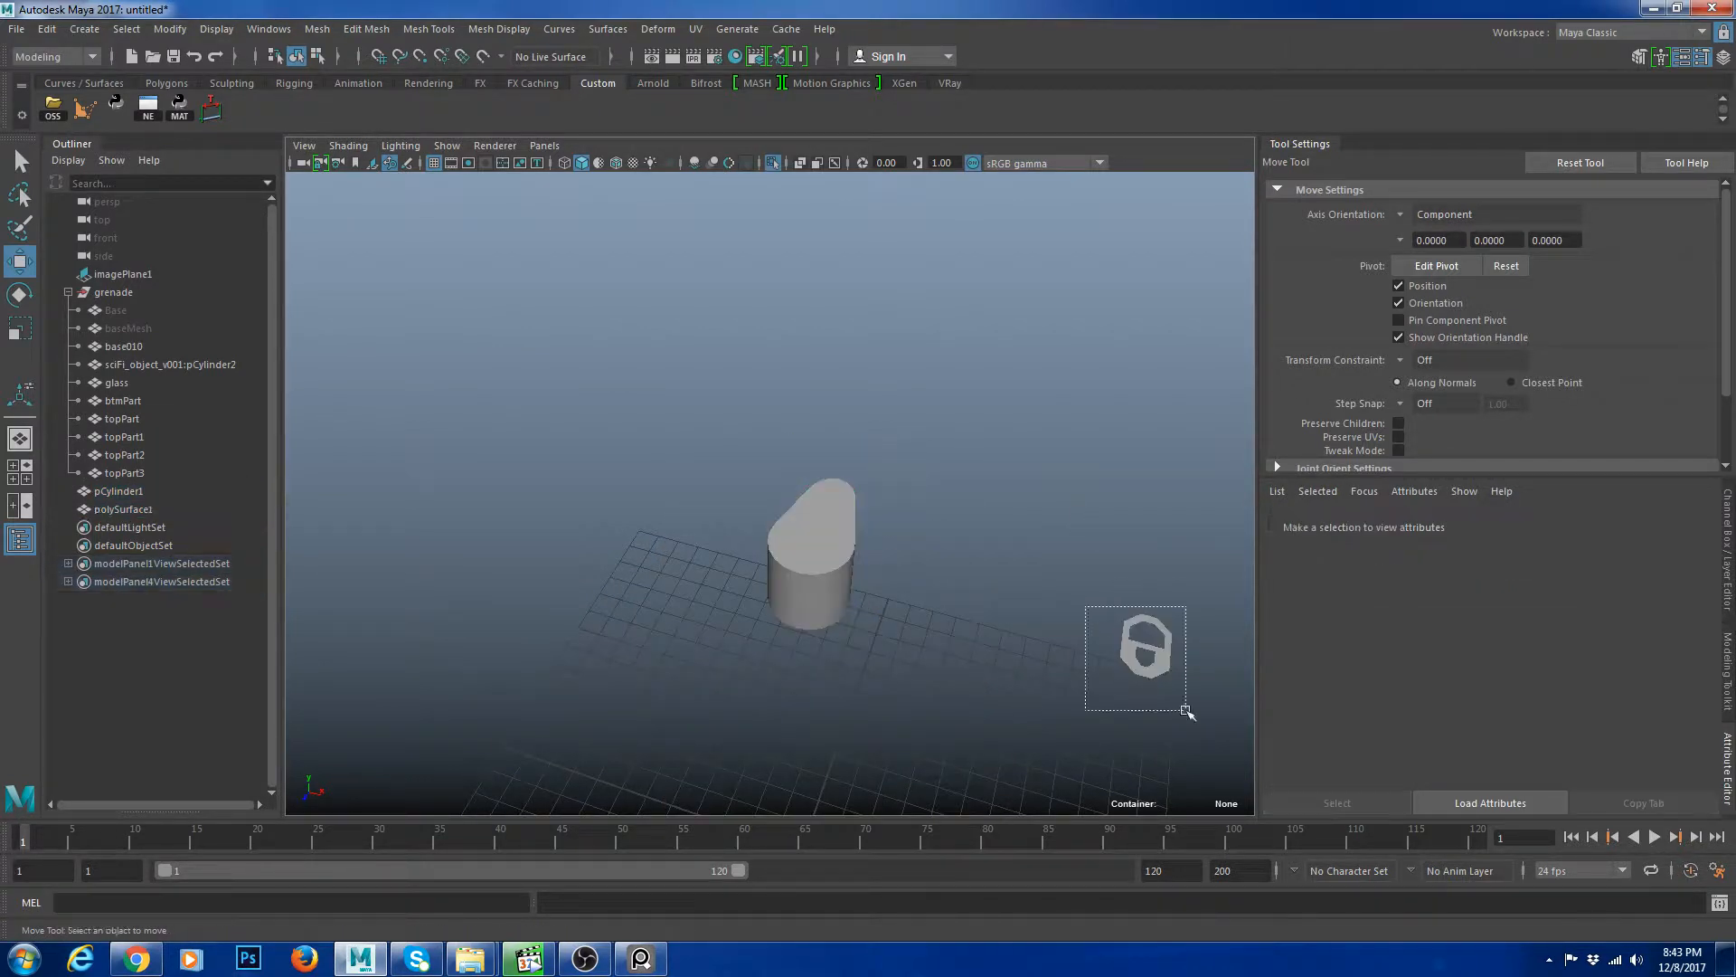
click(1147, 644)
mouse_move(1147, 644)
mouse_down()
mouse_move(819, 517)
mouse_move(633, 529)
mouse_up()
key(alt+5)
key(f)
scroll(908, 527, down, 5)
scroll(805, 538, up, 5)
alt+drag(894, 454, 732, 586)
scroll(868, 574, down, 6)
alt+drag(904, 573, 724, 565)
key(e)
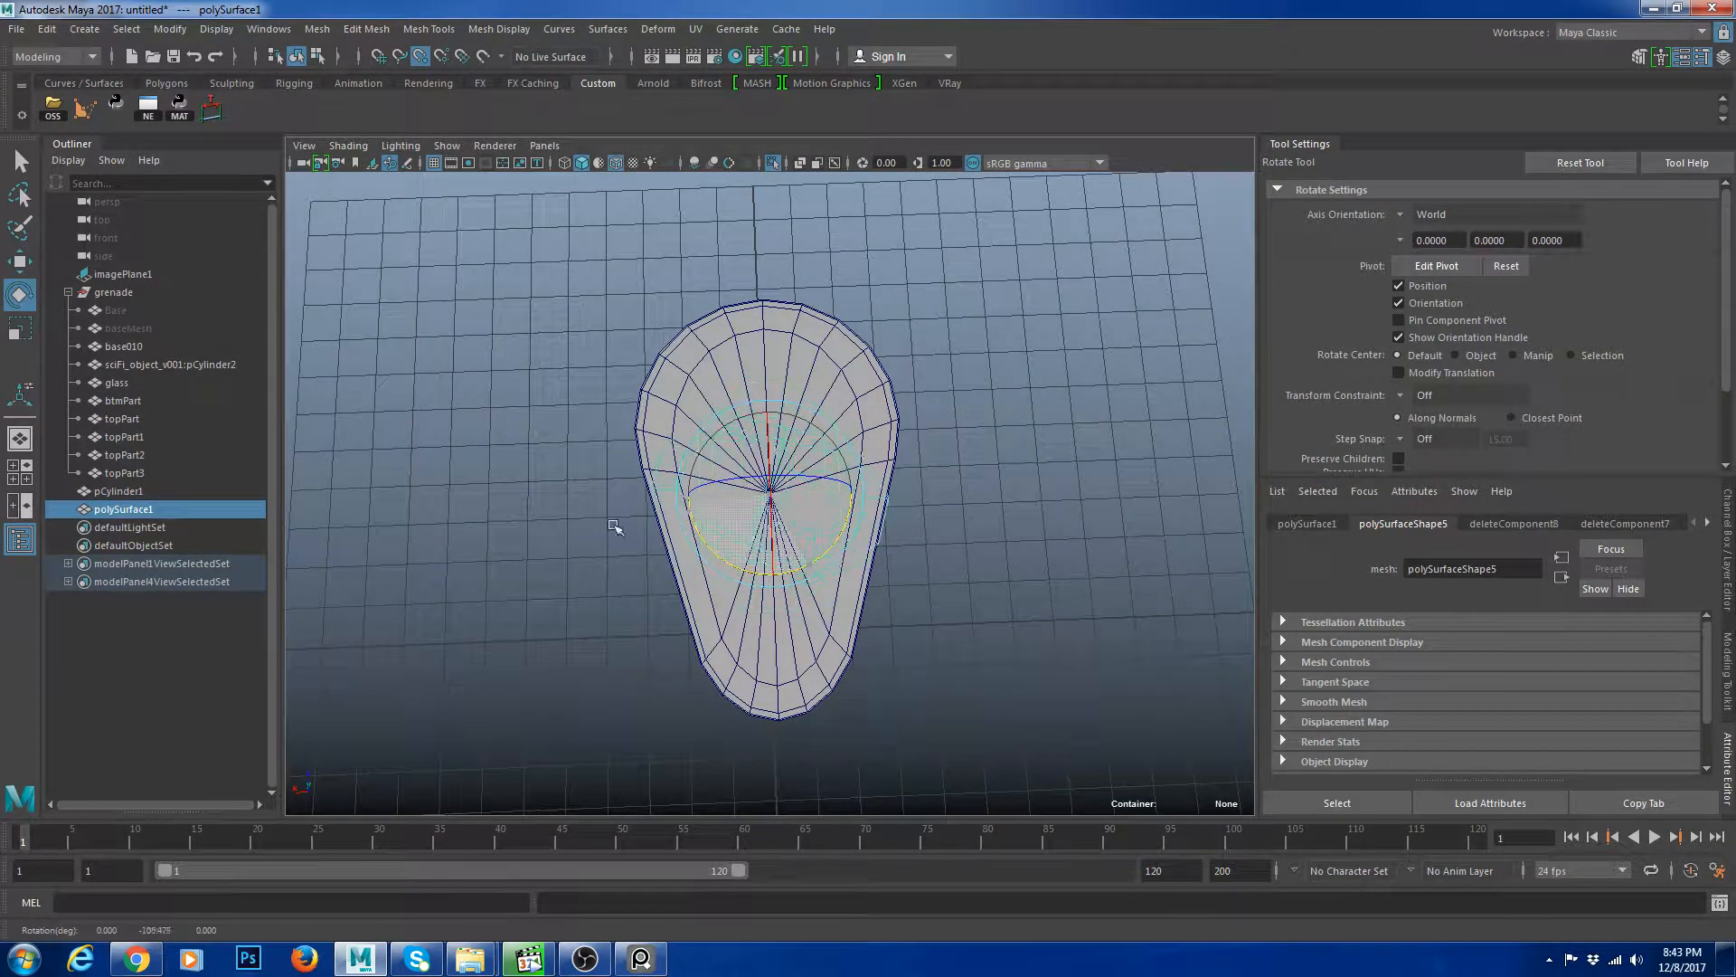
middle_drag(615, 527, 820, 278)
key(ctrl+z)
Freeze the pull tab's transformations and set its Rotate Y to -180.
key(ctrl+a)
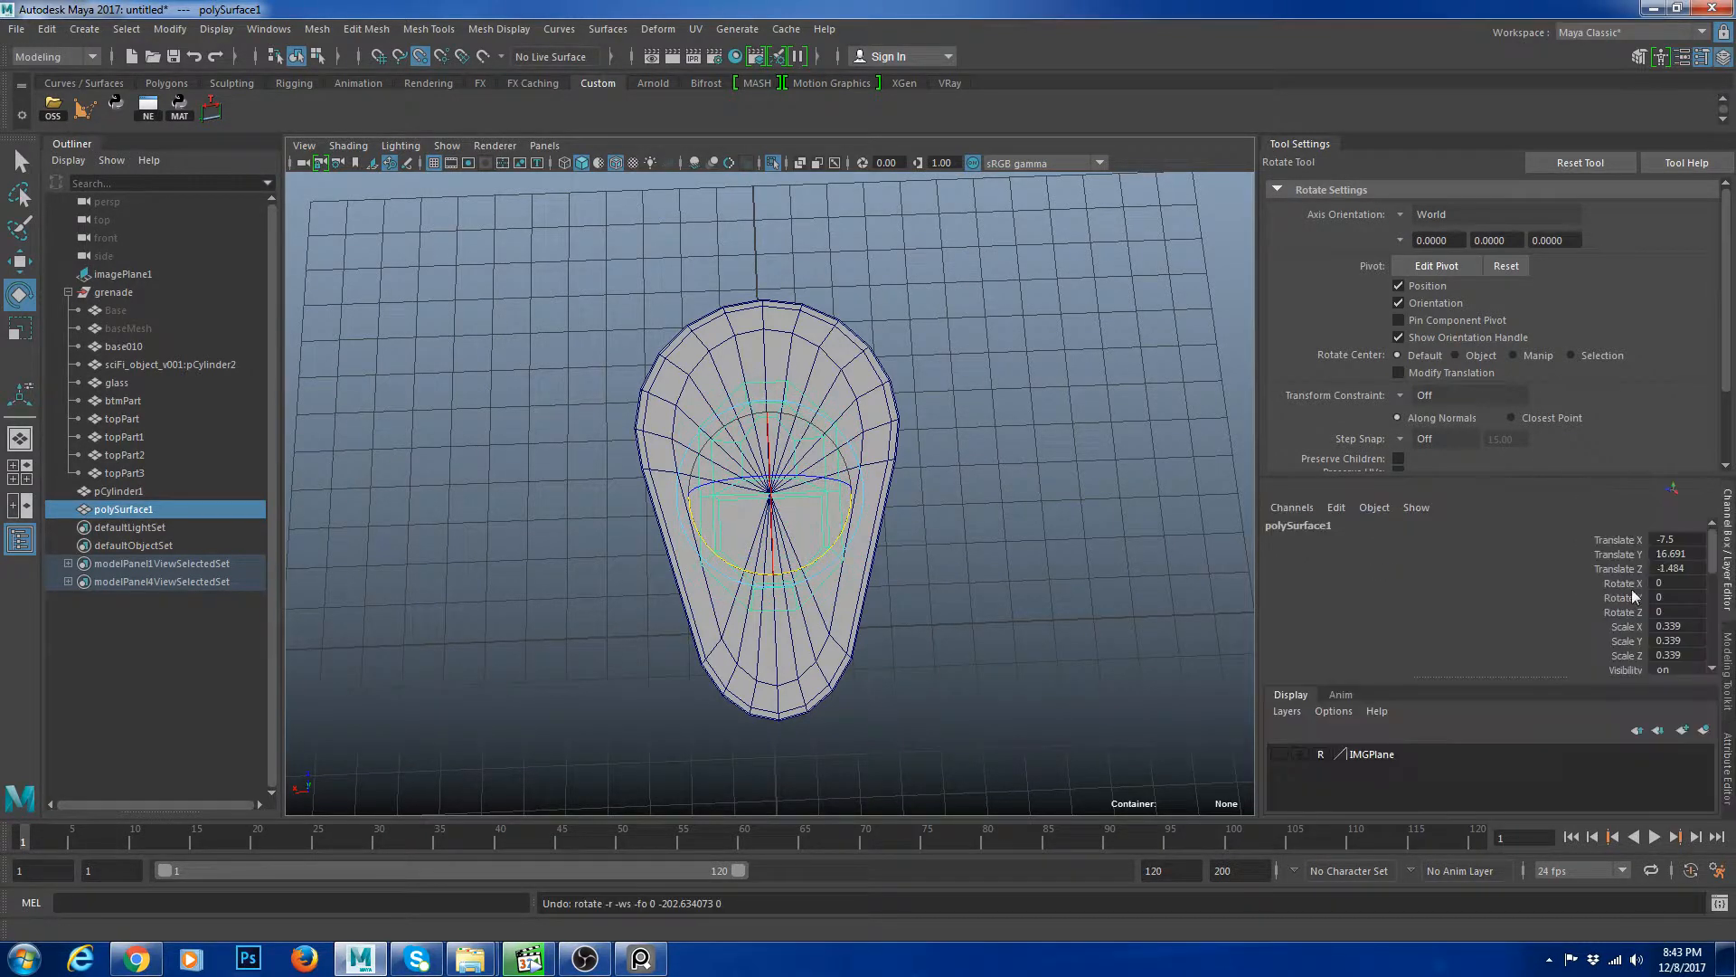
key(ctrl+f)
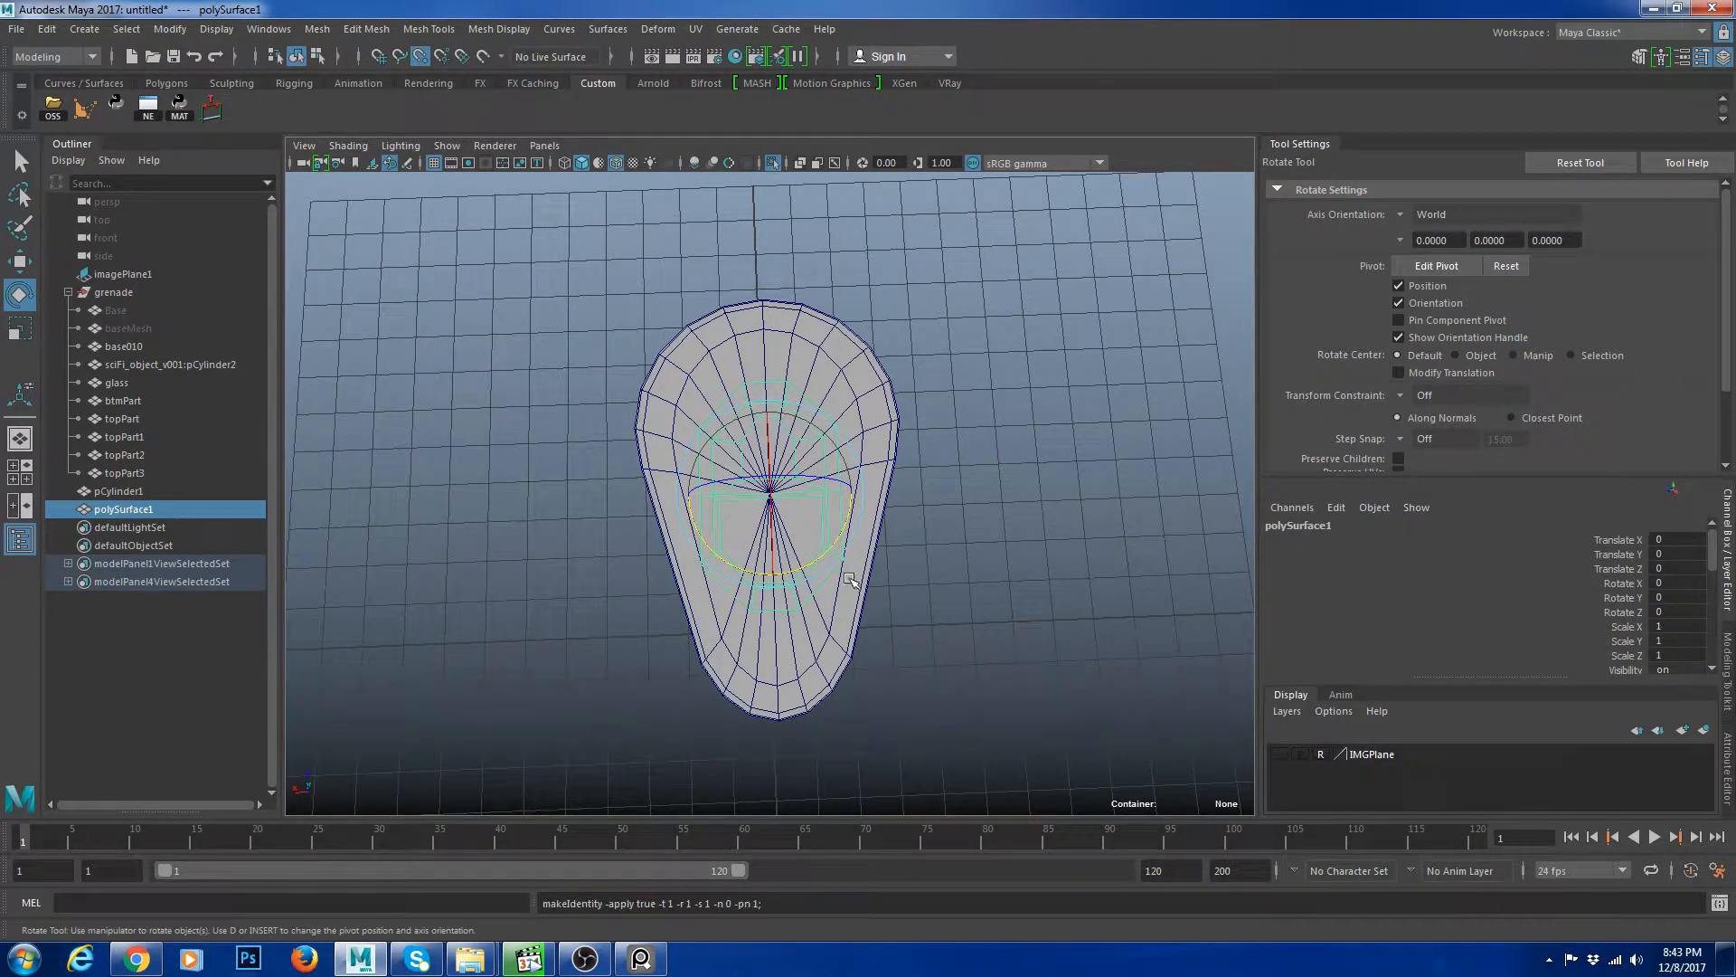
drag(799, 572, 680, 351)
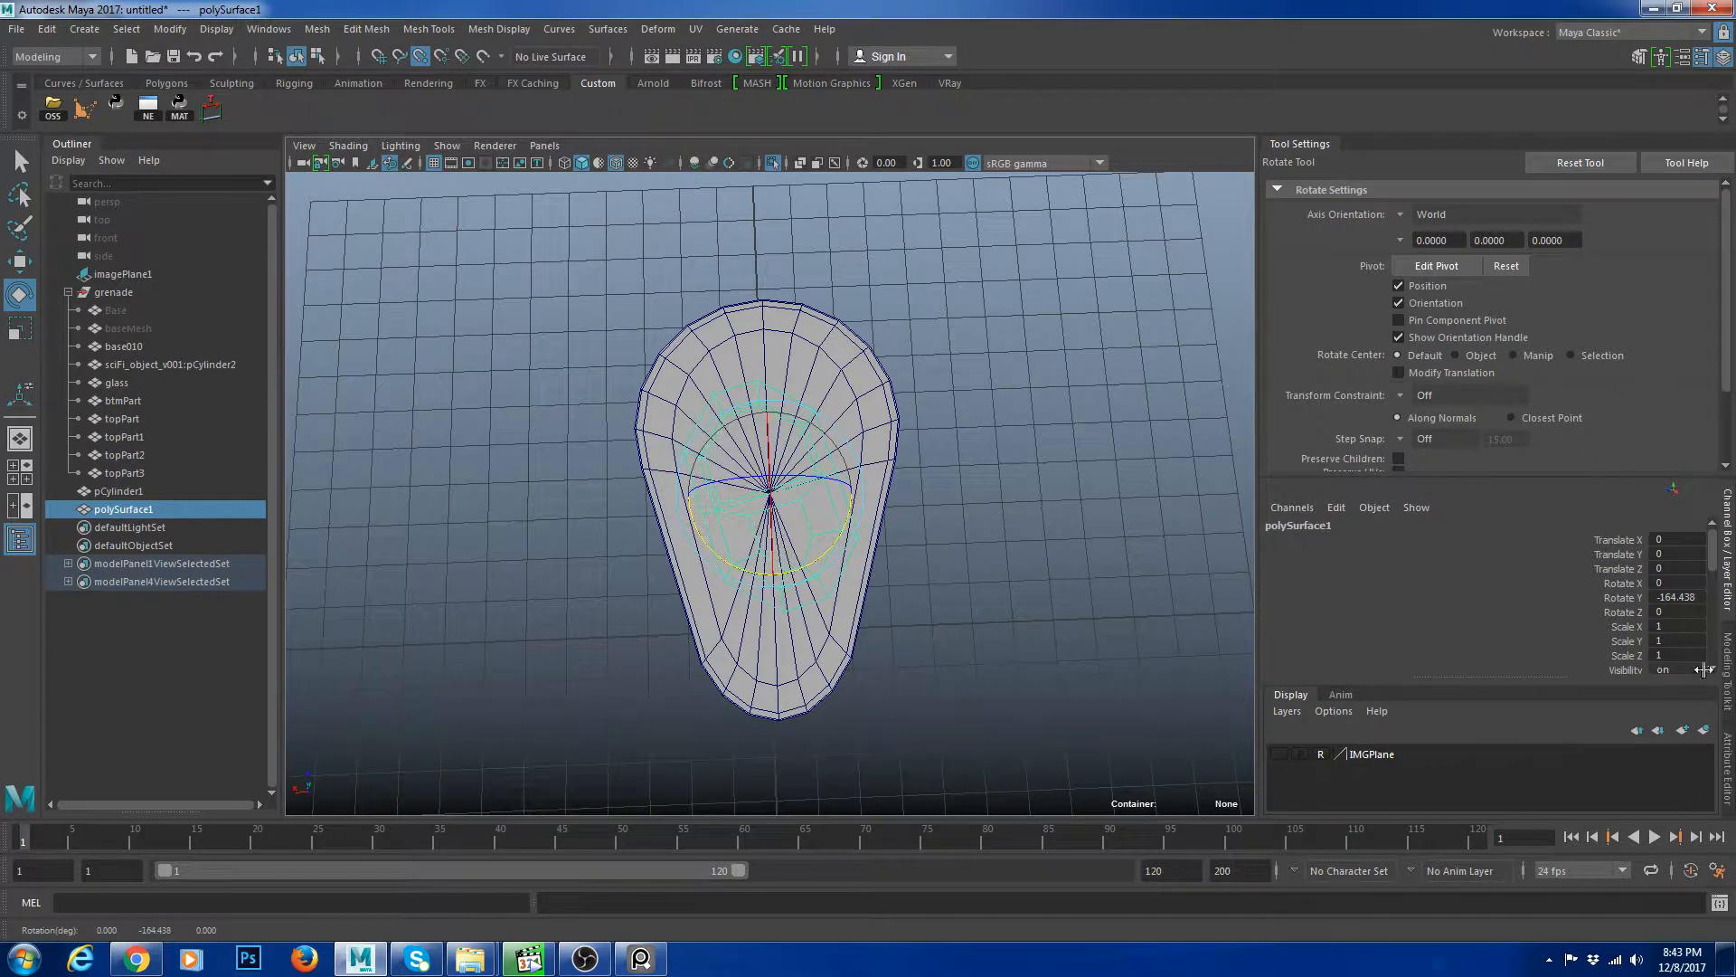
click(1680, 598)
text(-180)
key(Return)
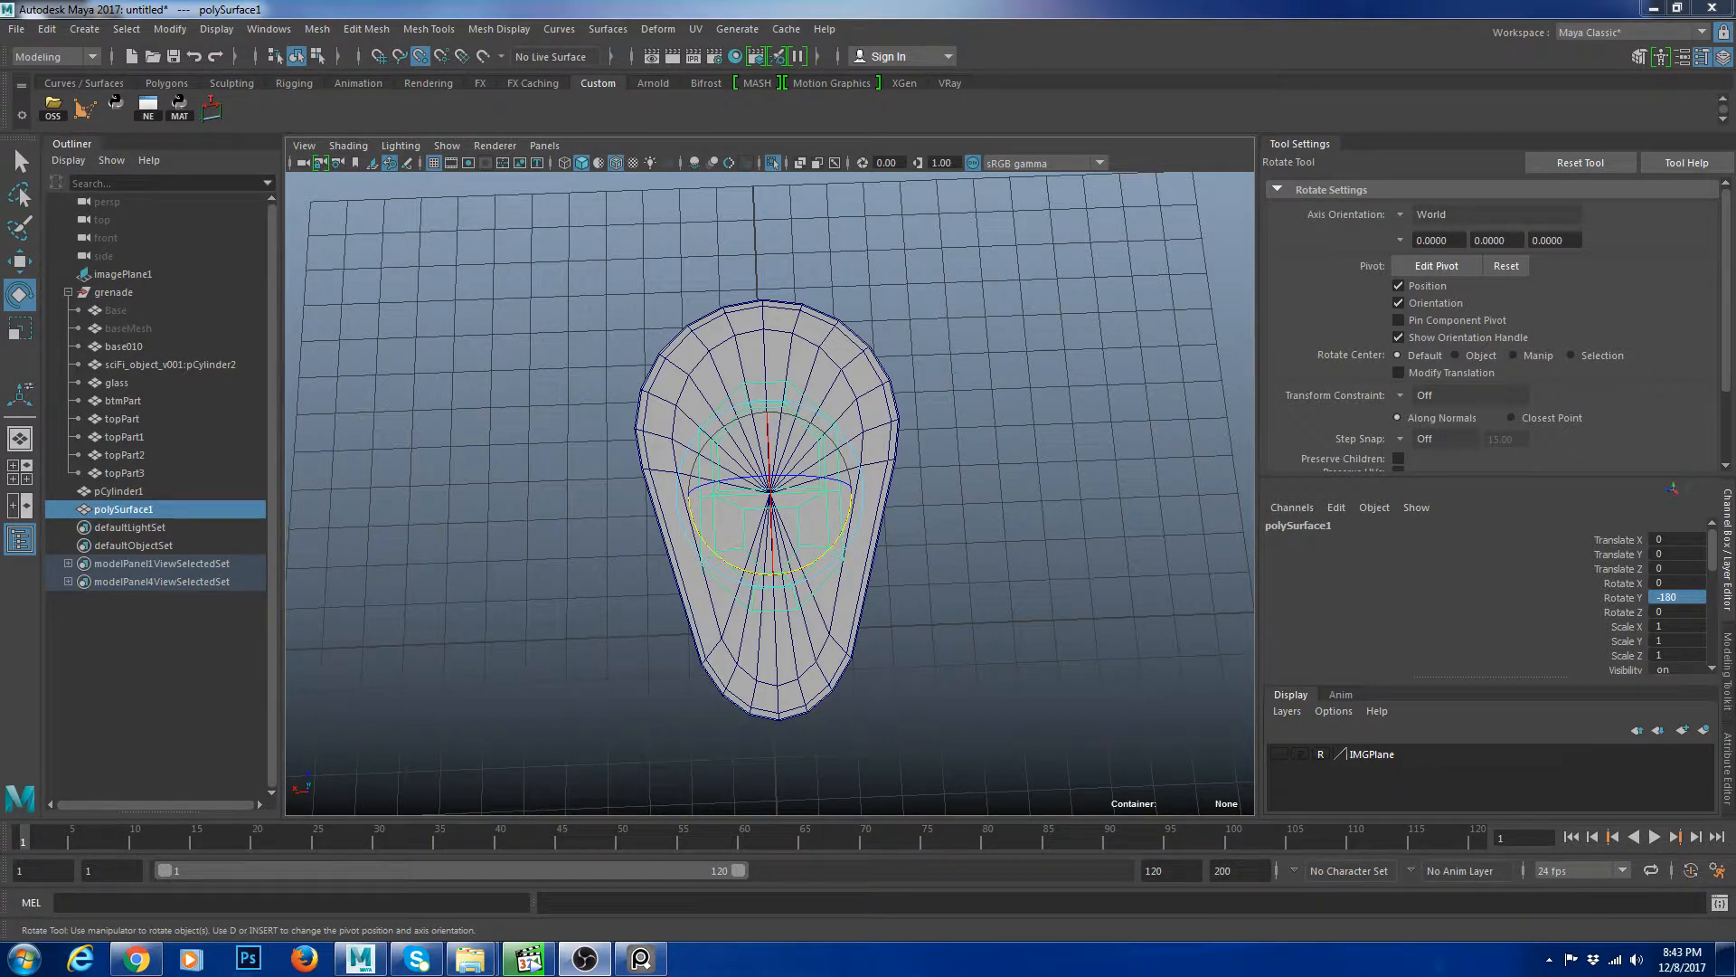
Open Save Scene As and browse to the D:\3DAmuser folder.
click(17, 29)
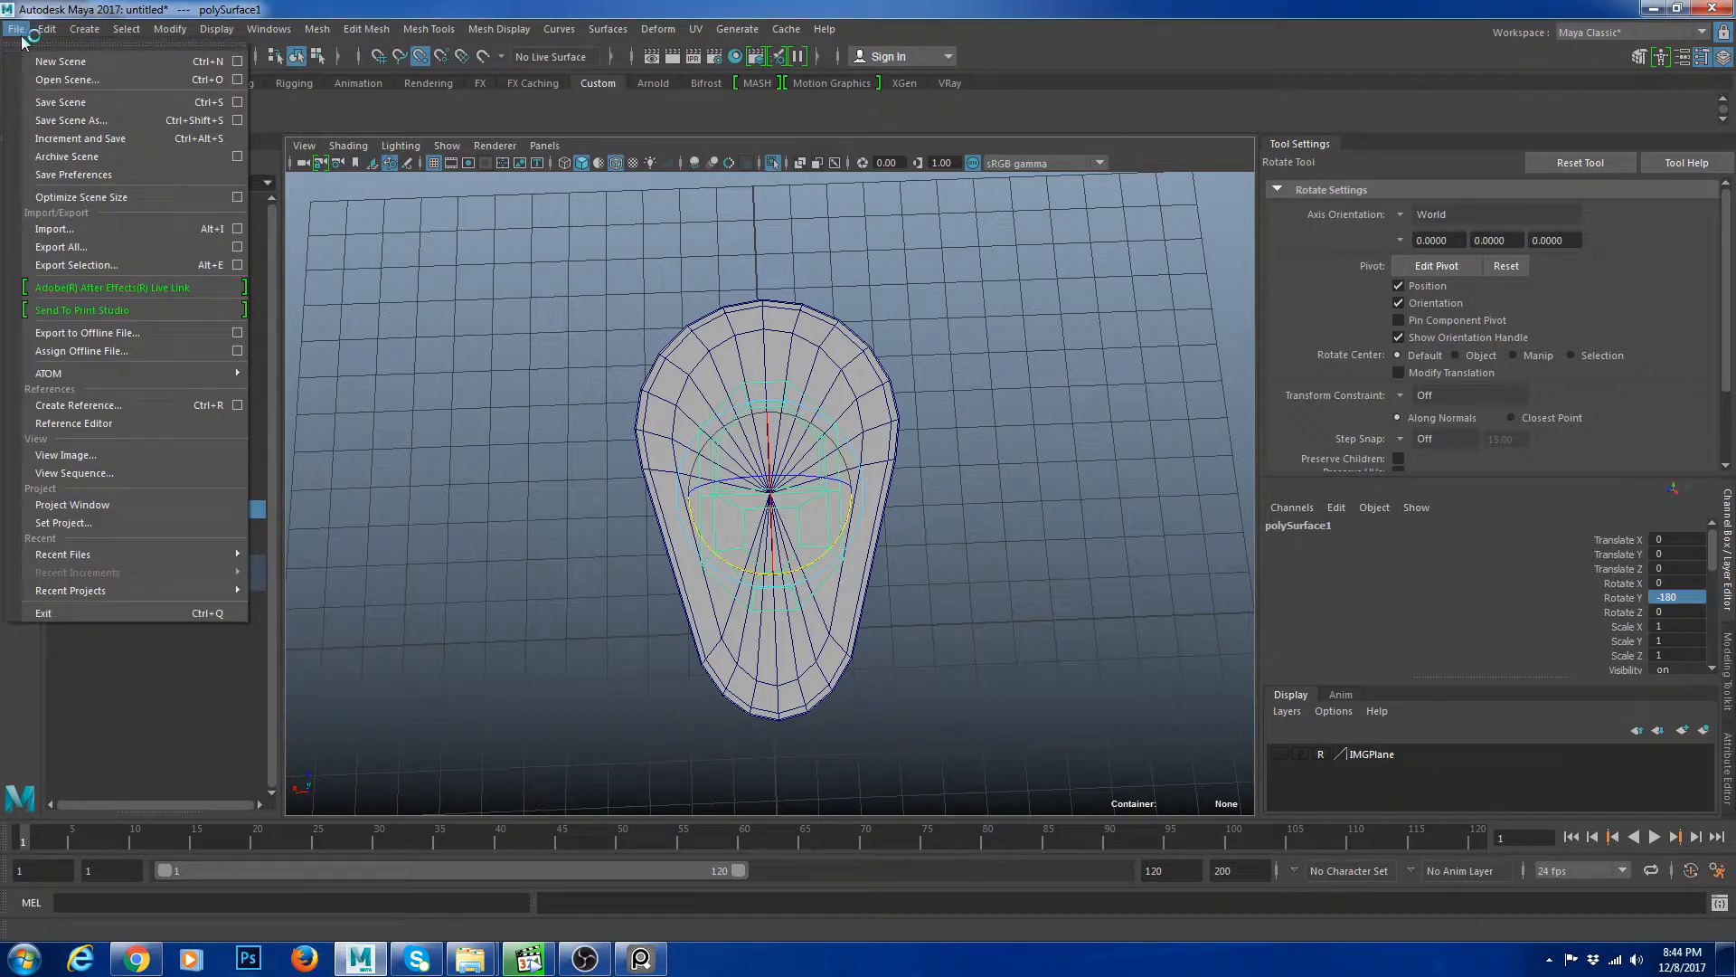
click(70, 120)
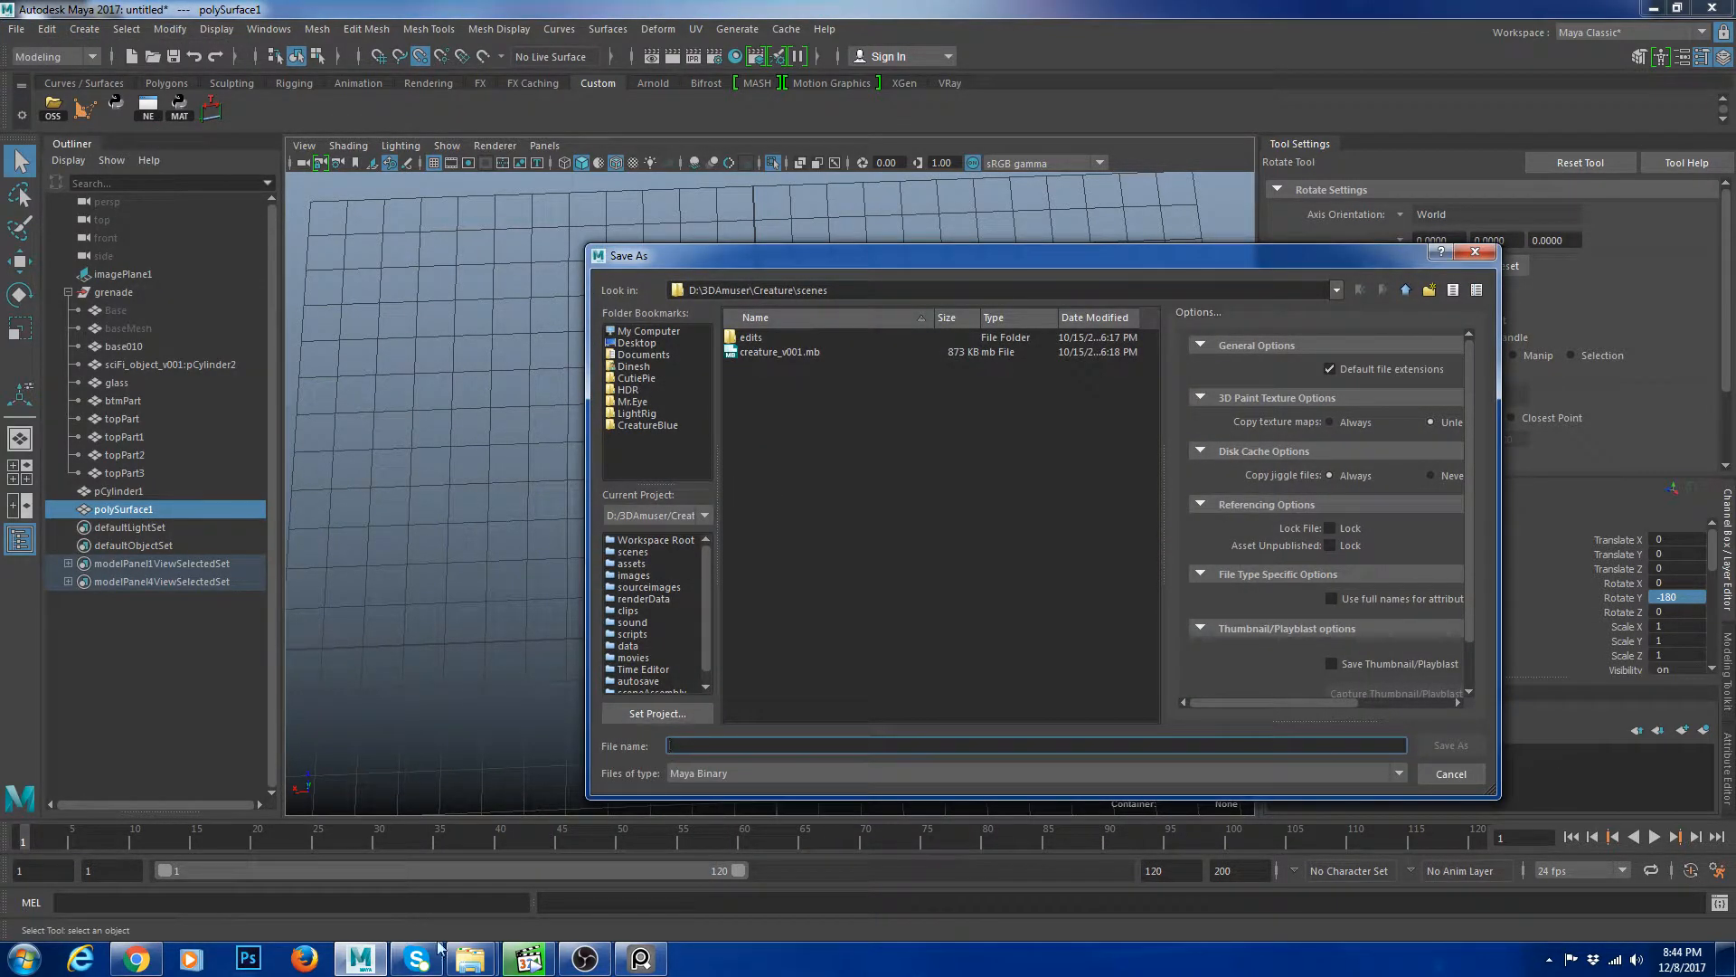
mouse_move(480, 966)
mouse_move(545, 855)
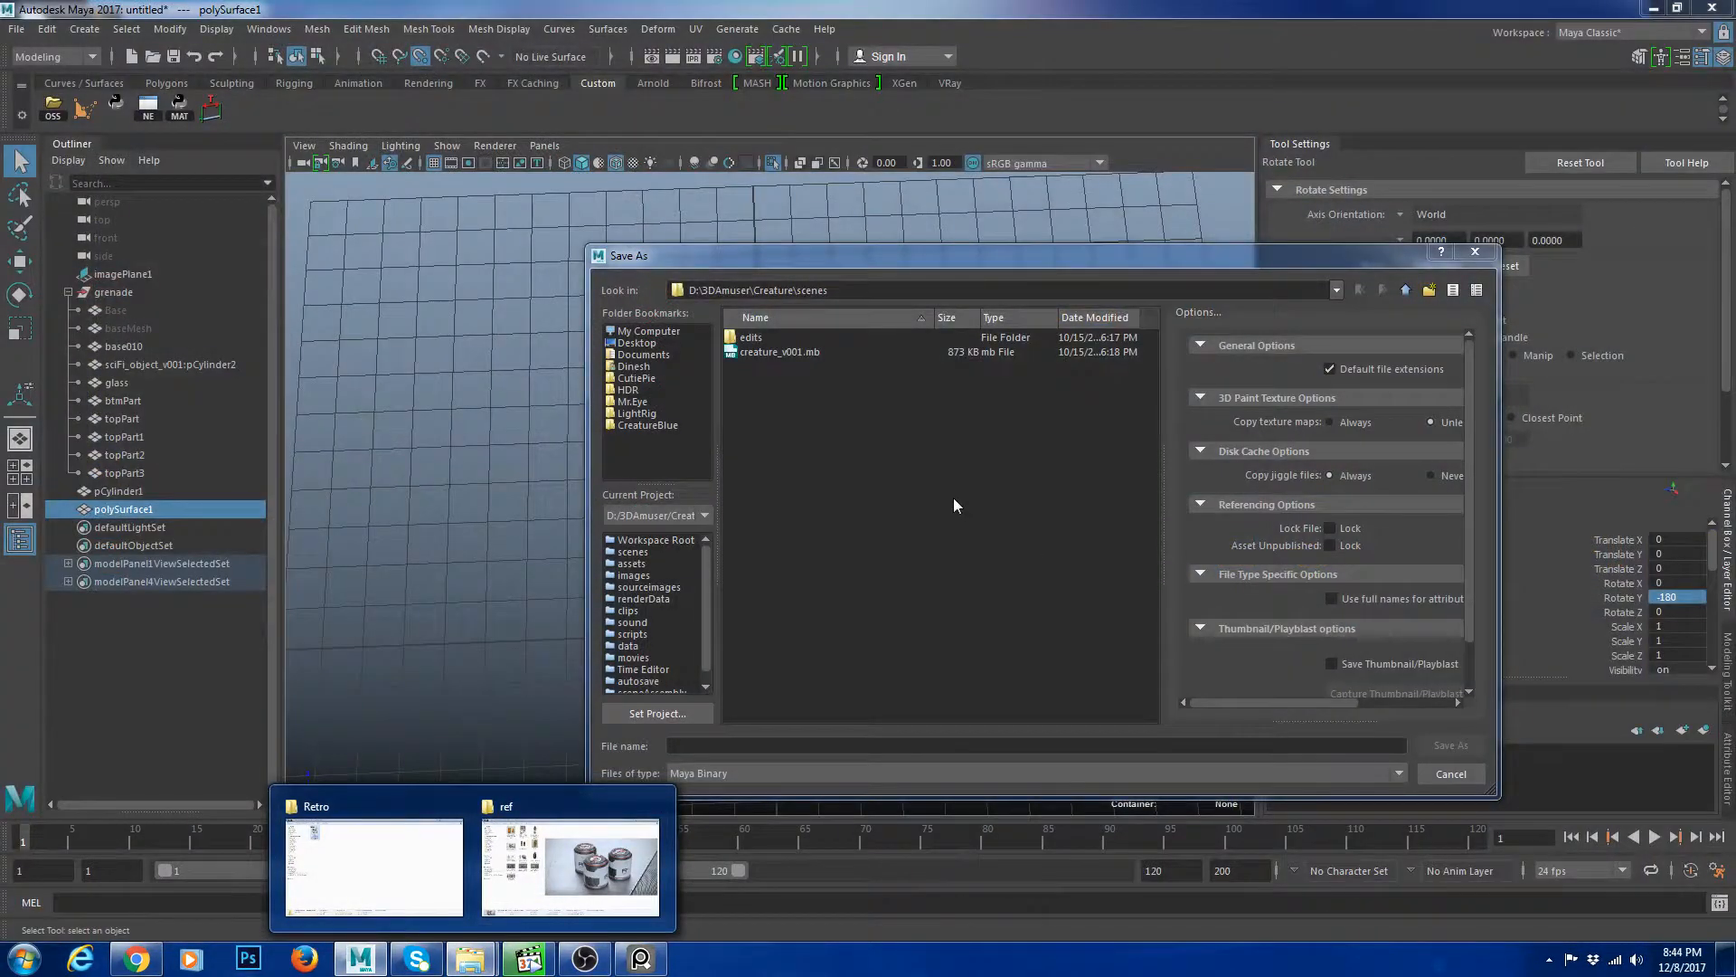
click(644, 331)
double_click(784, 354)
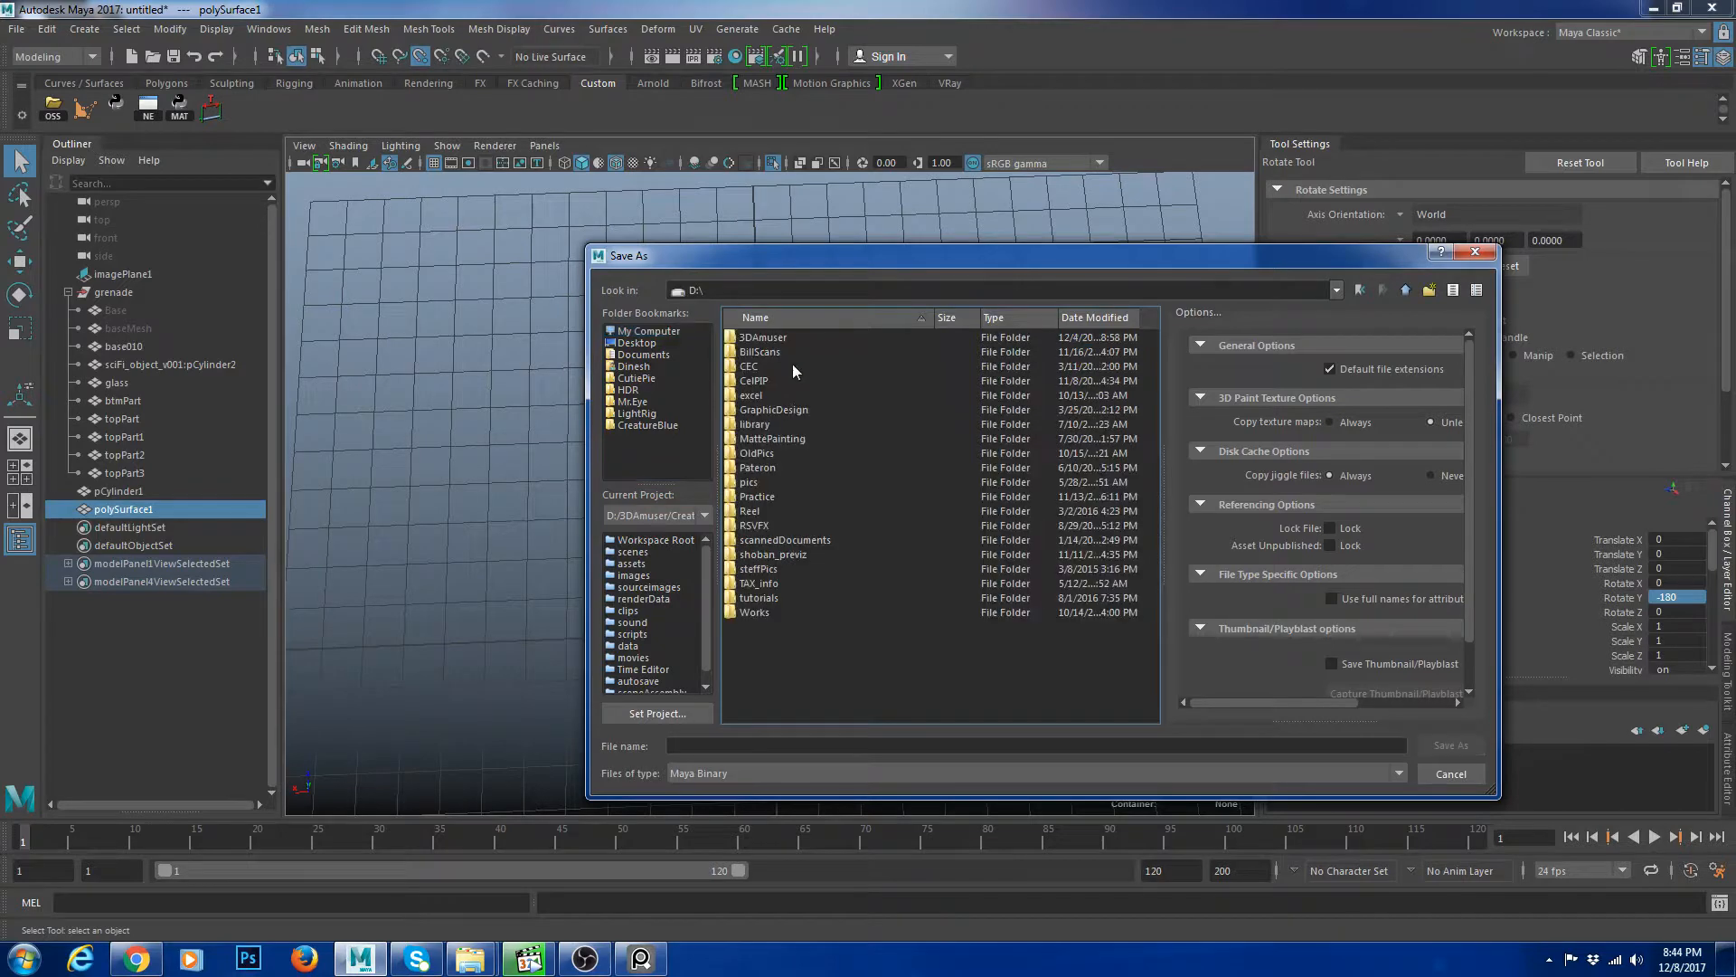
double_click(789, 338)
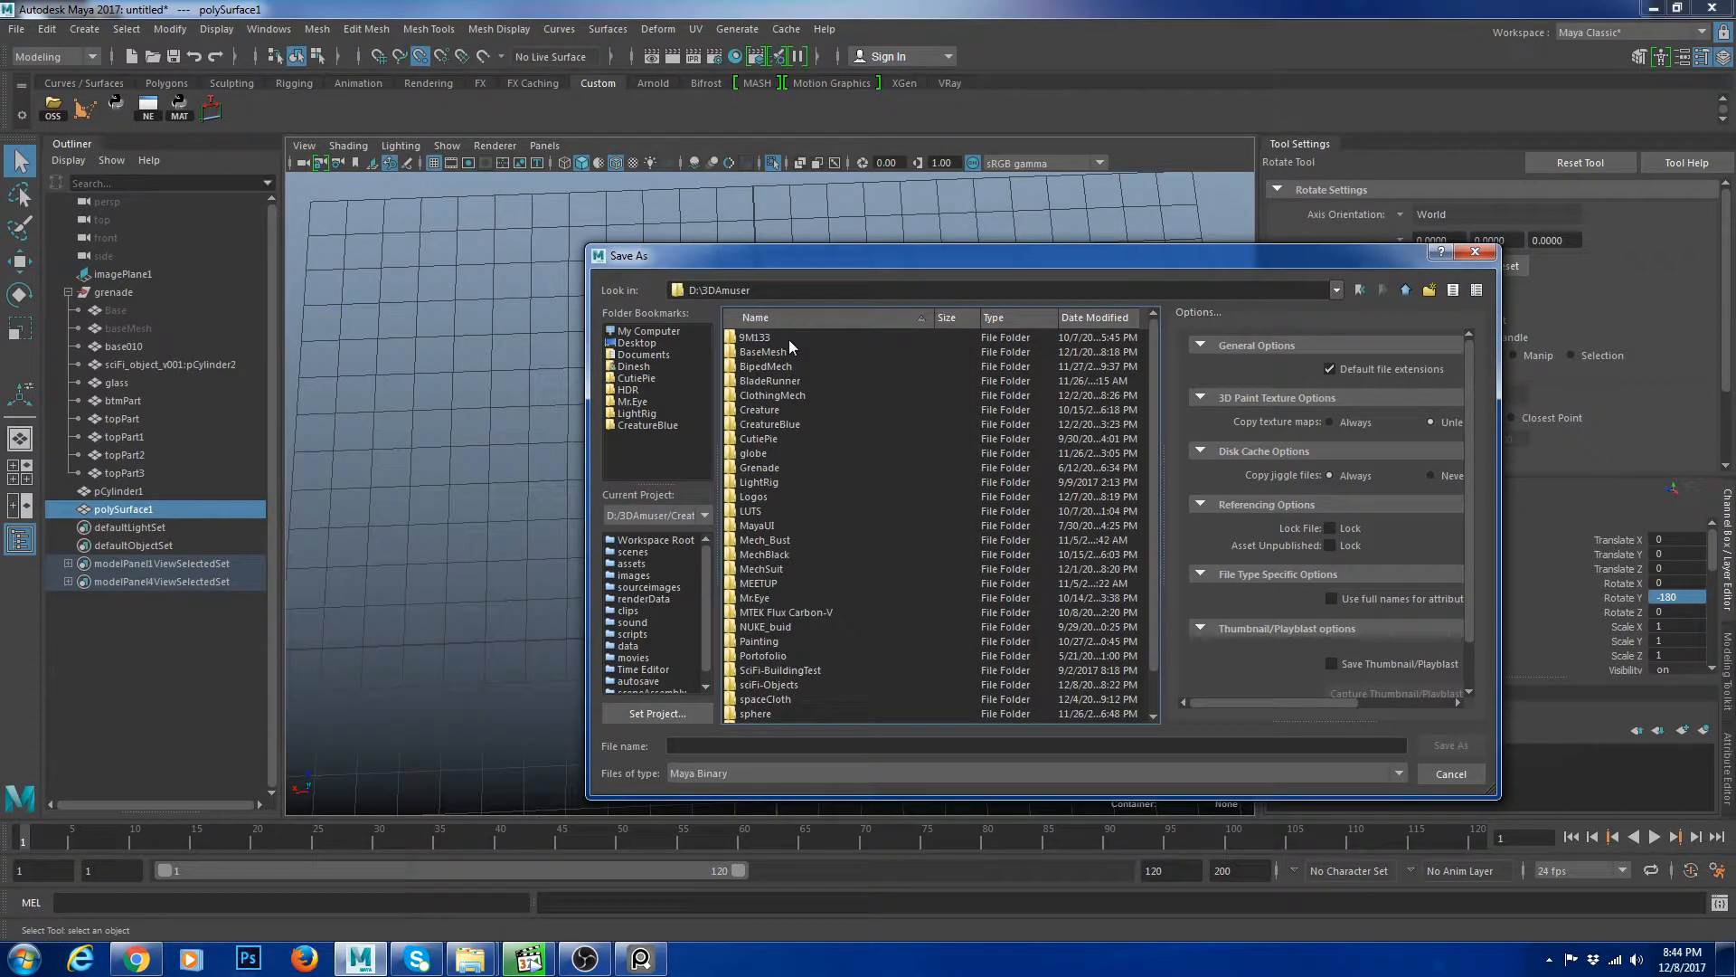